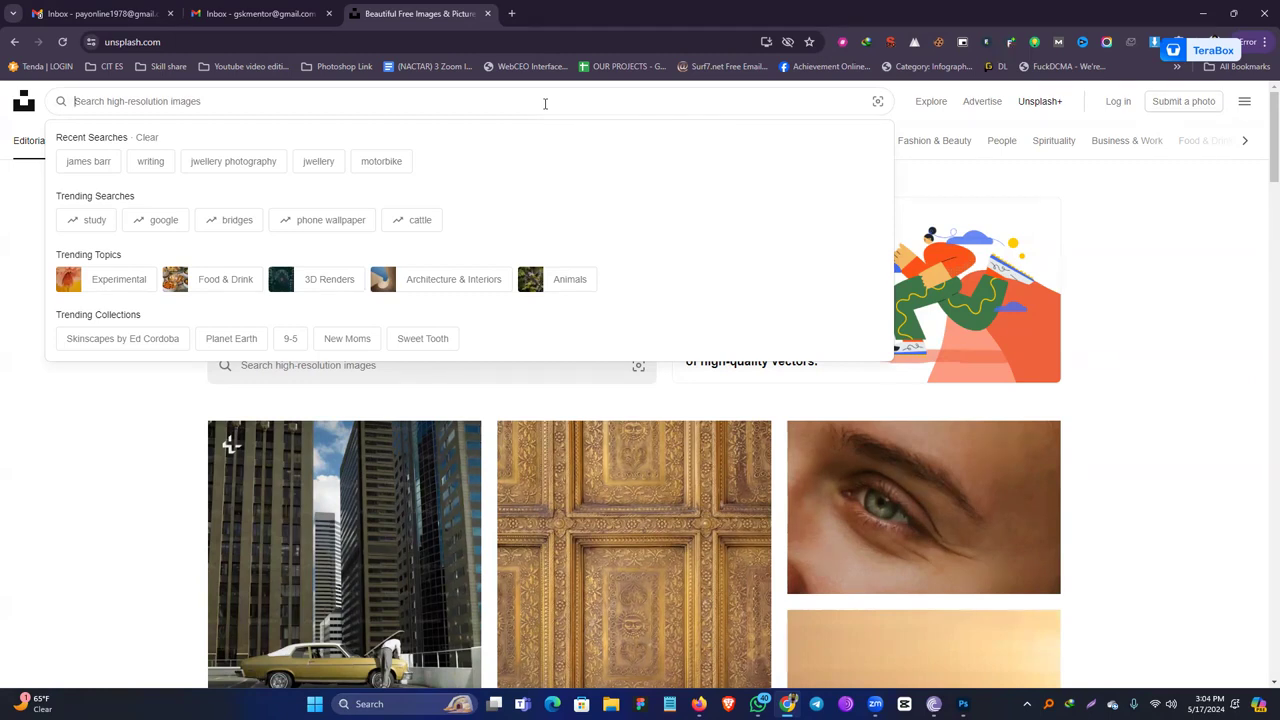
Search Unsplash for "man t-shirt" photos.
text(man t)
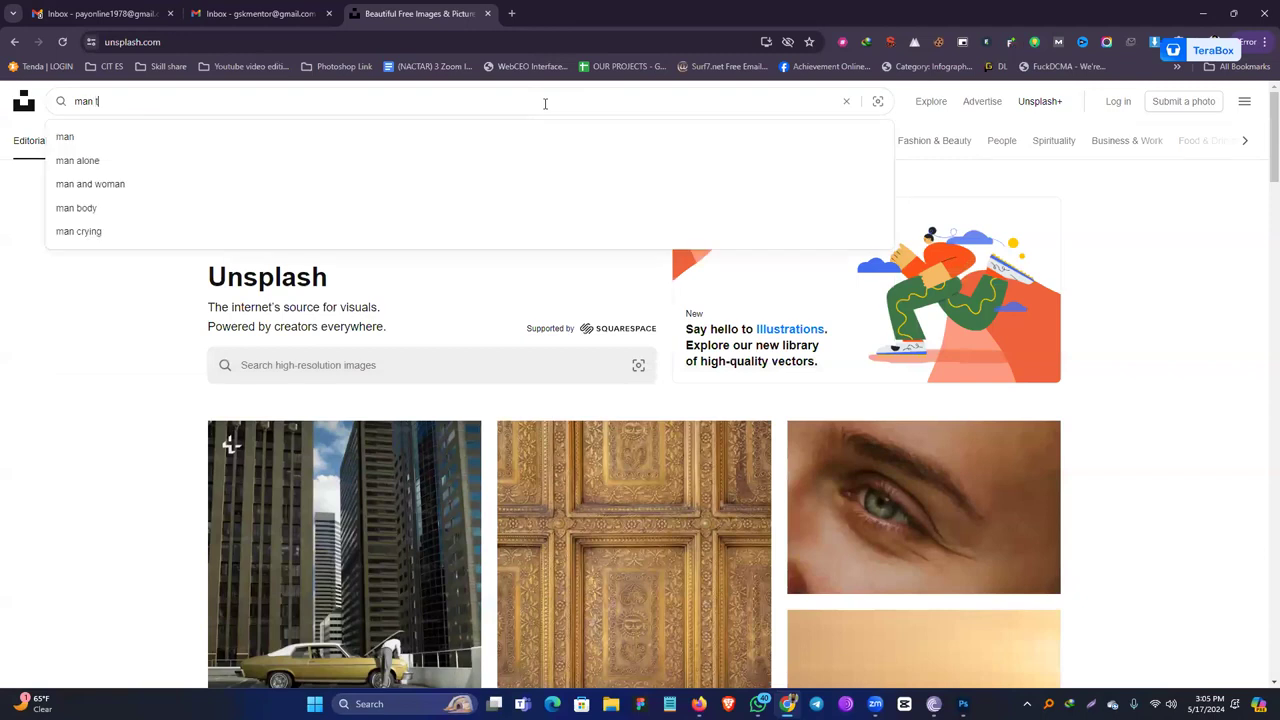
text(-shirt)
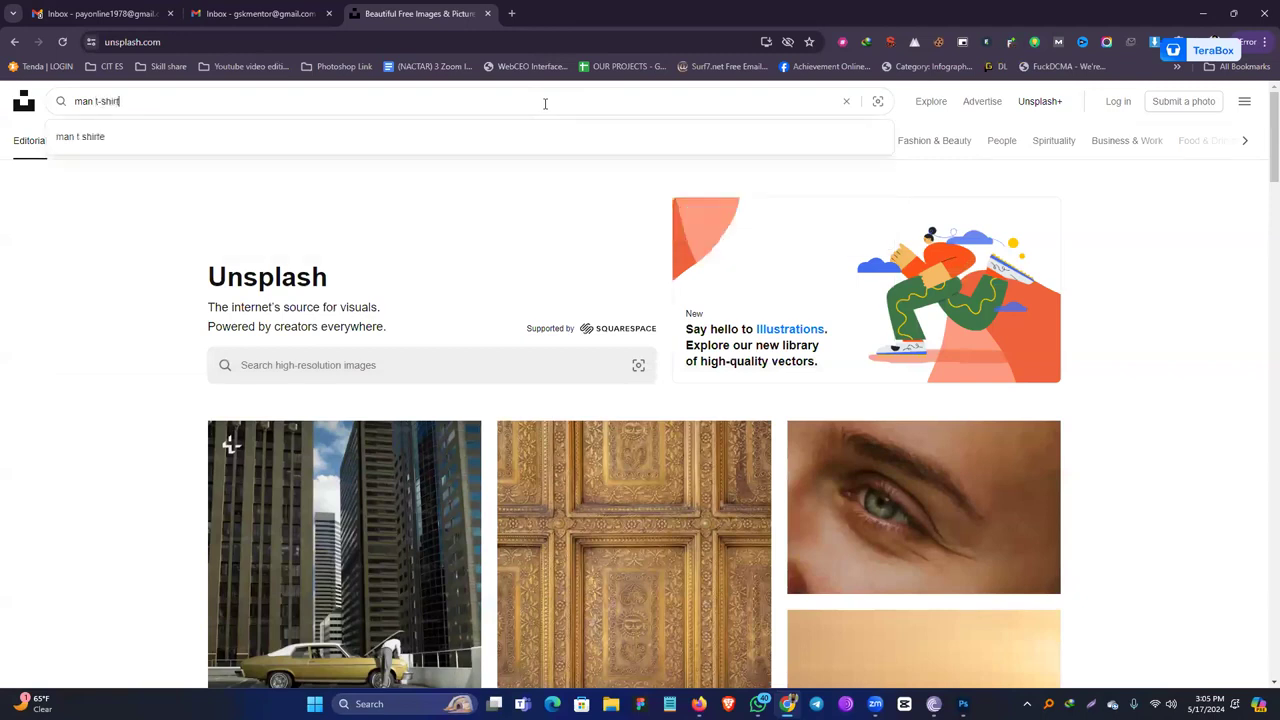
key(Return)
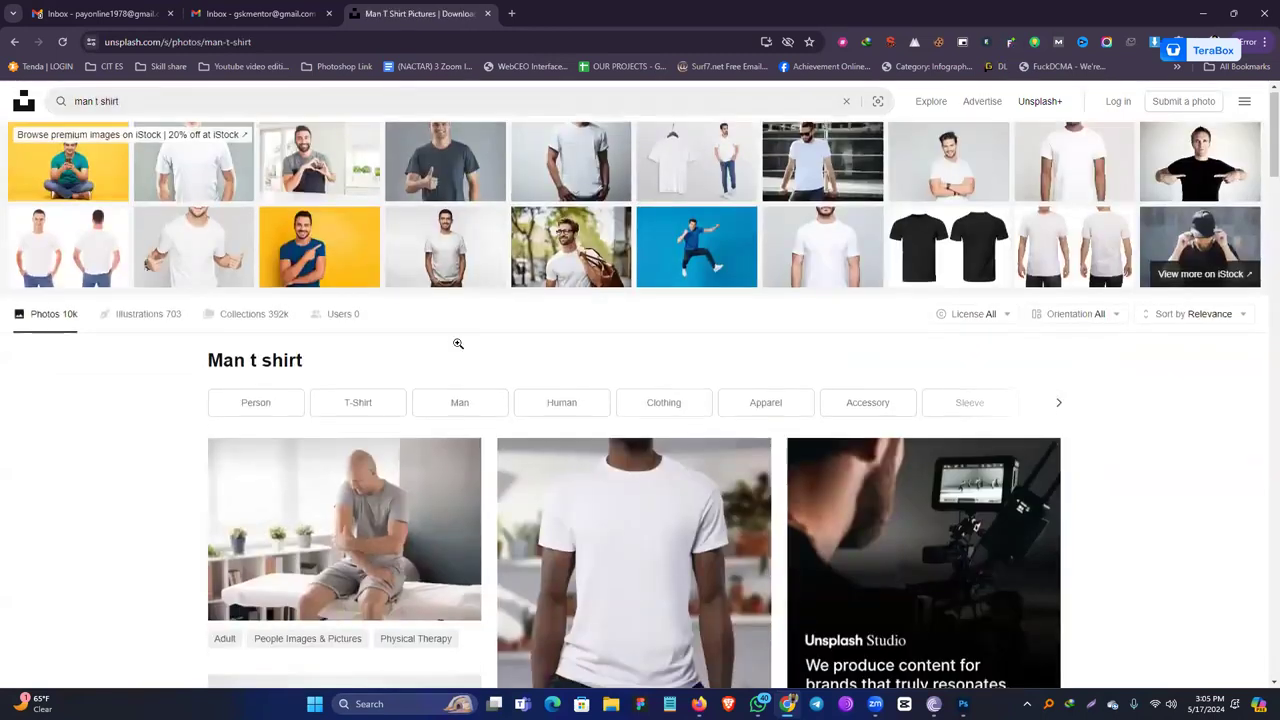
Open the photo of the boy in sunglasses and a white T-shirt with a broken-heart print in a separate tab.
scroll(455, 349, down, 6)
scroll(455, 349, down, 4)
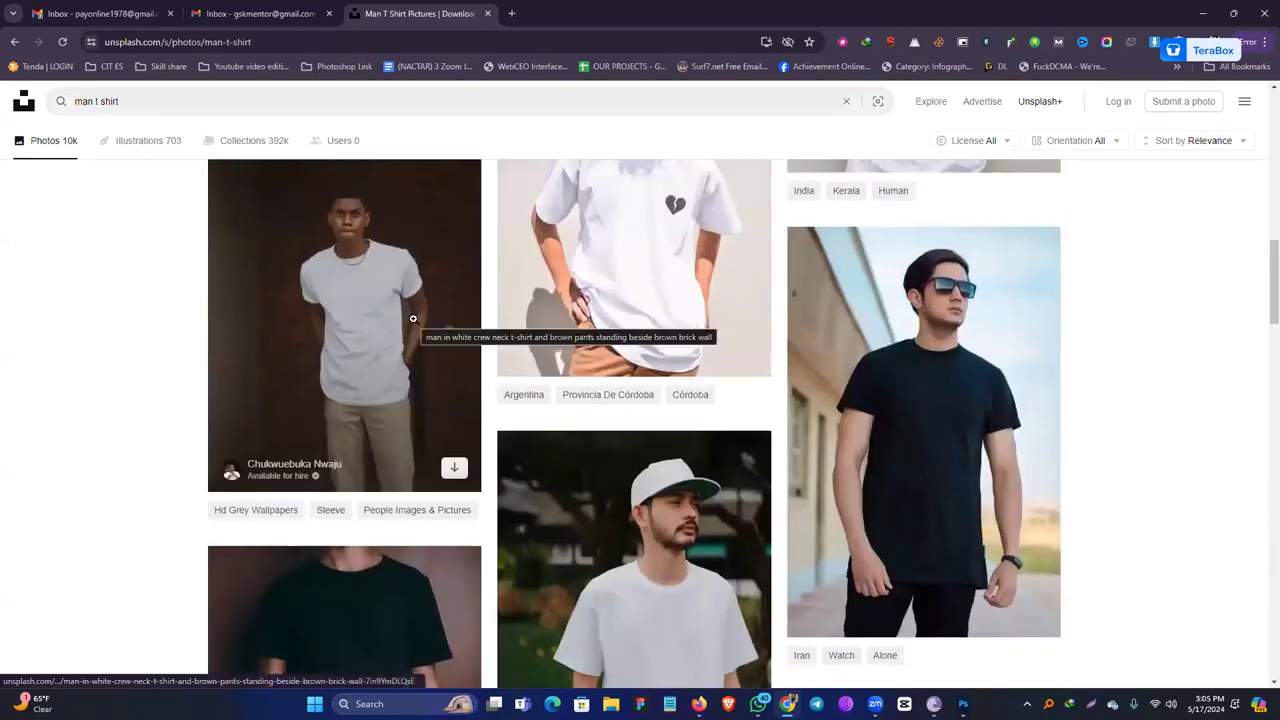
scroll(401, 324, up, 1)
scroll(399, 326, down, 1)
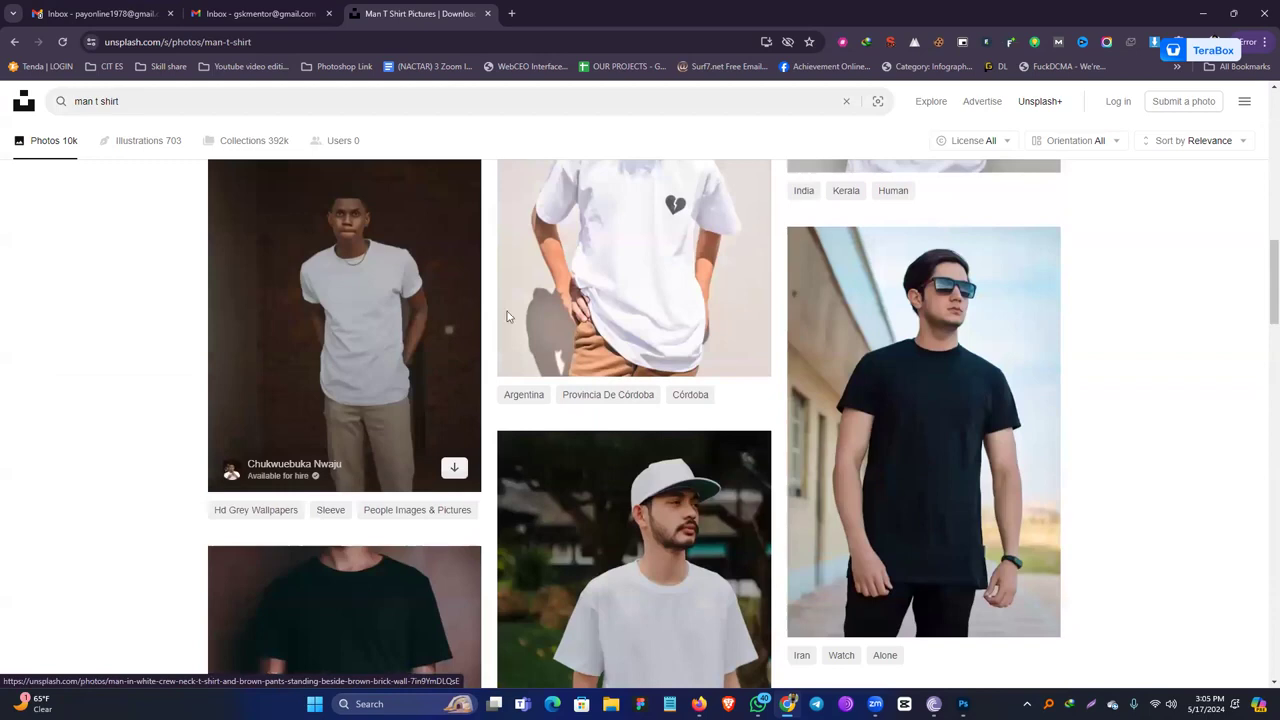
middle_click(549, 244)
Open two more photos of men in plain white crew neck T-shirts in separate tabs.
scroll(549, 244, down, 3)
scroll(549, 244, down, 6)
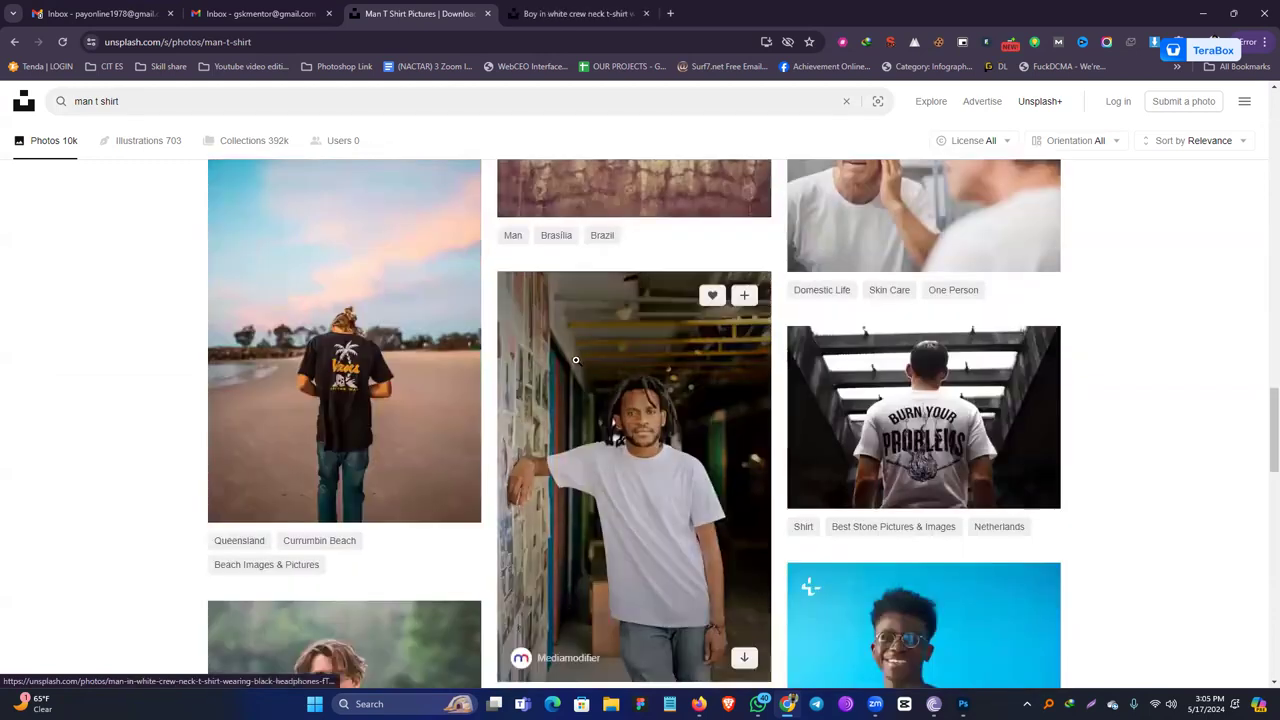
scroll(576, 360, down, 2)
middle_click(576, 360)
scroll(608, 345, down, 3)
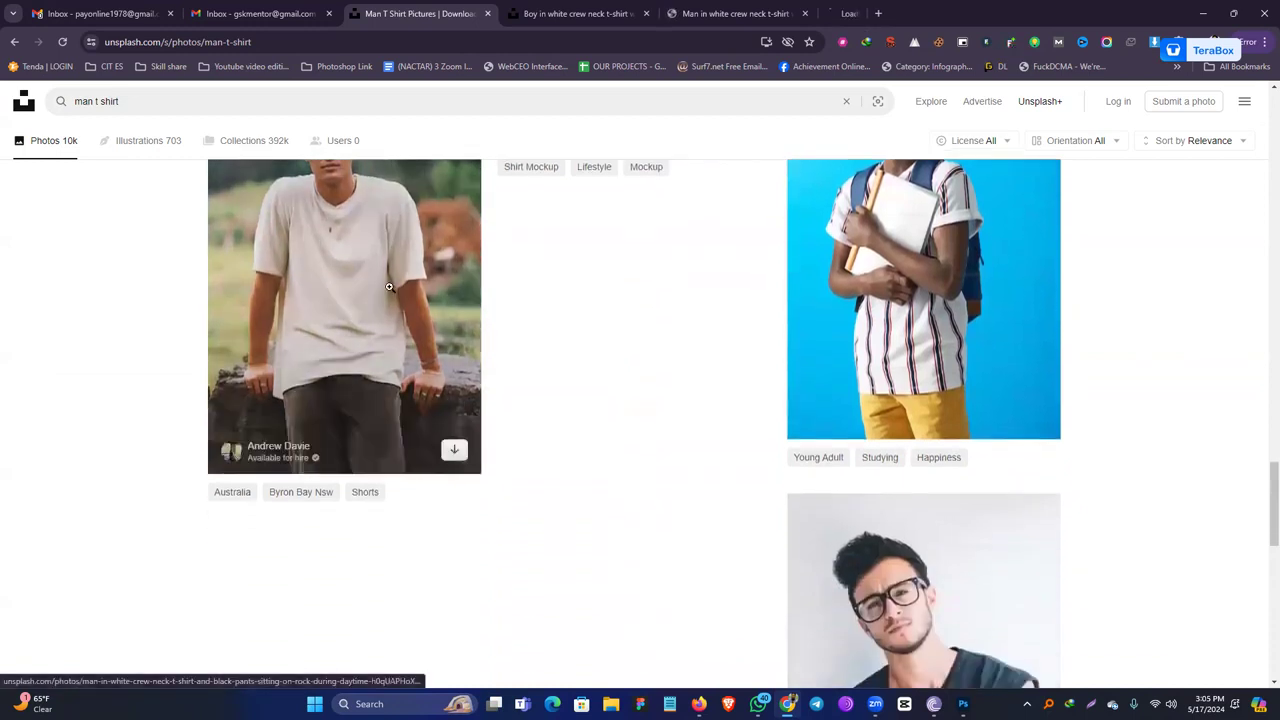
middle_click(468, 320)
Open the photo of the man in a gray T-shirt with a raised arm in a separate tab.
scroll(491, 309, down, 5)
click(624, 392)
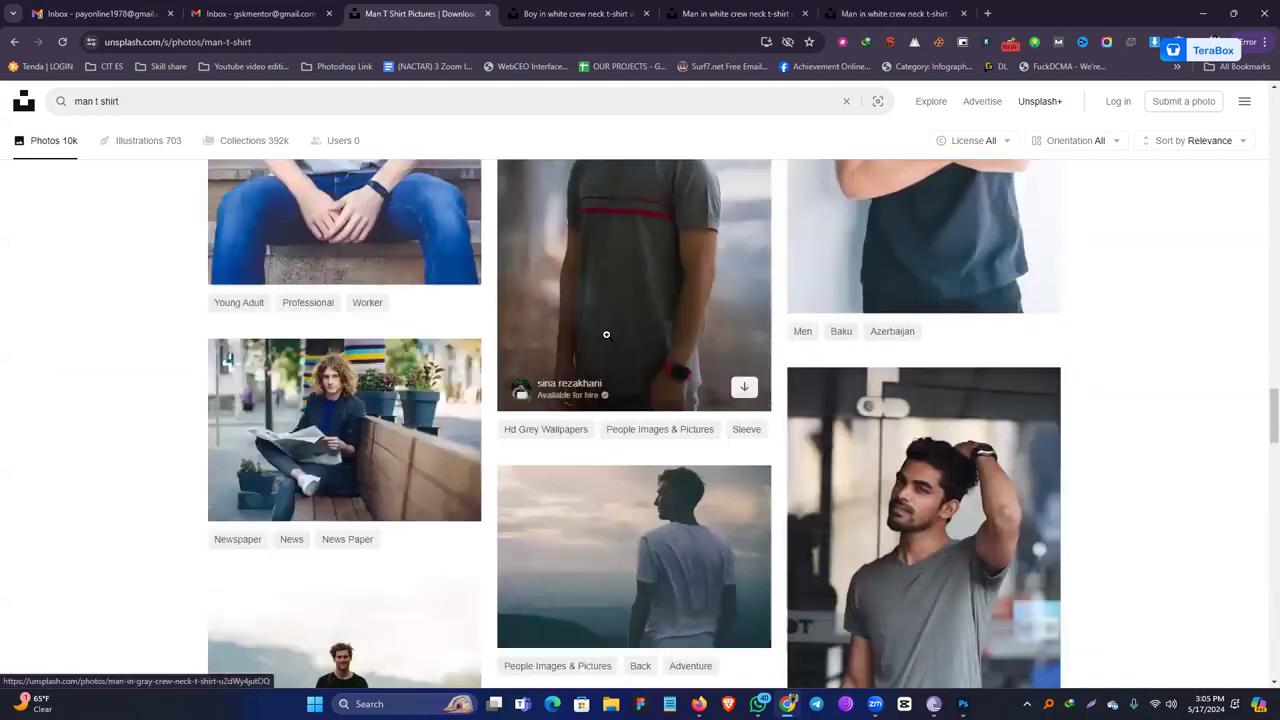
scroll(606, 341, down, 2)
scroll(955, 345, down, 1)
middle_click(955, 345)
Look through further T-shirt results for other suitable photos of men.
scroll(743, 363, down, 5)
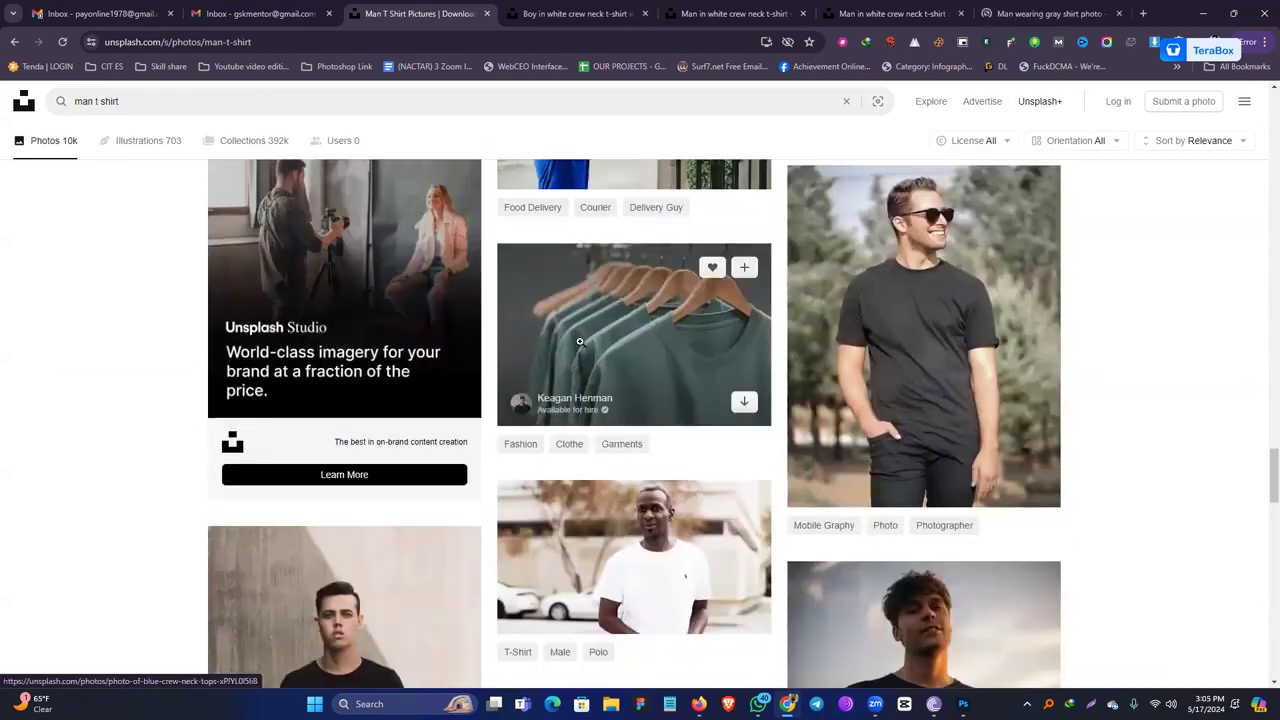
scroll(551, 349, down, 3)
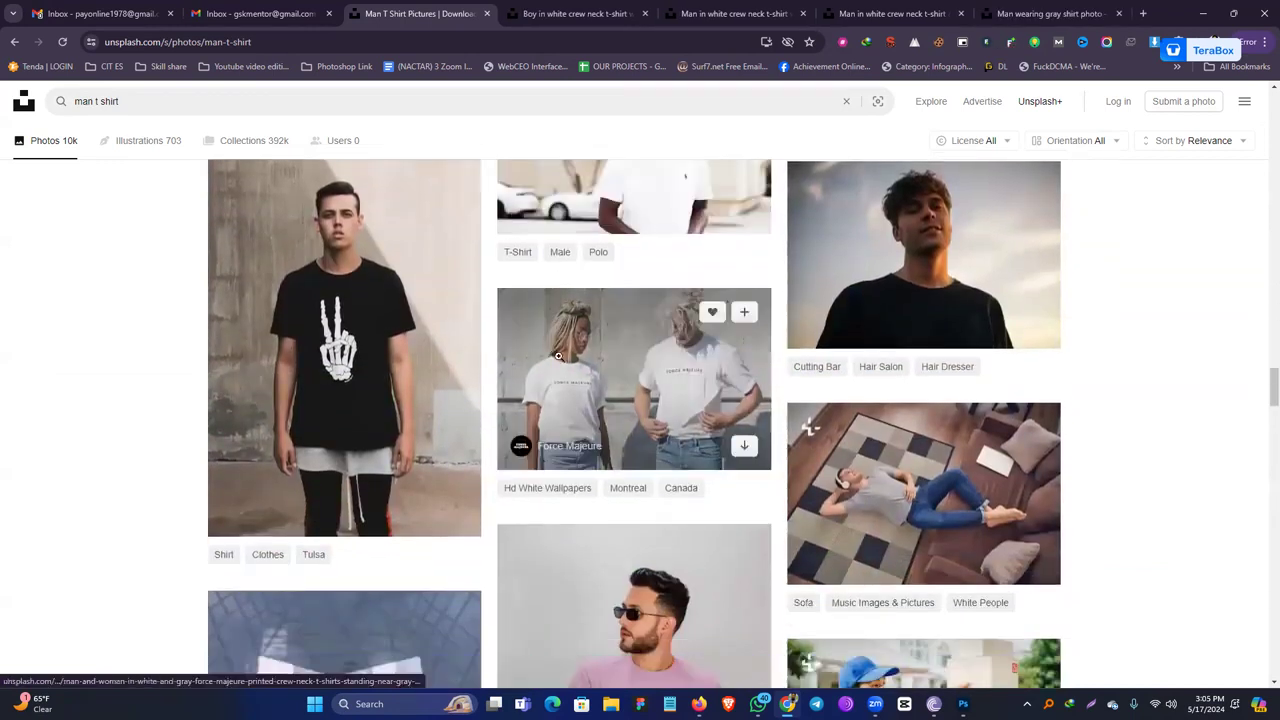
scroll(658, 351, down, 2)
scroll(658, 351, down, 1)
scroll(622, 448, down, 3)
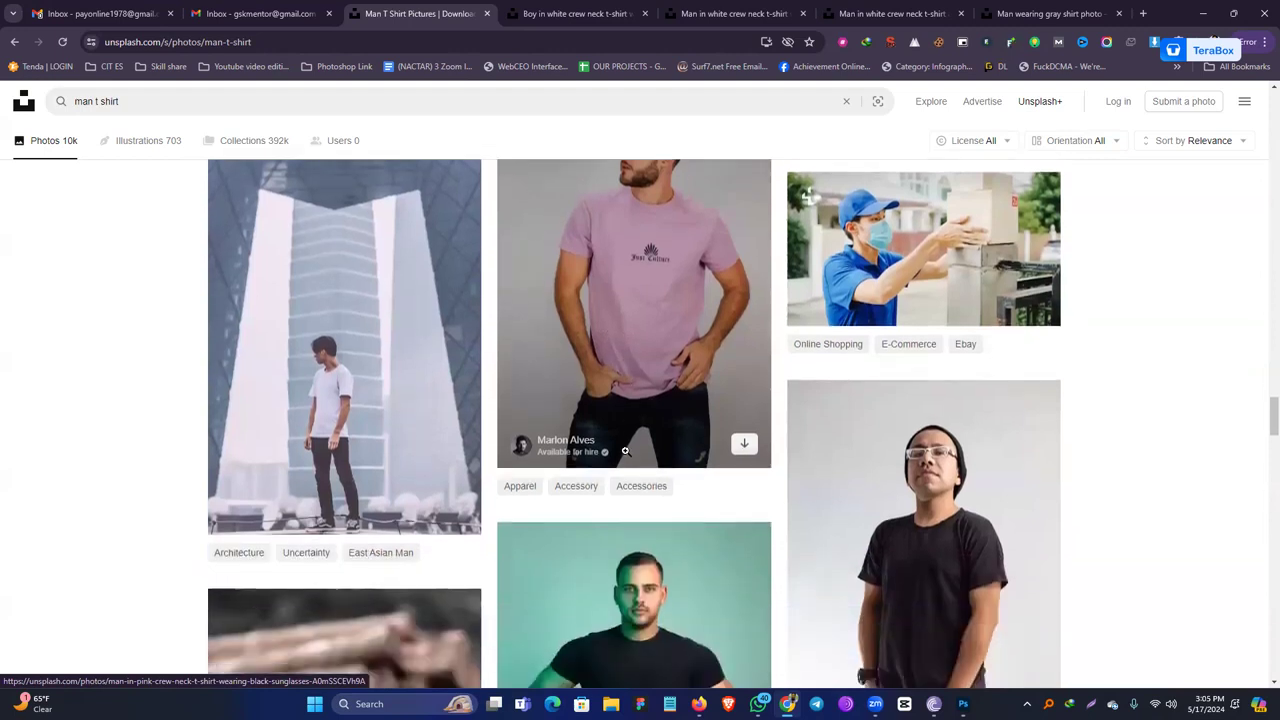
scroll(622, 448, down, 2)
key(ctrl+Tab)
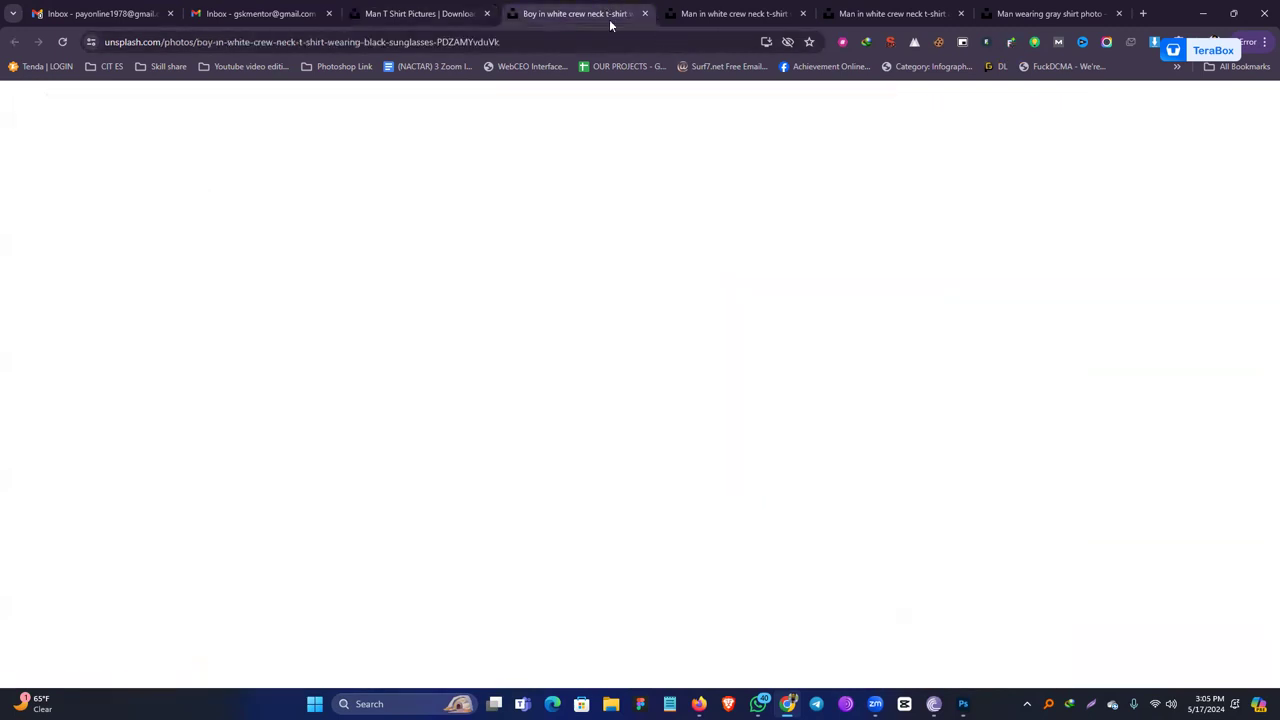
key(ctrl+shift+Tab)
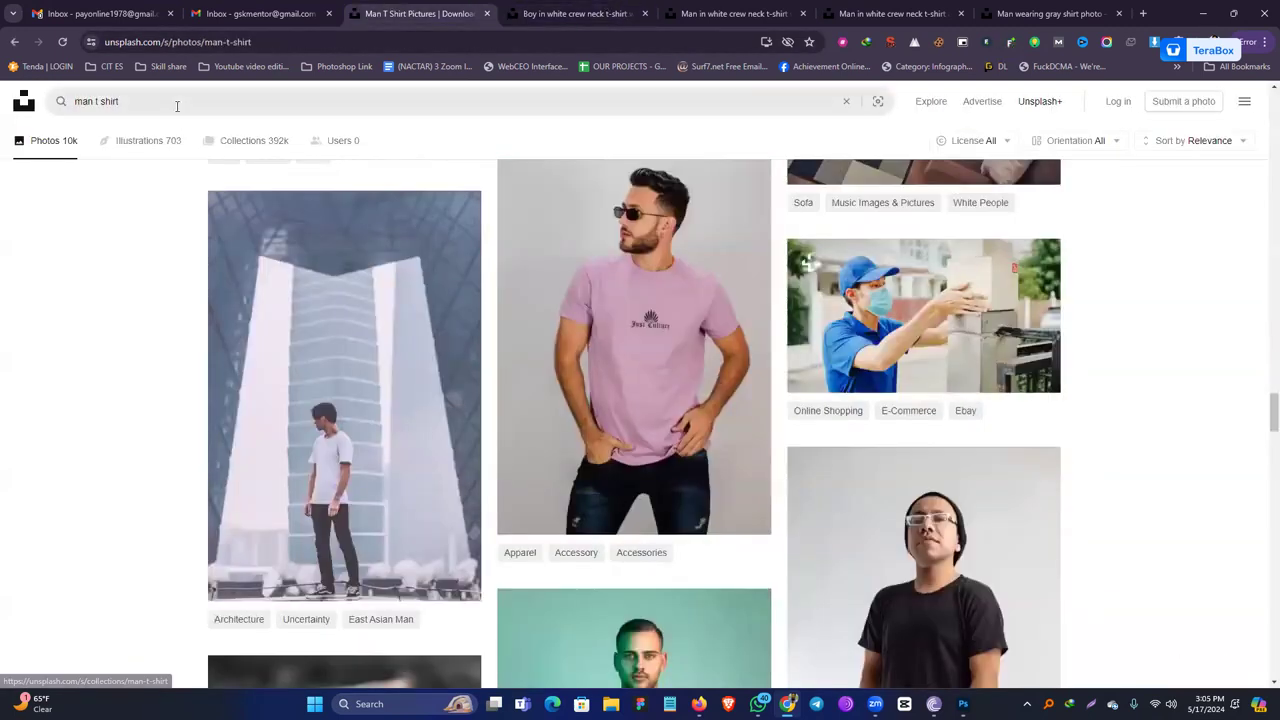
Change the image search to "man hoddie" and run it.
click(175, 103)
key(ctrl+shift+Left)
key(BackSpace)
key(BackSpace)
key(BackSpace)
text(hod)
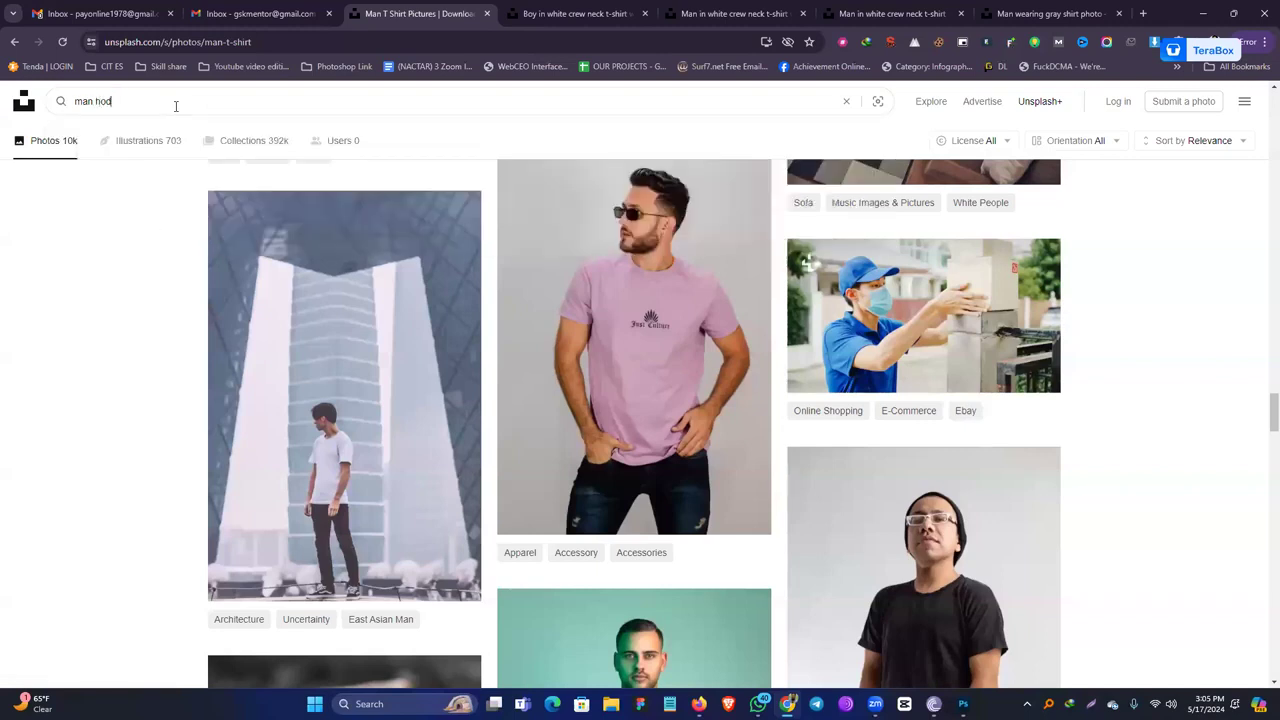
text(die)
key(Return)
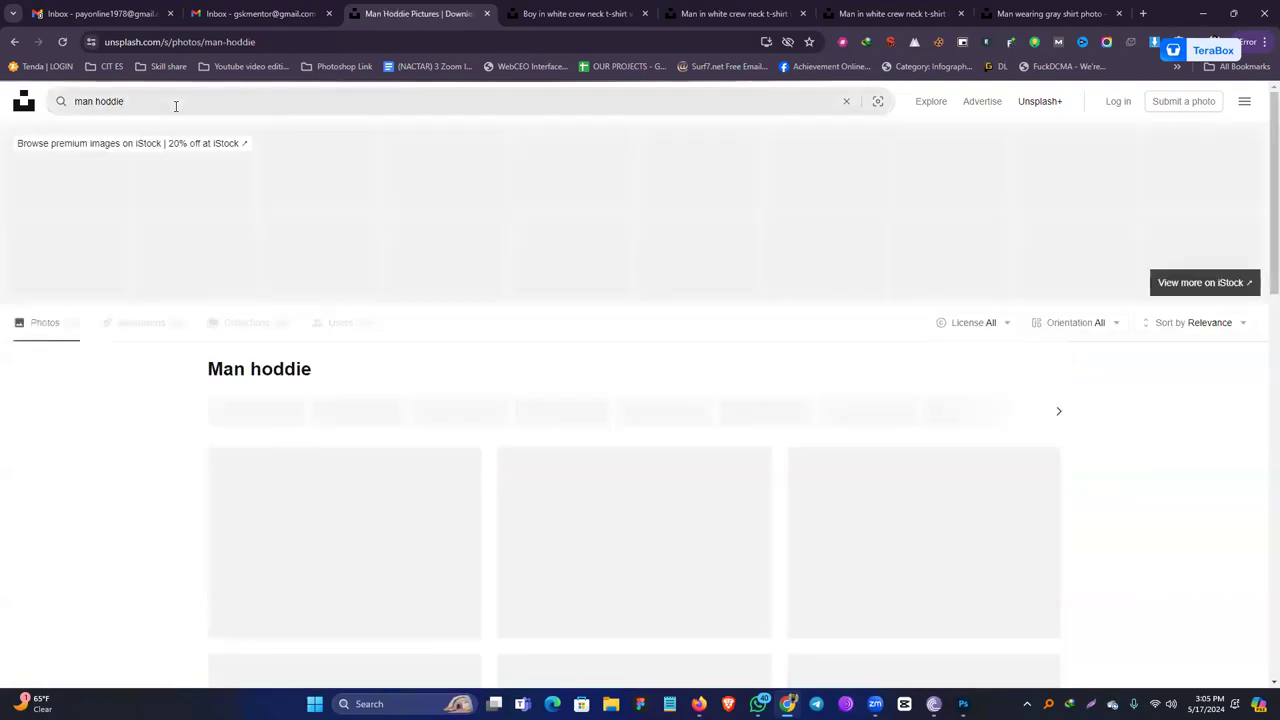
Open the photo of the man in a green hoodie squatting in front of a shutter from the hoodie results.
scroll(360, 320, down, 3)
scroll(423, 416, down, 4)
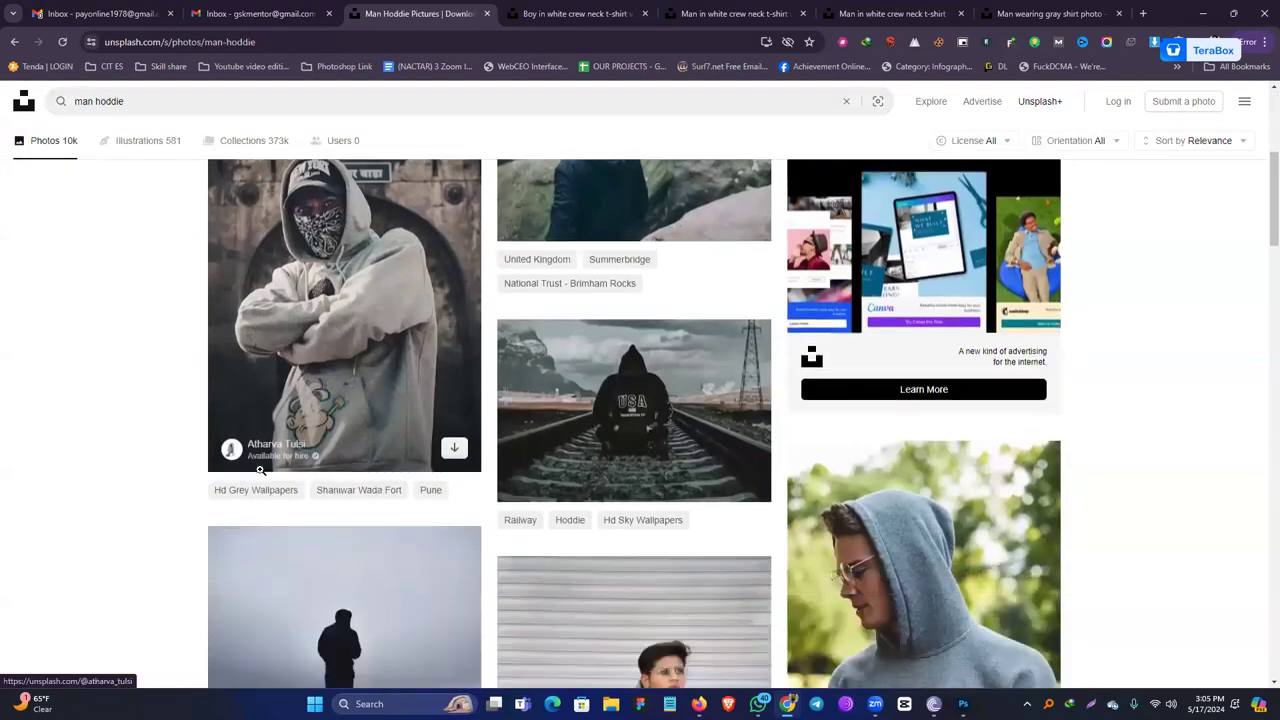
scroll(423, 416, down, 2)
scroll(250, 430, down, 3)
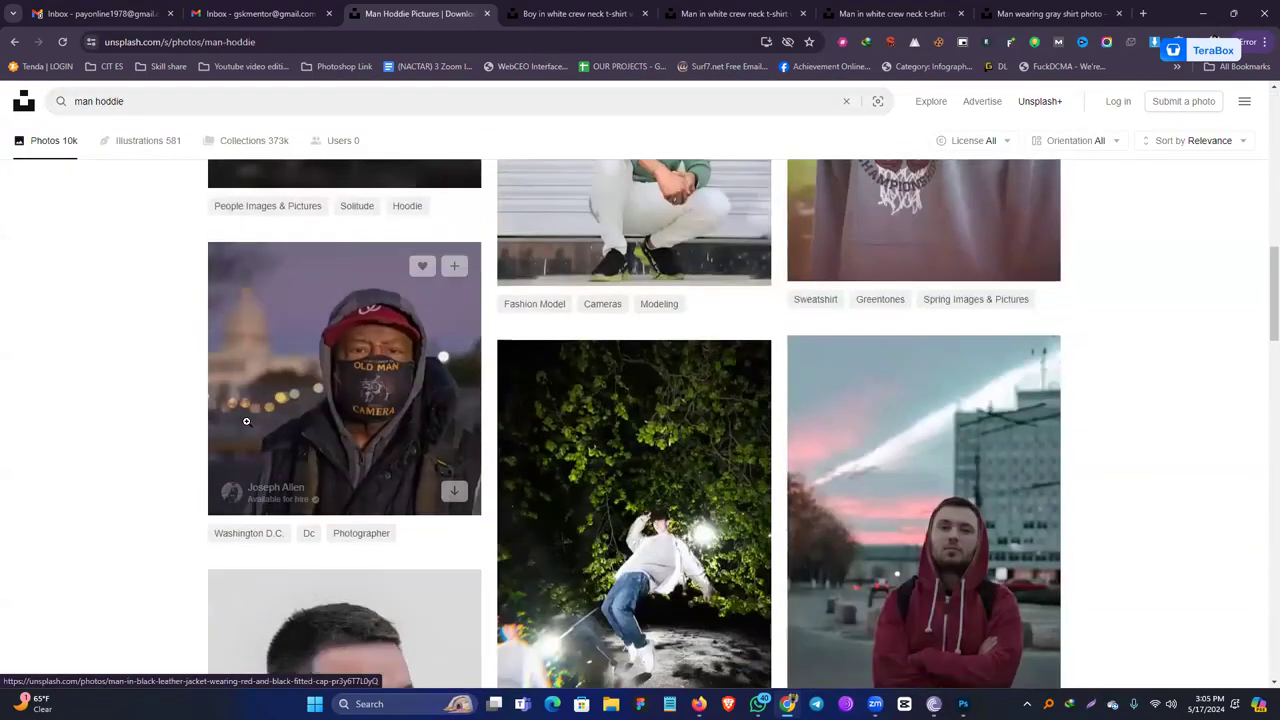
scroll(249, 430, down, 1)
scroll(249, 429, up, 5)
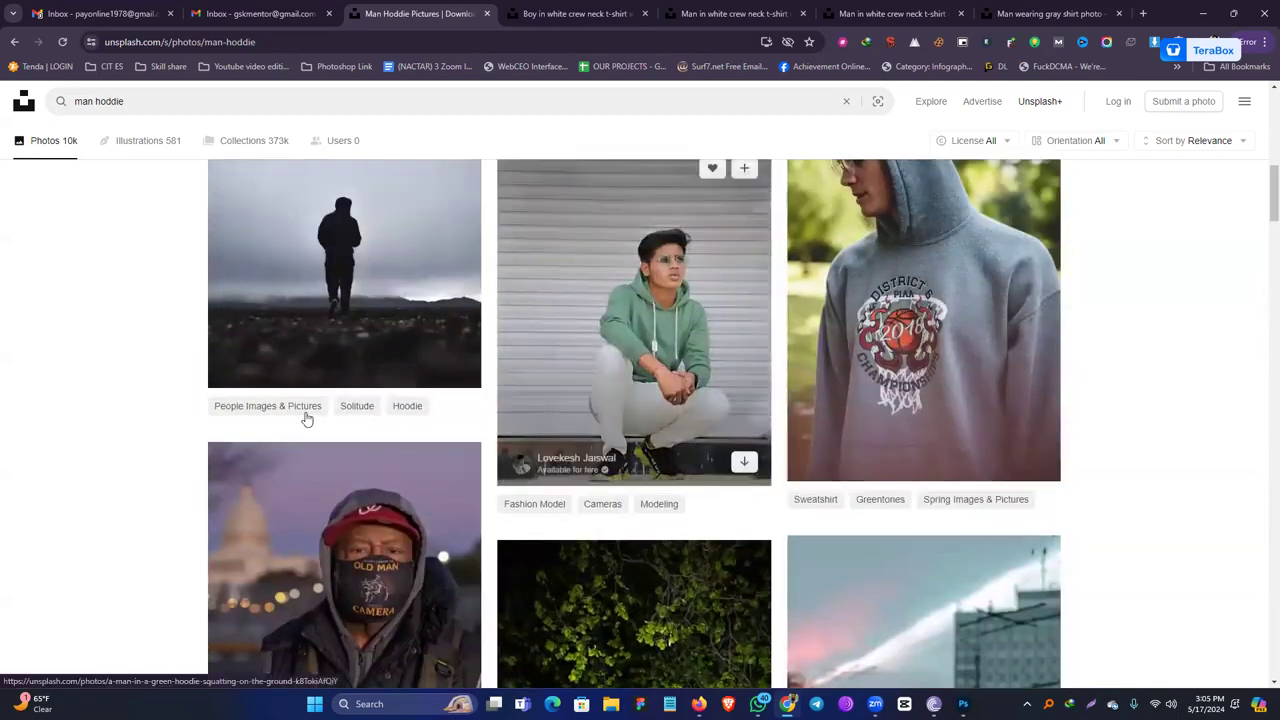
scroll(302, 427, down, 4)
scroll(302, 427, down, 3)
scroll(320, 420, up, 5)
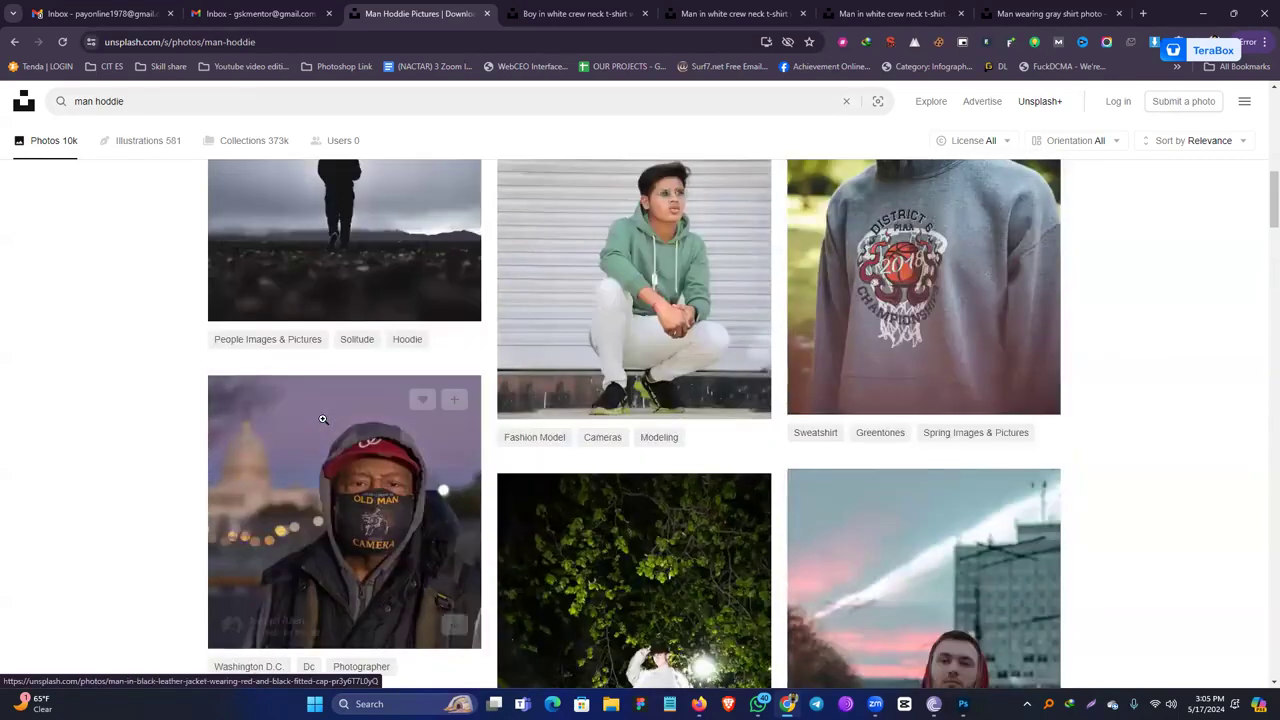
scroll(323, 425, down, 5)
scroll(491, 409, up, 5)
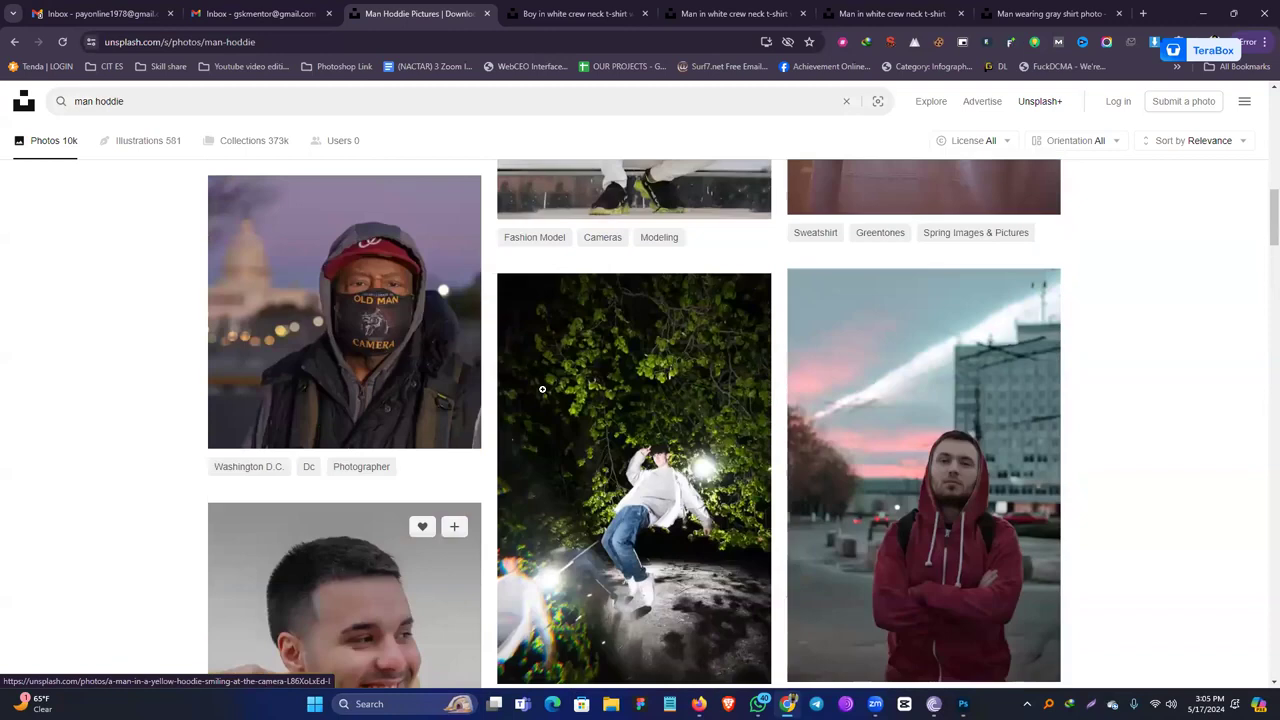
click(655, 290)
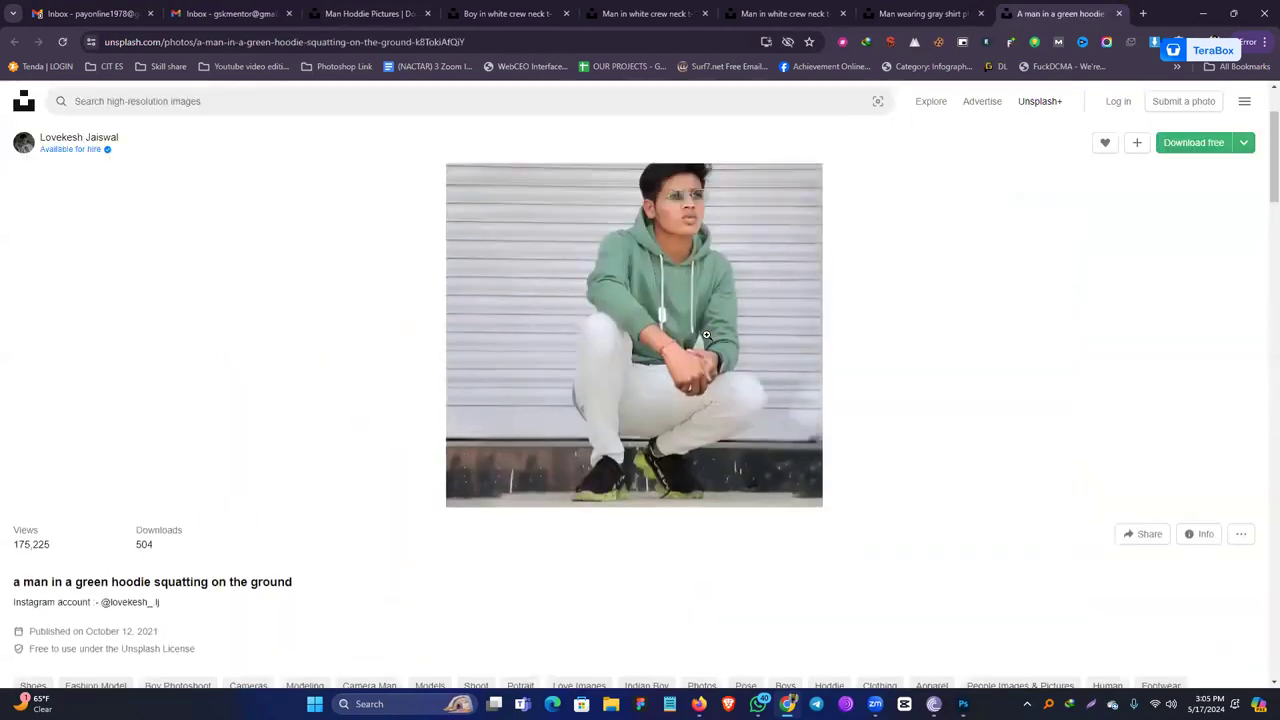
Look through the related images listed below the green hoodie photo.
scroll(706, 335, down, 8)
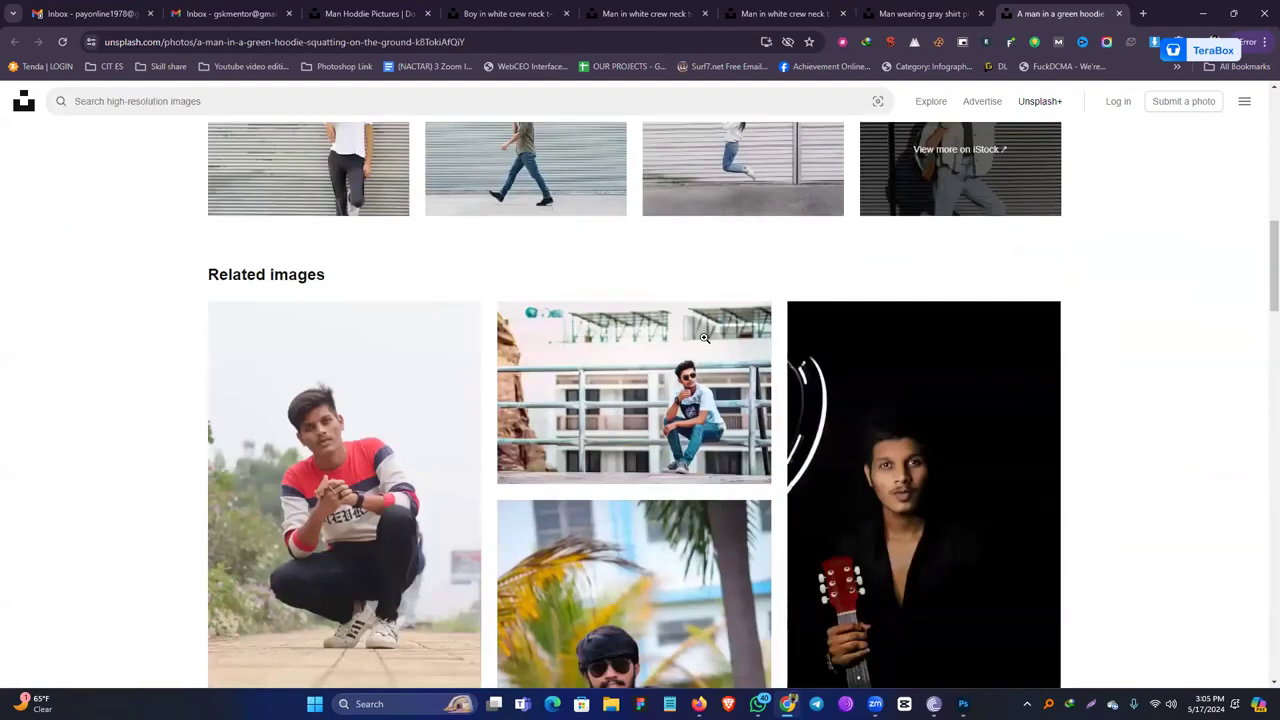
scroll(703, 339, down, 15)
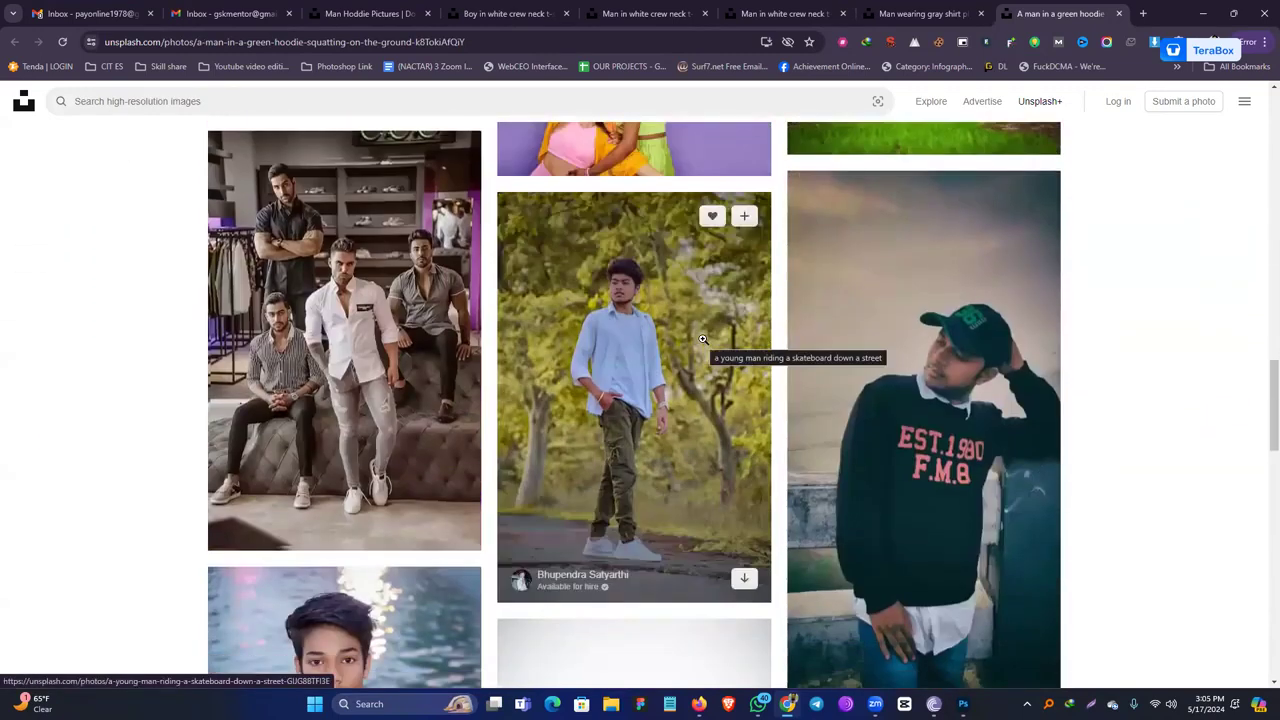
scroll(703, 339, down, 5)
View the gray T-shirt photo and look through the remaining hoodie search results for another suitable model.
click(915, 13)
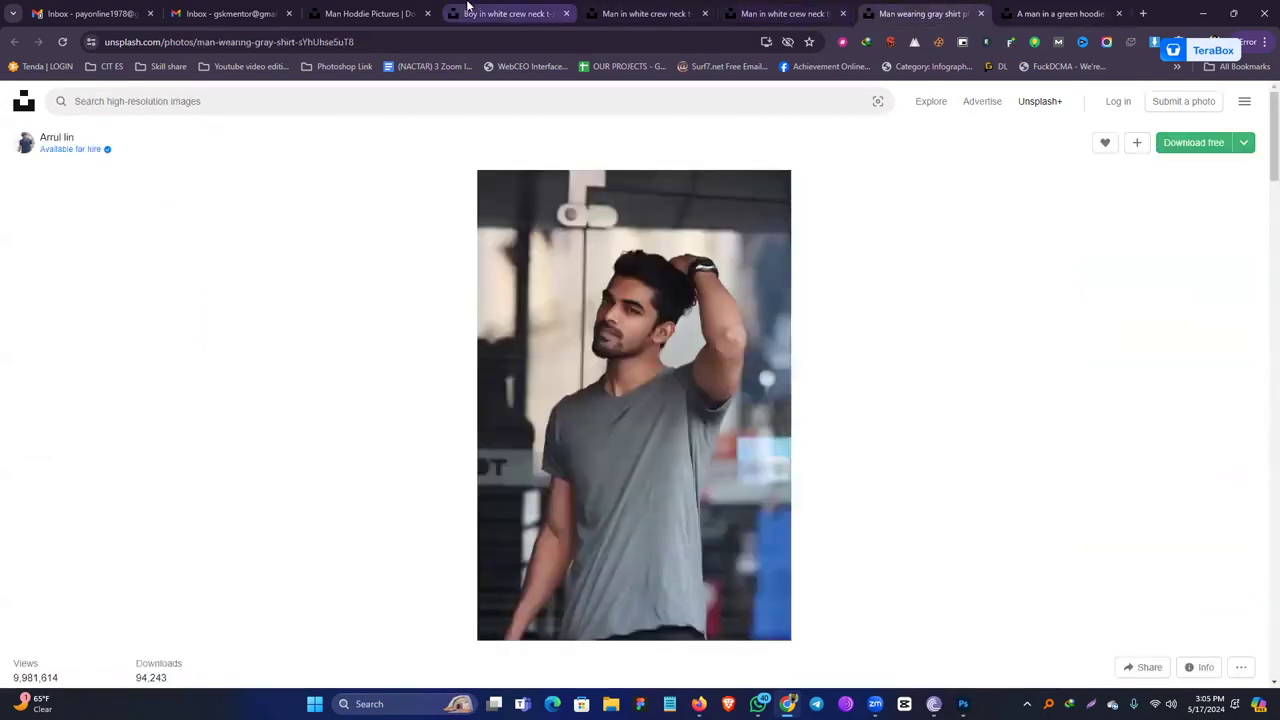
click(368, 13)
scroll(484, 325, down, 5)
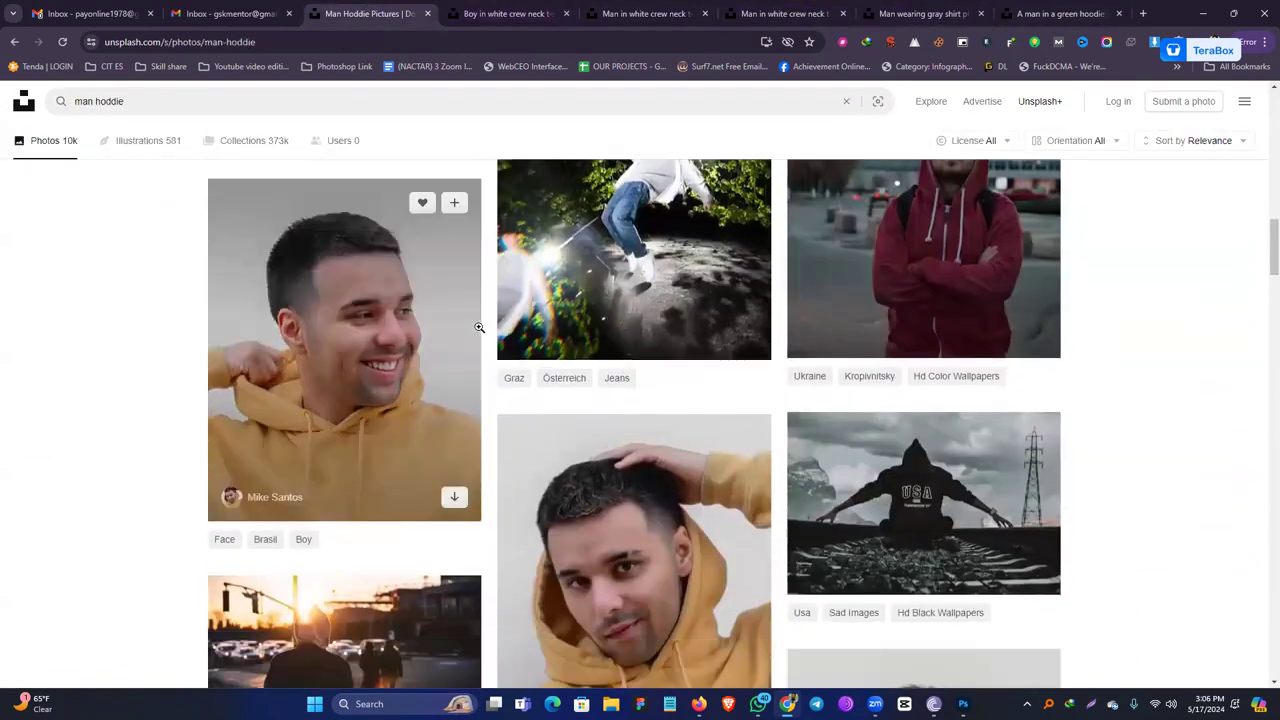
scroll(479, 327, down, 10)
scroll(474, 336, down, 10)
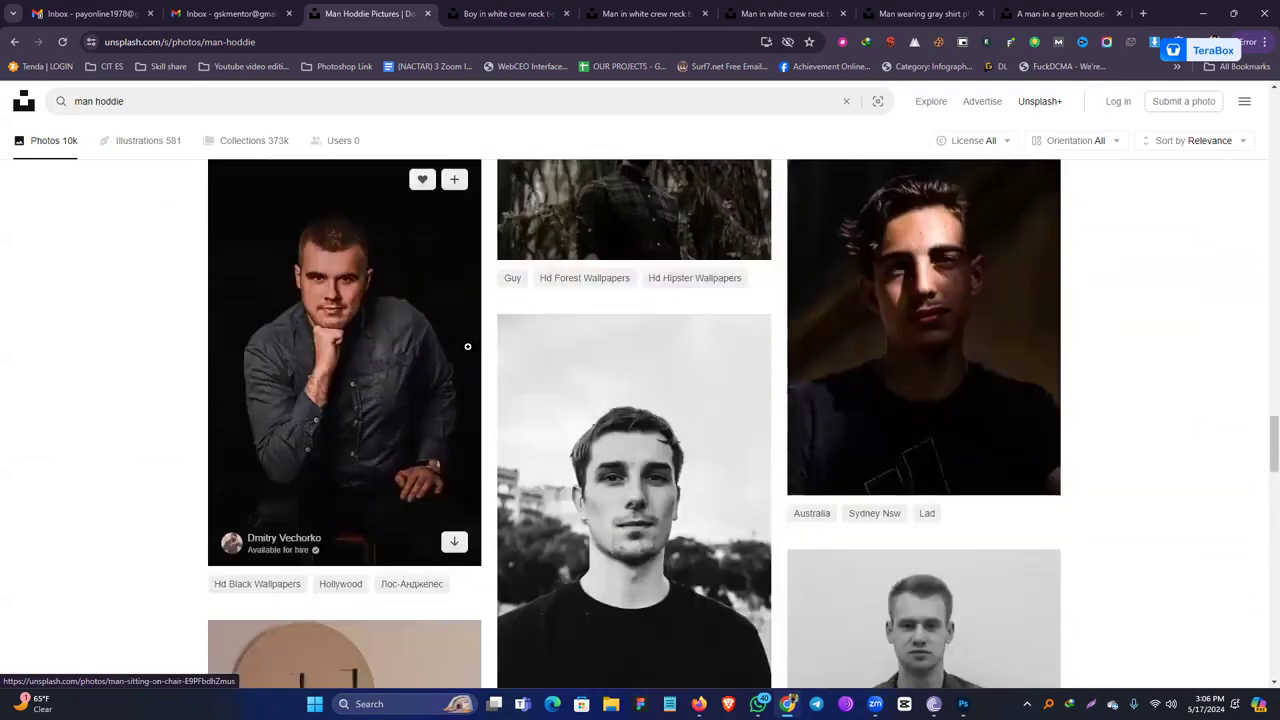
scroll(467, 346, down, 10)
scroll(462, 354, down, 10)
scroll(459, 356, down, 10)
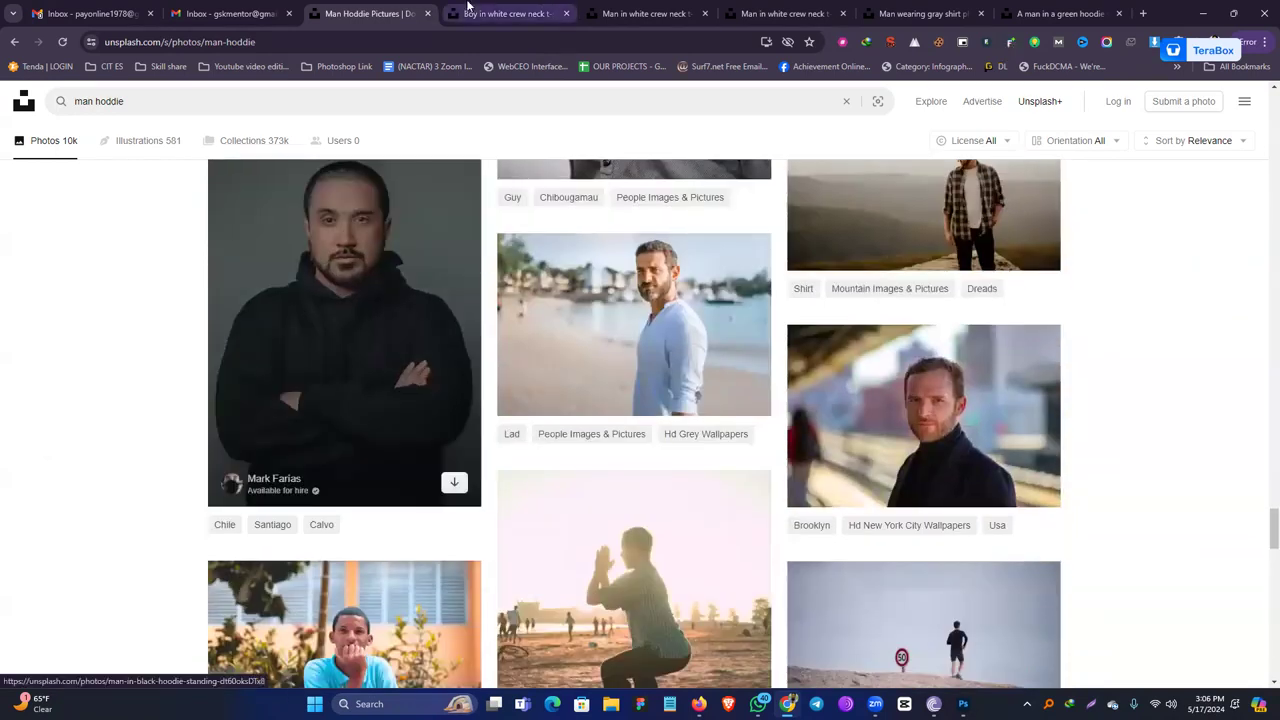
Download the free photo of the boy in the white T-shirt with the broken-heart print.
click(467, 11)
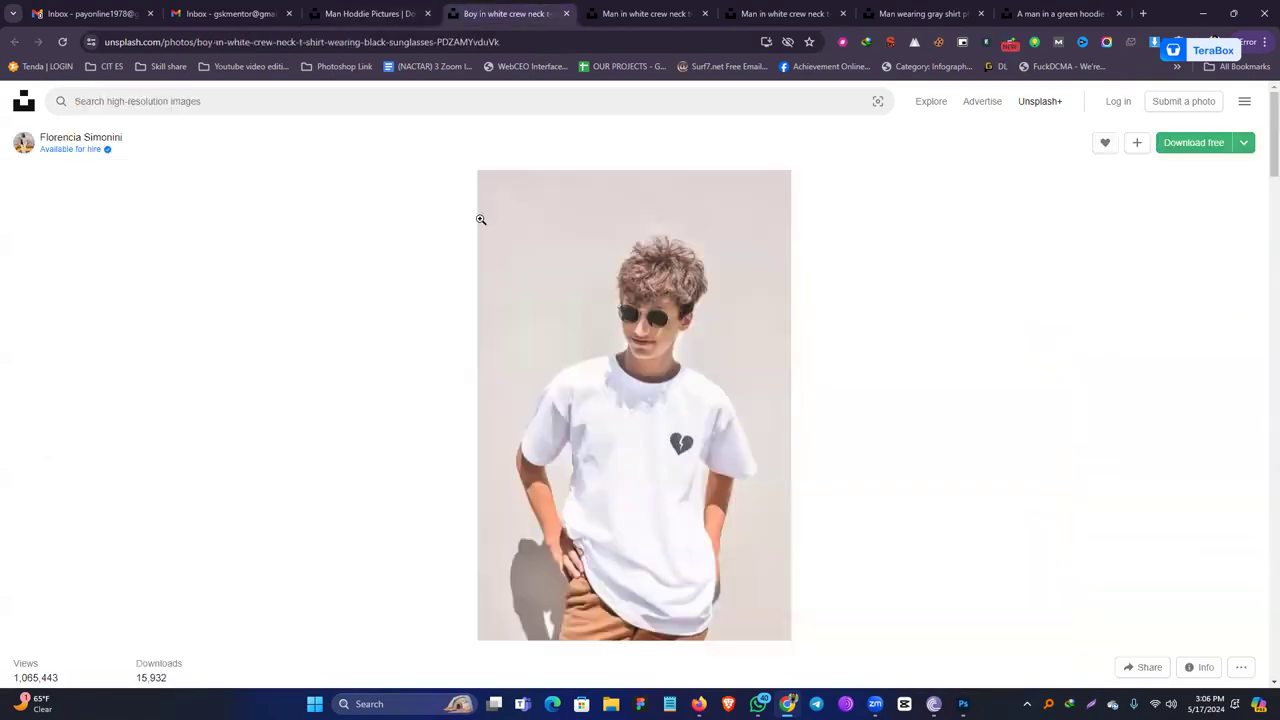
click(1172, 144)
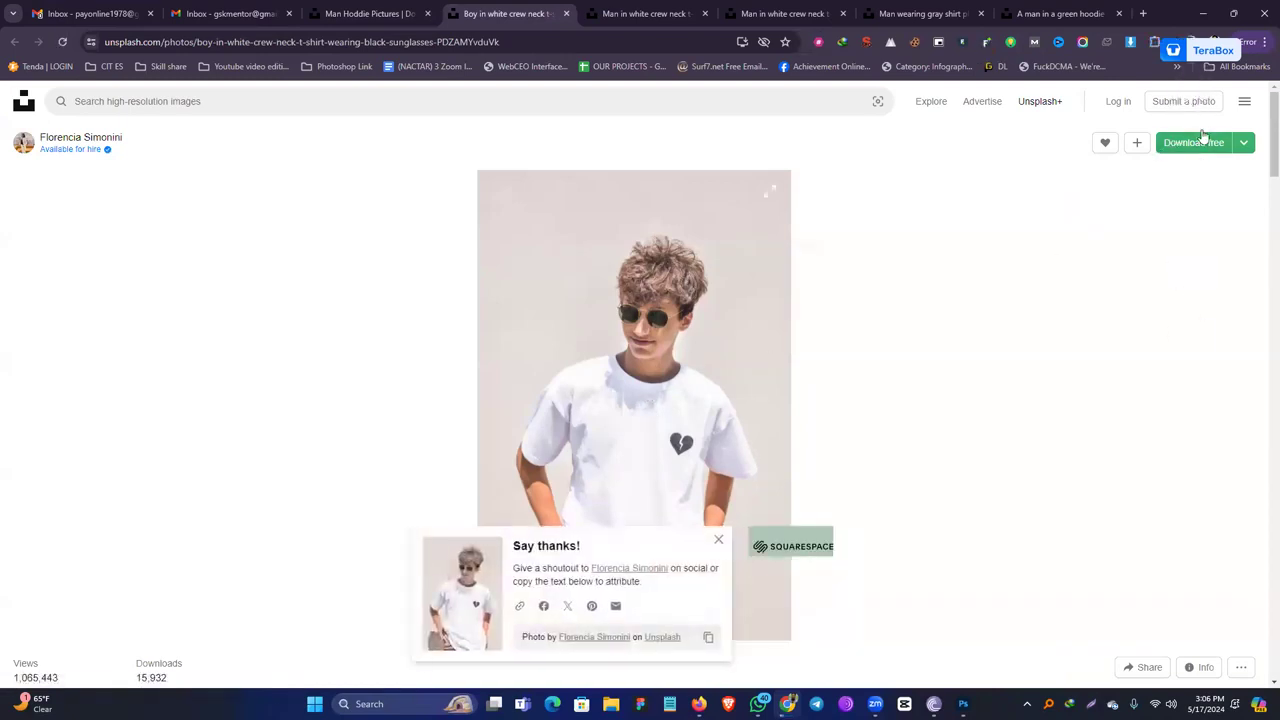
Switch to Photoshop and open the downloaded white T-shirt photo from the Downloads folder.
key(alt+Tab)
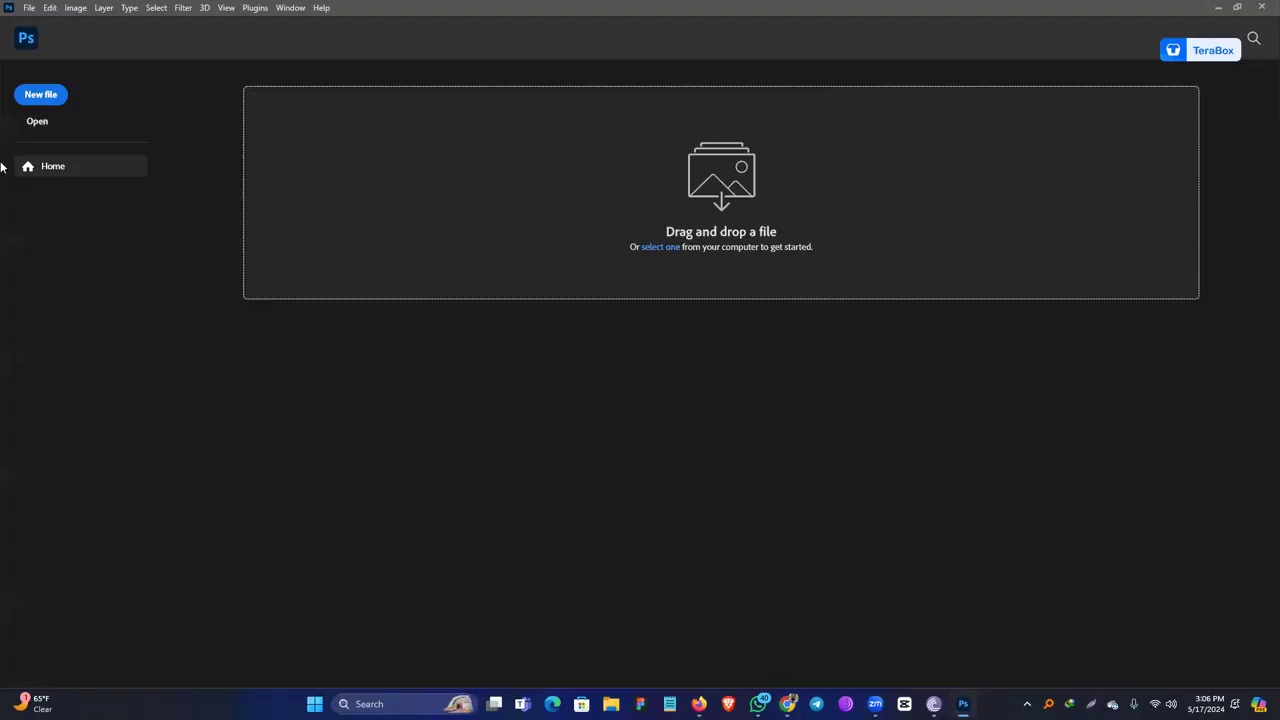
click(37, 124)
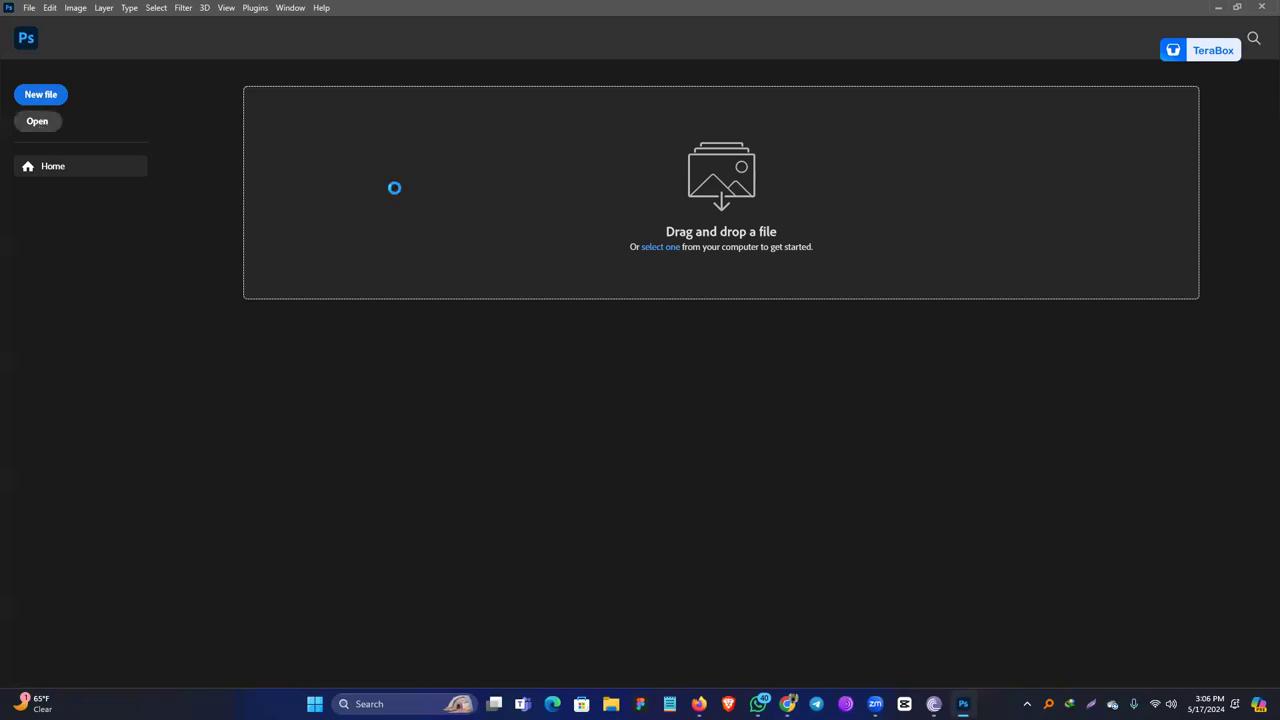
click(60, 154)
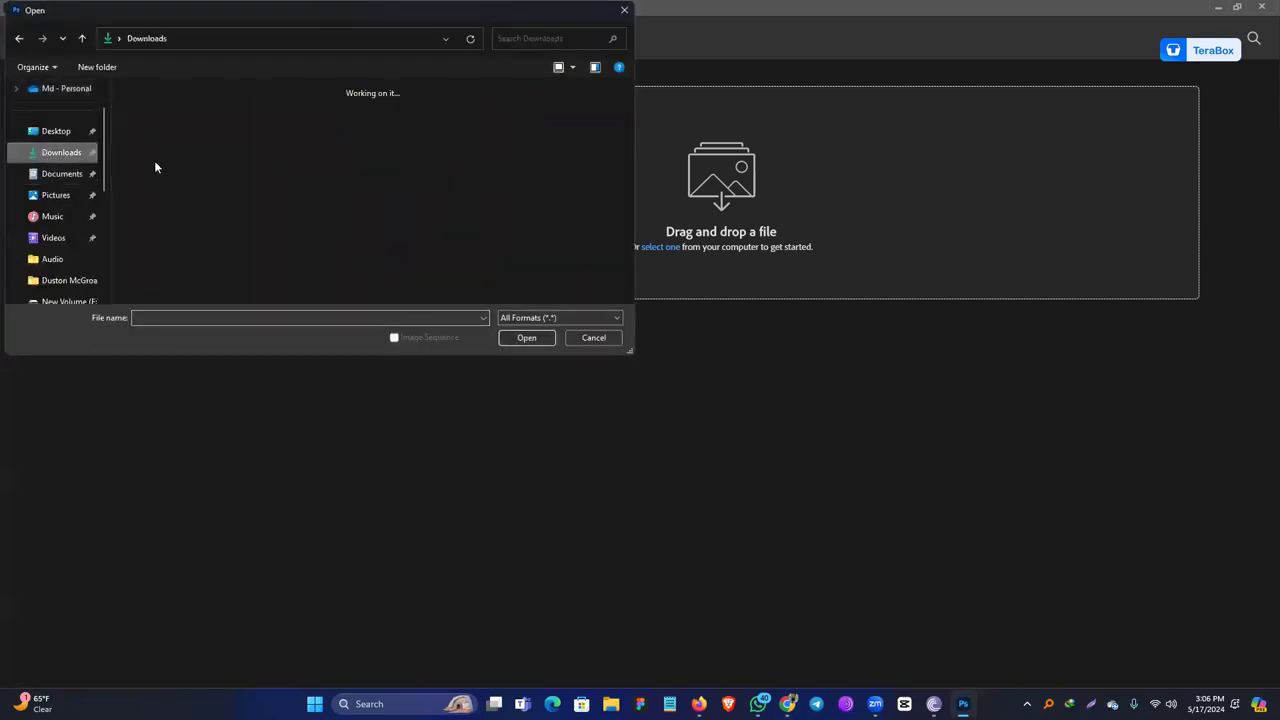
double_click(158, 166)
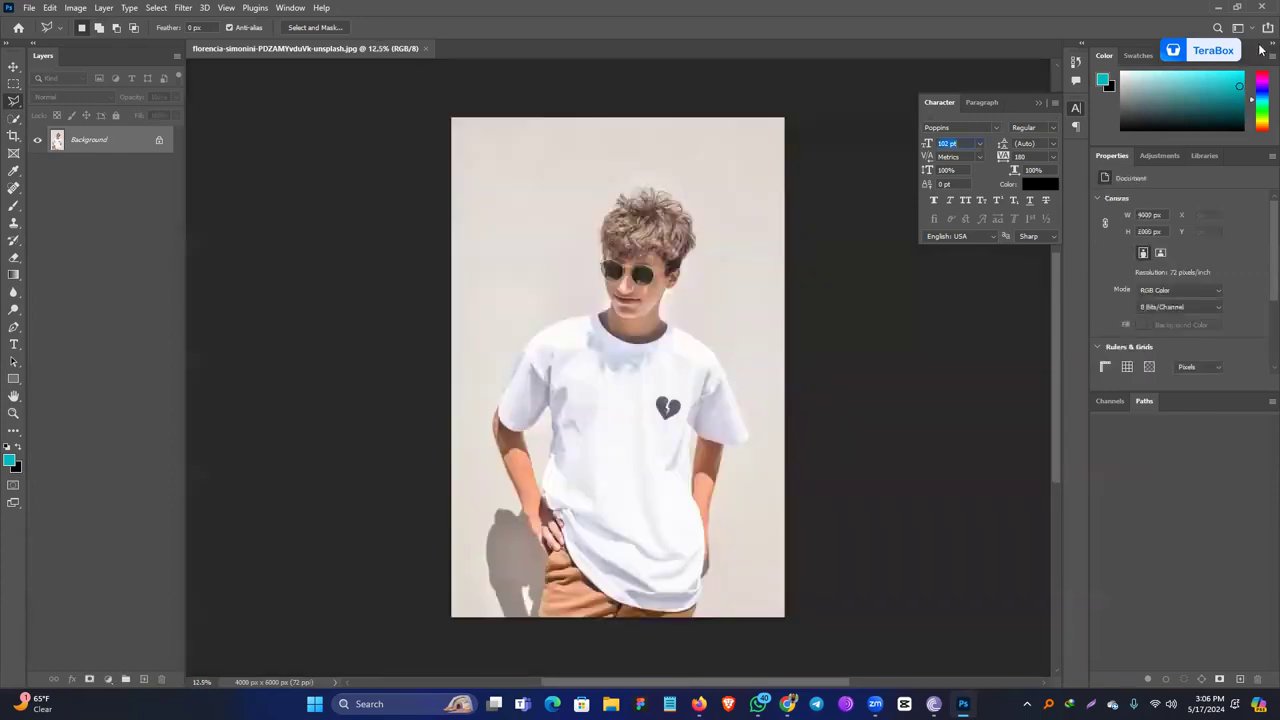
Collapse the Color and Properties panels to icons and close the floating Character panel to free canvas space.
click(1269, 45)
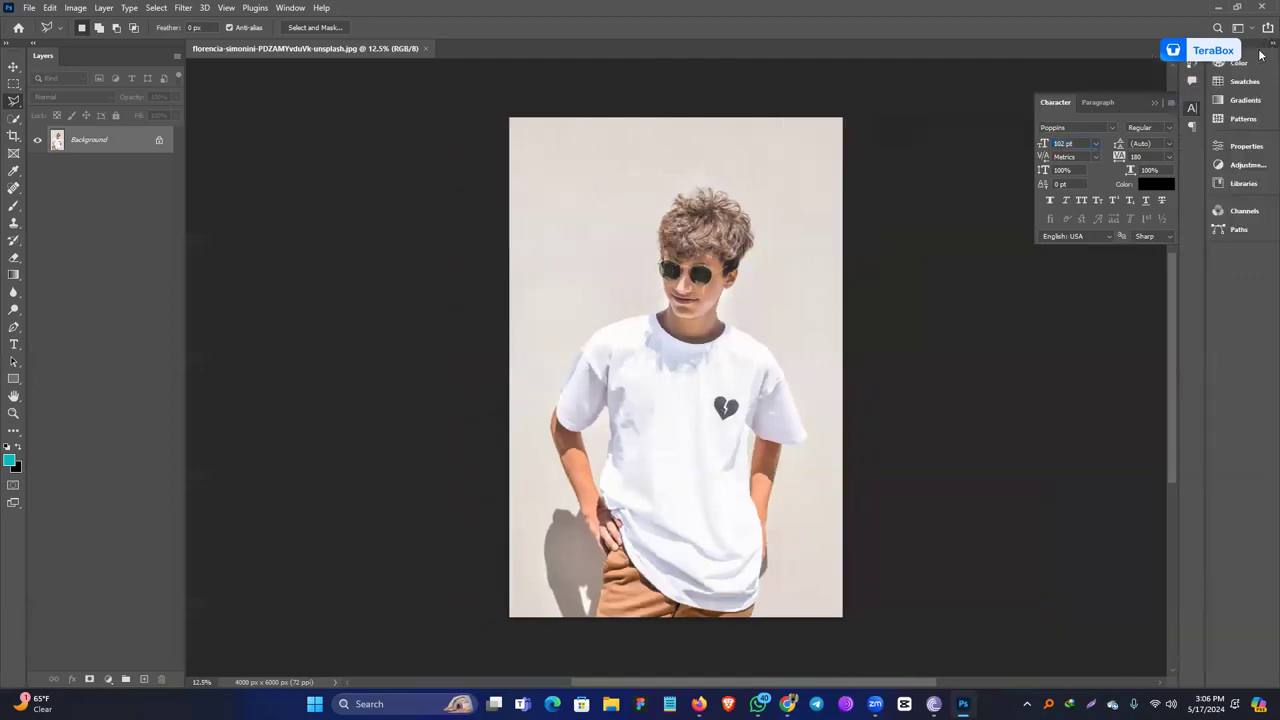
click(1157, 103)
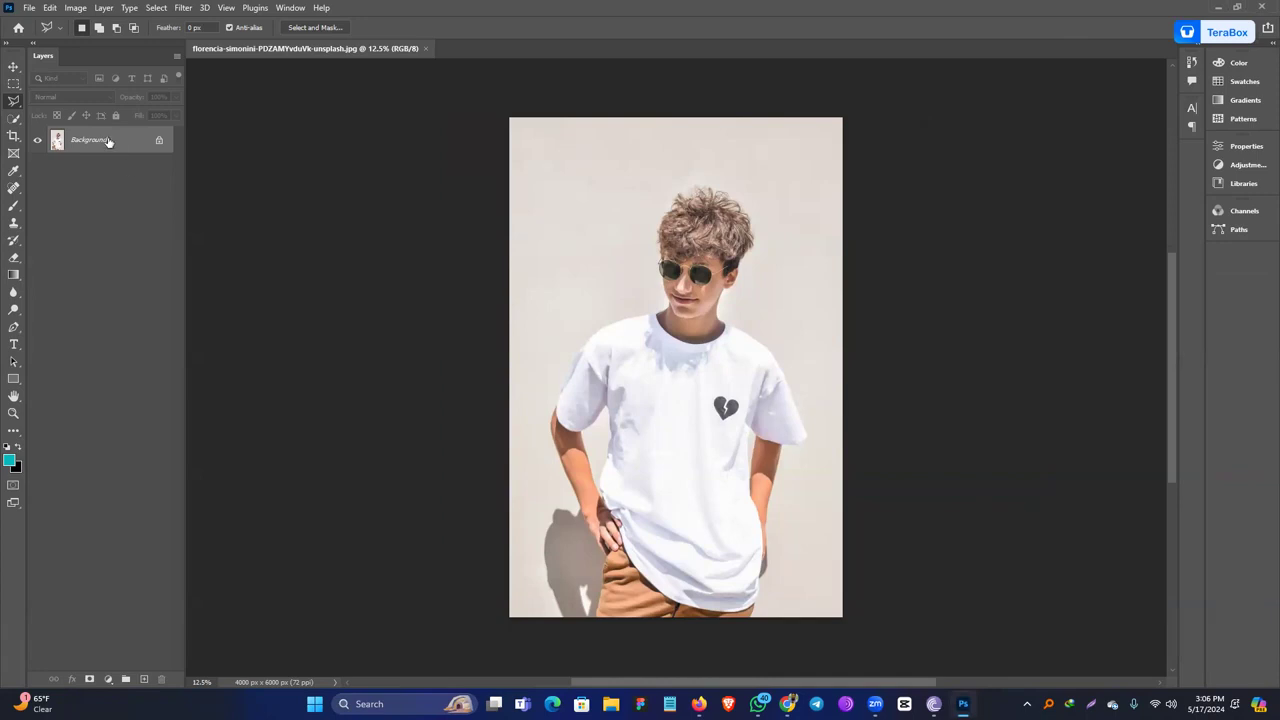
Duplicate the Background layer of the white T-shirt photo.
click(13, 66)
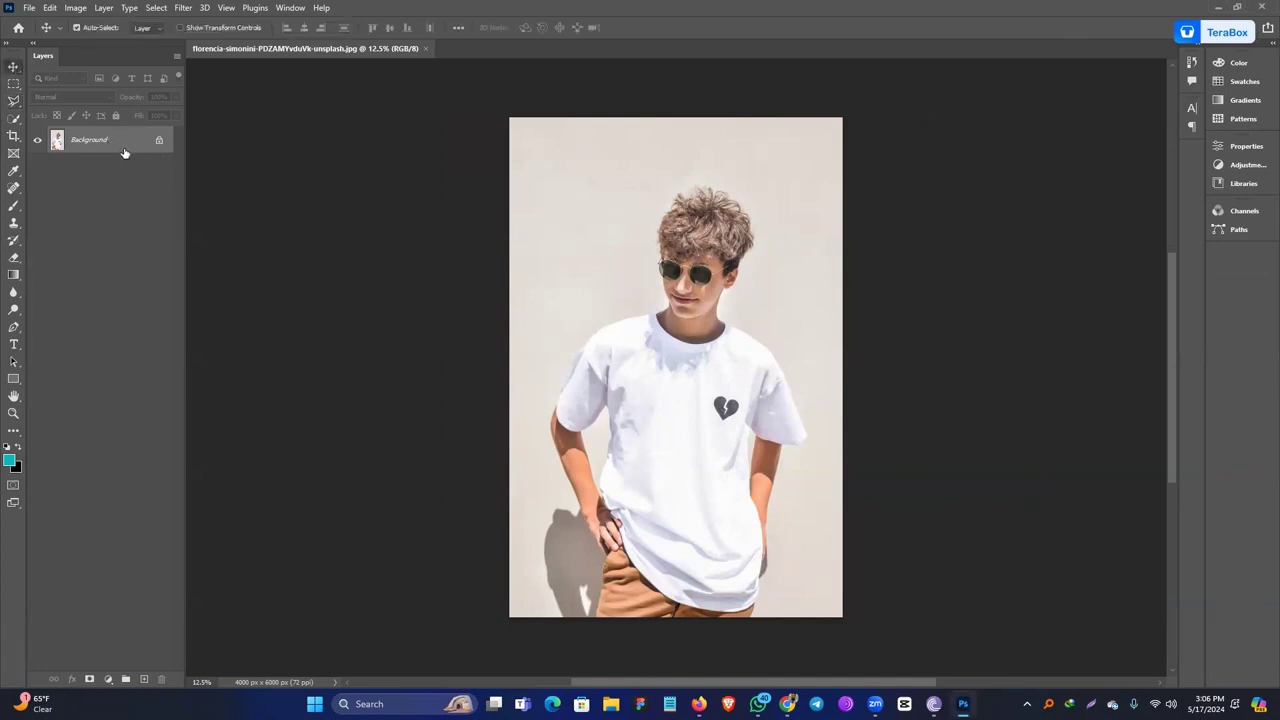
key(ctrl+j)
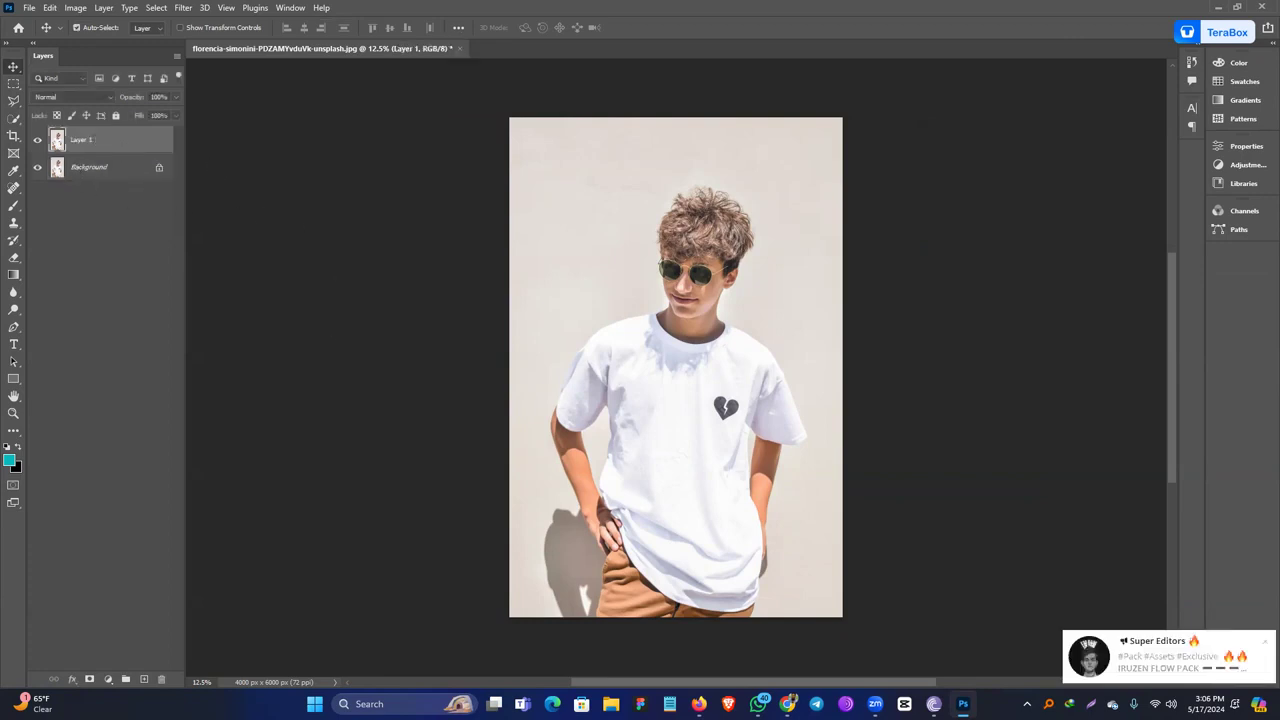
click(1169, 552)
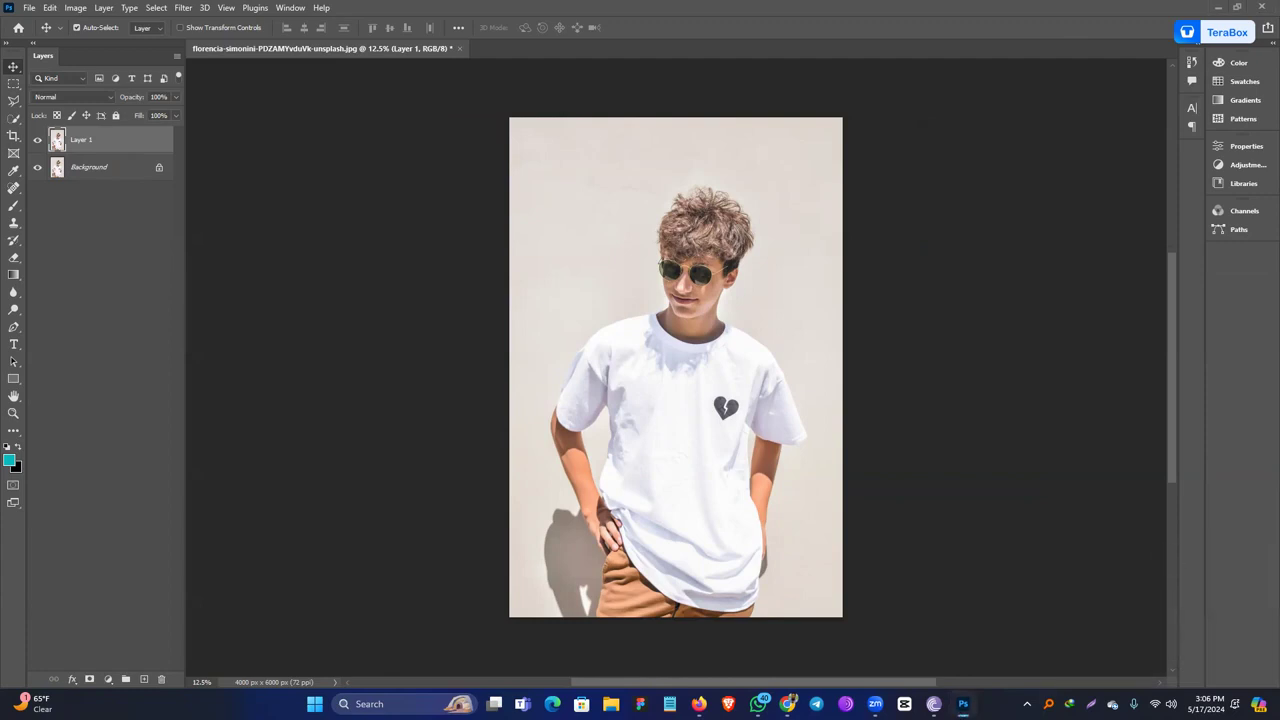
click(1027, 703)
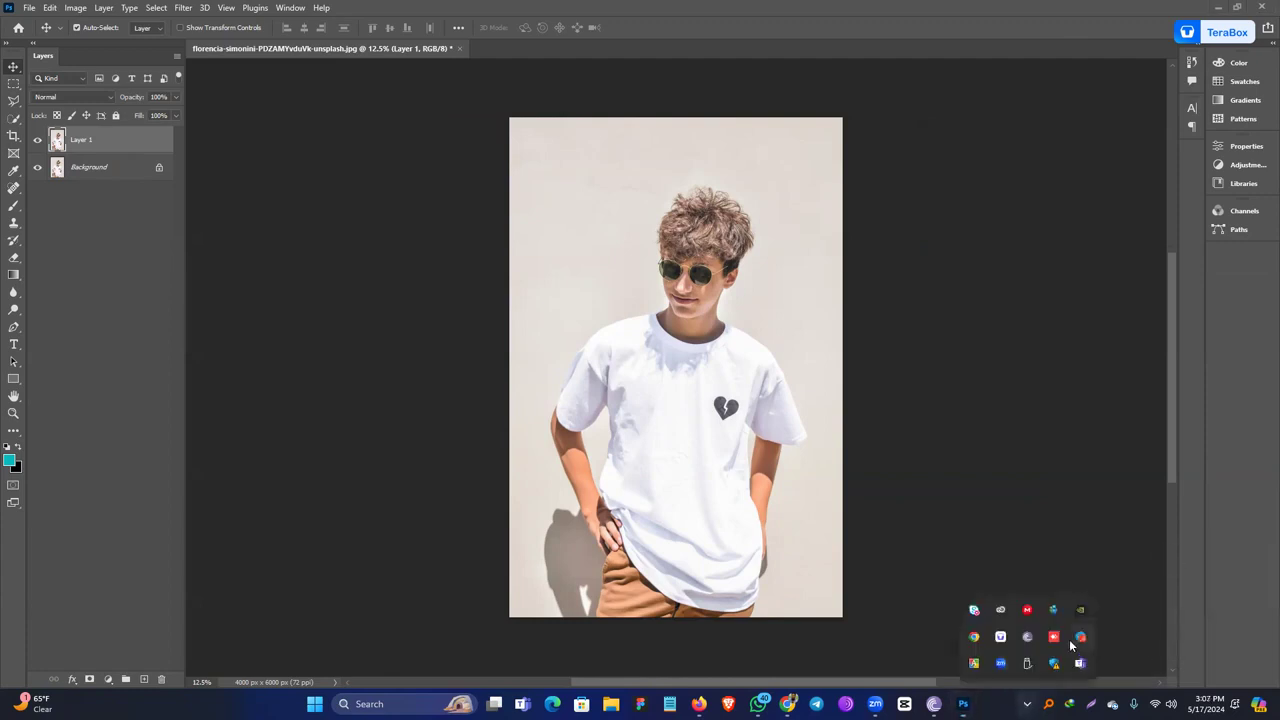
right_click(1079, 641)
click(1094, 625)
click(995, 477)
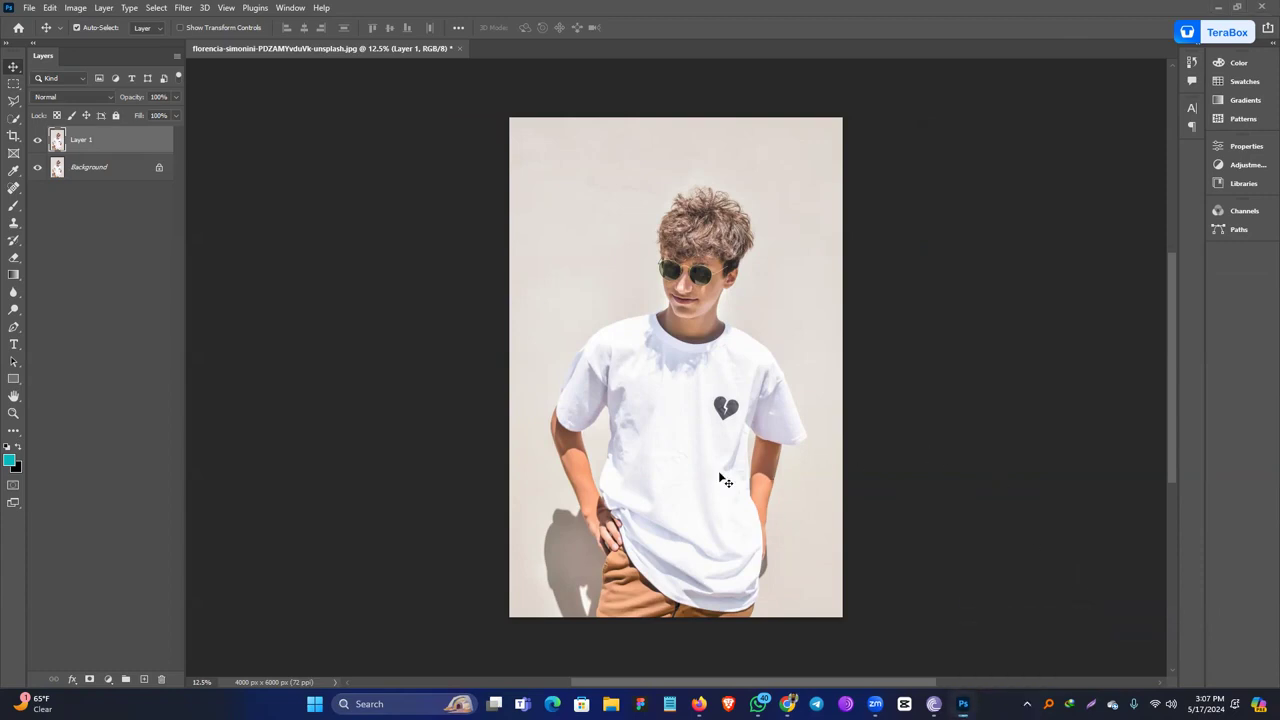
Try to zoom in on the heart print, and close the photo without saving the changes.
key(ctrl+space)
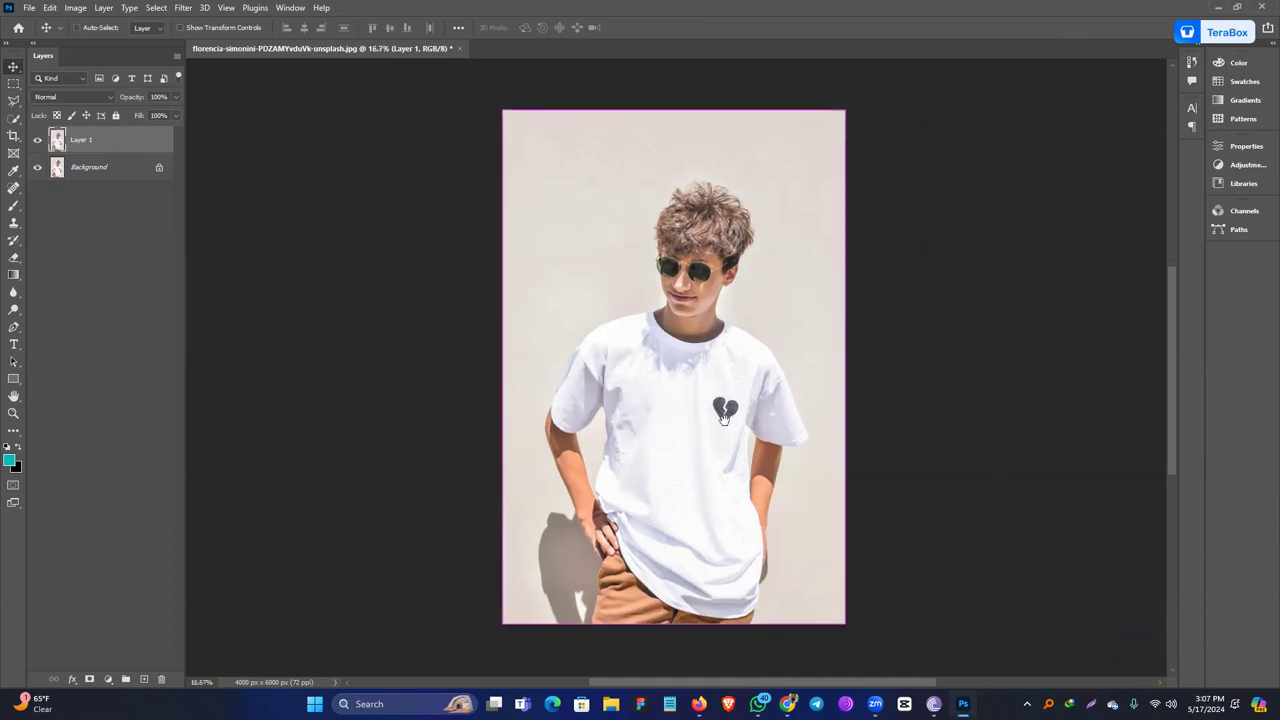
click(724, 420)
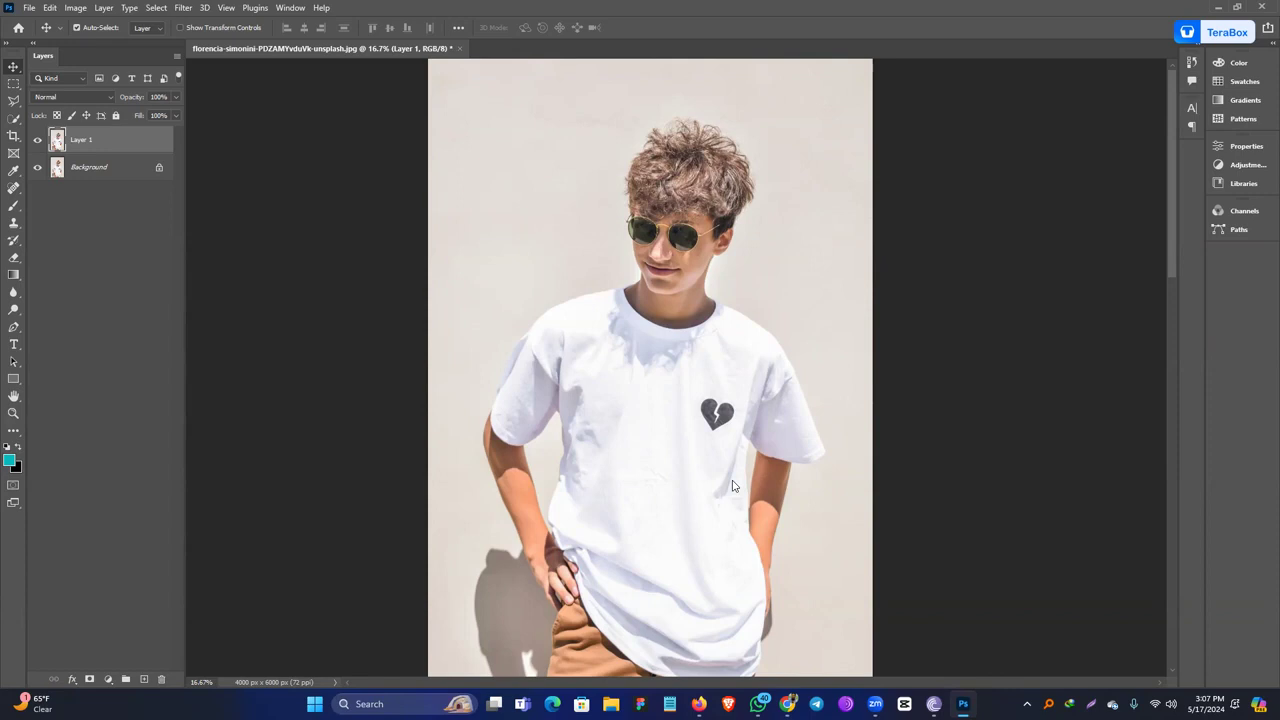
key(ctrl+plus)
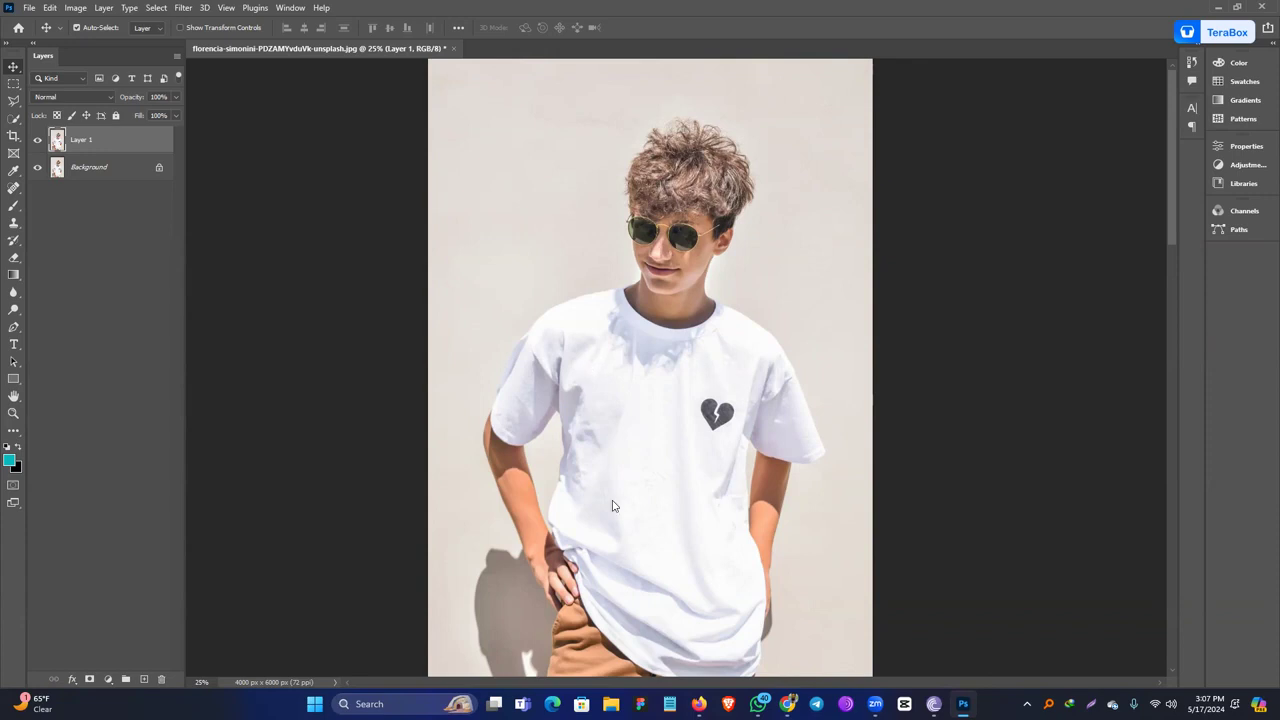
drag(1184, 284, 1188, 376)
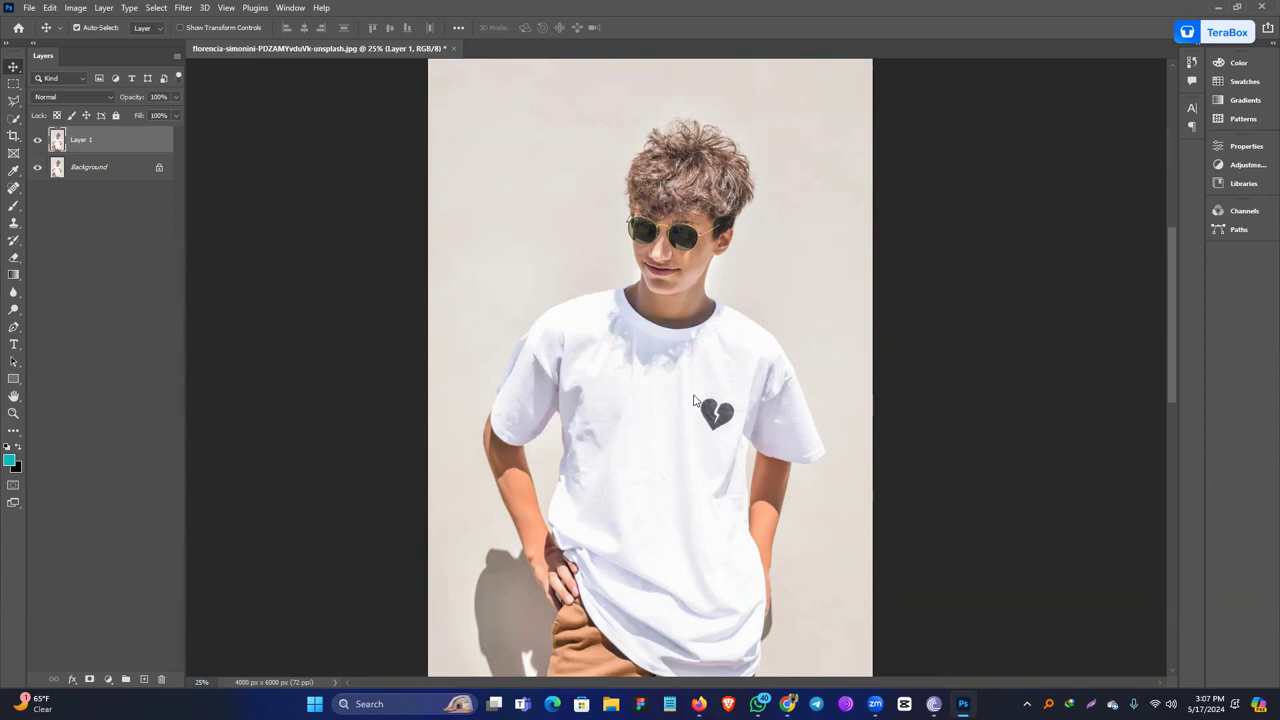
right_click(13, 86)
click(14, 68)
click(13, 414)
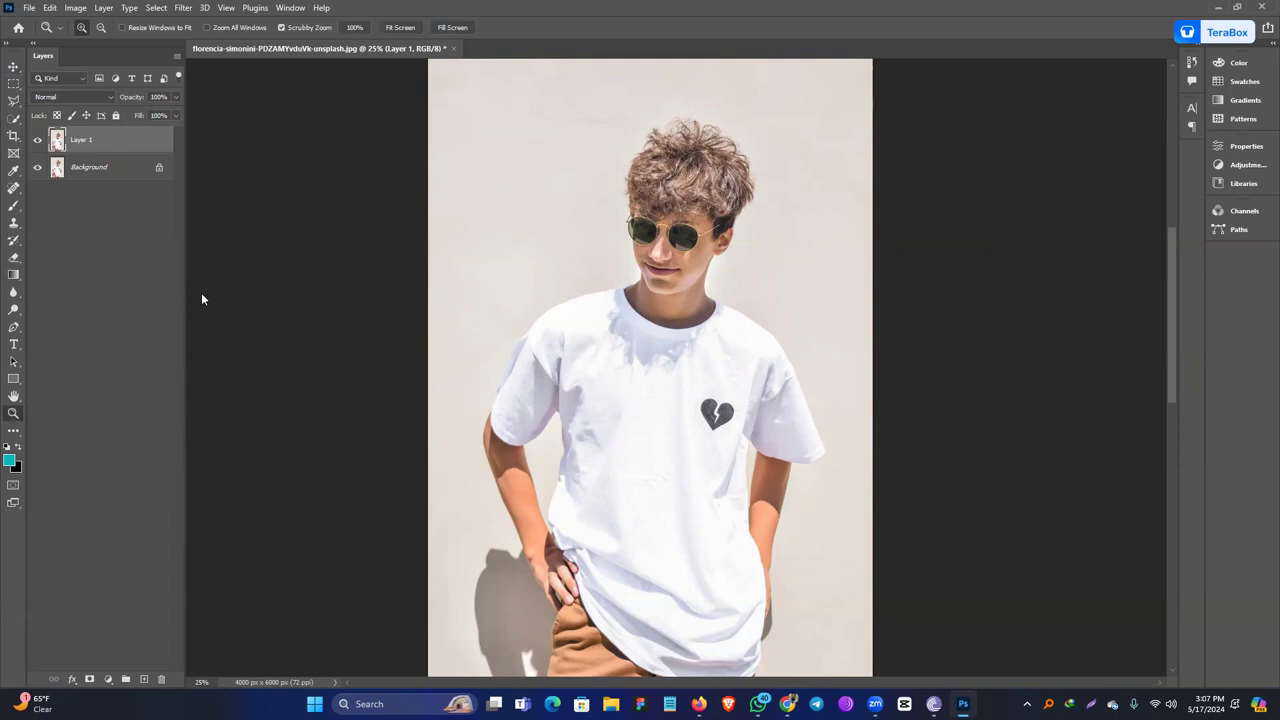
click(454, 49)
click(638, 261)
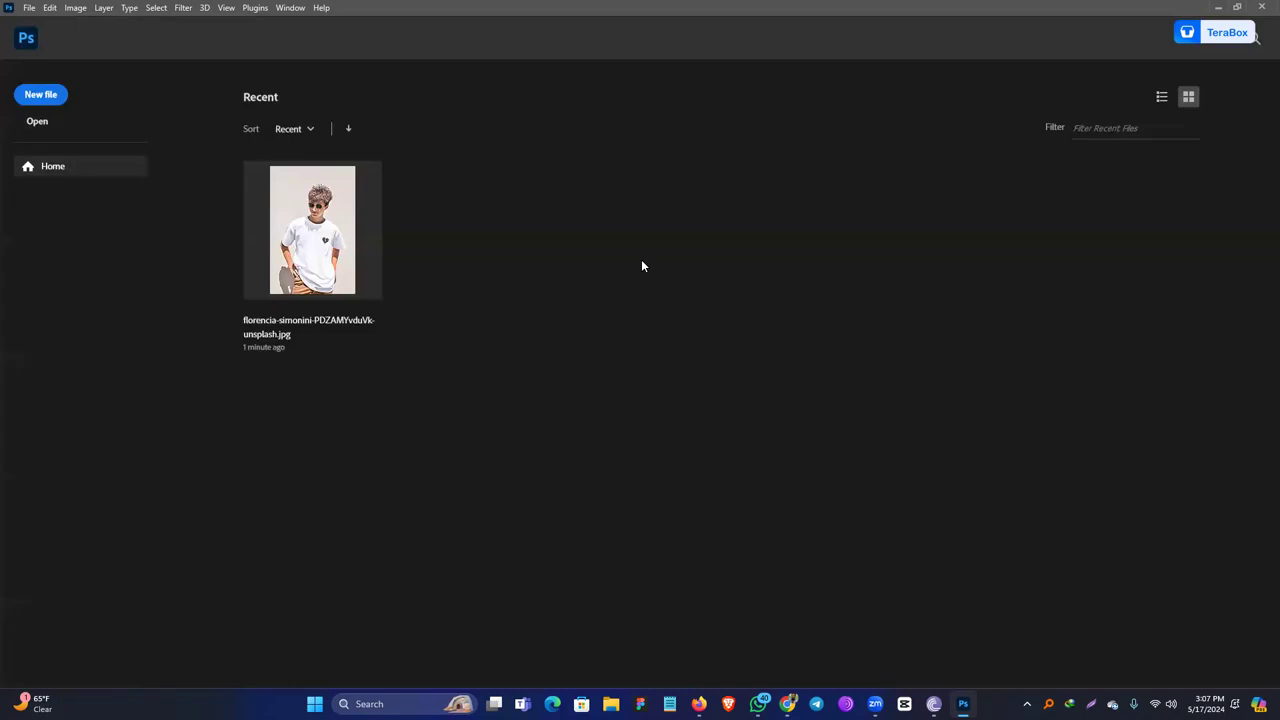
Reopen the downloaded white T-shirt photo and duplicate its Background layer.
key(ctrl+o)
double_click(170, 140)
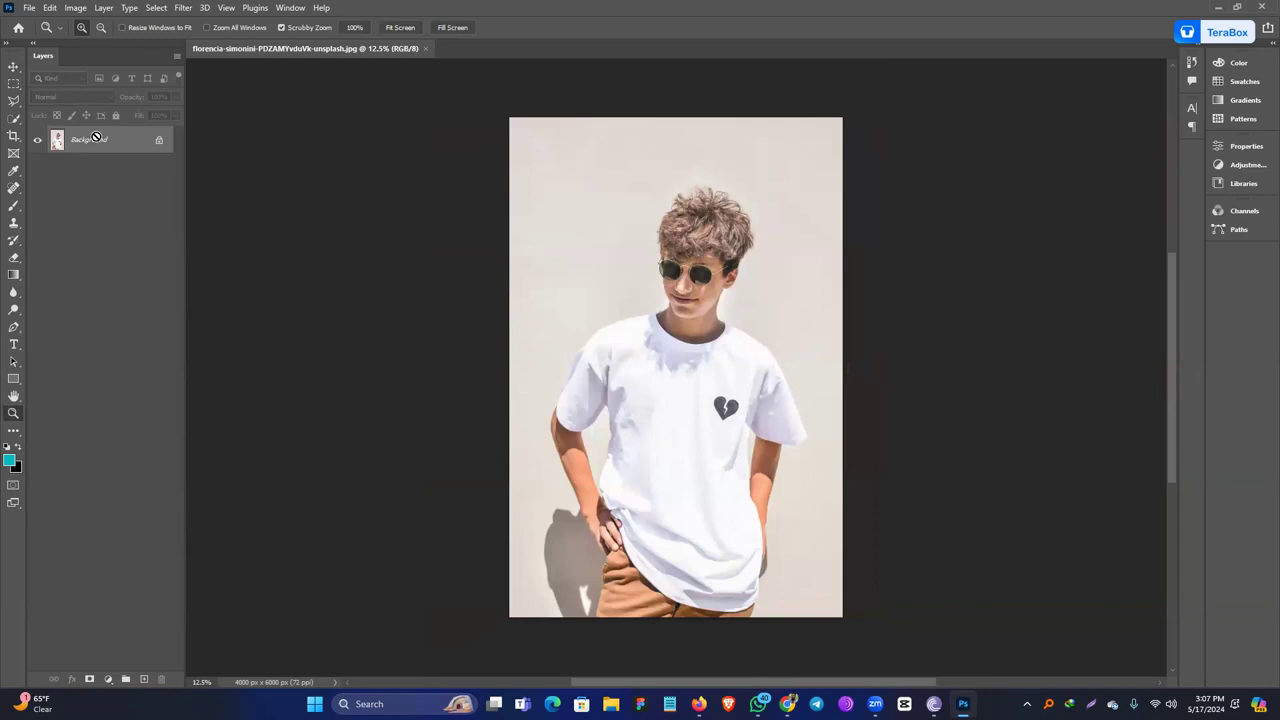
key(ctrl+j)
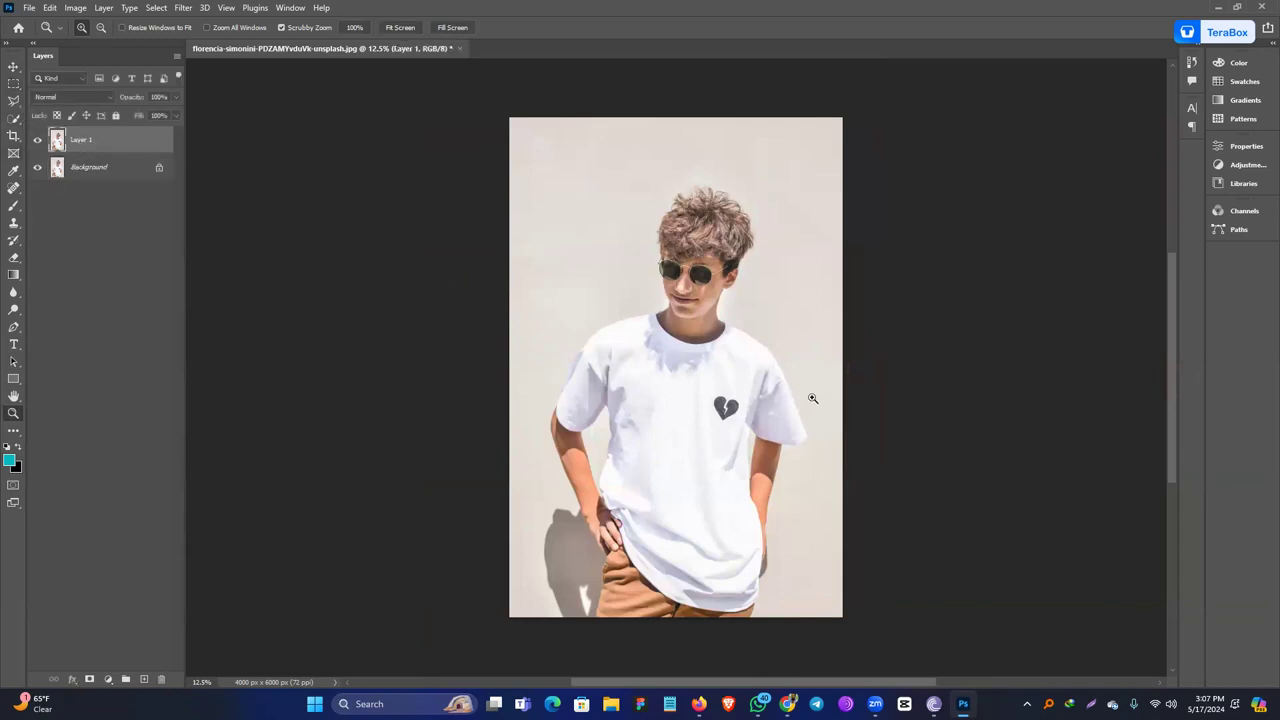
Draw a closed Polygonal Lasso selection loosely around the broken-heart print on the shirt.
click(745, 388)
click(745, 387)
click(745, 387)
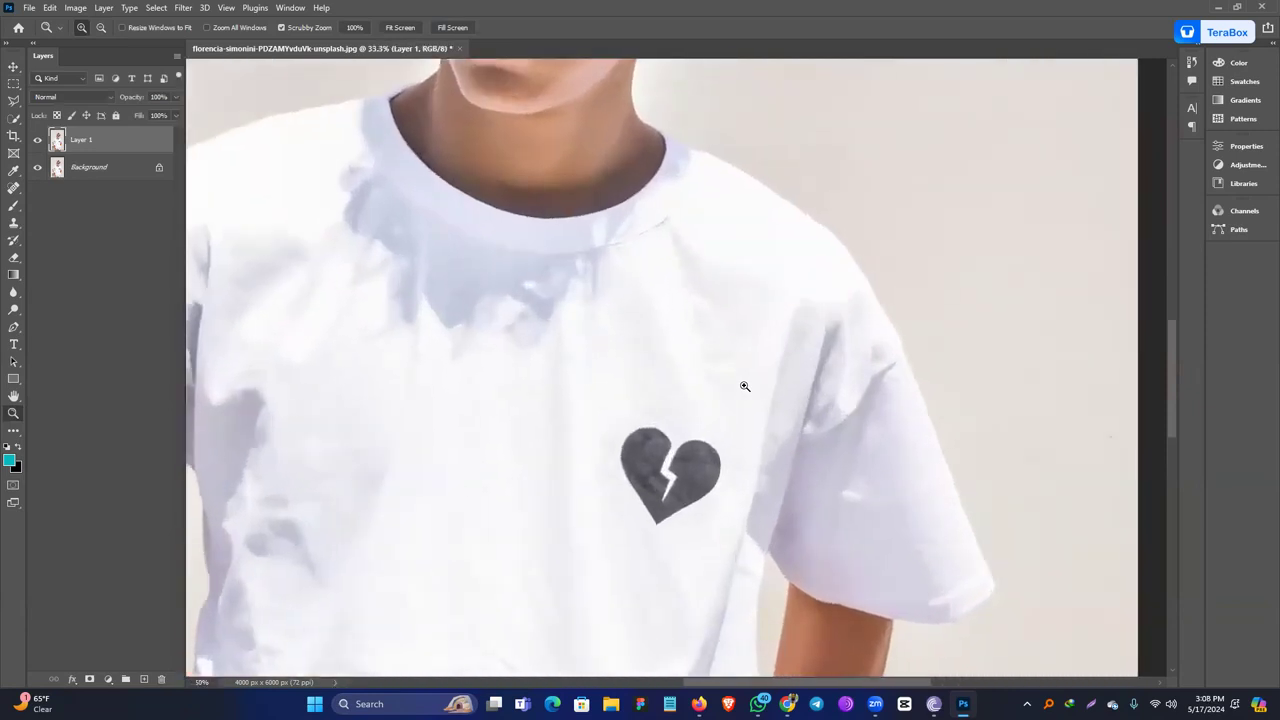
click(745, 387)
click(745, 387)
drag(783, 275, 786, 257)
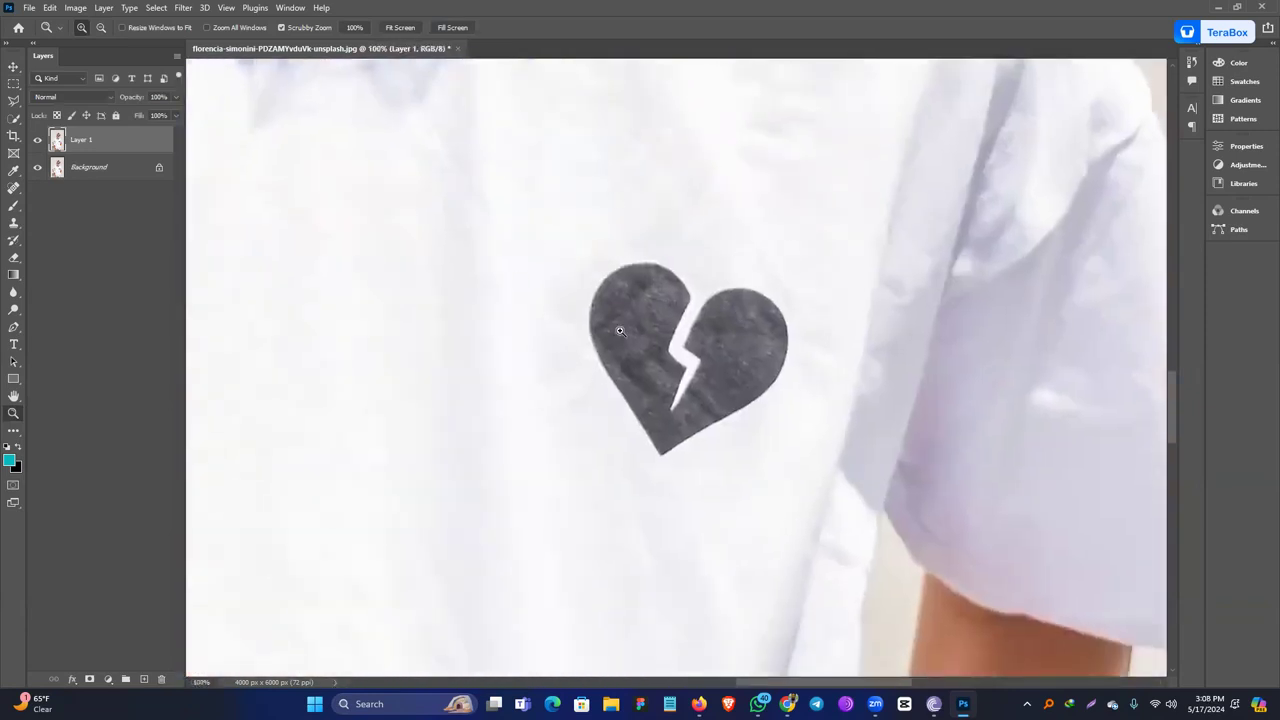
click(13, 101)
click(613, 222)
click(547, 343)
click(605, 498)
click(707, 482)
click(828, 260)
click(720, 217)
click(640, 210)
click(614, 222)
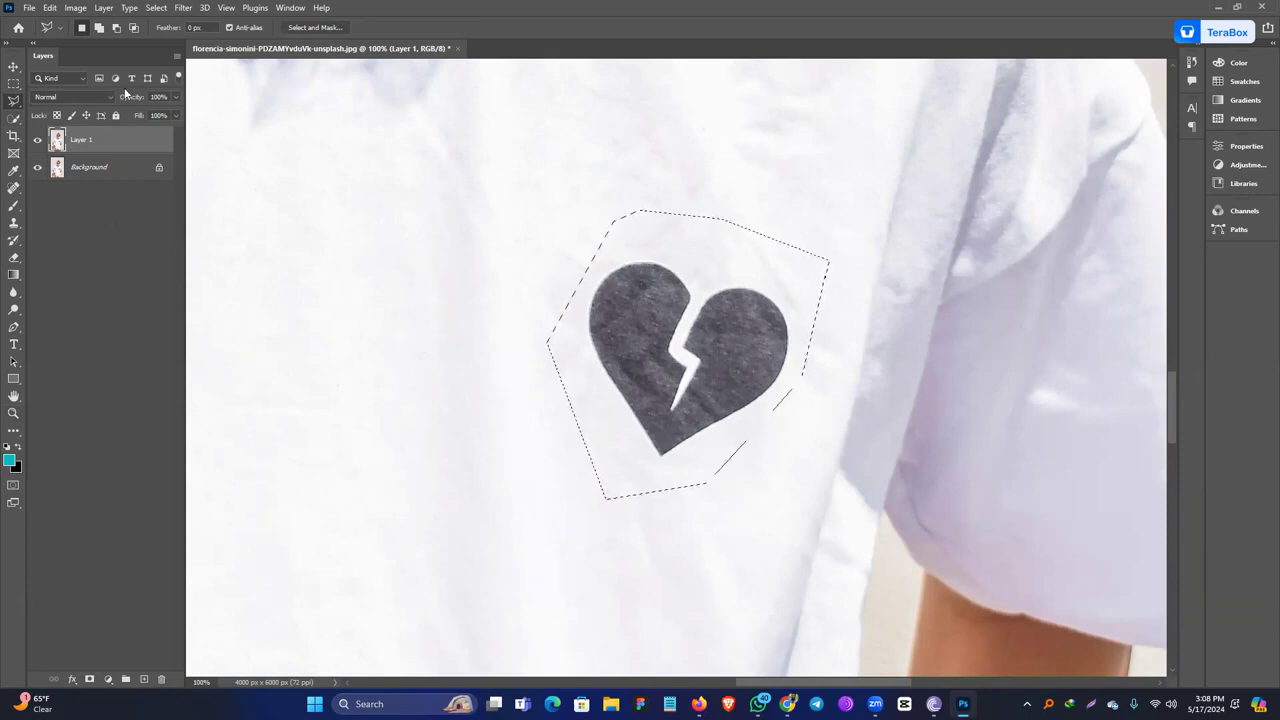
Remove the heart print with a Content-Aware fill in Normal mode at 100% opacity, and clear the selection.
click(52, 9)
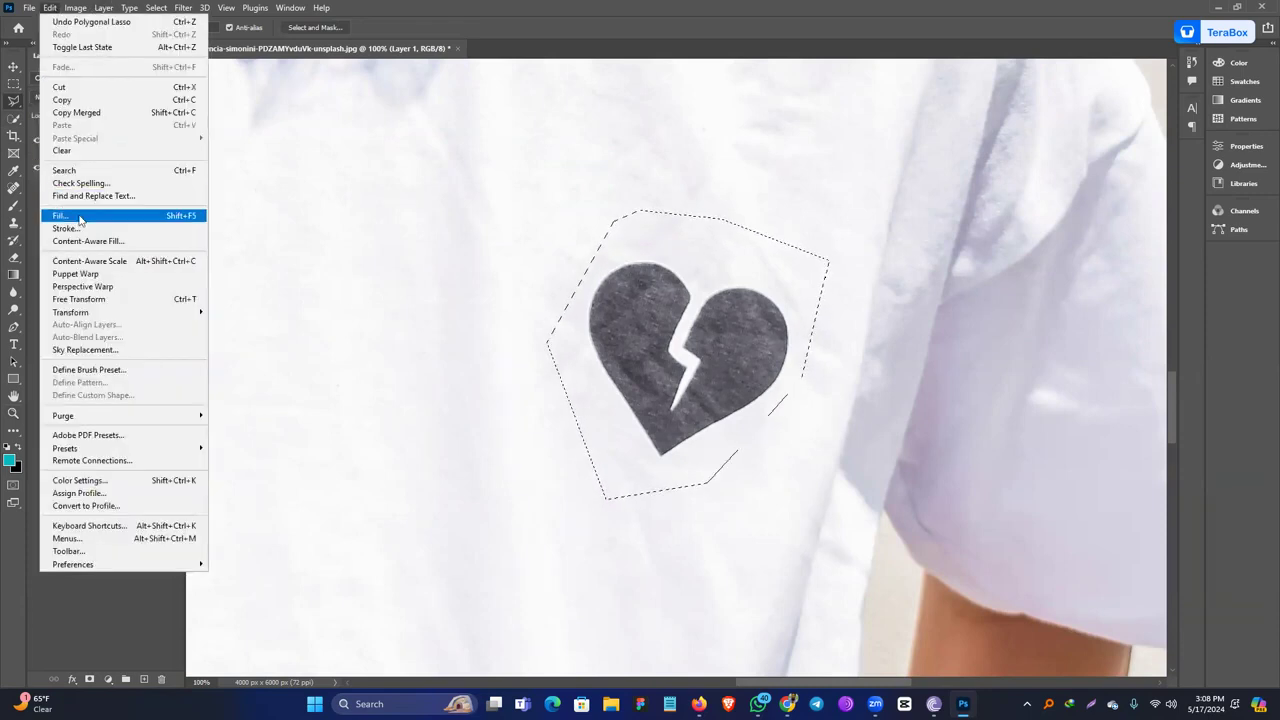
click(79, 217)
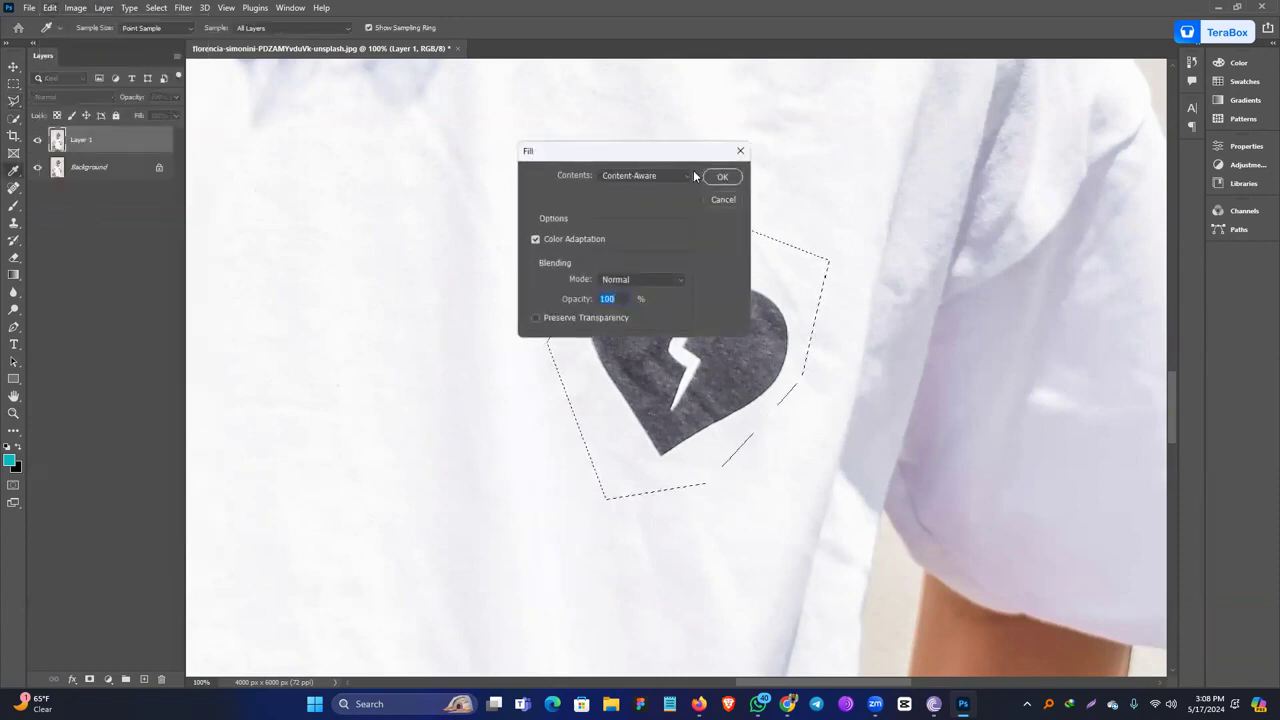
click(722, 176)
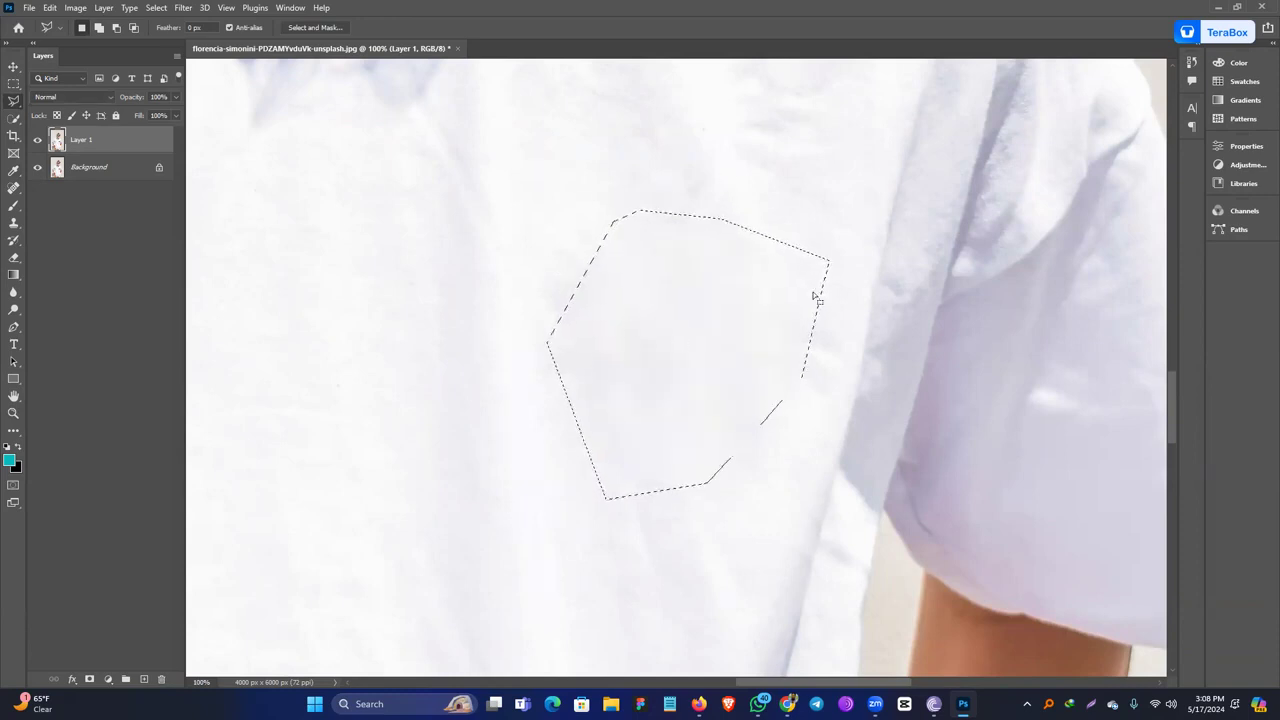
key(ctrl+d)
key(ctrl+0)
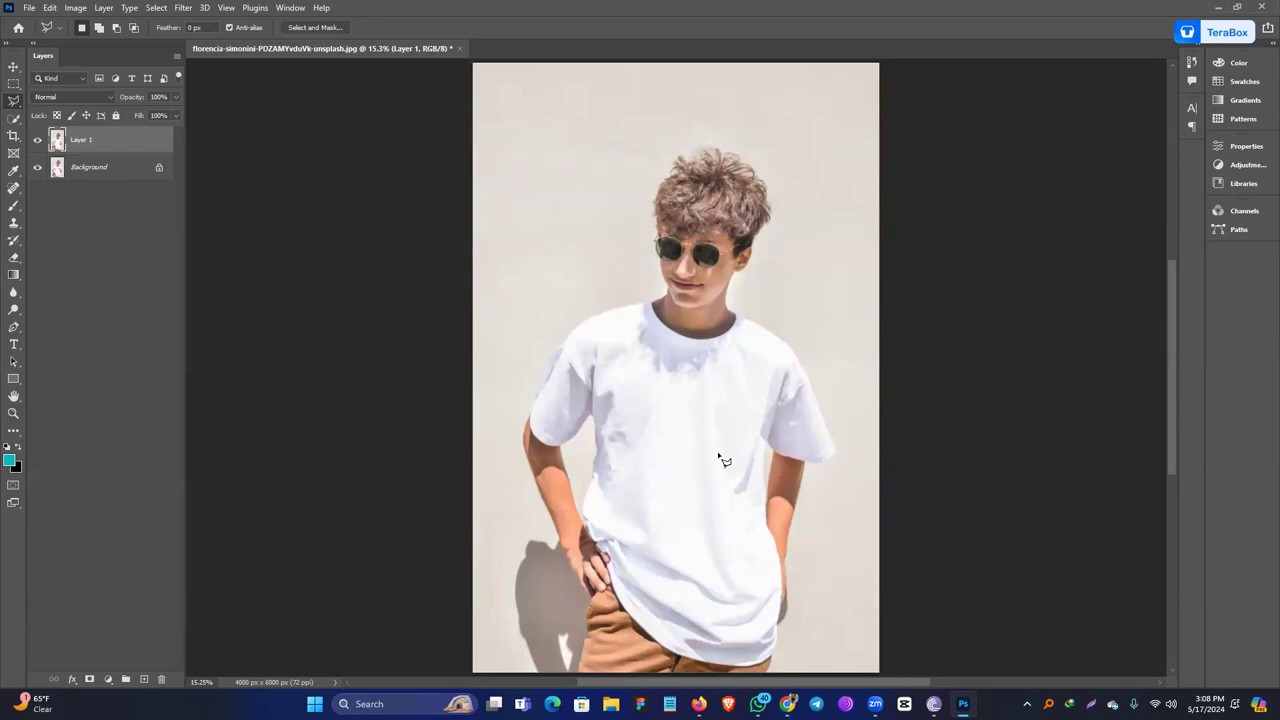
Select the shirt's body and the sleeve on the boy's right arm with the Quick Selection tool.
drag(717, 452, 709, 320)
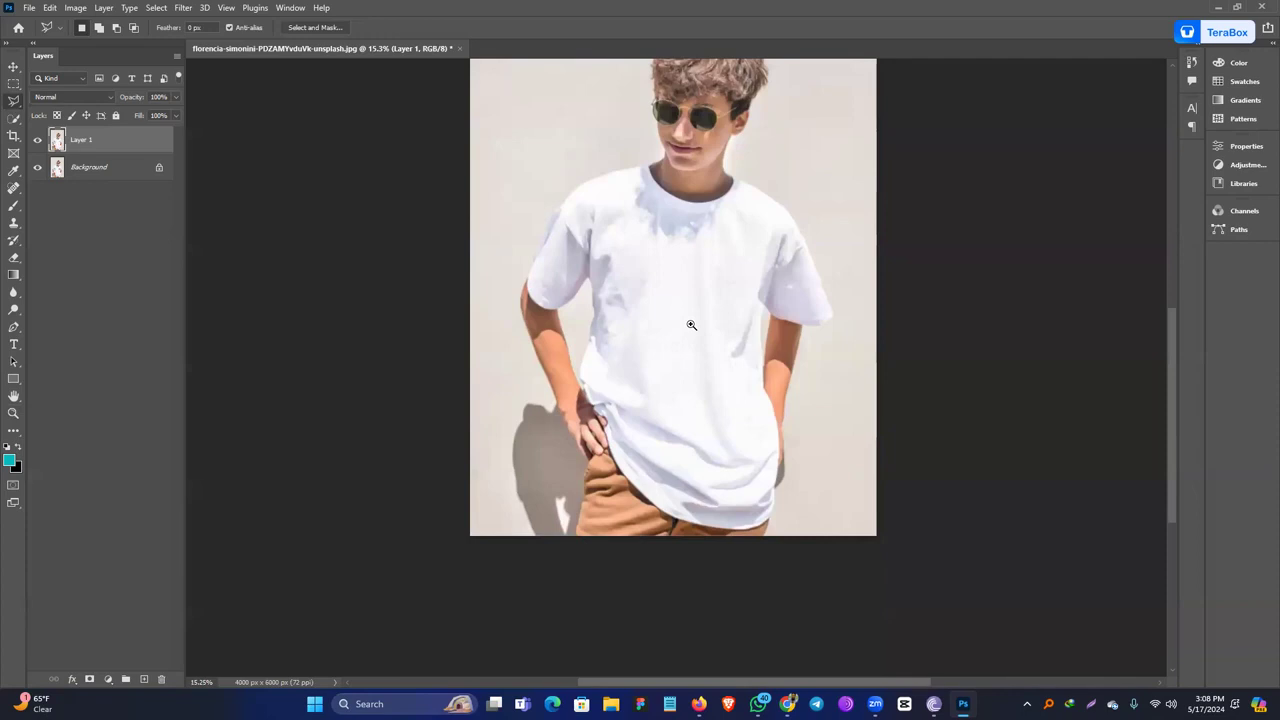
scroll(691, 323, up, 3)
drag(668, 265, 711, 354)
scroll(723, 331, down, 3)
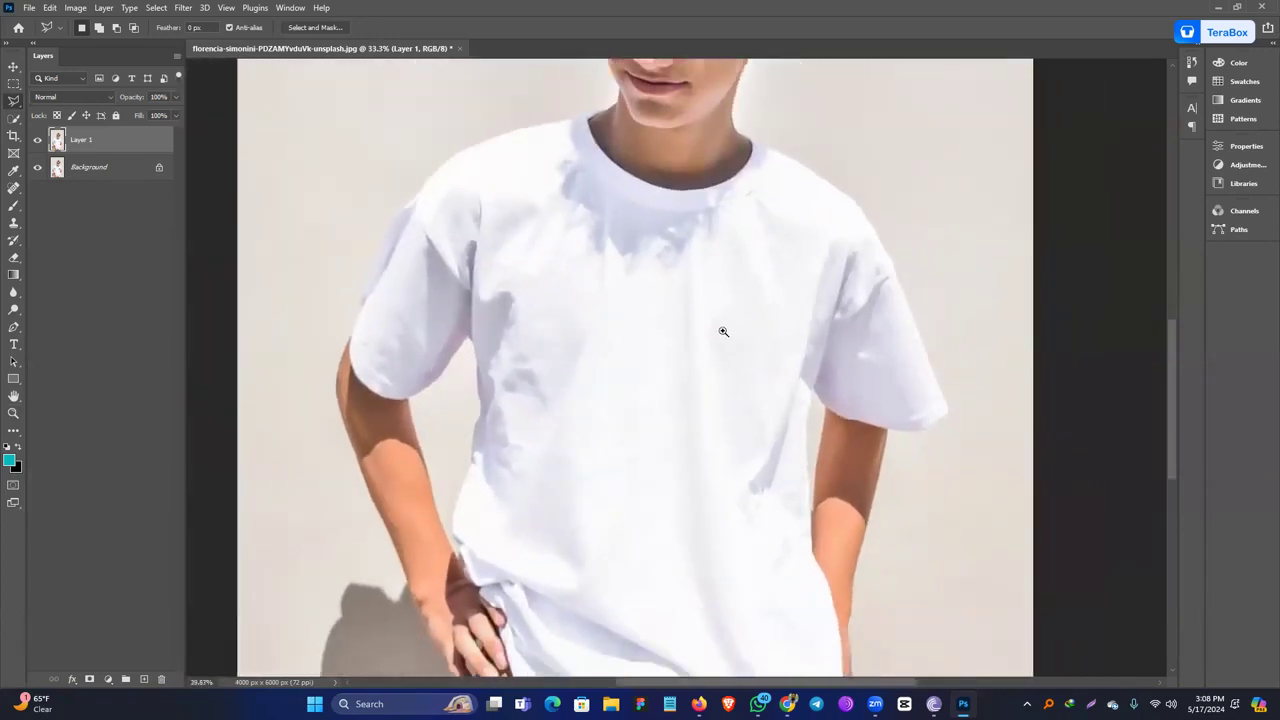
click(13, 117)
click(67, 133)
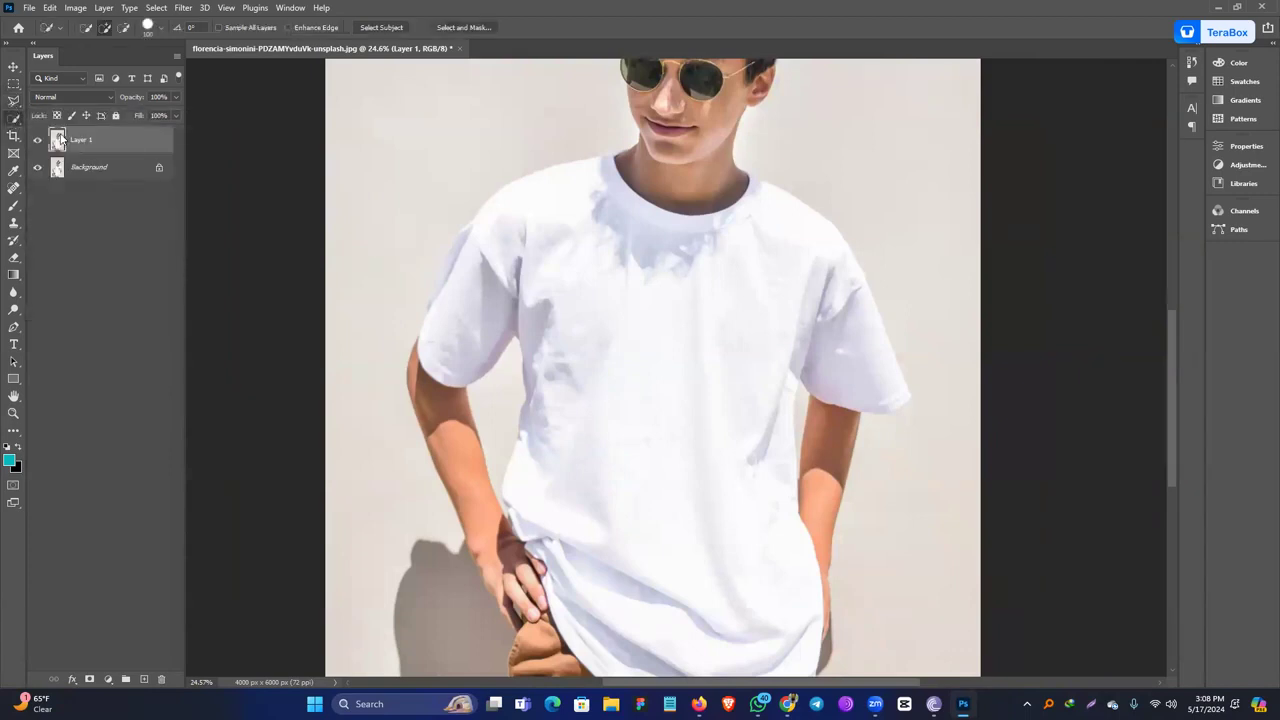
mouse_move(617, 331)
mouse_down()
mouse_move(564, 301)
mouse_move(560, 272)
mouse_move(627, 410)
mouse_move(640, 527)
mouse_up()
drag(643, 480, 600, 331)
drag(555, 381, 678, 455)
drag(557, 381, 584, 314)
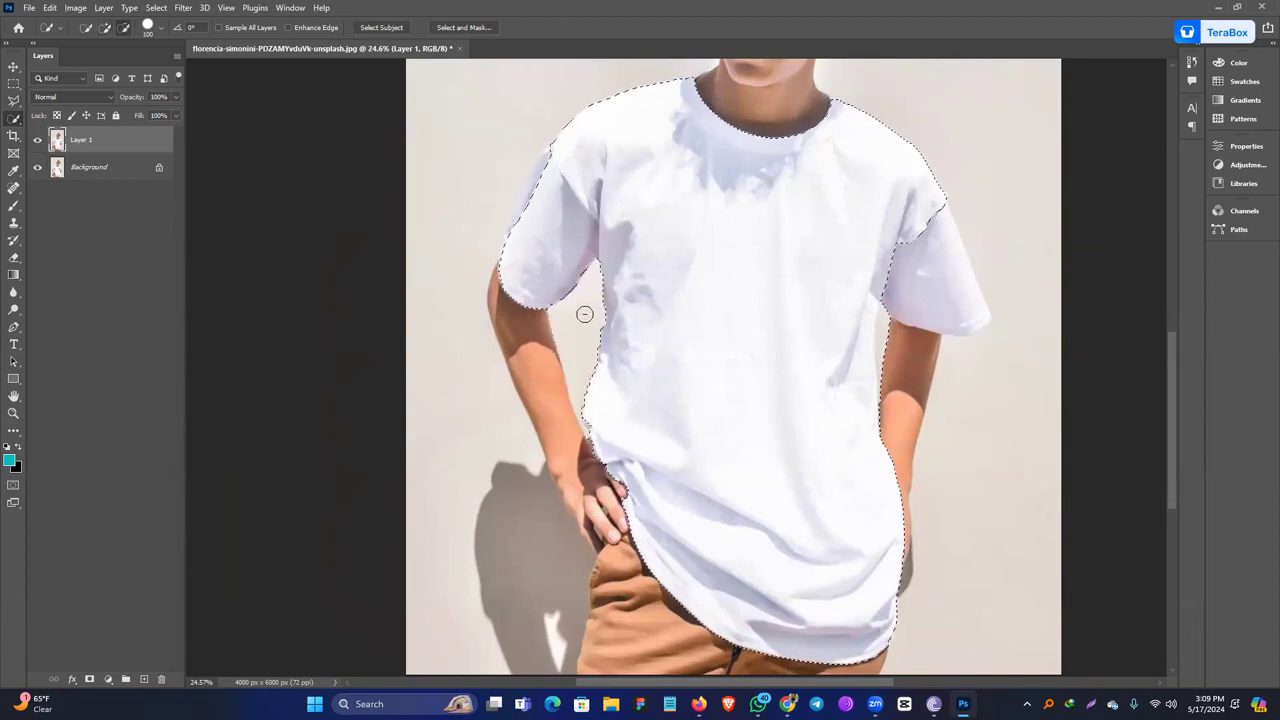
drag(712, 362, 635, 401)
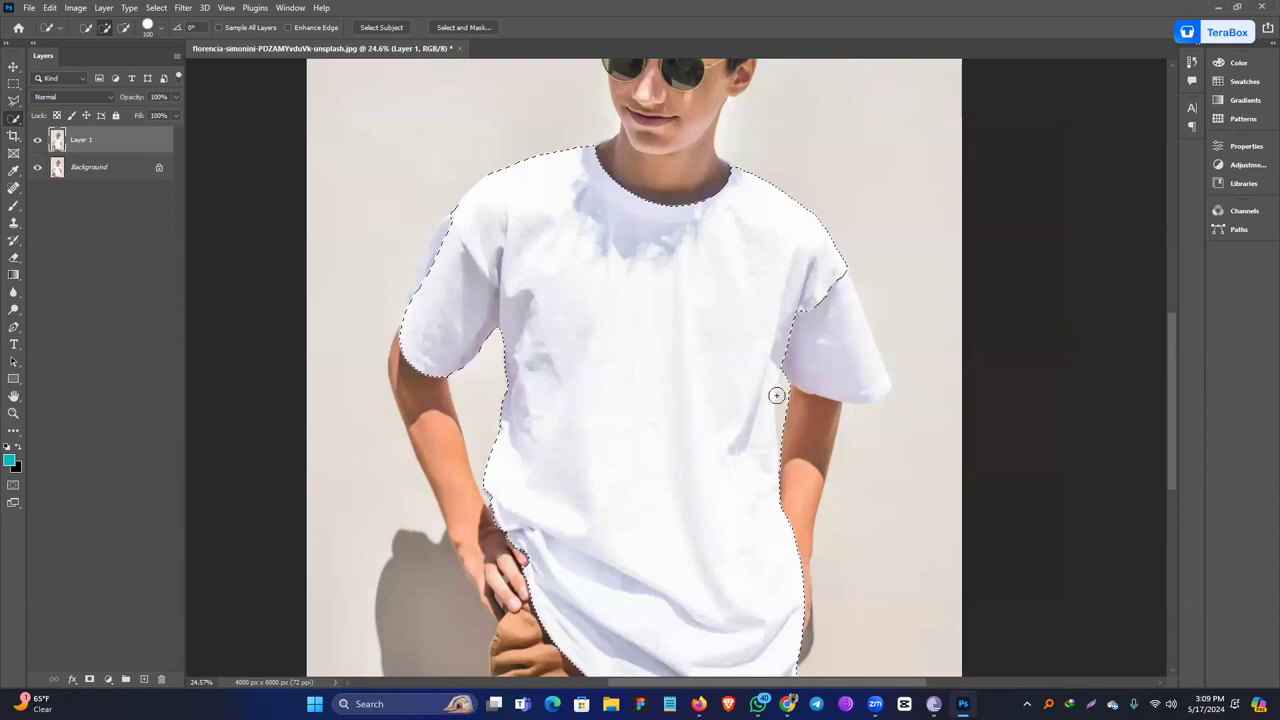
click(805, 413)
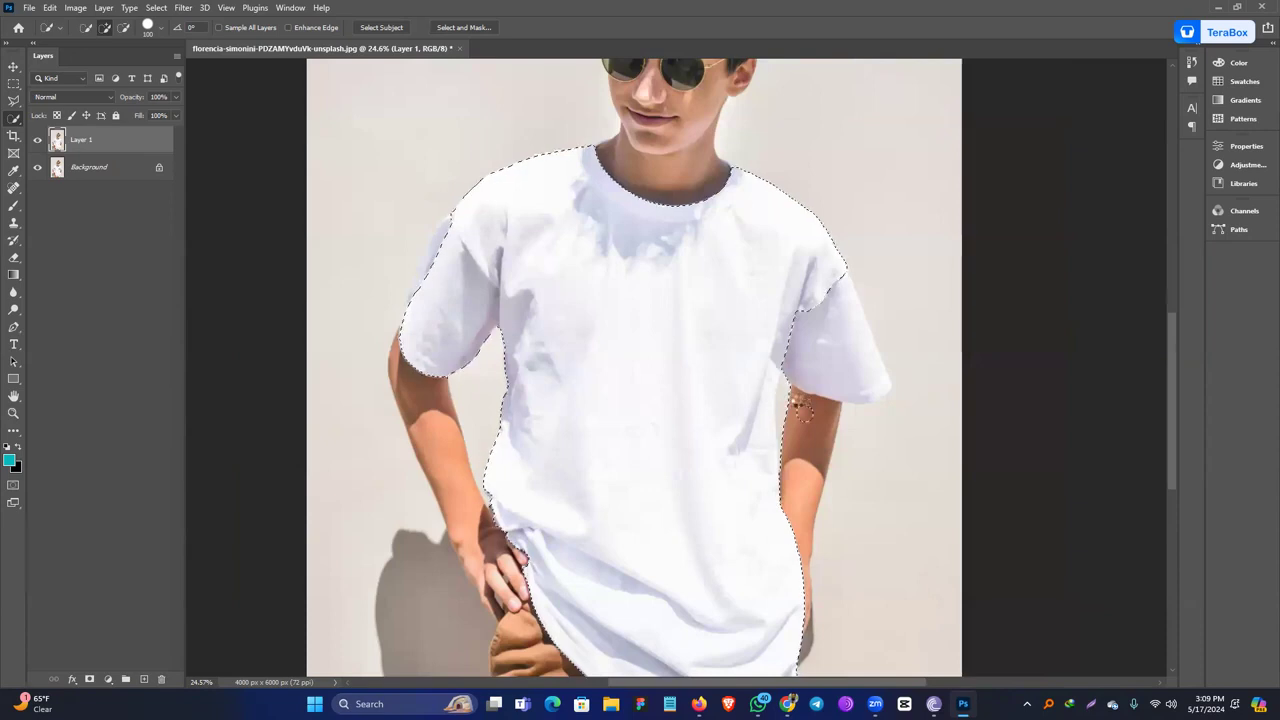
click(802, 421)
key(ctrl+z)
Reduce the Quick Selection brush size to 60 and subtract the background just below the left-arm sleeve from the shirt selection.
ctrl+click(792, 410)
ctrl+click(790, 410)
ctrl+click(790, 410)
ctrl+click(788, 405)
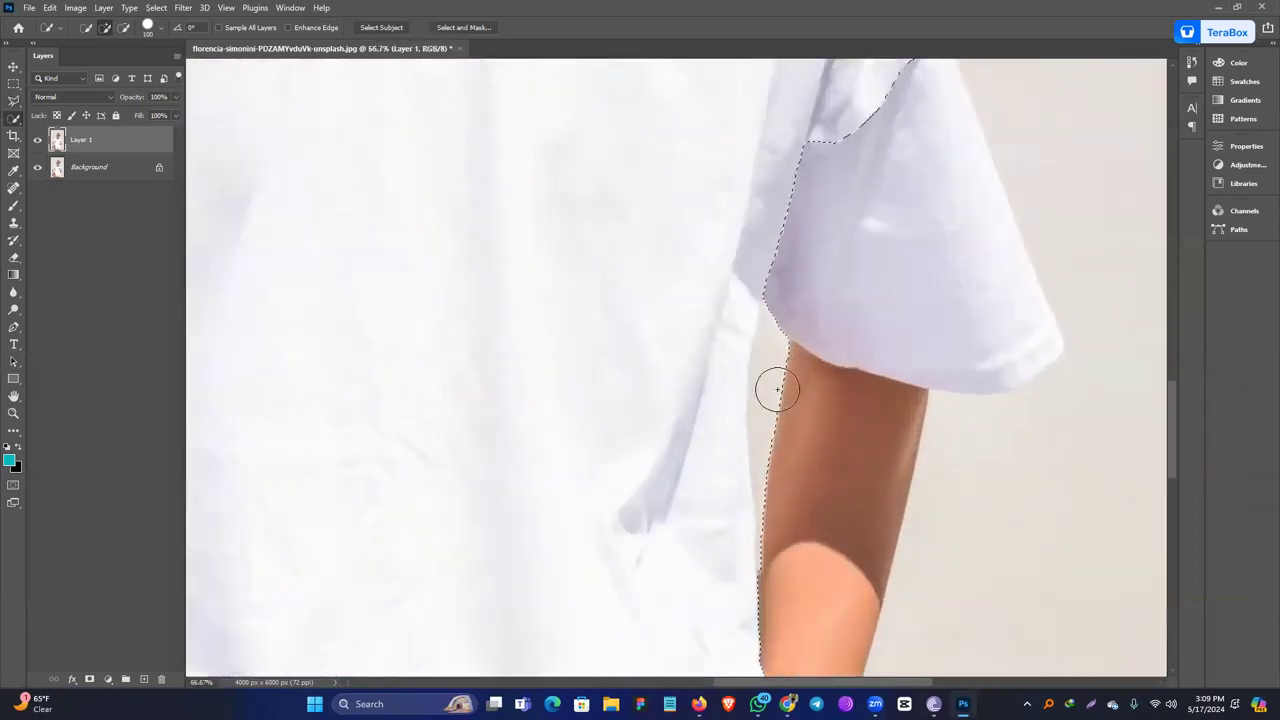
key(bracketleft)
key(bracketleft)
key(bracketleft)
key(bracketleft)
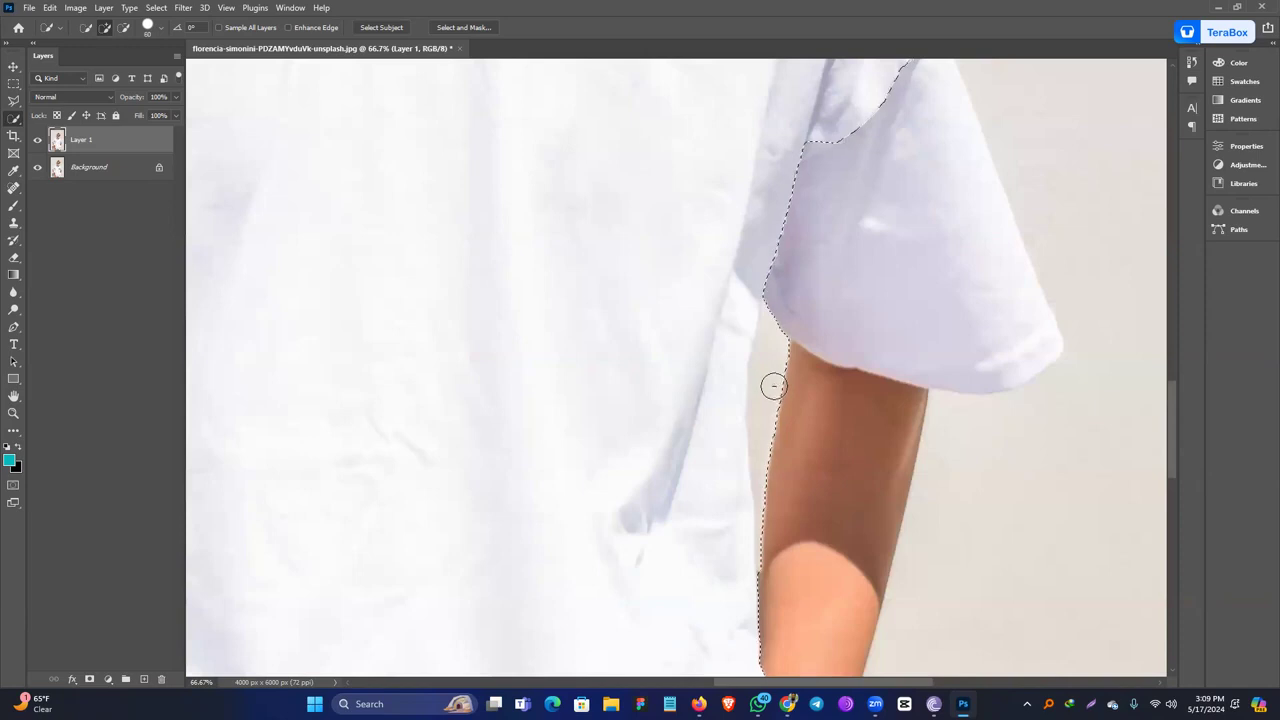
drag(777, 353, 769, 351)
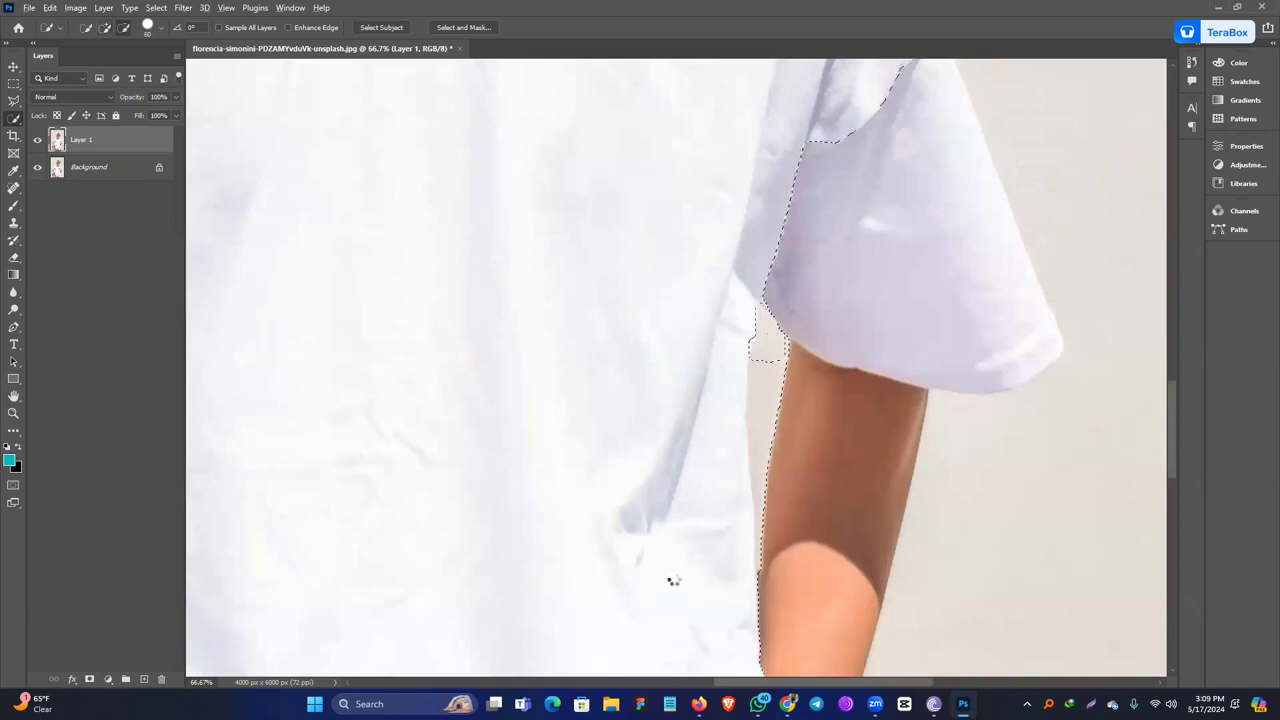
key(ctrl+d)
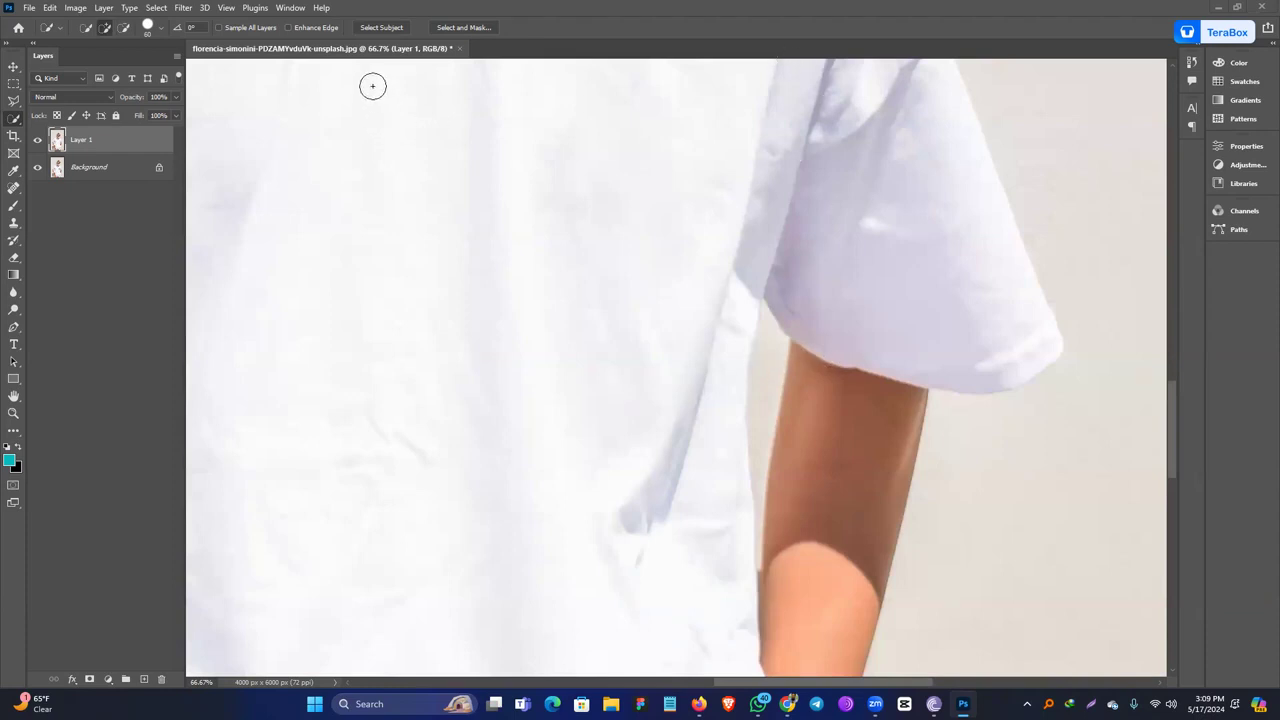
key(ctrl+z)
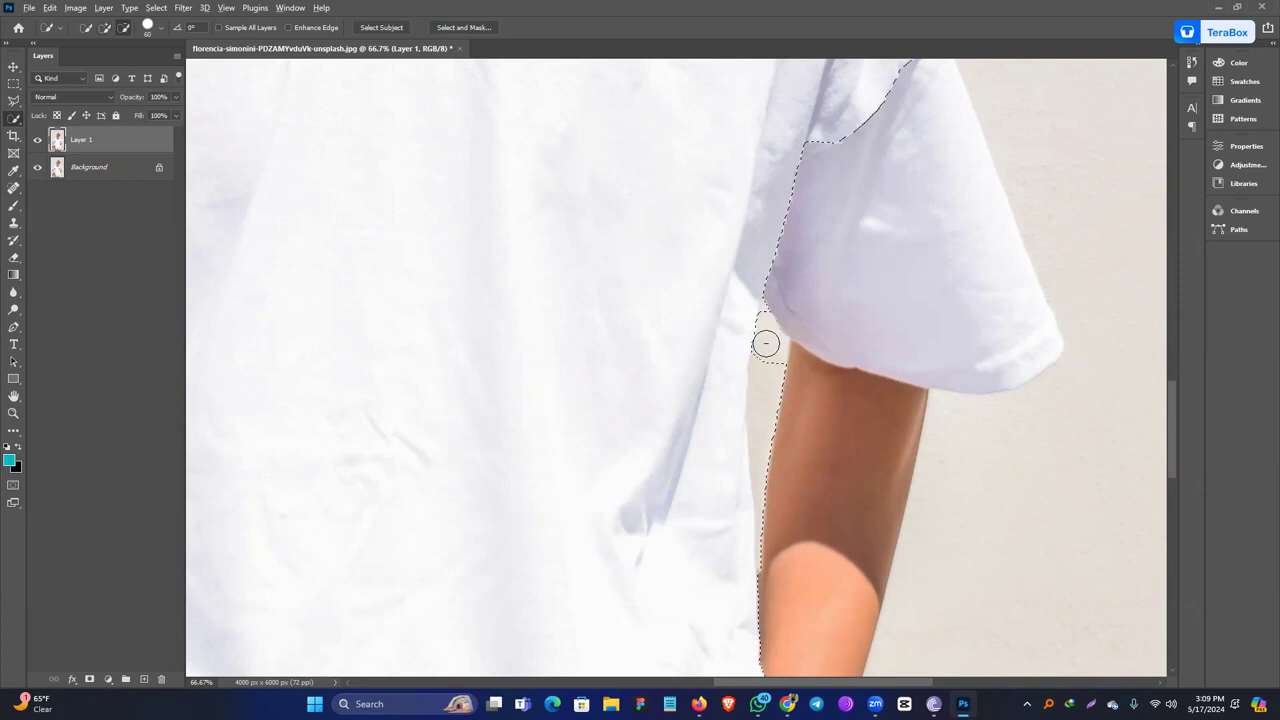
Subtract the rest of the gap between the shirt and left arm, and add the shirt's side edge back to the selection.
drag(767, 337, 757, 450)
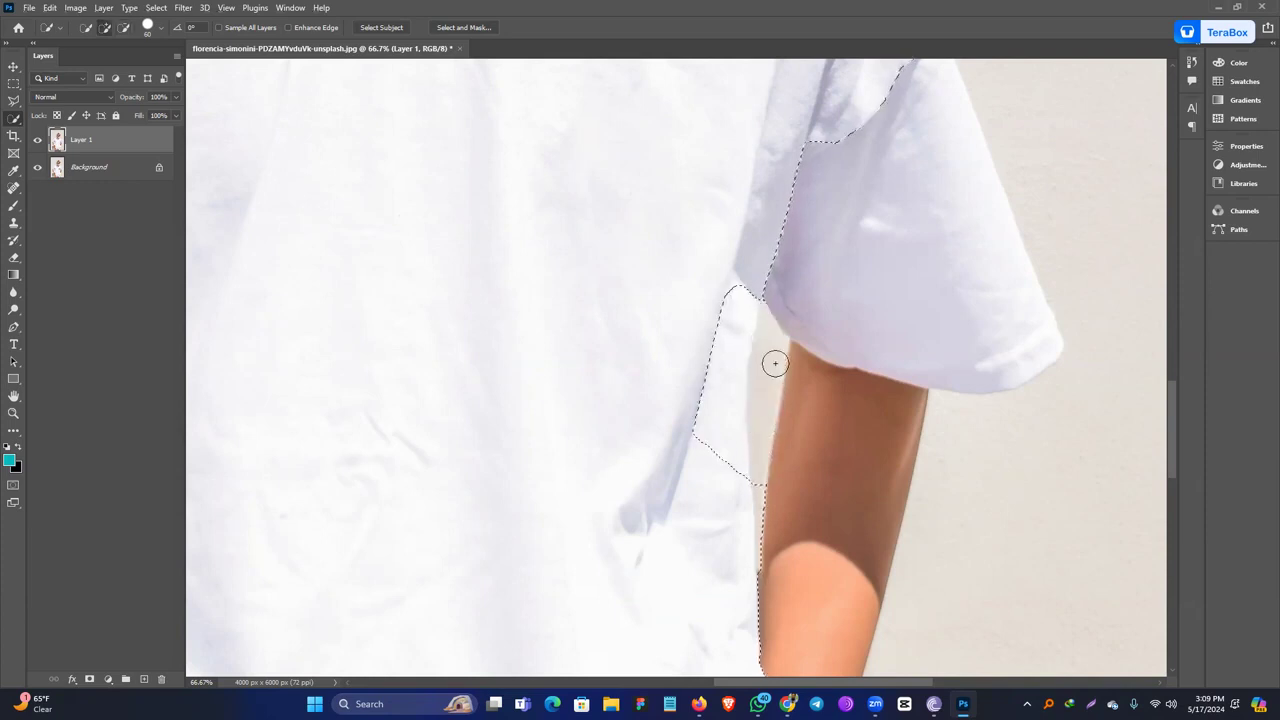
drag(771, 491, 778, 547)
mouse_move(714, 467)
mouse_down()
mouse_move(735, 356)
mouse_move(730, 469)
mouse_up()
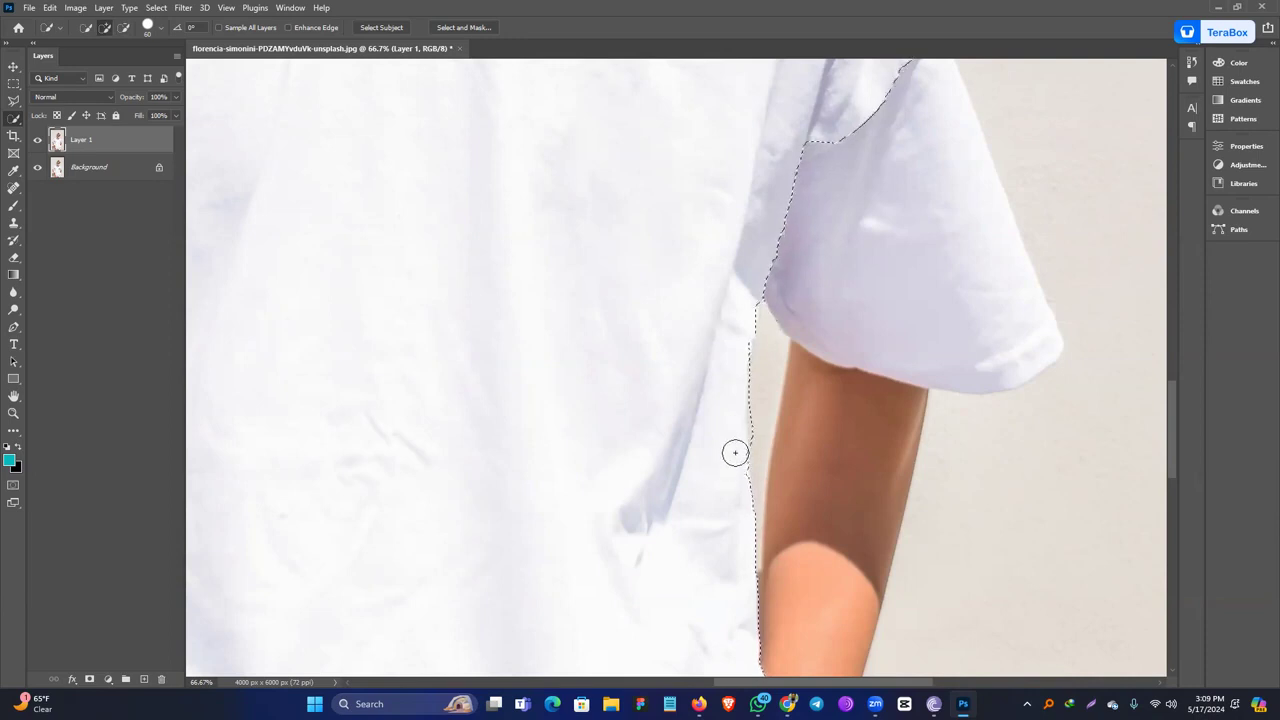
Add the whole sleeve on the boy's left arm to the shirt selection.
drag(736, 279, 661, 384)
drag(737, 249, 843, 406)
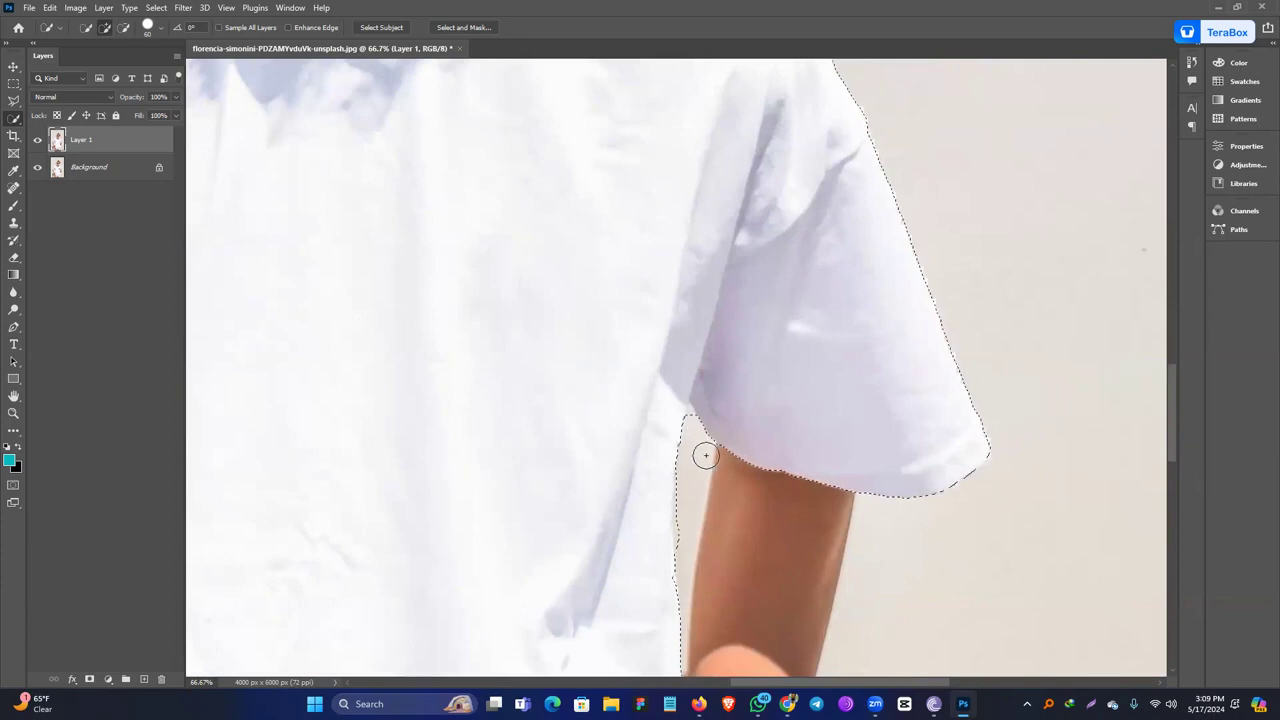
drag(740, 289, 991, 430)
drag(783, 340, 821, 479)
drag(664, 306, 686, 374)
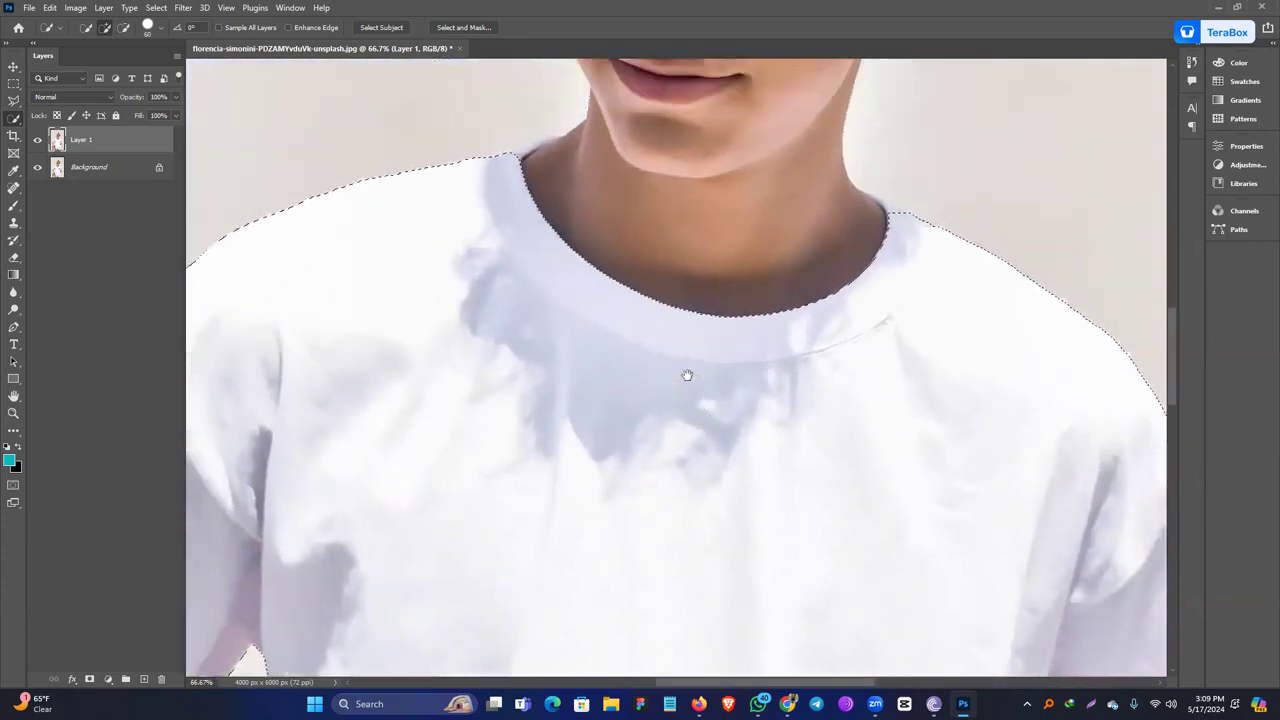
Add the missing outer strip of the sleeve on the boy's right arm to the shirt selection.
drag(448, 238, 763, 154)
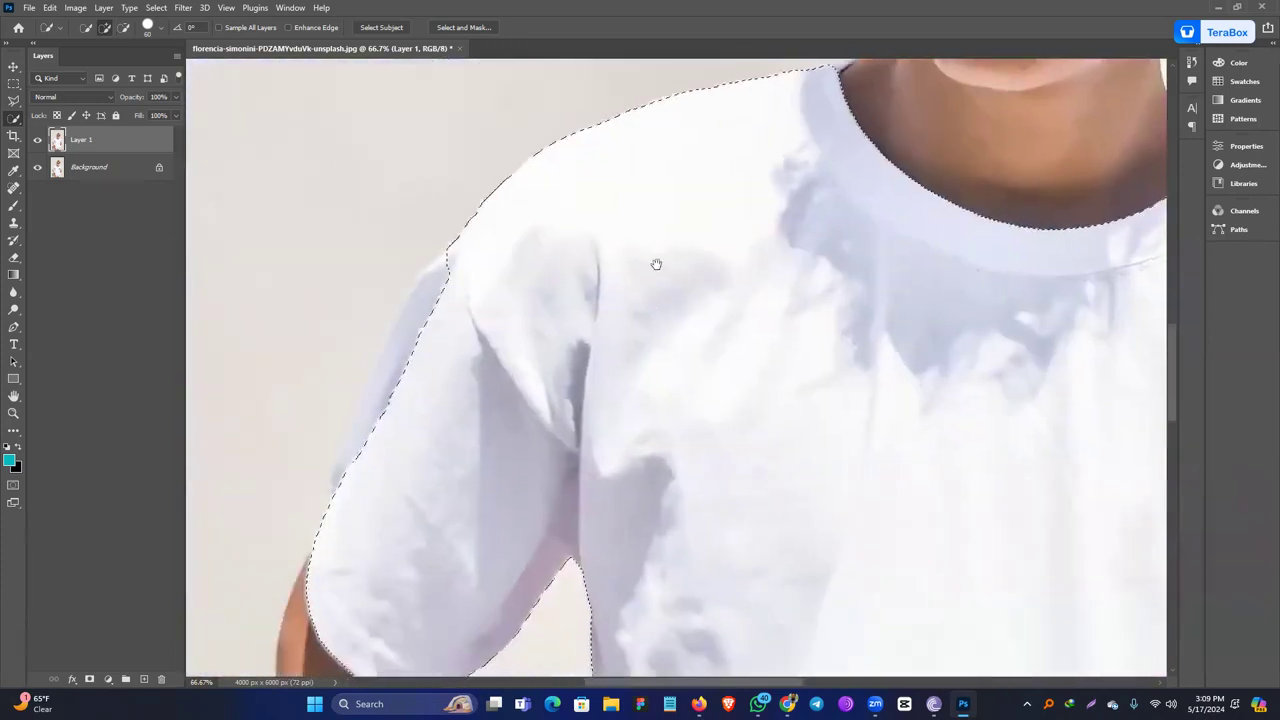
drag(655, 278, 663, 147)
mouse_move(436, 192)
mouse_down()
mouse_move(417, 197)
mouse_move(440, 143)
mouse_move(346, 349)
mouse_move(360, 334)
mouse_move(336, 349)
mouse_move(346, 343)
mouse_up()
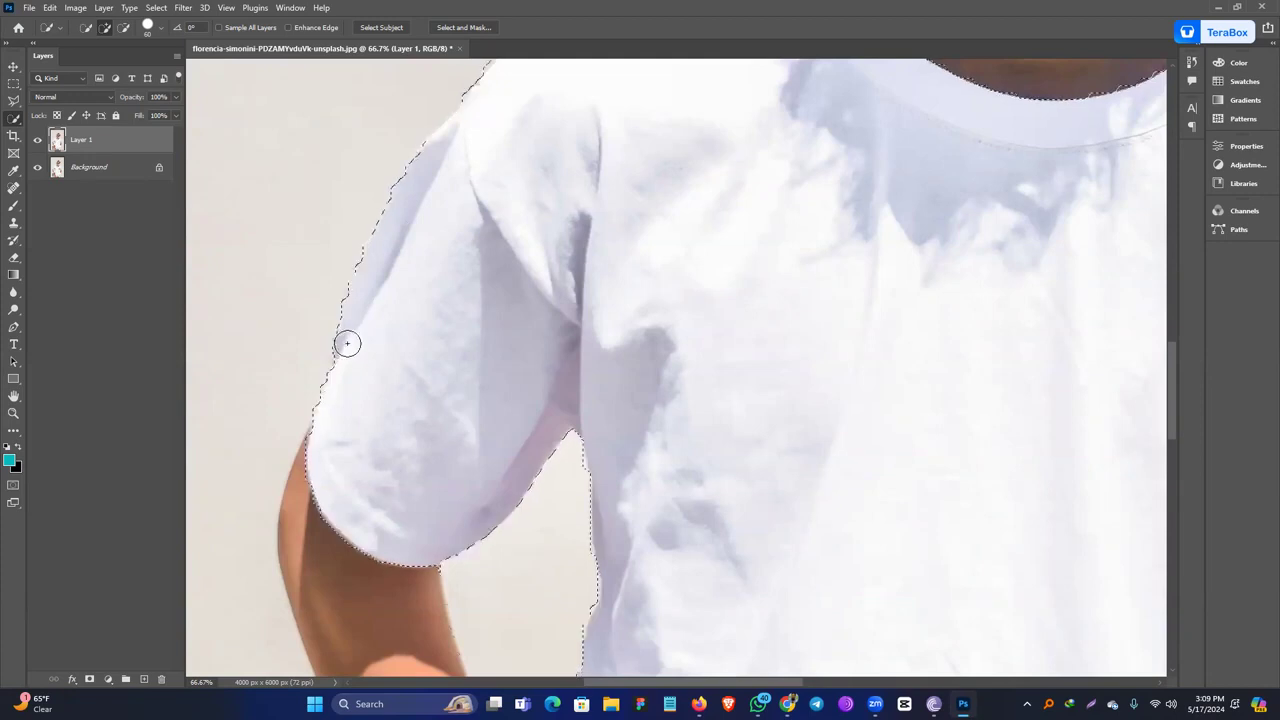
Reduce the Quick Selection brush size and add the missing collar tip on the left side of the boy's neck to the selection.
drag(791, 143, 265, 477)
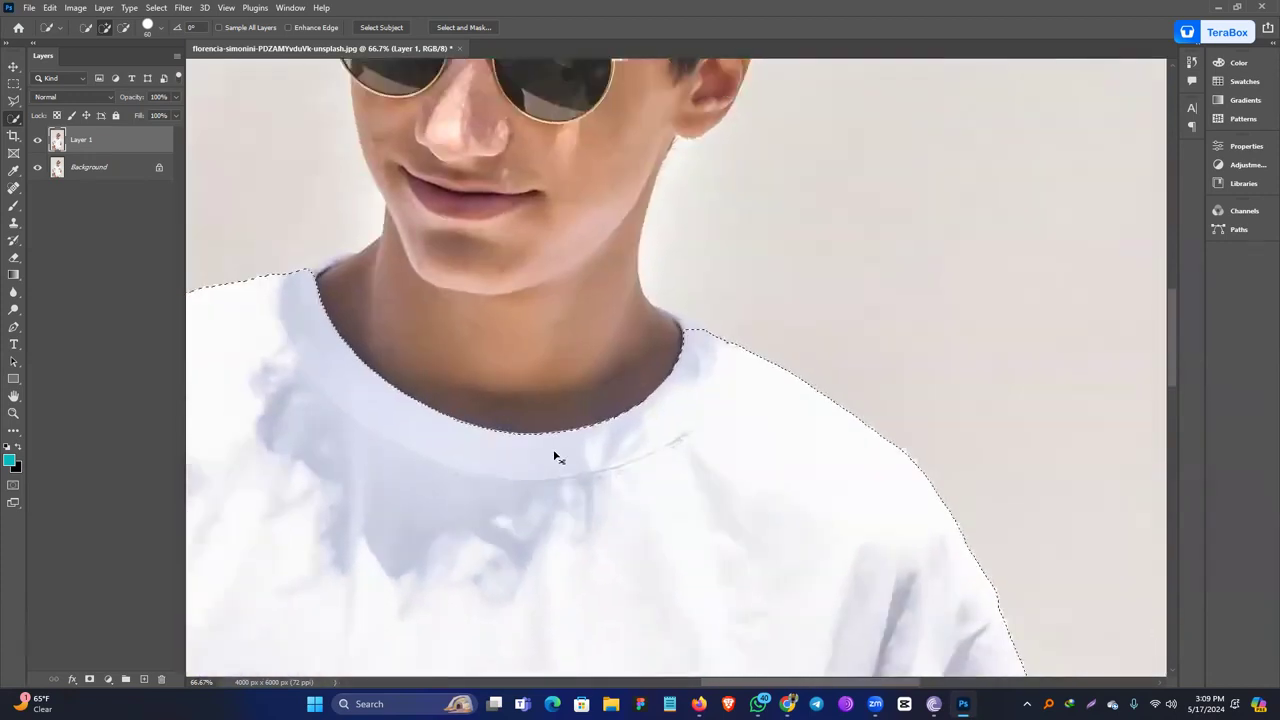
scroll(697, 363, up, 4)
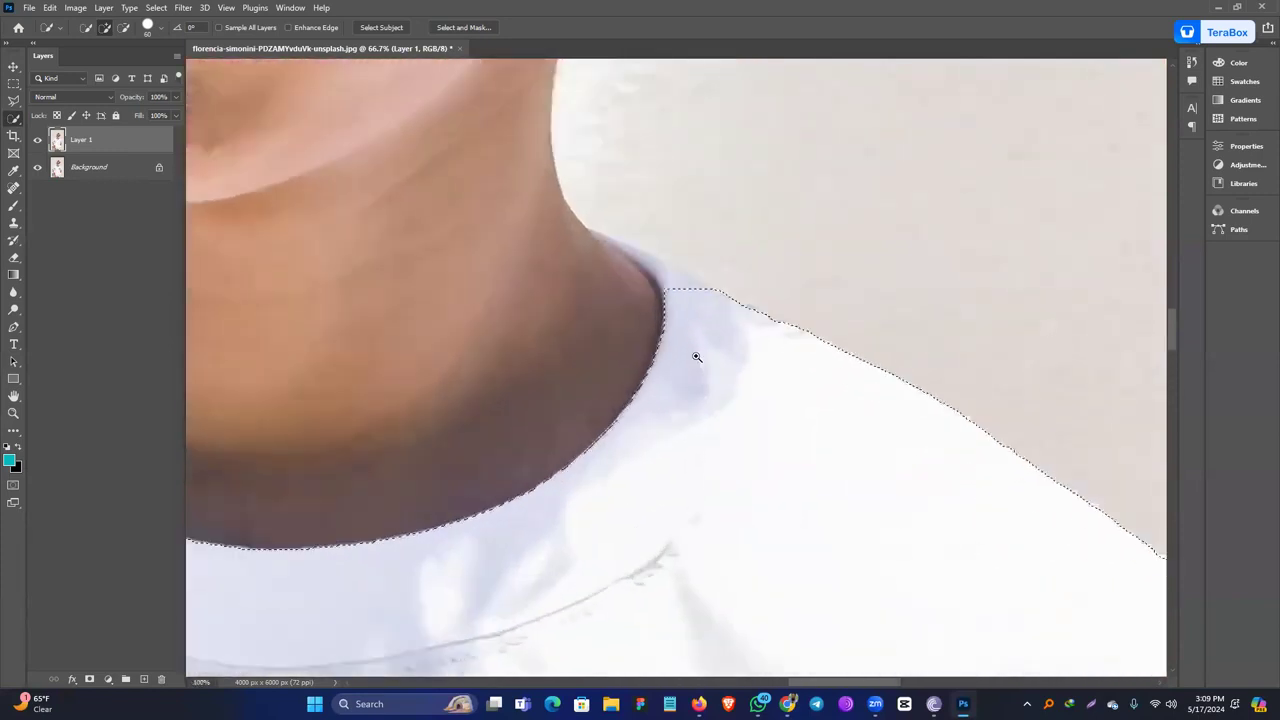
key(bracketleft)
key(bracketleft)
key(bracketleft)
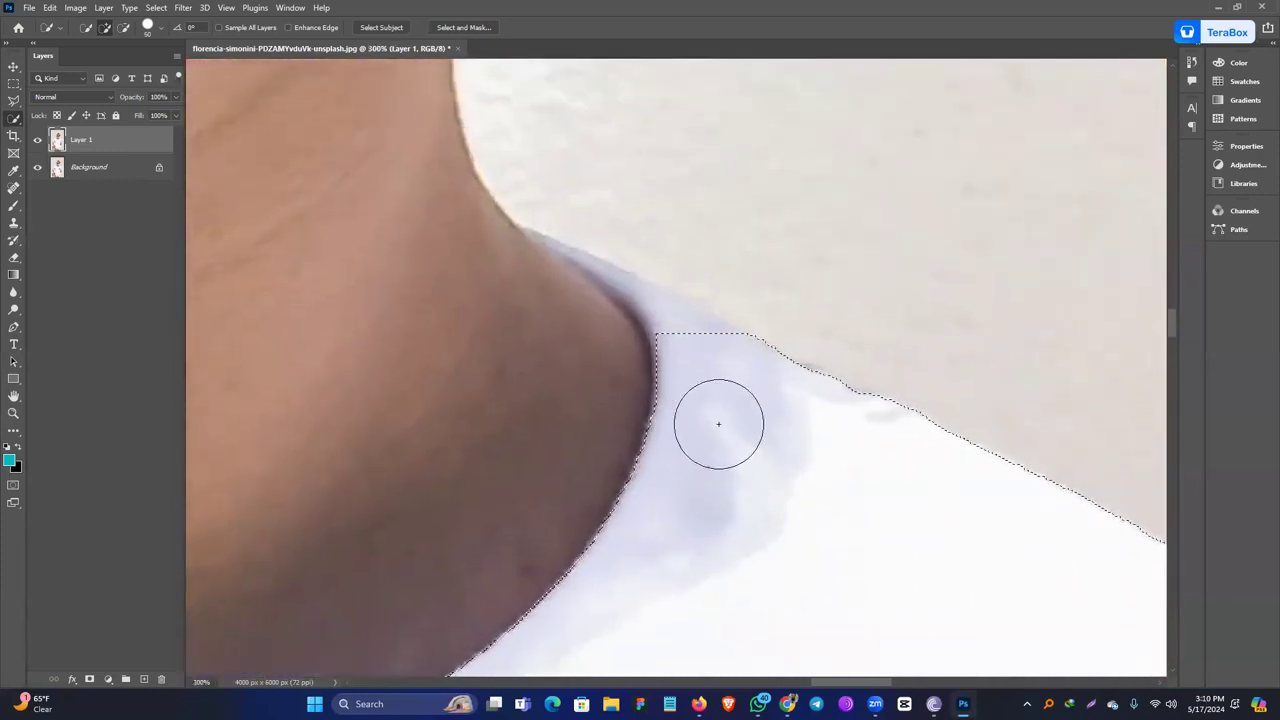
key(bracketleft)
key(bracketleft)
mouse_move(689, 337)
mouse_down()
mouse_move(571, 272)
mouse_move(535, 232)
mouse_move(631, 287)
mouse_up()
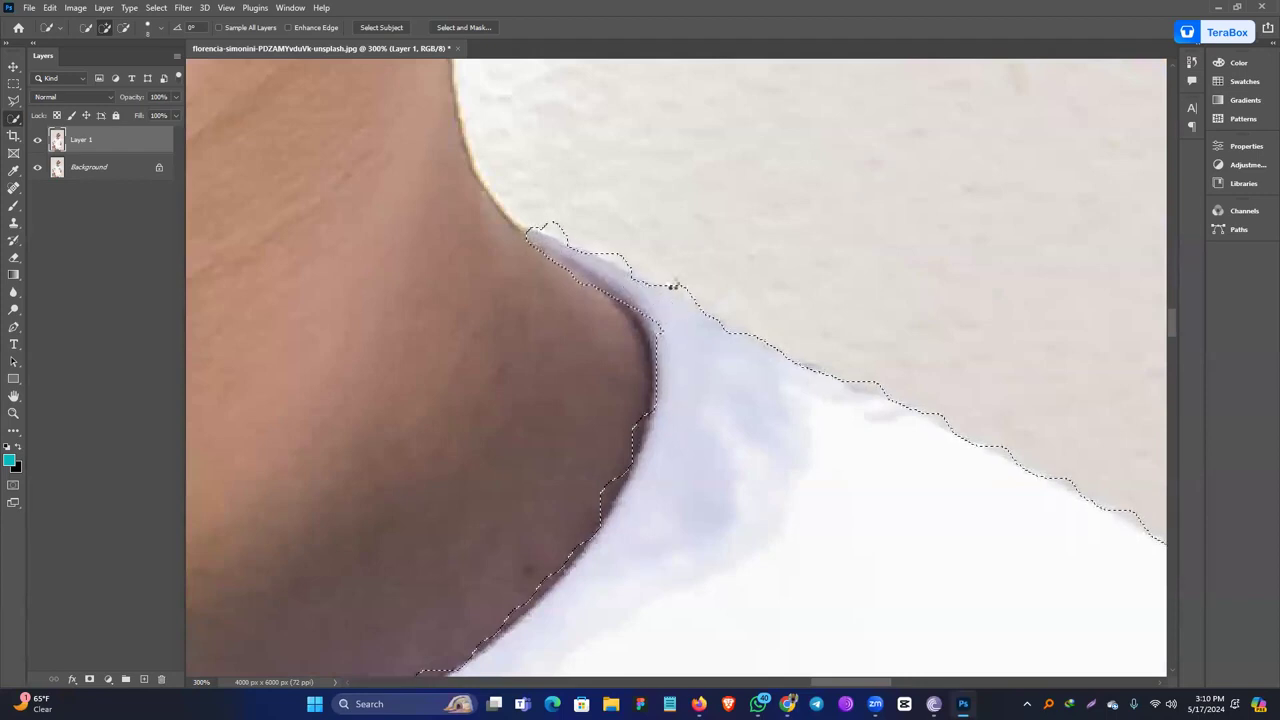
drag(559, 234, 559, 237)
Add the missing collar tip on the right side of the boy's neck to the shirt selection.
key(space)
mouse_move(383, 366)
mouse_down()
mouse_move(908, 336)
mouse_move(539, 384)
mouse_move(600, 395)
mouse_move(535, 353)
mouse_move(550, 434)
mouse_move(524, 338)
mouse_move(649, 326)
mouse_move(803, 266)
mouse_up()
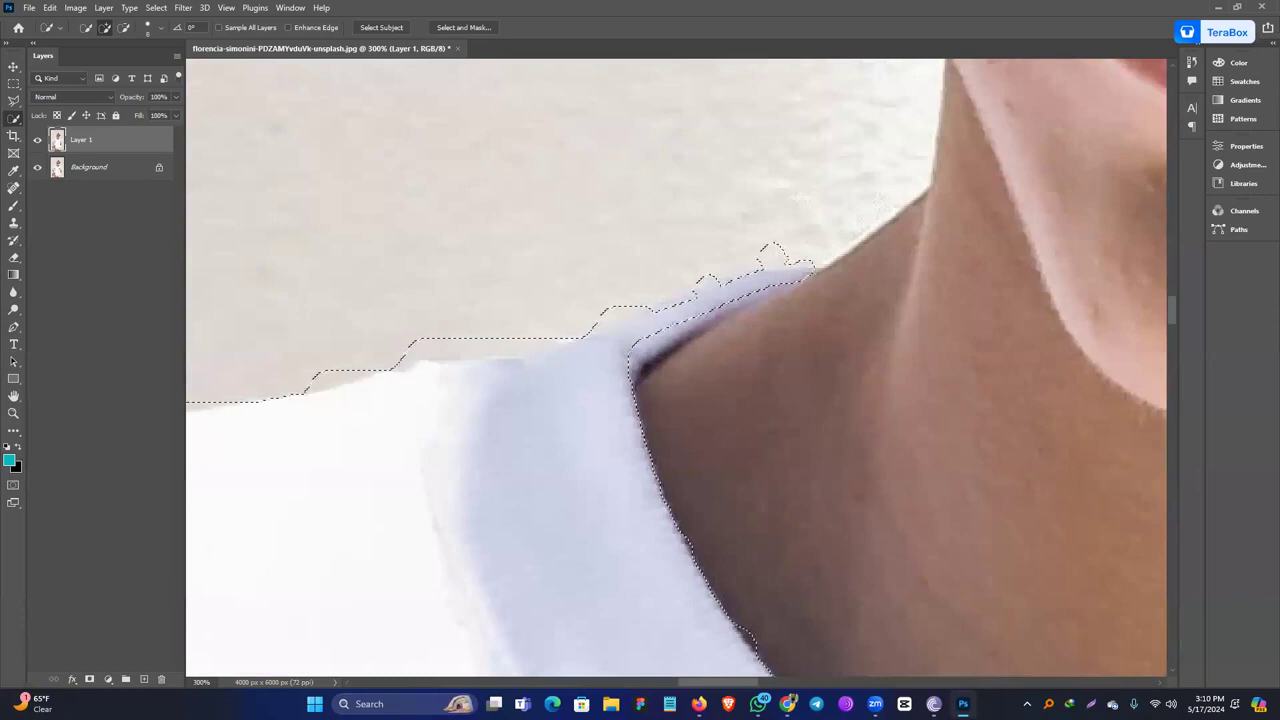
drag(861, 446, 640, 160)
drag(788, 359, 774, 354)
drag(693, 319, 682, 295)
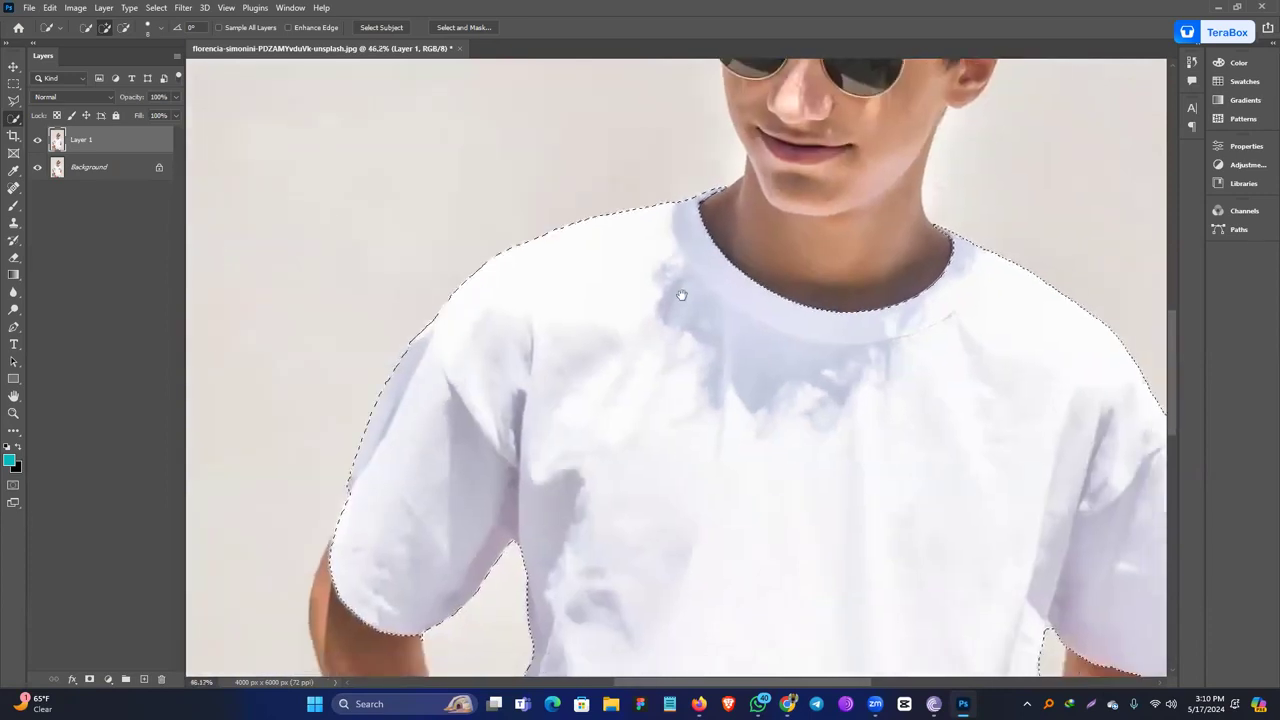
Copy the selected shirt to a new layer and name that layer Shirt.
scroll(682, 295, down, 15)
drag(594, 377, 592, 492)
drag(574, 291, 568, 293)
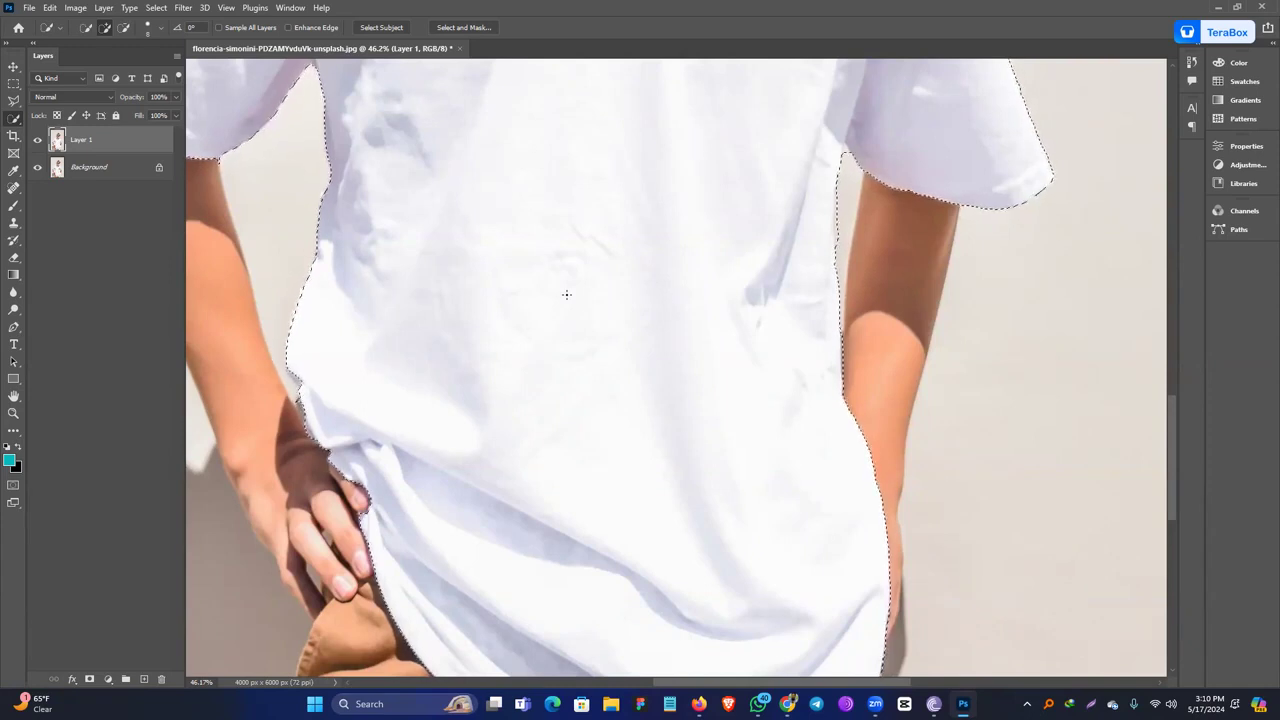
scroll(566, 294, down, 1)
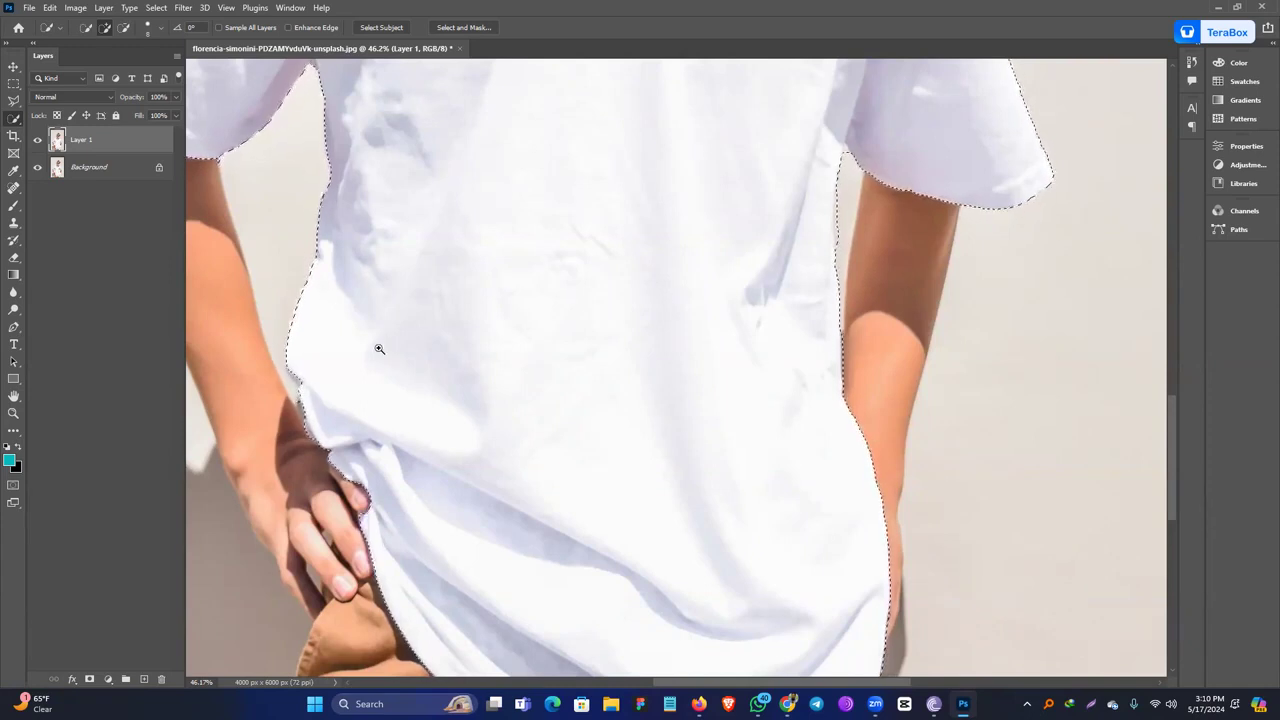
scroll(386, 329, down, 4)
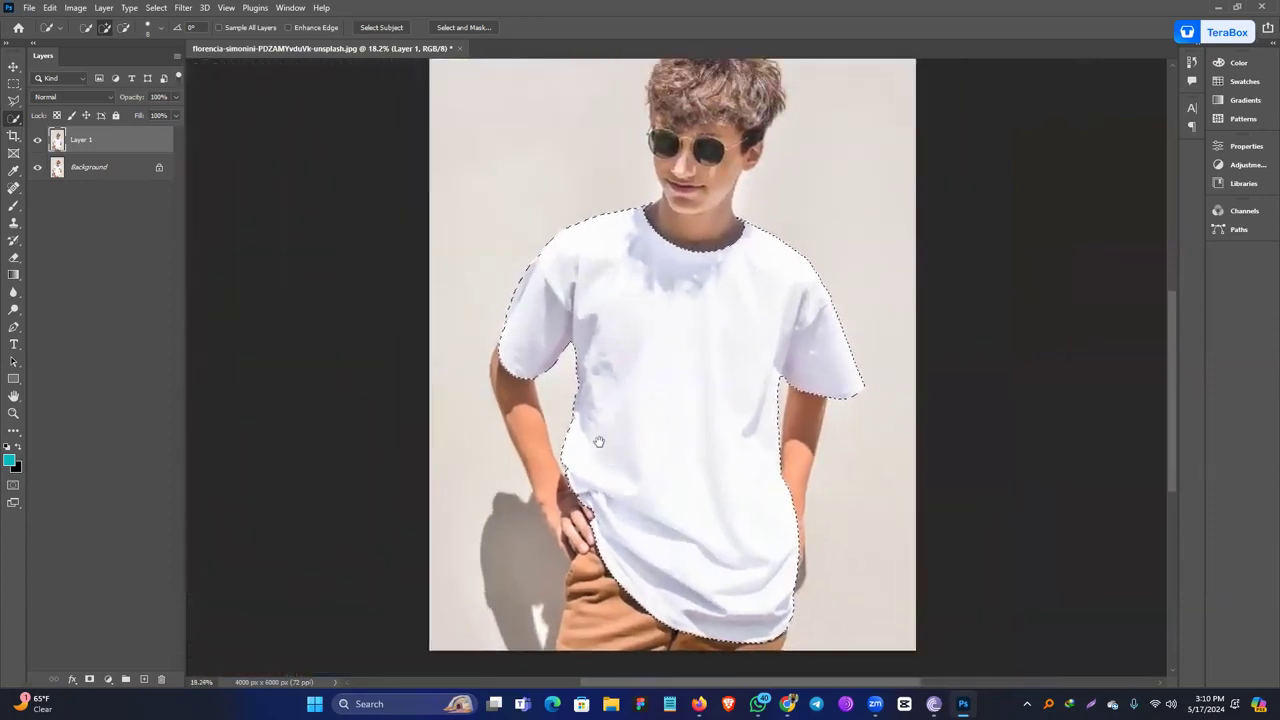
key(ctrl+j)
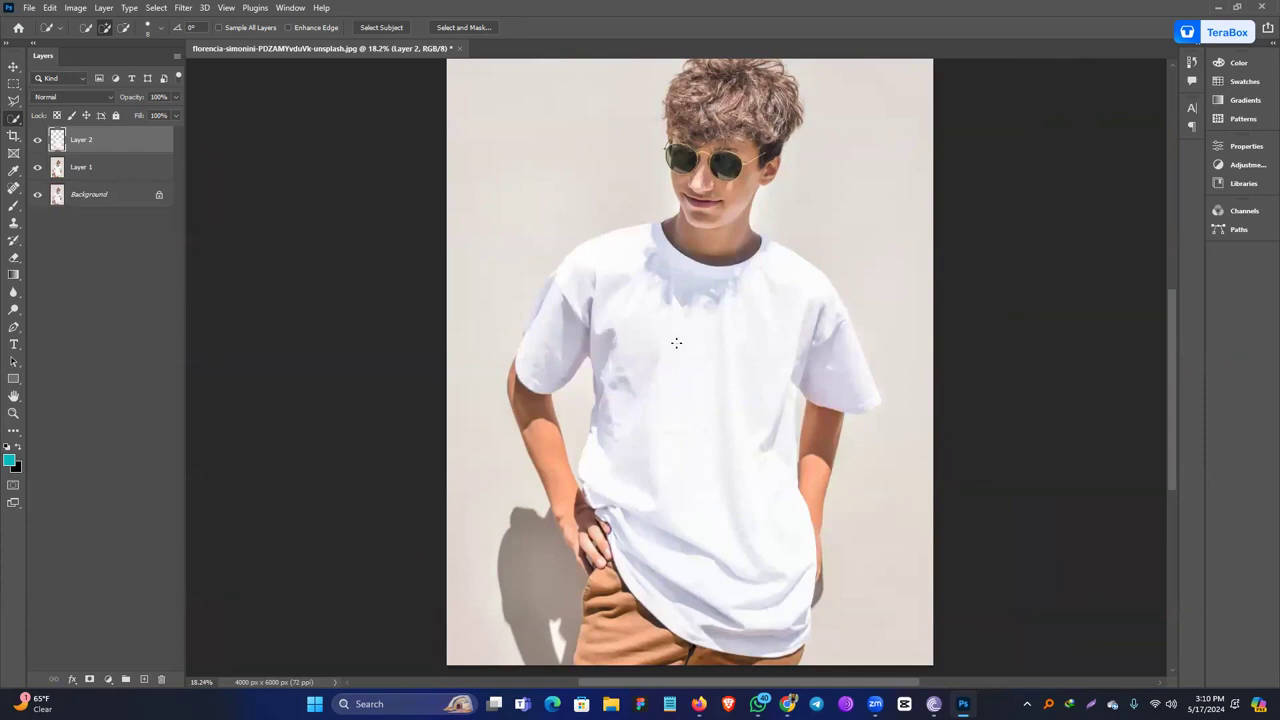
double_click(84, 141)
text(Shirt)
key(Return)
click(15, 67)
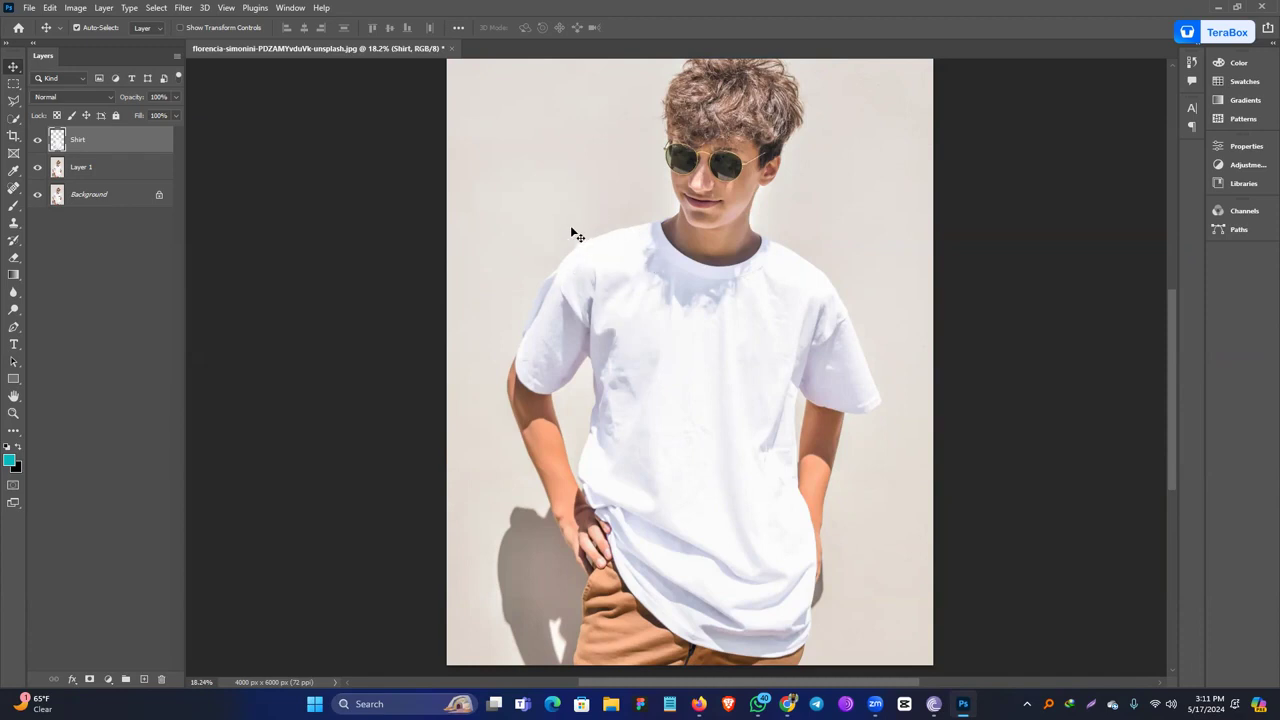
Duplicate the image as a new document with merged layers only, keeping the suggested name.
click(84, 9)
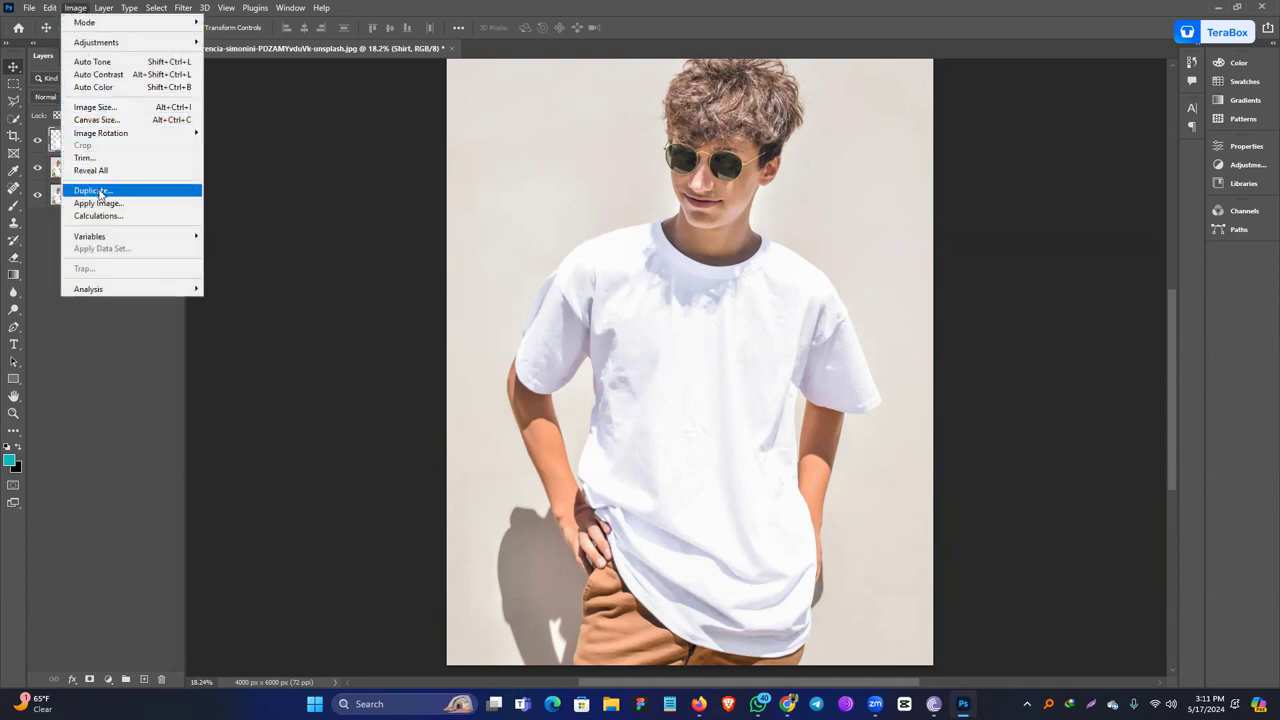
click(100, 190)
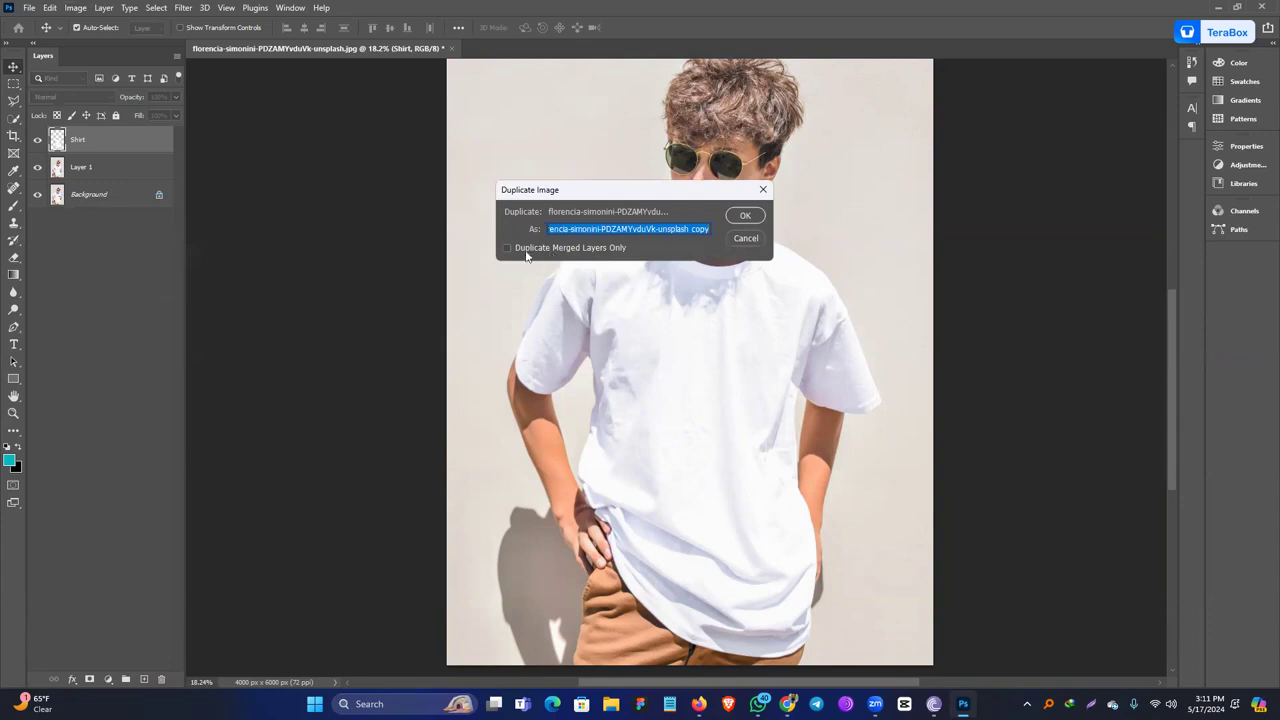
click(537, 250)
click(730, 218)
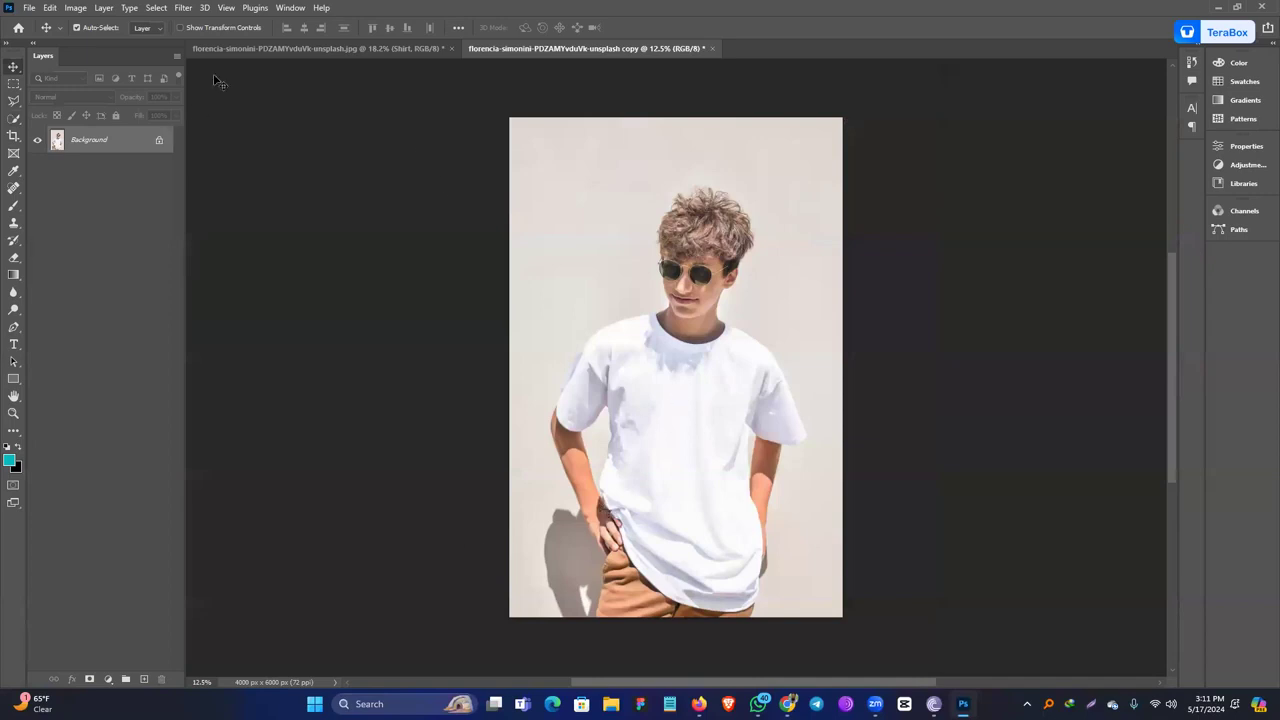
Convert the duplicated image to Grayscale mode, discarding its color information.
click(76, 8)
mouse_move(89, 24)
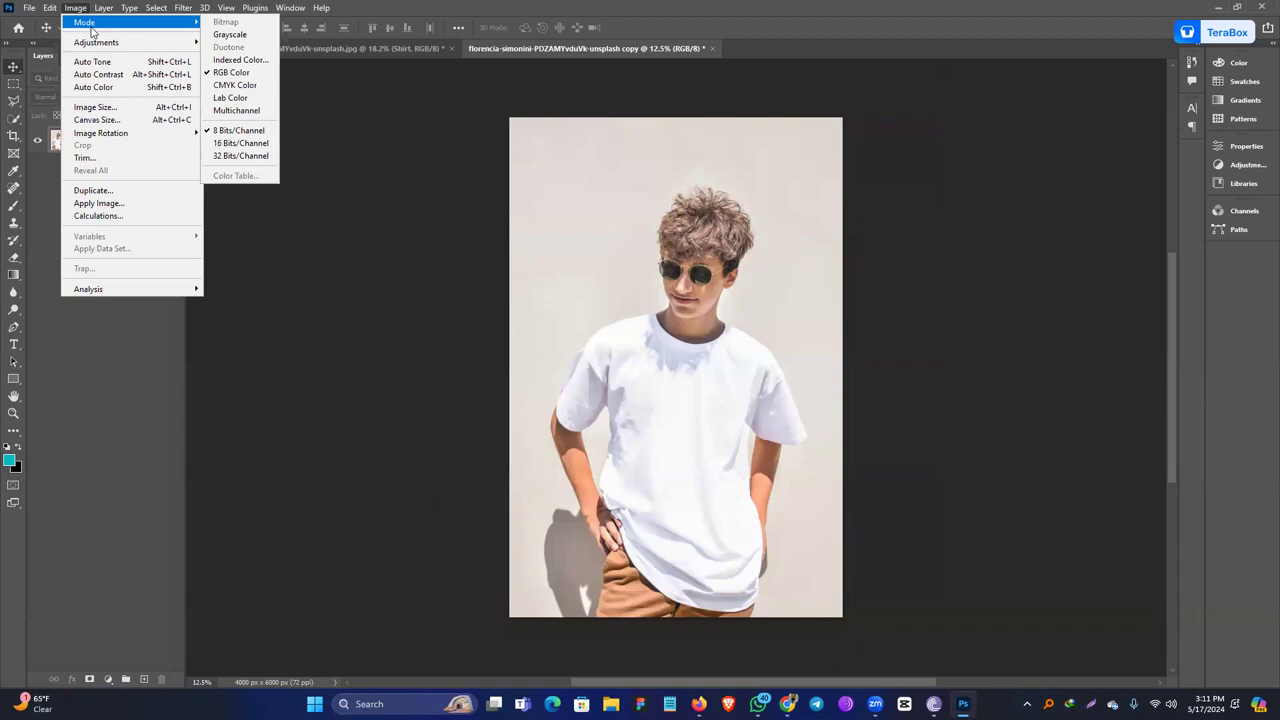
click(103, 8)
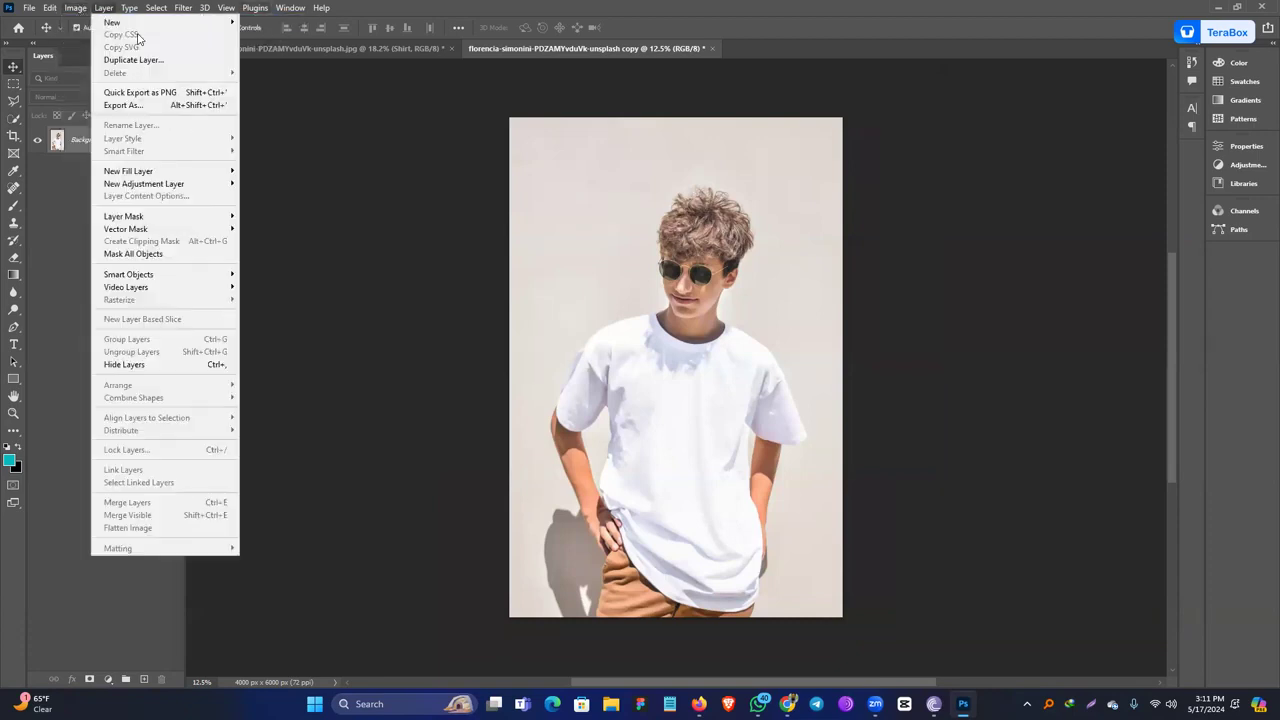
mouse_move(79, 10)
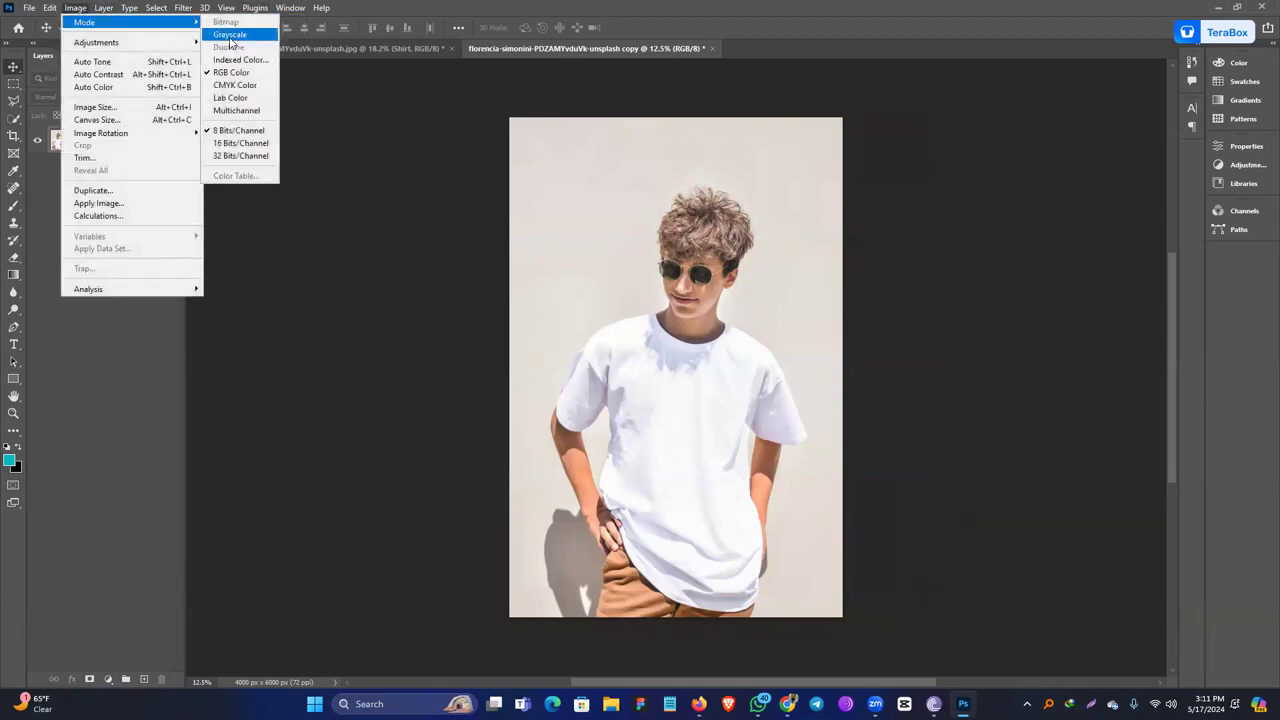
click(230, 36)
click(578, 283)
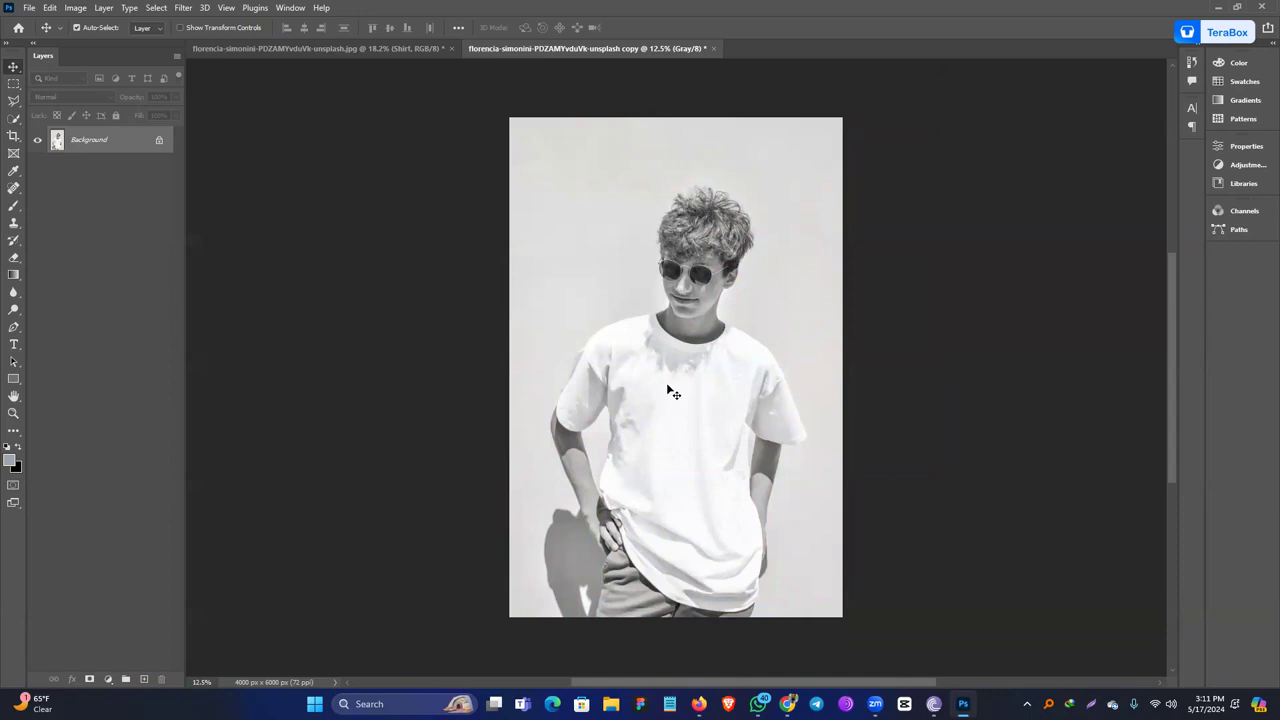
Apply a Gaussian Blur with a radius of 8.4 pixels to the grayscale copy.
drag(677, 379, 603, 306)
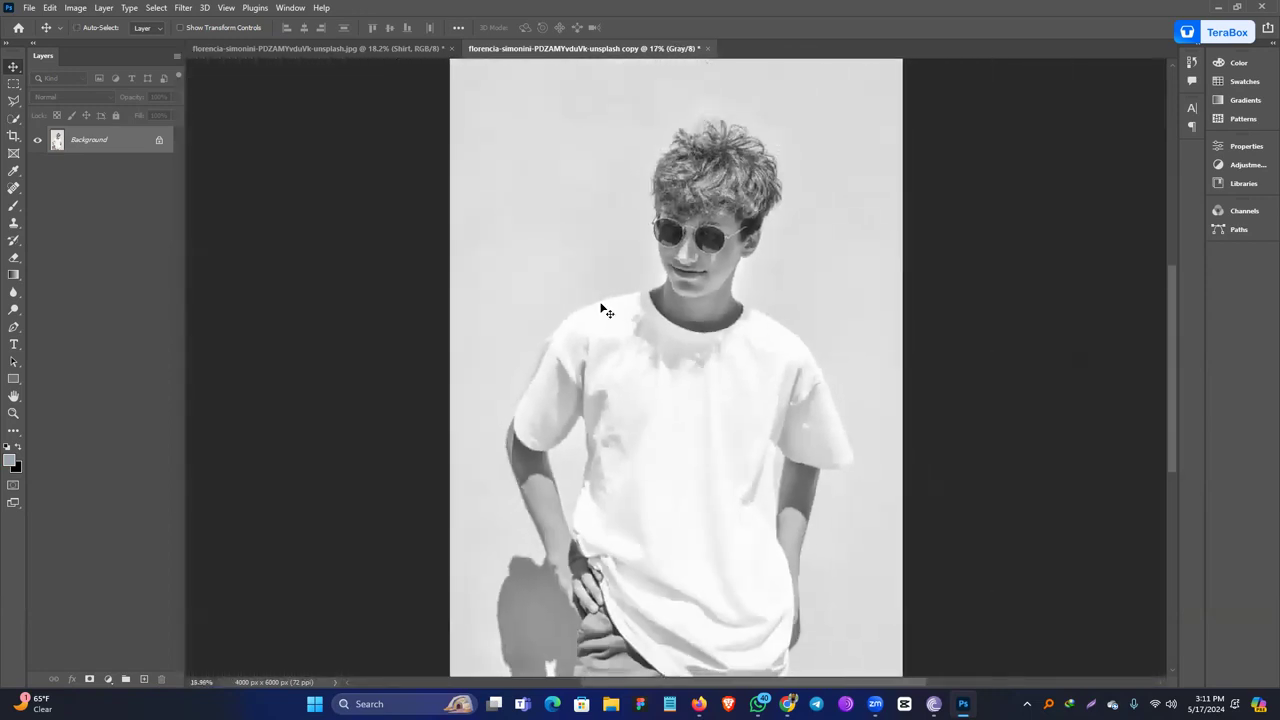
click(183, 7)
mouse_move(303, 187)
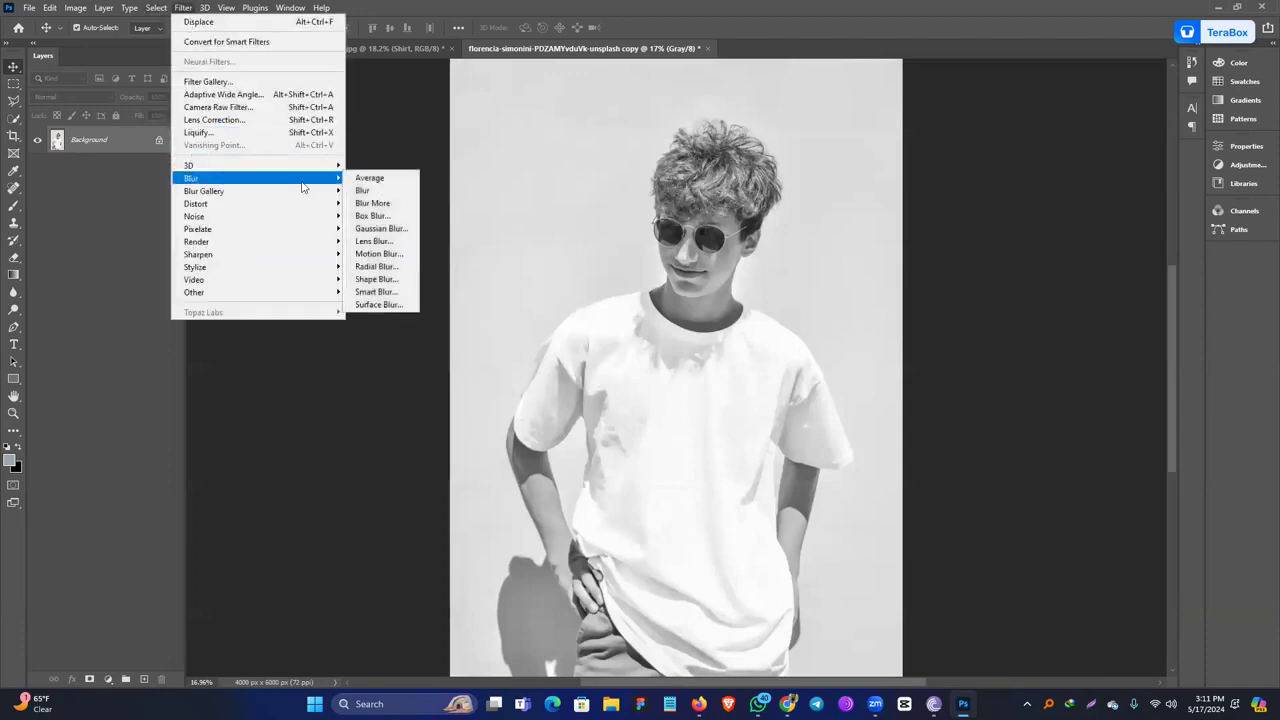
click(390, 228)
drag(797, 376, 798, 377)
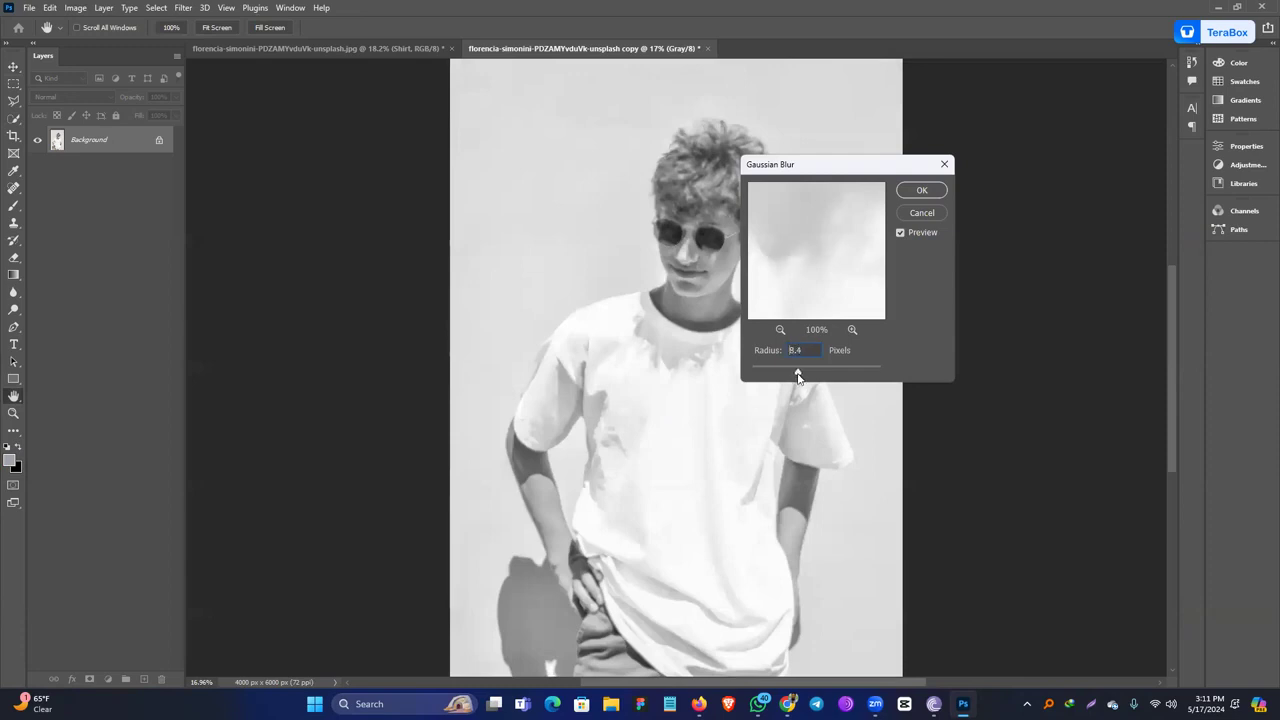
click(926, 193)
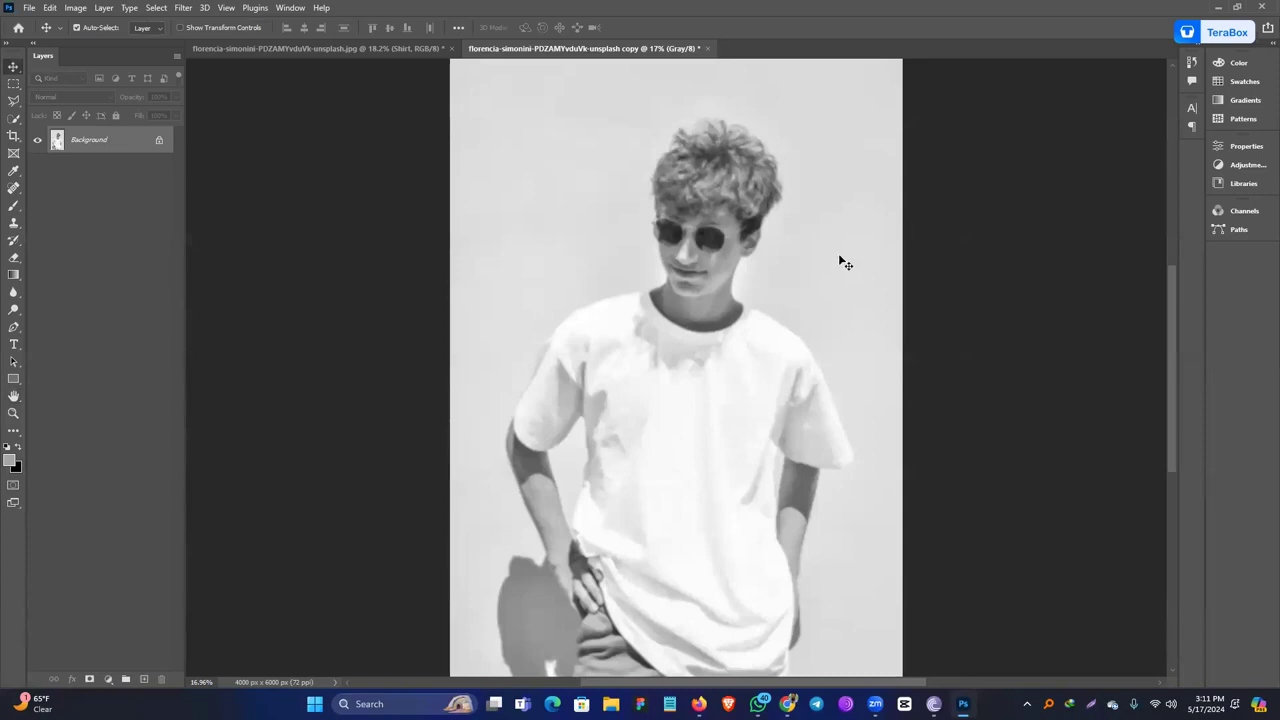
Save the blurred grayscale copy to the Desktop in Photoshop format as Displace.psd and close it.
scroll(666, 349, down, 2)
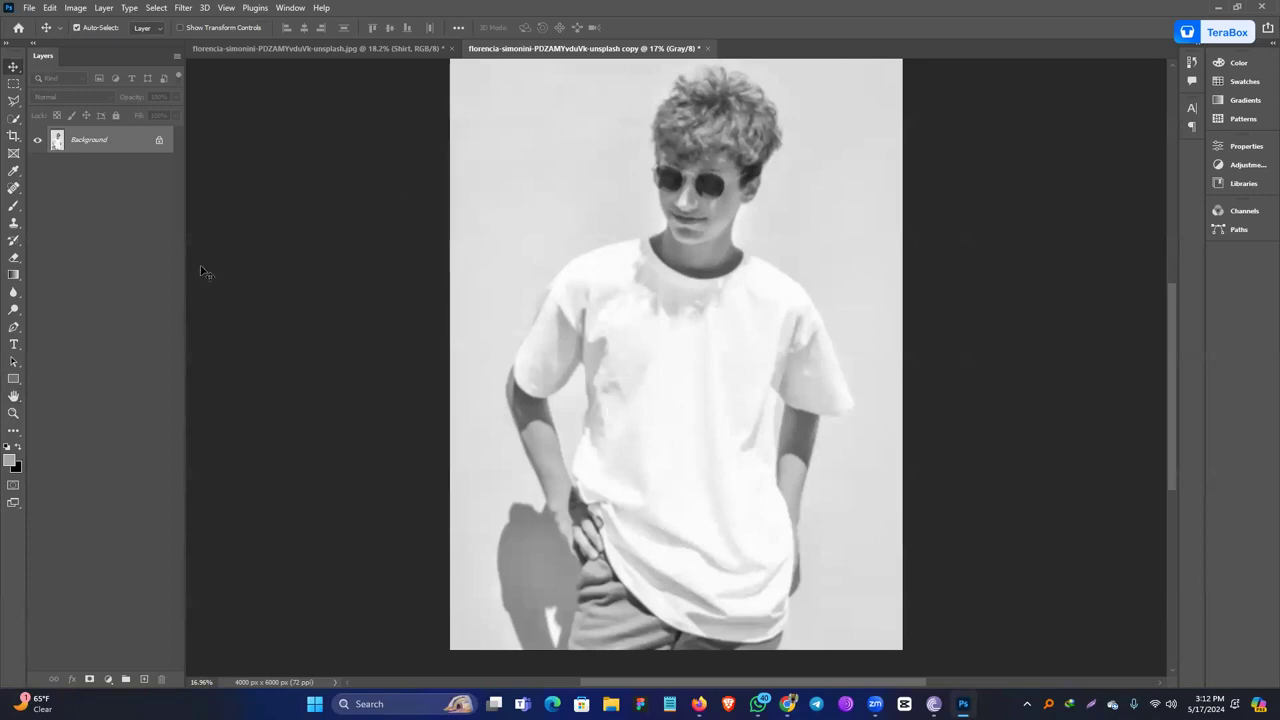
click(30, 8)
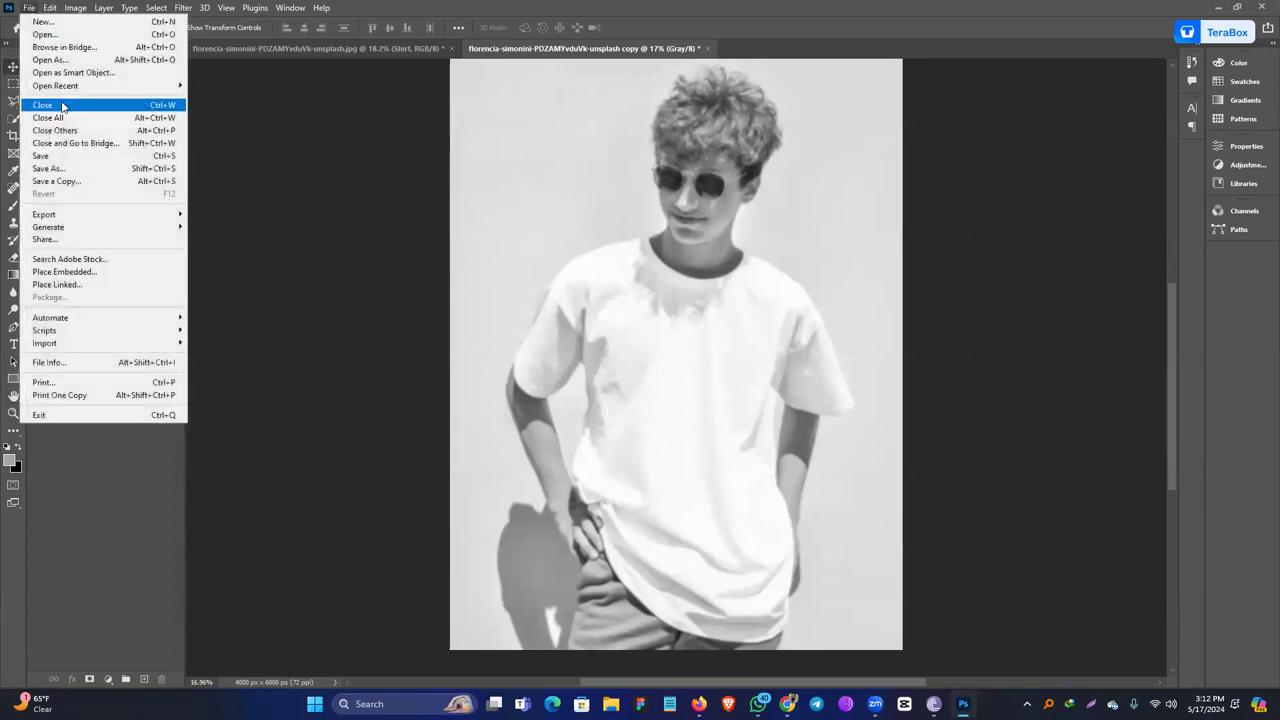
click(84, 168)
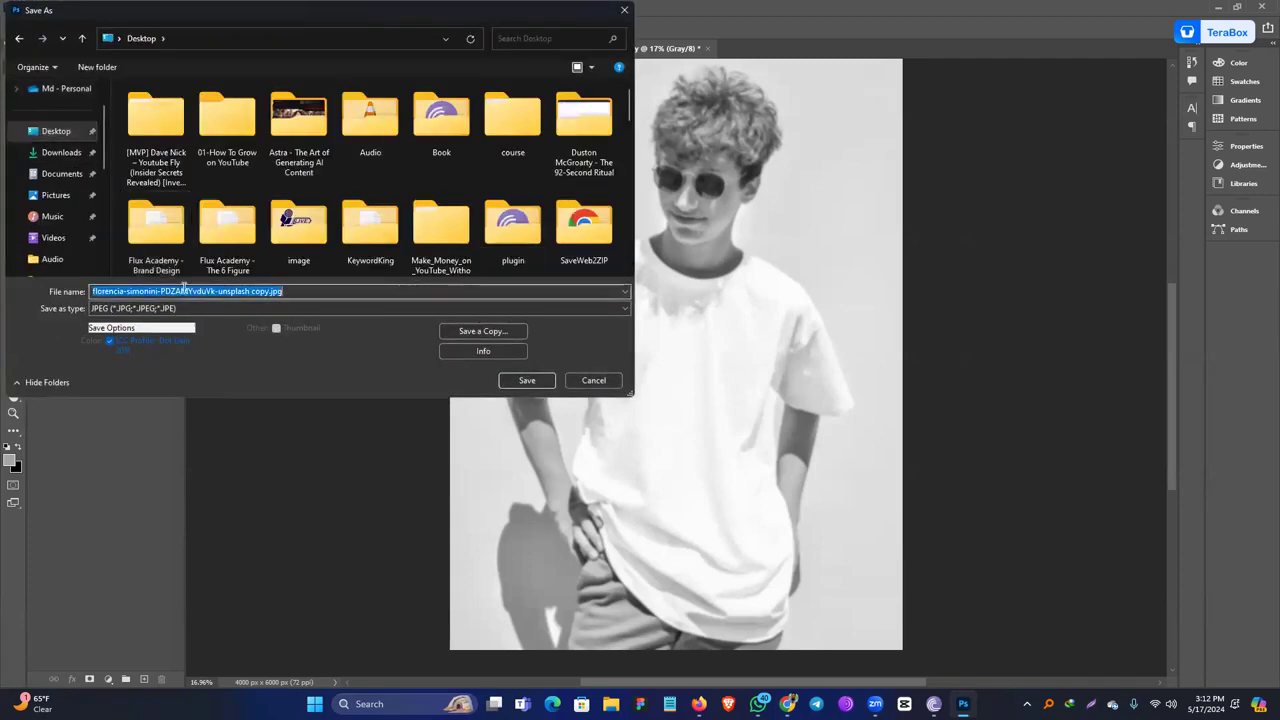
text(Displace)
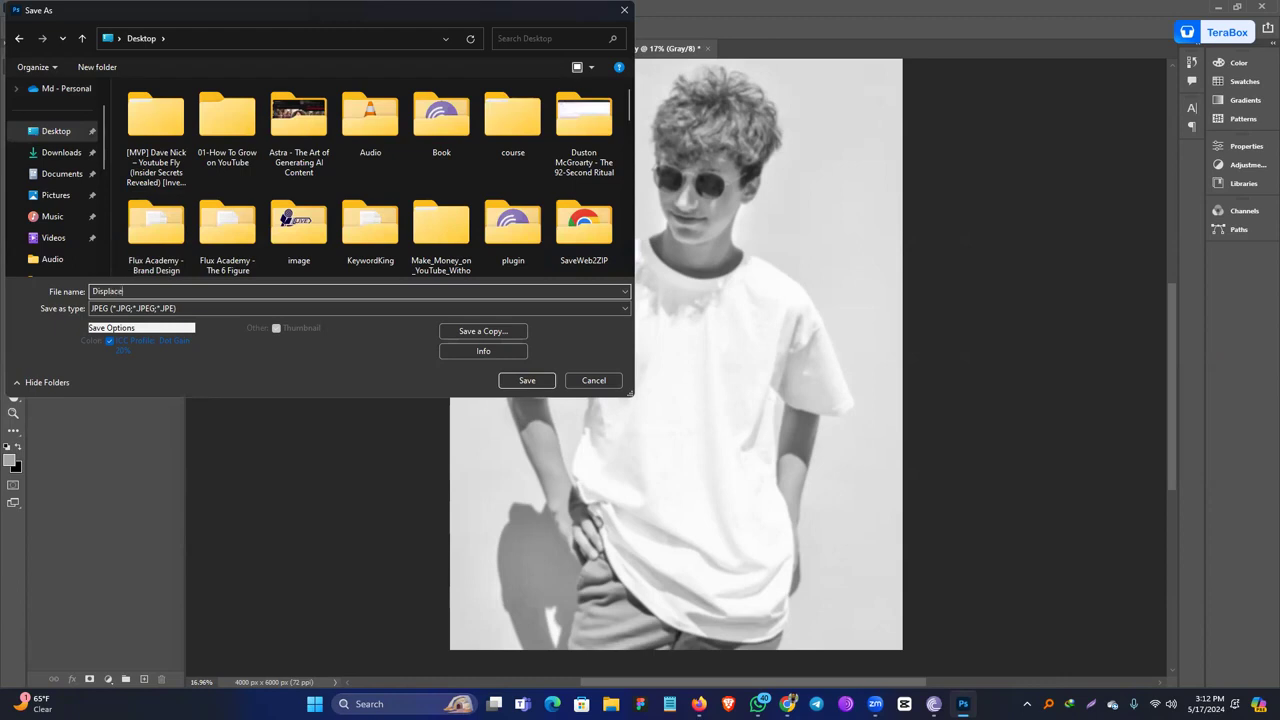
click(184, 309)
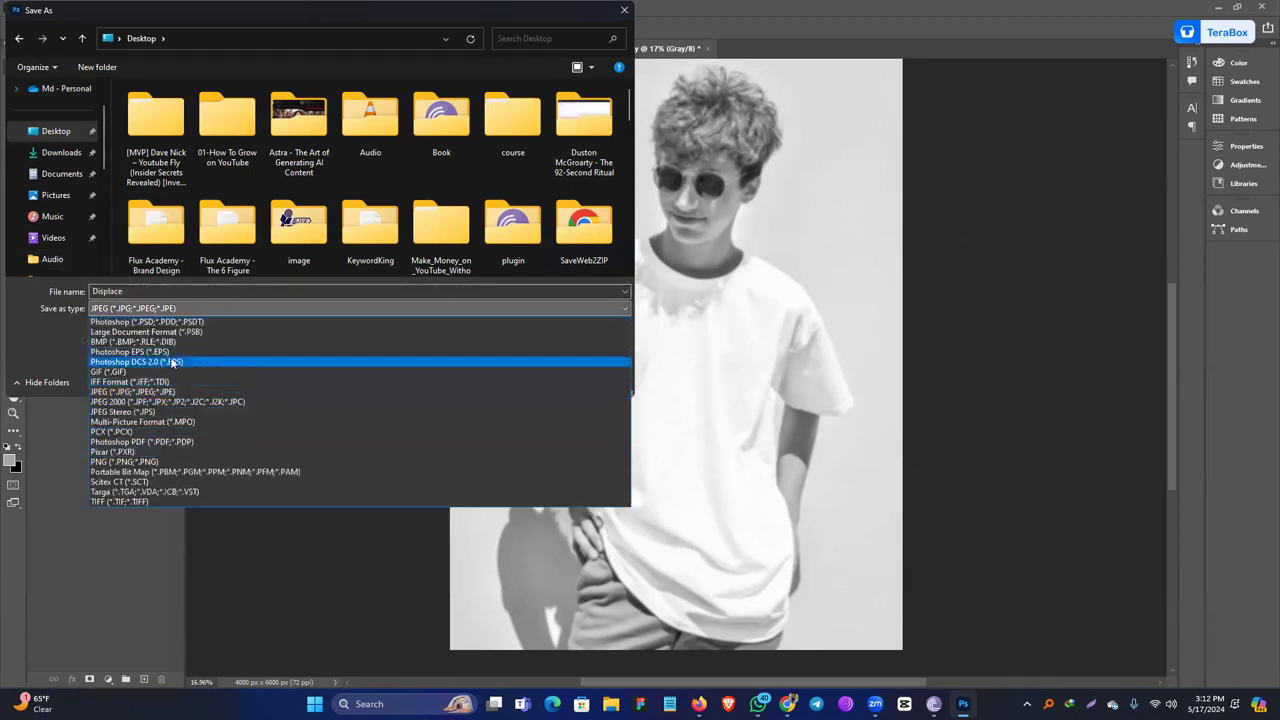
click(173, 323)
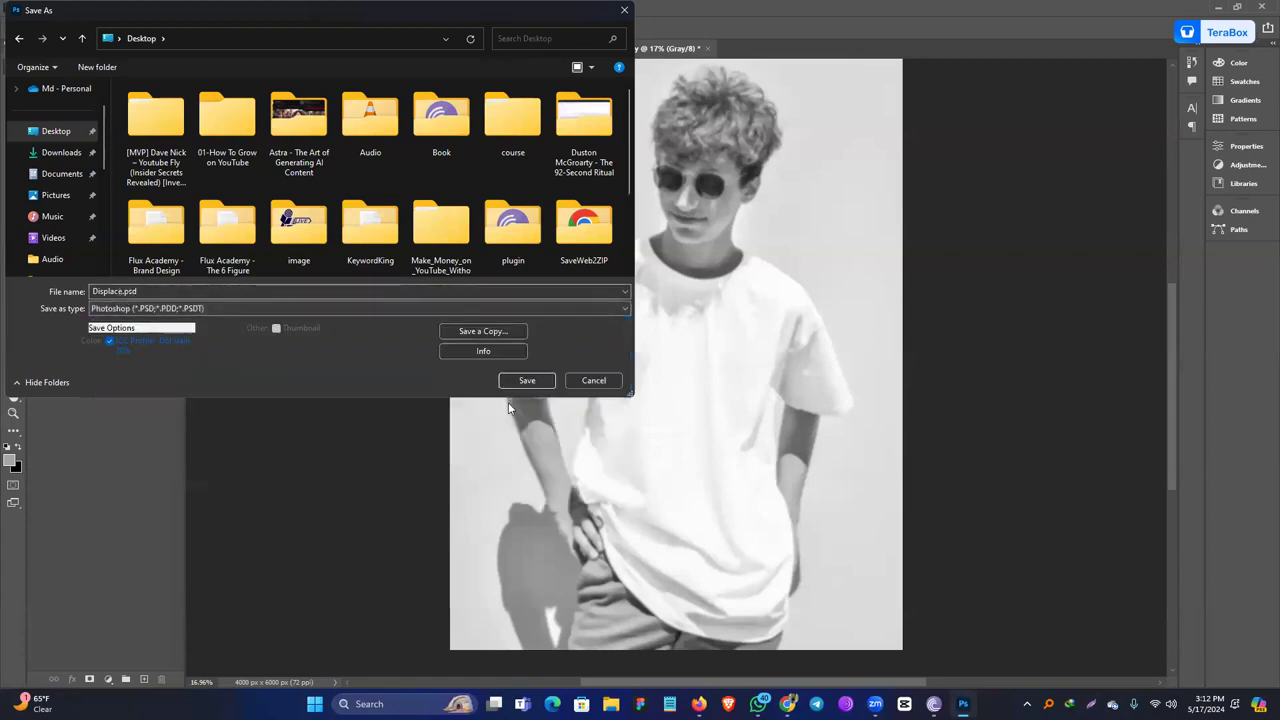
click(528, 380)
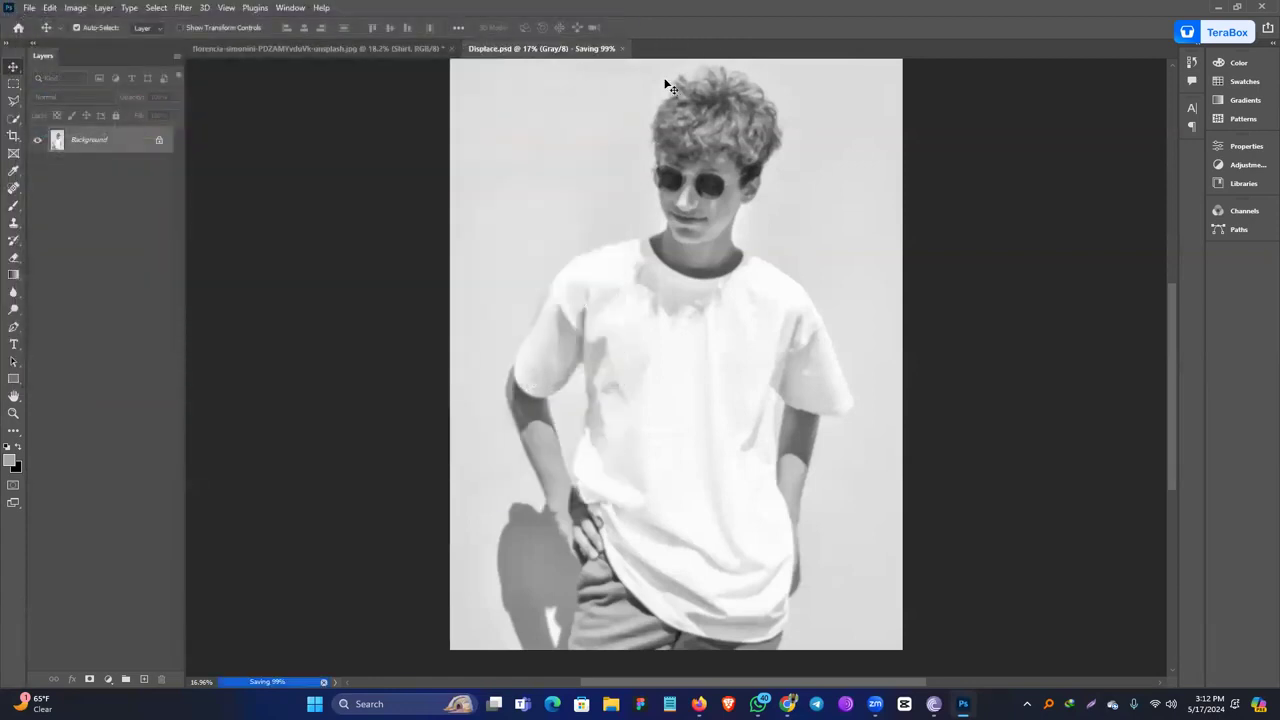
click(576, 48)
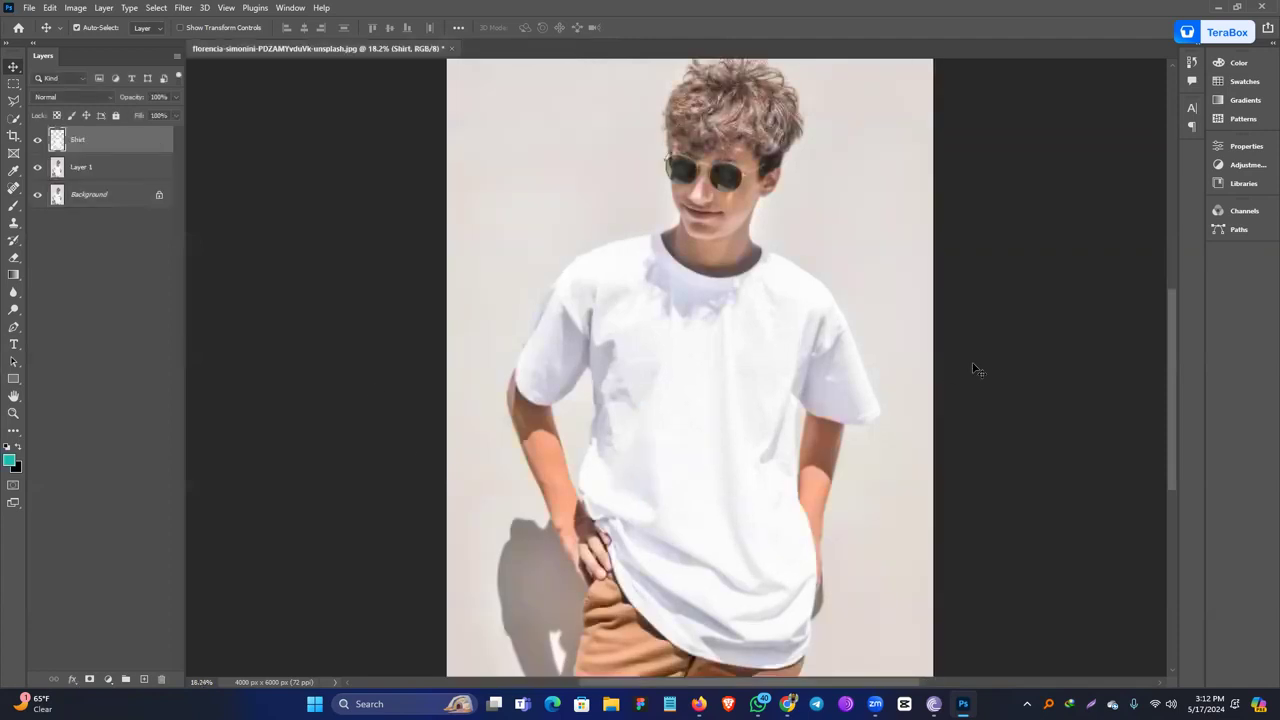
Convert the Shirt layer in the original photo to a smart object.
right_click(137, 145)
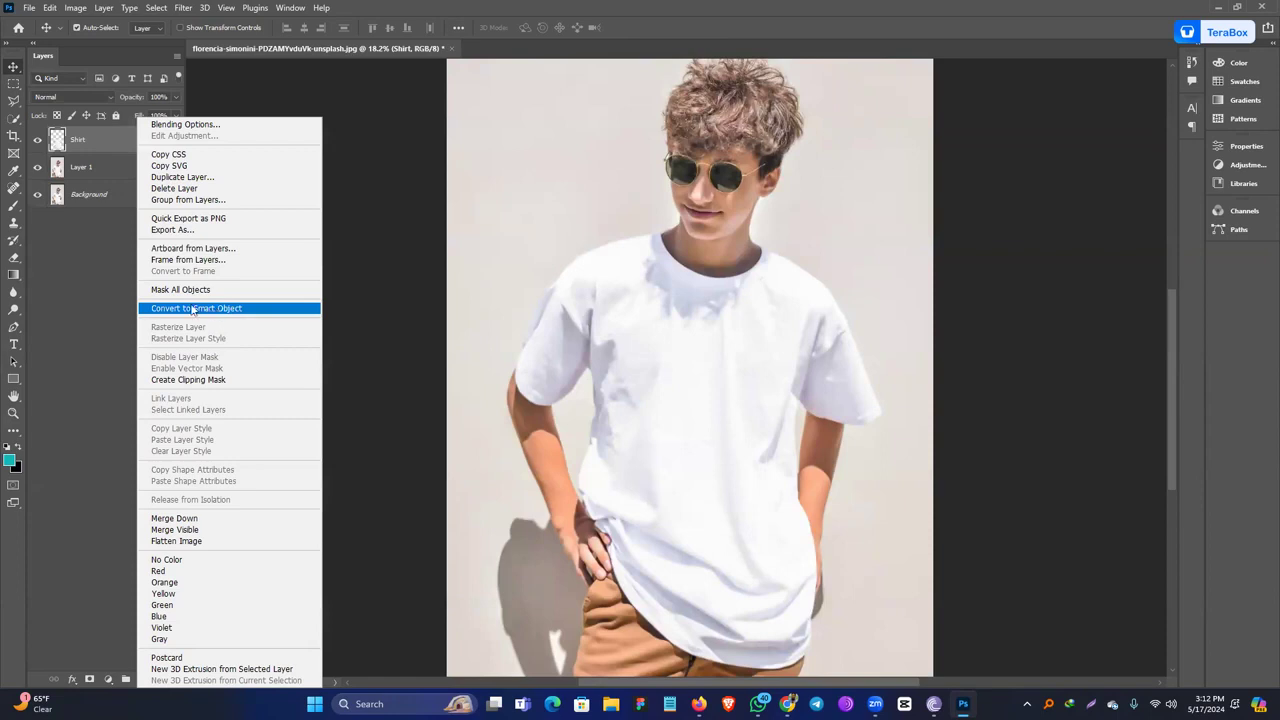
click(209, 310)
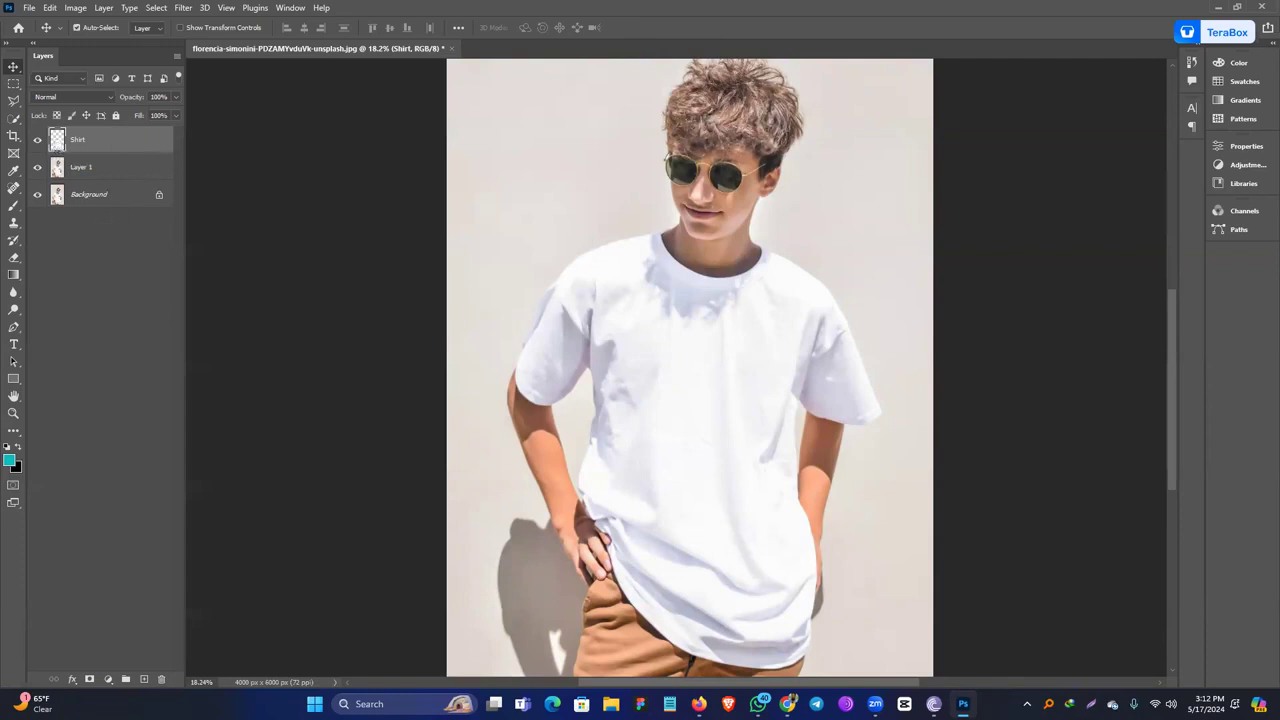
scroll(535, 340, down, 4)
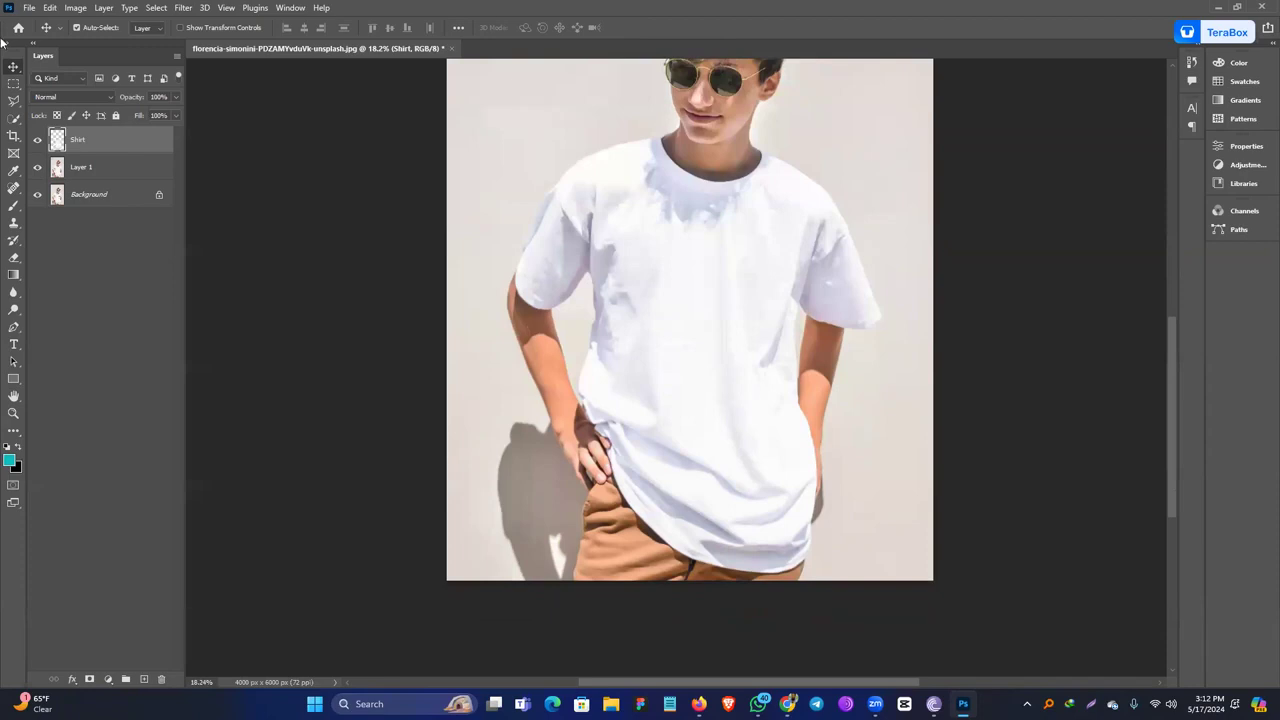
Make a rectangular marquee selection that encloses the whole T-shirt, from just above the collar to just below the hem.
right_click(12, 86)
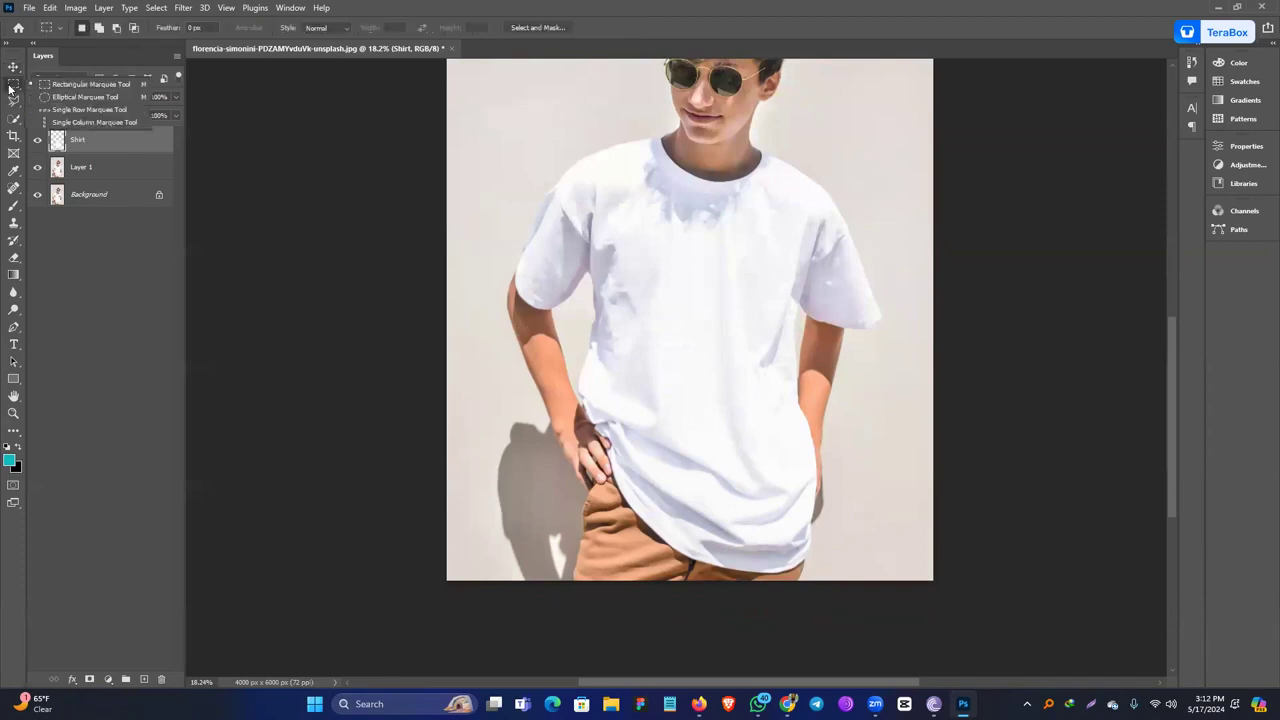
click(76, 88)
drag(491, 118, 888, 579)
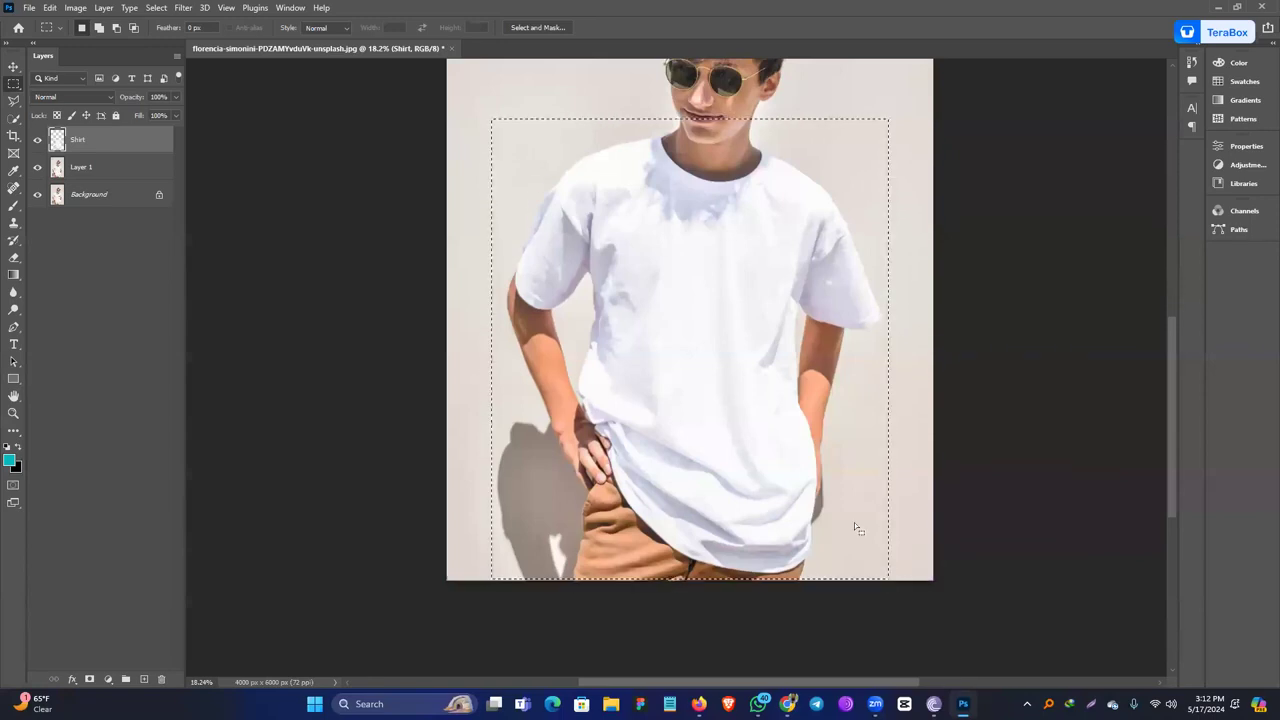
key(ctrl+d)
drag(497, 136, 884, 398)
drag(514, 124, 884, 574)
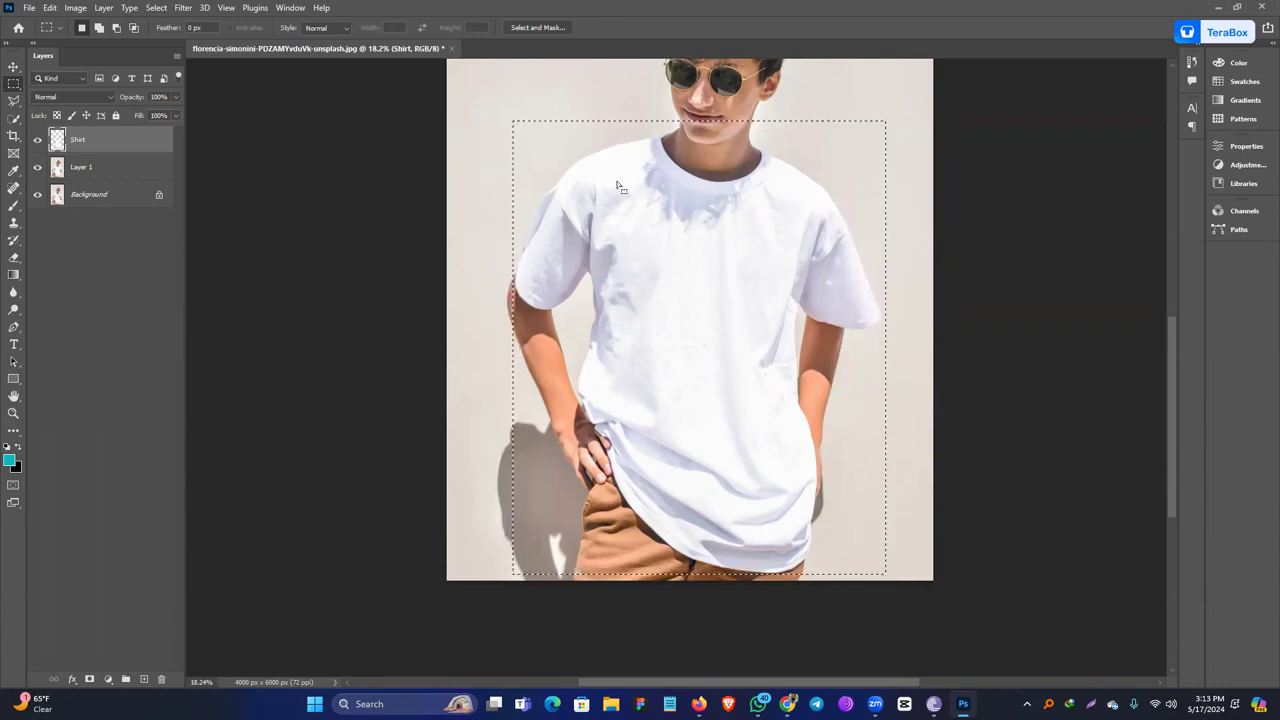
Fill the rectangular selection with white (#ffffff) on a new layer above Shirt, and deselect.
click(143, 679)
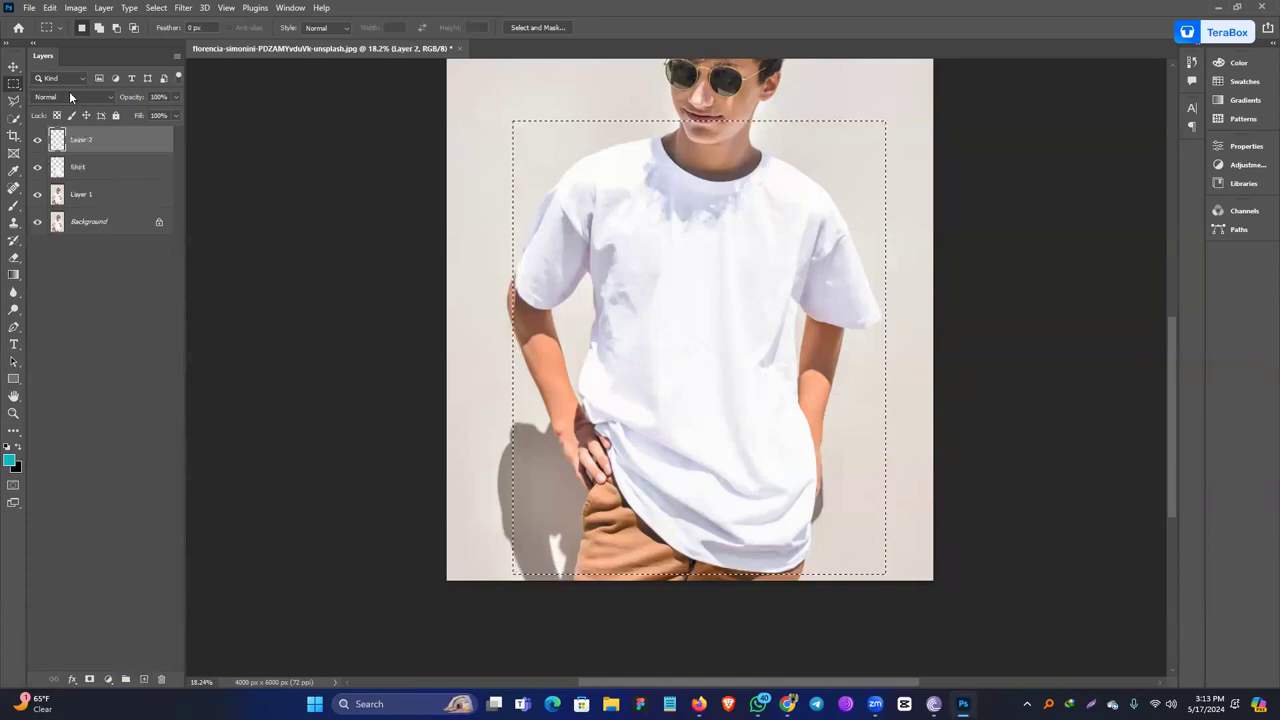
click(10, 460)
drag(852, 252, 792, 184)
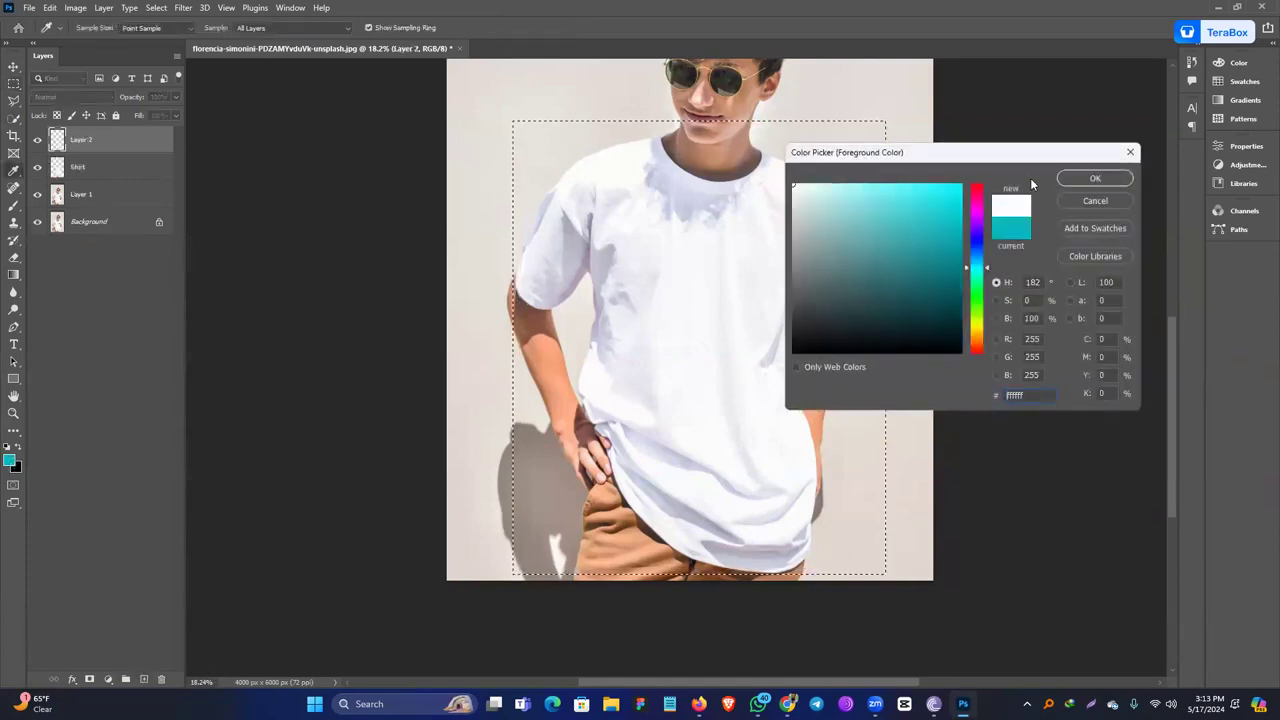
click(1092, 180)
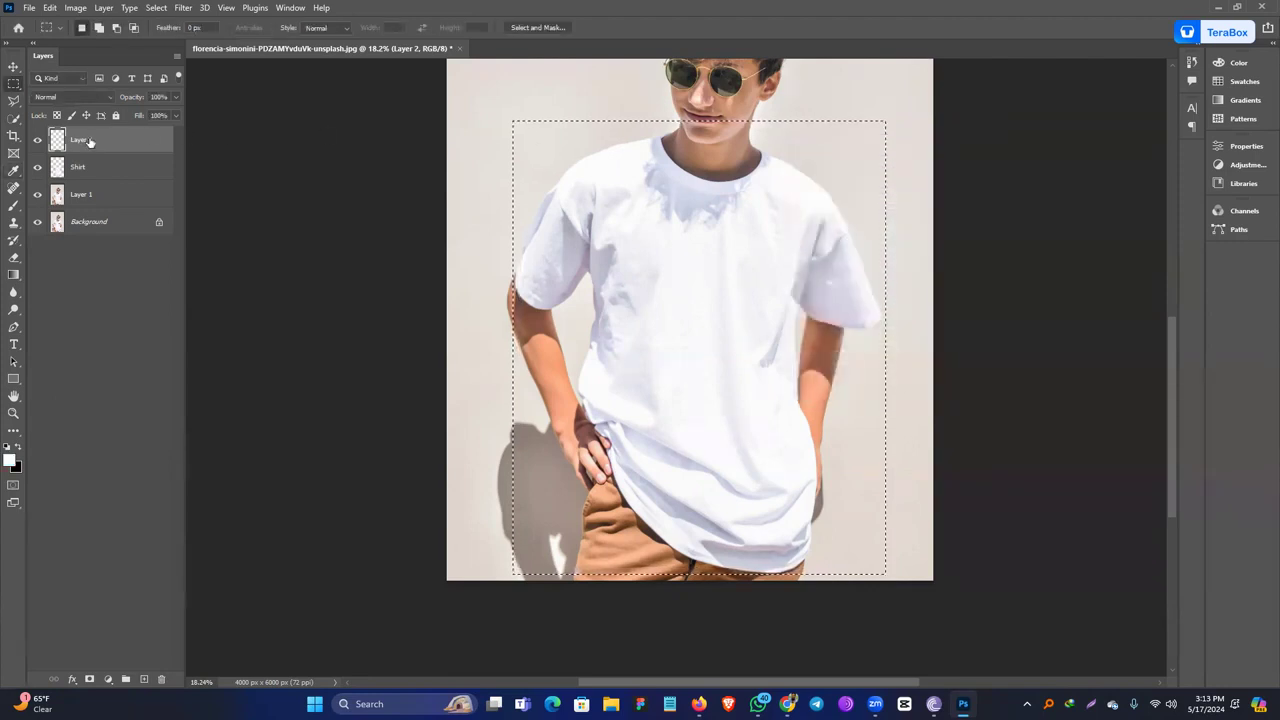
key(alt+BackSpace)
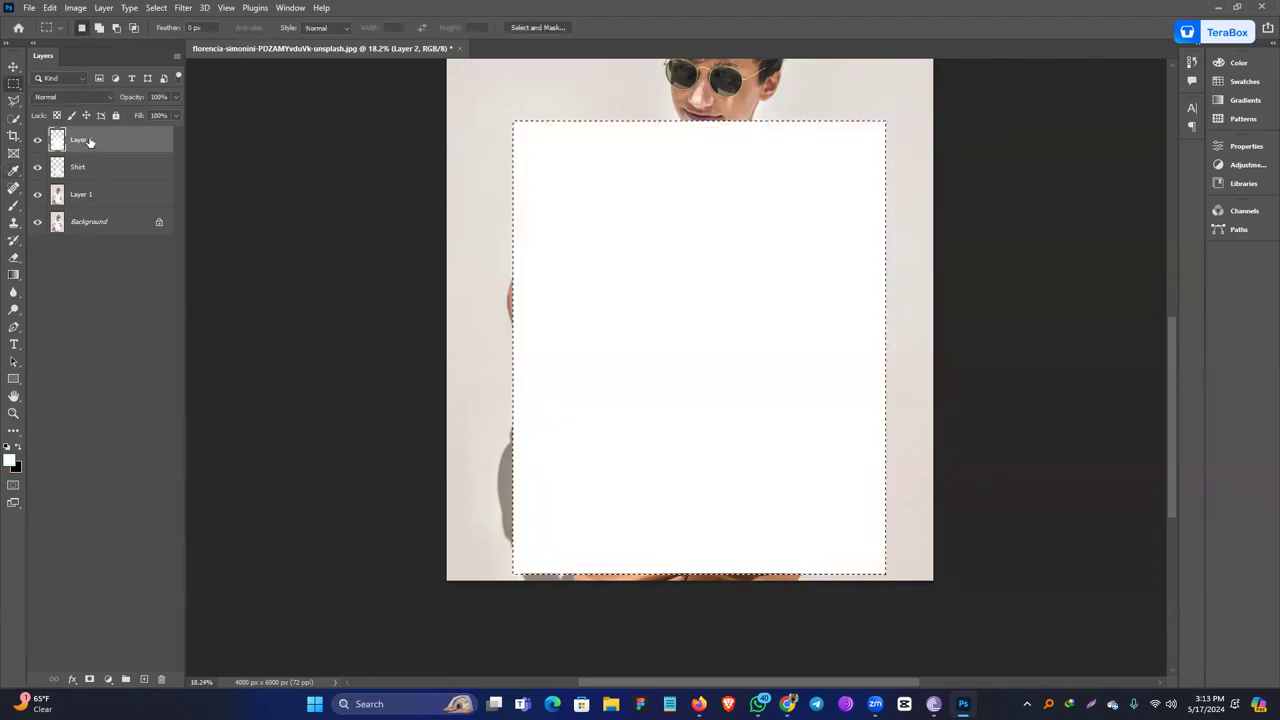
key(ctrl+d)
Convert the white rectangle's layer to a smart object and rename it Design Here\.
right_click(137, 139)
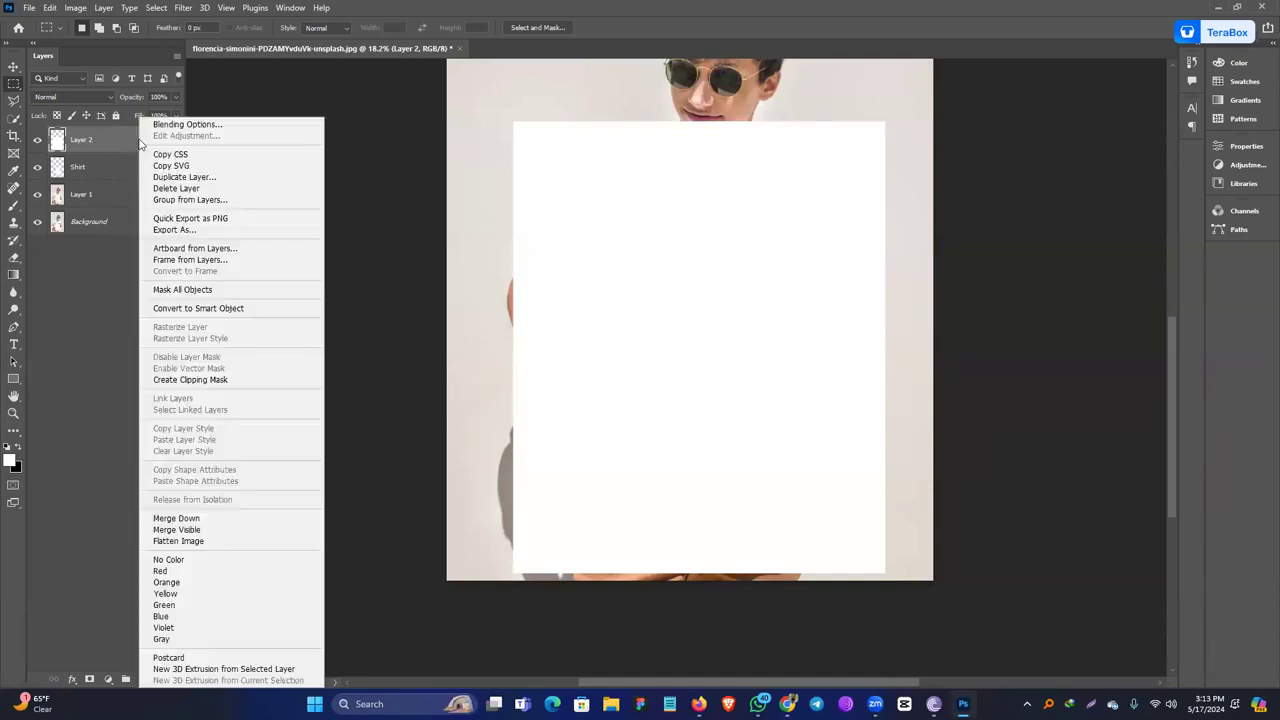
click(189, 309)
double_click(82, 139)
text(Gr)
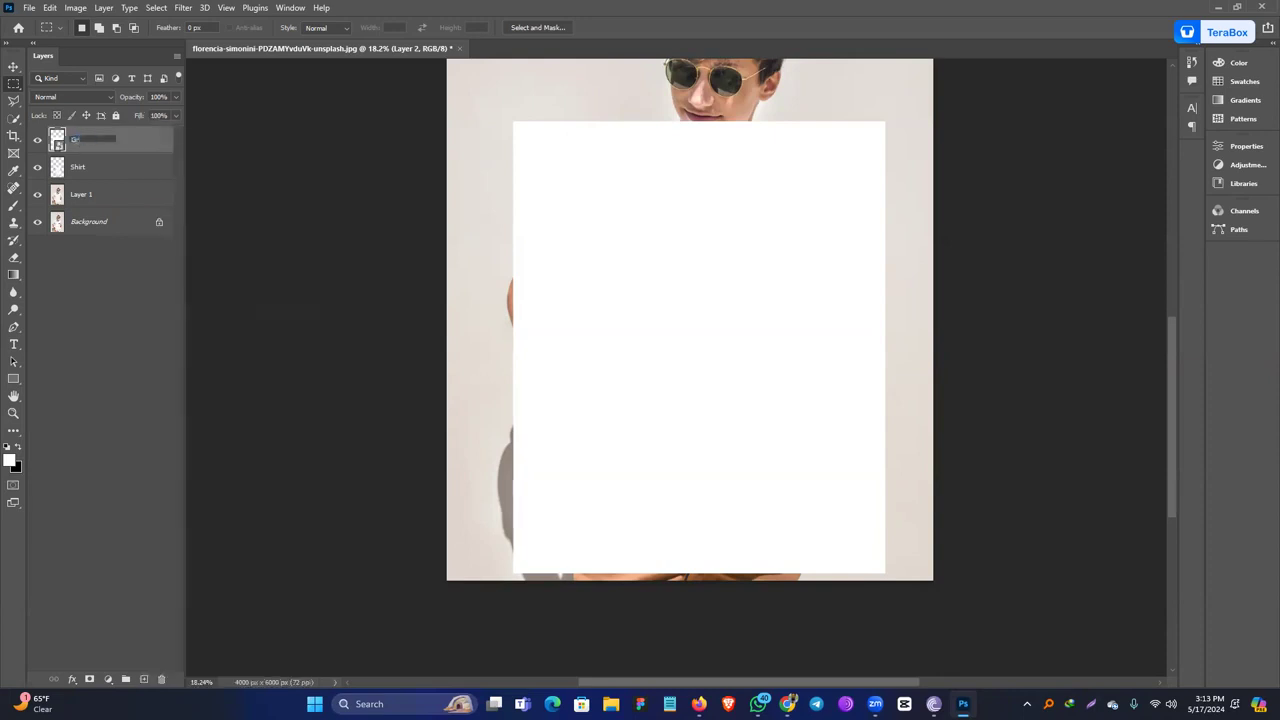
key(Return)
double_click(81, 139)
text(Design Here\)
key(Return)
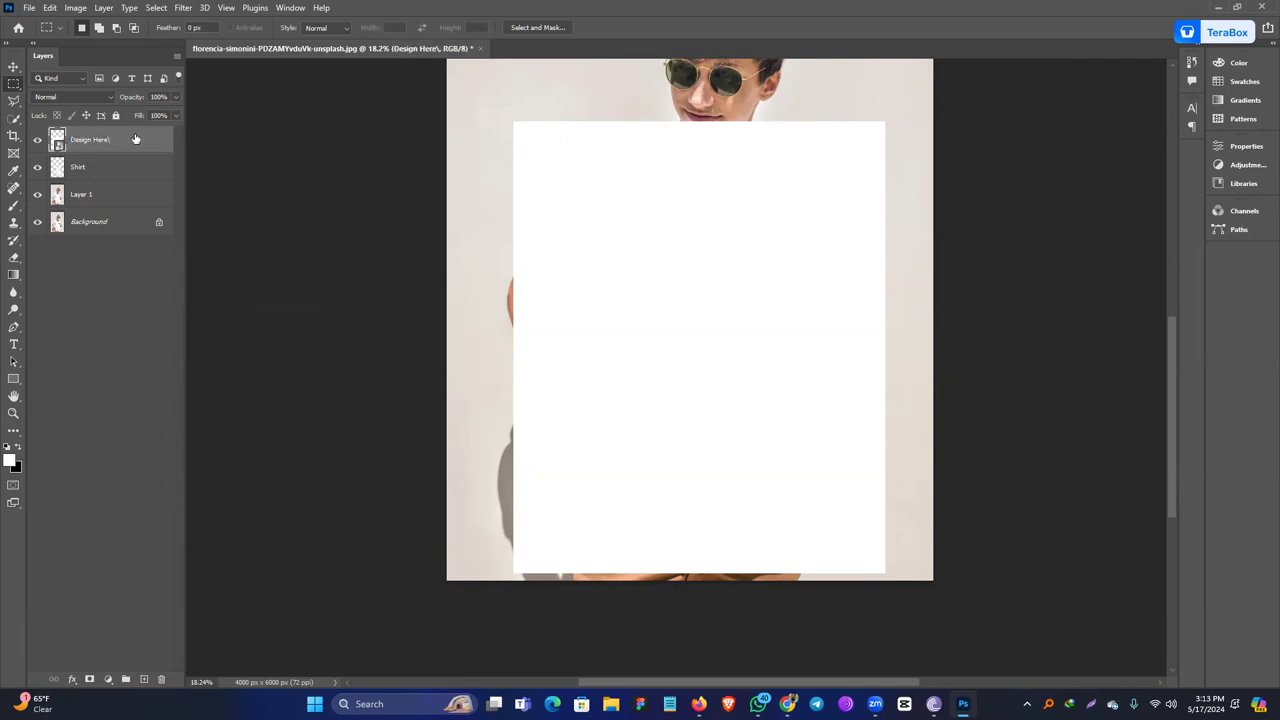
Set the design layer's blend mode to Multiply and apply a Displace filter with scales of 20, using Displace.psd from the Desktop.
click(75, 96)
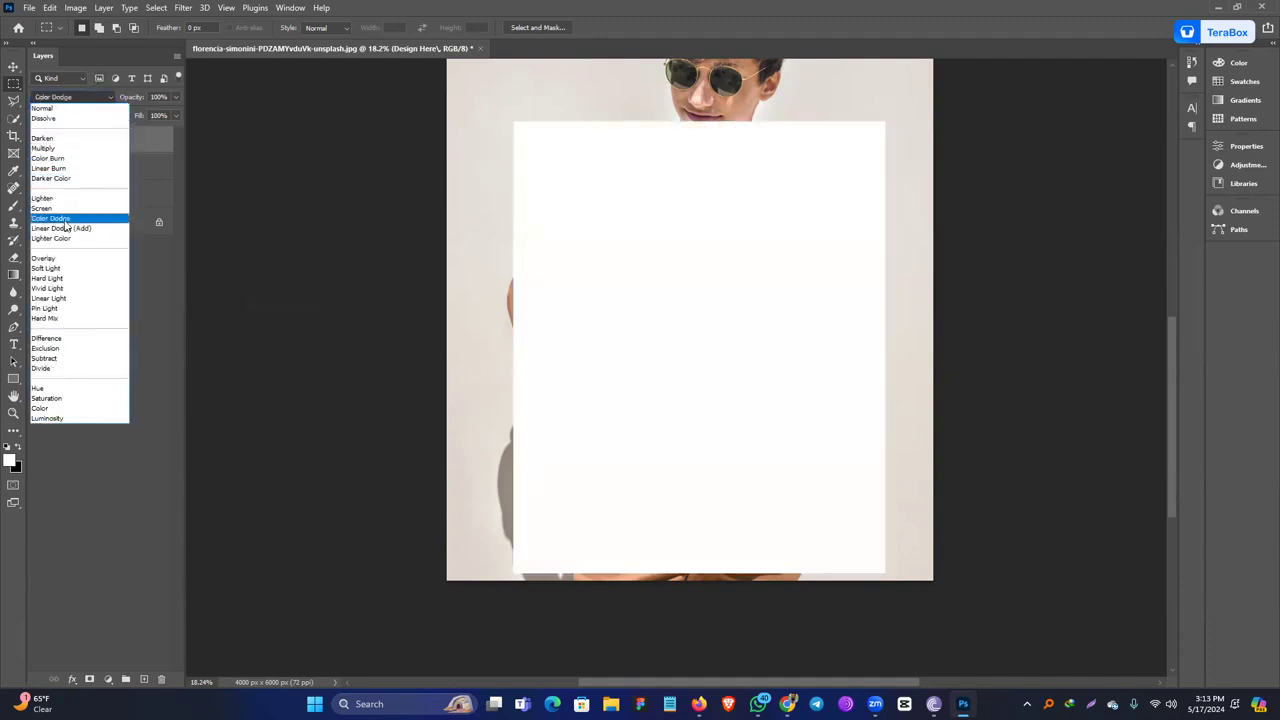
click(72, 150)
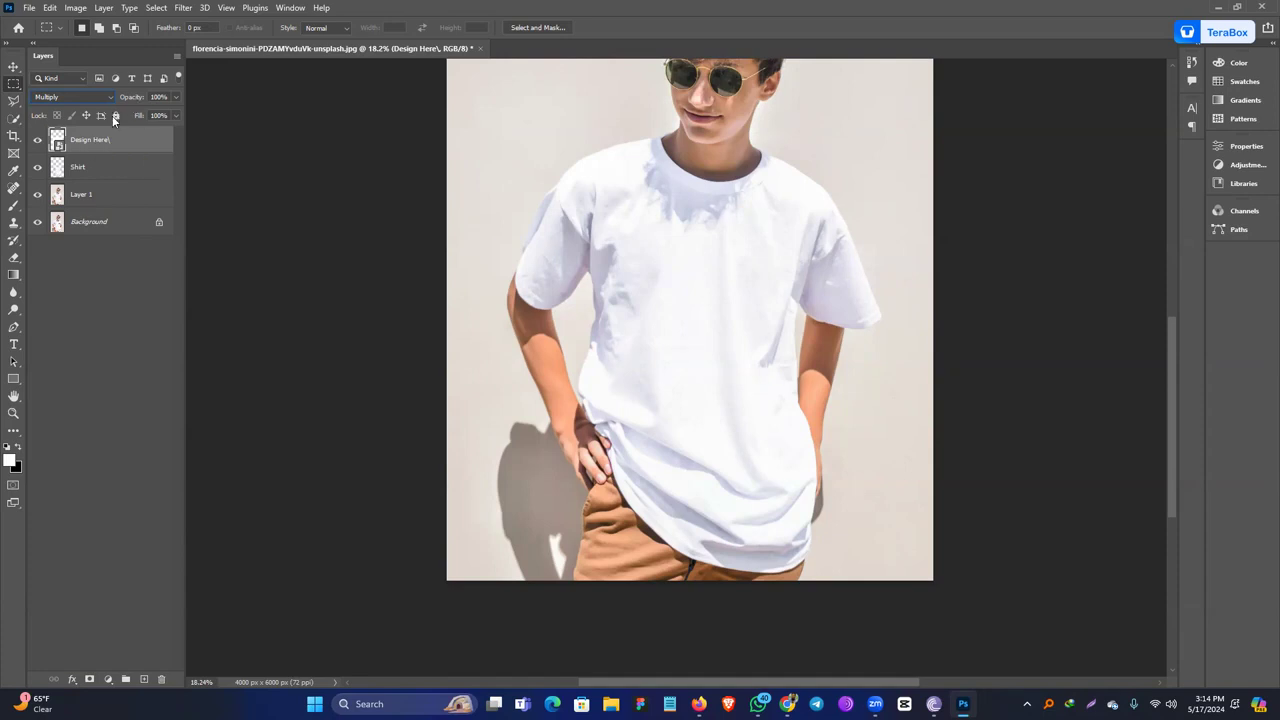
click(180, 14)
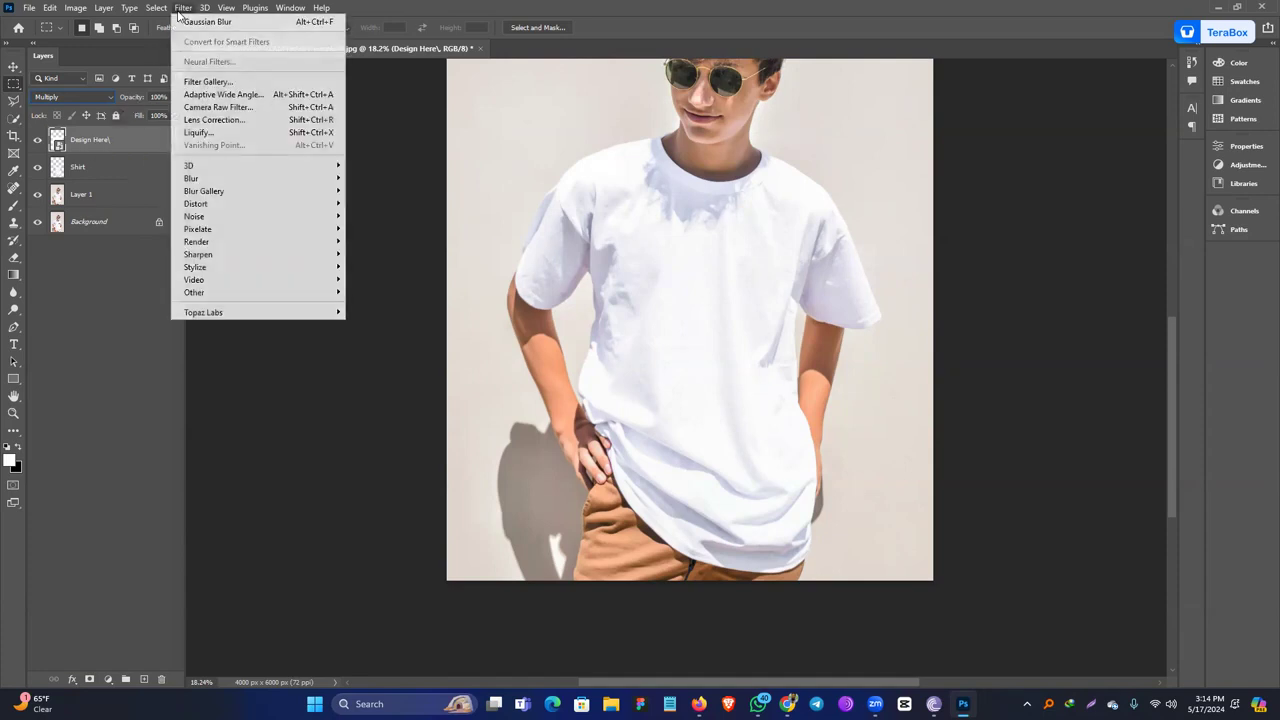
mouse_move(210, 204)
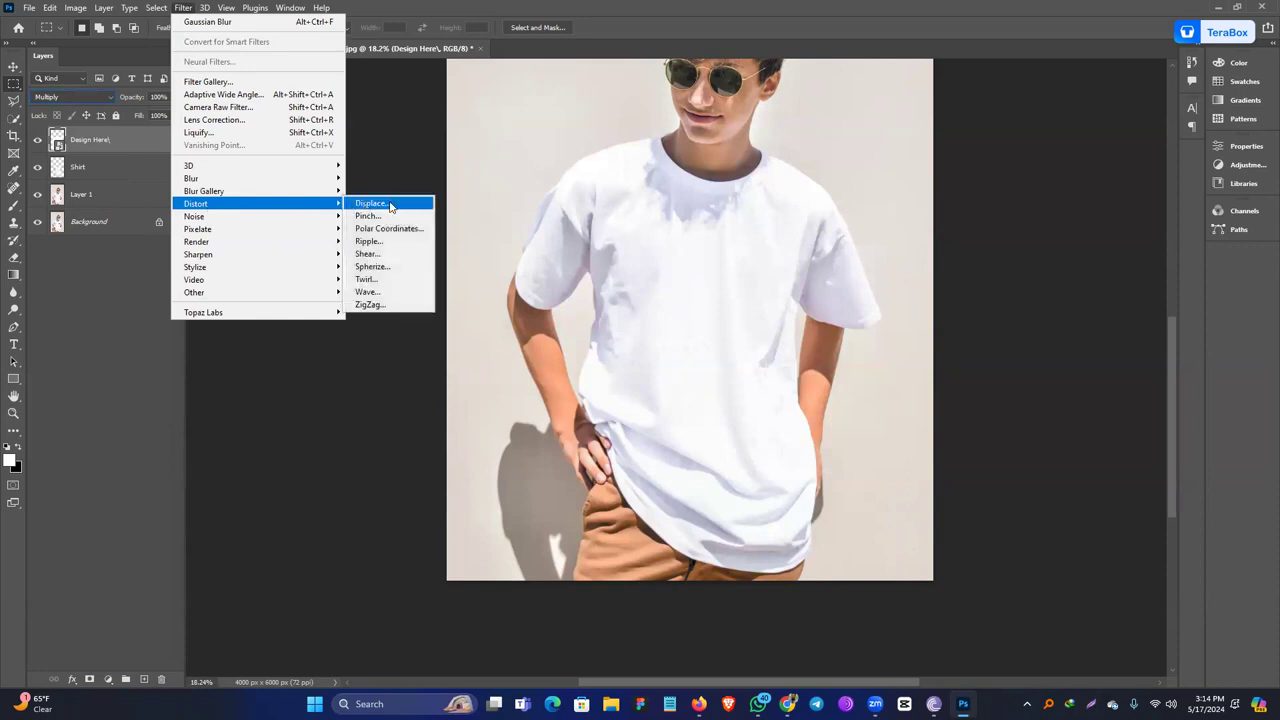
click(389, 205)
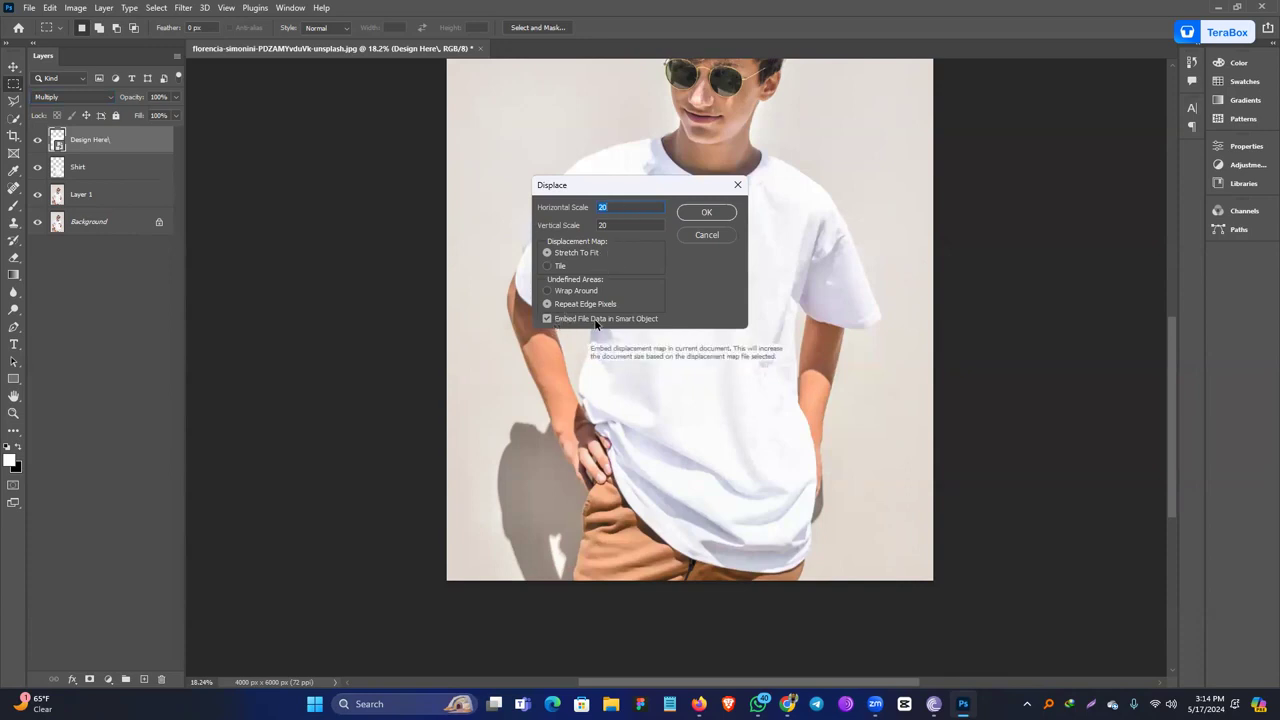
click(703, 213)
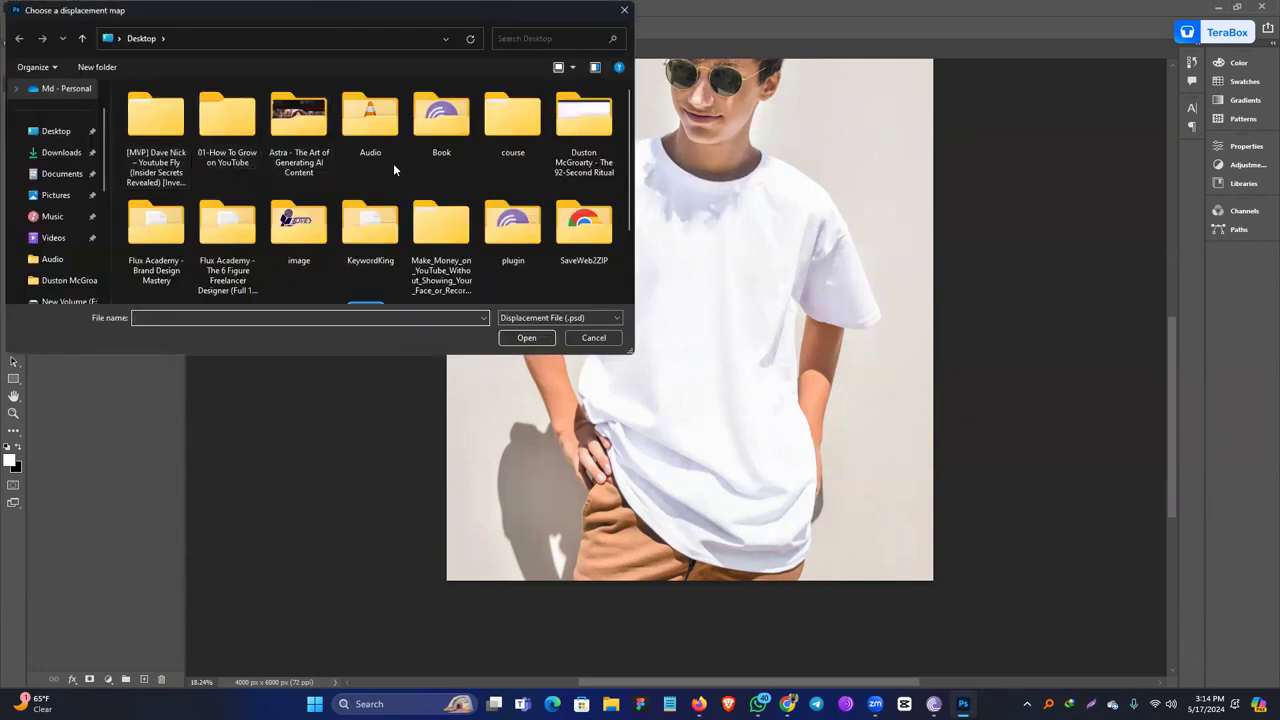
scroll(393, 165, down, 1)
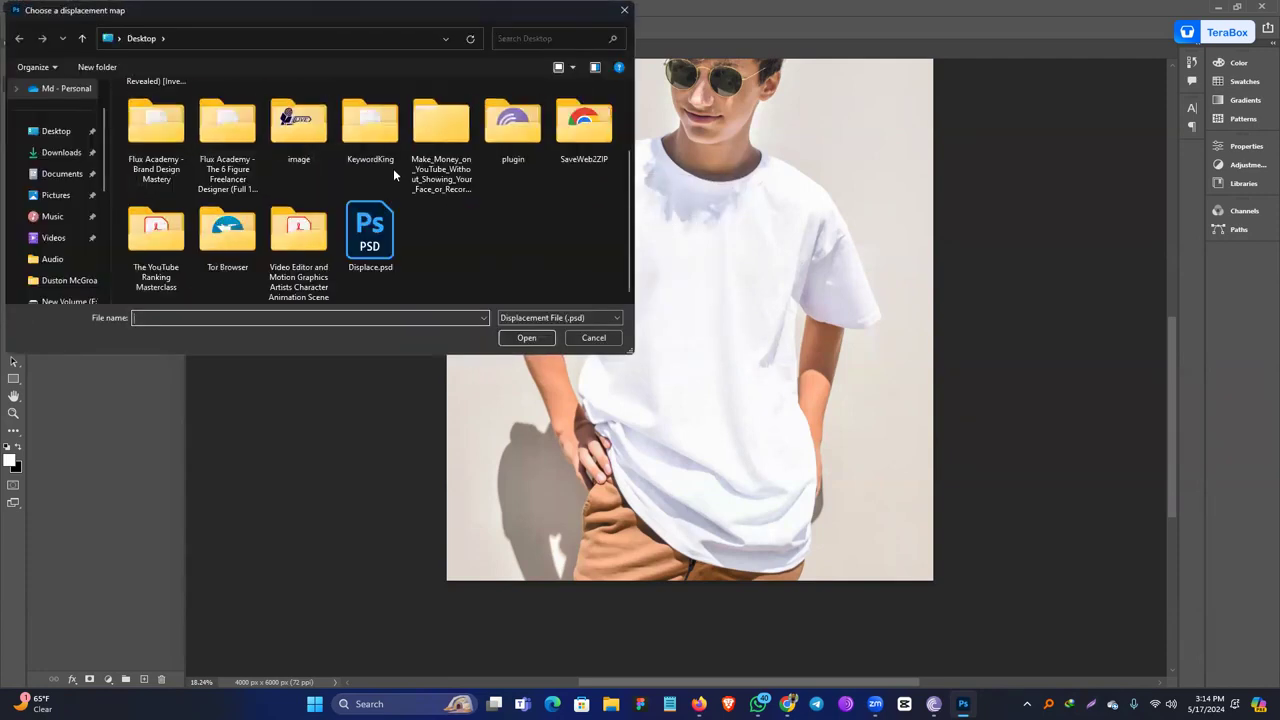
click(383, 228)
click(512, 337)
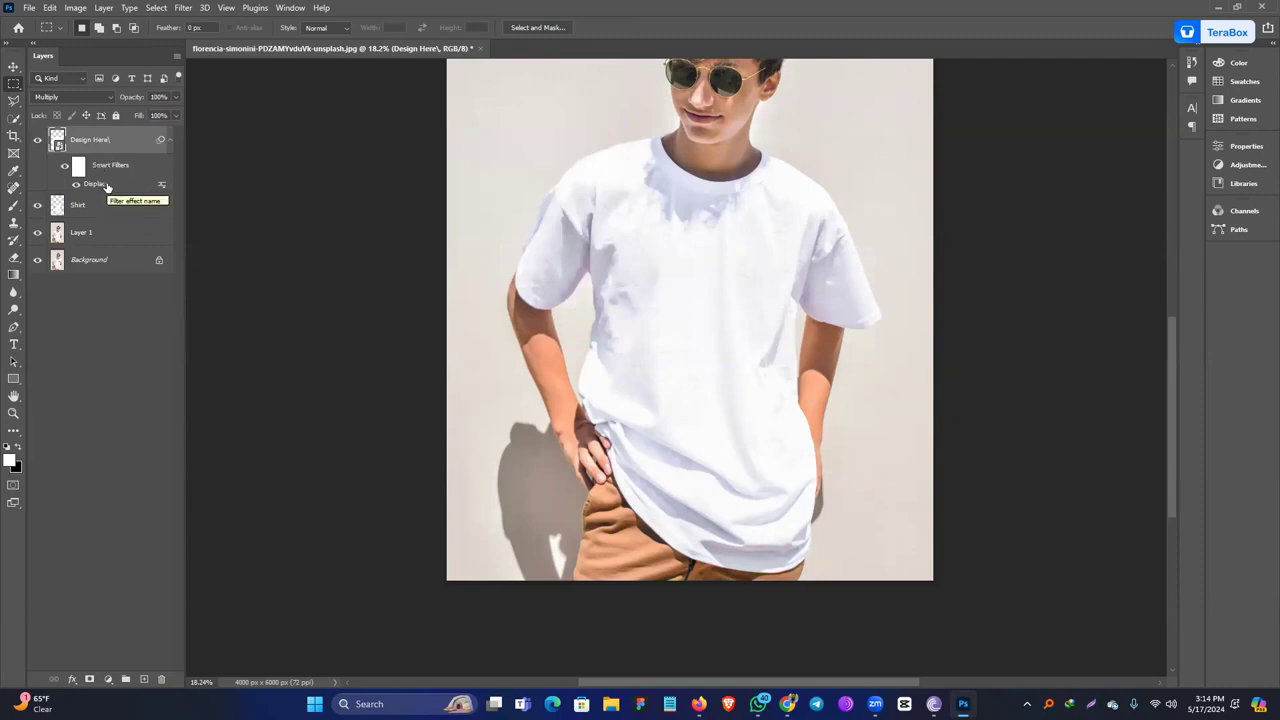
Open the contents of the design smart object and add the text "Shadow" on its white canvas.
double_click(58, 142)
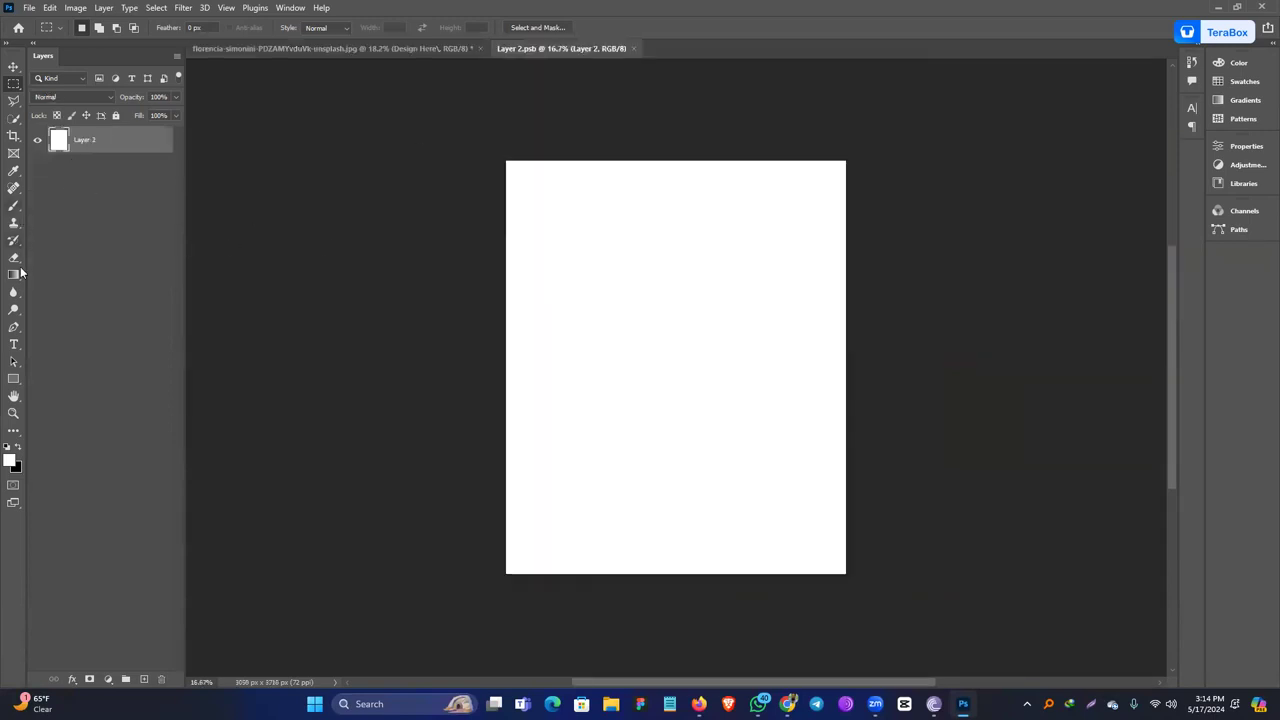
click(14, 345)
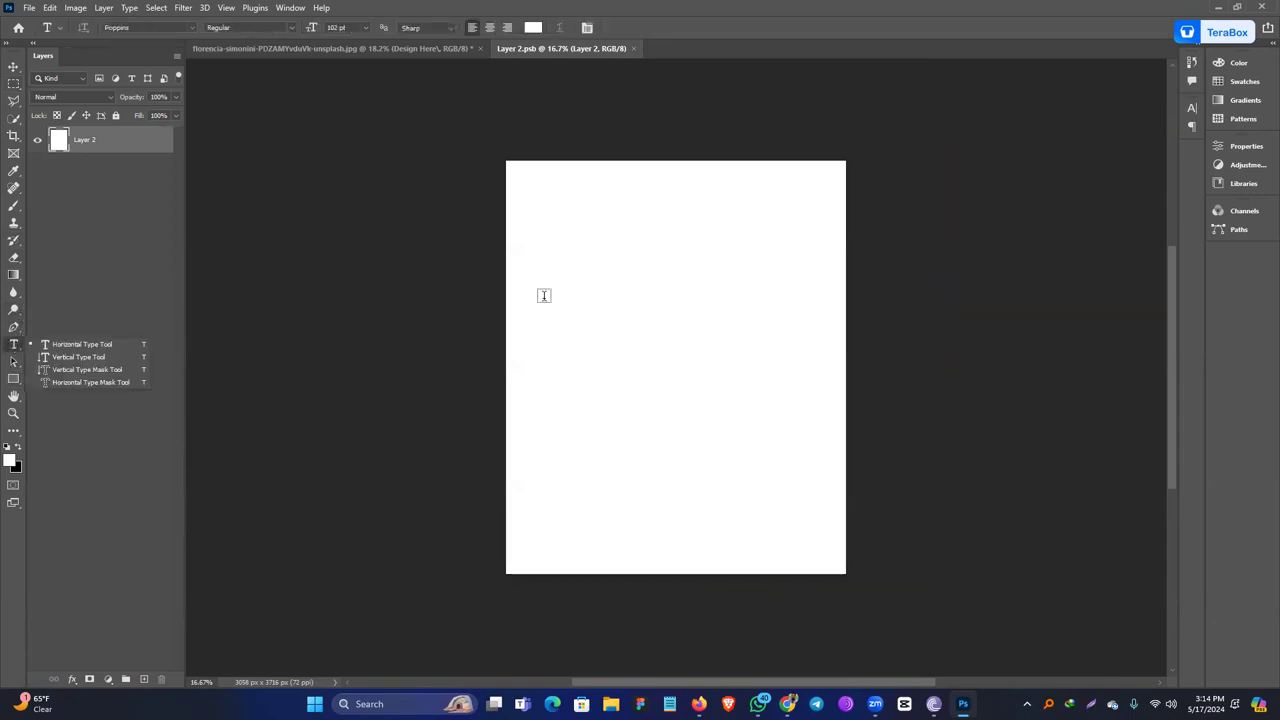
click(561, 341)
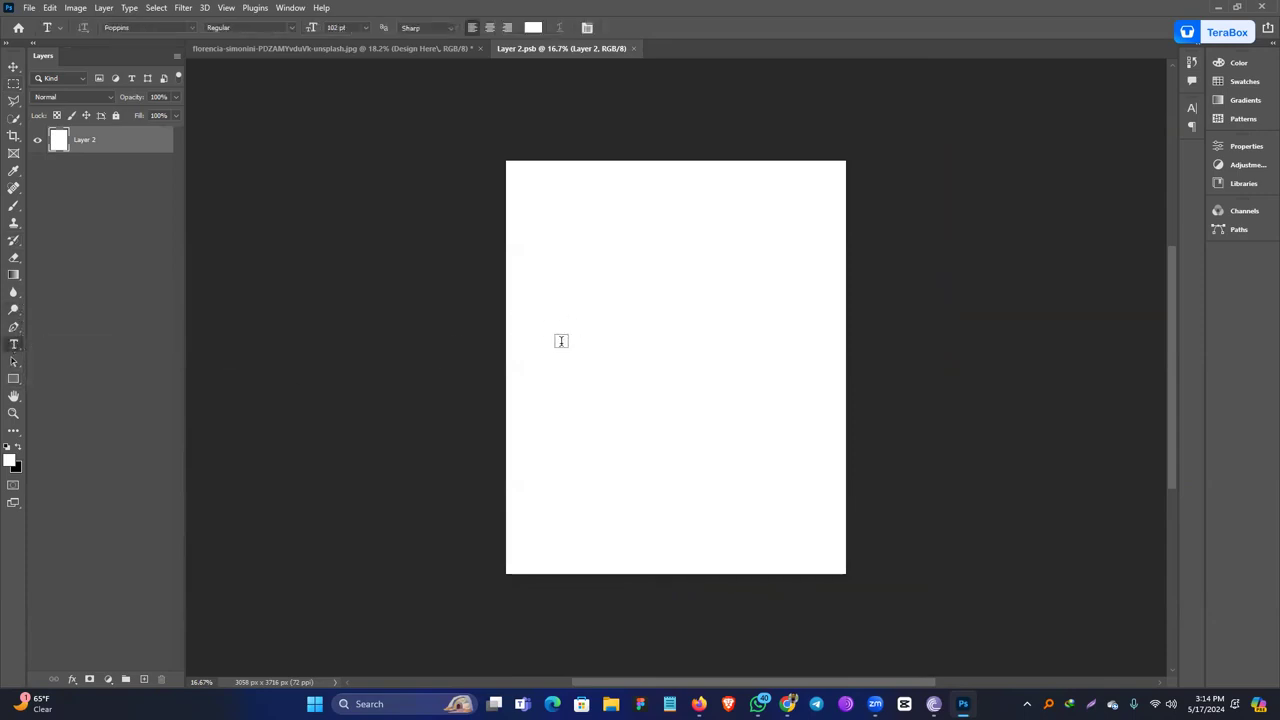
click(561, 341)
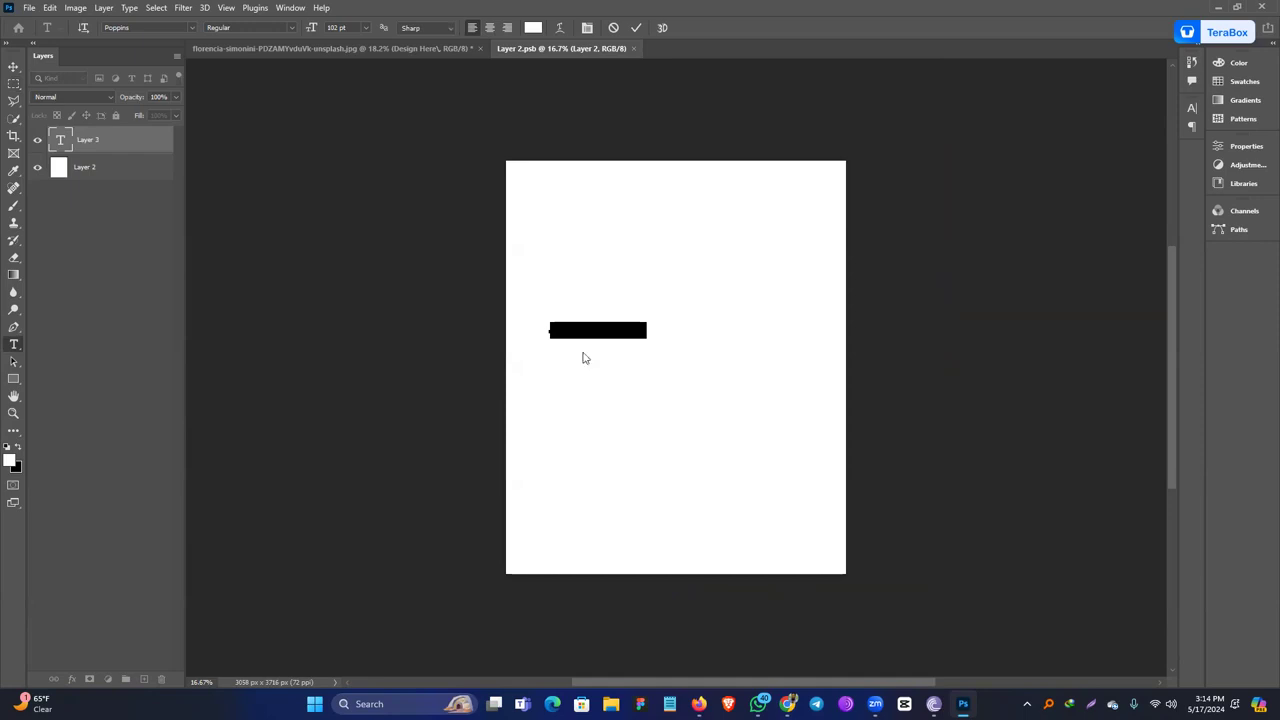
key(BackSpace)
text(Design)
Set the Shadow text's color to dark gray #484848 and its size to 336 pt.
key(ctrl+a)
key(ctrl+t)
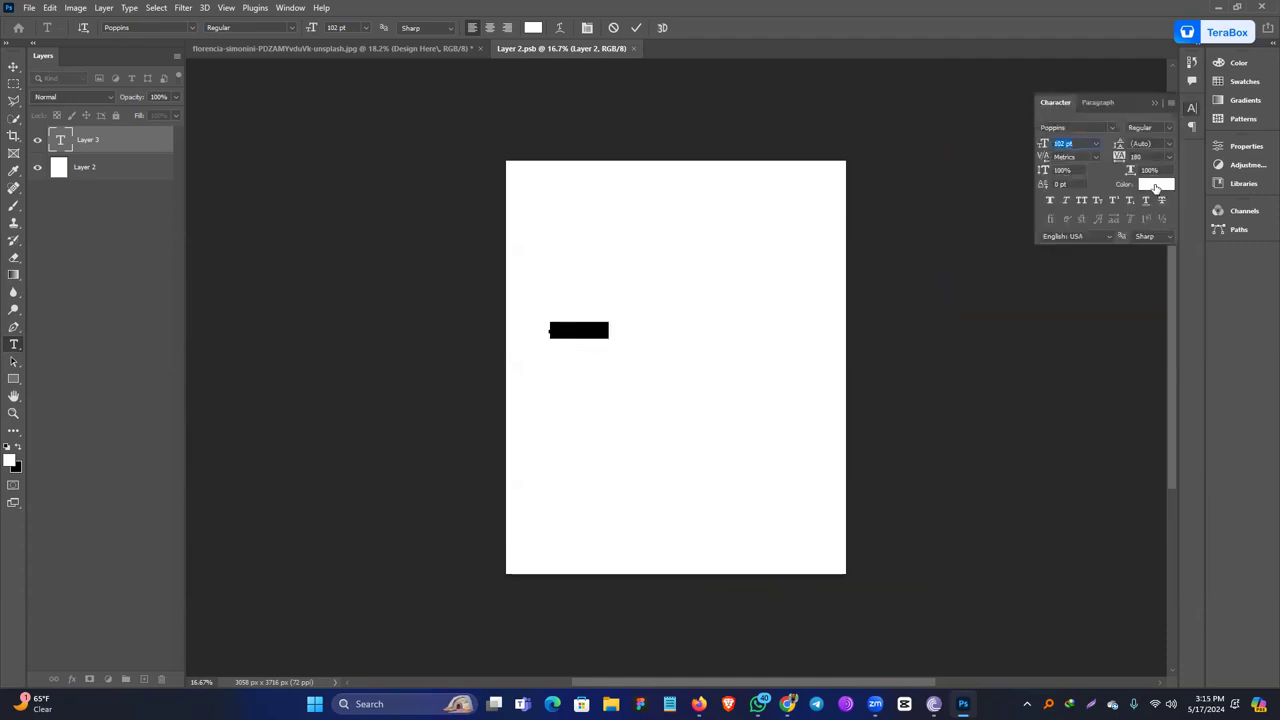
click(1156, 187)
drag(865, 271, 789, 302)
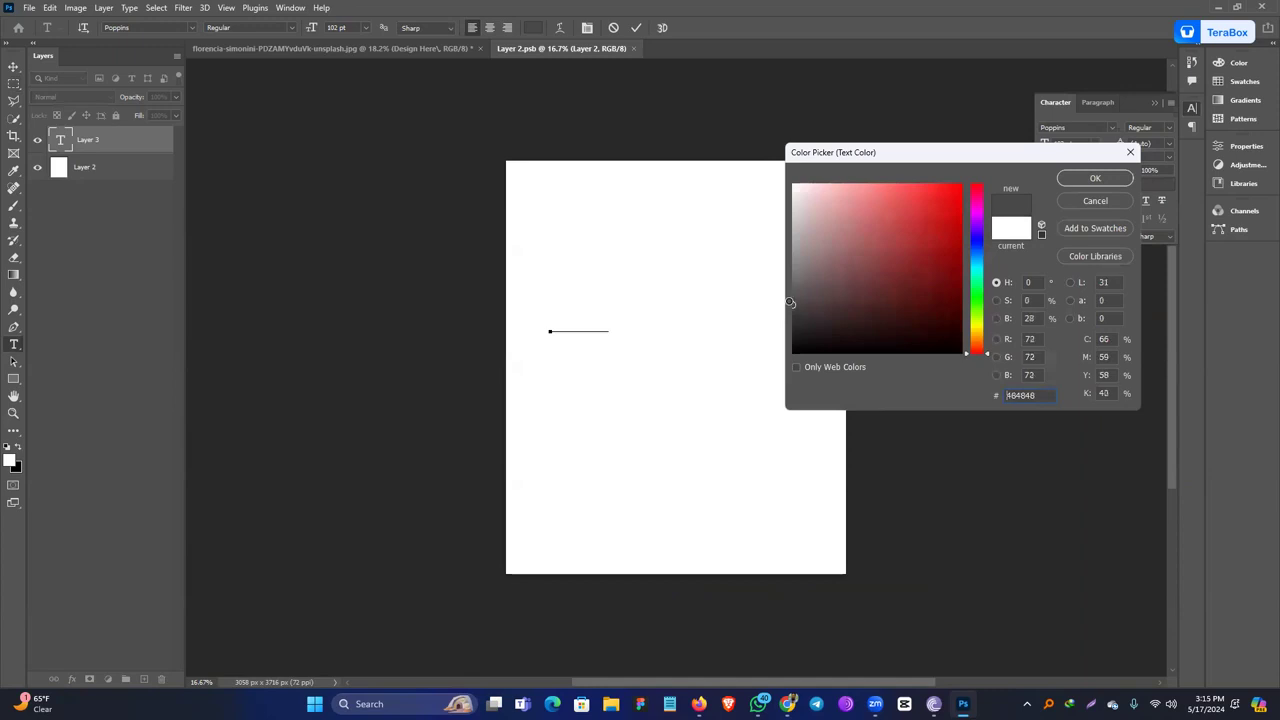
click(1095, 178)
drag(1045, 147, 1180, 148)
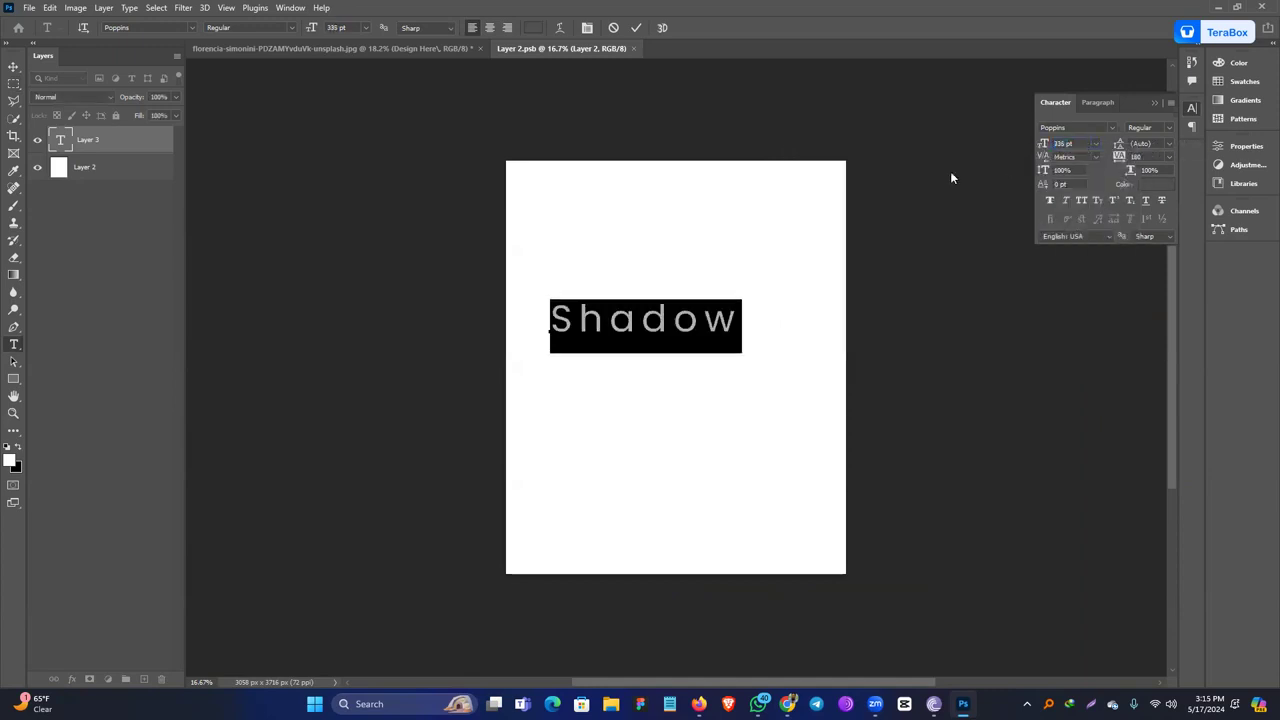
Style the Shadow text as Poppins Thin with faux bold and all caps, and set its tracking to 620.
drag(8, 72, 9, 72)
click(1169, 131)
click(1152, 137)
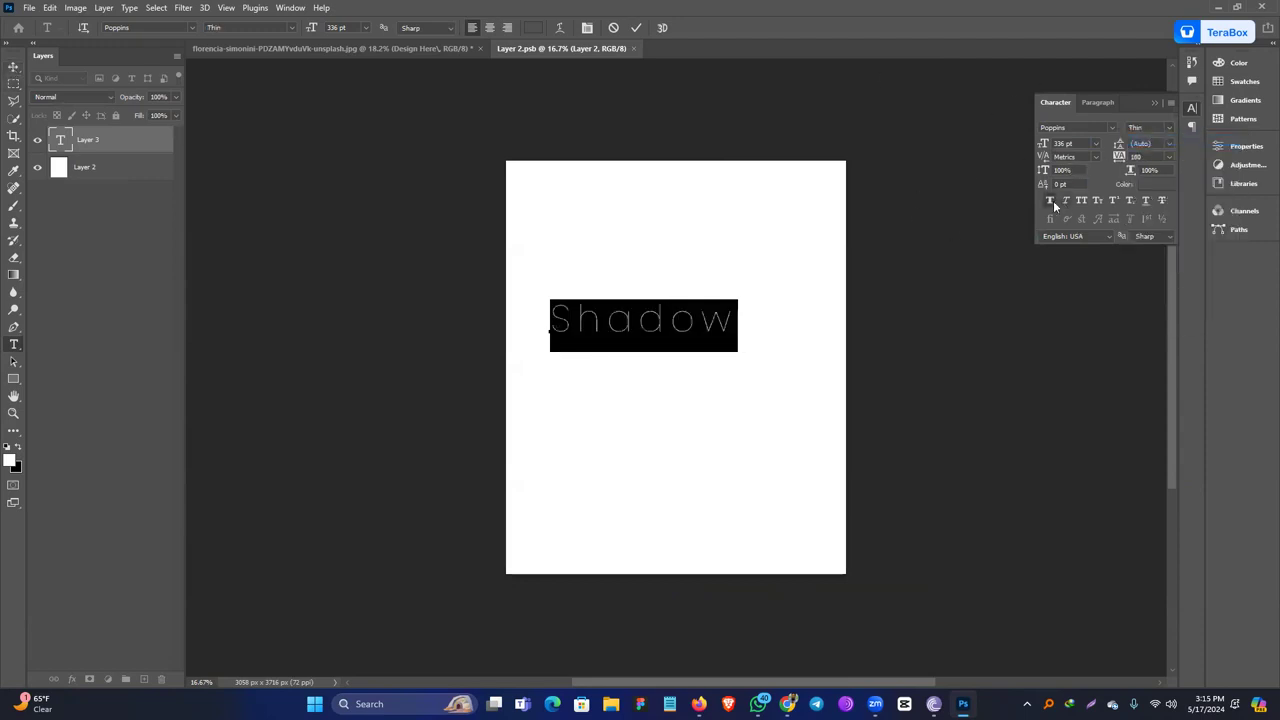
click(1097, 200)
click(1081, 200)
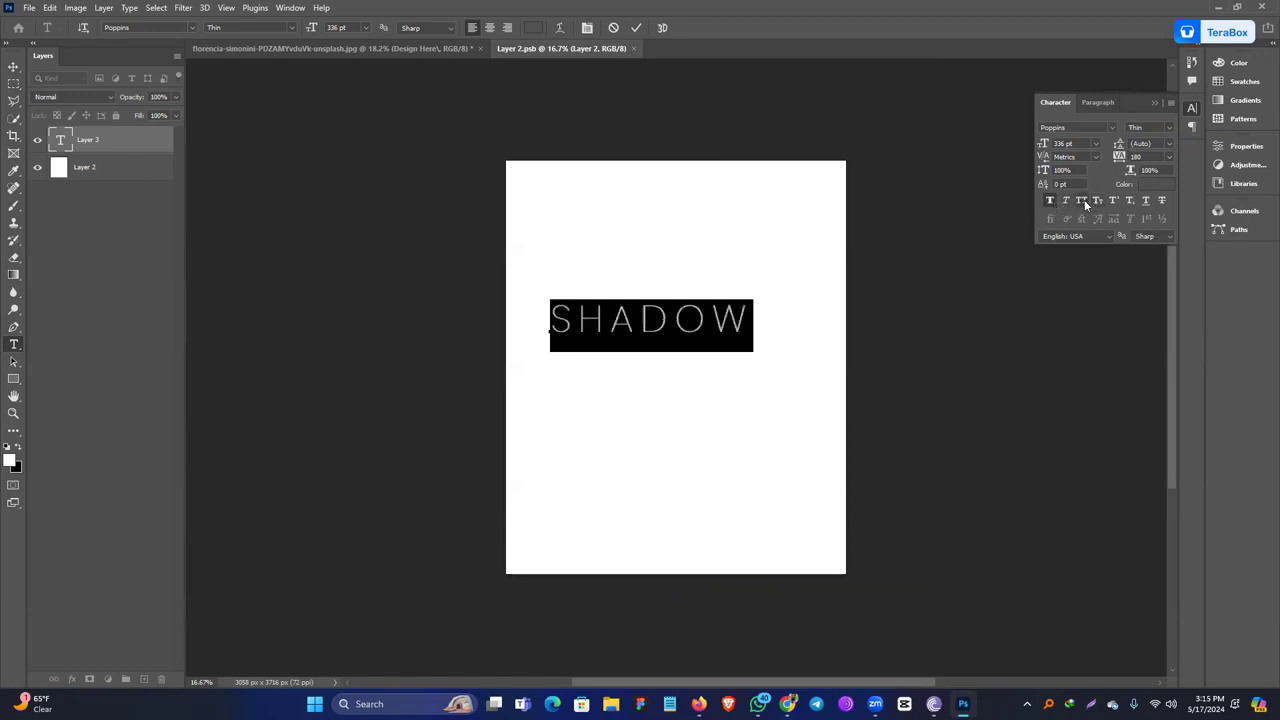
drag(1119, 157, 1133, 162)
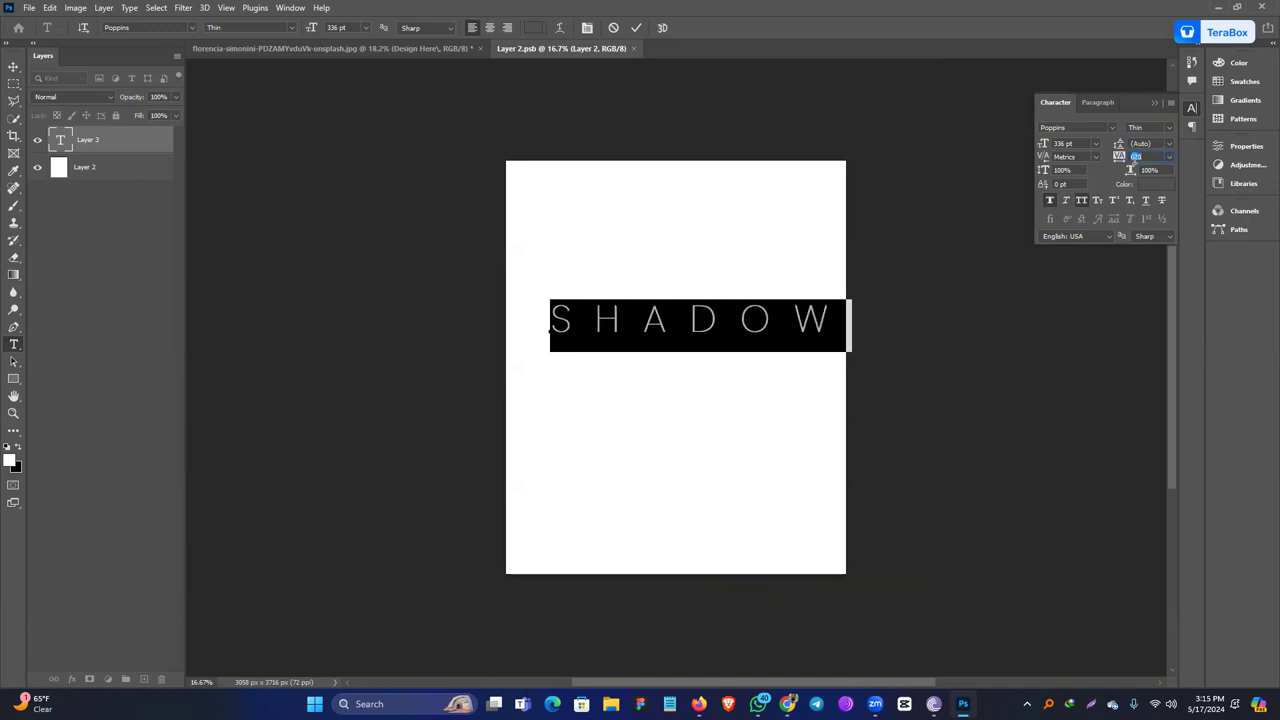
Move the Shadow text to the middle of the white canvas and save the smart object's contents.
click(14, 72)
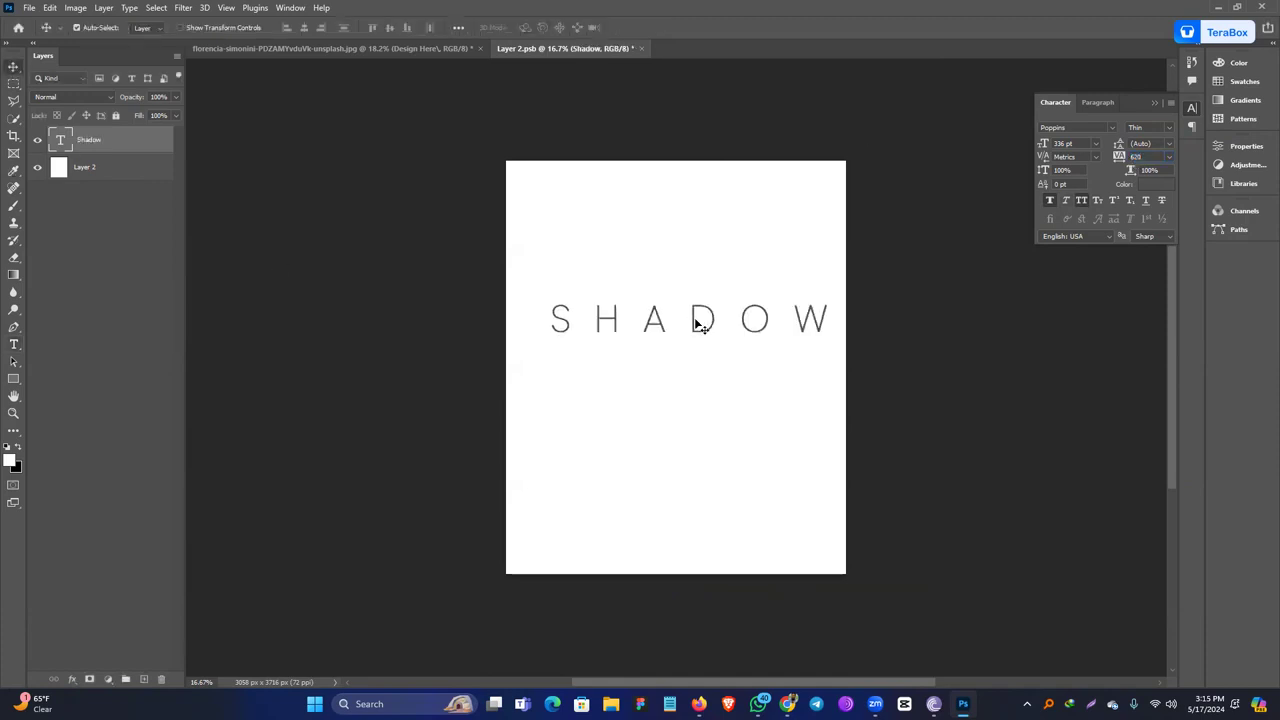
drag(698, 326, 680, 362)
key(ctrl)
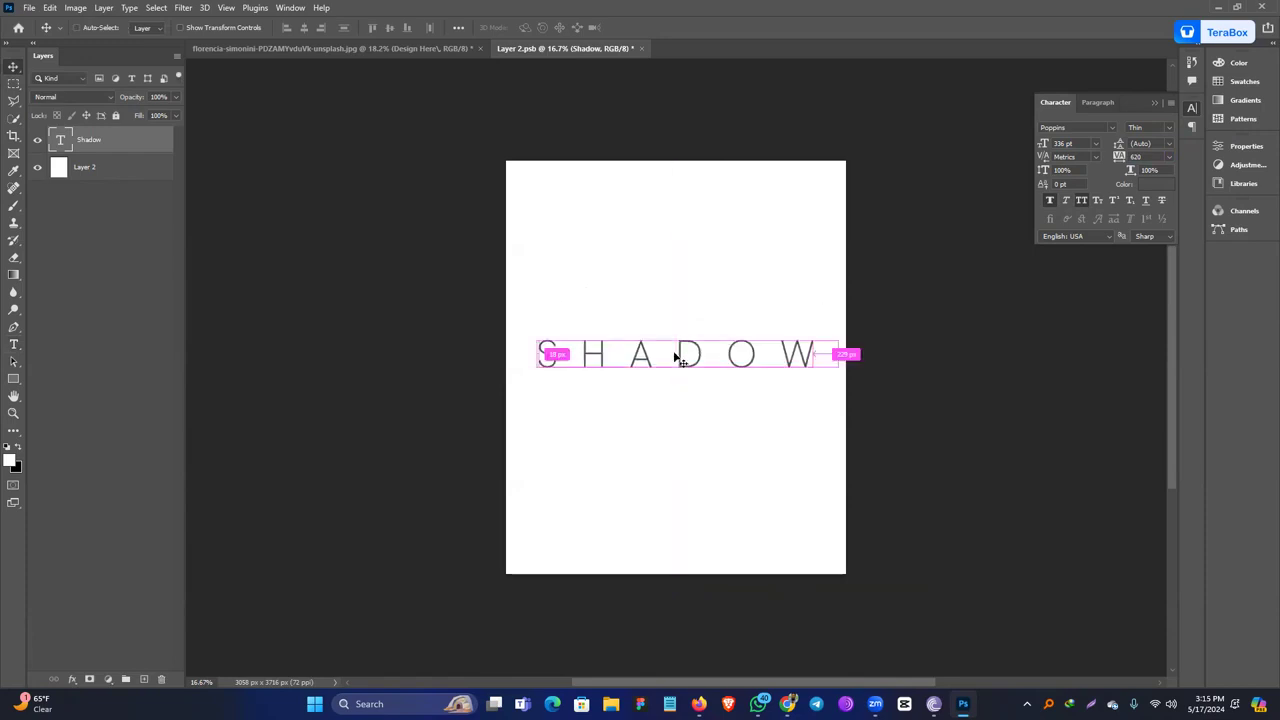
key(ctrl+s)
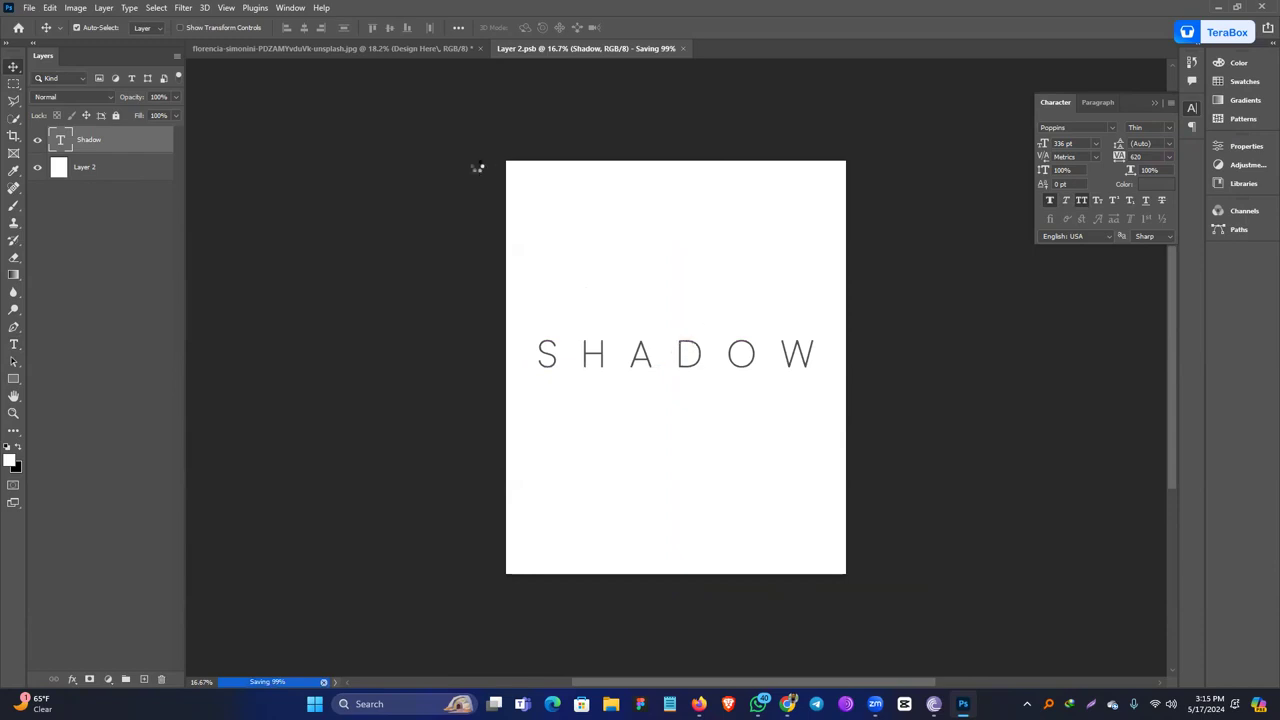
Return to the T-shirt photo and clip the design layer to the Shirt layer with a clipping mask.
click(369, 48)
key(ctrl)
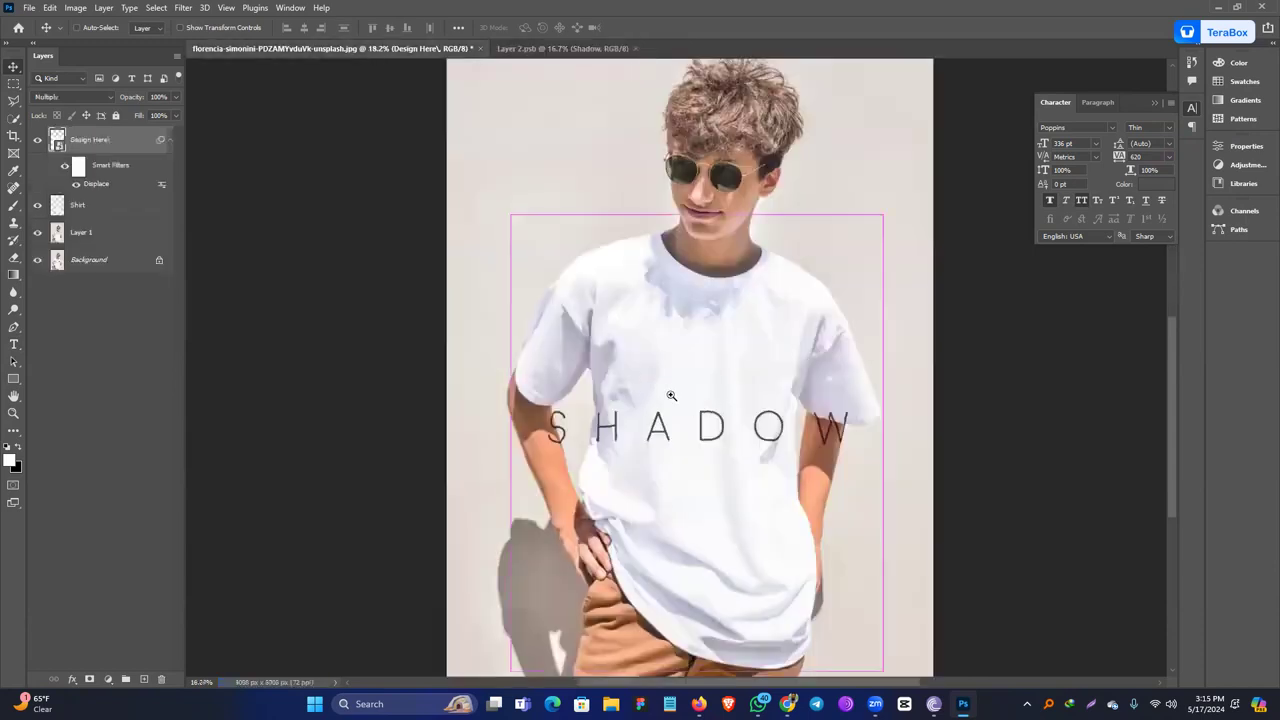
click(671, 396)
click(668, 398)
scroll(650, 405, down, 2)
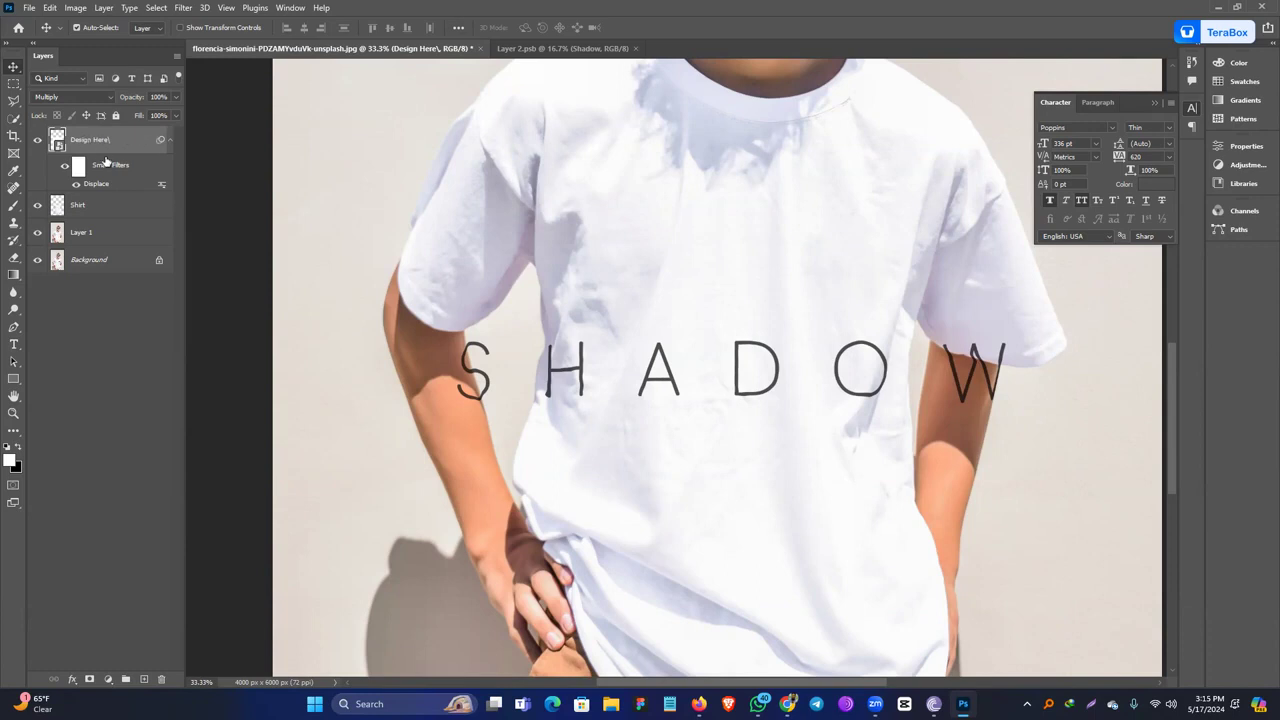
right_click(127, 137)
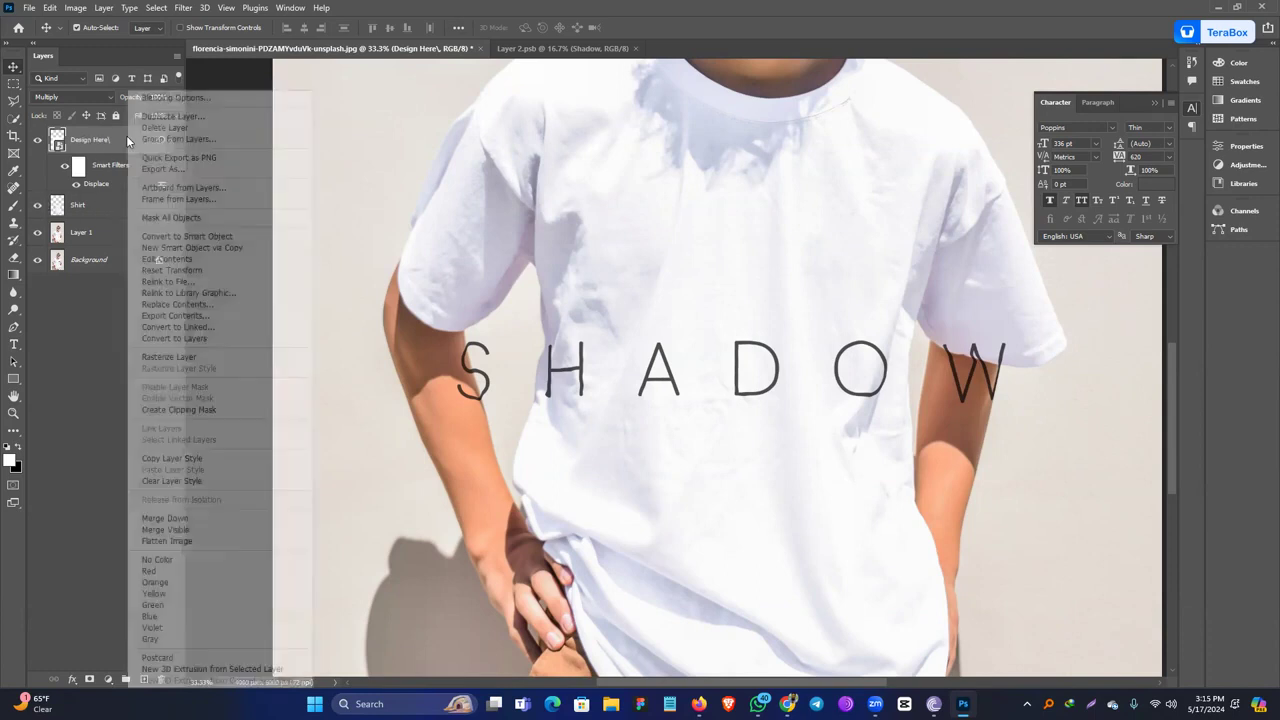
click(205, 410)
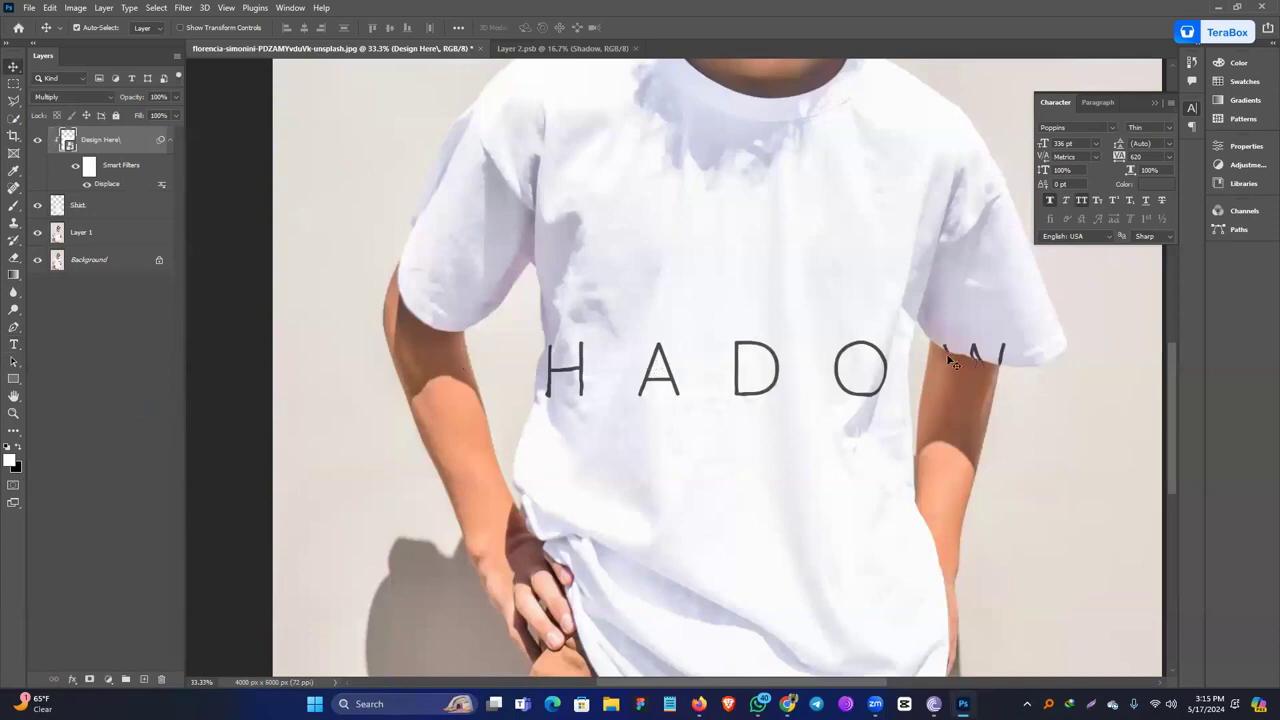
In the design smart object, scale the Shadow text down to about 1237 px wide, move it to the canvas's upper part and save.
click(560, 50)
key(ctrl)
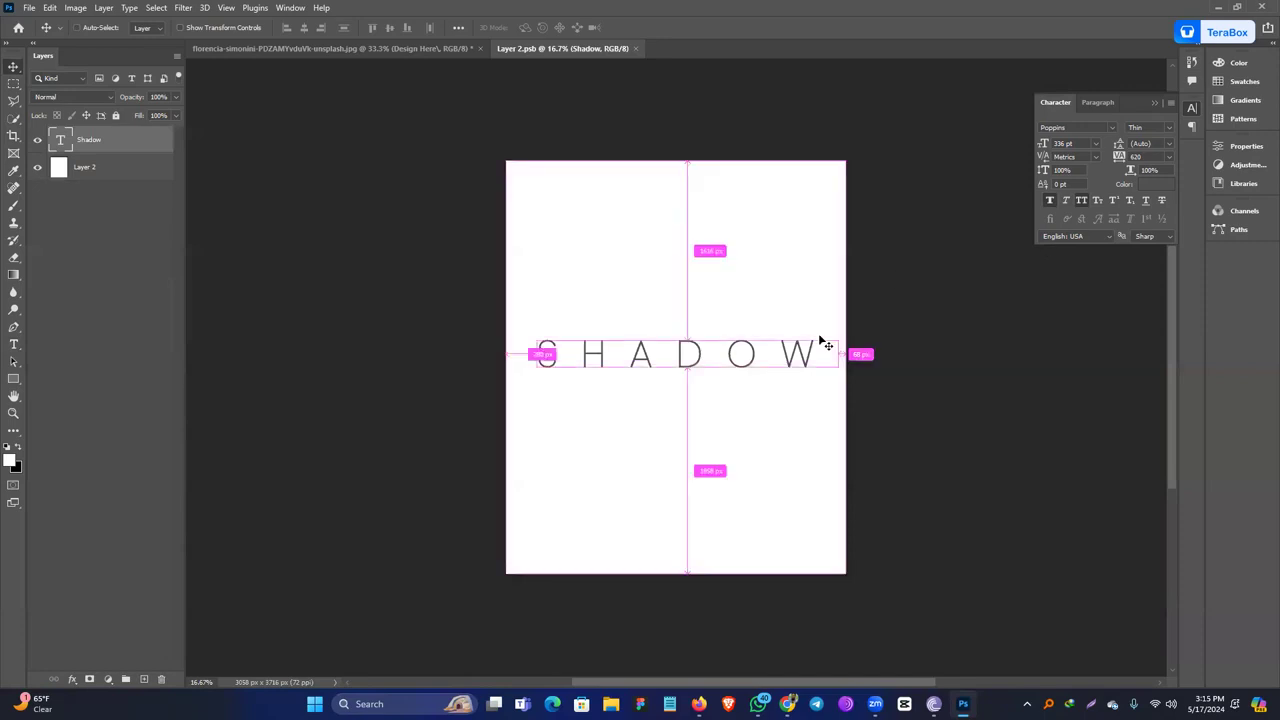
key(ctrl+t)
drag(833, 385, 754, 363)
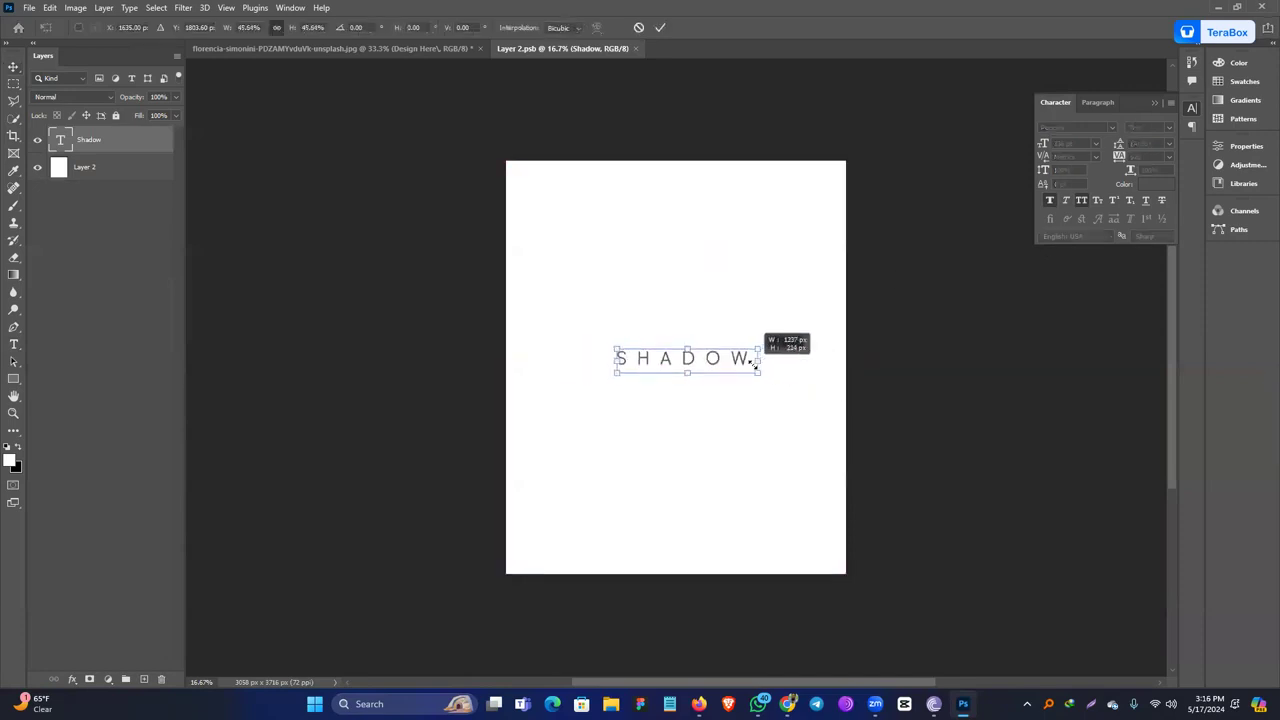
drag(709, 312, 709, 289)
key(Return)
key(ctrl+s)
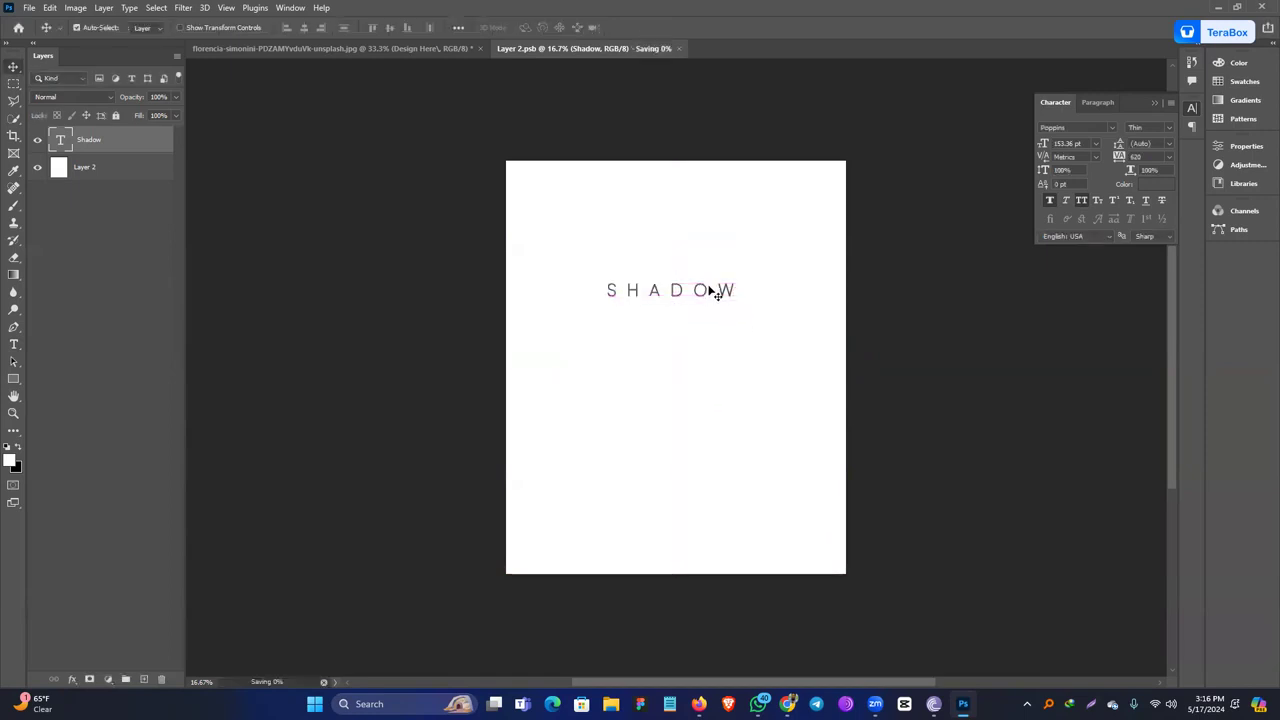
Return to the T-shirt photo and examine up close how the Shadow lettering follows the fabric.
click(398, 48)
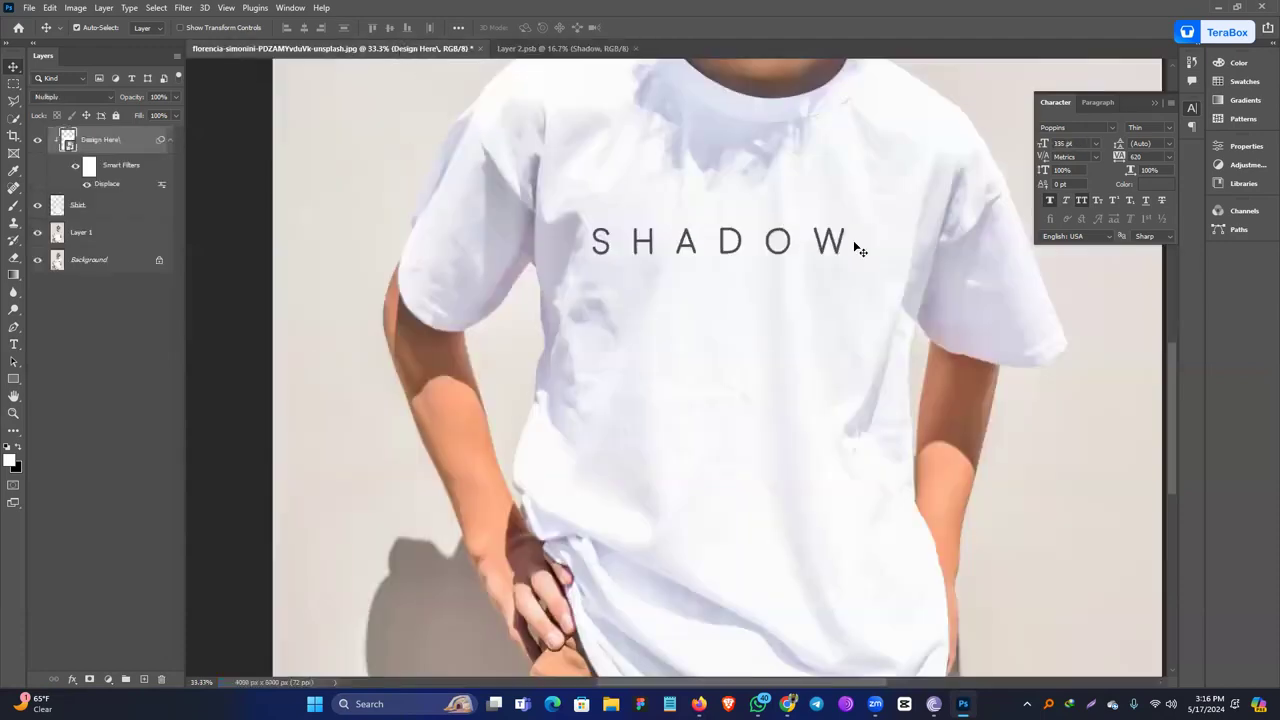
drag(766, 209, 960, 309)
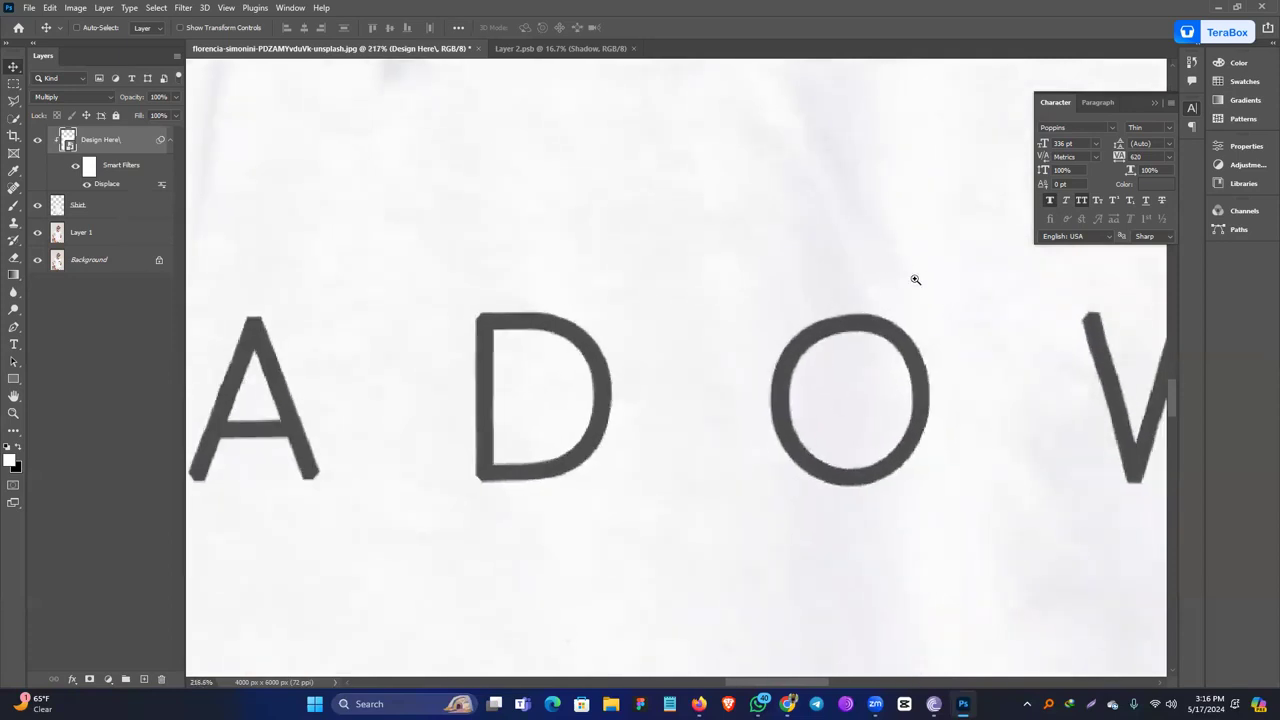
drag(798, 320, 748, 307)
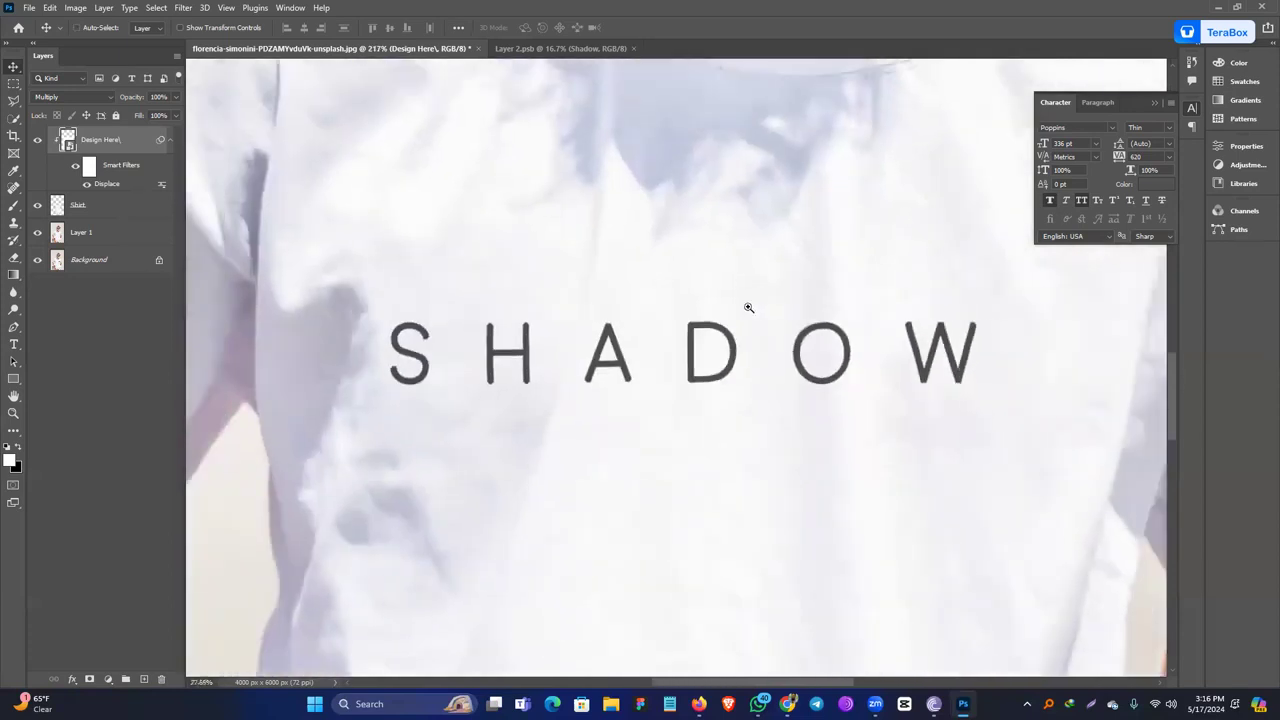
drag(800, 349, 715, 318)
Hide the Shadow text in the design smart object and embed the portrait JPG of the bearded man from the Desktop.
click(573, 50)
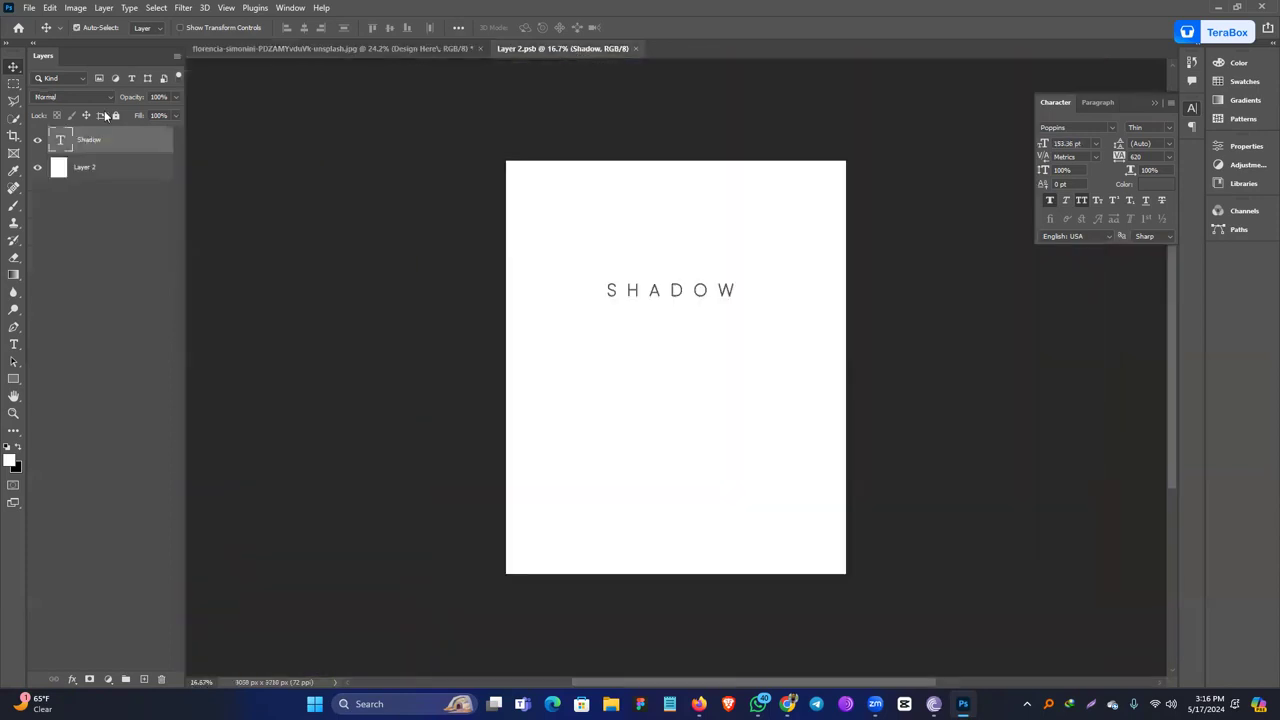
click(37, 140)
click(29, 7)
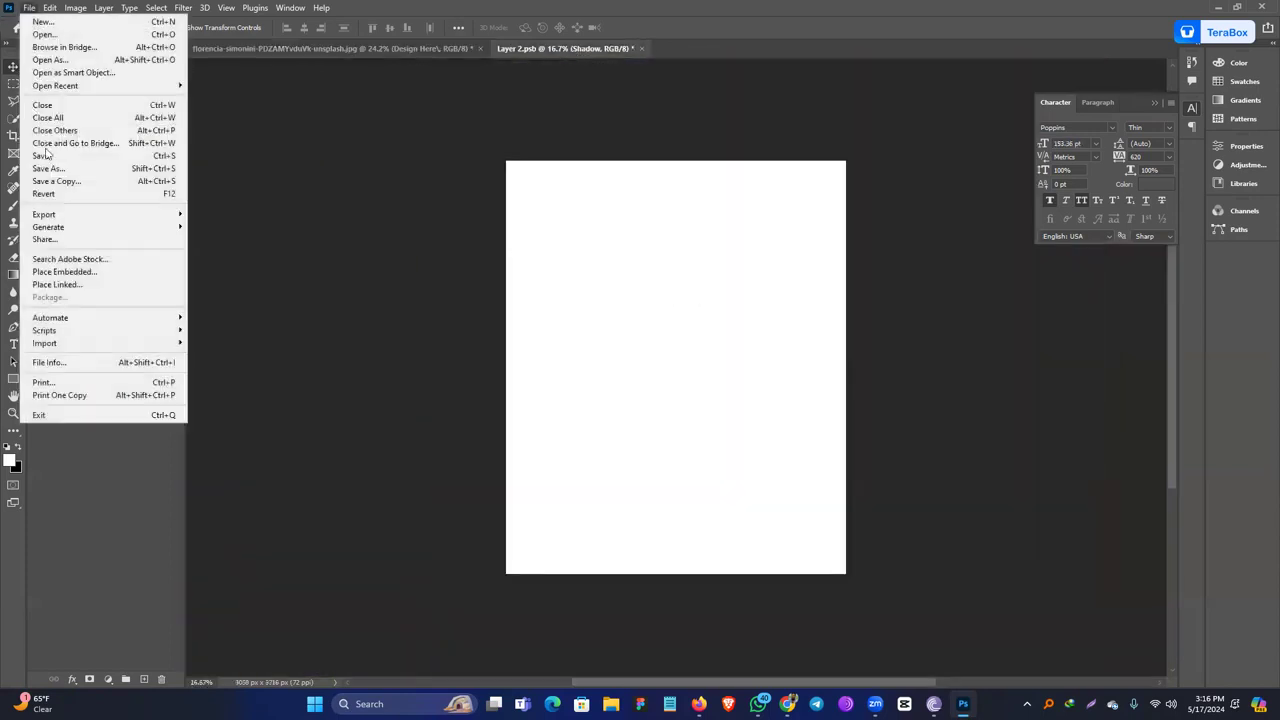
click(62, 272)
scroll(402, 236, down, 3)
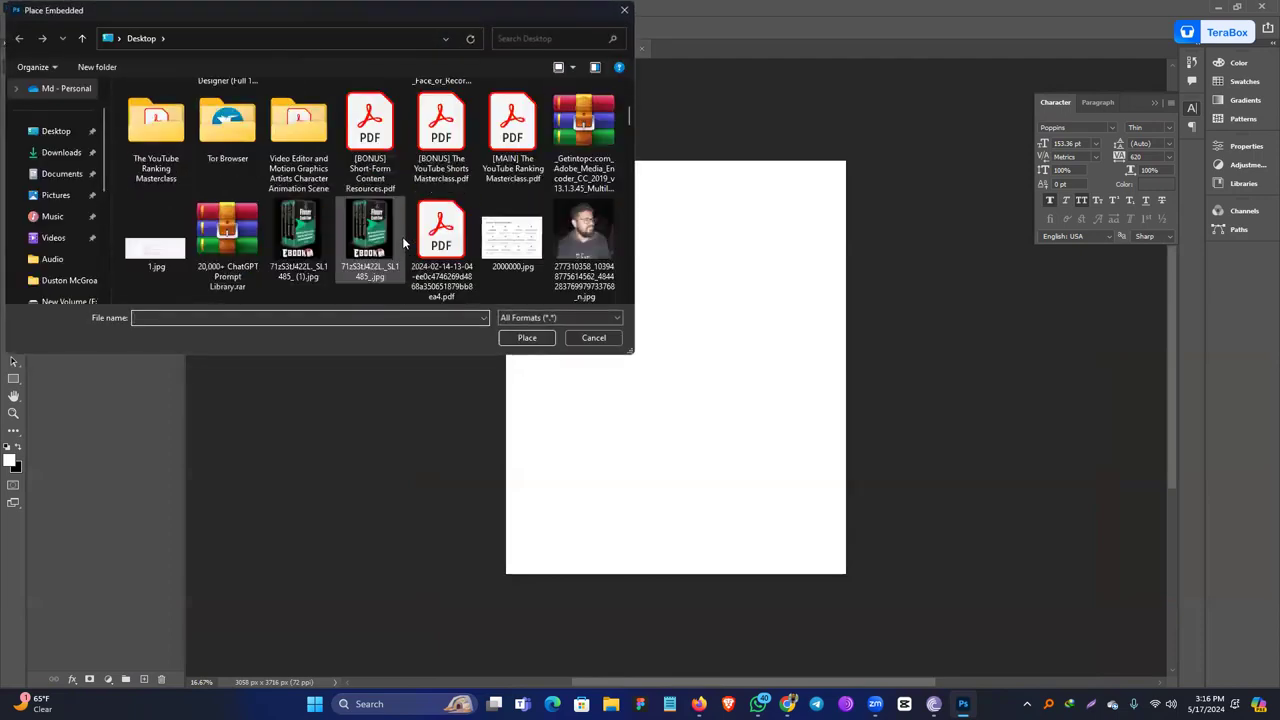
double_click(556, 238)
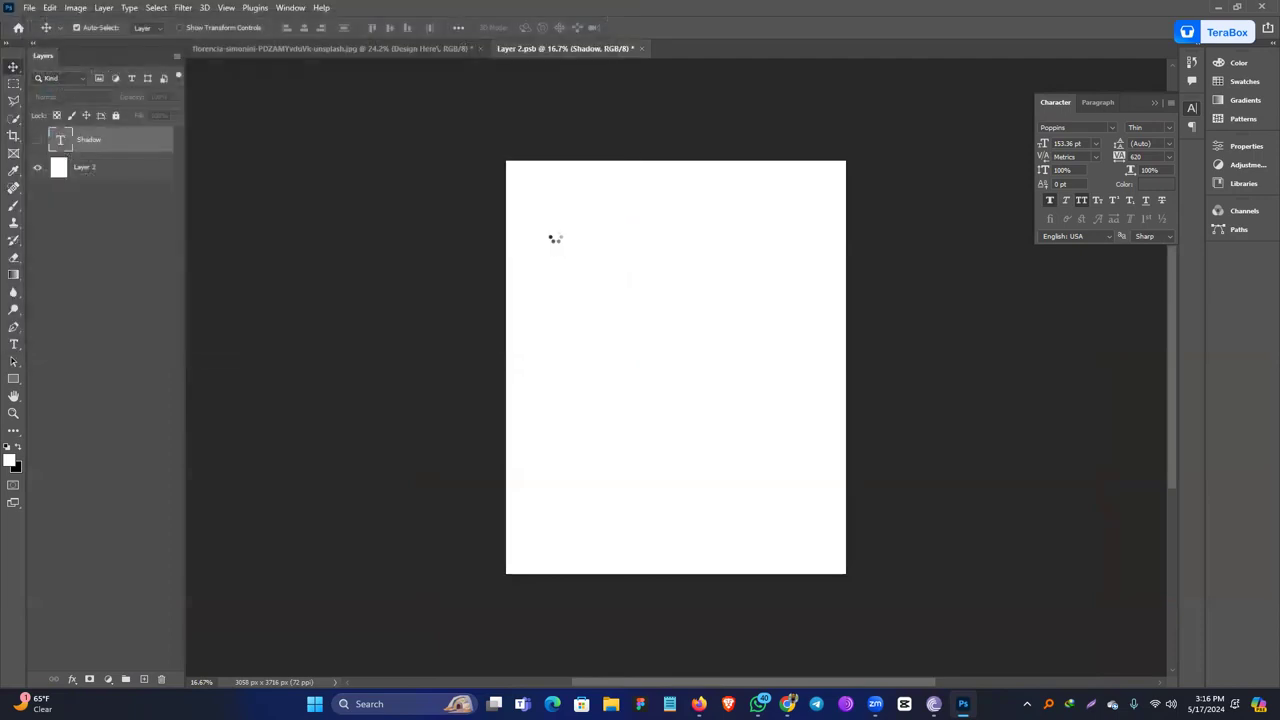
Enlarge the placed portrait to about 233%, move it slightly up the canvas, save, and return to the T-shirt photo.
drag(723, 419, 793, 497)
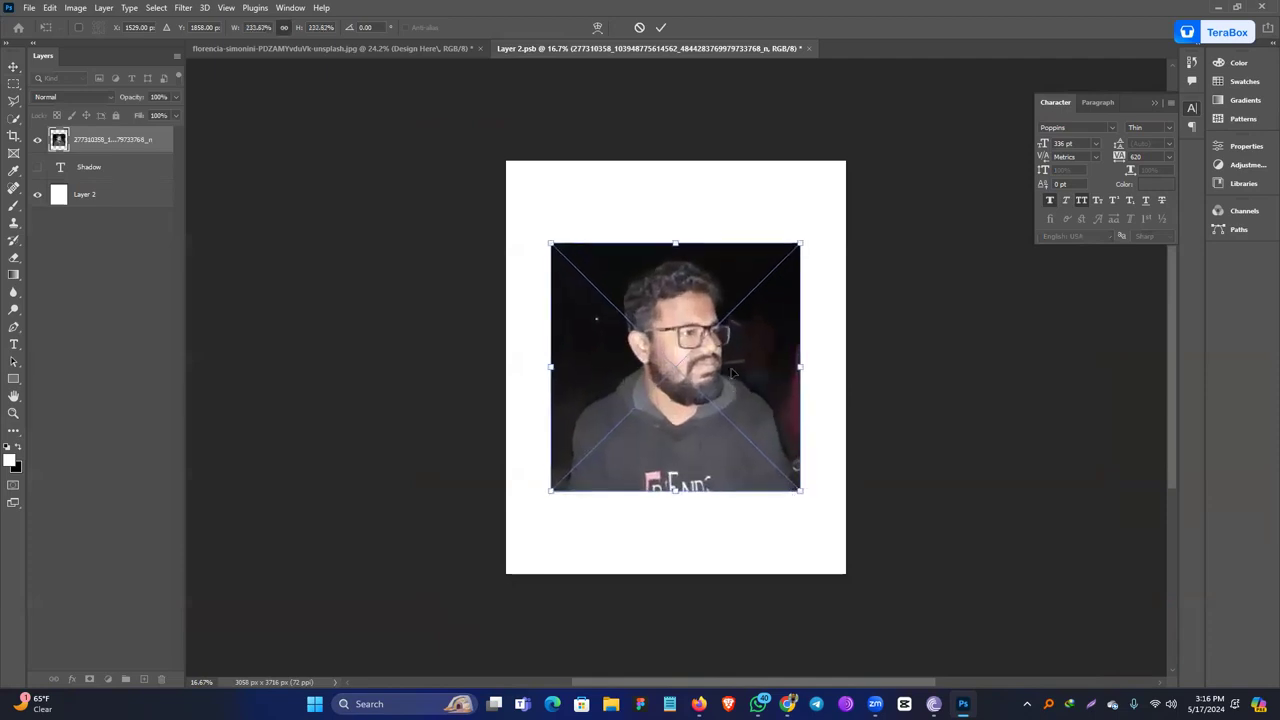
drag(734, 374, 735, 342)
key(Return)
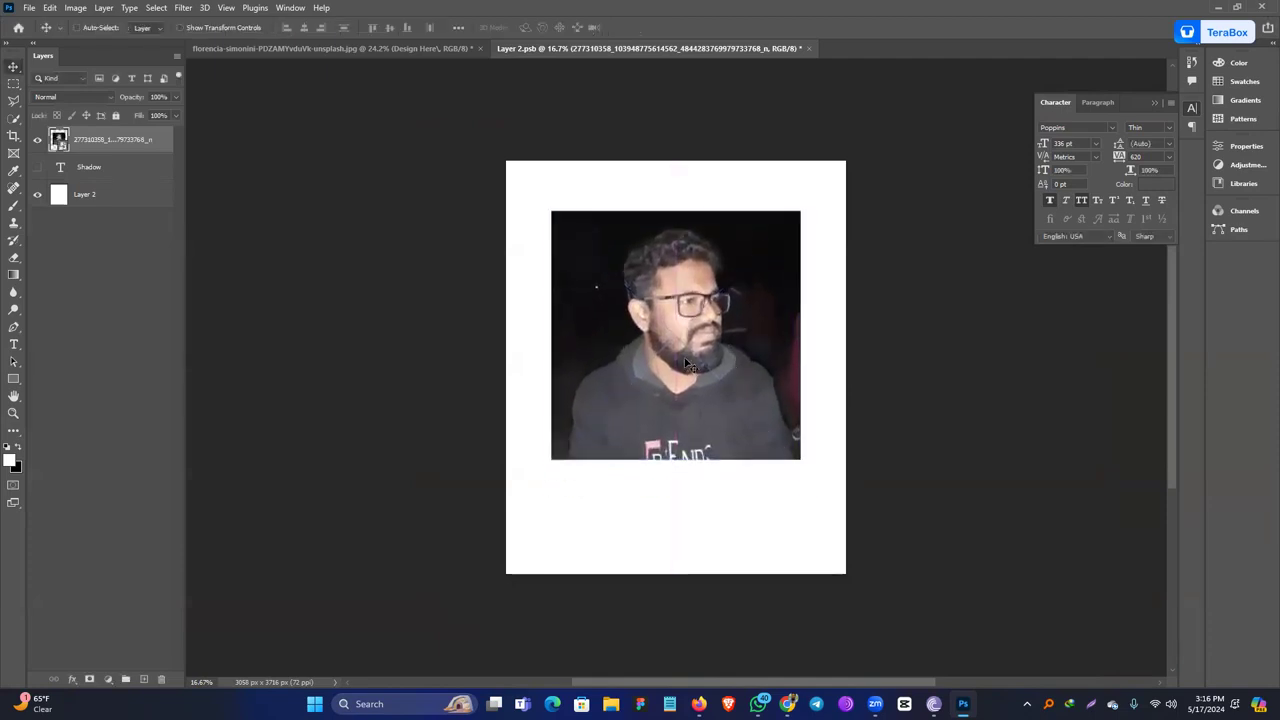
key(ctrl+s)
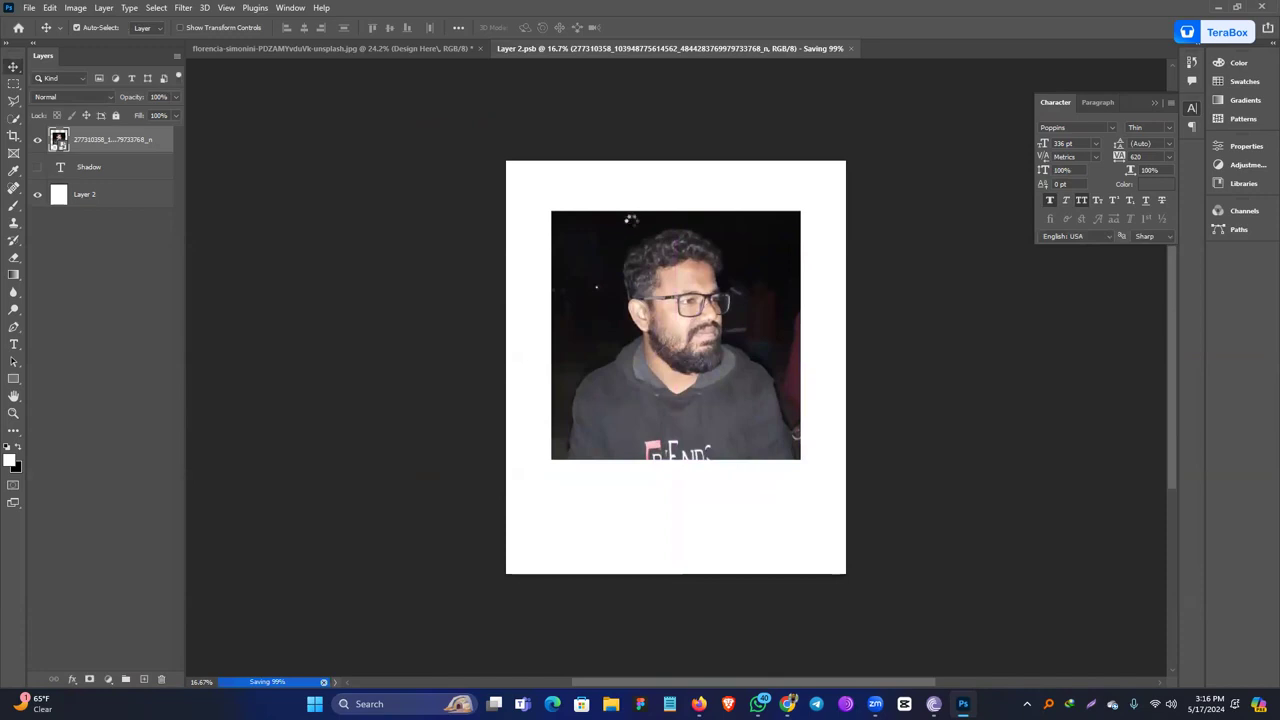
click(392, 50)
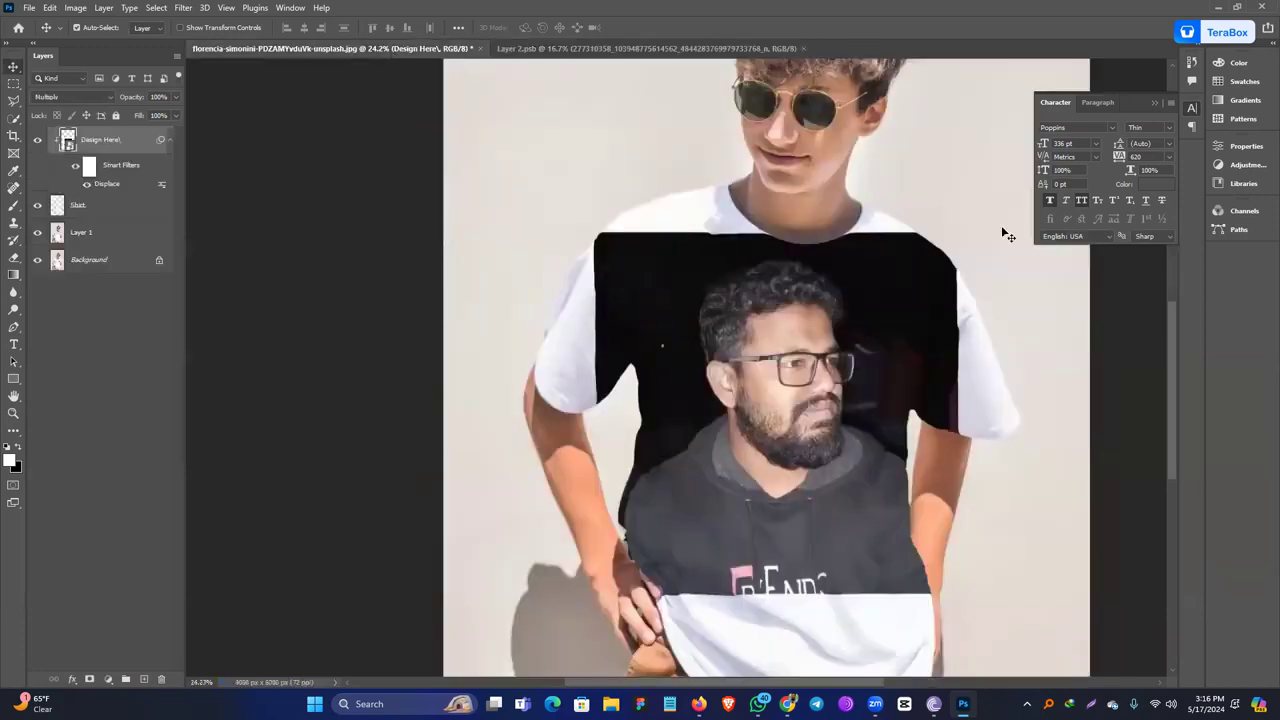
Back in the smart object, select the portrait's subject automatically and invert the selection to the background.
click(630, 48)
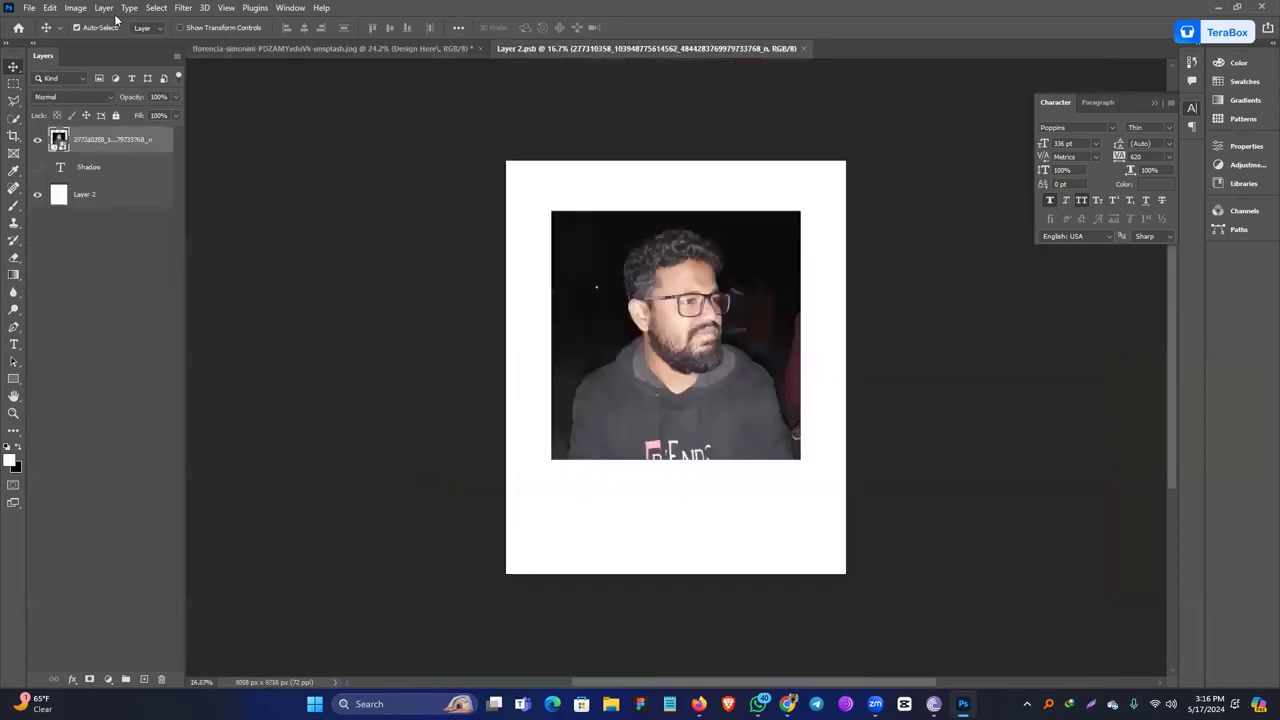
click(152, 8)
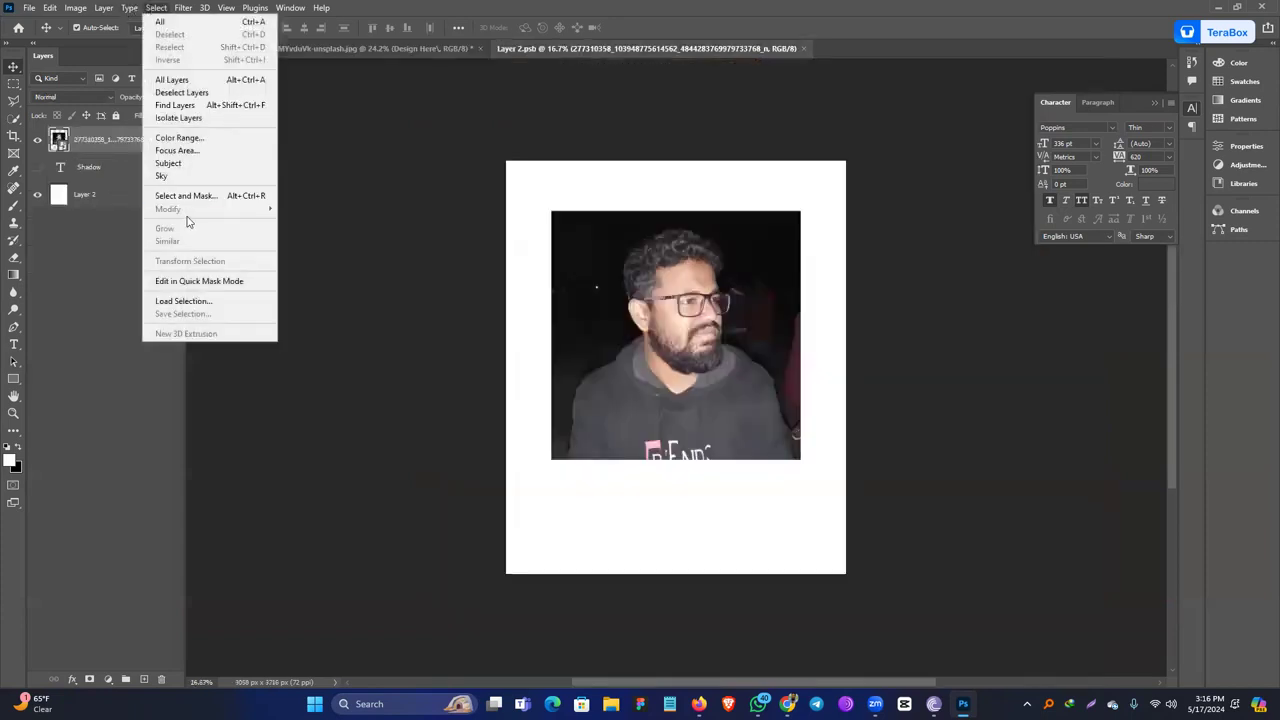
click(170, 162)
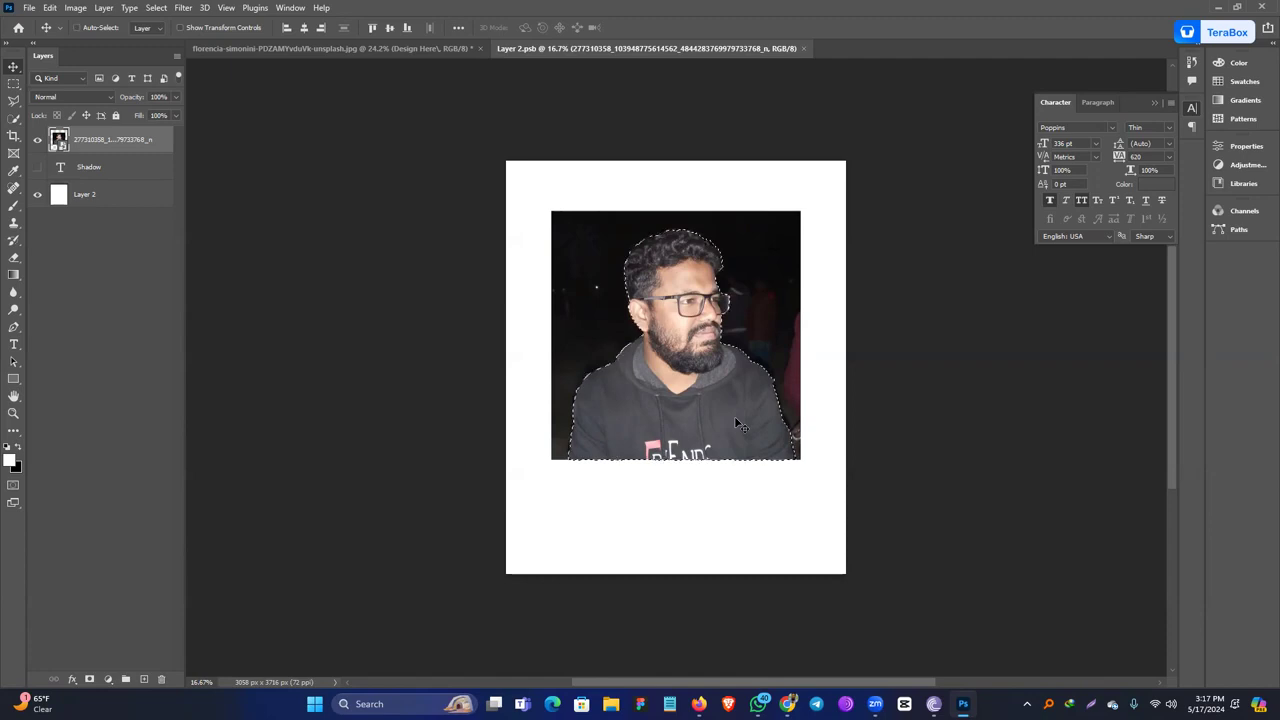
key(ctrl+shift+i)
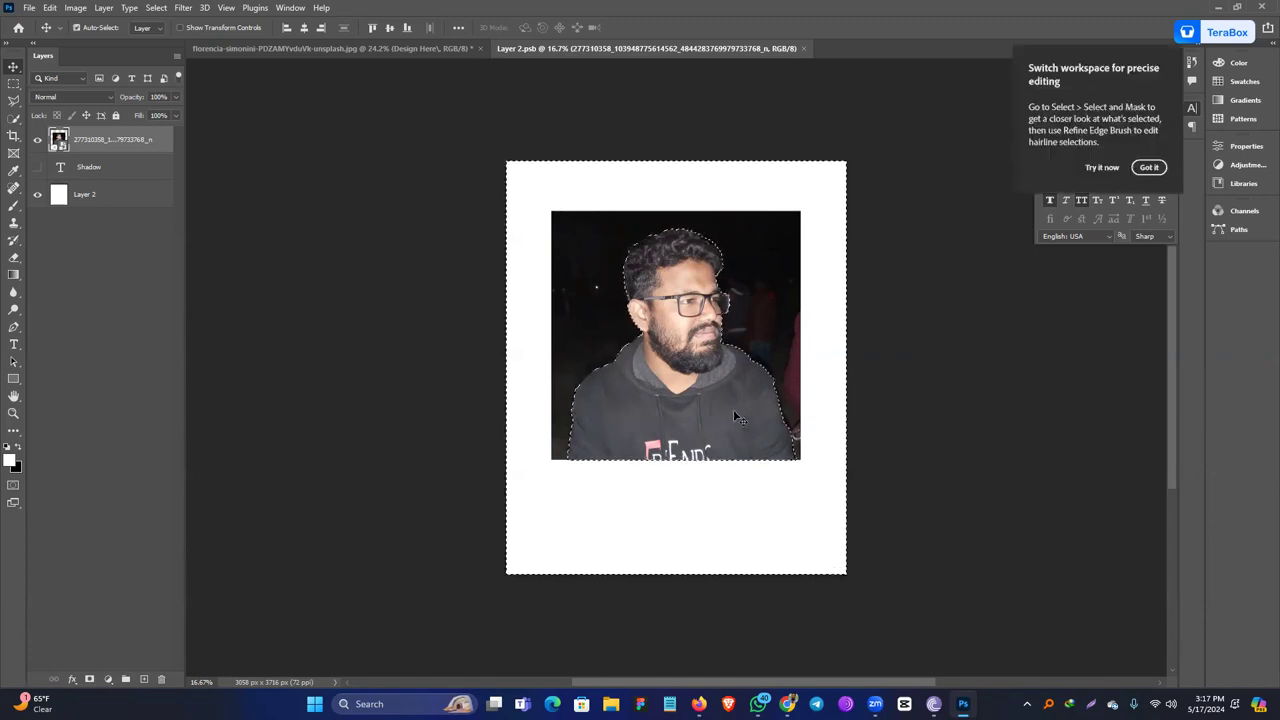
click(1146, 167)
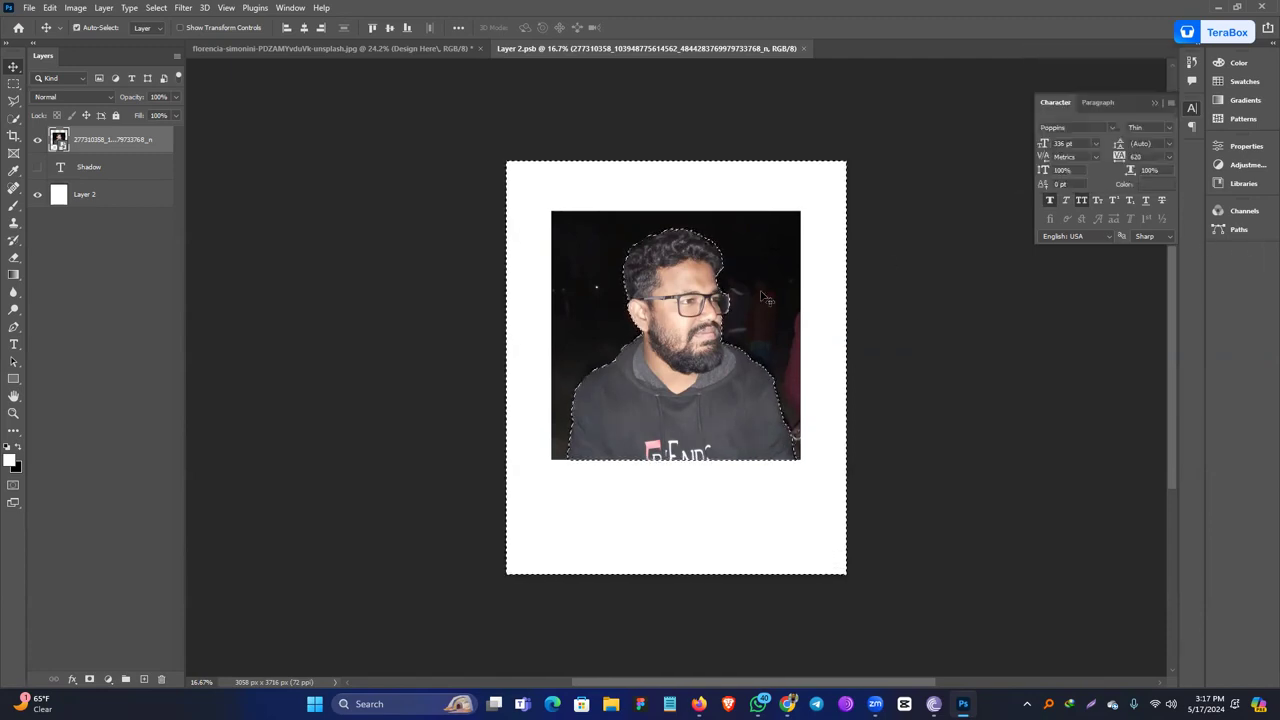
Rasterize the portrait layer, then delete the selected background around the man and deselect.
key(Delete)
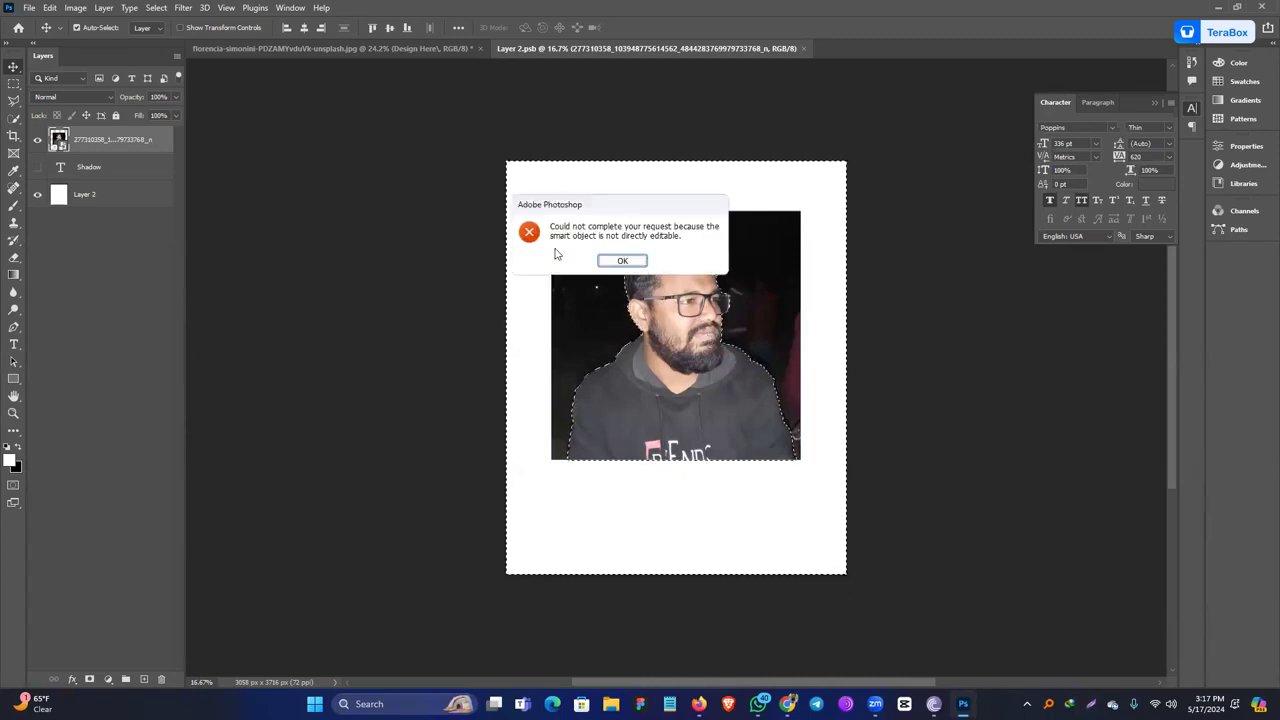
click(614, 260)
right_click(132, 140)
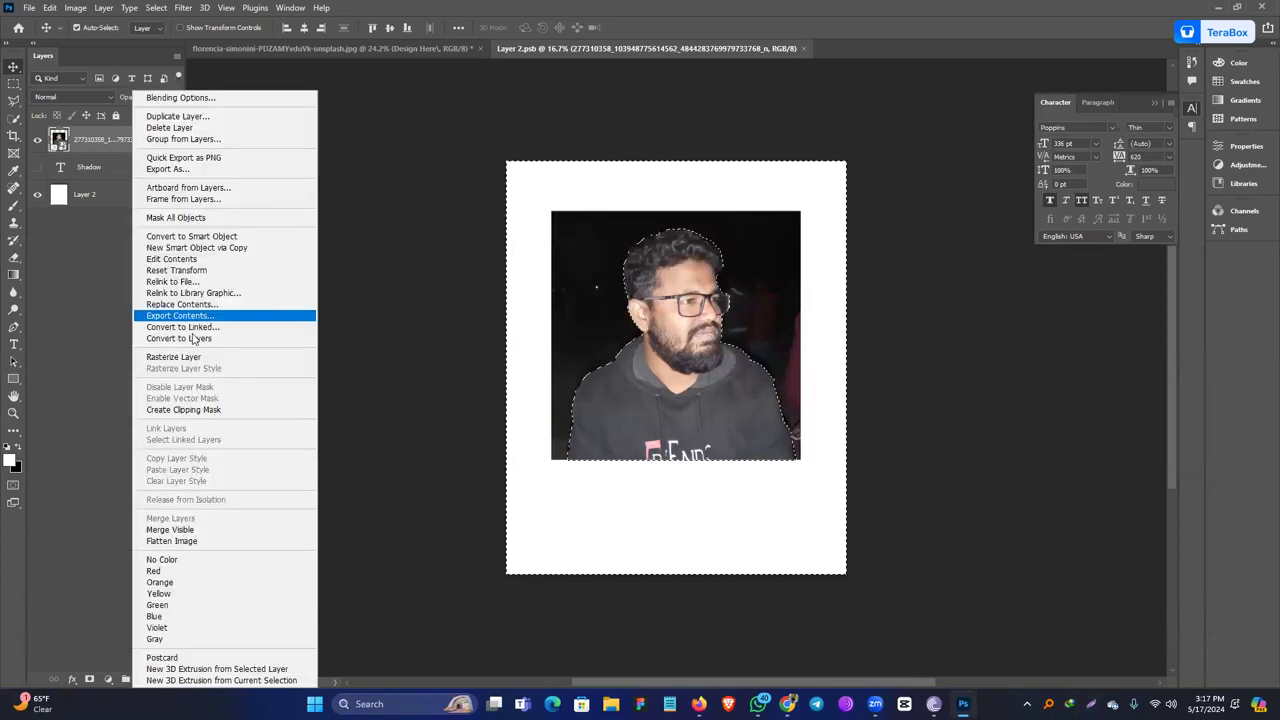
click(200, 360)
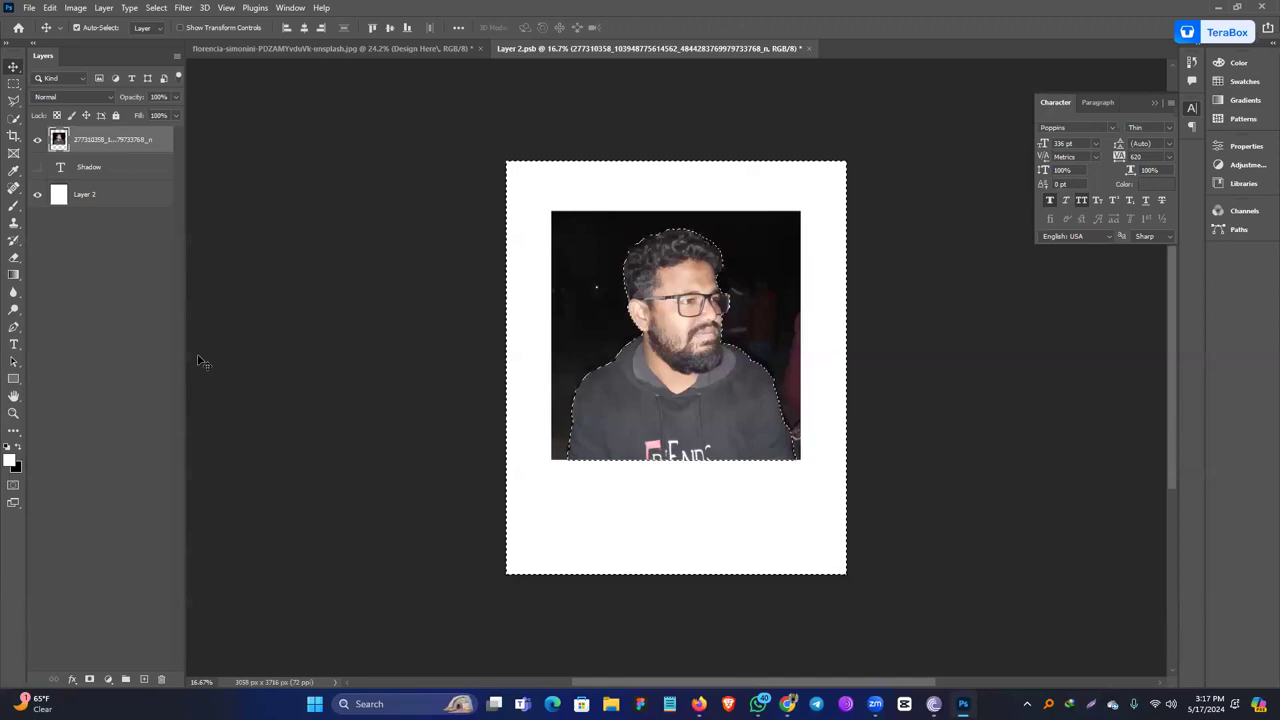
key(Delete)
key(ctrl+d)
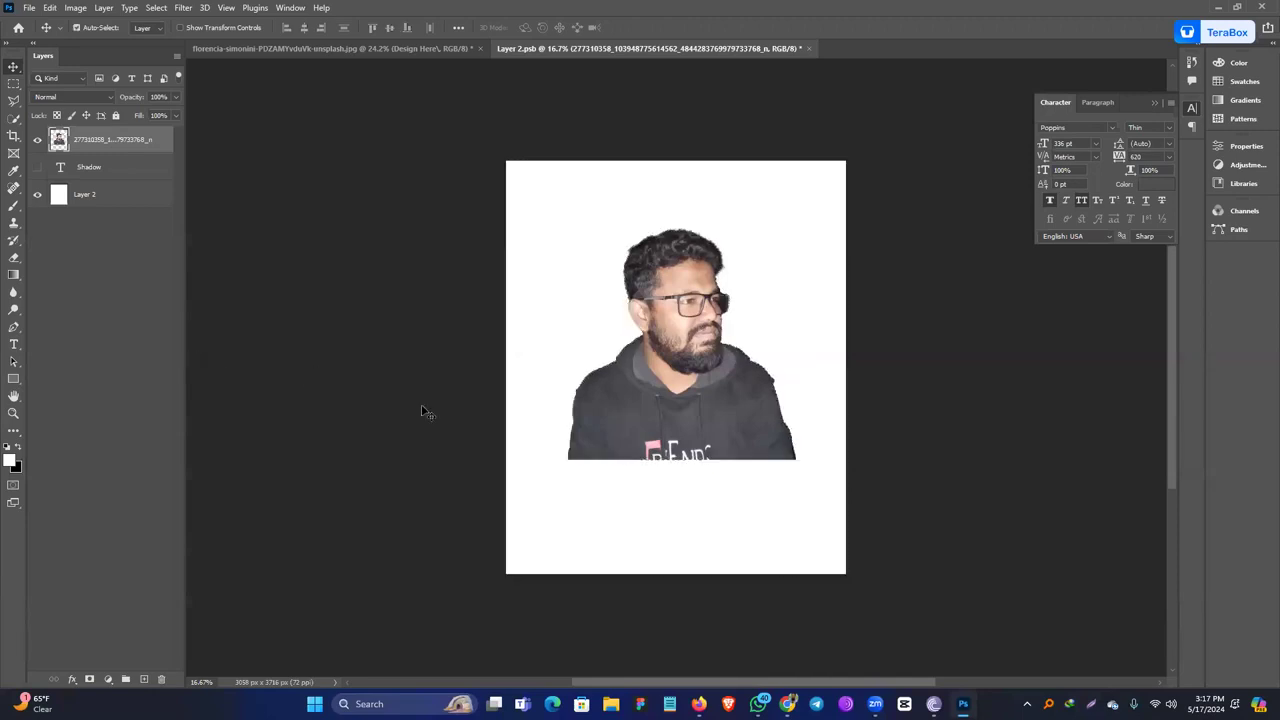
Add a layer mask to the portrait, fade out the hoodie's lower edge with a soft 800 px black brush, and save.
click(90, 679)
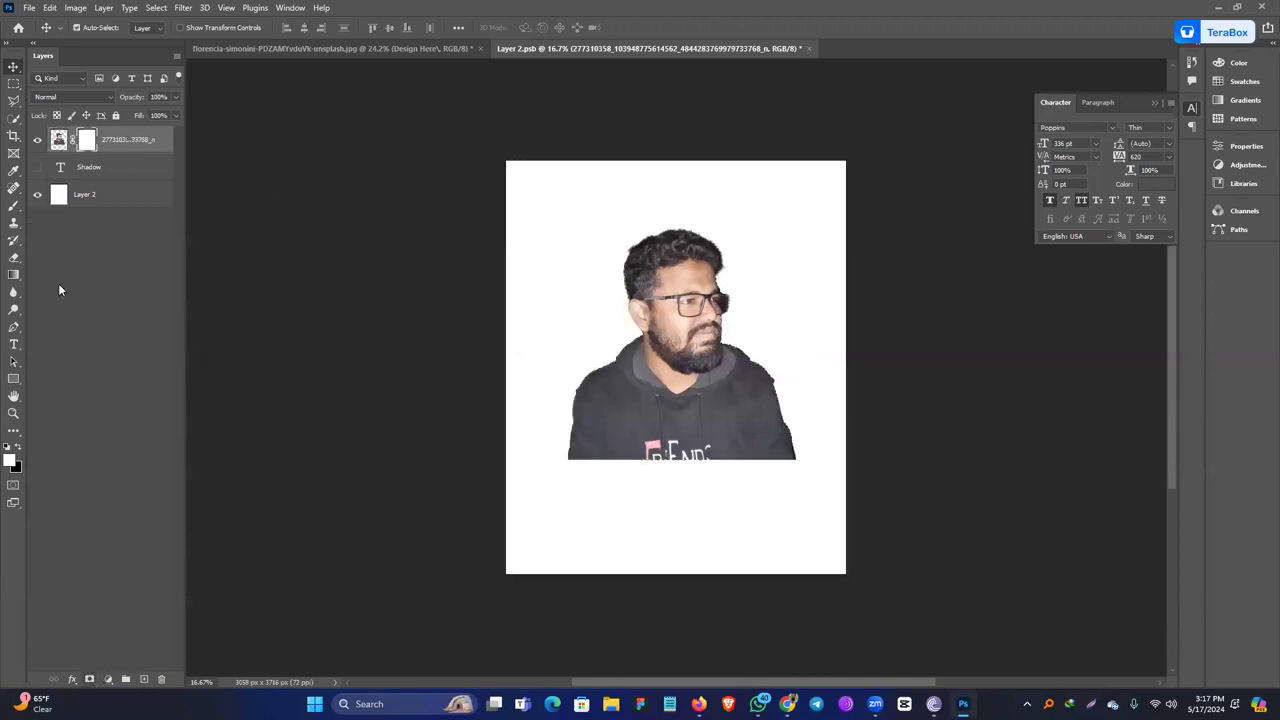
click(11, 208)
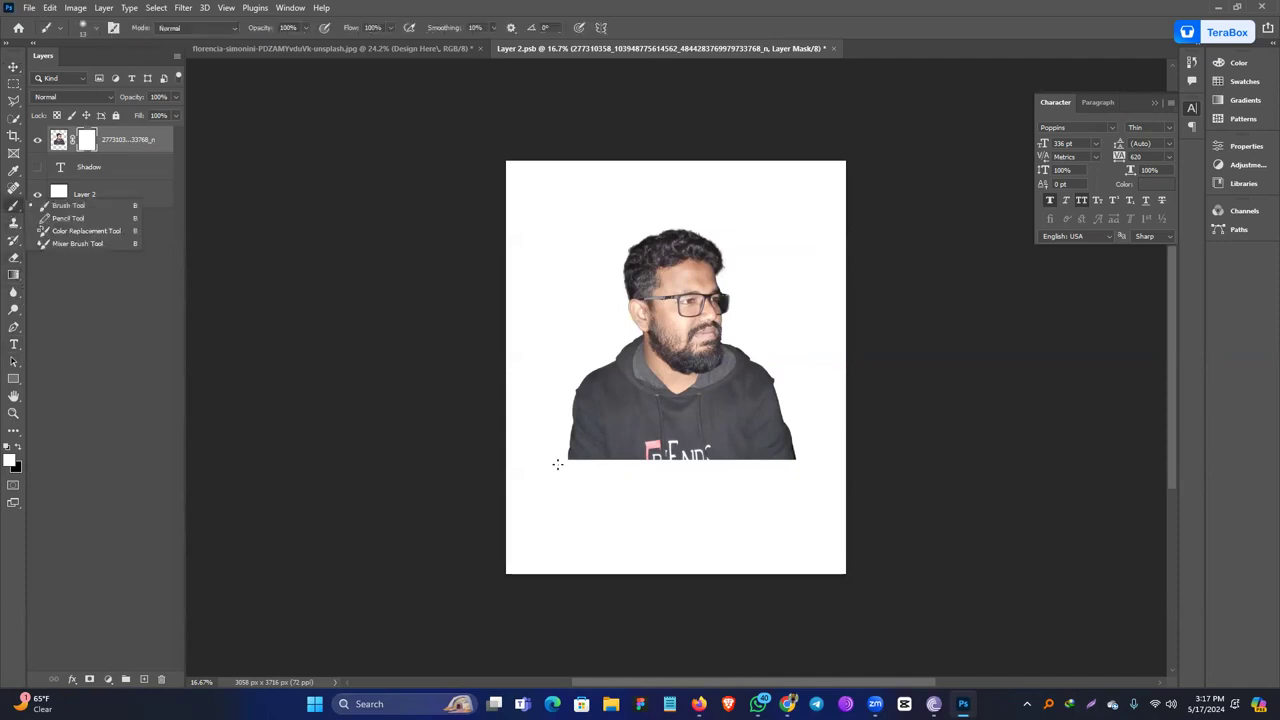
key(bracketright)
key(bracketright)
click(19, 450)
key(bracketright)
key(bracketright)
key(bracketright)
mouse_move(502, 501)
mouse_down()
mouse_move(522, 467)
mouse_move(791, 480)
mouse_move(742, 505)
mouse_move(809, 493)
mouse_up()
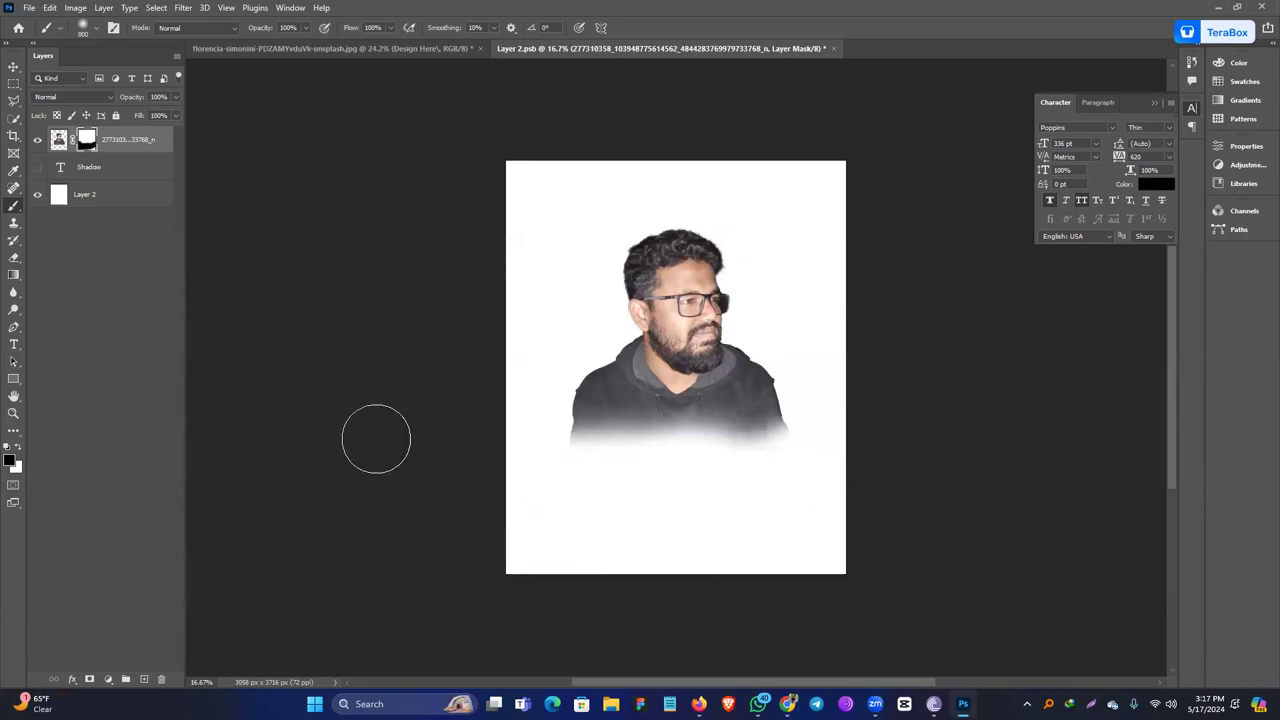
key(ctrl+s)
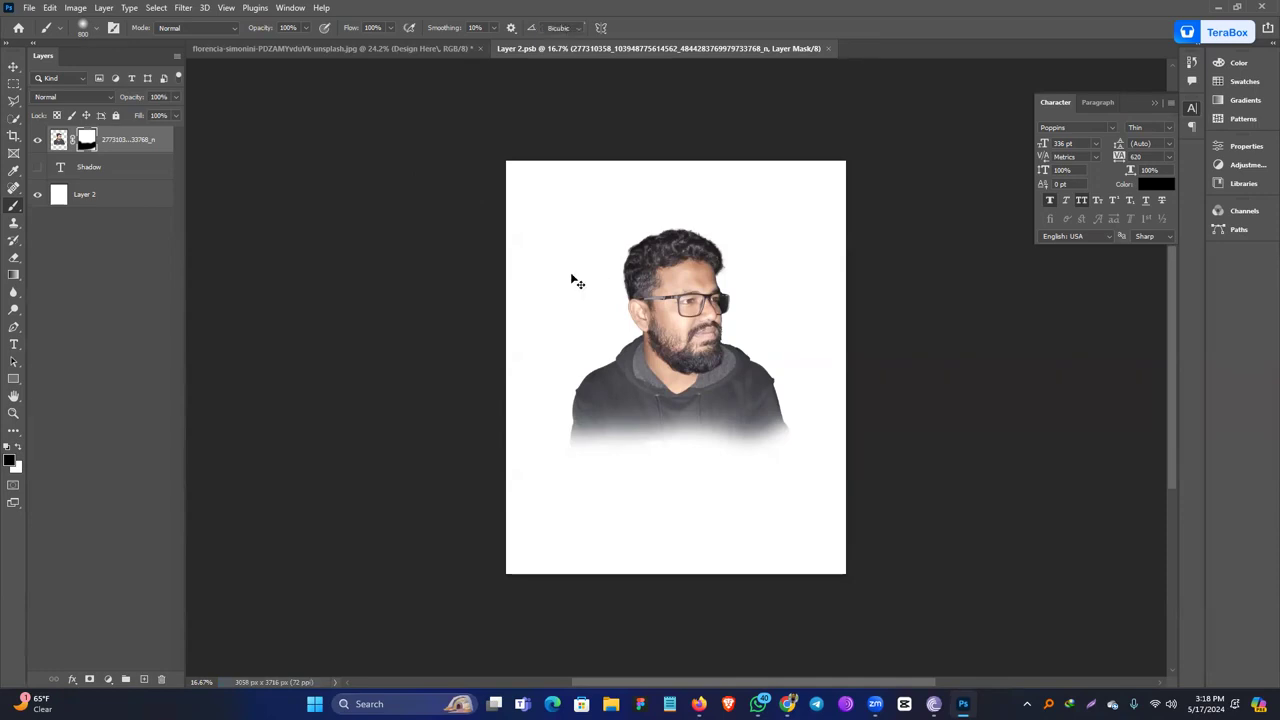
Scale the masked portrait down in the upper middle of the canvas, save, and check it on the T-shirt photo.
key(ctrl+t)
drag(797, 458, 740, 381)
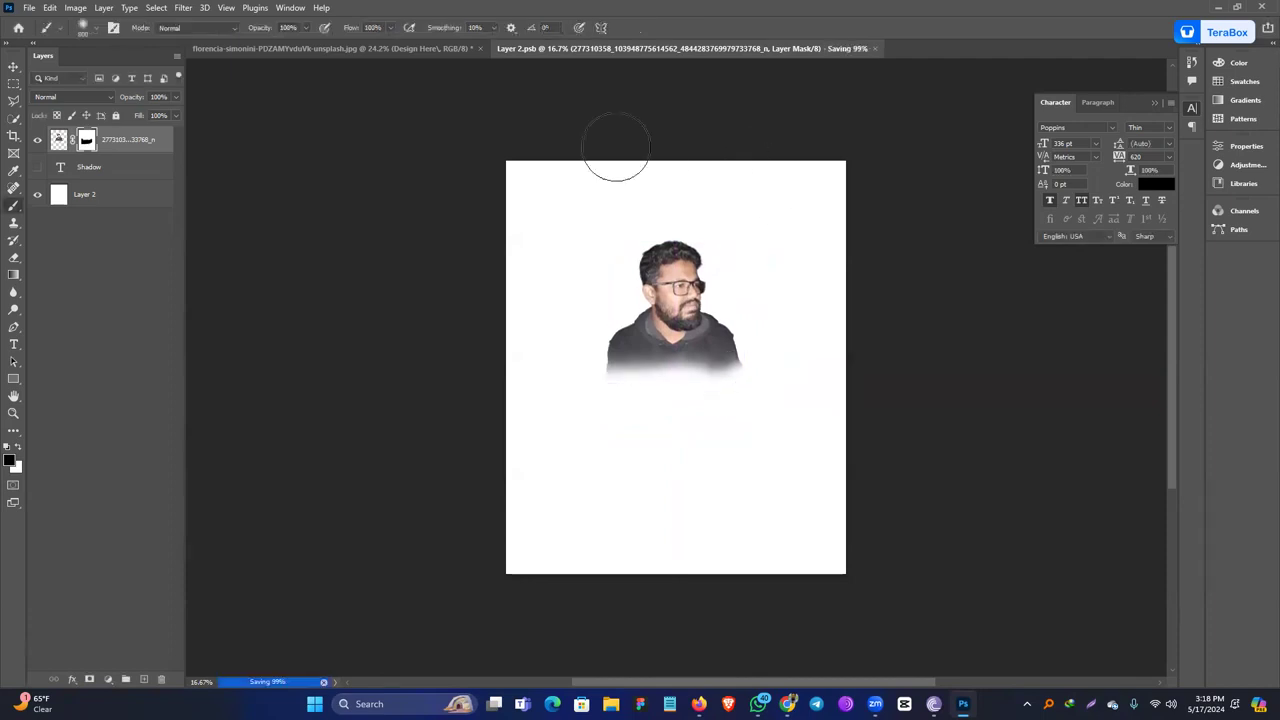
click(397, 51)
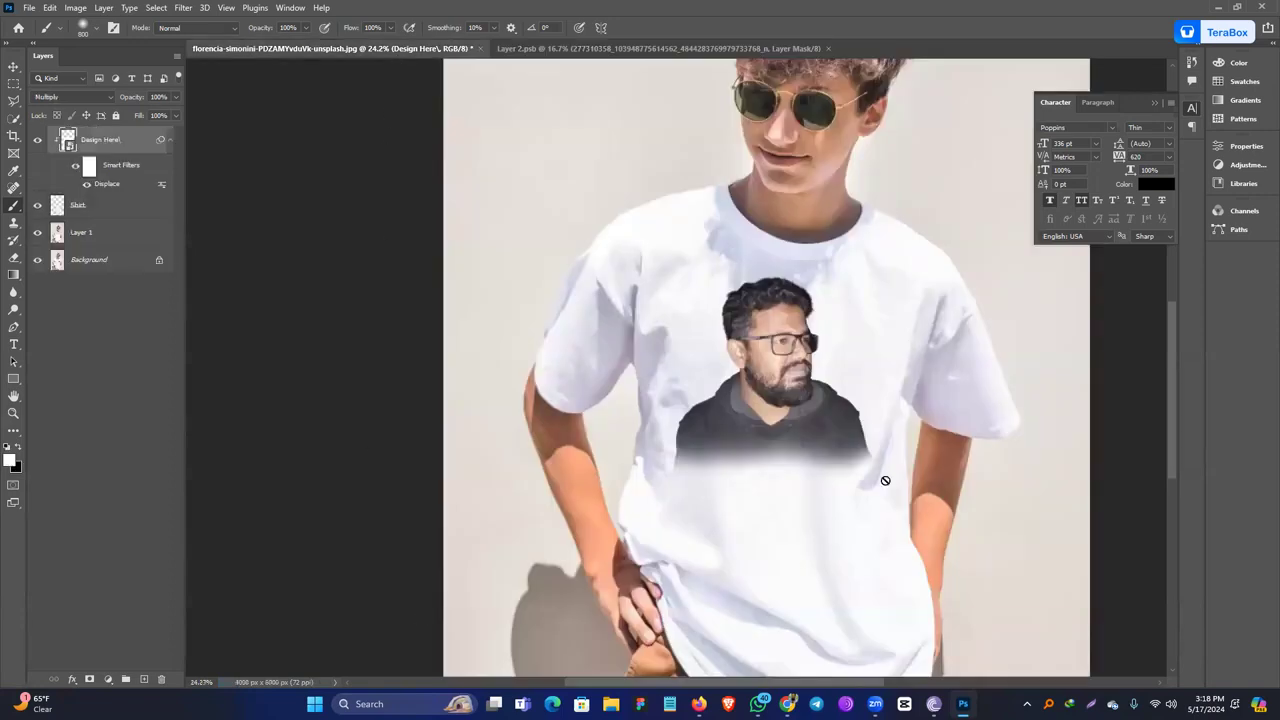
drag(783, 391, 863, 441)
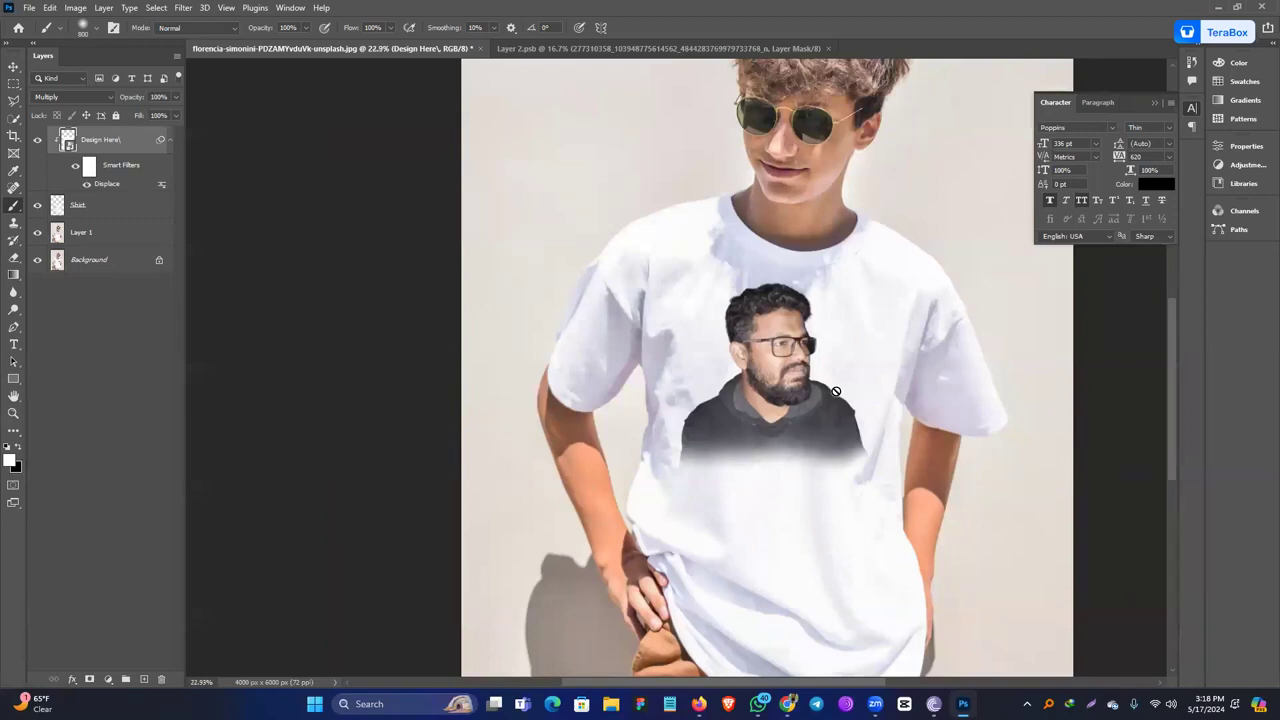
Hide the portrait and show the Shadow text in the smart object, save it, and return to the T-shirt photo.
click(588, 50)
click(37, 139)
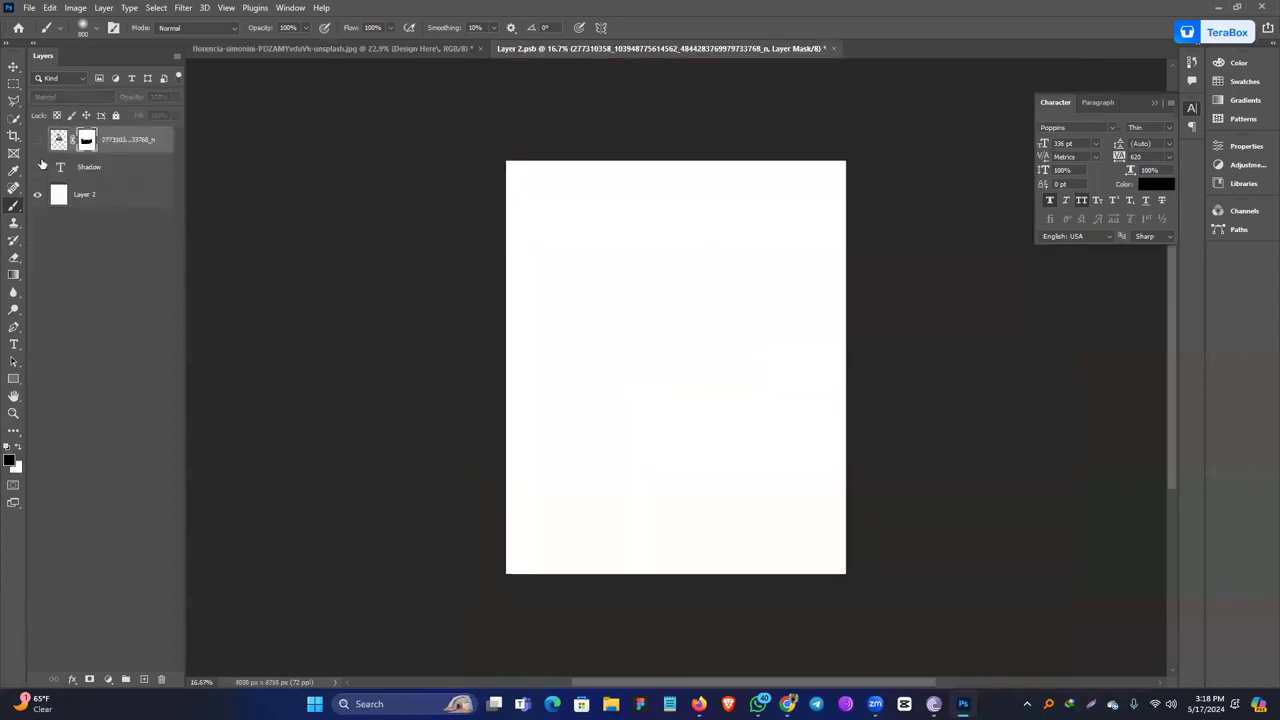
click(37, 167)
key(ctrl+s)
click(338, 50)
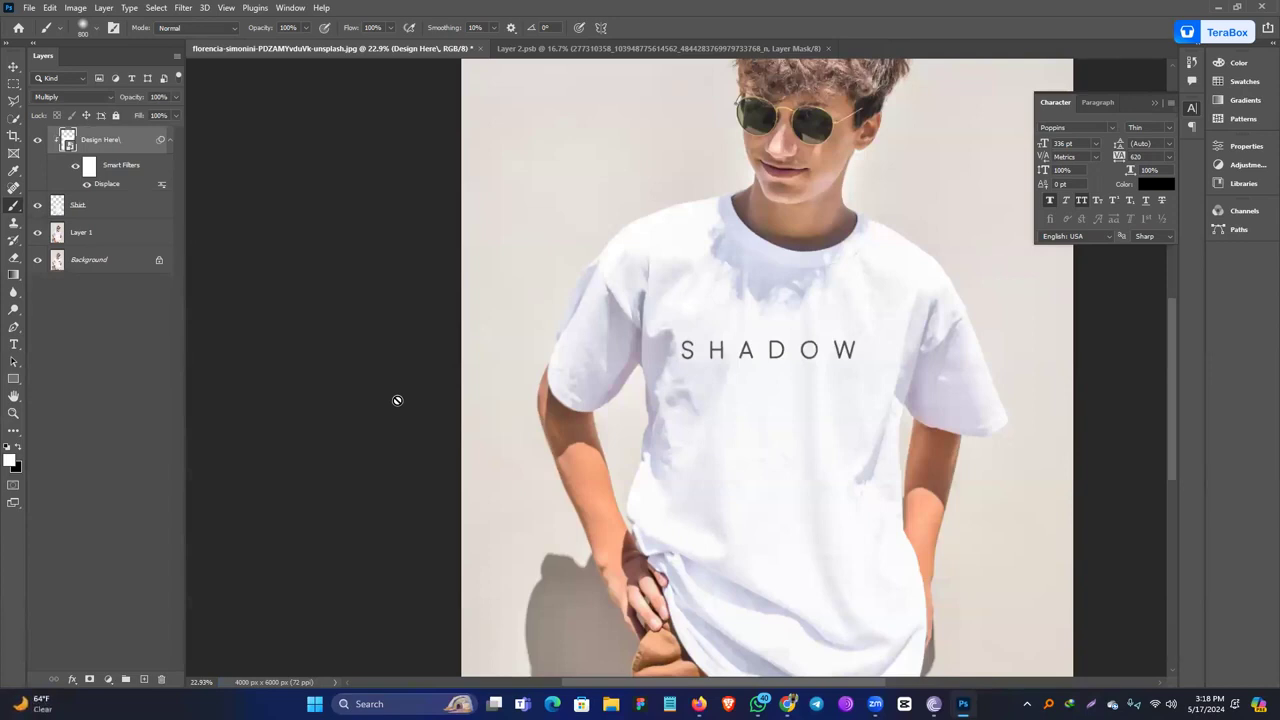
Duplicate the Shirt layer and place the Shirt layer above the design layer, keeping the copy beneath the design.
click(123, 211)
key(ctrl+j)
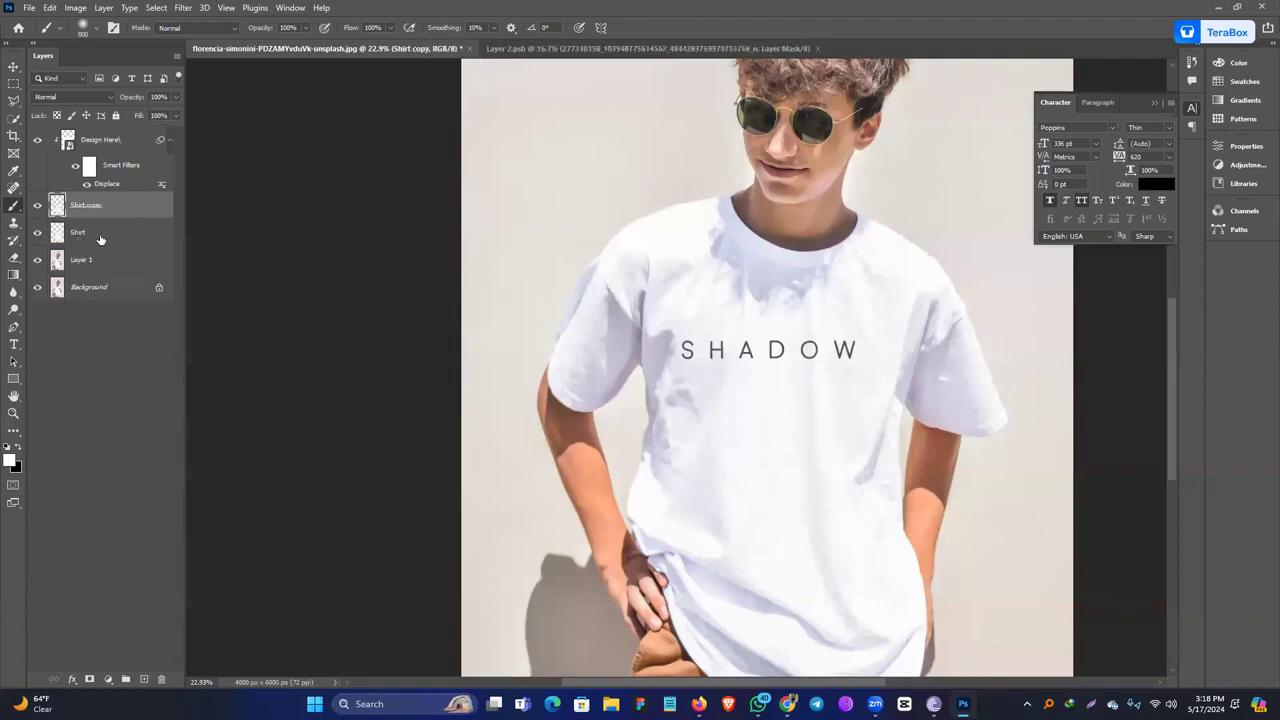
drag(98, 208, 95, 132)
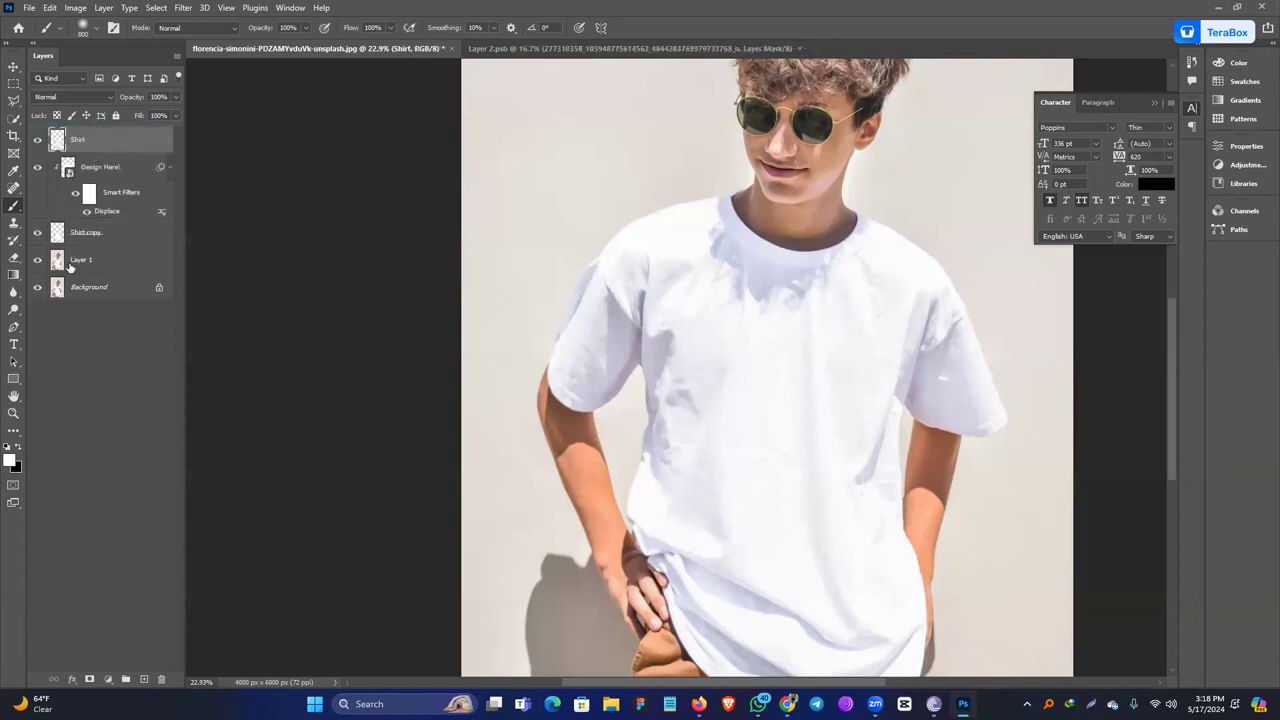
Remove the color from the Shirt layer with a Hue/Saturation adjustment by lowering its saturation.
click(76, 8)
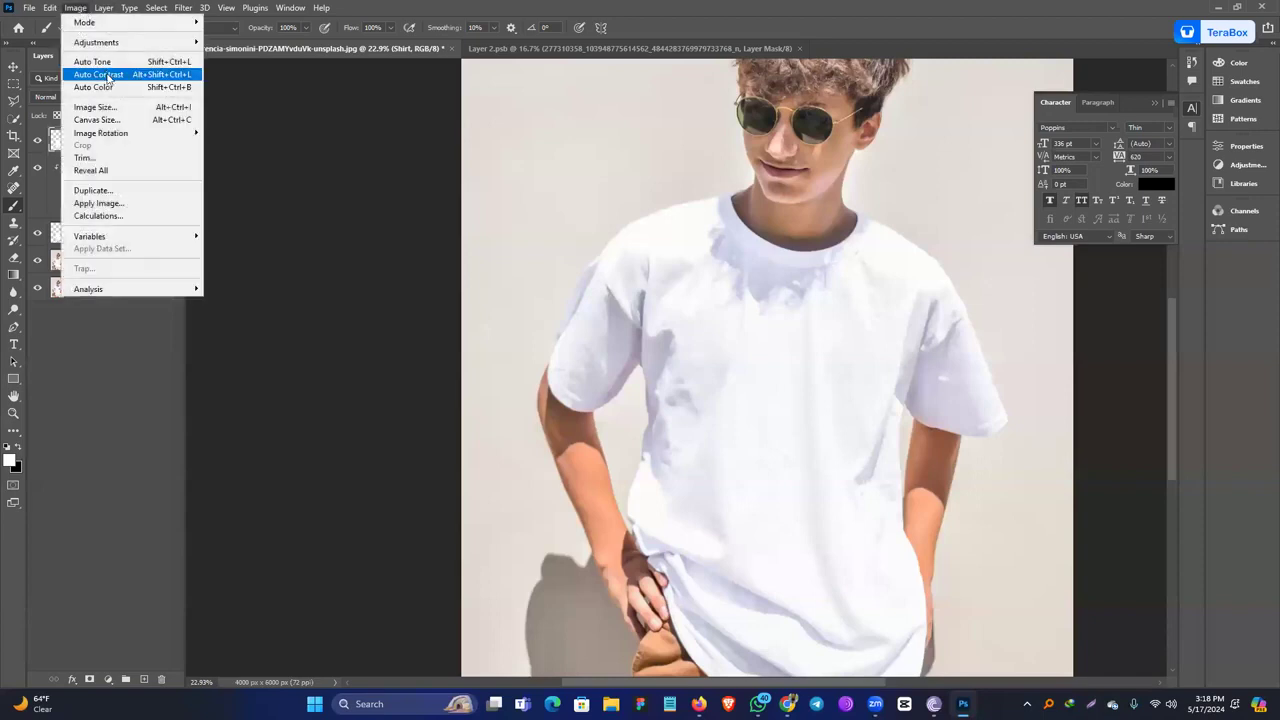
mouse_move(108, 50)
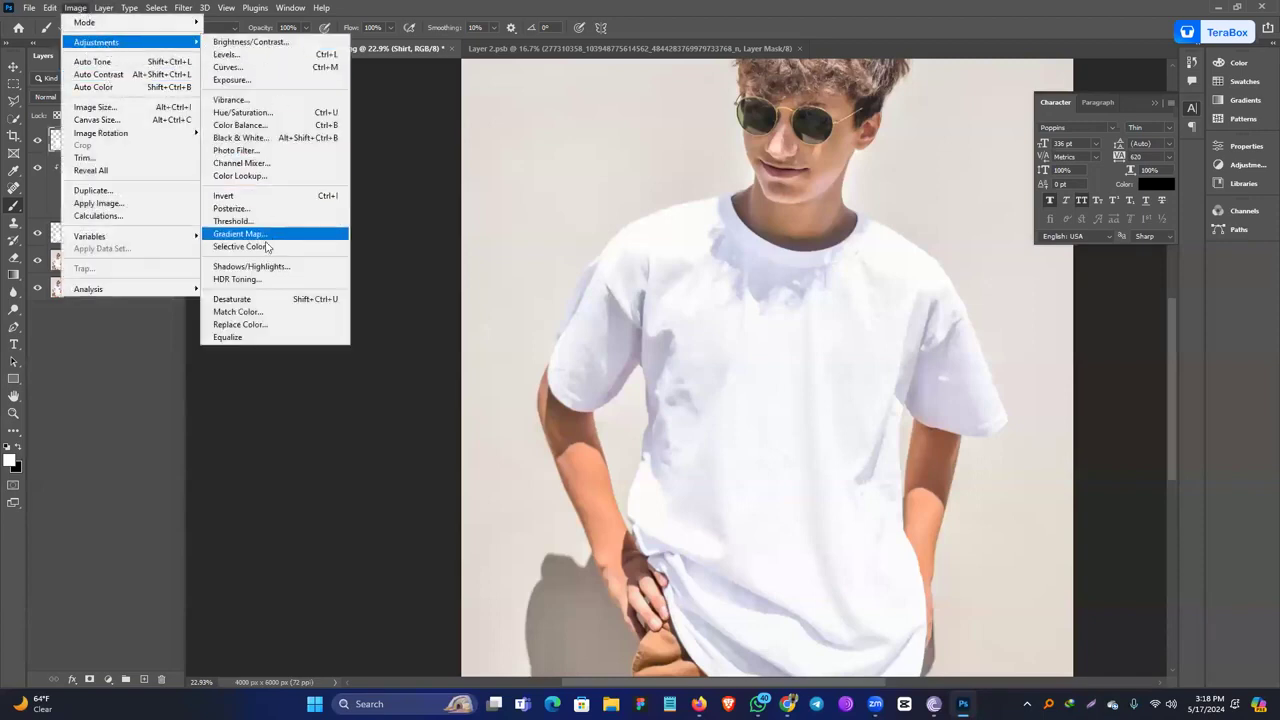
click(261, 112)
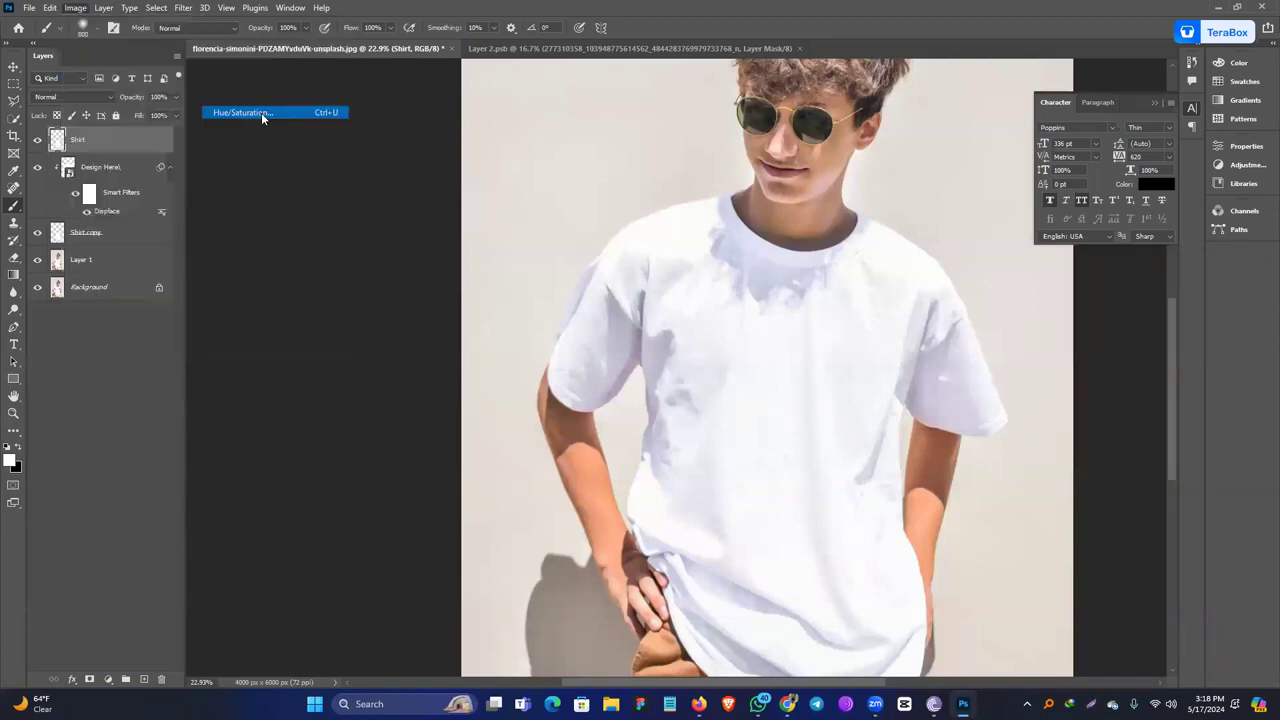
drag(602, 262, 487, 255)
click(745, 165)
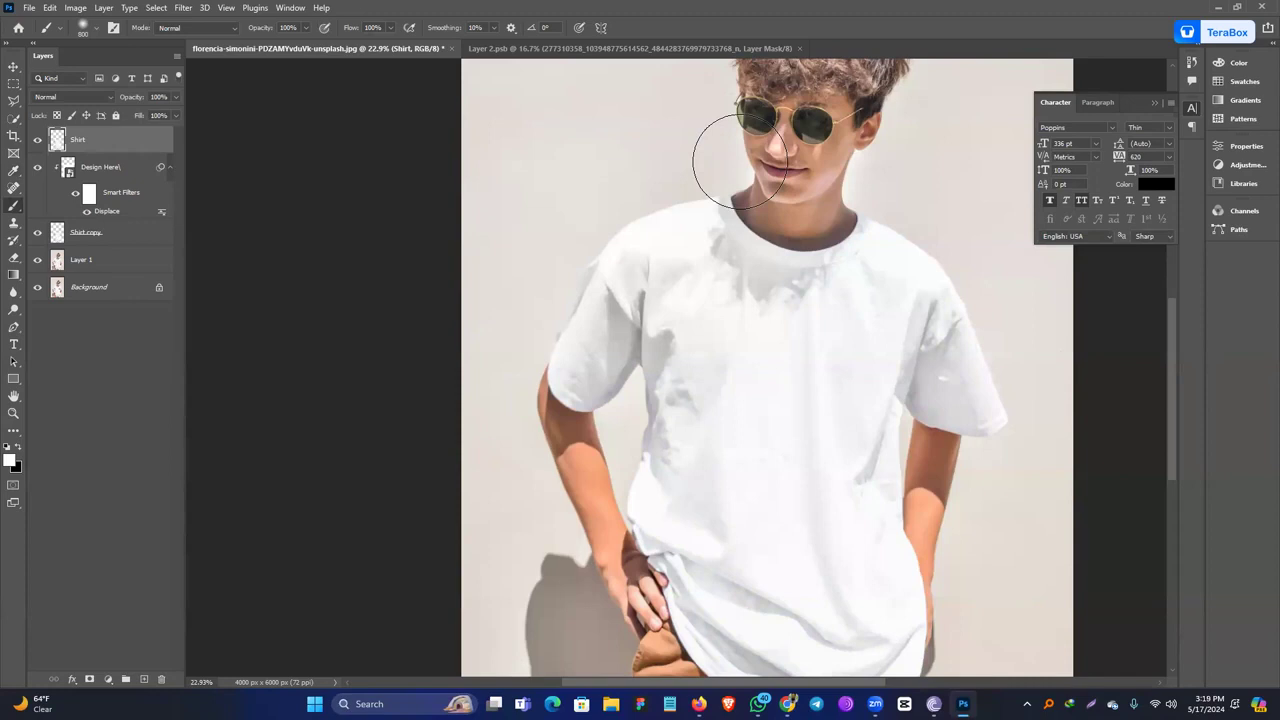
Darken the Shirt layer with a Curves adjustment, using points at input 204, output 152 and input 72, output 43.
click(81, 8)
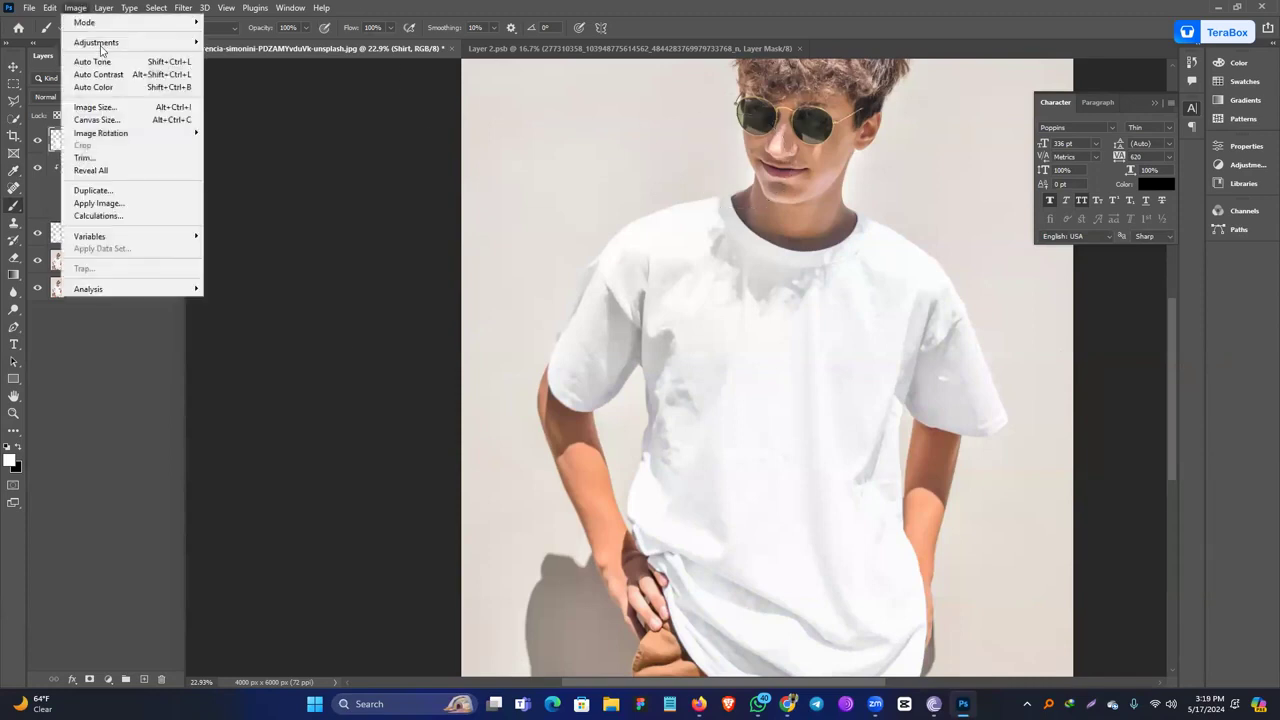
click(250, 67)
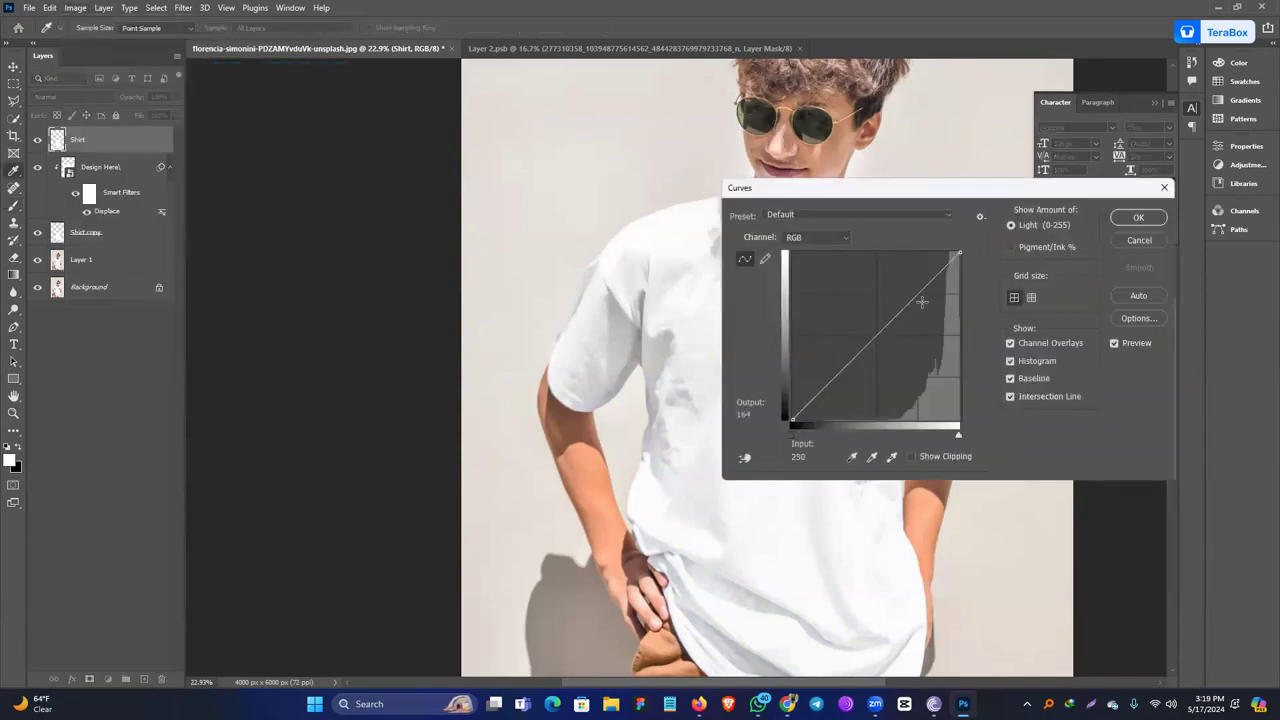
drag(926, 286, 926, 319)
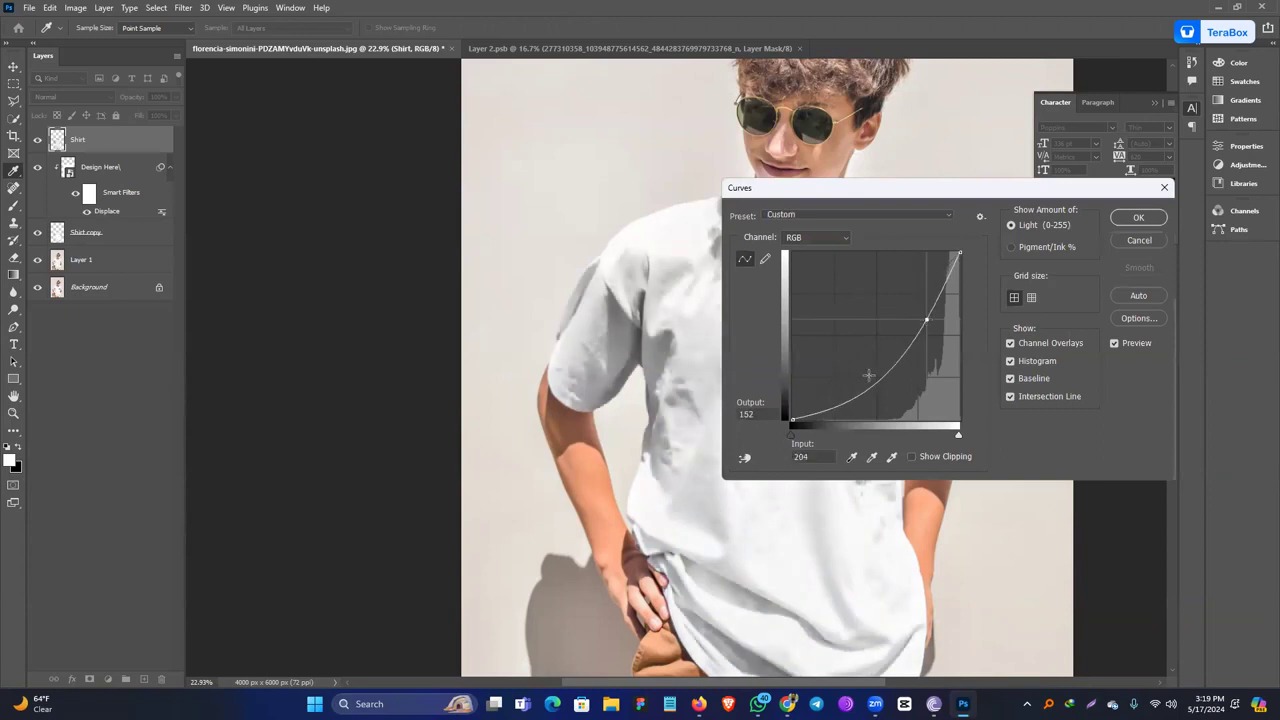
drag(850, 398, 838, 390)
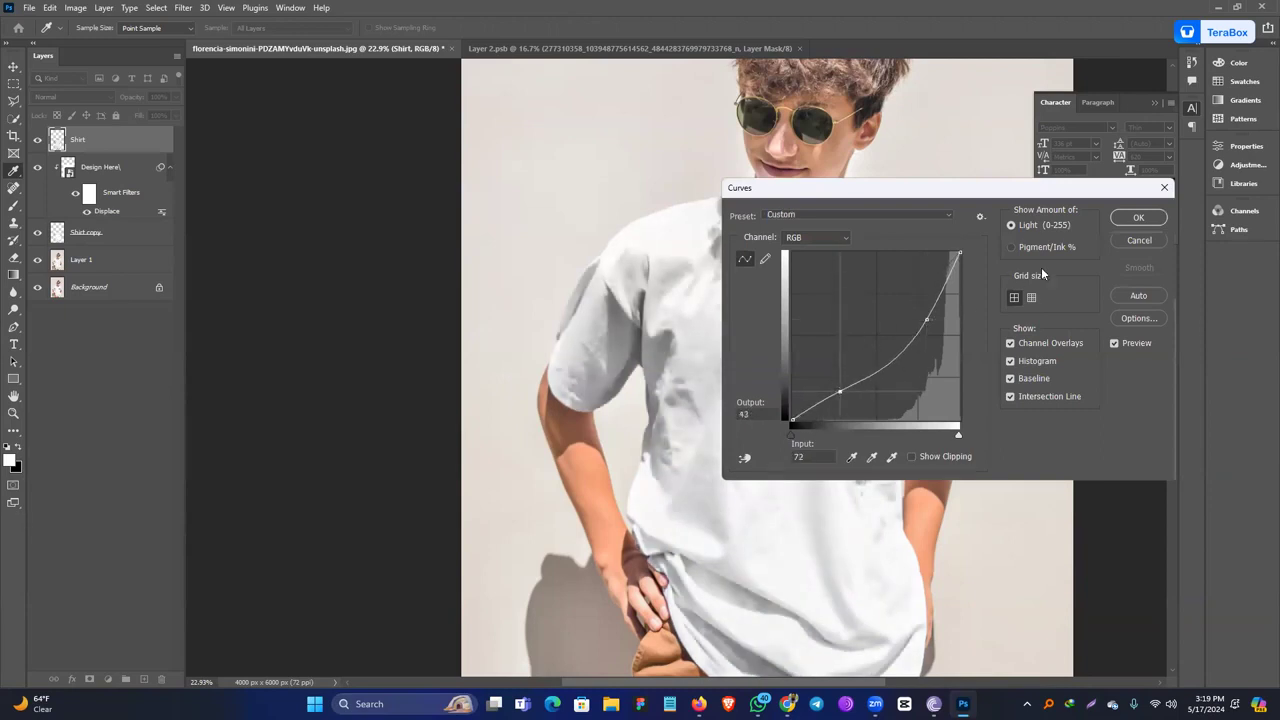
click(1113, 219)
key(b)
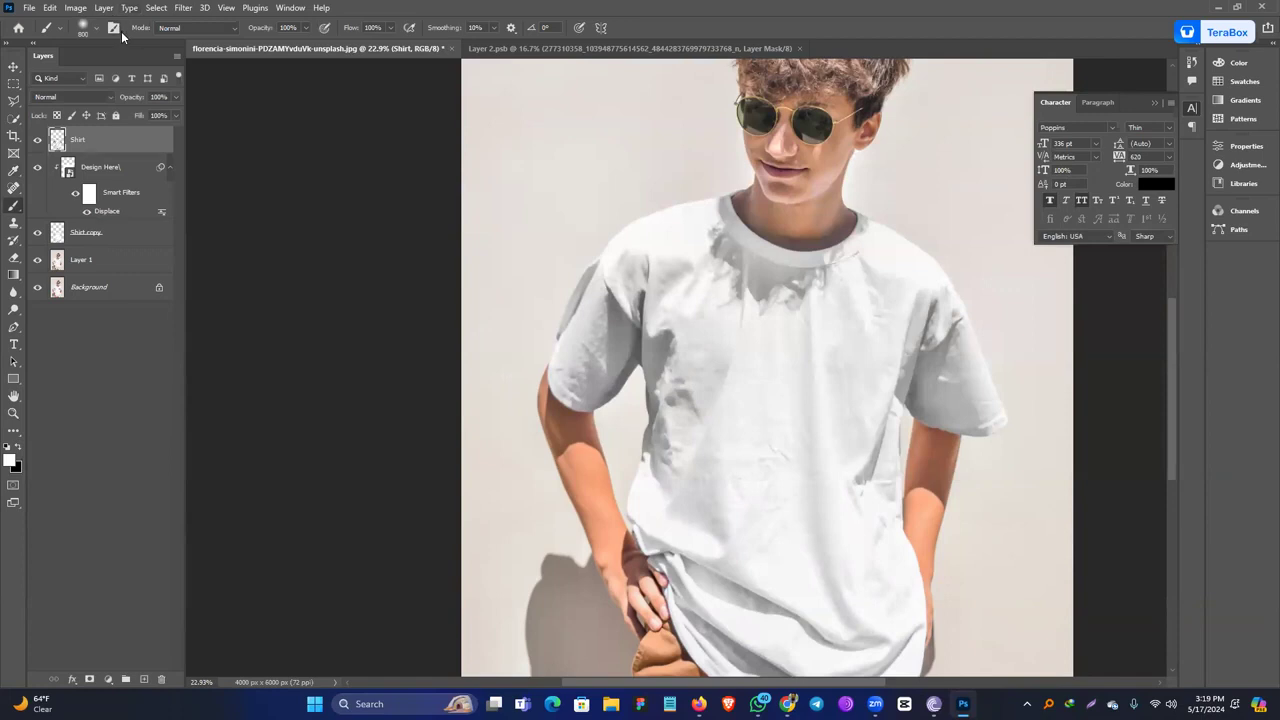
Set the Shirt layer's blend mode to Multiply and its opacity to 76%.
click(64, 96)
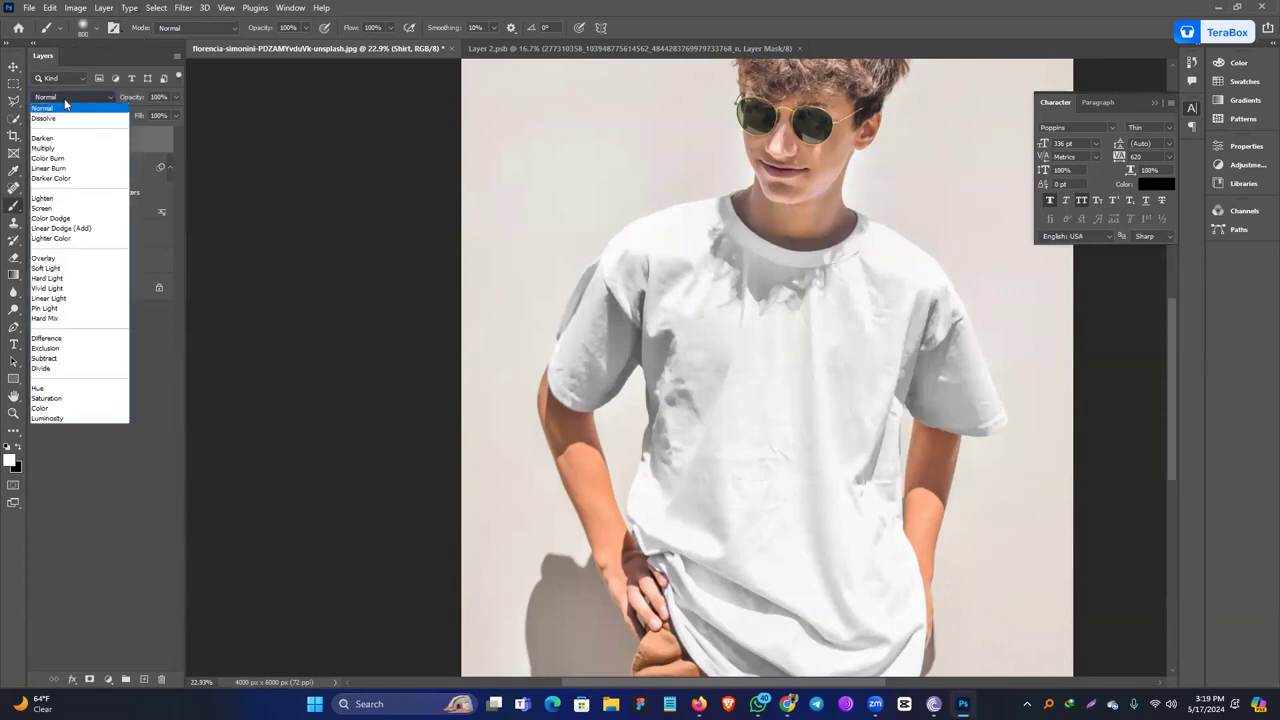
click(60, 152)
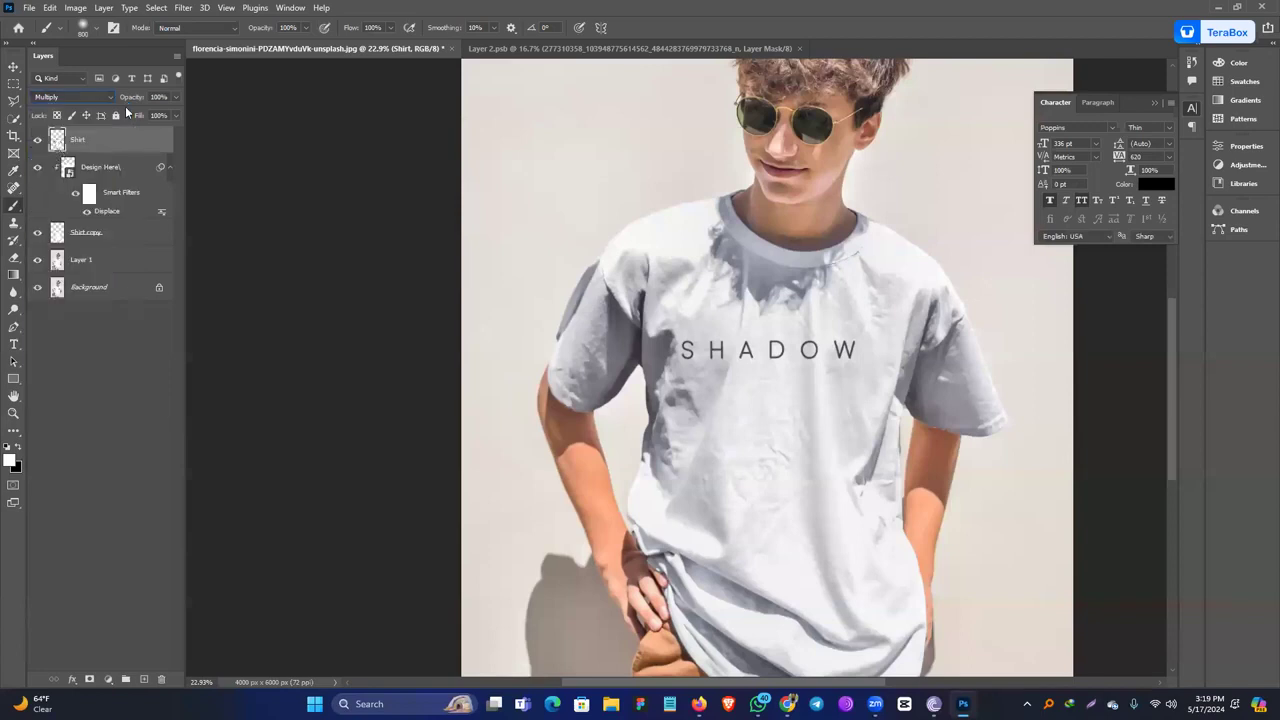
drag(134, 102, 120, 99)
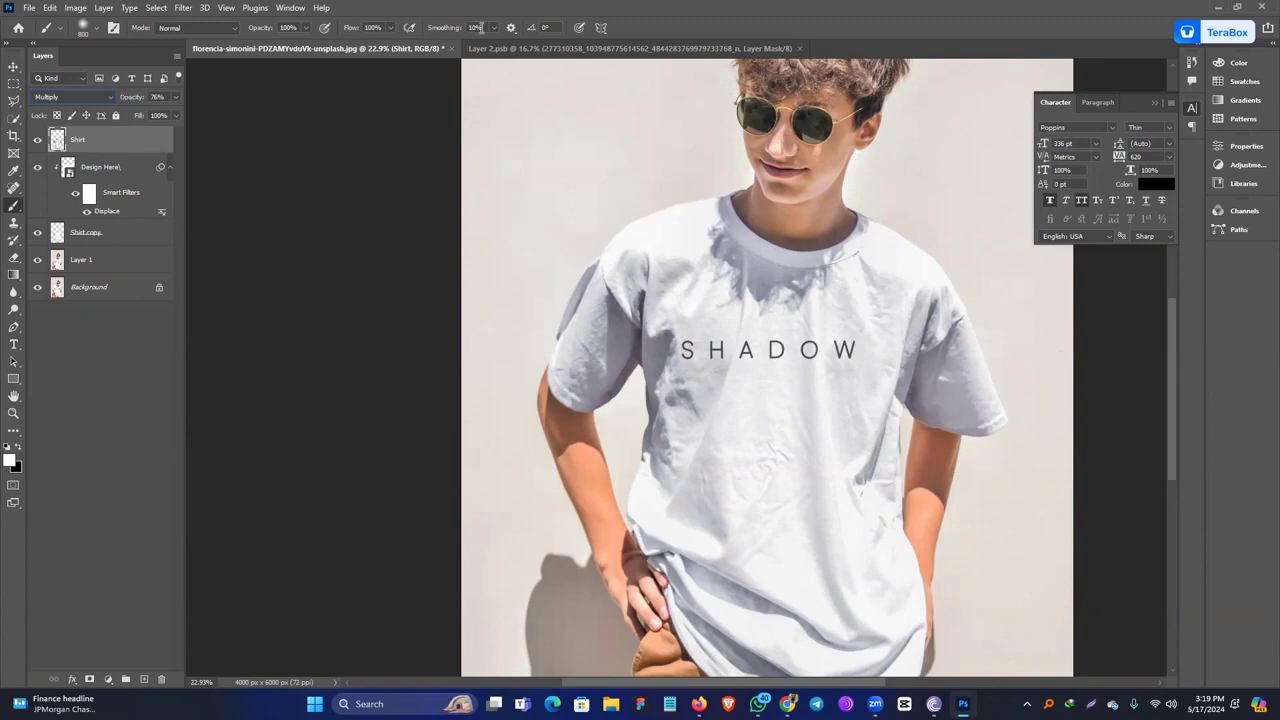
In the design smart object, show the portrait, hide the Shadow text, and set the portrait's opacity to 71%.
click(516, 48)
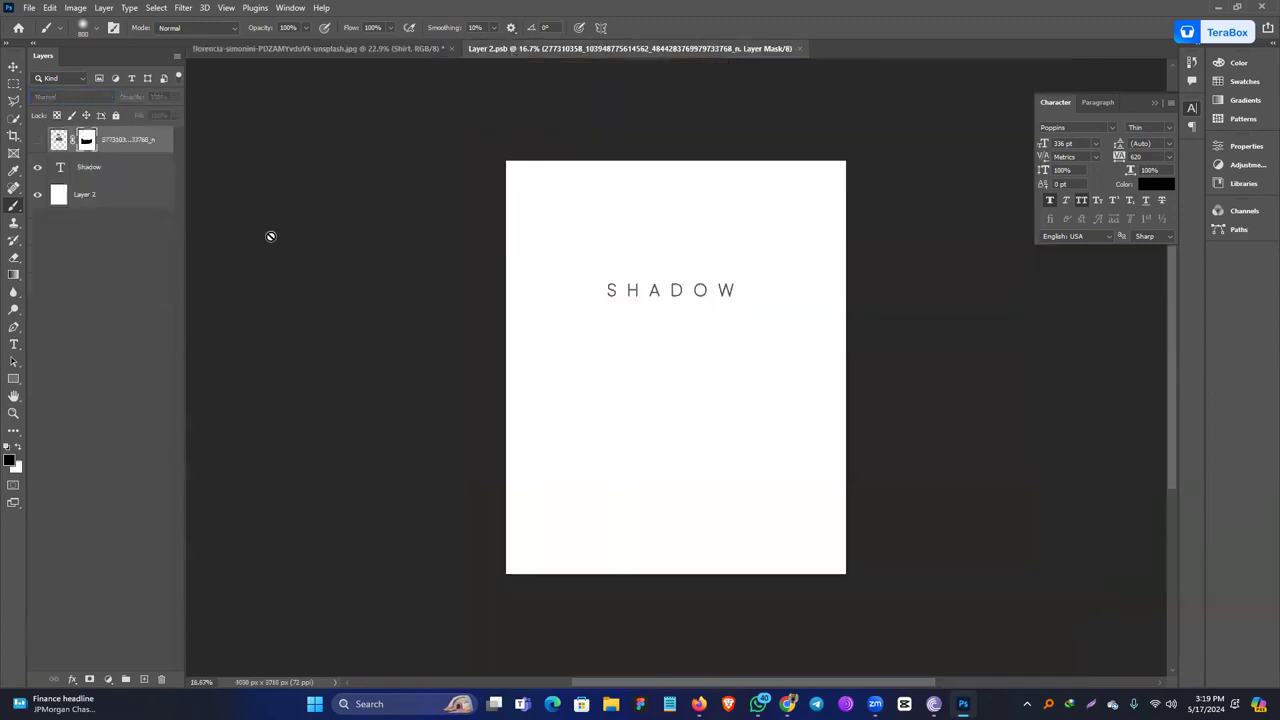
click(37, 140)
click(37, 167)
drag(136, 104, 118, 104)
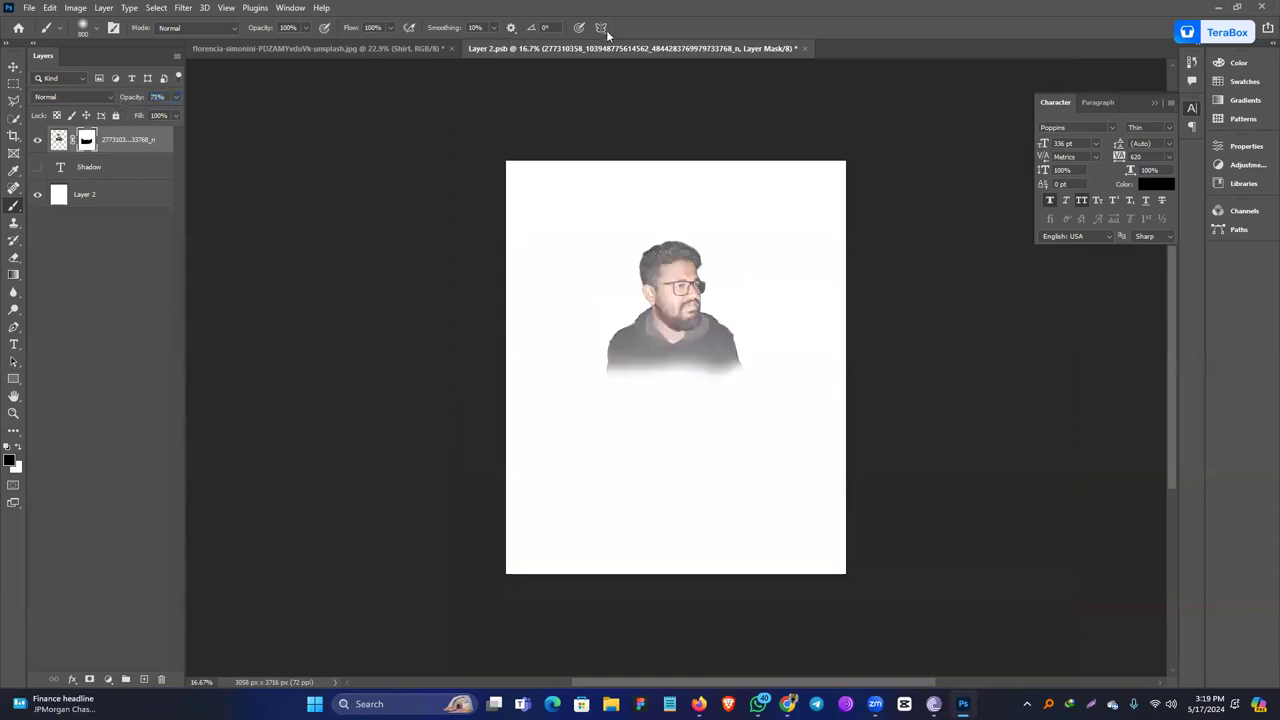
Save the smart object and inspect the portrait design up close on the T-shirt photo.
key(ctrl+s)
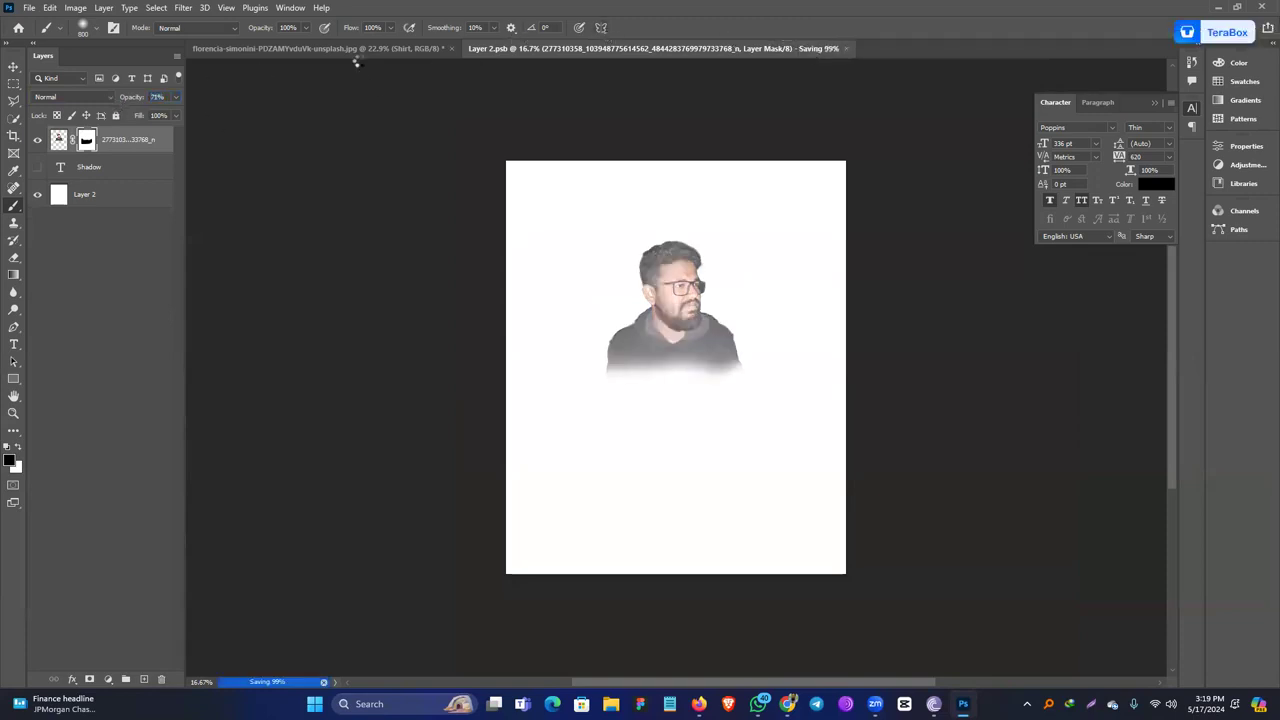
click(352, 52)
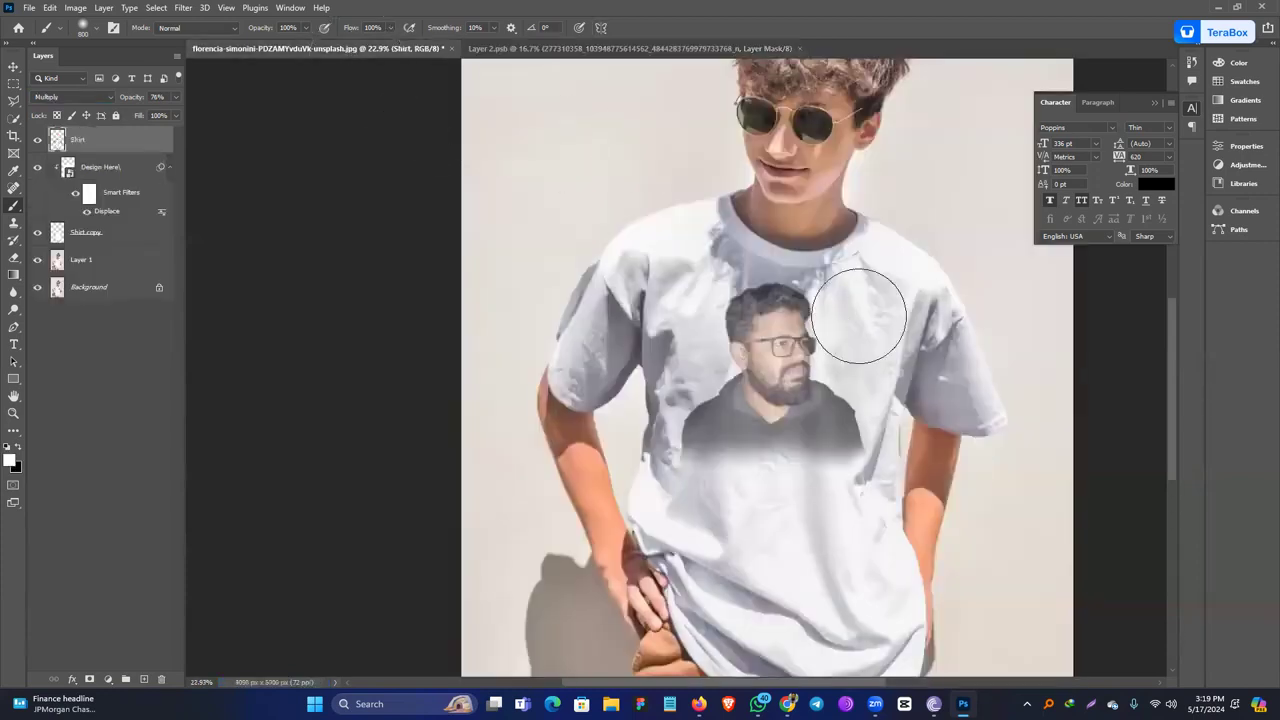
ctrl+click(811, 346)
ctrl+click(811, 346)
ctrl+click(811, 346)
drag(745, 340, 721, 280)
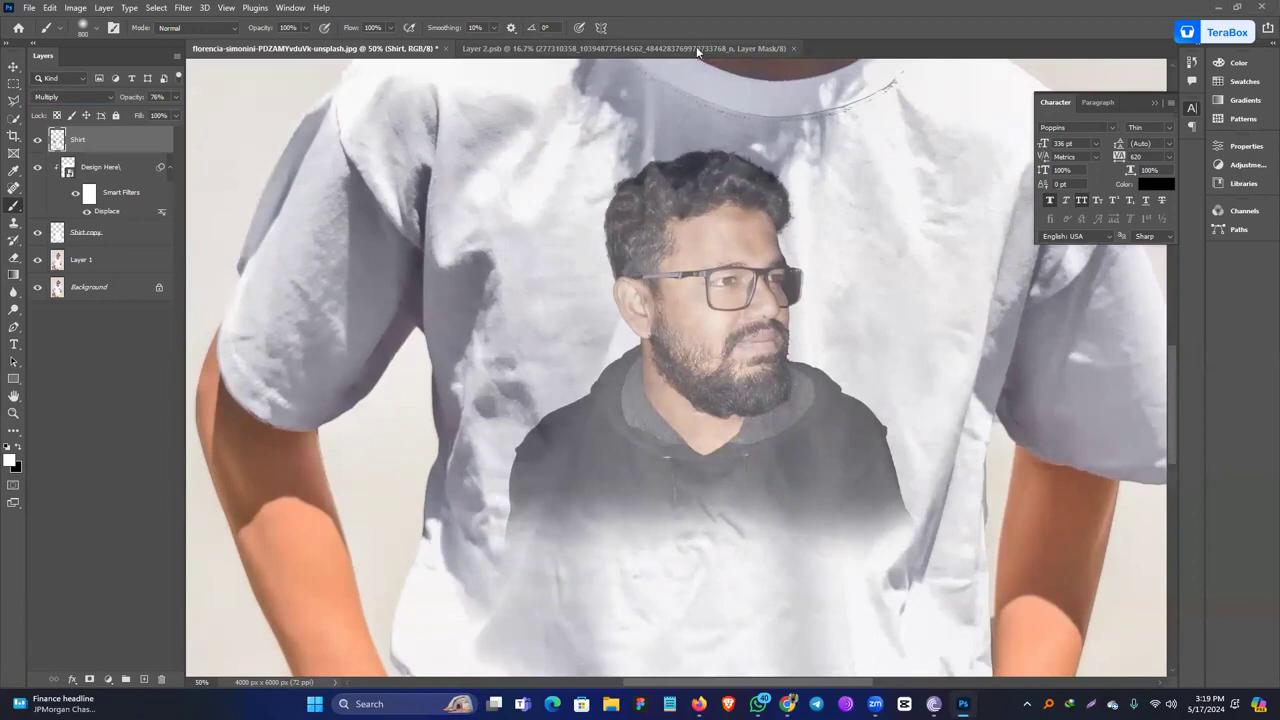
Close the T-shirt photo without saving, close the smart object document, and switch to the browser showing Unsplash.
click(445, 50)
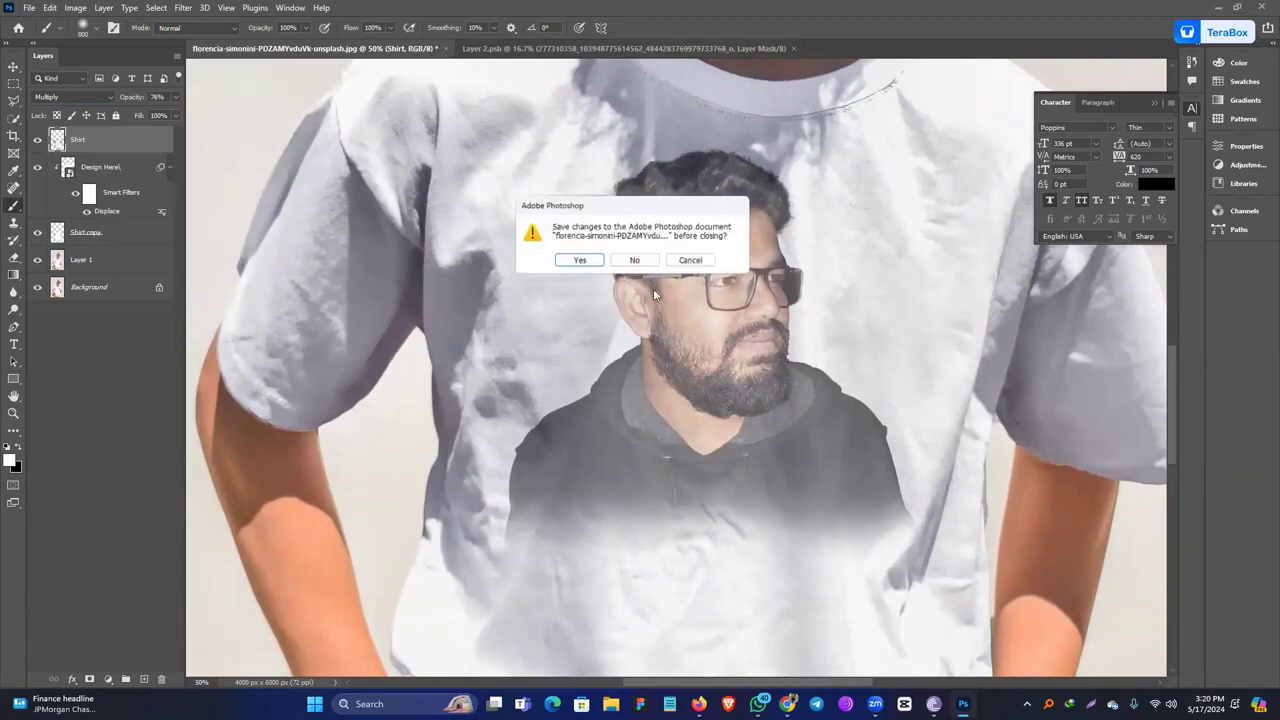
click(632, 262)
click(522, 48)
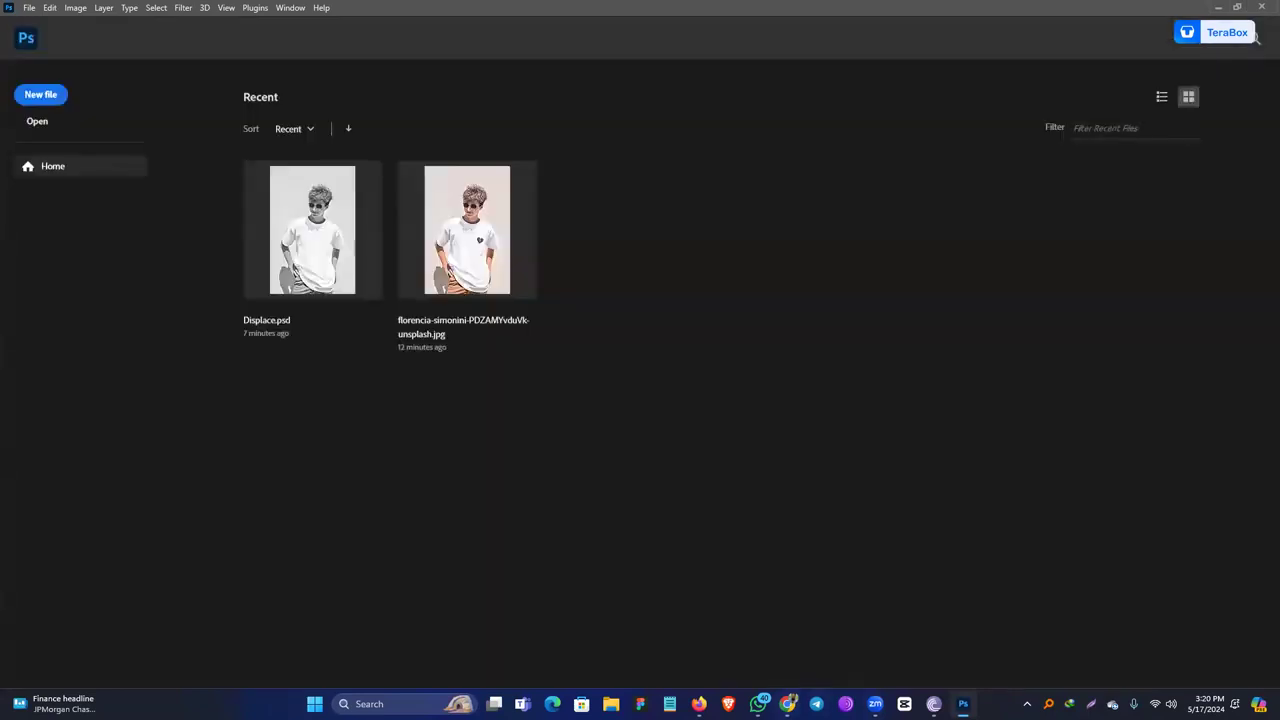
click(1218, 7)
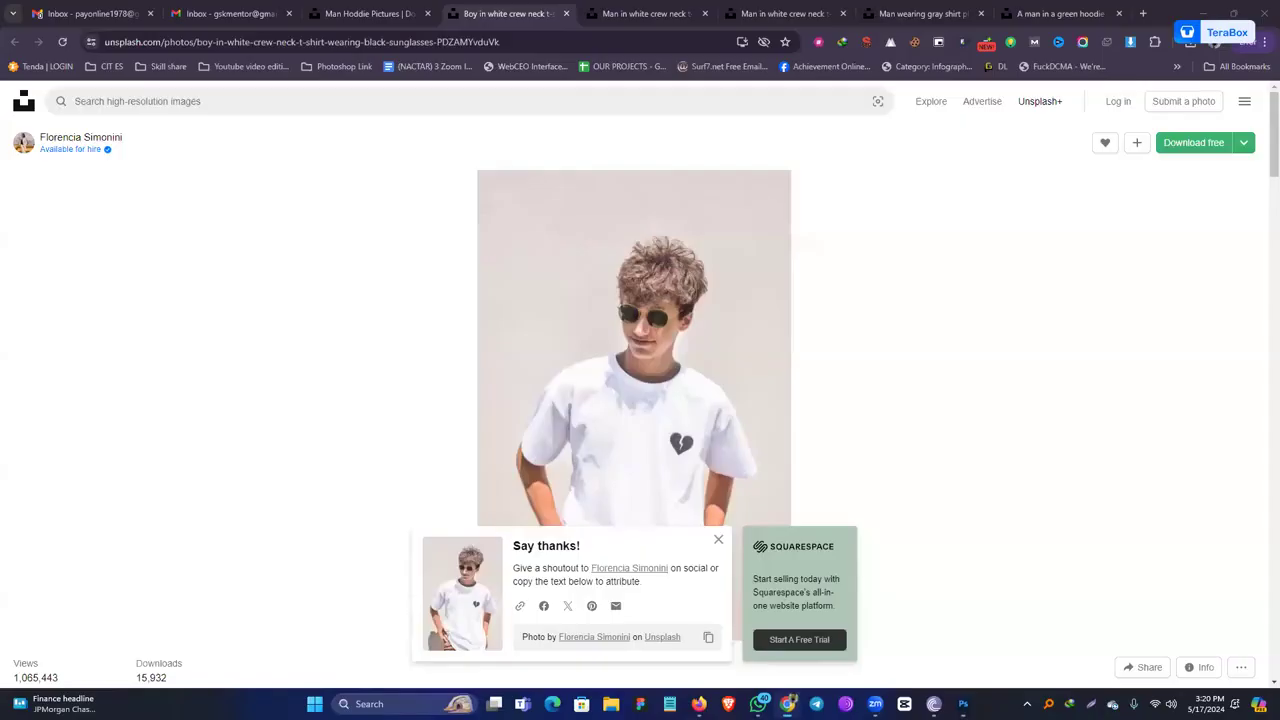
Look through the open Unsplash pages for the green hoodie, gray shirt and white crew neck T-shirt photos.
click(1072, 13)
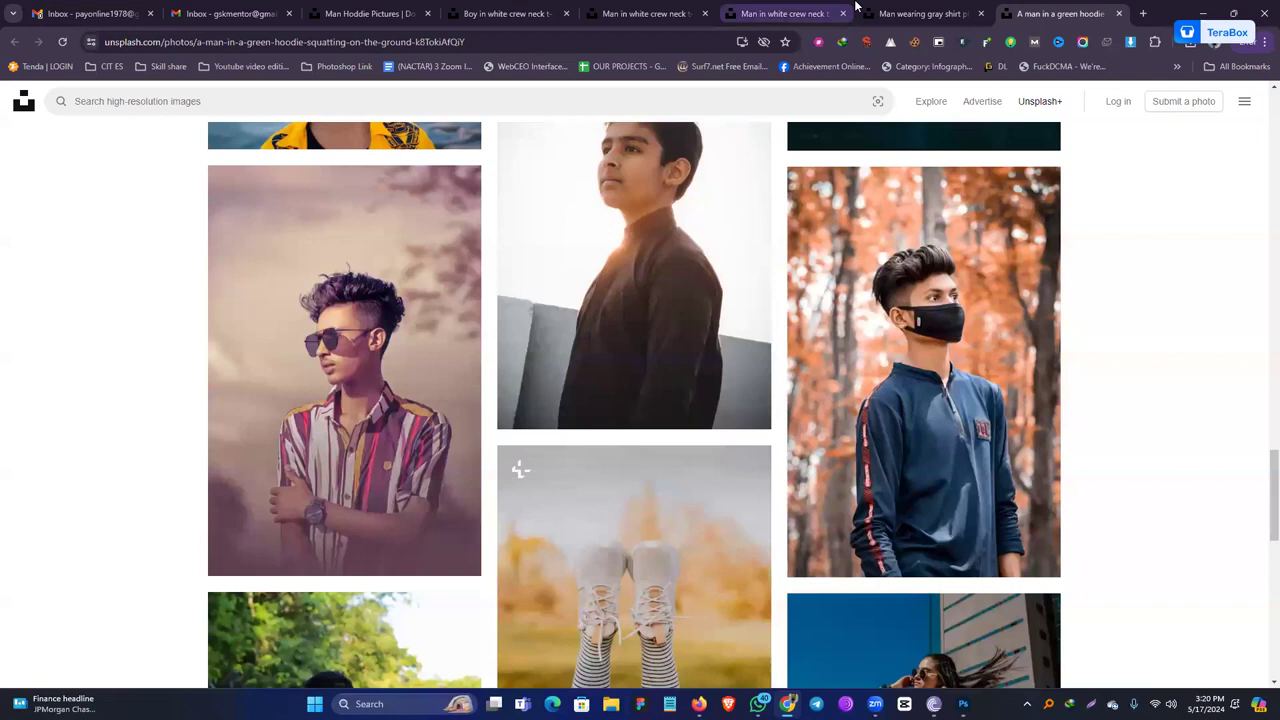
click(900, 14)
key(ctrl+shift+Tab)
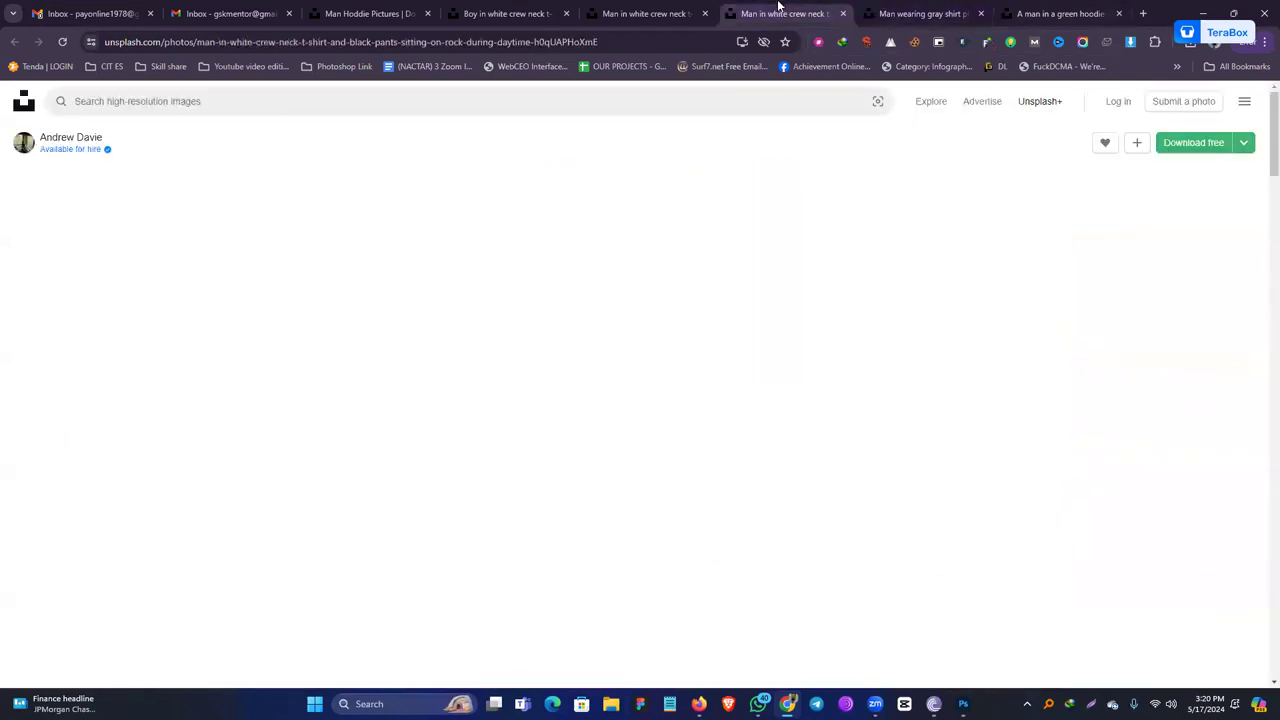
scroll(788, 303, down, 1)
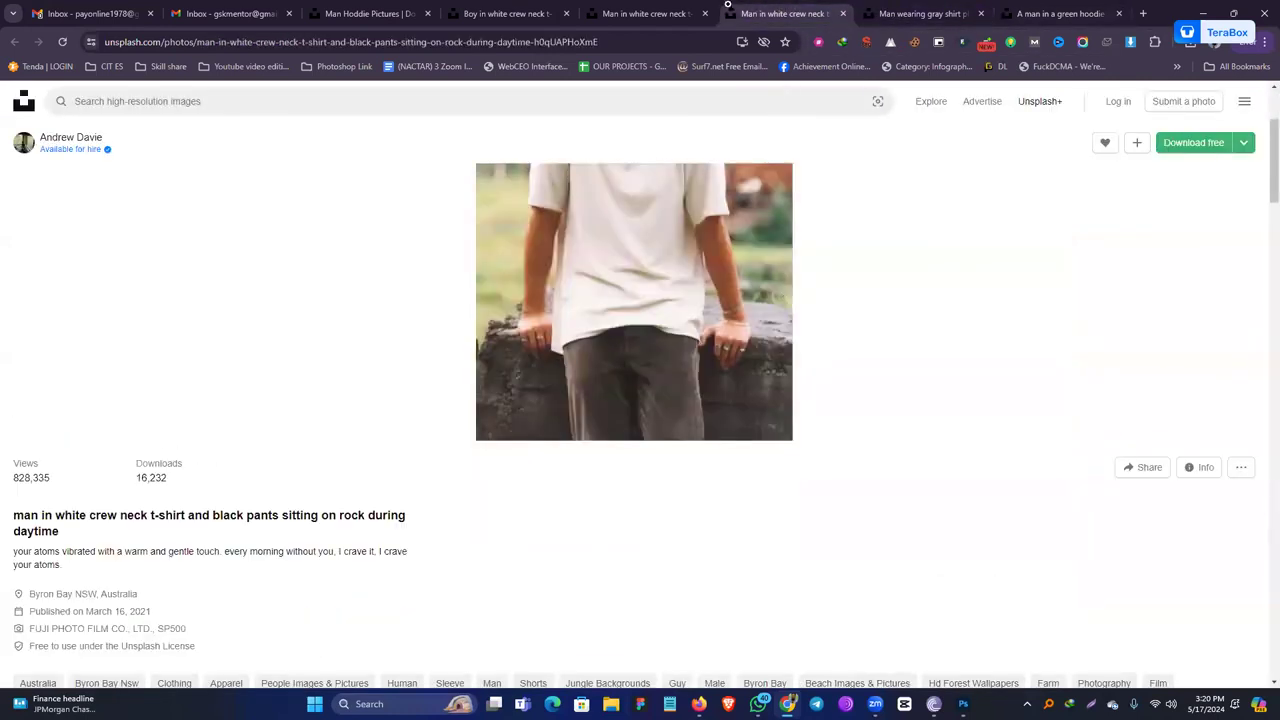
click(672, 14)
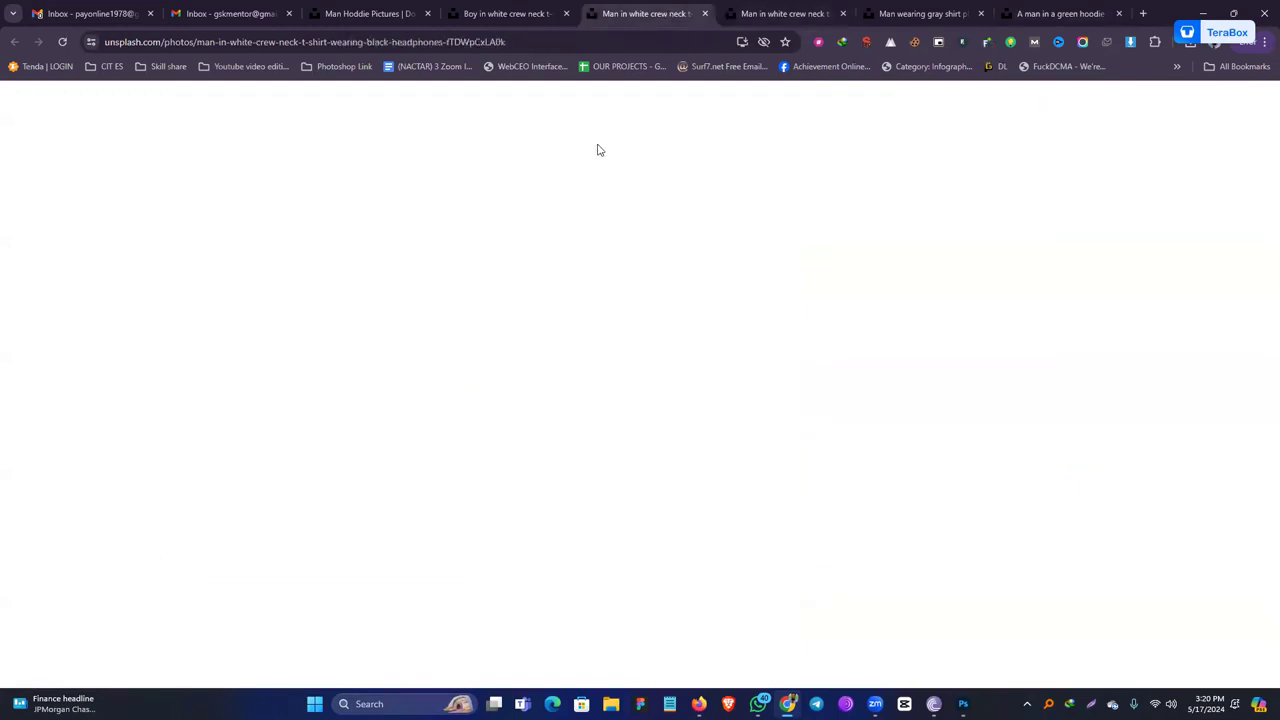
Browse the related images and collections beneath the photo of the boy in a white T-shirt and sunglasses.
click(545, 14)
scroll(568, 258, down, 20)
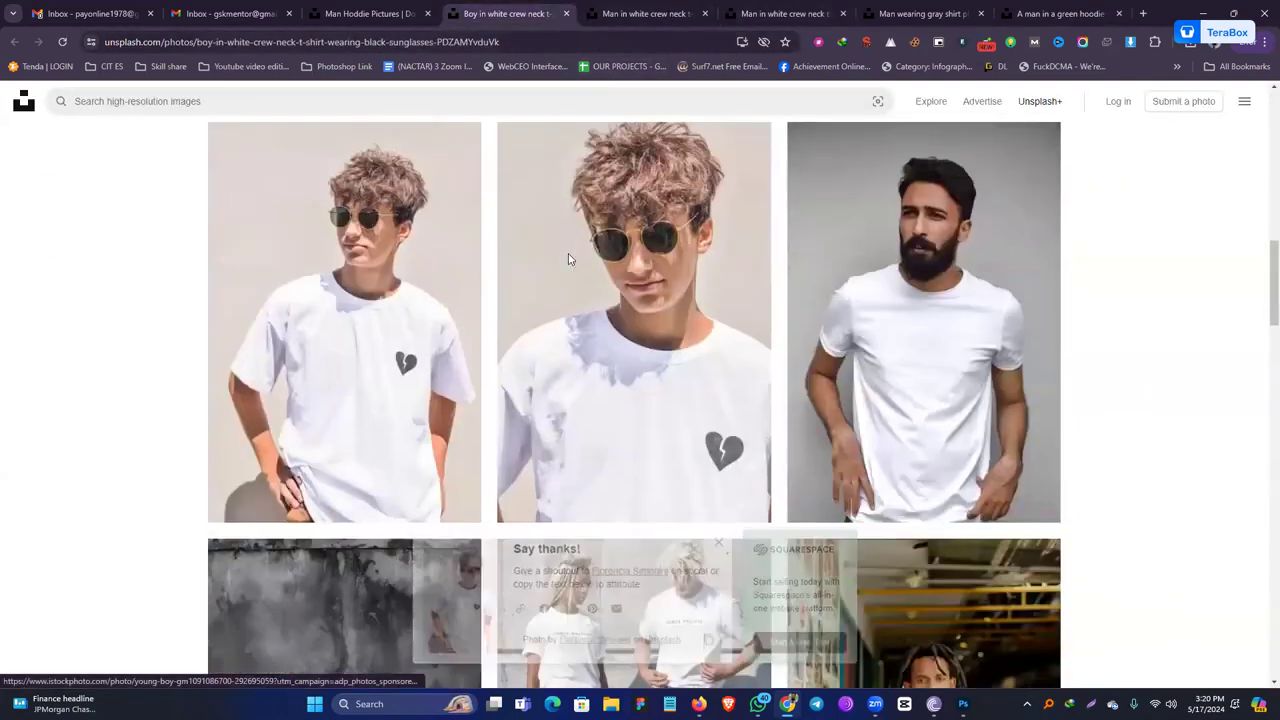
scroll(565, 249, down, 8)
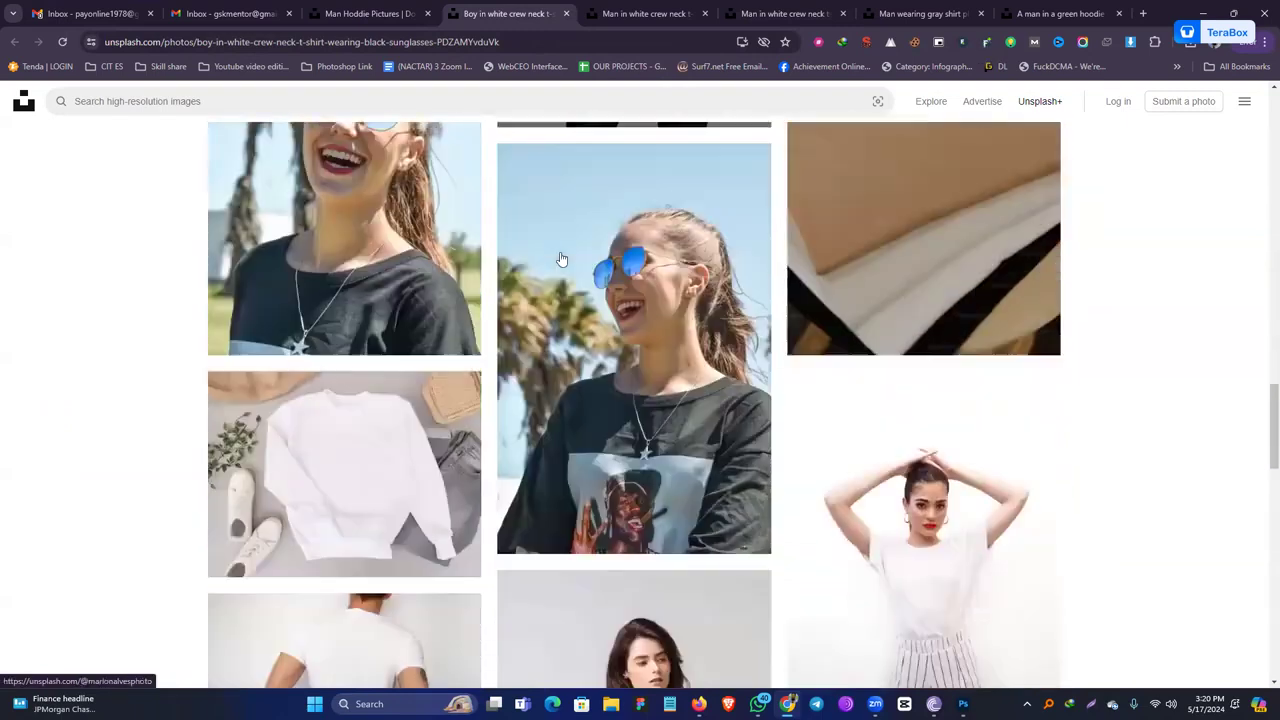
scroll(560, 252, down, 10)
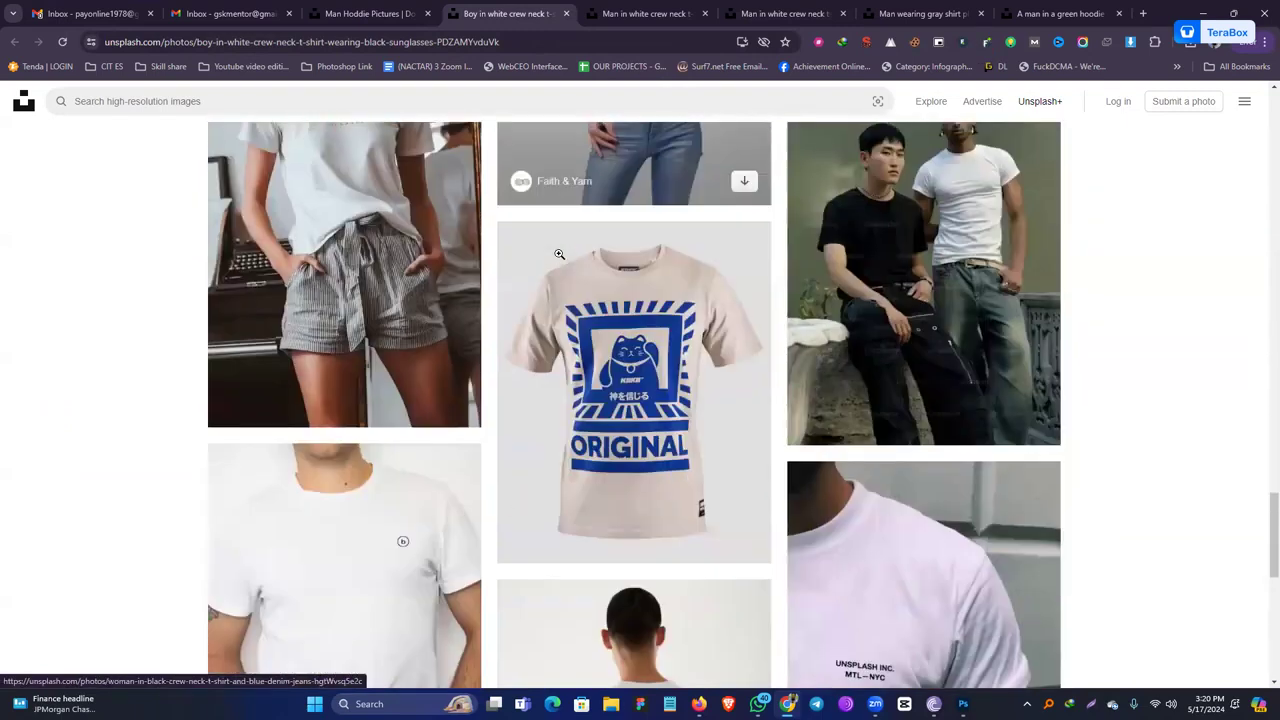
scroll(559, 253, down, 5)
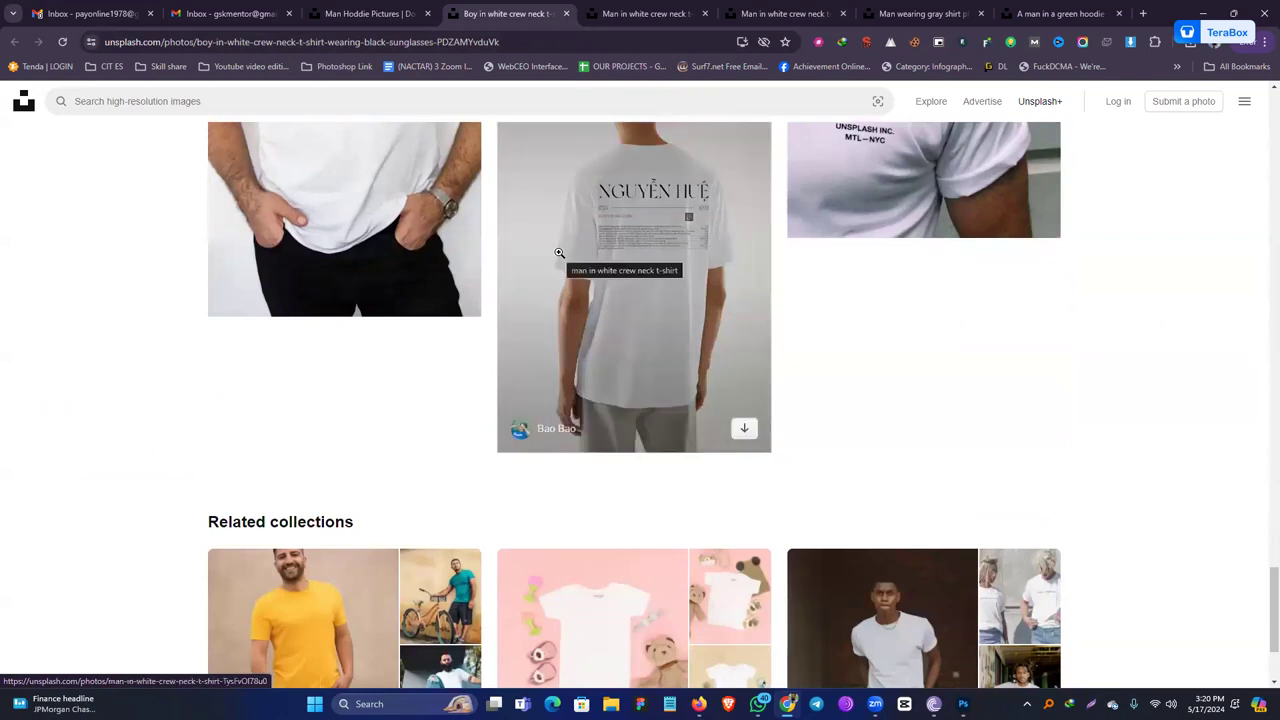
scroll(559, 251, down, 1)
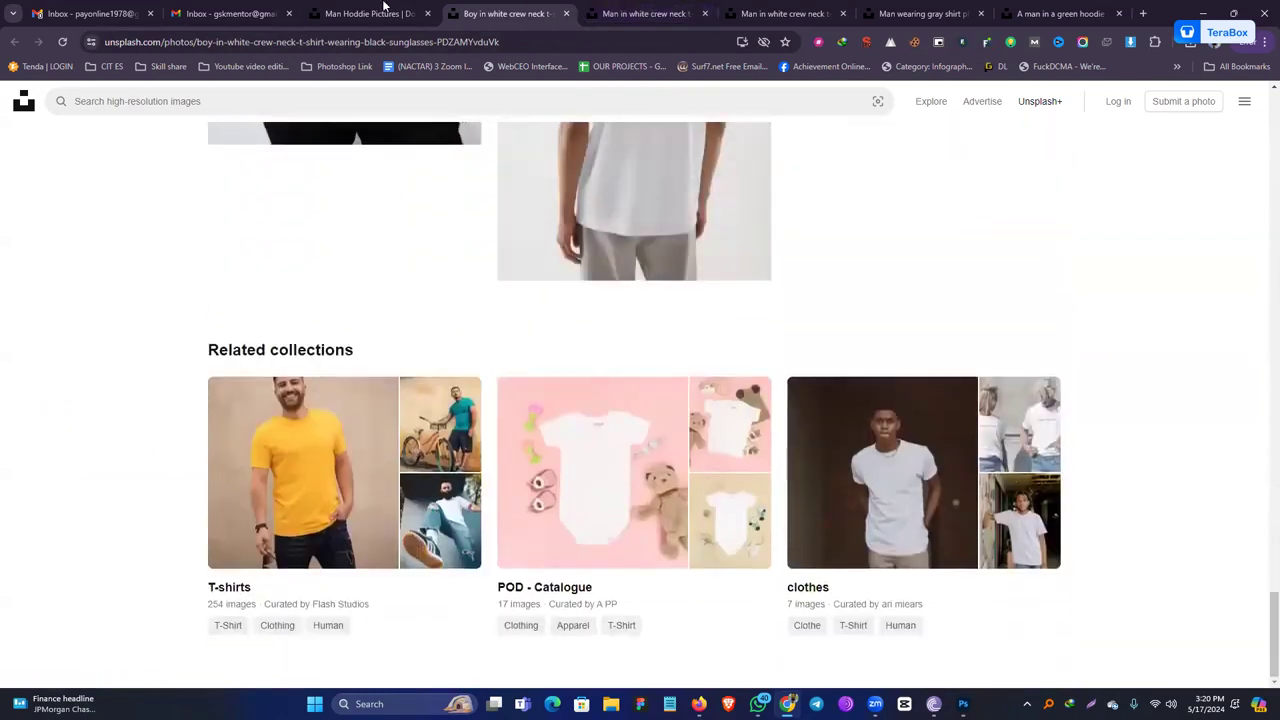
Find the photo of a man standing in a black hoodie in the hoodie search results and open its page separately.
click(371, 8)
scroll(457, 318, down, 4)
scroll(457, 320, up, 4)
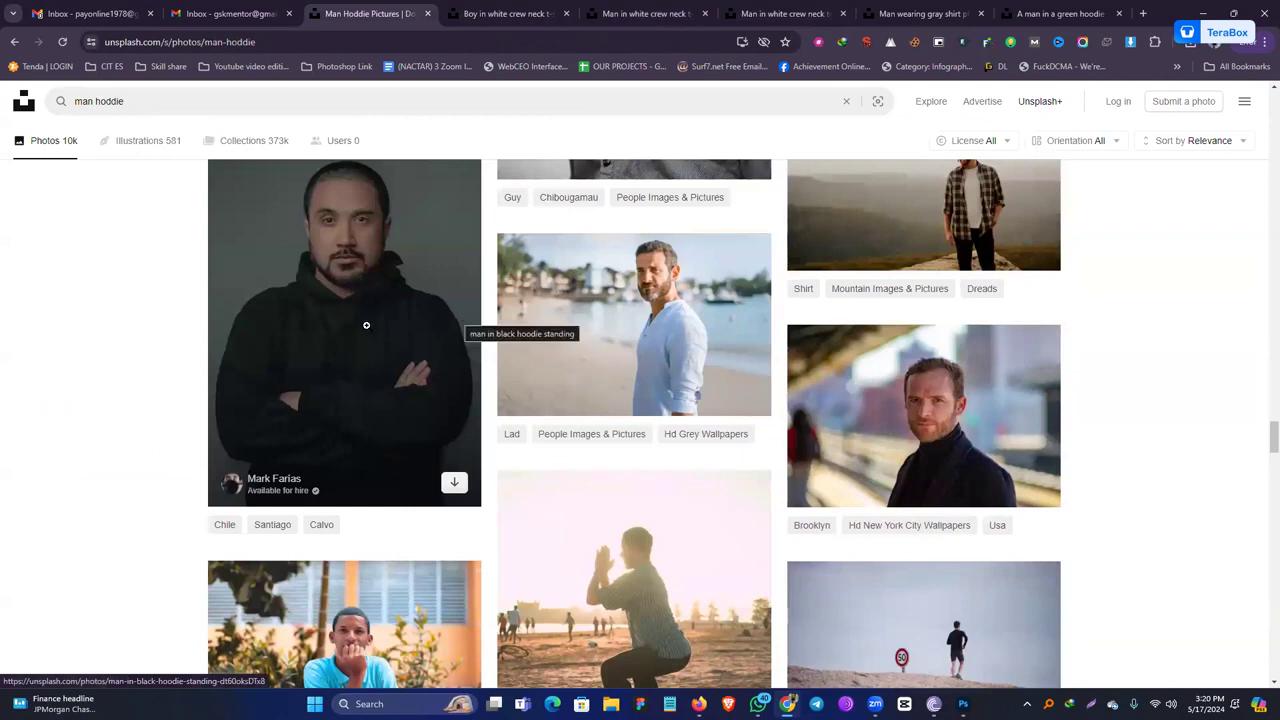
middle_click(366, 320)
click(1026, 6)
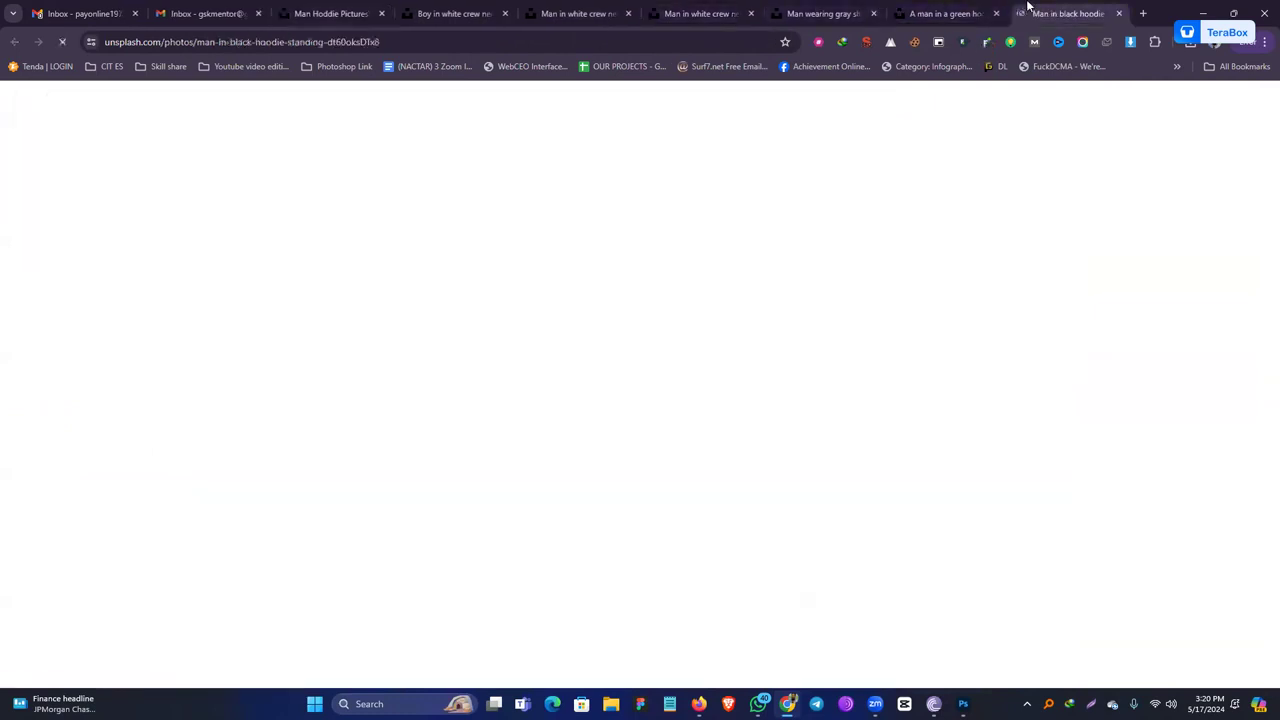
Examine the black hoodie photo's page and related images, and return to the white T-shirt photo pages.
scroll(629, 504, down, 4)
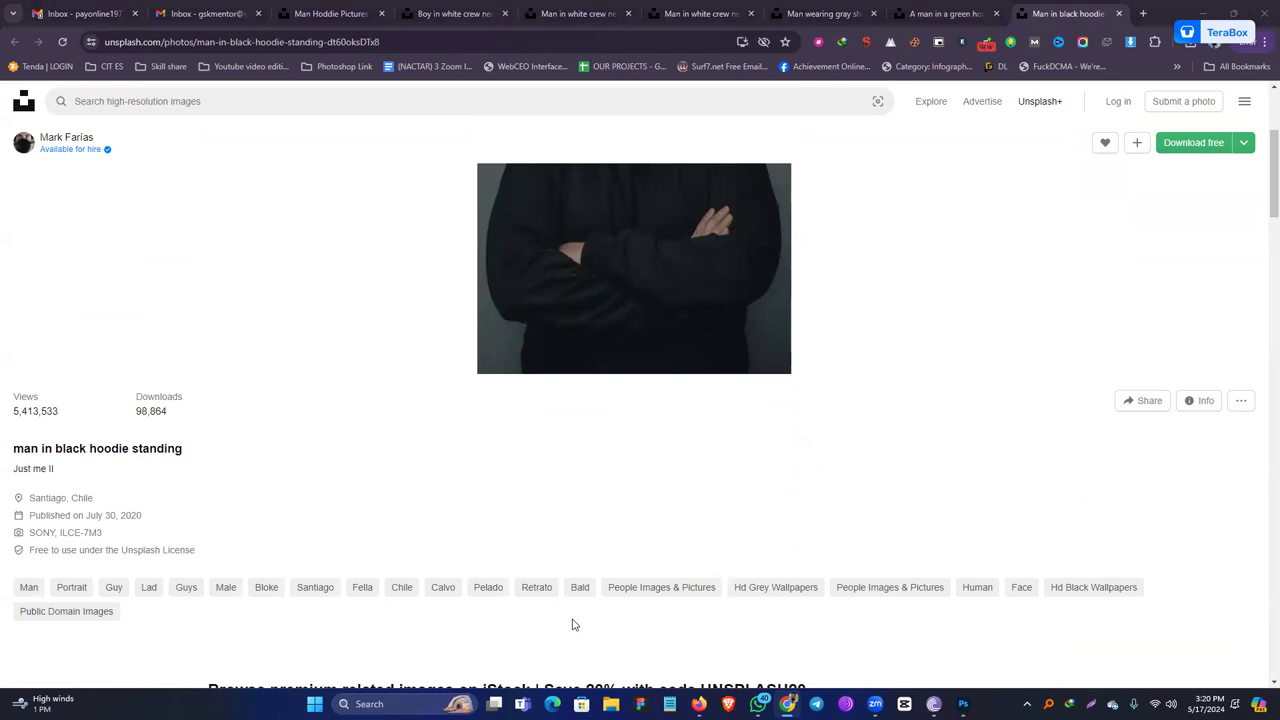
scroll(800, 320, down, 12)
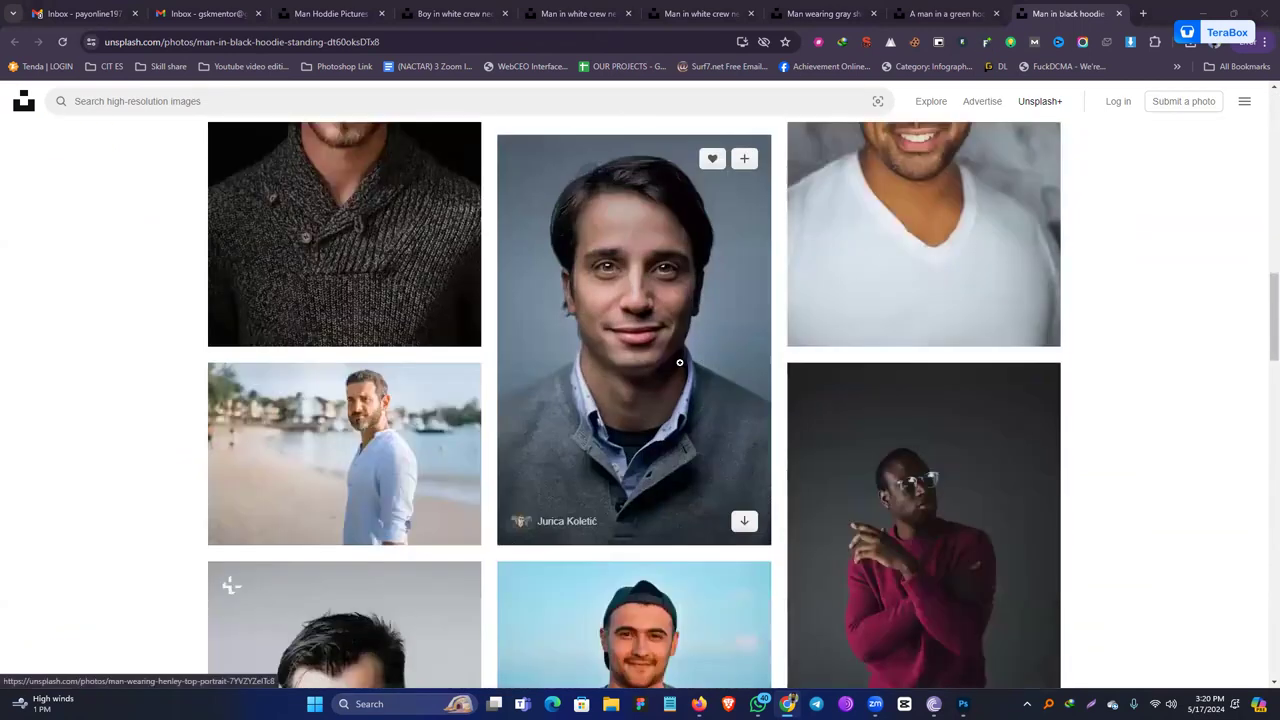
scroll(679, 362, up, 12)
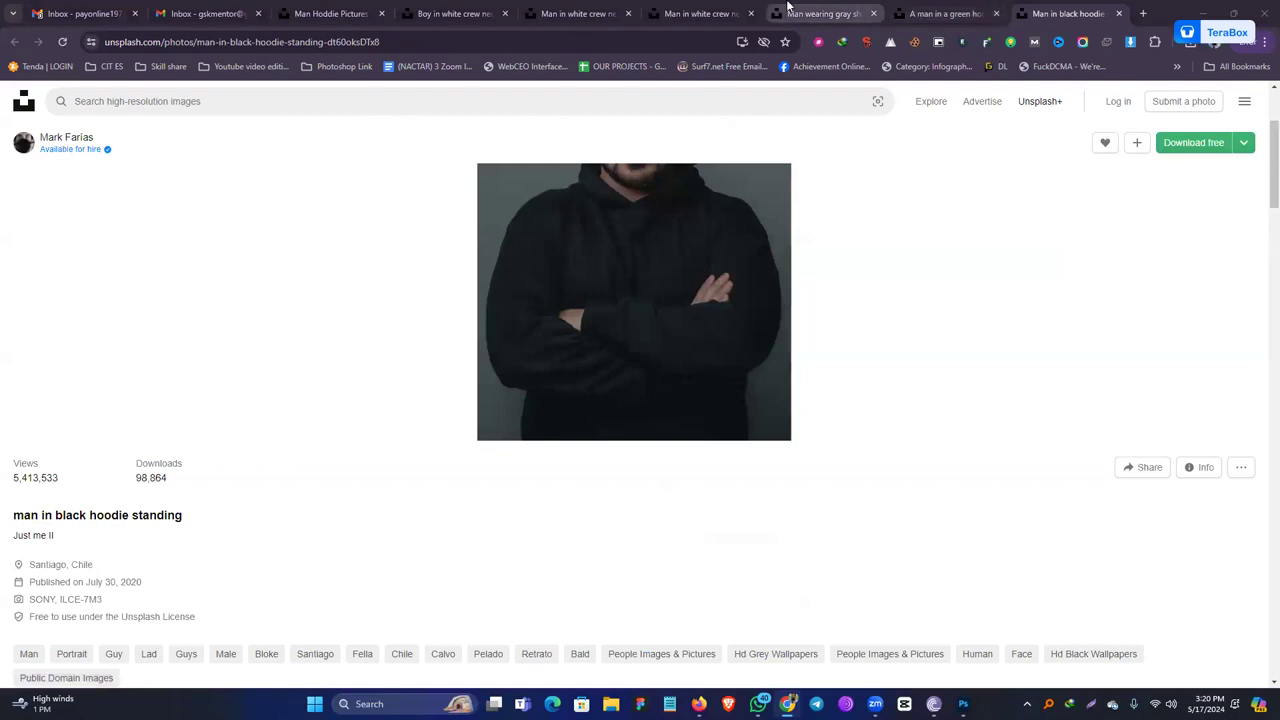
click(590, 8)
click(452, 13)
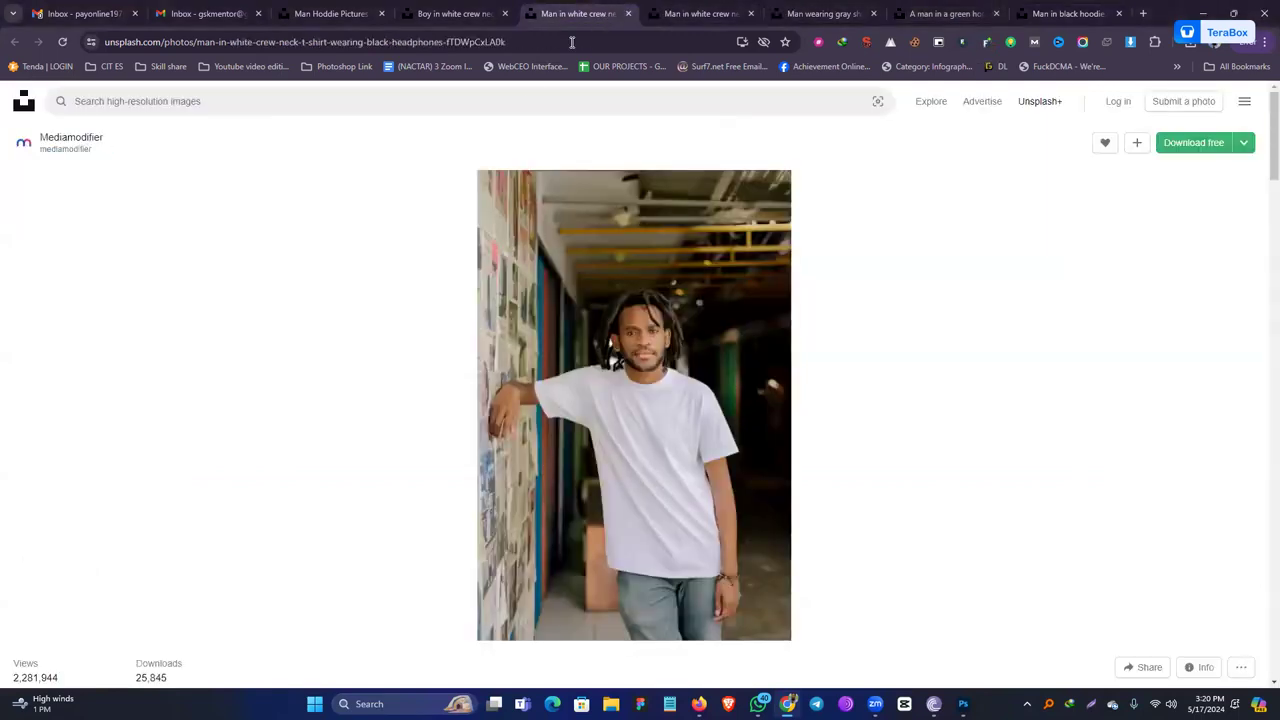
Check the hoodie search results and copy the word "hoodie" from the title on the black hoodie photo's page.
scroll(428, 143, down, 10)
click(330, 13)
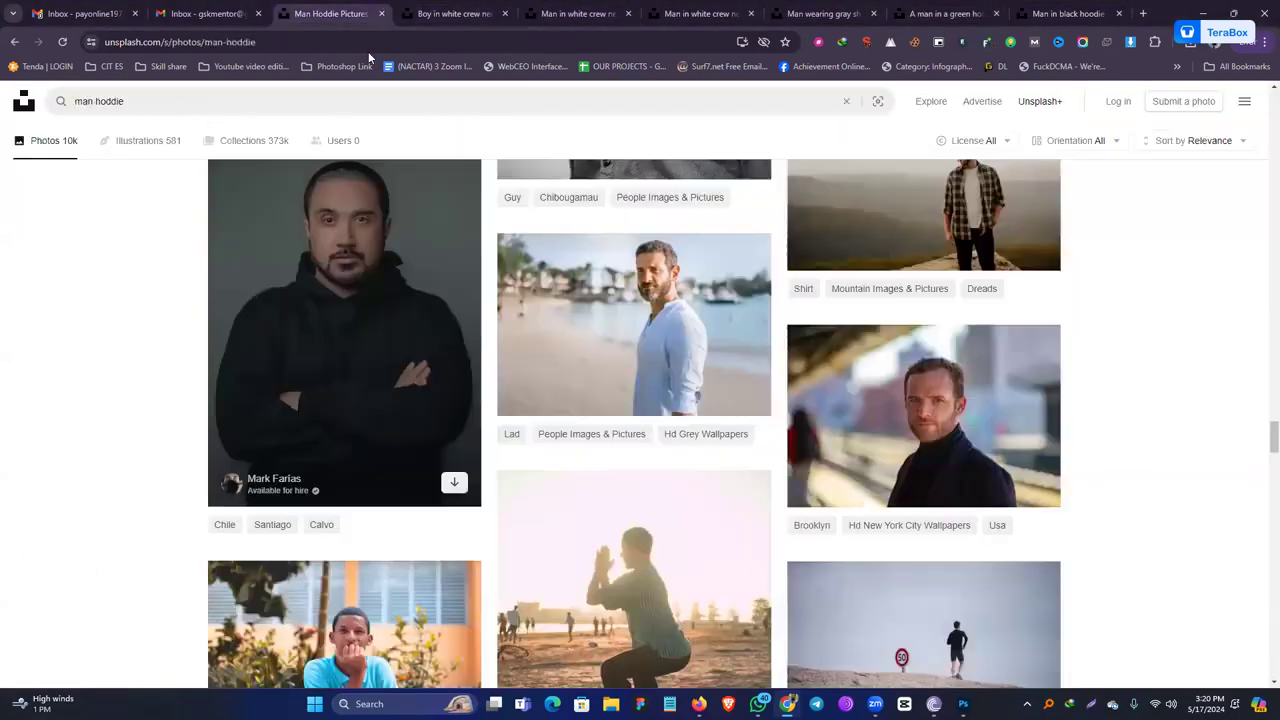
scroll(451, 165, down, 3)
scroll(321, 248, up, 2)
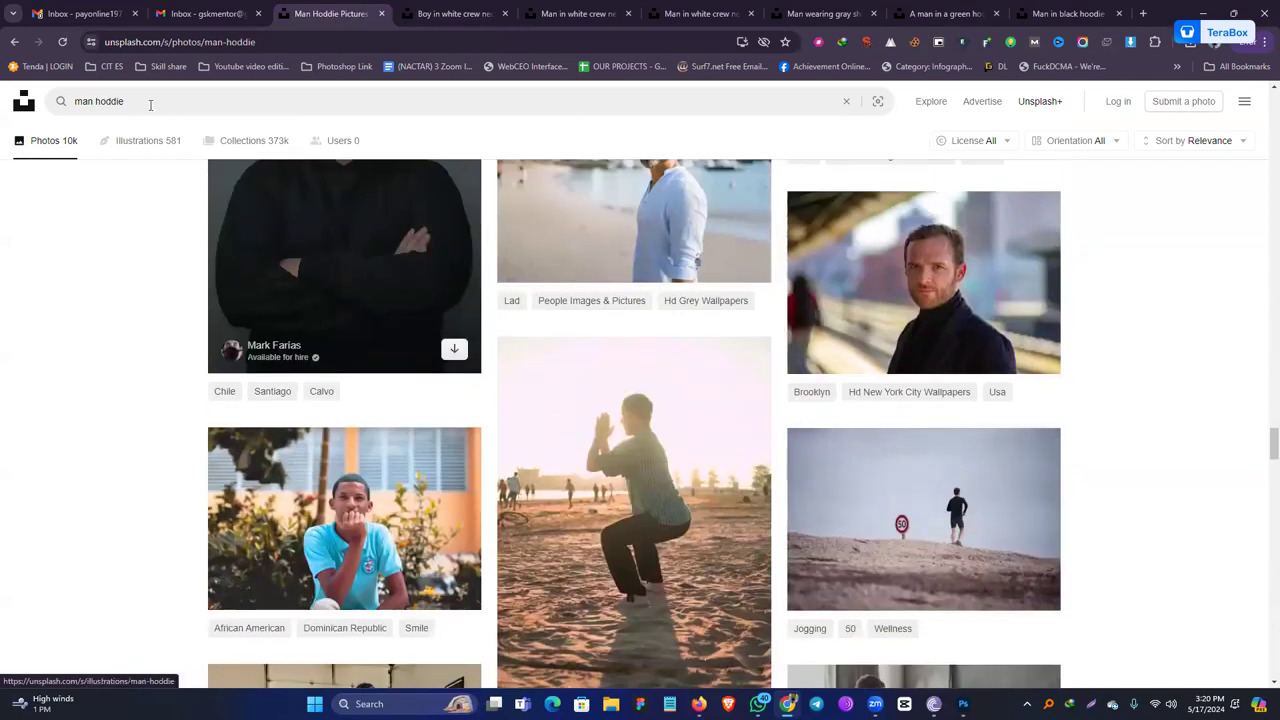
click(1062, 8)
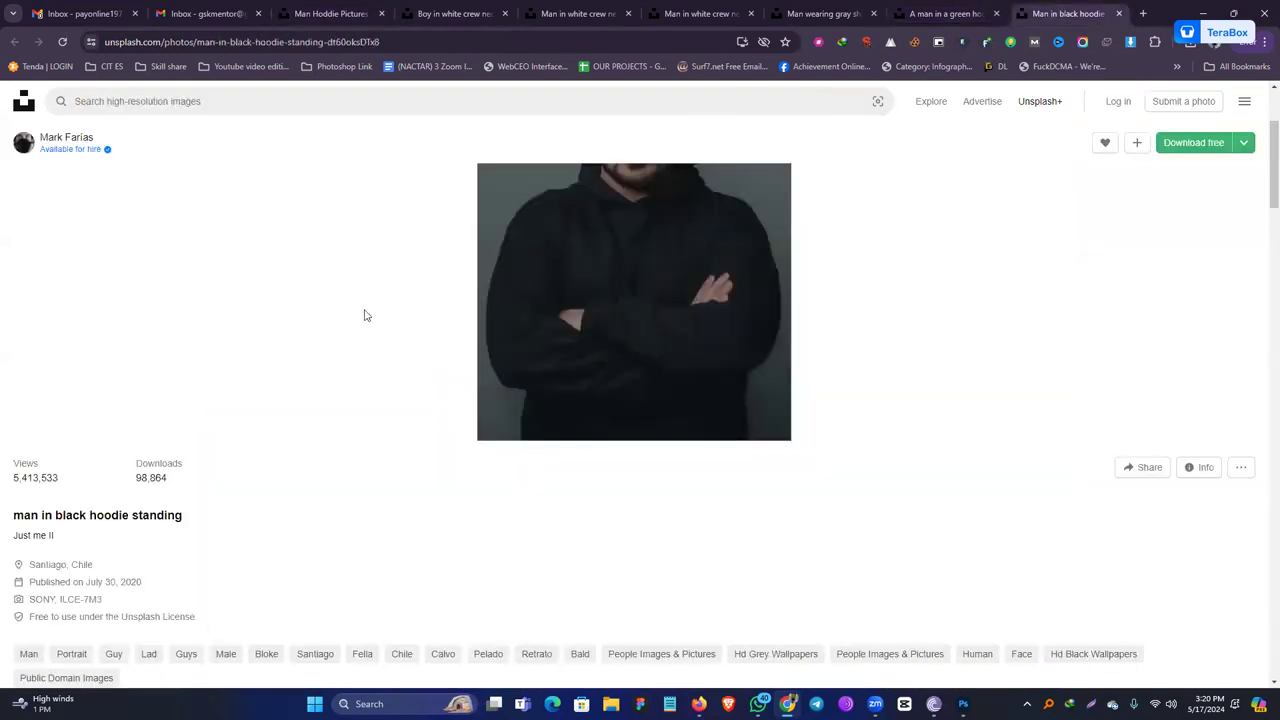
double_click(108, 516)
key(ctrl+c)
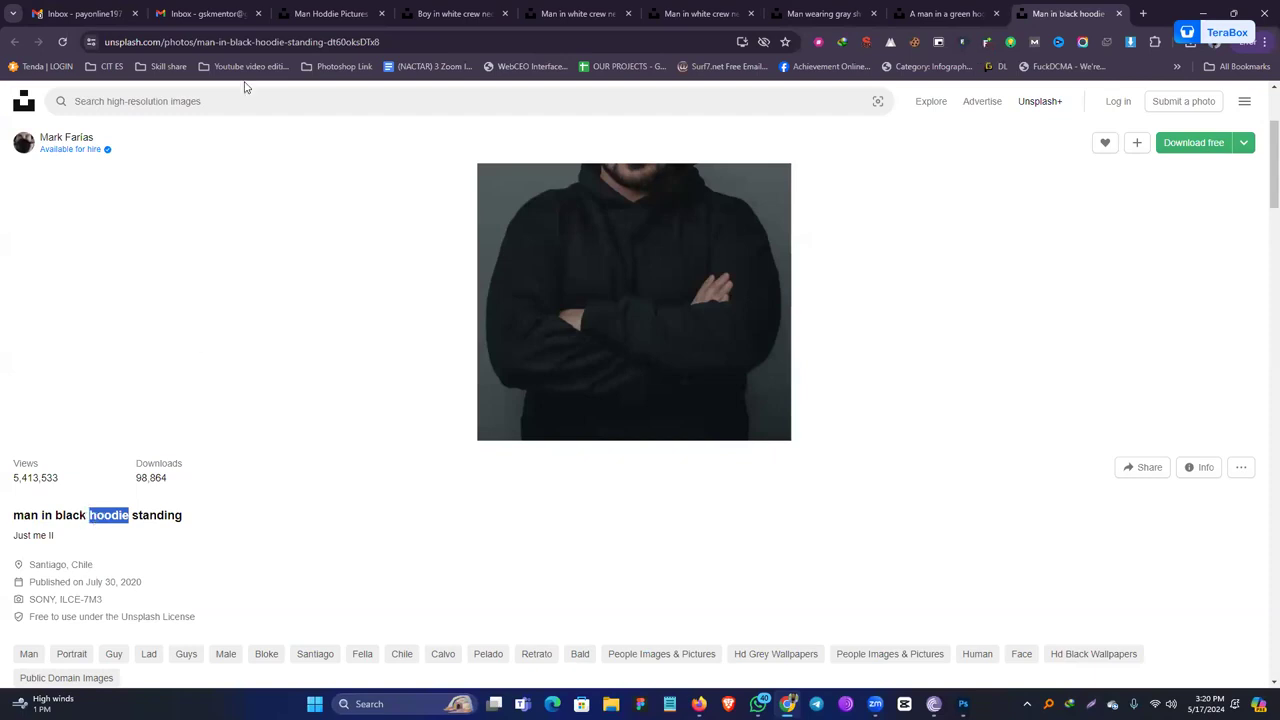
Correct the photo search to "man hoodie" and browse the results for a teal hoodie photo.
click(330, 13)
double_click(145, 93)
key(ctrl+v)
key(Return)
scroll(306, 268, down, 9)
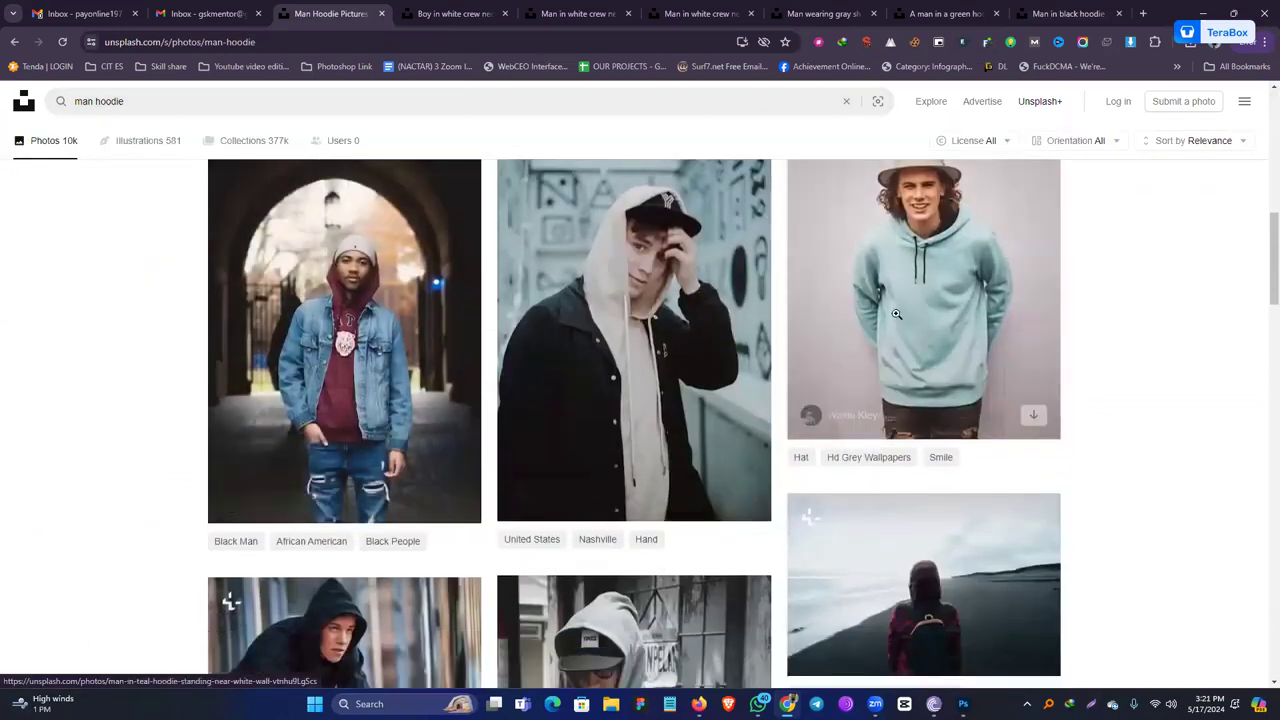
Open the photo of the man in a teal hoodie near a white wall separately, review its page and download it.
middle_click(920, 300)
click(1075, 11)
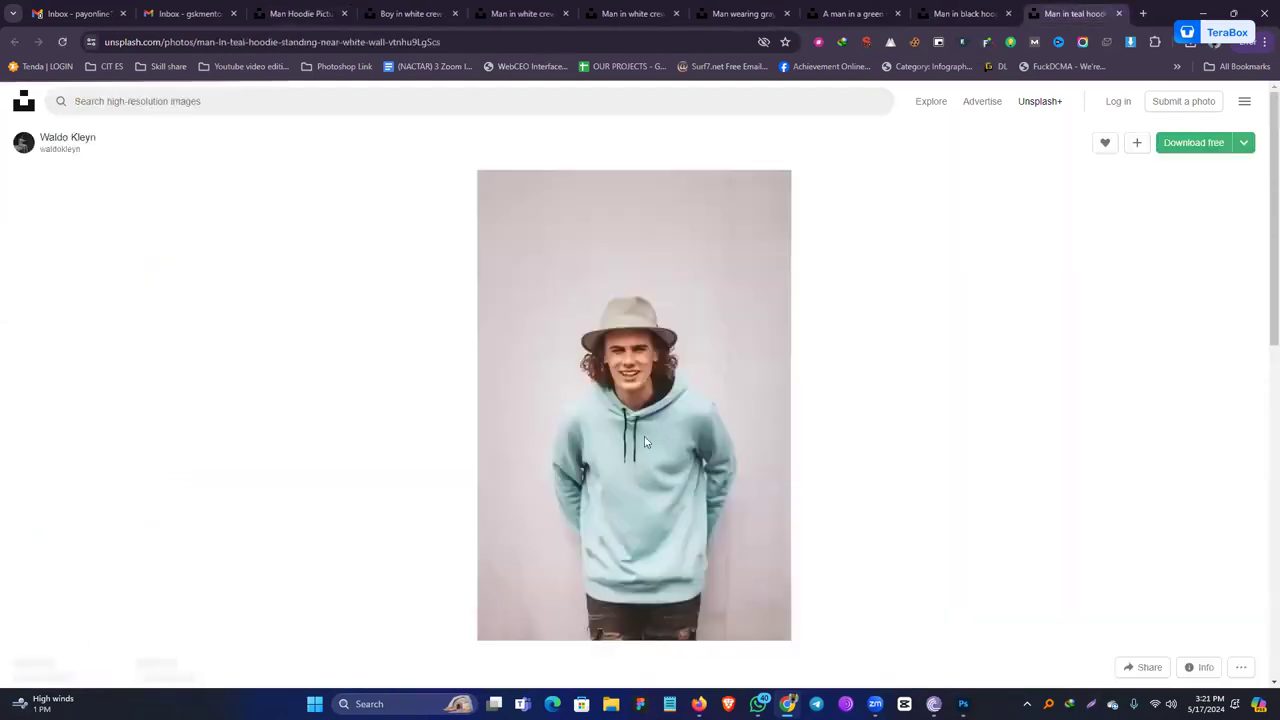
scroll(639, 426, down, 5)
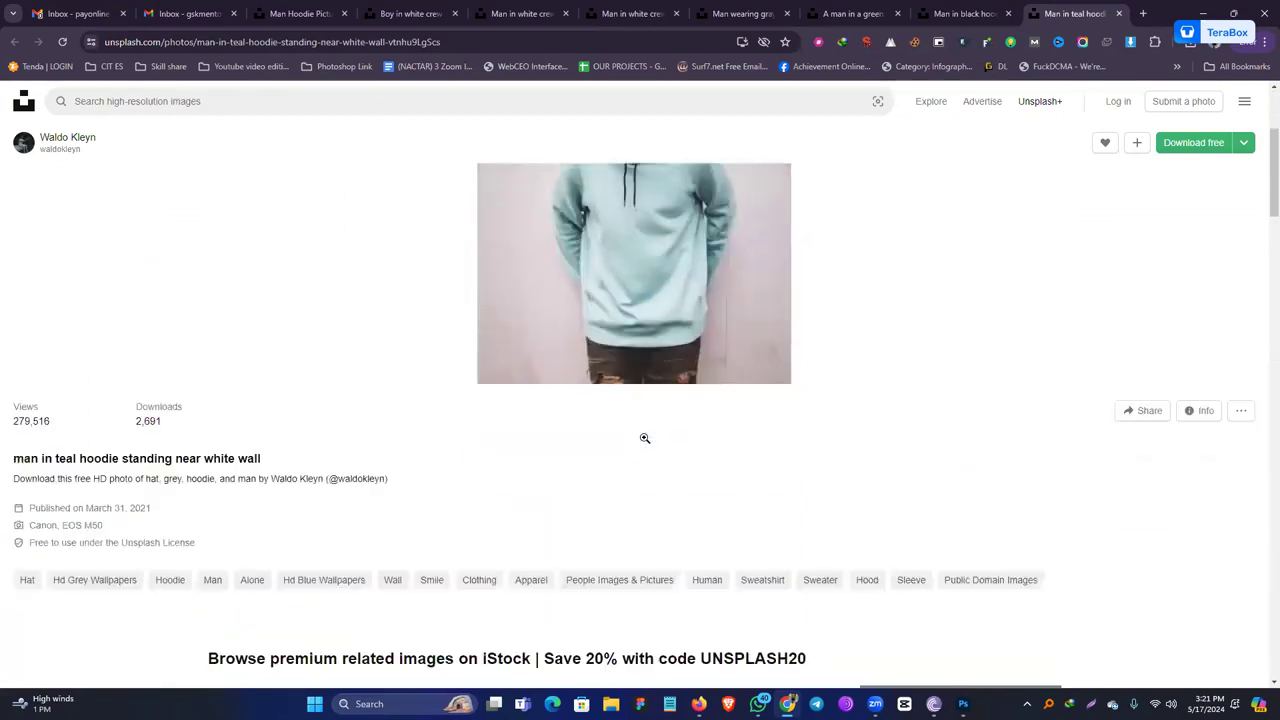
scroll(738, 422, up, 2)
scroll(738, 422, up, 4)
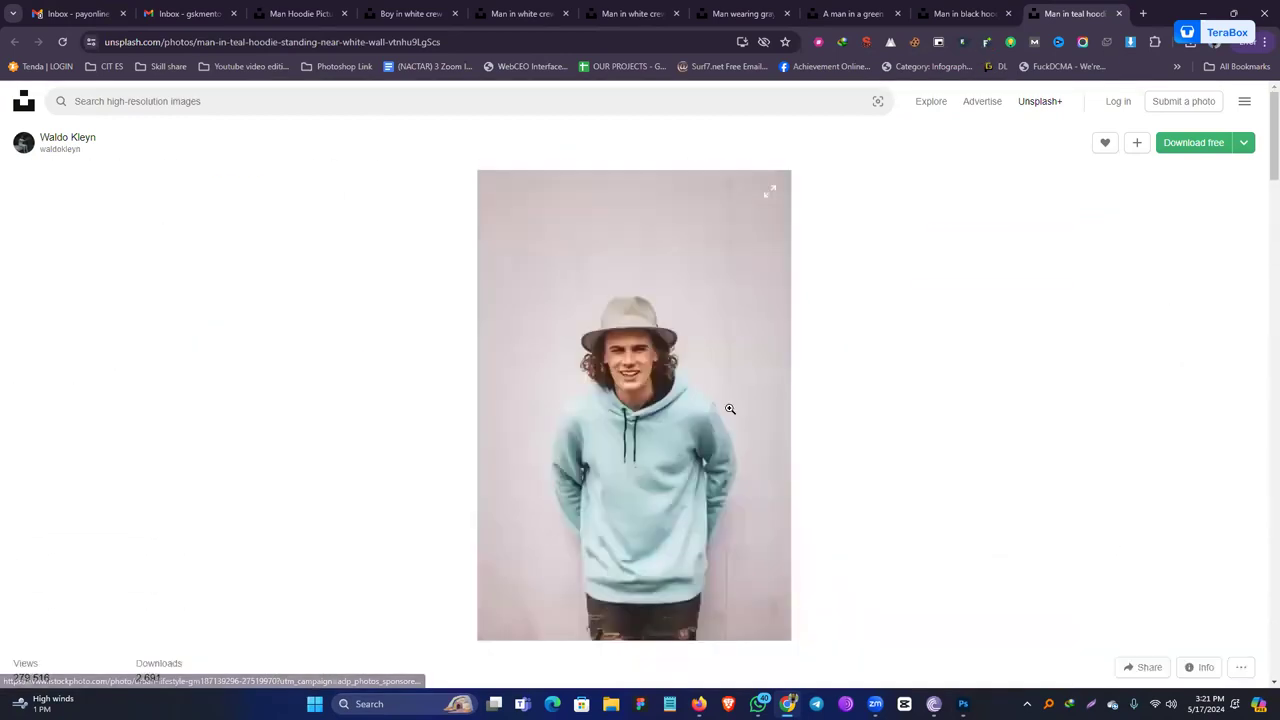
click(1186, 144)
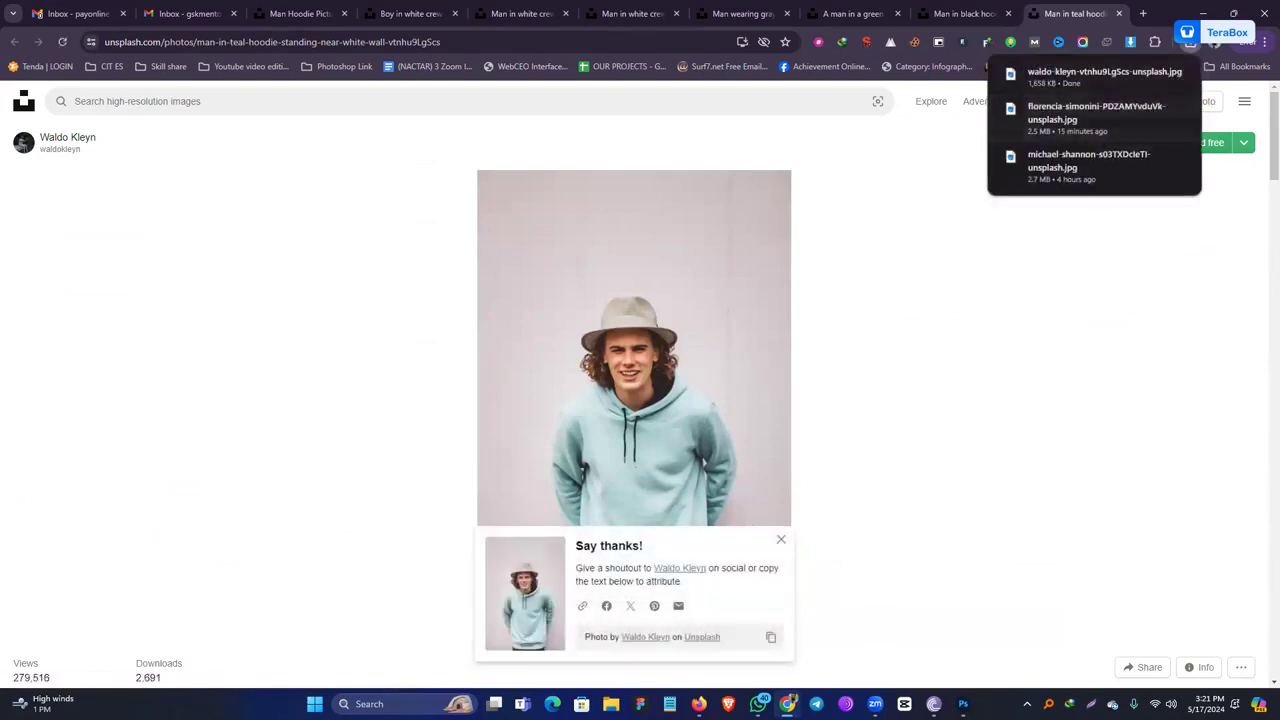
Switch to Photoshop and open the newly downloaded teal hoodie photo from the Downloads folder.
key(alt+Tab)
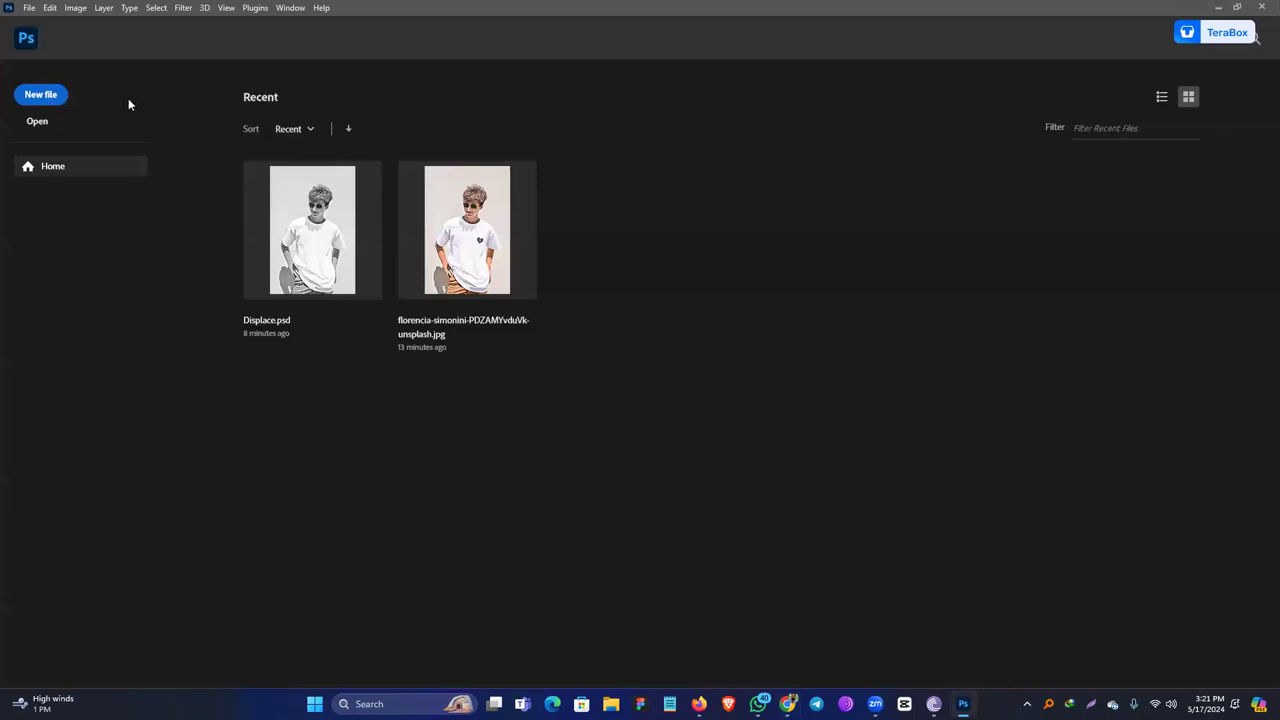
key(ctrl+n)
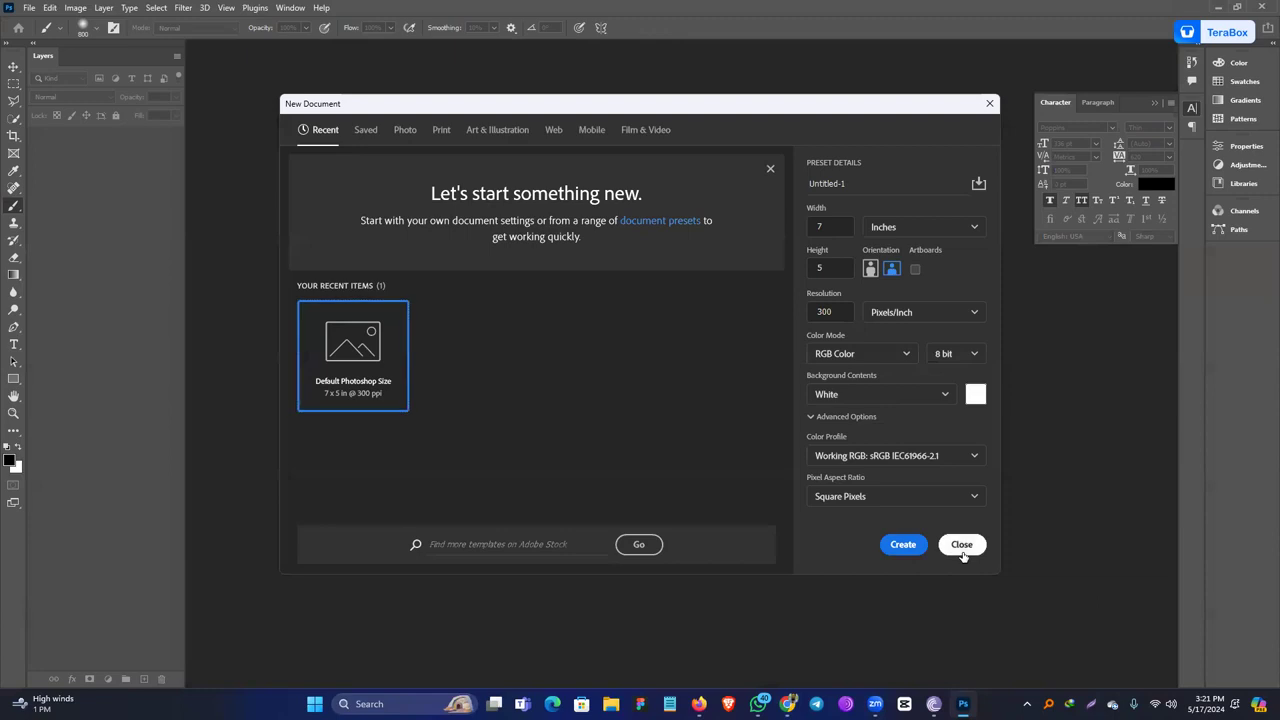
click(959, 545)
click(43, 34)
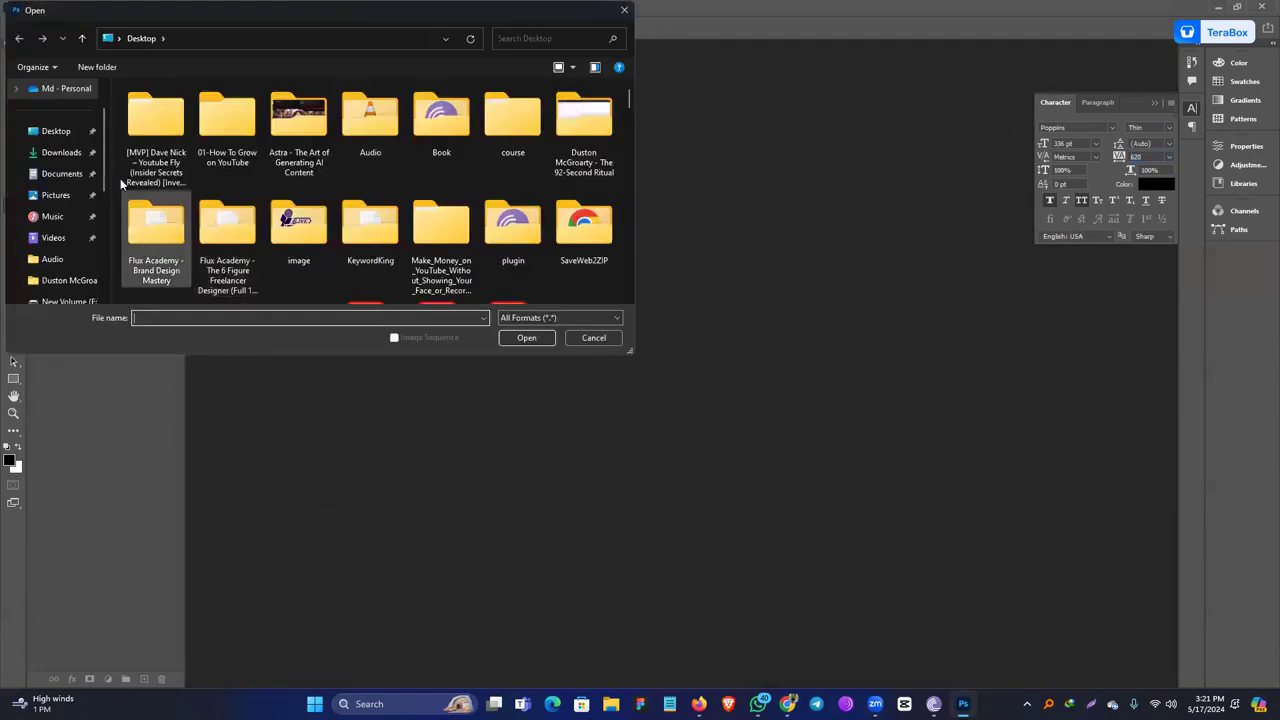
click(52, 155)
double_click(145, 143)
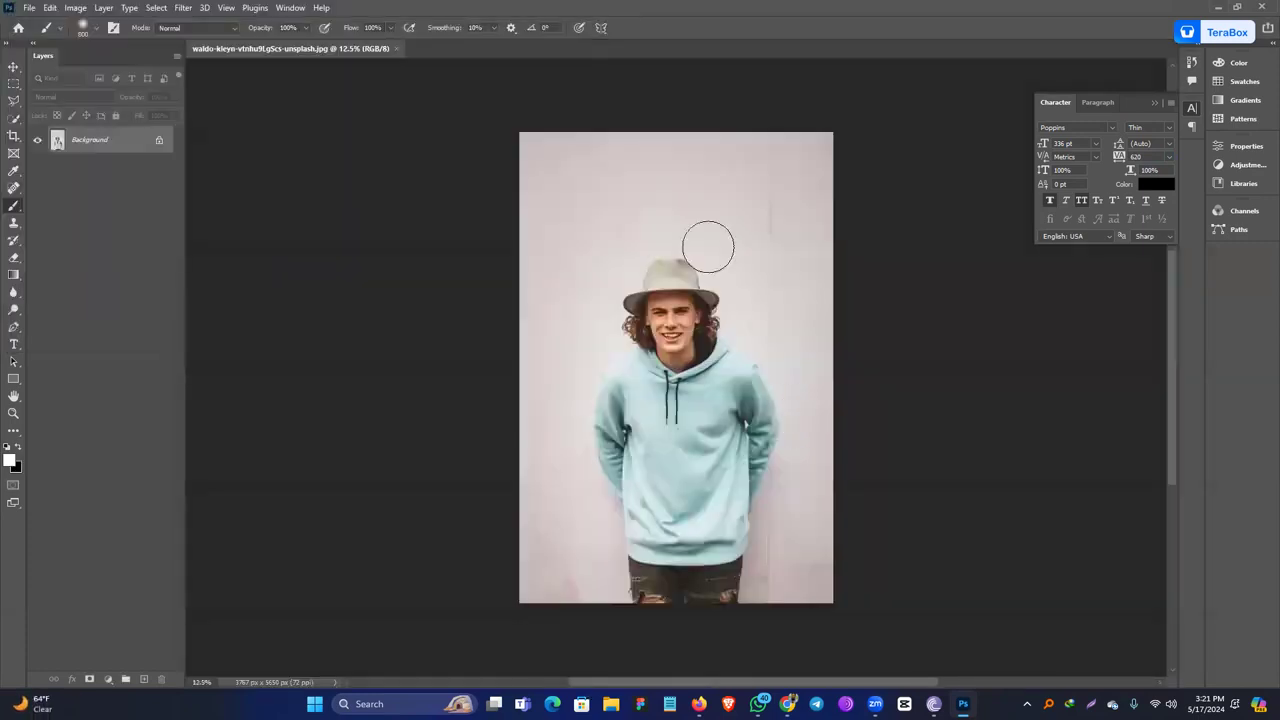
Inspect the hoodie up close and duplicate the Background layer.
ctrl+click(718, 352)
ctrl+click(718, 352)
ctrl+click(718, 352)
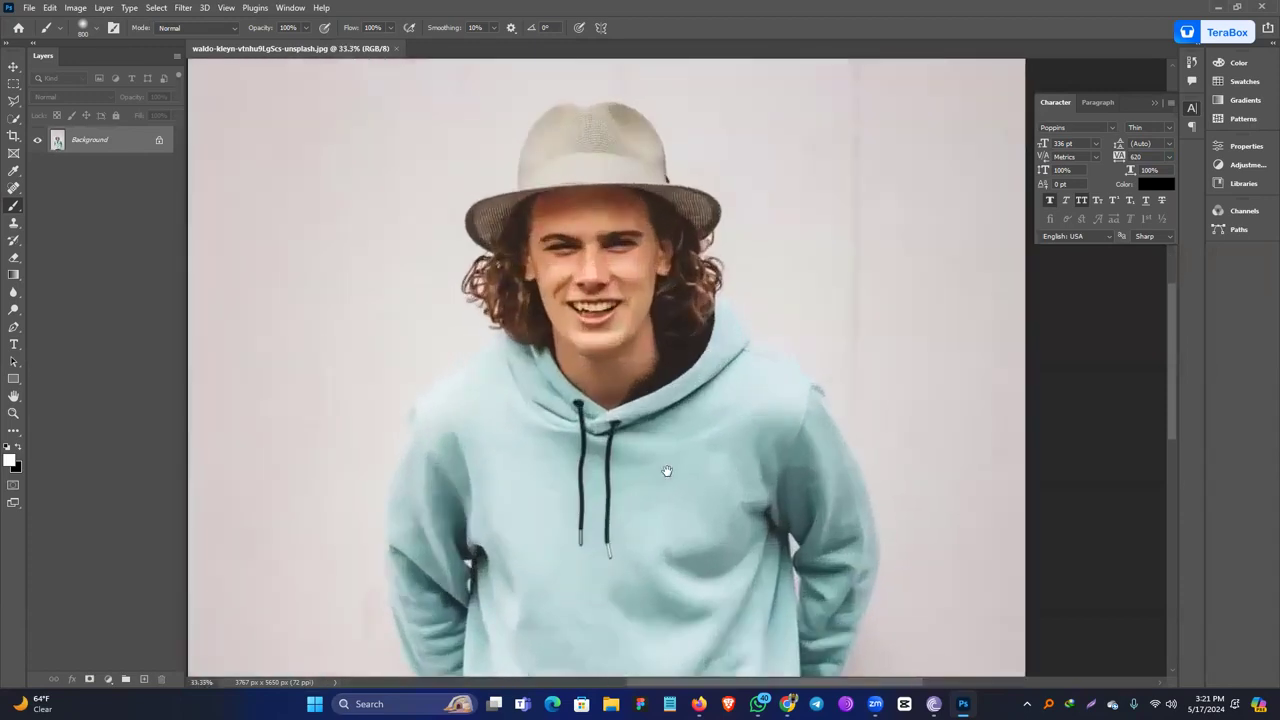
drag(666, 471, 726, 146)
drag(702, 322, 669, 285)
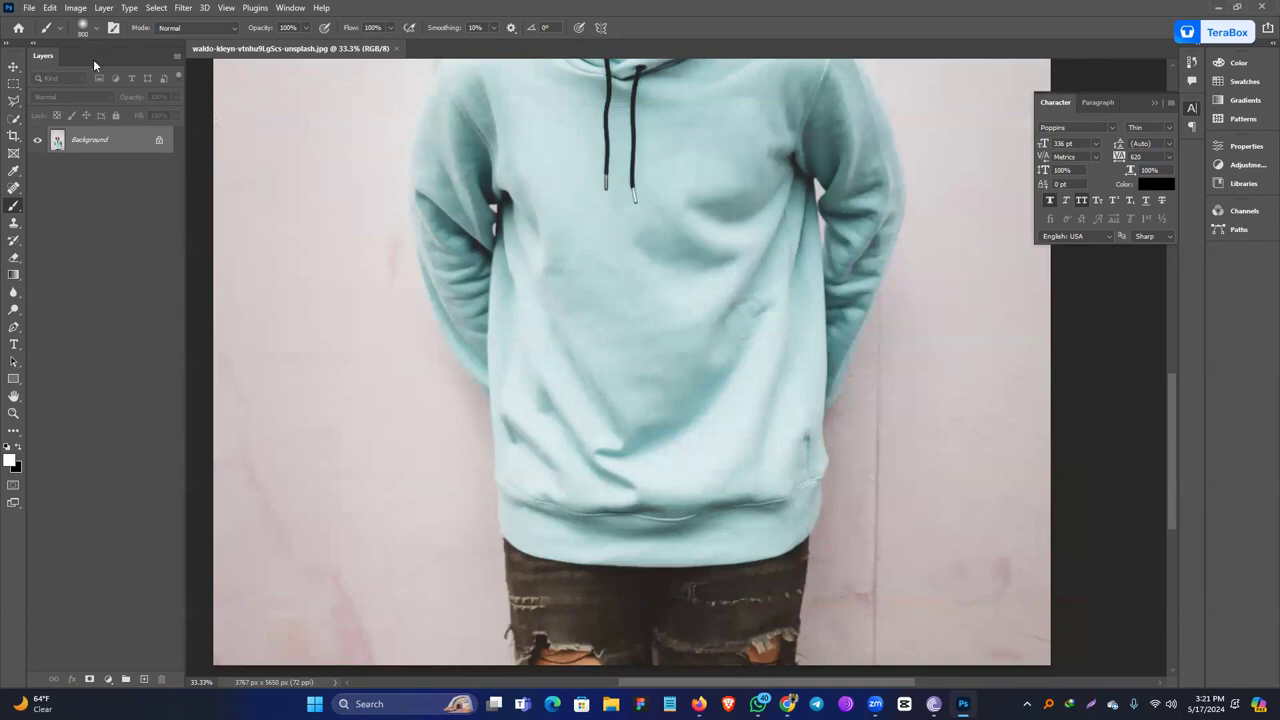
key(ctrl+j)
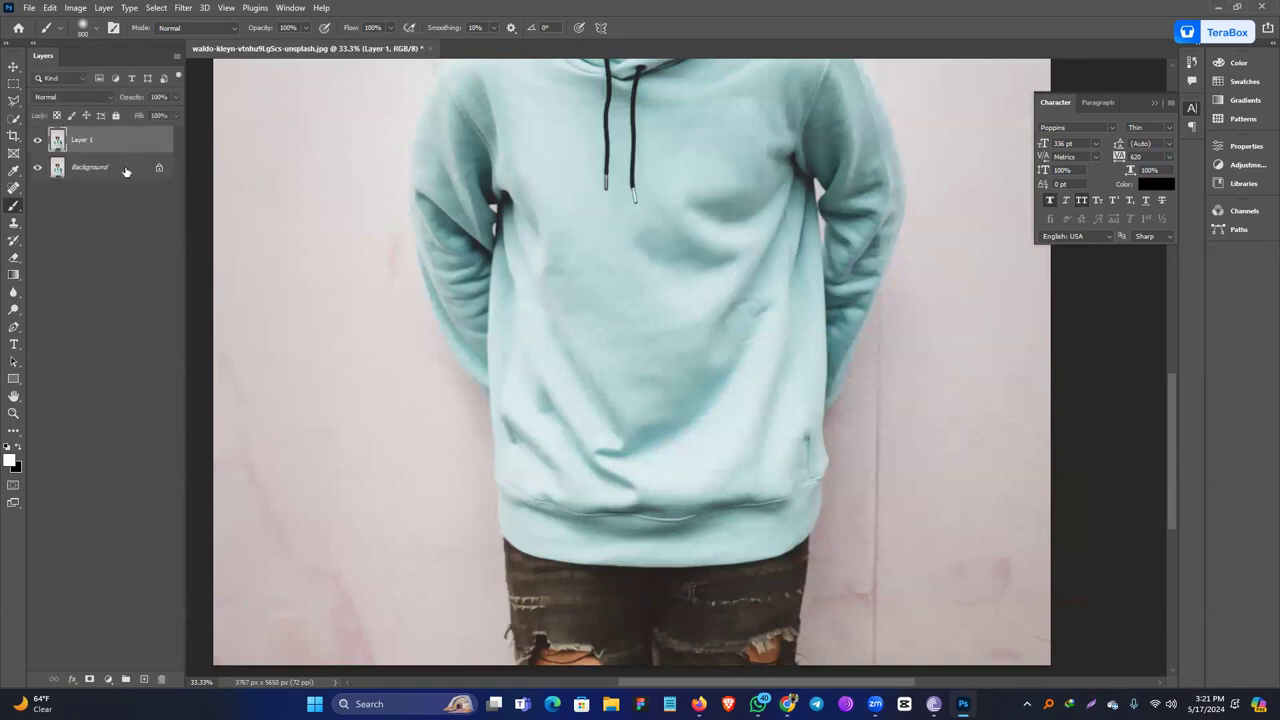
Outline the drawstring on the right of the hoodie with the Polygonal Lasso tool.
drag(713, 141, 678, 300)
click(14, 101)
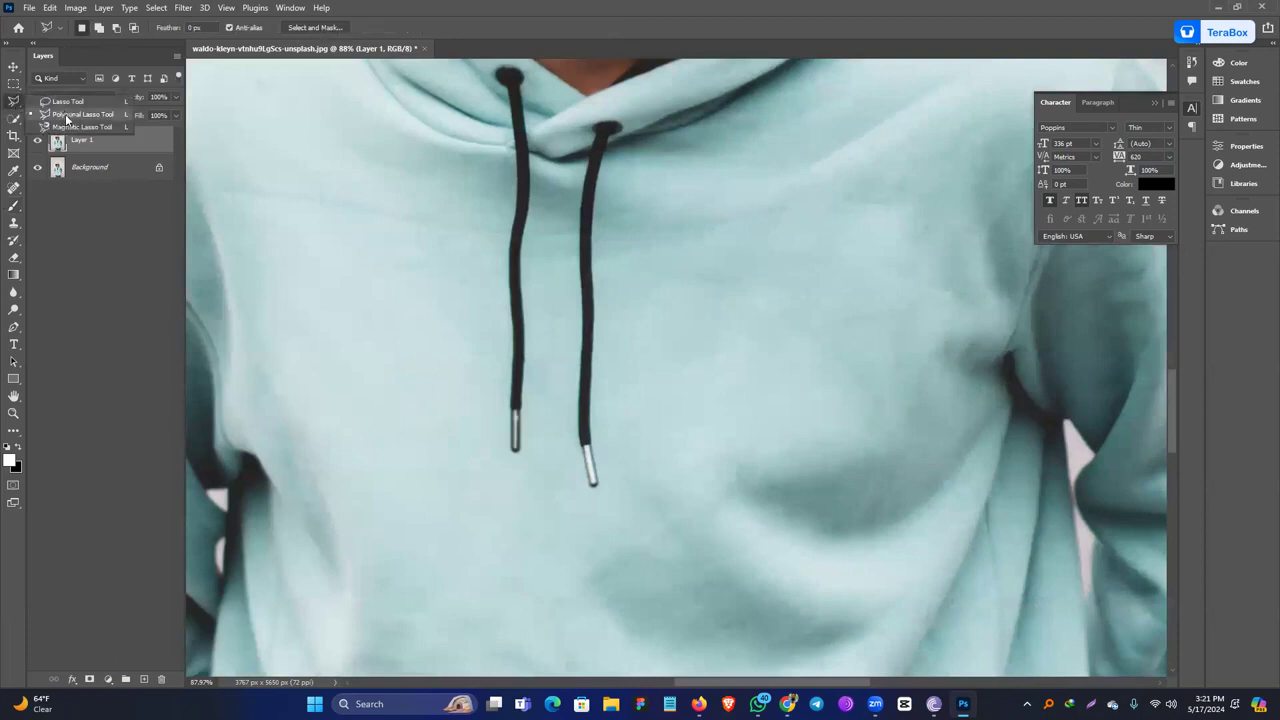
mouse_move(628, 270)
mouse_down()
mouse_move(658, 535)
mouse_move(547, 535)
mouse_move(536, 466)
mouse_move(551, 243)
mouse_up()
drag(640, 185, 643, 298)
click(630, 272)
Try to remove the outlined drawstring with a Content-Aware fill in Normal mode at 100% opacity, and deselect.
click(52, 7)
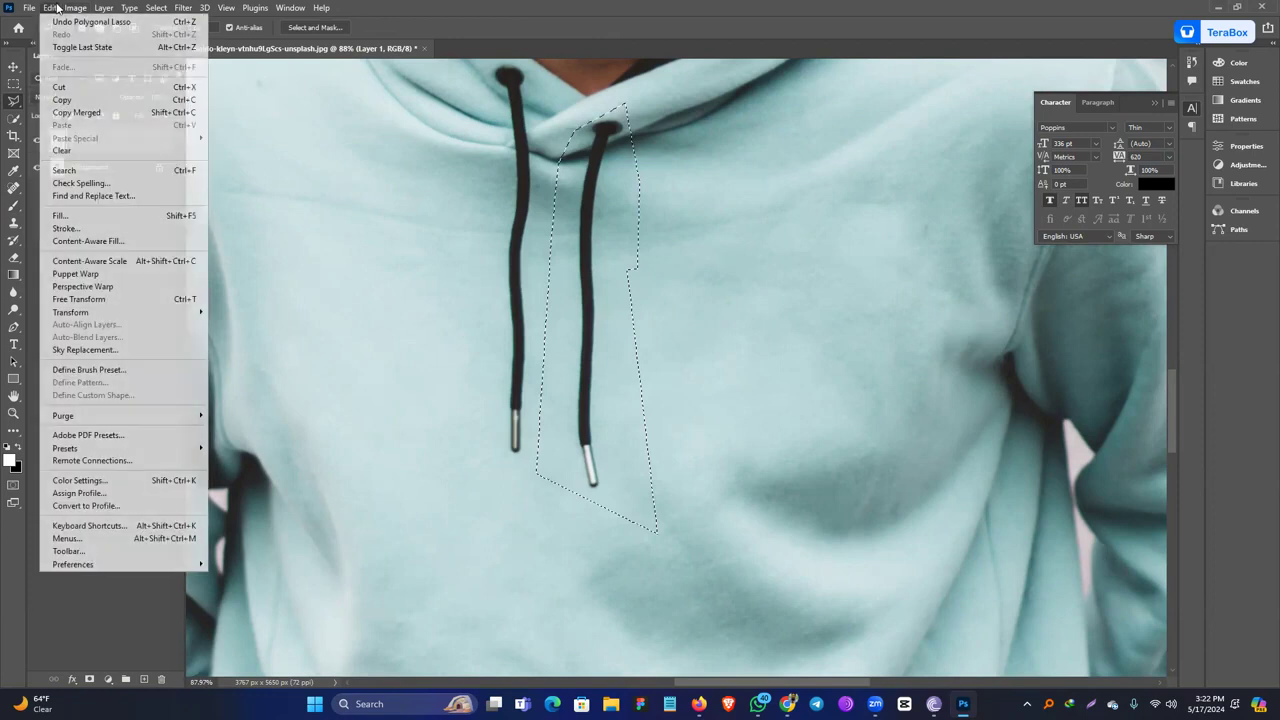
click(100, 215)
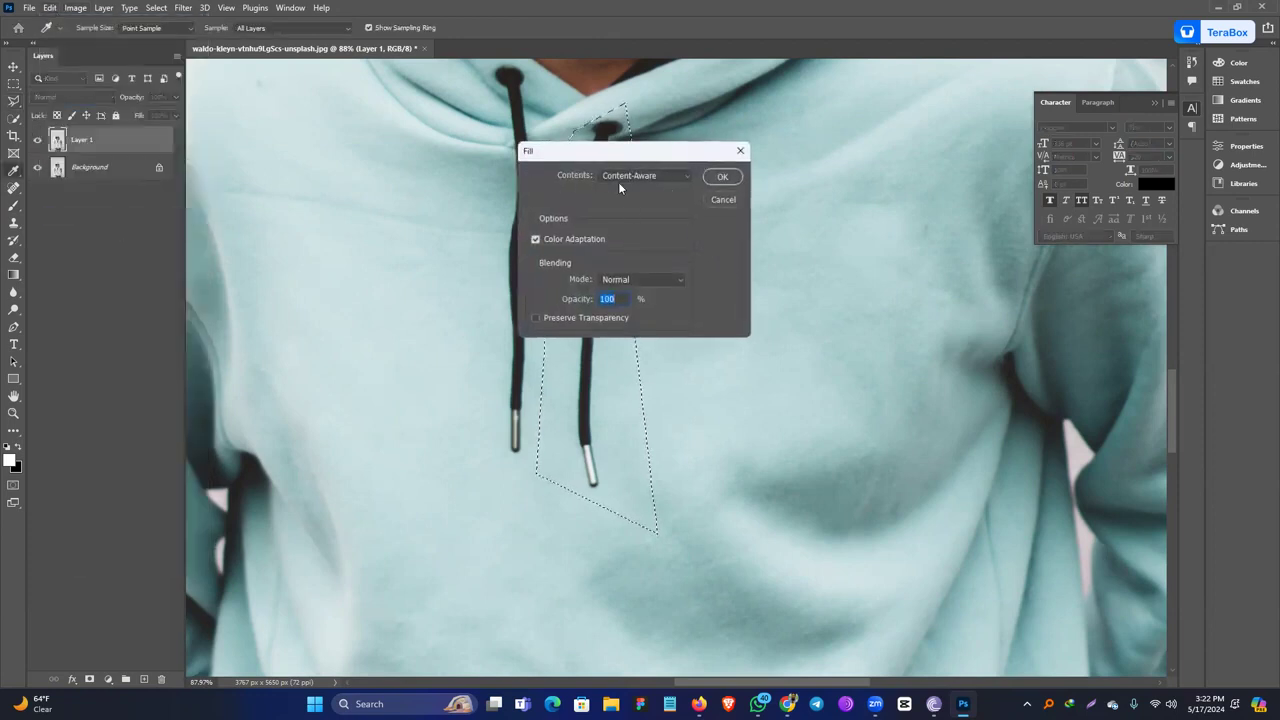
click(722, 176)
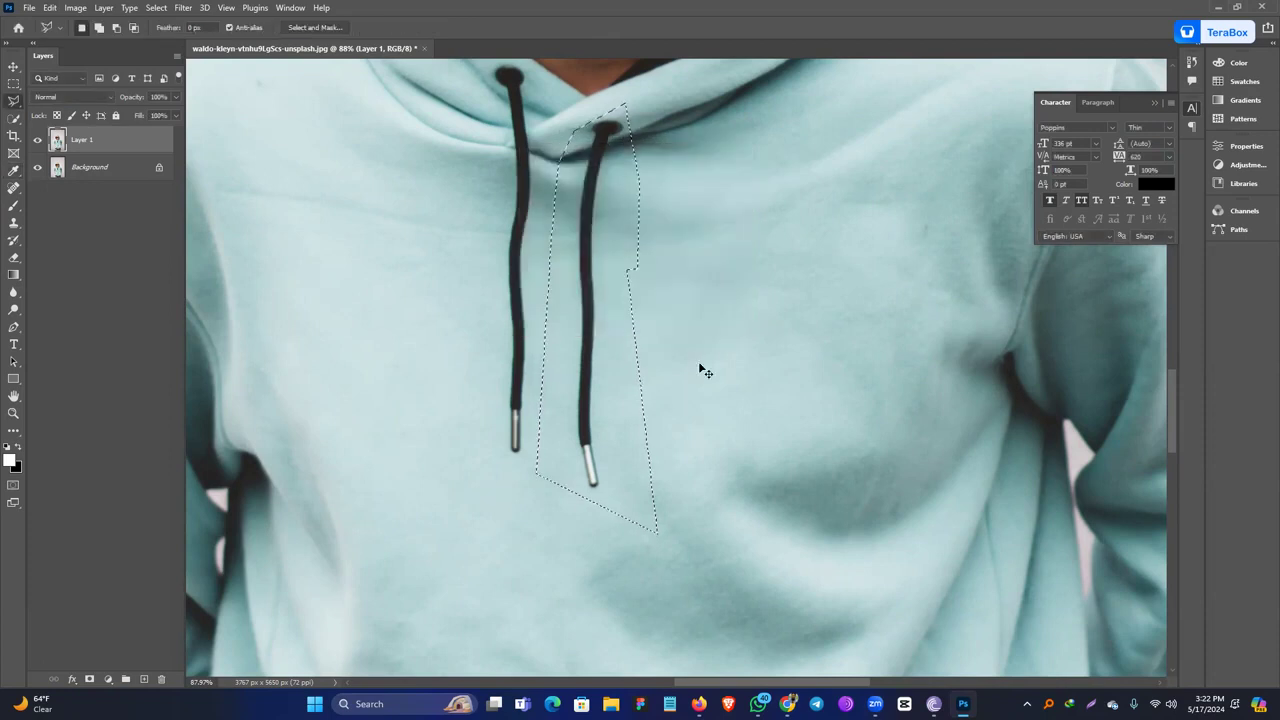
key(ctrl+d)
Select the hoodie's hood, body and upper sleeves on Layer 1 with the Quick Selection tool.
drag(691, 281, 639, 271)
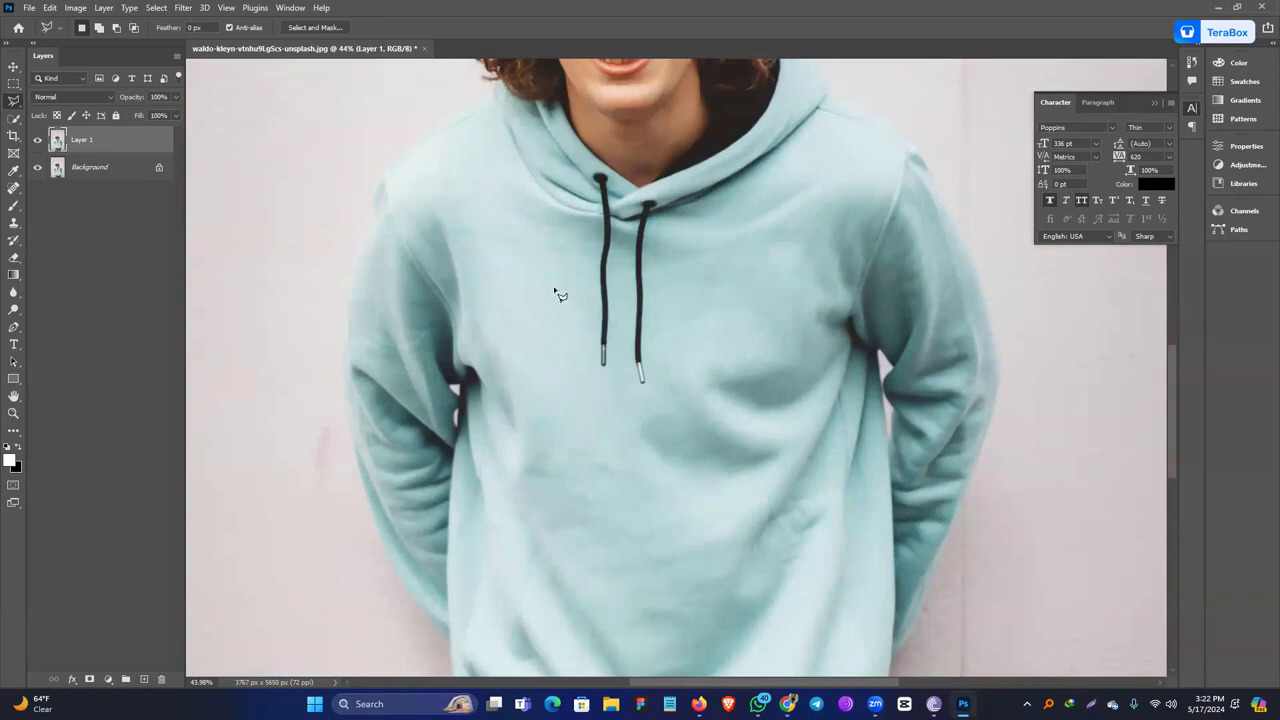
drag(548, 287, 588, 396)
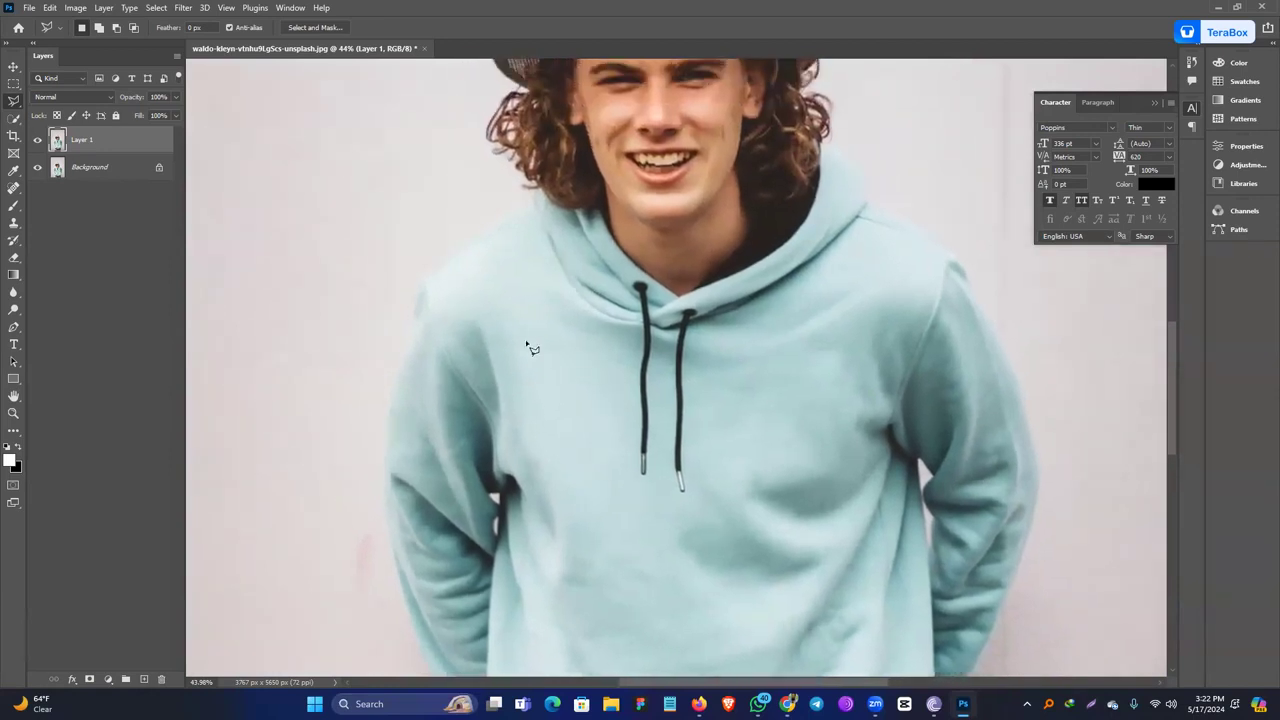
click(14, 64)
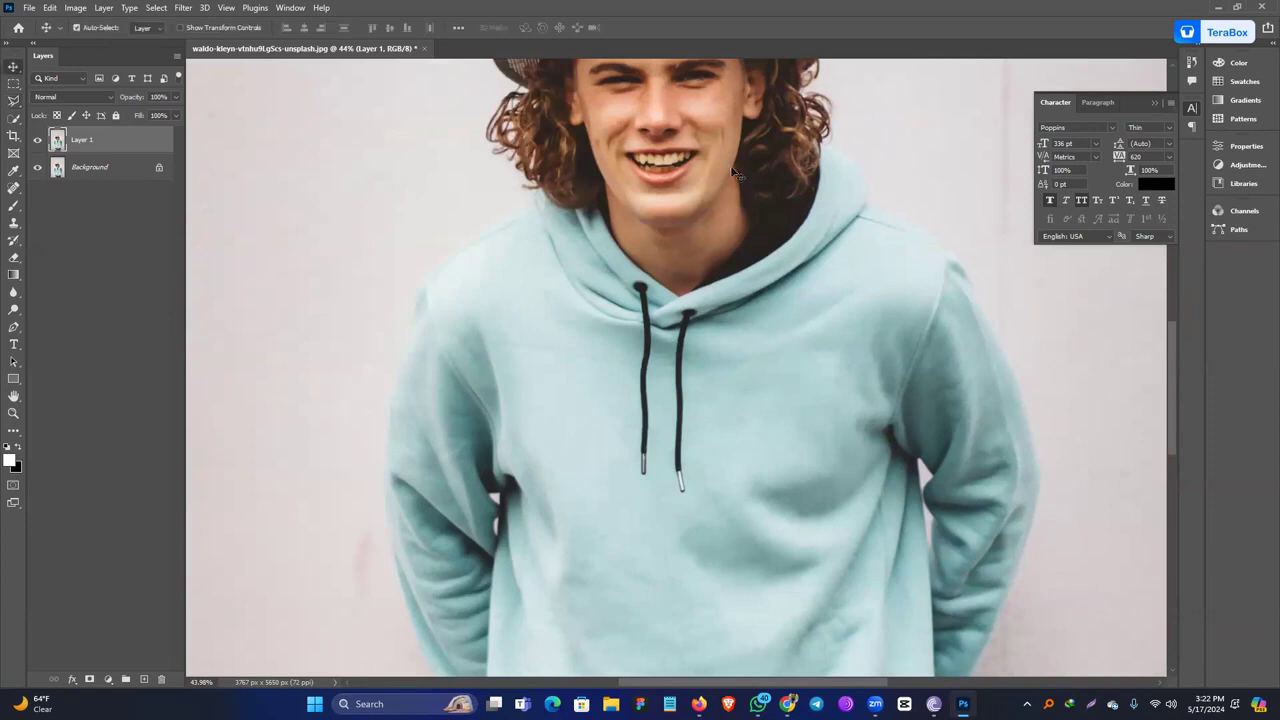
drag(698, 494, 649, 538)
right_click(14, 118)
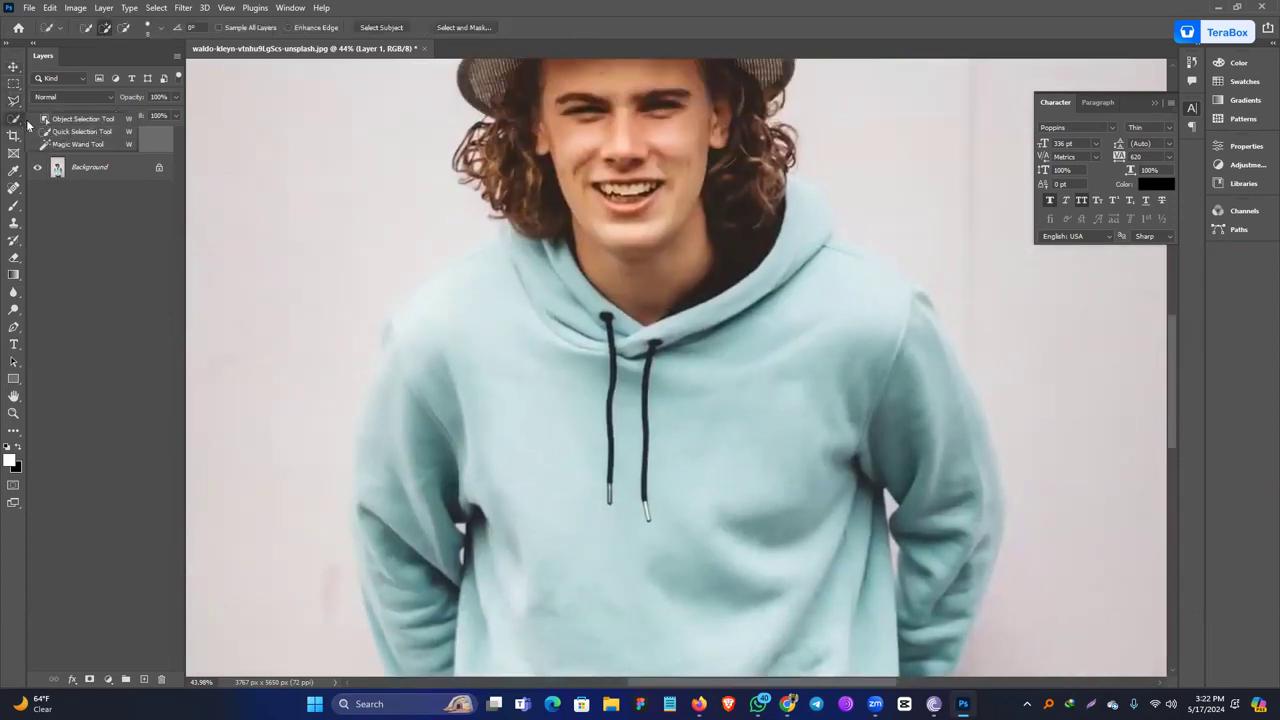
click(60, 133)
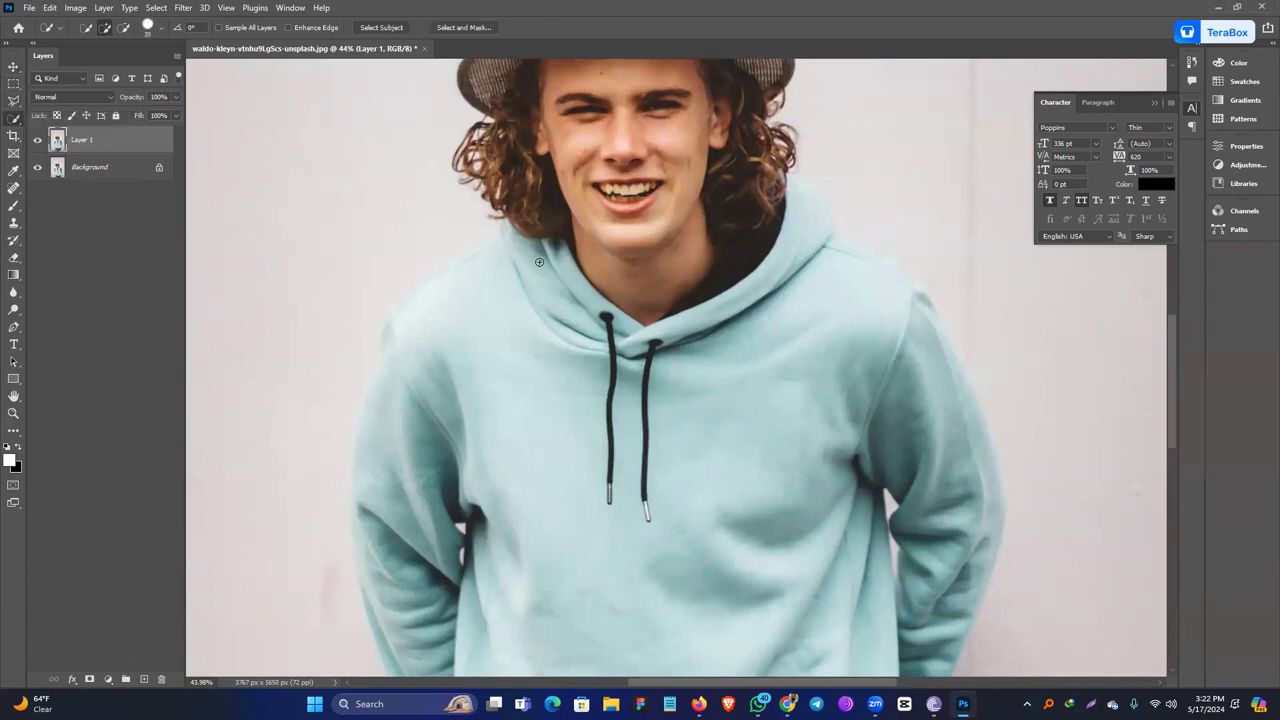
mouse_move(534, 261)
mouse_down()
mouse_move(456, 316)
mouse_move(421, 412)
mouse_move(425, 443)
mouse_move(376, 465)
mouse_move(392, 617)
mouse_move(459, 616)
mouse_move(533, 384)
mouse_move(593, 568)
mouse_move(634, 412)
mouse_up()
mouse_move(756, 305)
mouse_down()
mouse_move(823, 274)
mouse_move(826, 209)
mouse_move(803, 191)
mouse_move(939, 345)
mouse_move(973, 500)
mouse_move(932, 330)
mouse_move(851, 408)
mouse_up()
drag(668, 459, 631, 126)
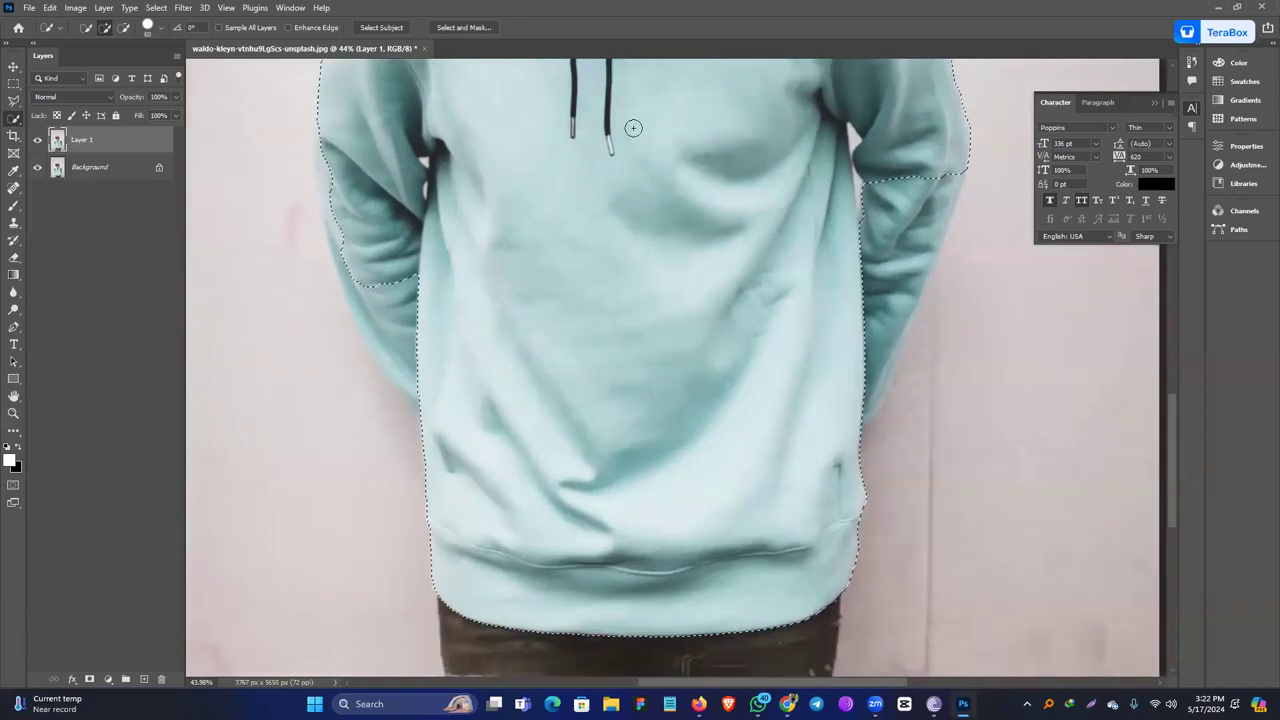
Add the lower part of the sleeve on the photo's left side to the hoodie selection.
scroll(500, 380, left, 2)
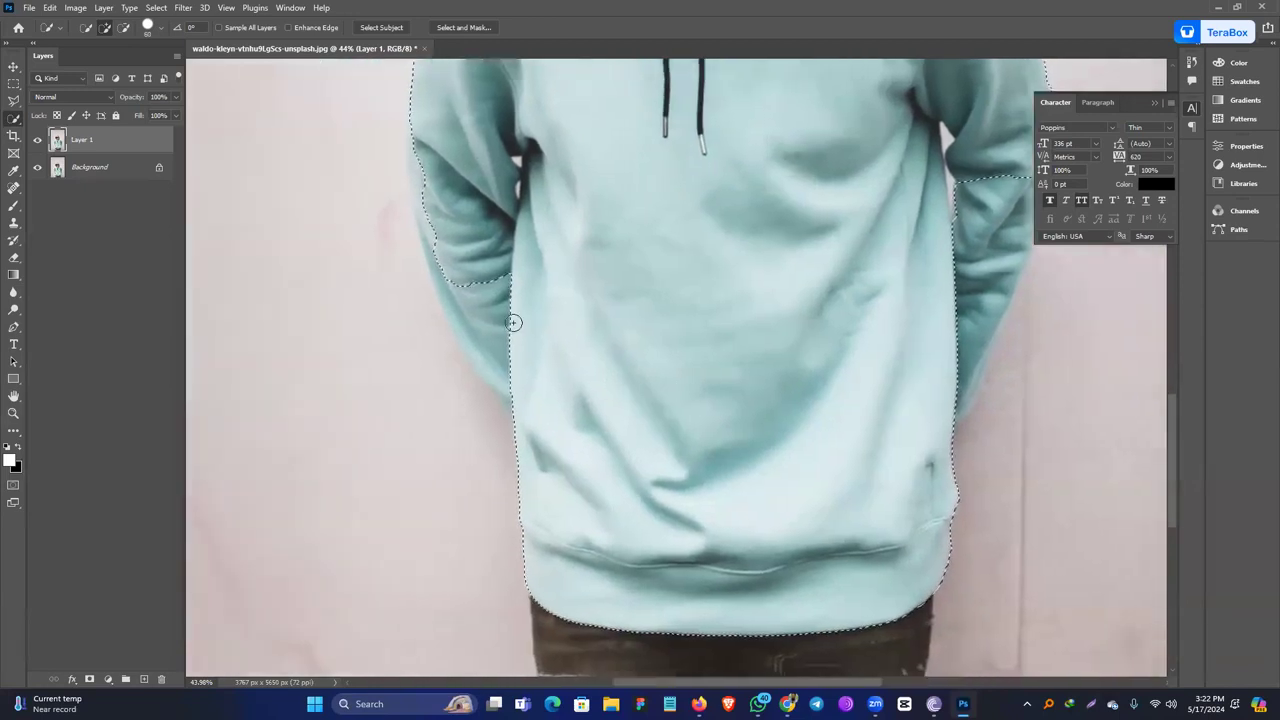
drag(497, 357, 500, 373)
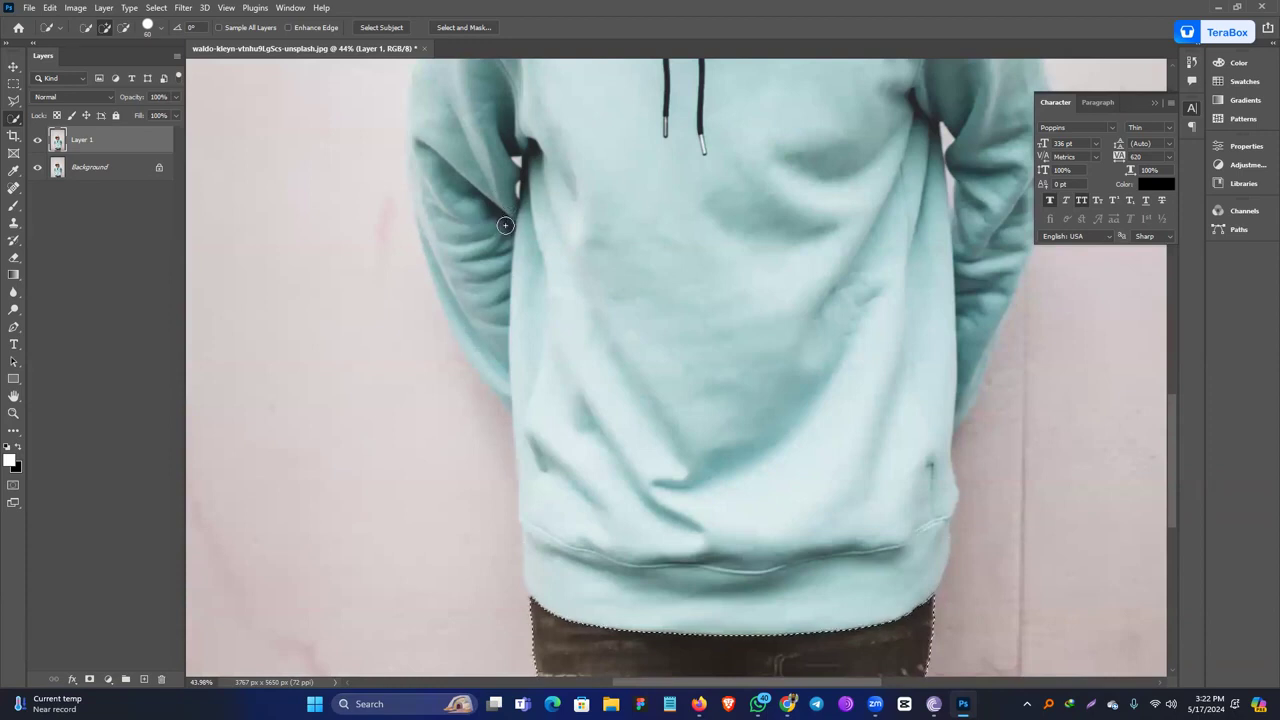
drag(496, 245, 497, 375)
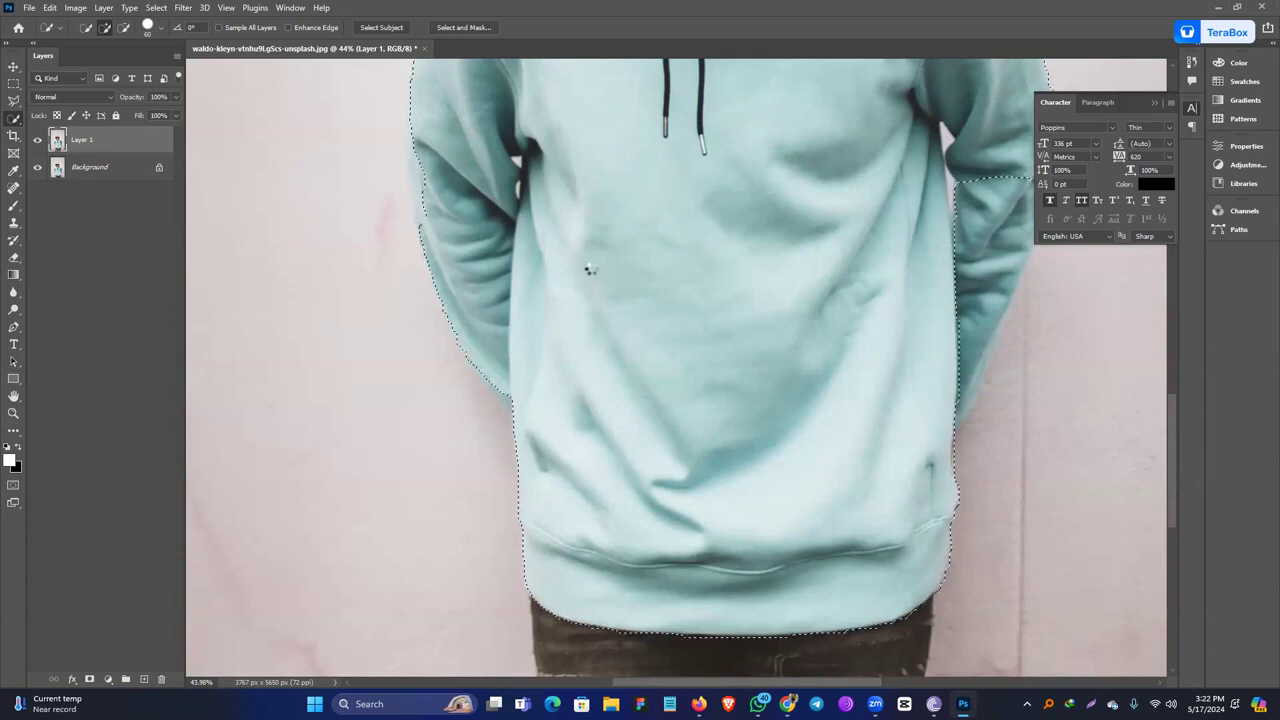
Add the lower part of the sleeve on the photo's right side to the selection, undoing the stroke that spills over.
drag(679, 339, 428, 394)
drag(764, 234, 704, 459)
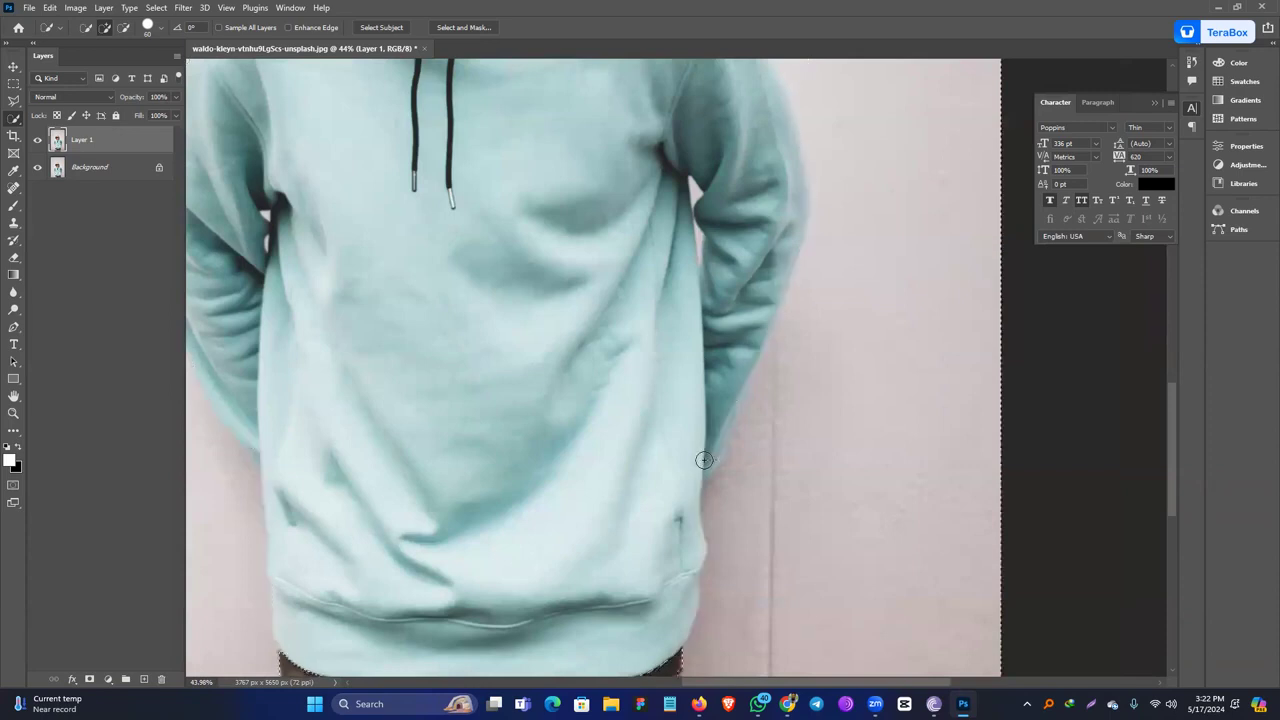
key(ctrl+z)
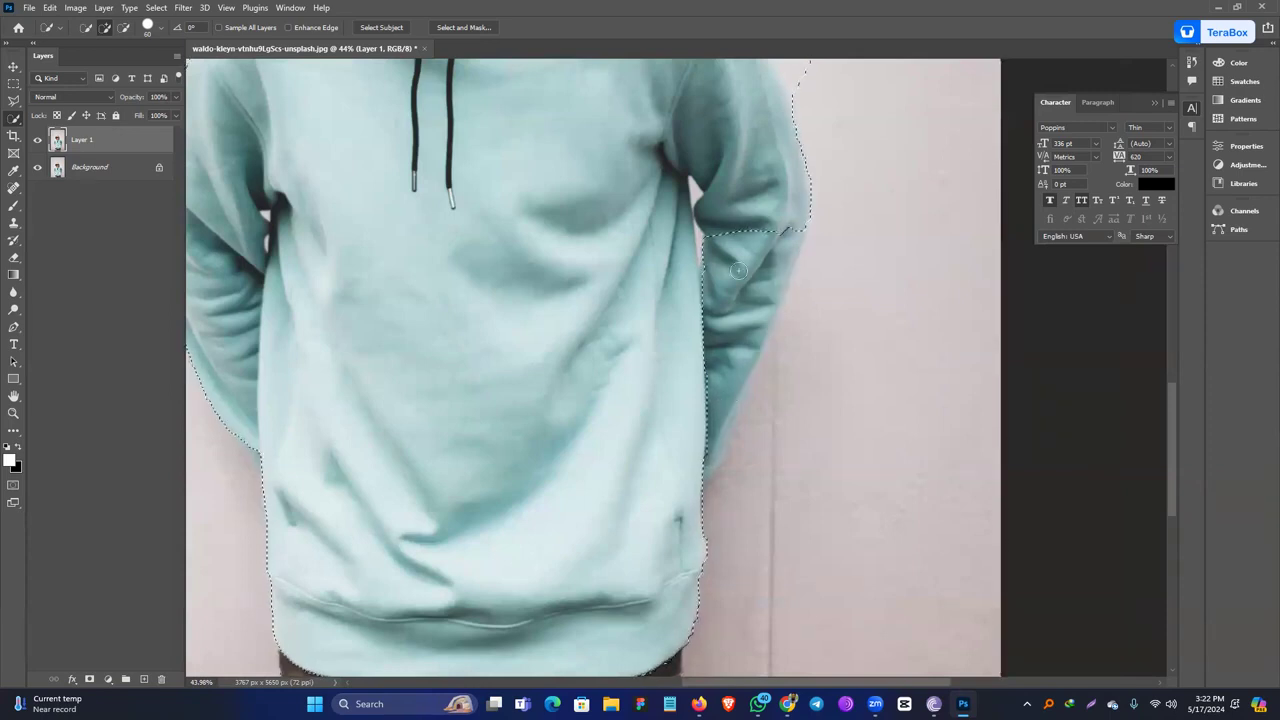
drag(729, 333, 716, 385)
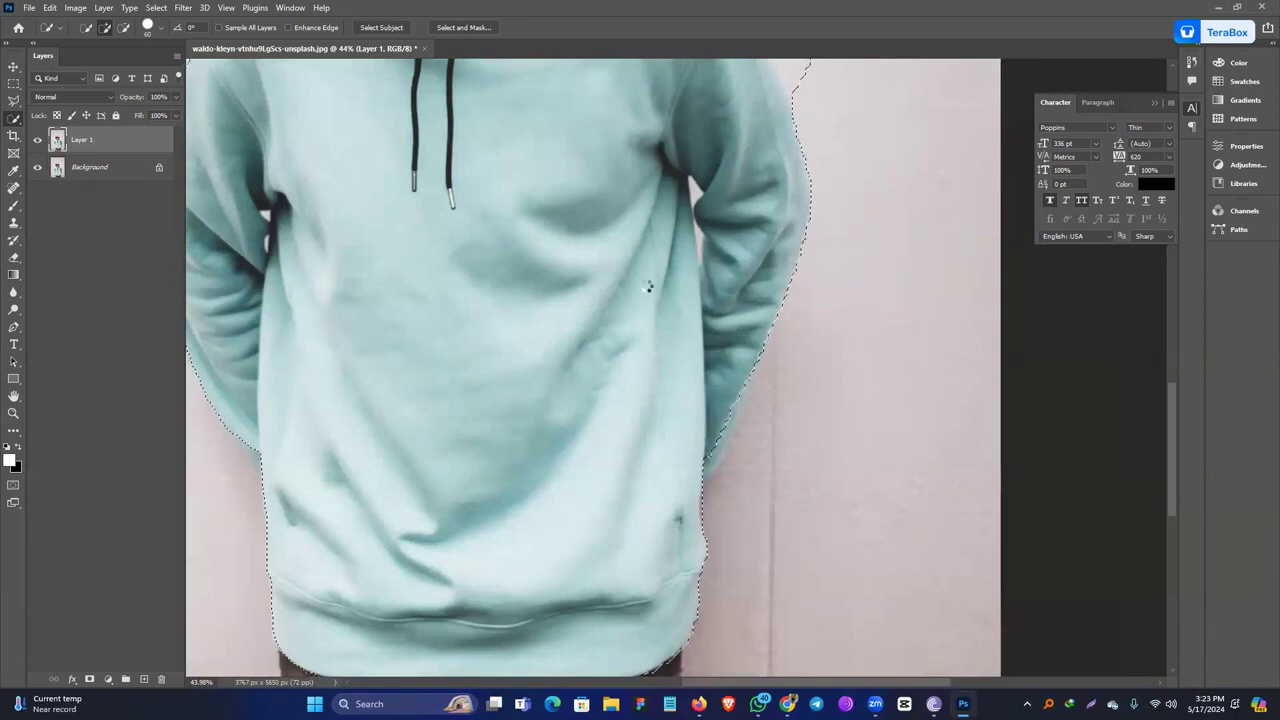
Check the selection edges around the hood and shoulders and turn on Quick Mask mode.
scroll(648, 287, up, 5)
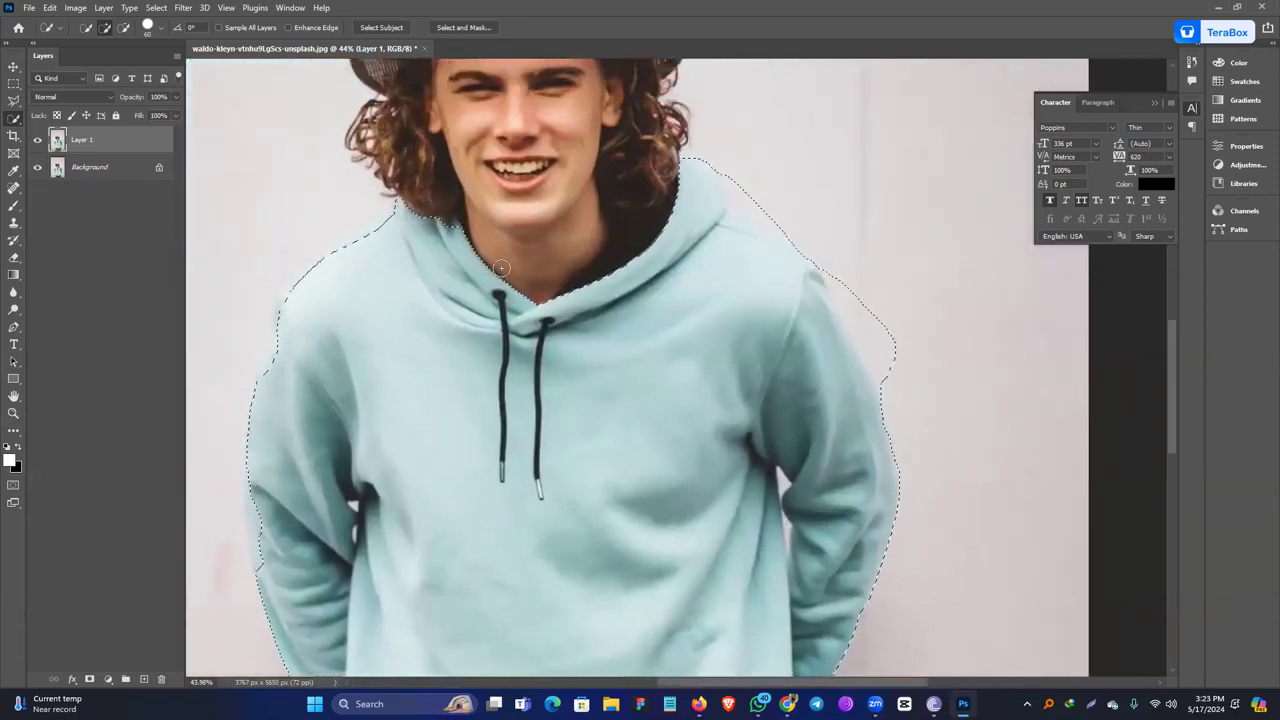
scroll(501, 268, left, 3)
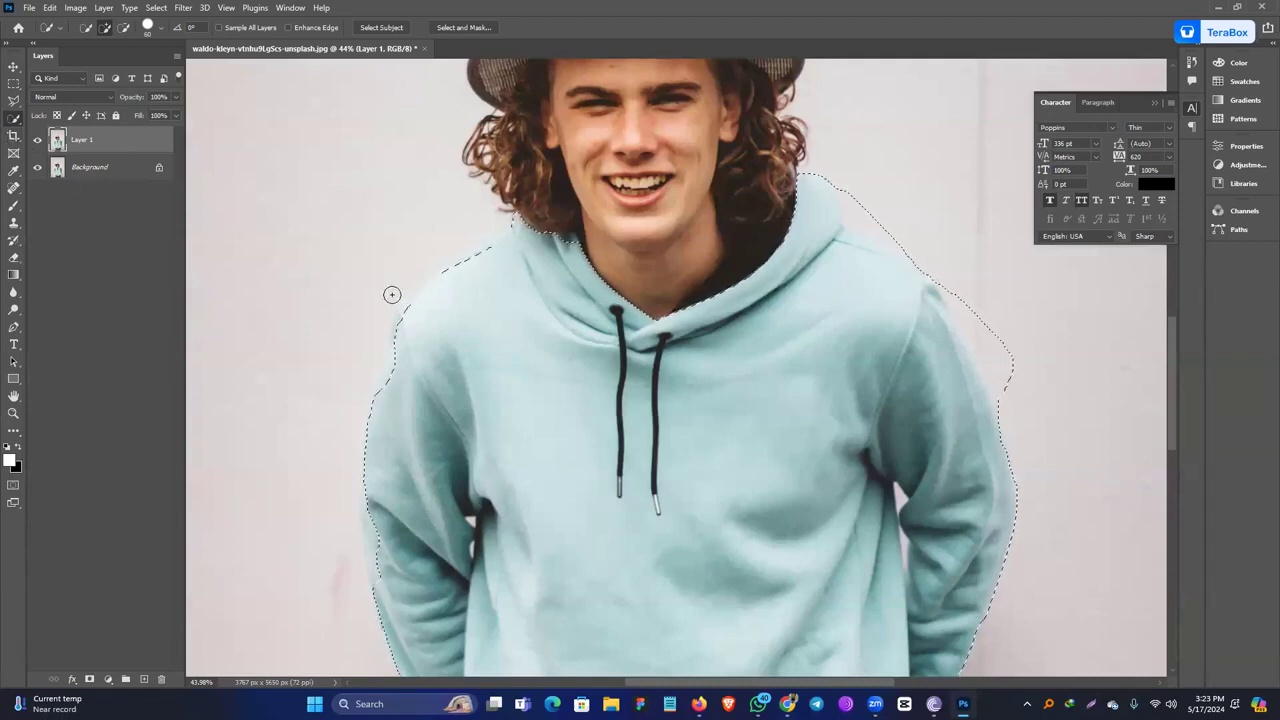
key(q)
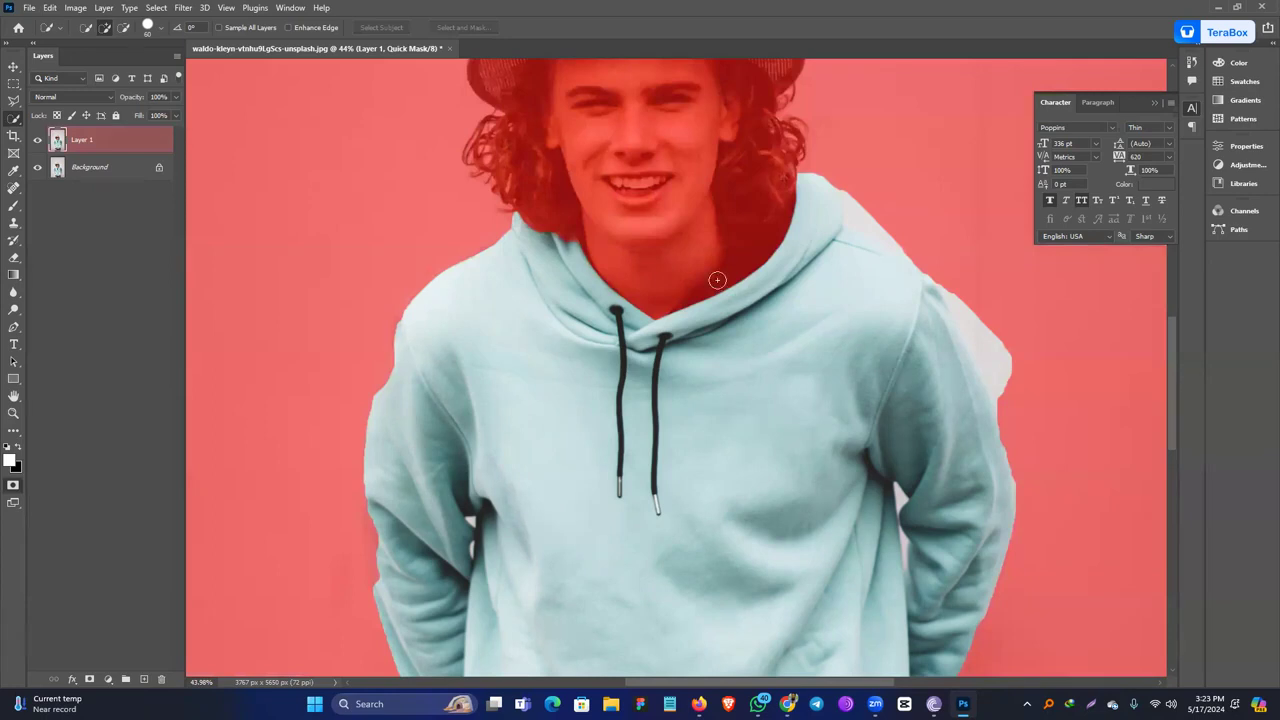
Examine the quick mask's coverage along the hoodie's hem, body and the outer sleeve edge on the photo's left side.
scroll(717, 280, down, 10)
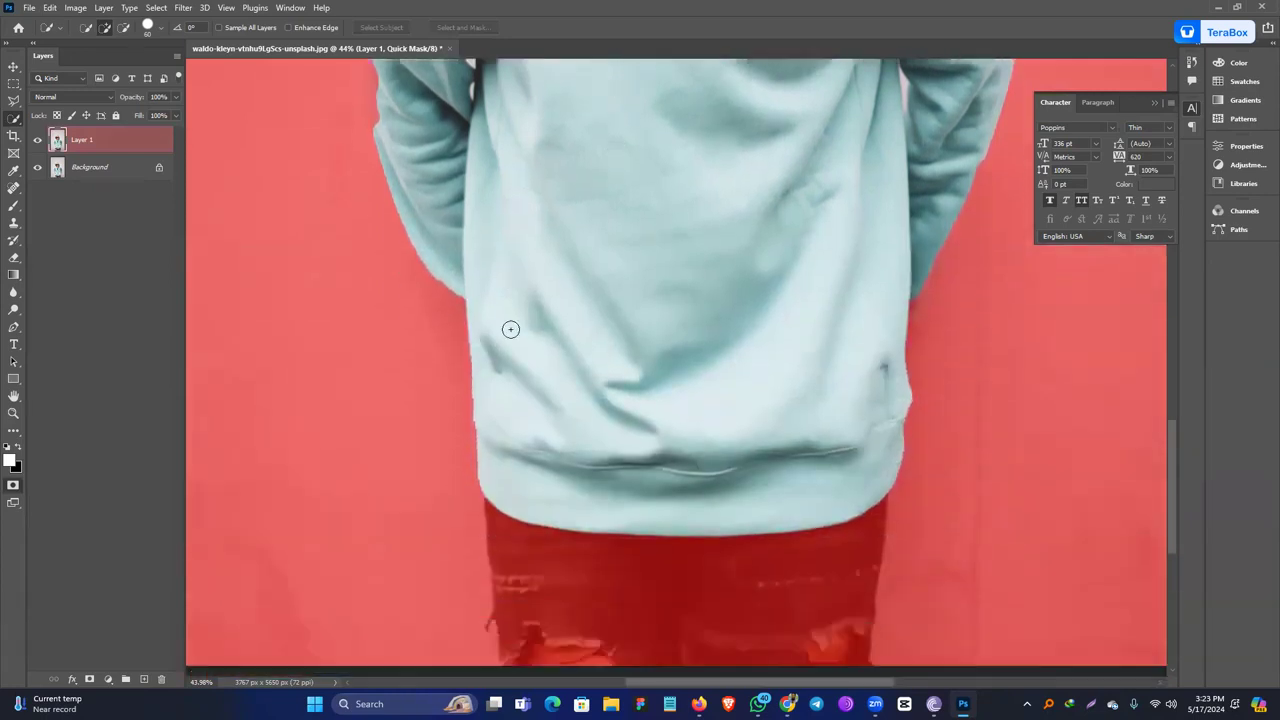
scroll(640, 340, up, 6)
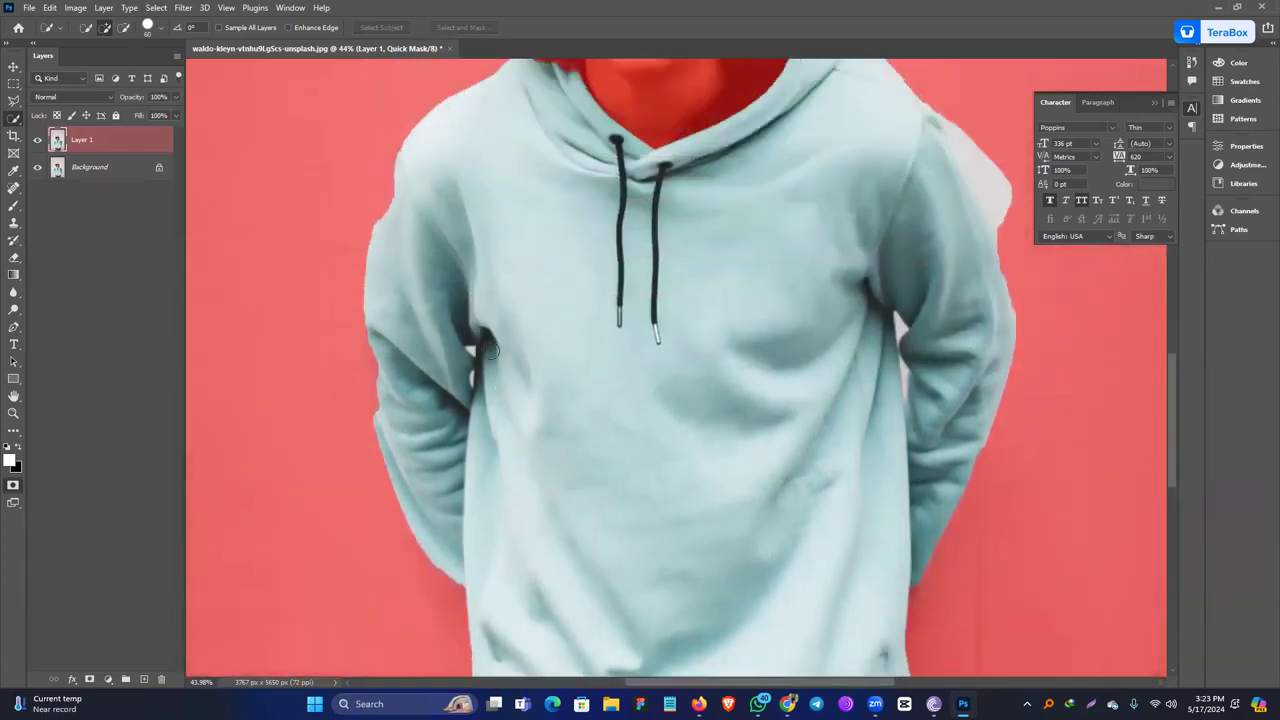
scroll(489, 347, up, 2)
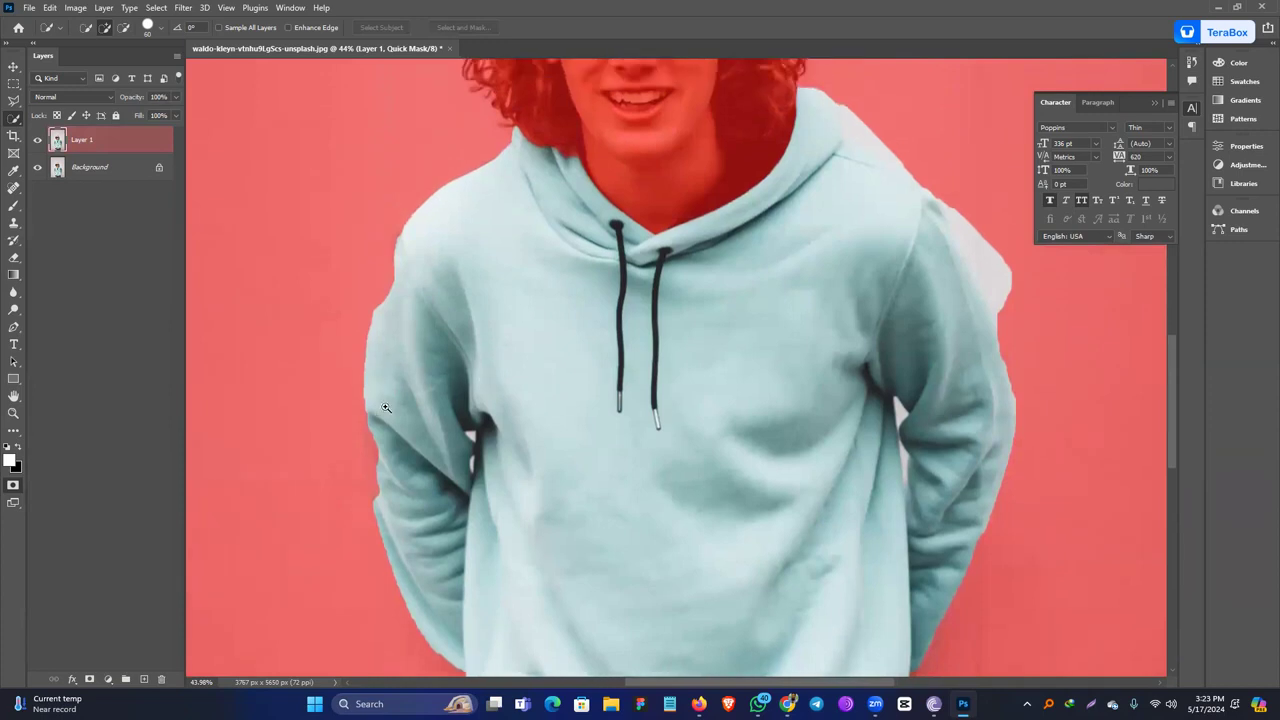
ctrl+click(386, 408)
ctrl+click(386, 408)
ctrl+click(400, 400)
ctrl+click(418, 392)
ctrl+click(428, 390)
drag(430, 388, 621, 339)
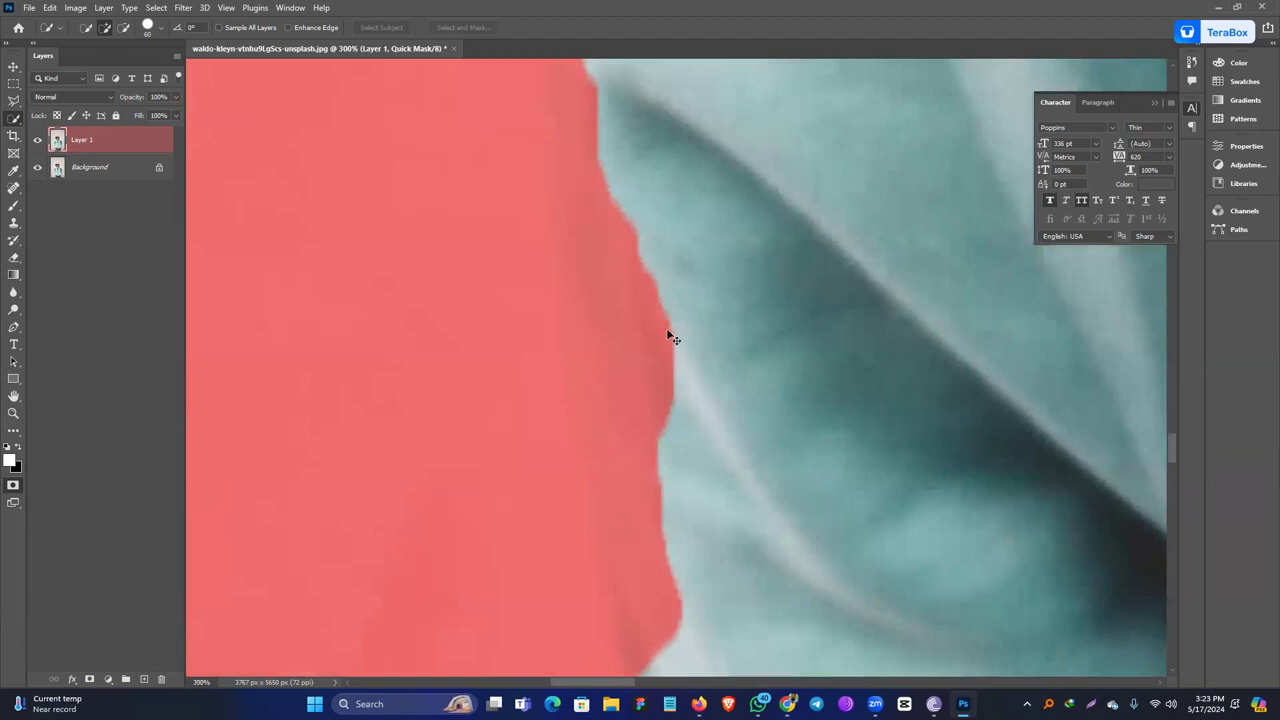
key(ctrl+minus)
key(ctrl+minus)
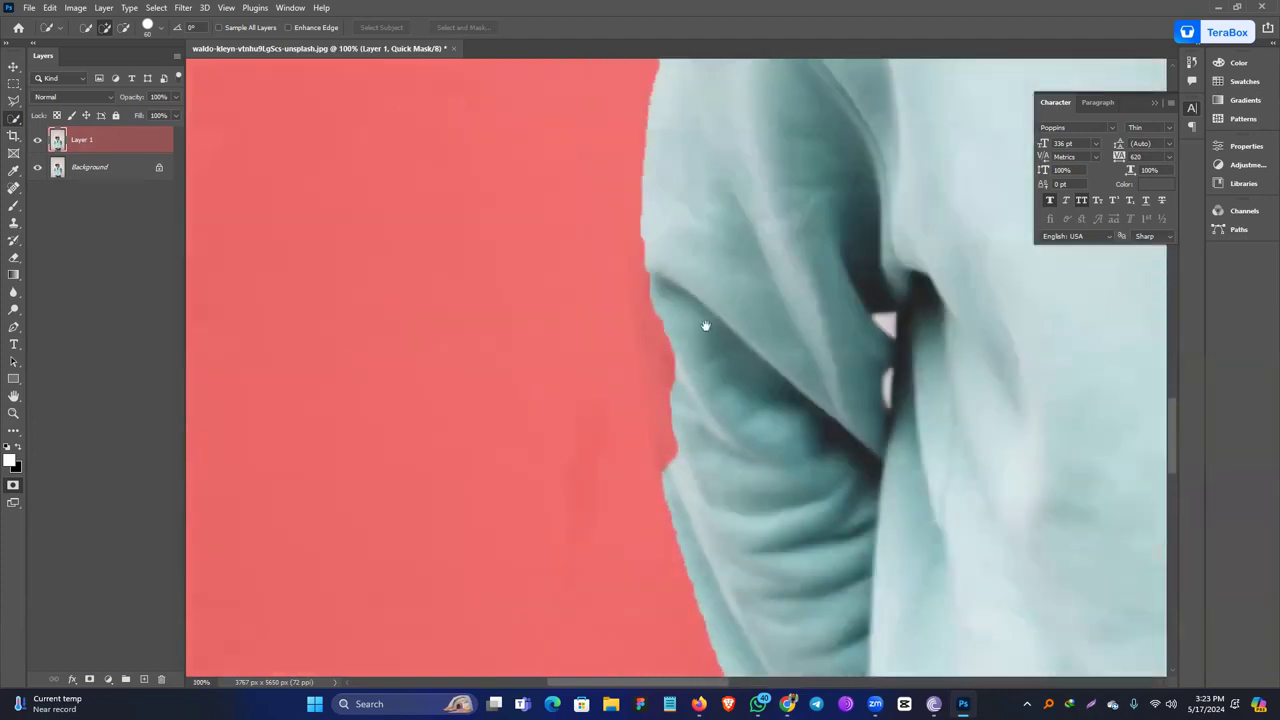
drag(705, 326, 672, 372)
Outline the missed strip of the outer sleeve on the photo's left side with the Polygonal Lasso, fill it with white in the mask and deselect.
click(14, 102)
click(70, 115)
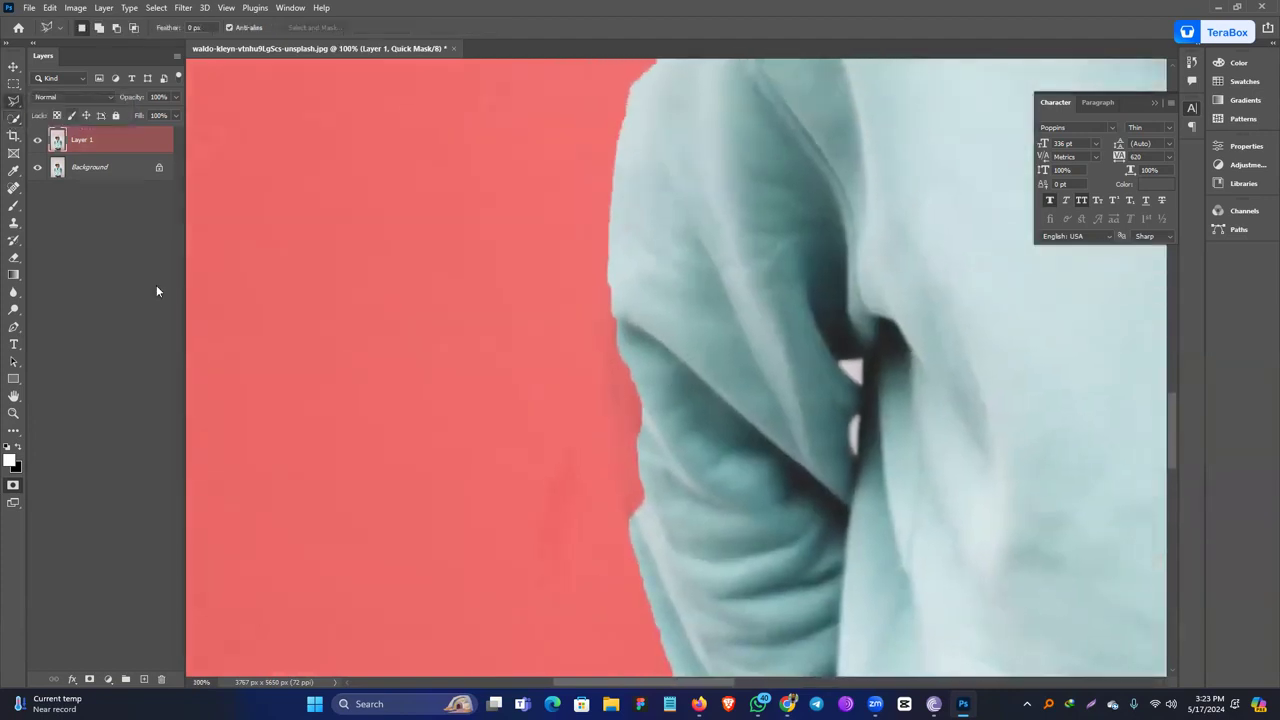
click(617, 484)
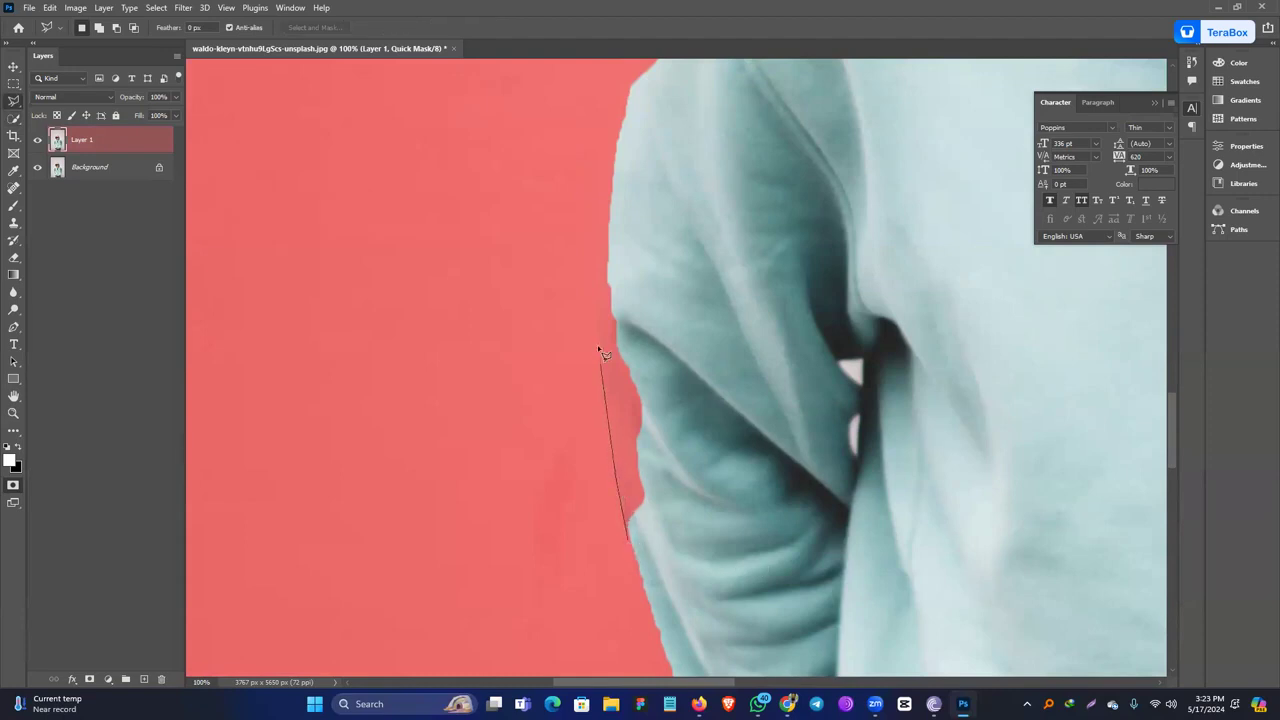
click(607, 245)
click(654, 197)
click(657, 442)
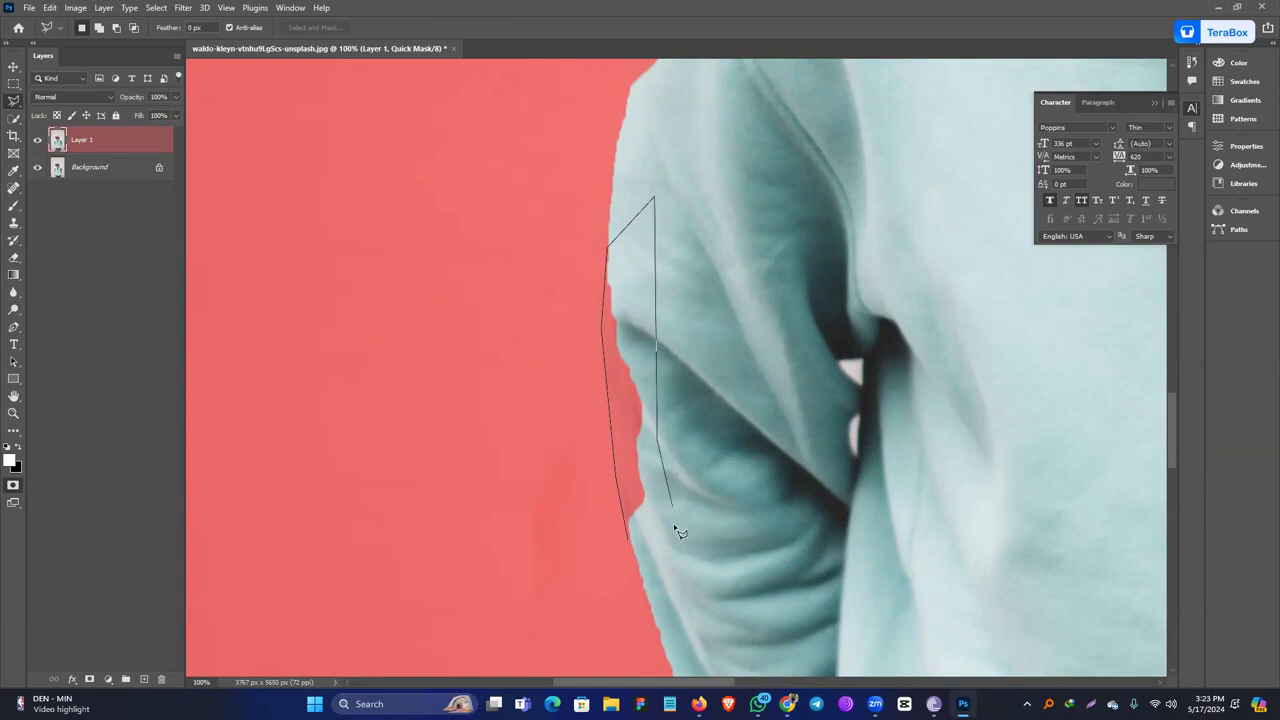
click(630, 549)
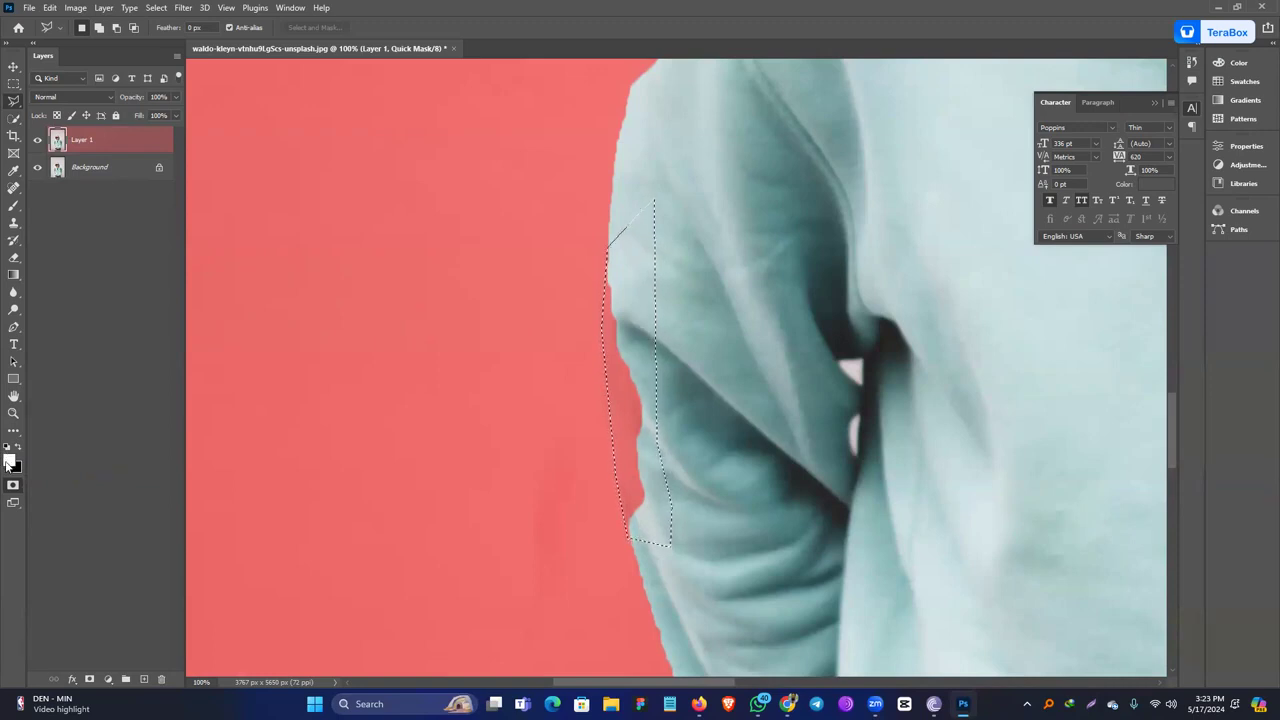
key(alt+BackSpace)
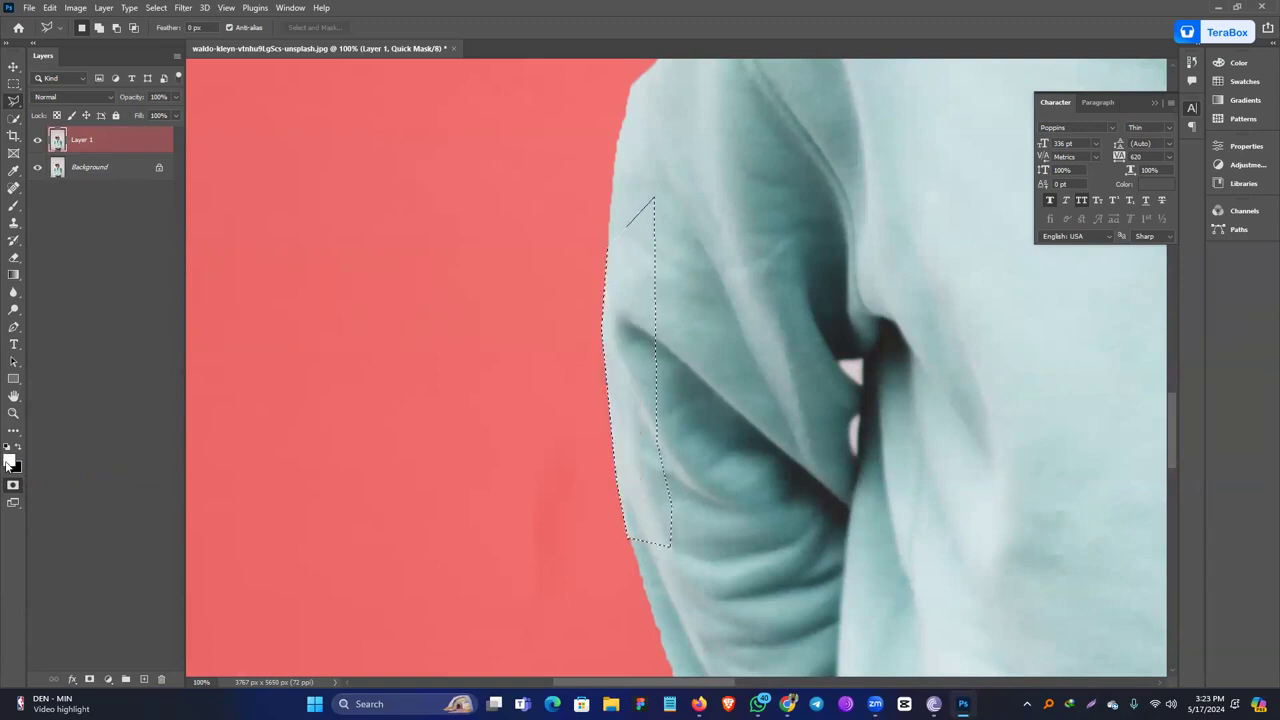
key(ctrl+d)
Outline the lower background gap between the body and the photo's left-side sleeve, fill it with black in the quick mask and deselect.
drag(693, 386, 675, 336)
mouse_move(779, 213)
mouse_down()
mouse_move(691, 511)
mouse_move(700, 502)
mouse_up()
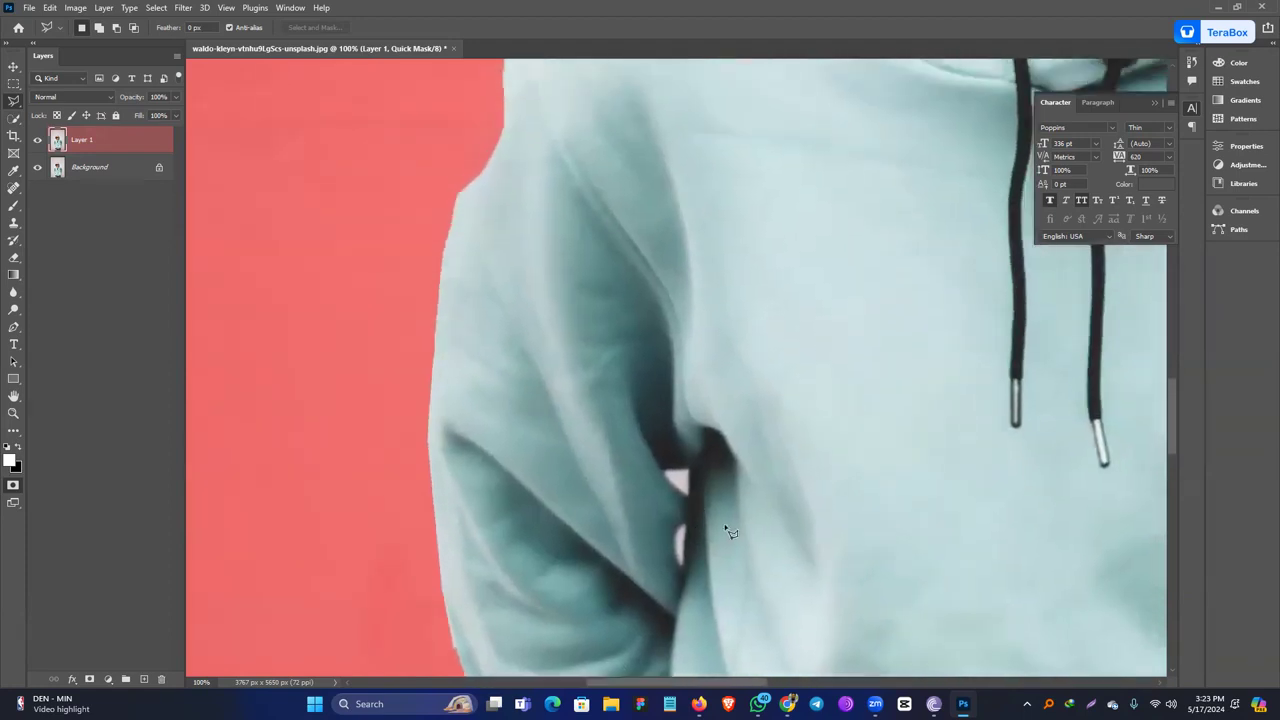
scroll(689, 521, up, 3)
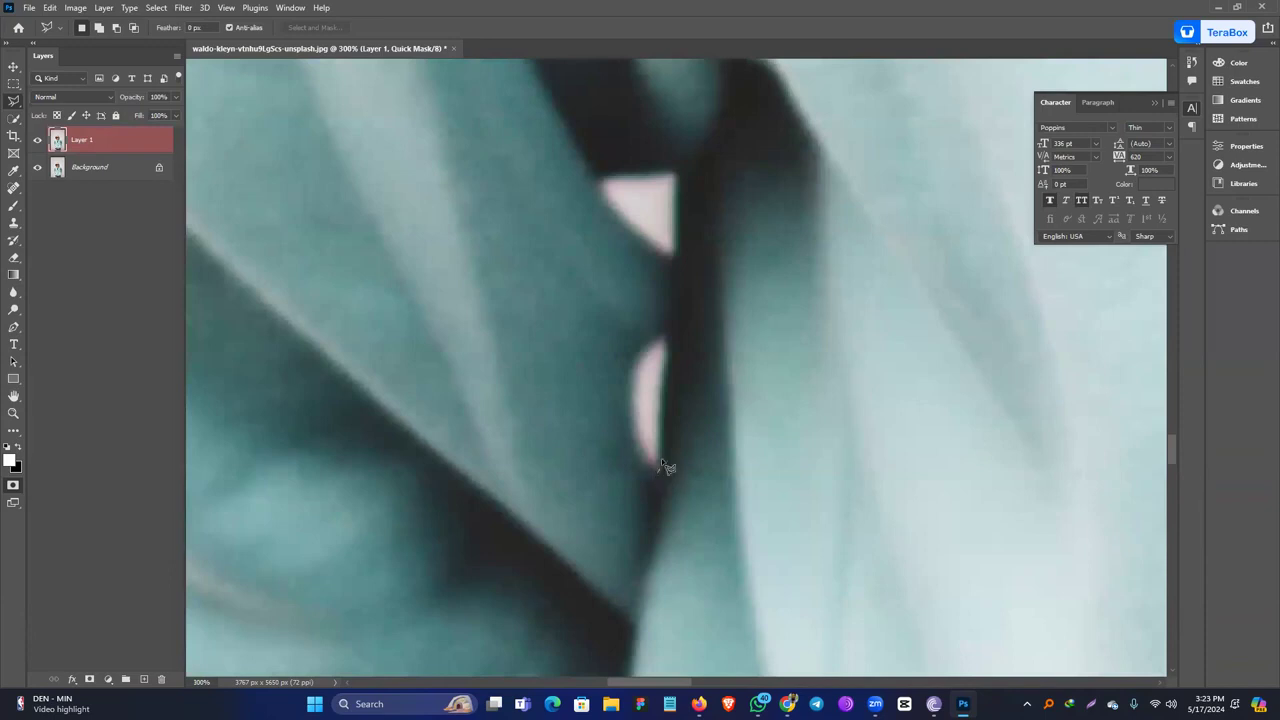
drag(662, 445, 671, 358)
drag(665, 482, 662, 484)
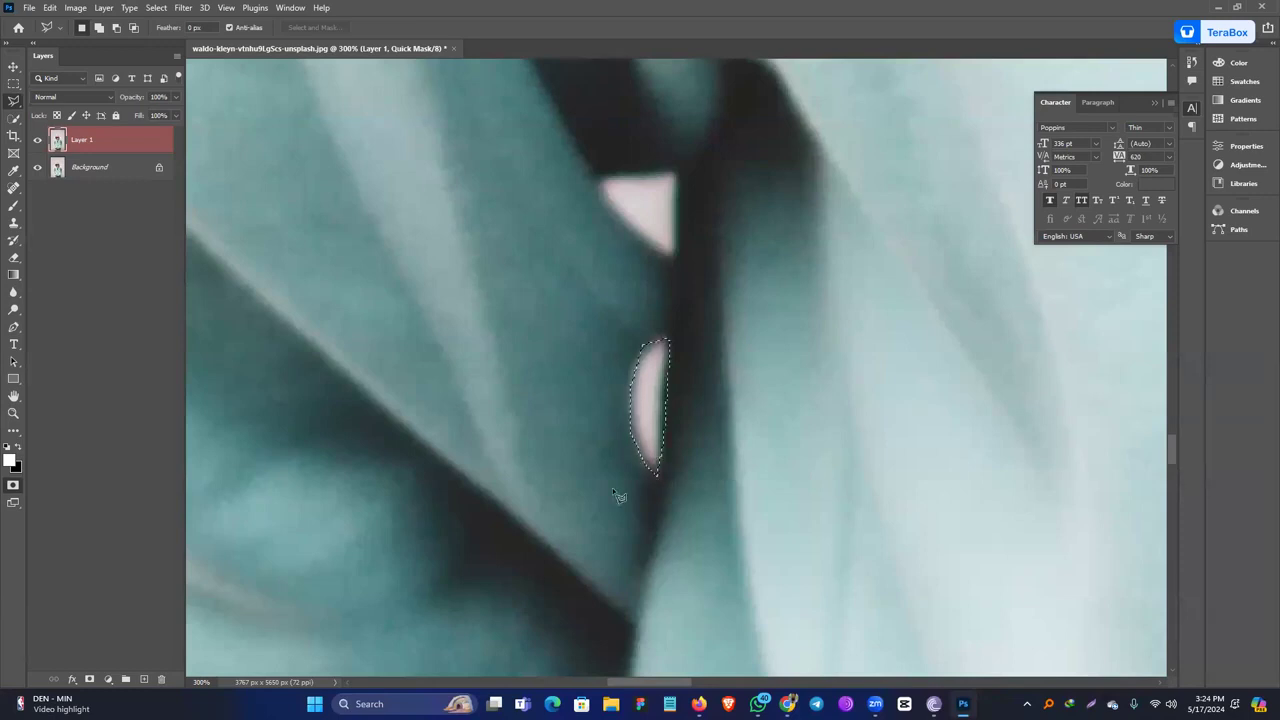
click(18, 446)
key(alt+BackSpace)
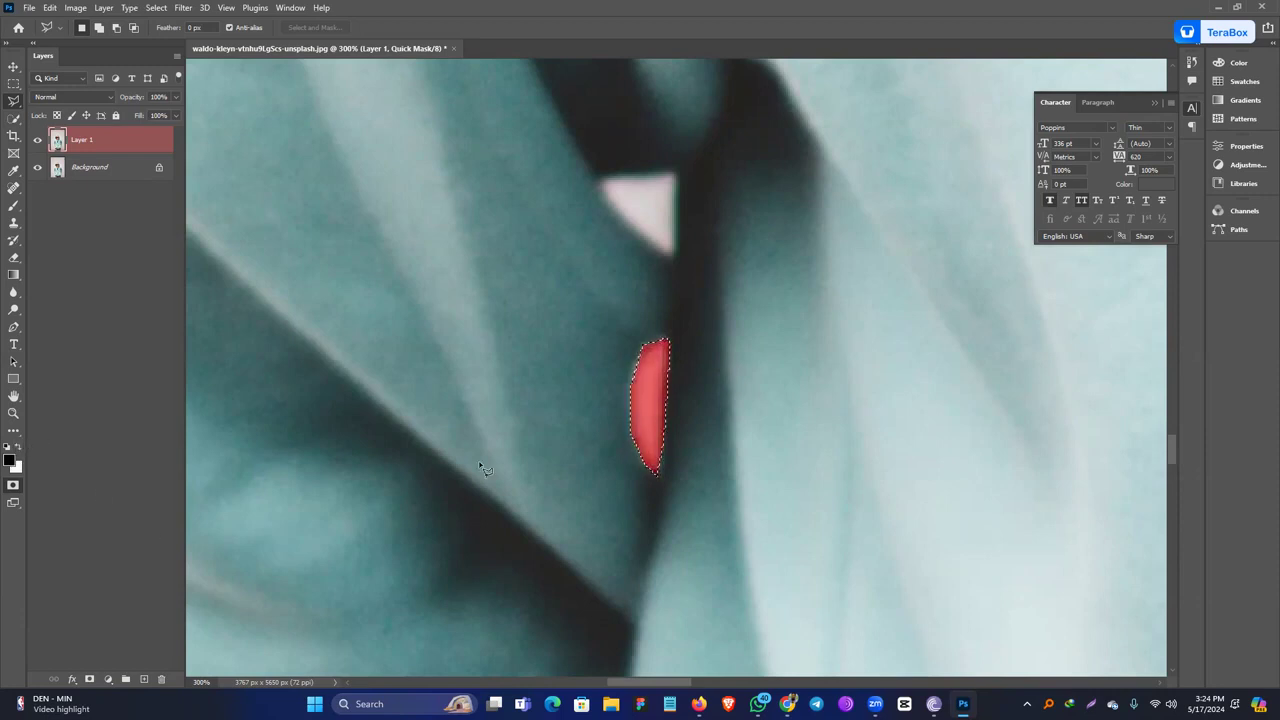
key(ctrl+d)
Outline the triangular background gap under the armpit on the photo's left side and mask it out with a black fill.
drag(660, 295, 673, 420)
click(685, 307)
click(601, 307)
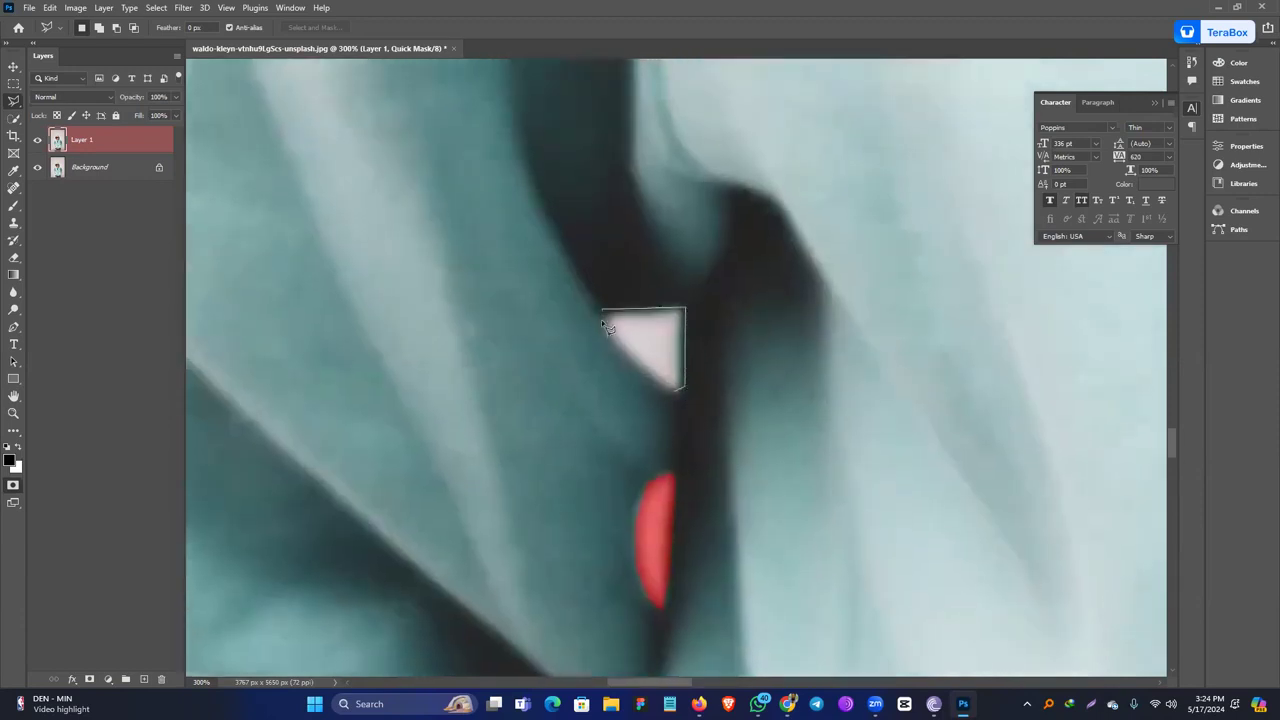
click(681, 399)
key(alt+BackSpace)
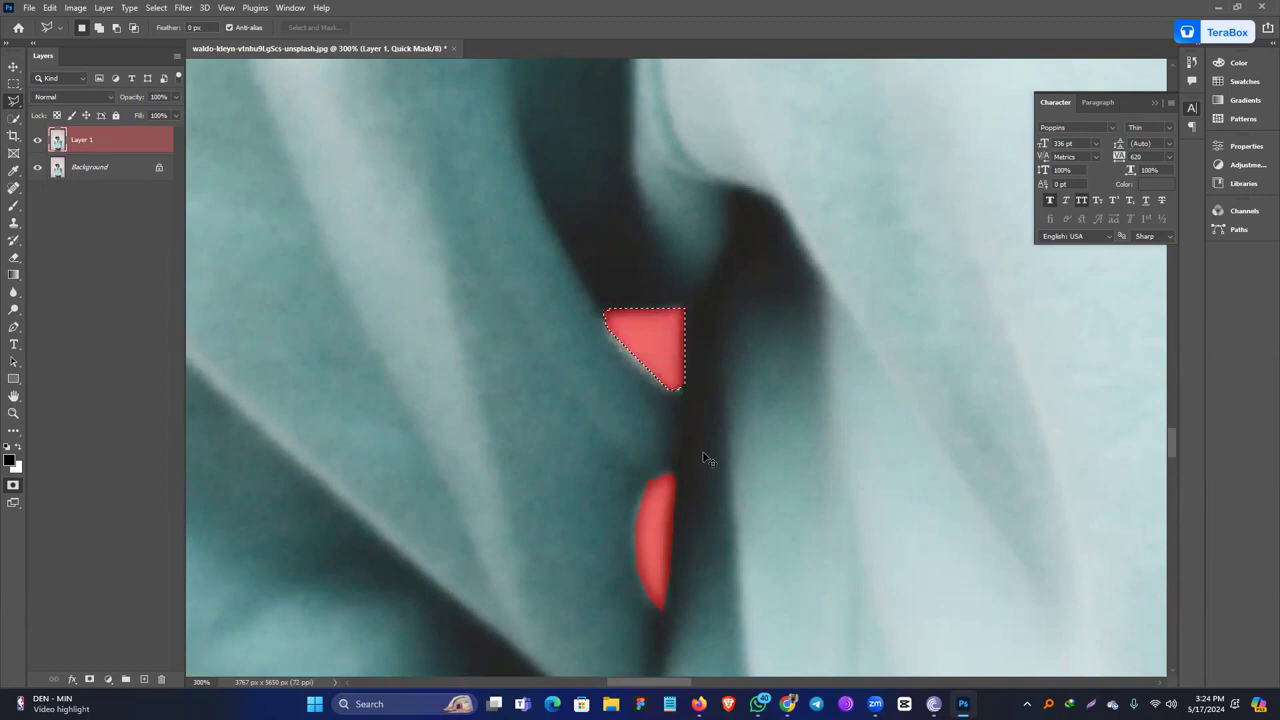
Outline the long narrow background gap between the body and the photo's right-side sleeve and mask it out with a black fill.
scroll(684, 413, down, 5)
scroll(684, 413, down, 4)
scroll(423, 417, up, 2)
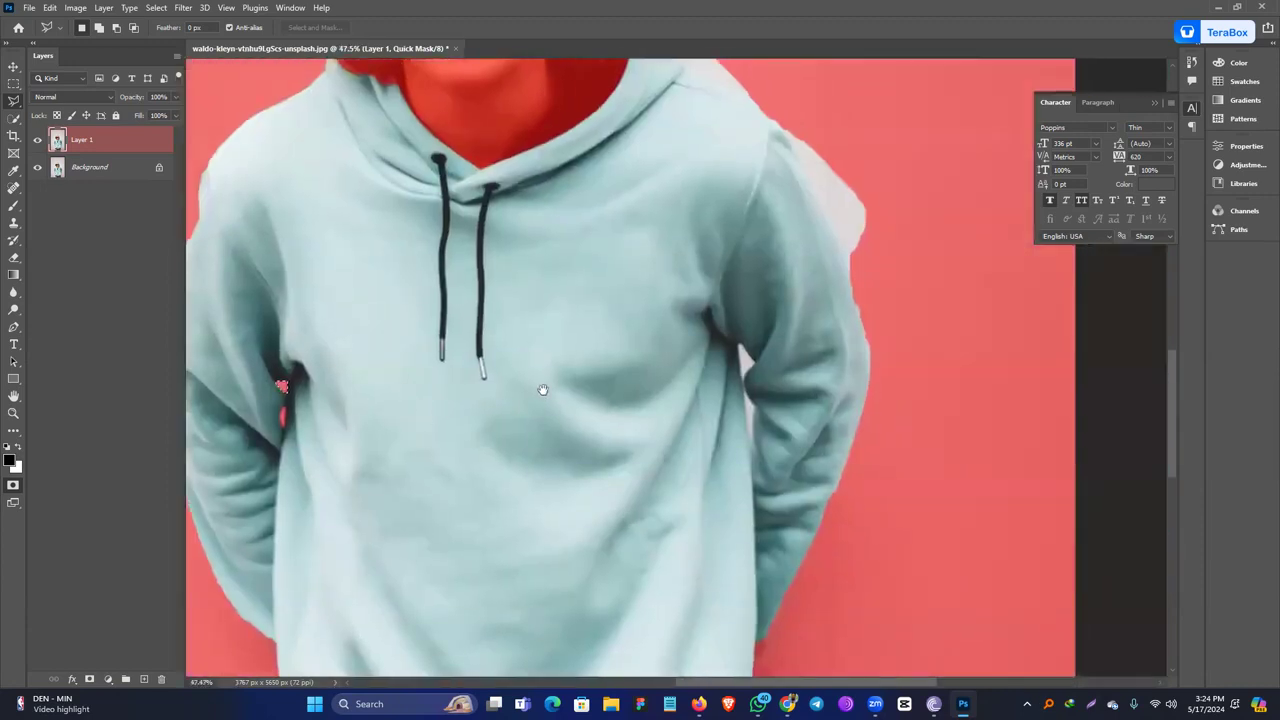
scroll(701, 390, up, 5)
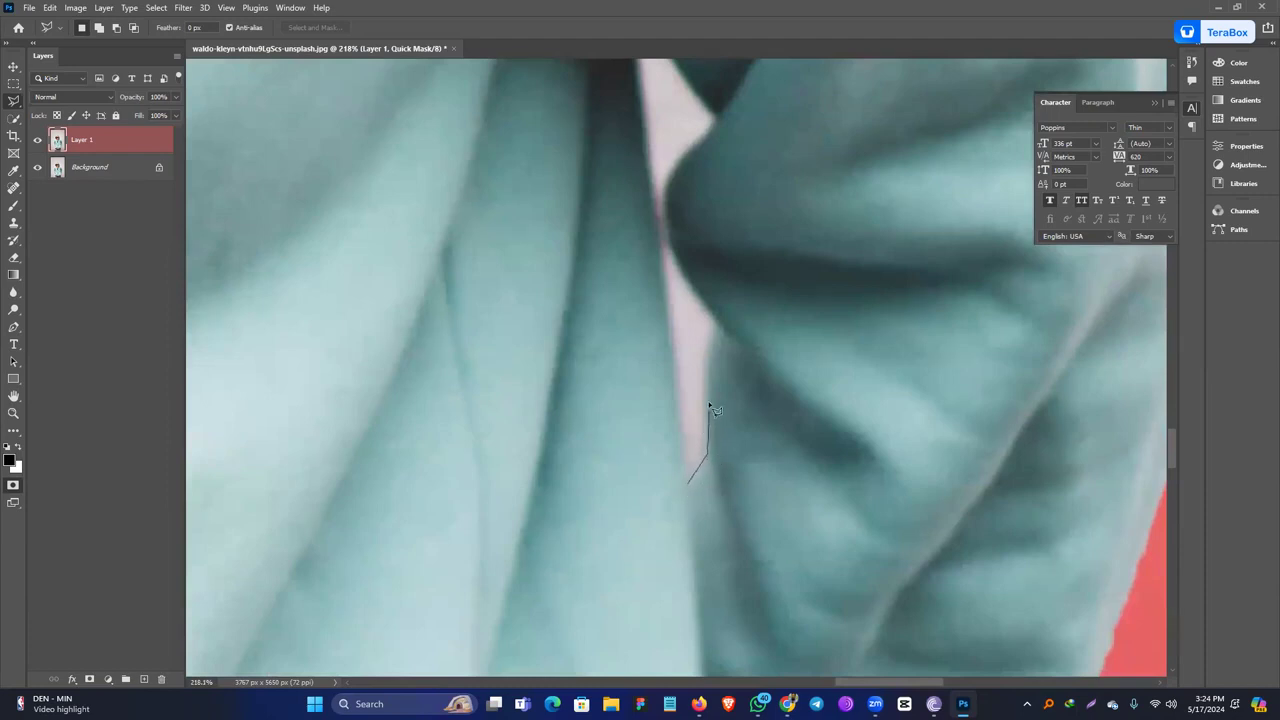
click(710, 344)
click(668, 222)
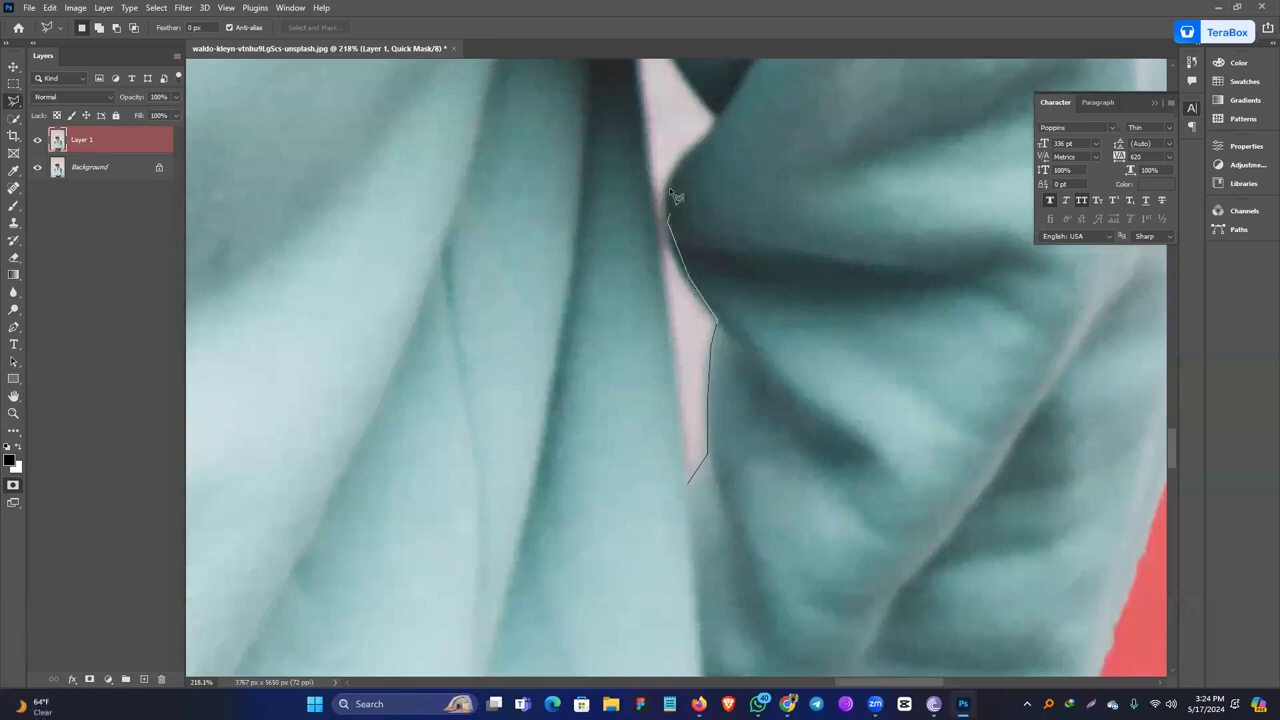
click(715, 112)
drag(737, 266, 803, 459)
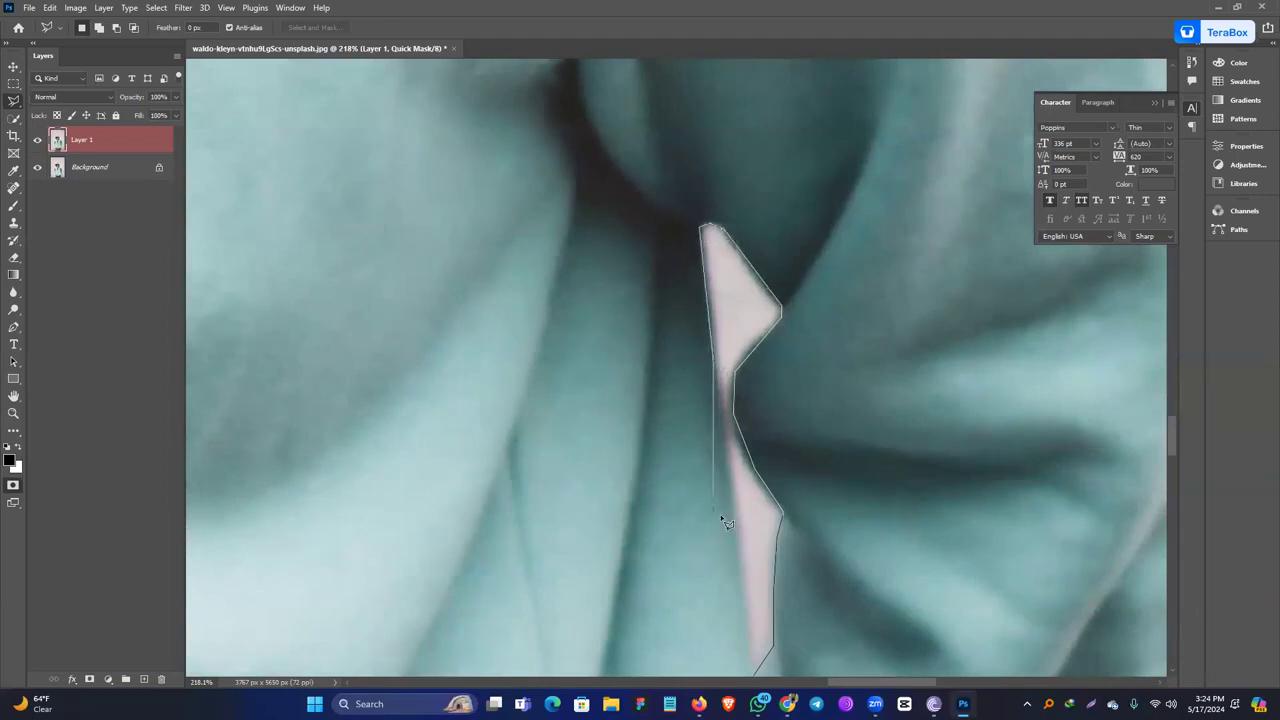
scroll(733, 532, down, 3)
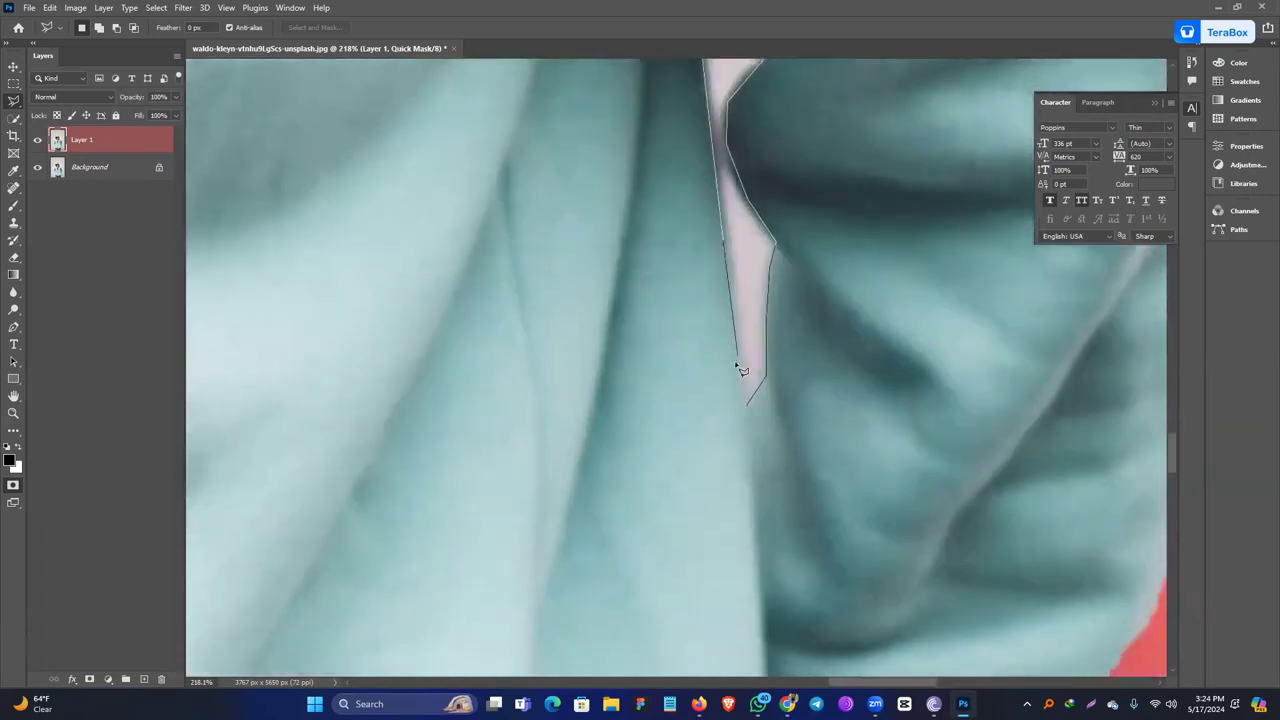
click(746, 410)
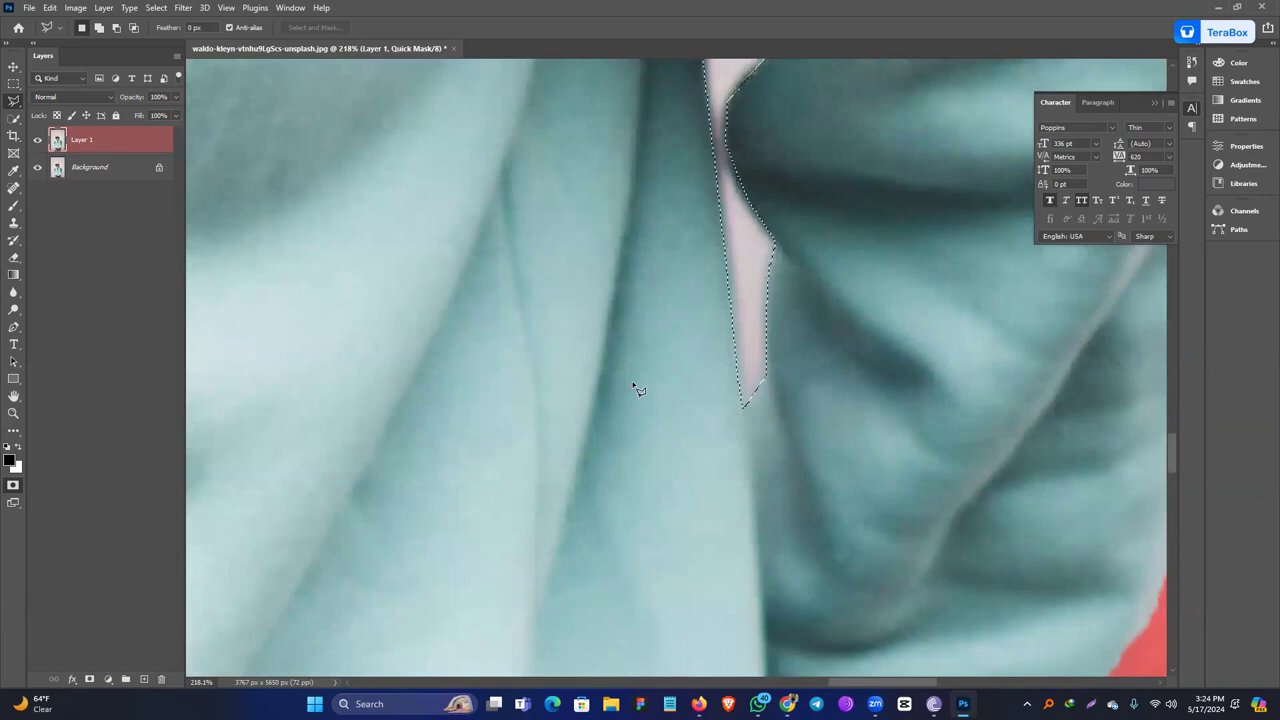
key(alt+BackSpace)
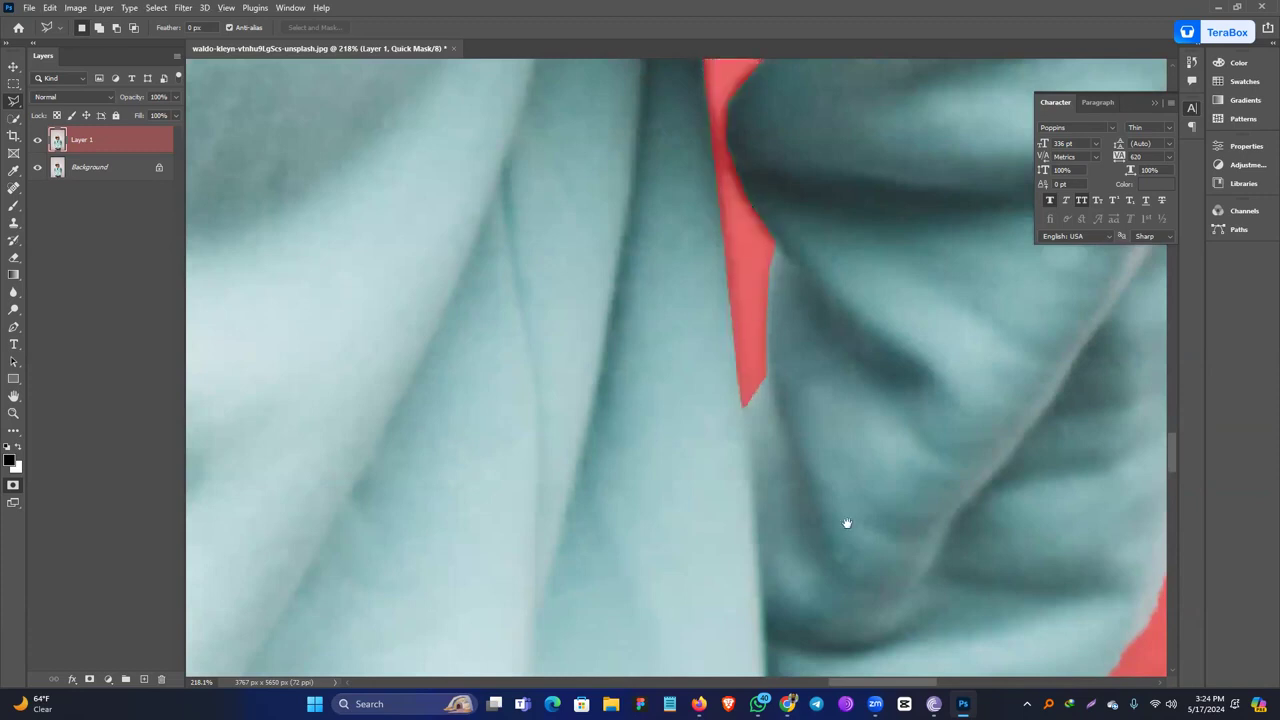
drag(680, 330, 877, 490)
mouse_move(600, 370)
mouse_down()
mouse_move(754, 445)
mouse_move(791, 440)
mouse_up()
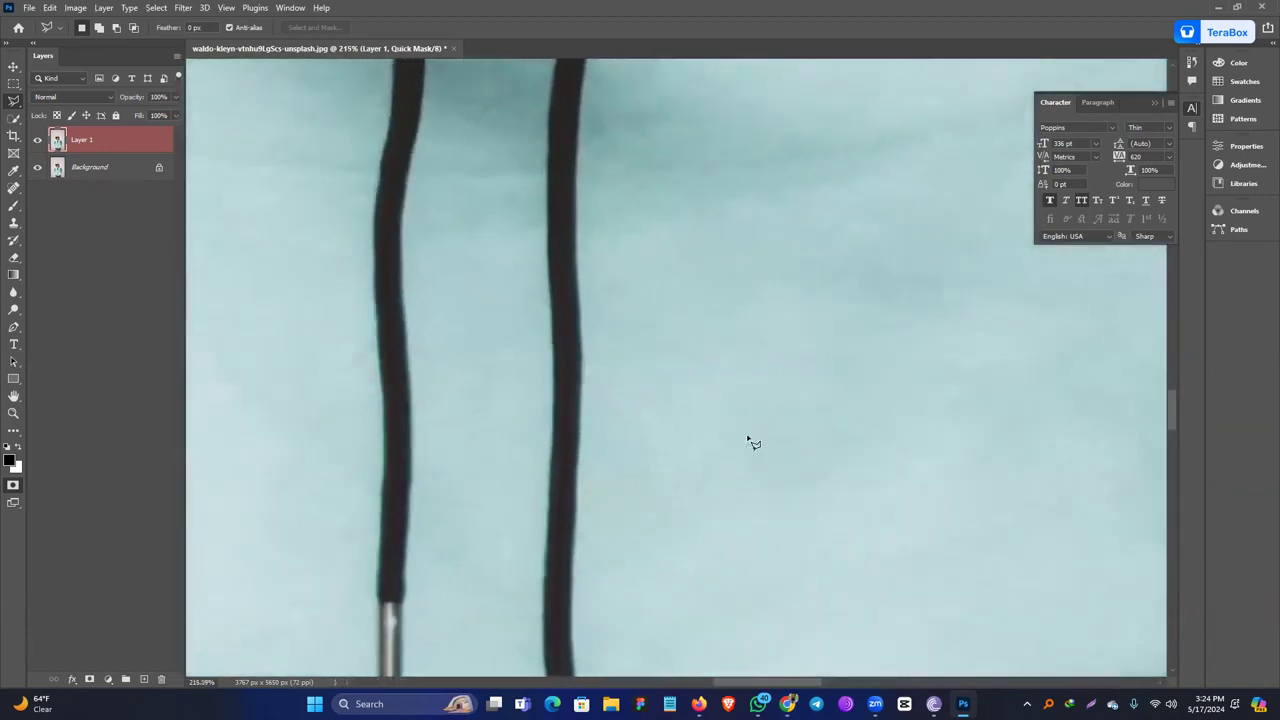
drag(648, 426, 640, 214)
scroll(590, 468, up, 3)
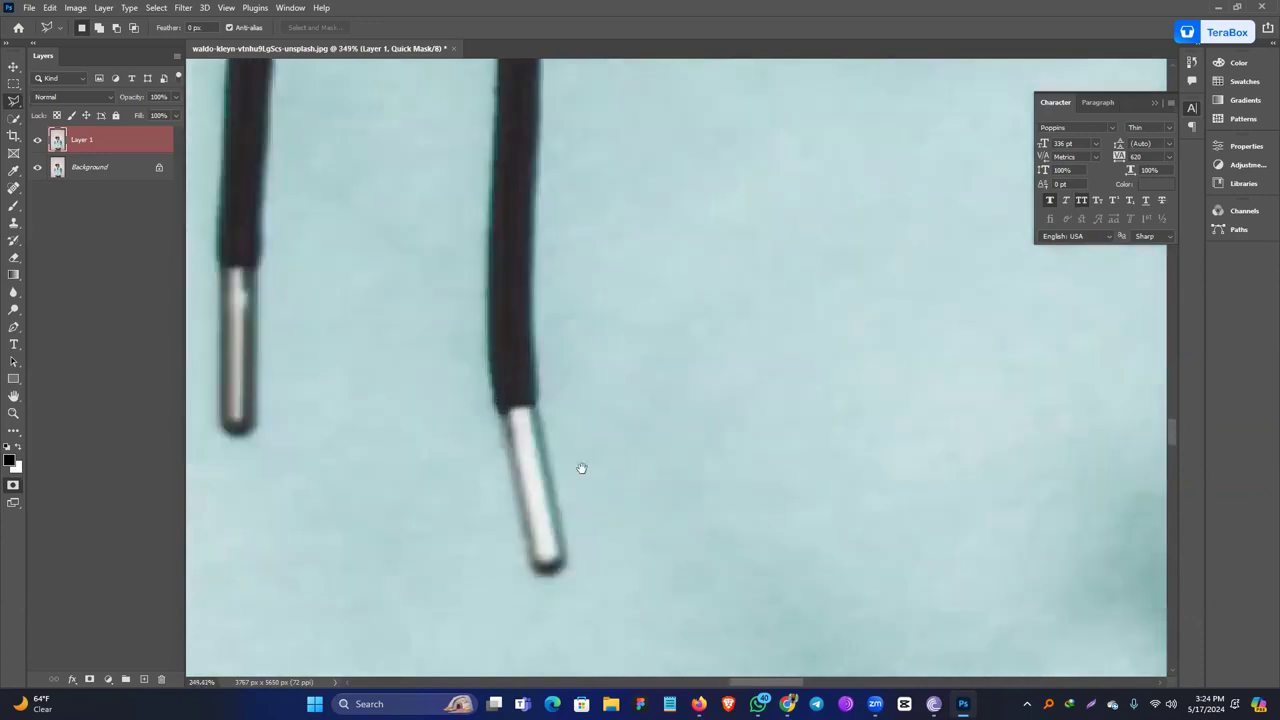
drag(581, 468, 596, 420)
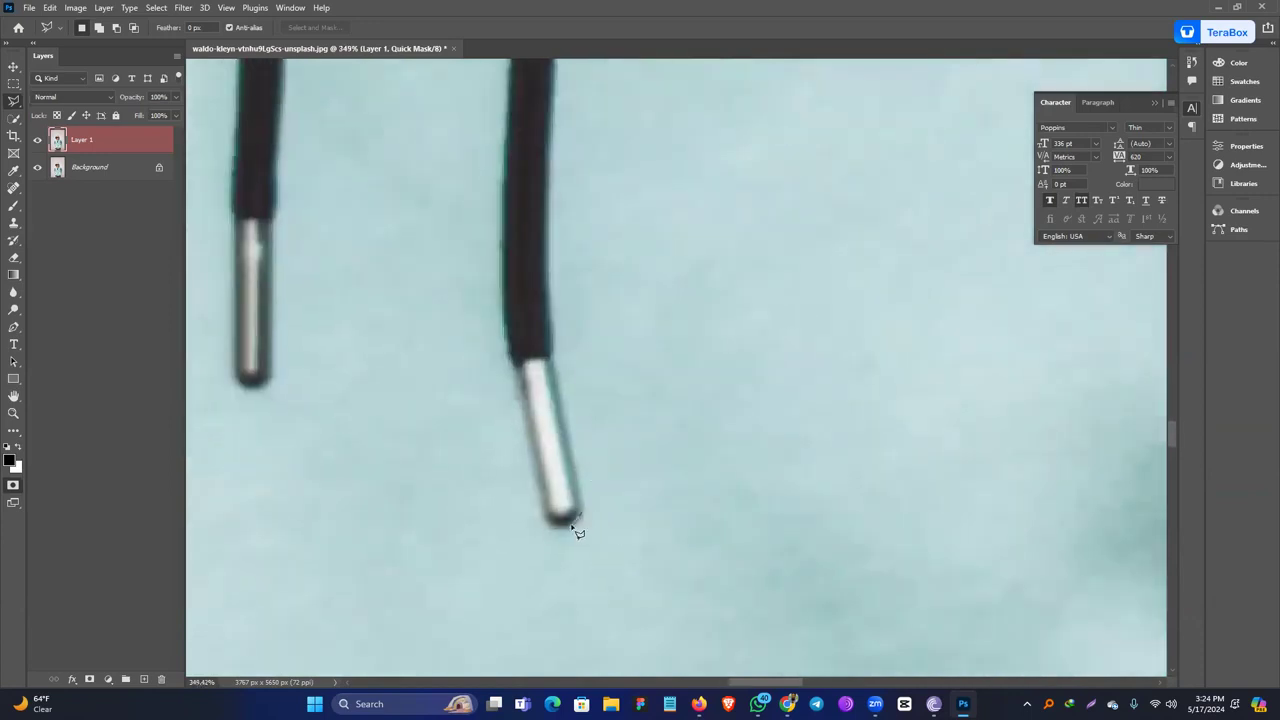
drag(537, 478, 530, 438)
mouse_move(506, 375)
mouse_down()
mouse_move(513, 199)
mouse_move(611, 487)
mouse_move(627, 392)
mouse_move(609, 359)
mouse_move(616, 200)
mouse_up()
click(616, 201)
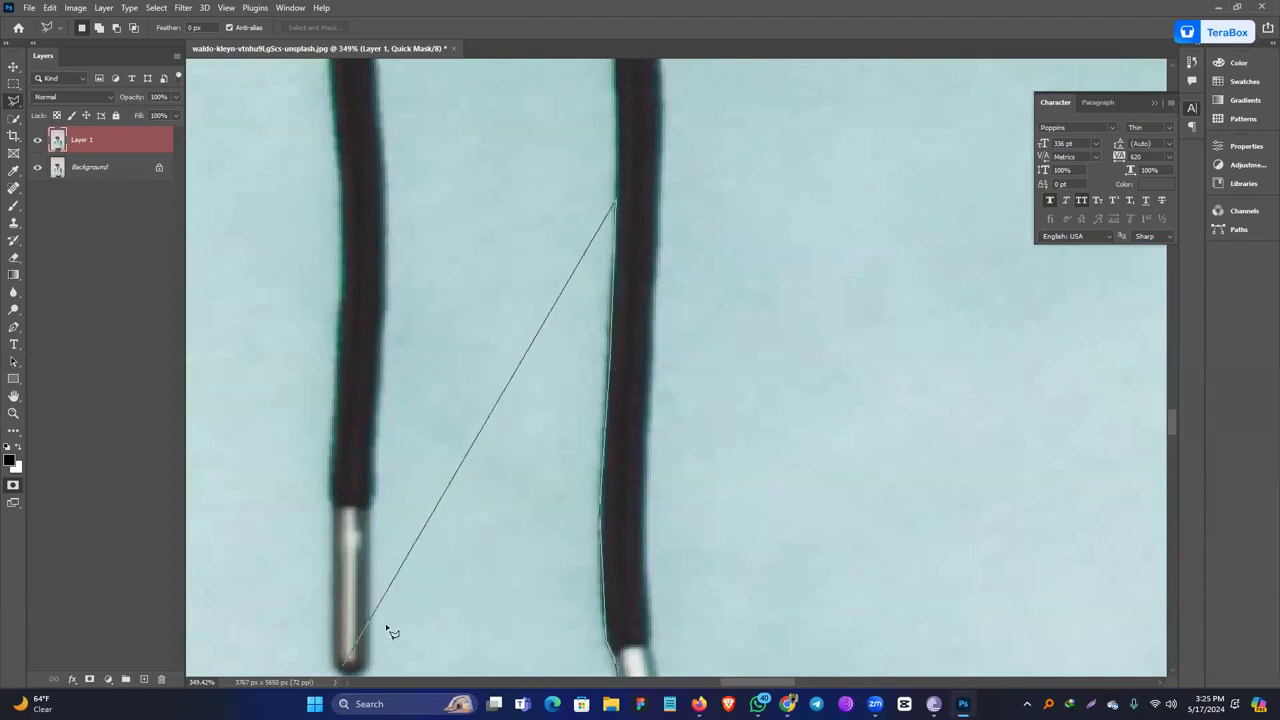
scroll(405, 595, down, 1)
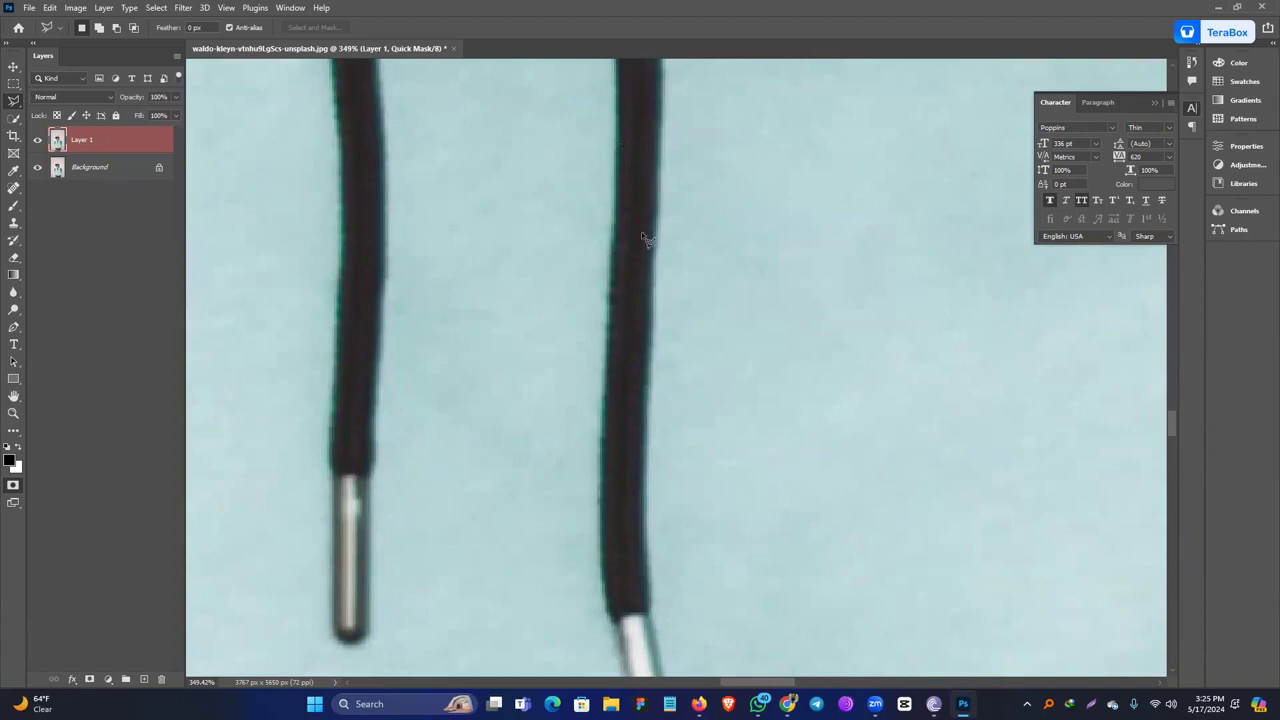
drag(629, 211, 650, 372)
click(633, 454)
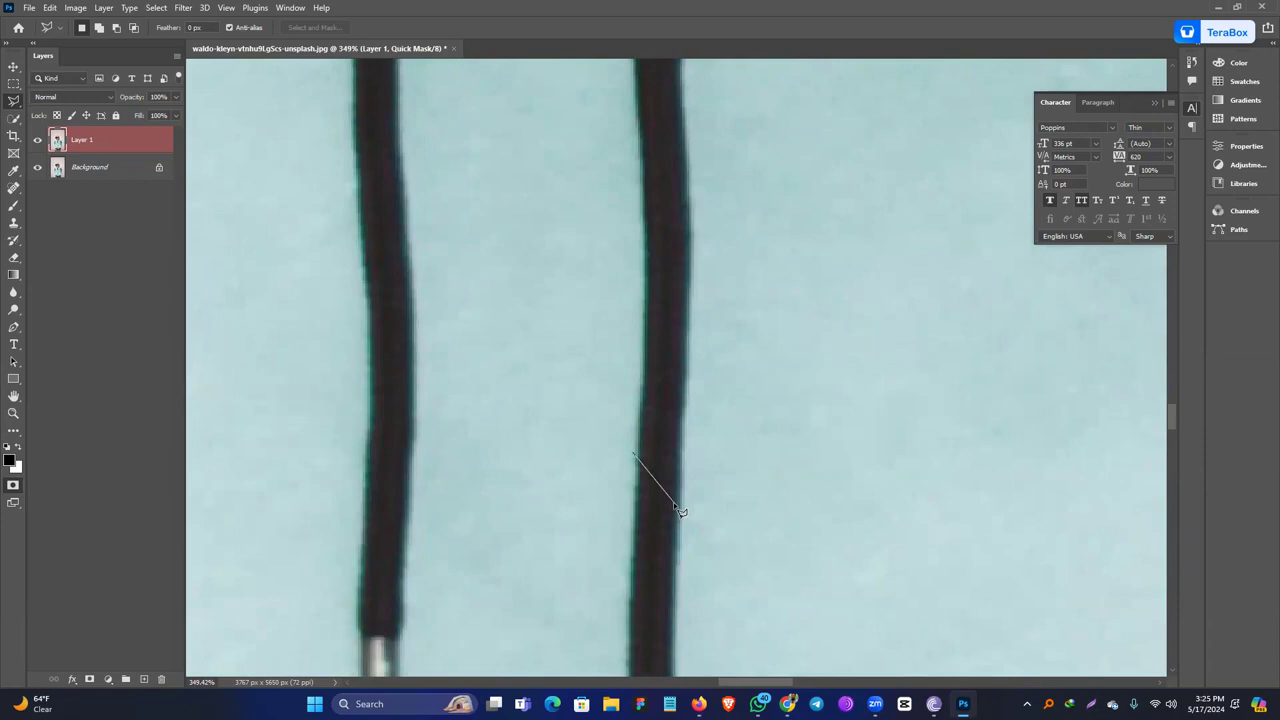
drag(657, 503, 617, 276)
drag(655, 556, 639, 466)
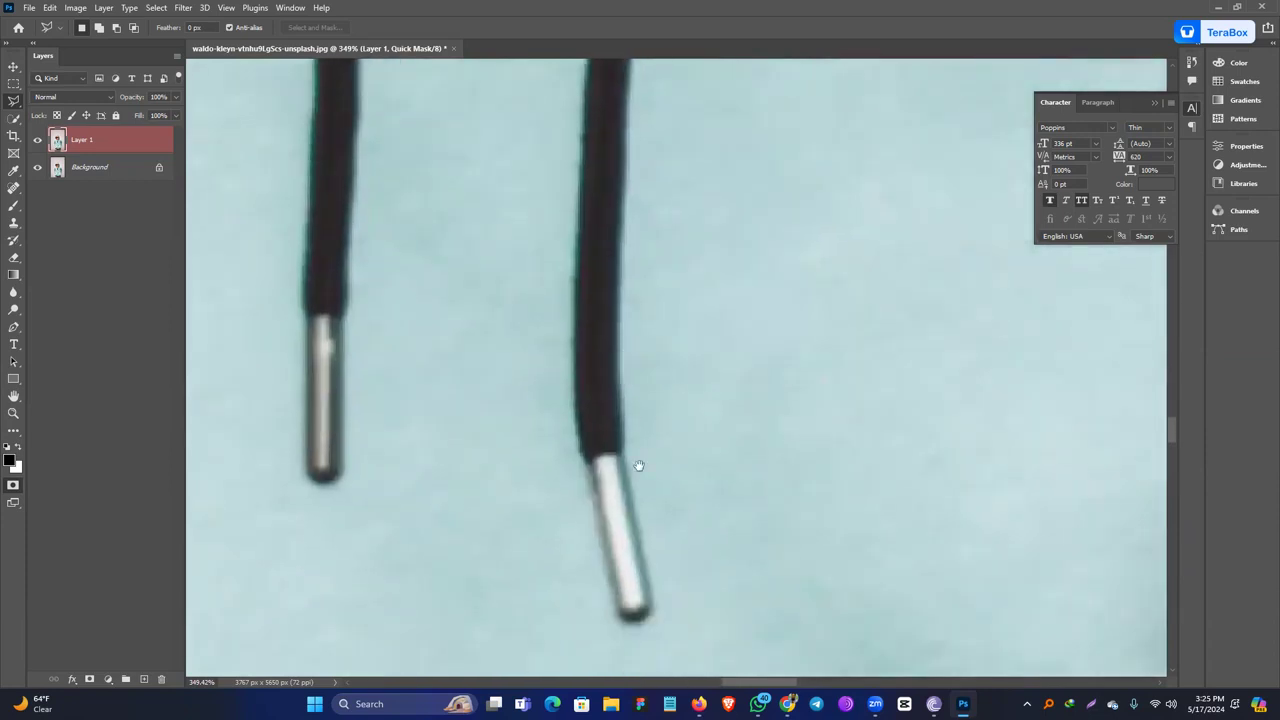
click(647, 620)
click(620, 616)
click(590, 468)
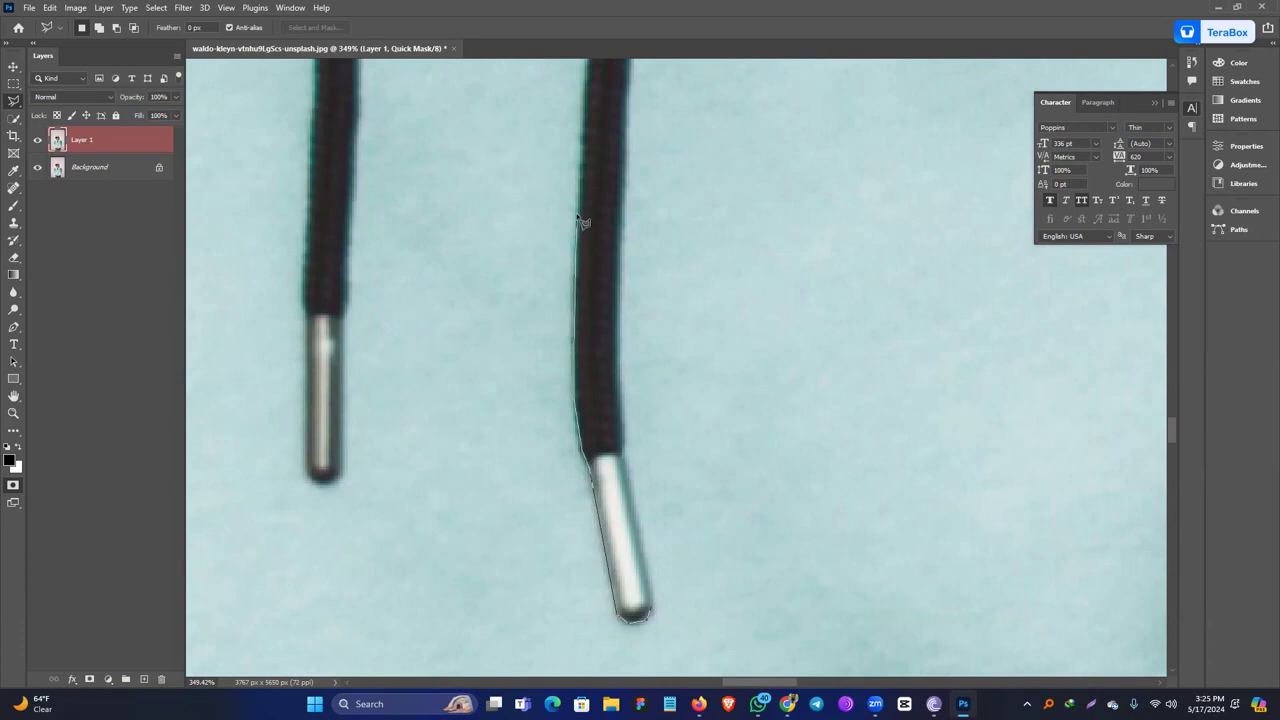
click(581, 132)
key(Escape)
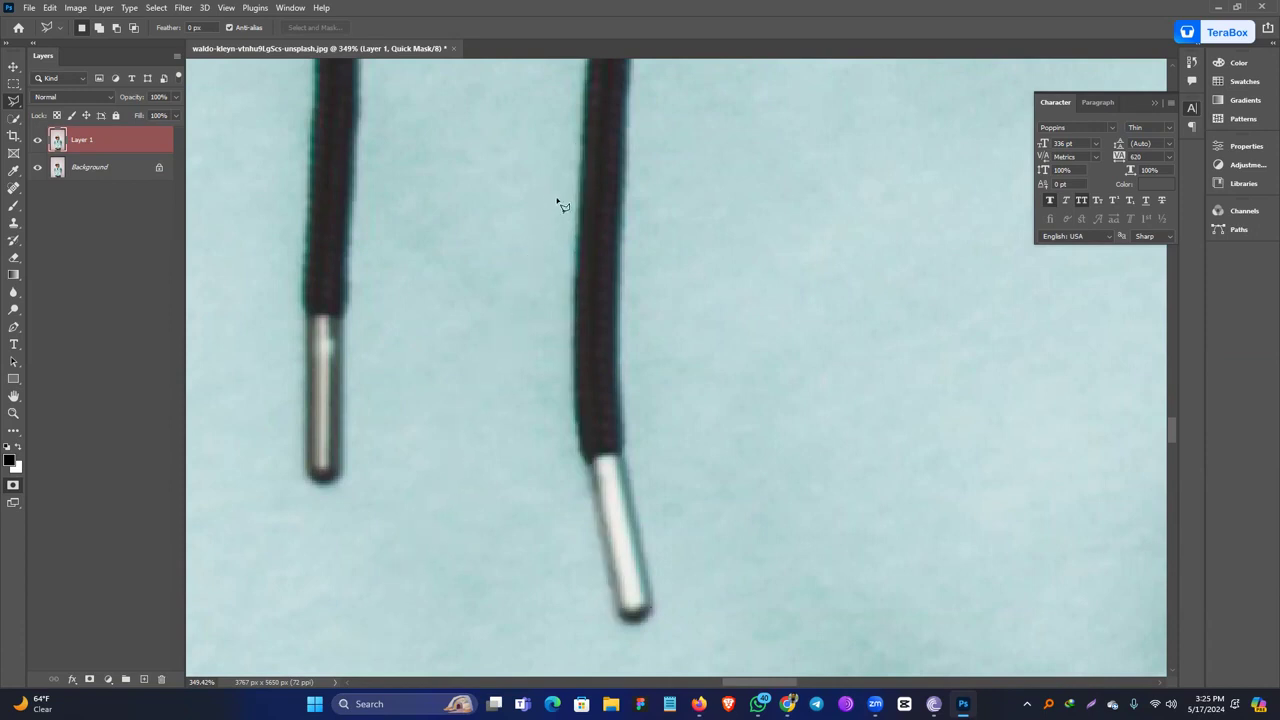
Trace the inner edge of the drawstring on the photo's right side with the Polygonal Lasso, from its metal tip up to the eyelet.
click(650, 612)
click(575, 412)
drag(604, 175, 534, 509)
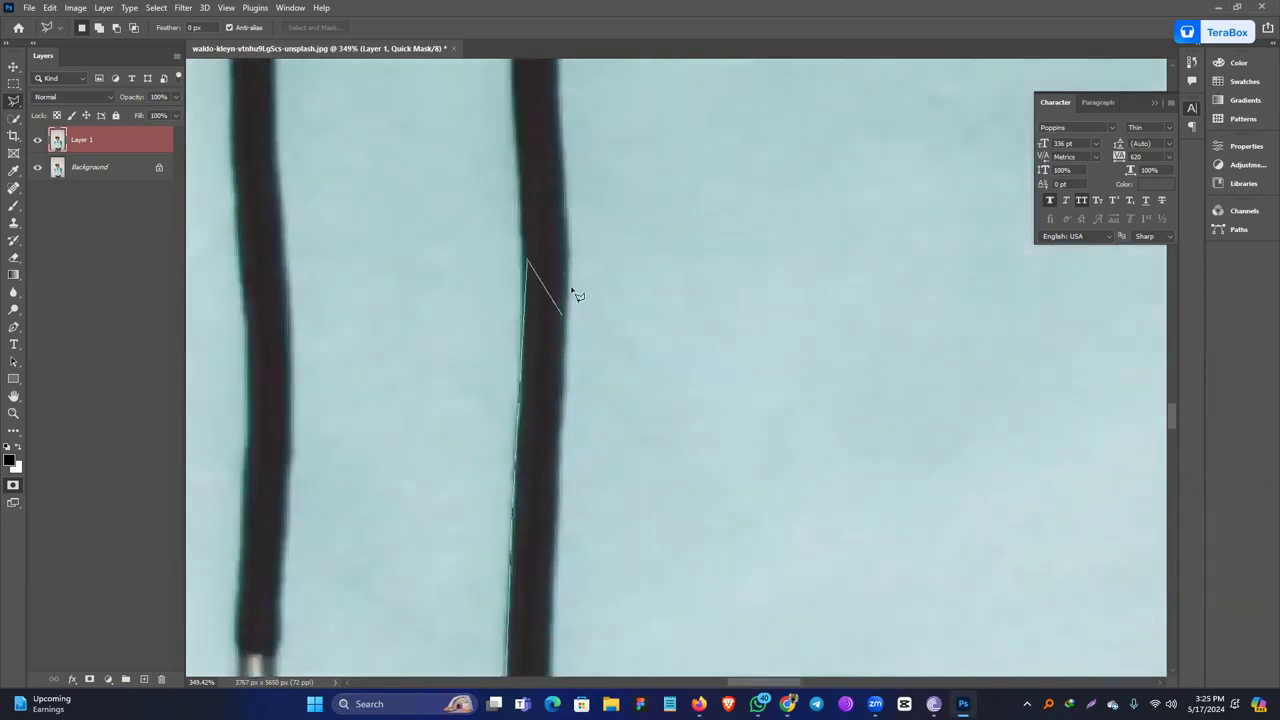
key(BackSpace)
drag(541, 199, 558, 310)
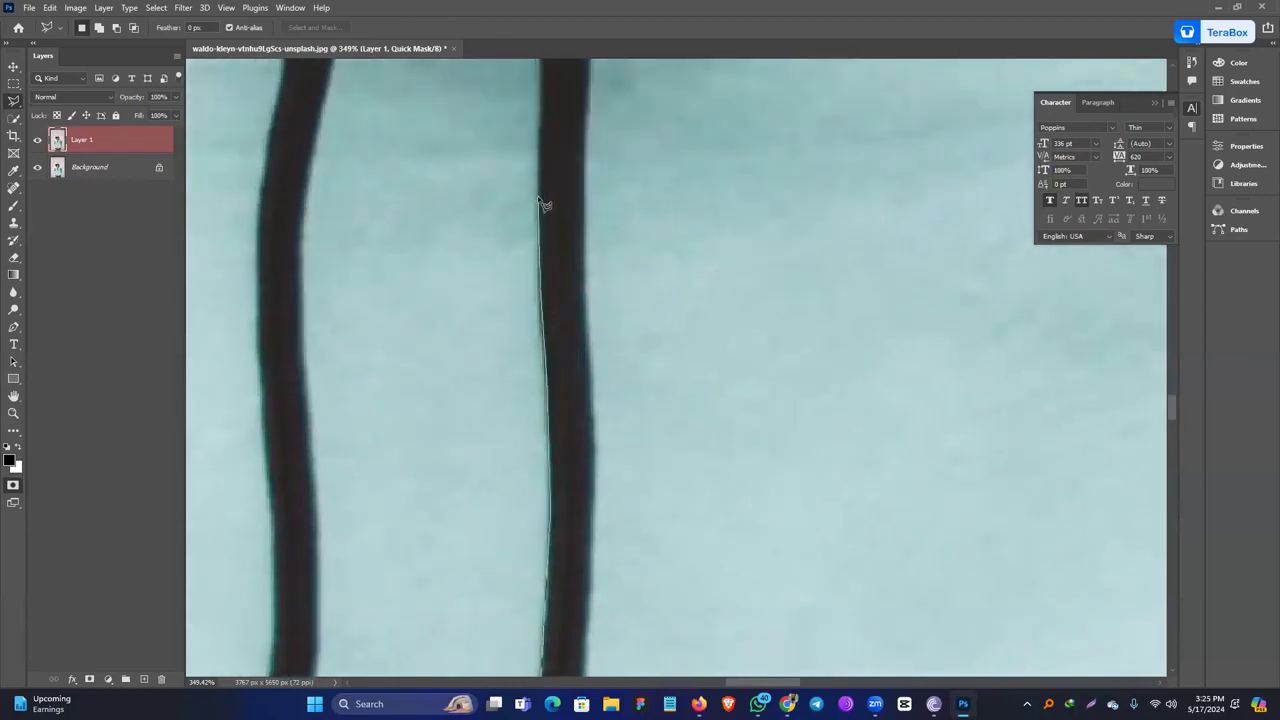
drag(543, 110, 543, 400)
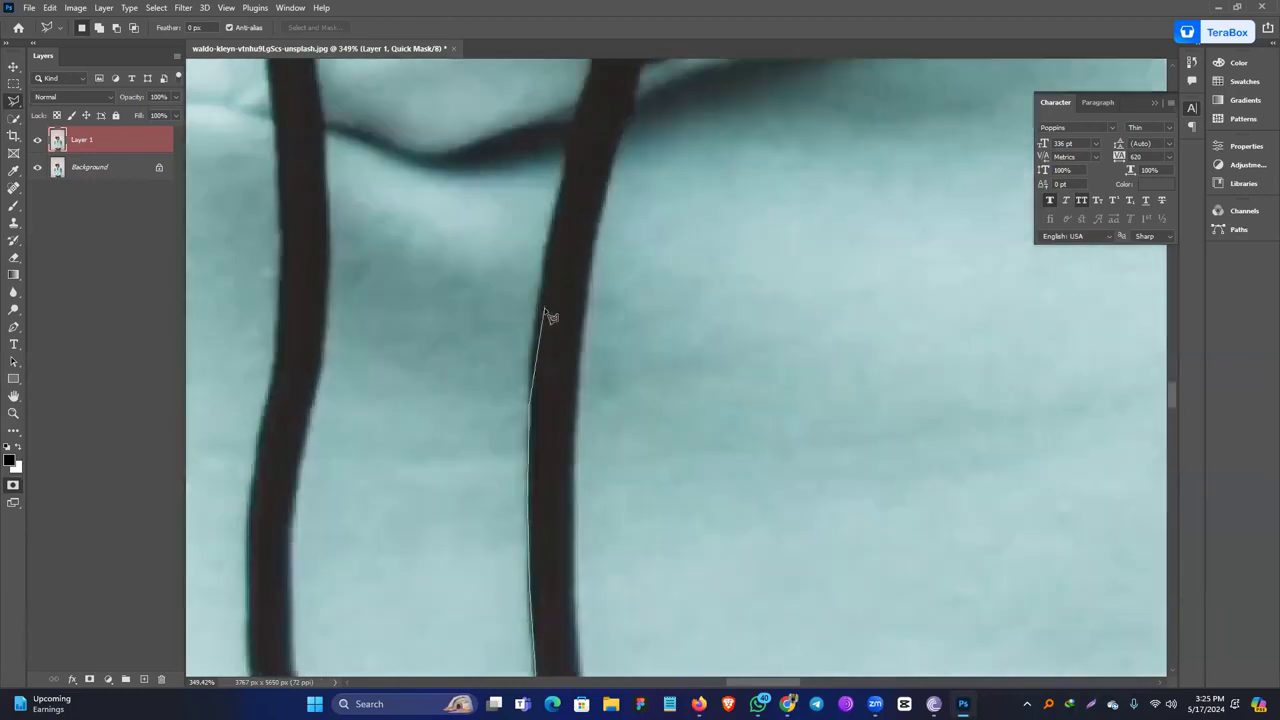
mouse_move(537, 302)
mouse_down()
mouse_move(561, 220)
mouse_move(566, 133)
mouse_up()
scroll(550, 400, up, 3)
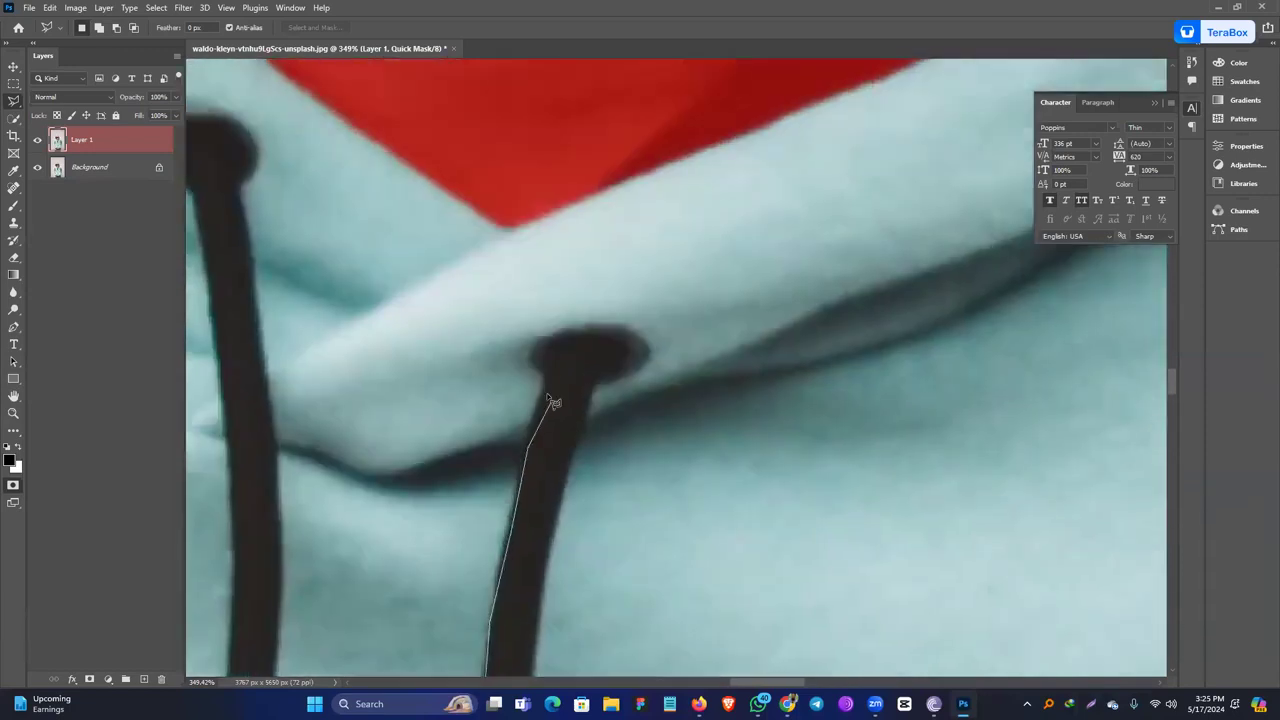
mouse_move(540, 358)
mouse_down()
mouse_move(560, 335)
mouse_move(630, 338)
mouse_move(612, 382)
mouse_move(593, 386)
mouse_move(576, 462)
mouse_move(596, 250)
mouse_move(571, 346)
mouse_move(560, 289)
mouse_move(547, 302)
mouse_move(530, 249)
mouse_up()
Close the outline around the eyelet and down that drawstring's outer edge to the tip, fill it with black in the mask and deselect.
scroll(575, 462, down, 3)
scroll(571, 346, down, 2)
drag(539, 292, 532, 297)
mouse_move(538, 373)
mouse_down()
mouse_move(534, 408)
mouse_move(522, 228)
mouse_up()
click(534, 311)
drag(524, 345, 498, 220)
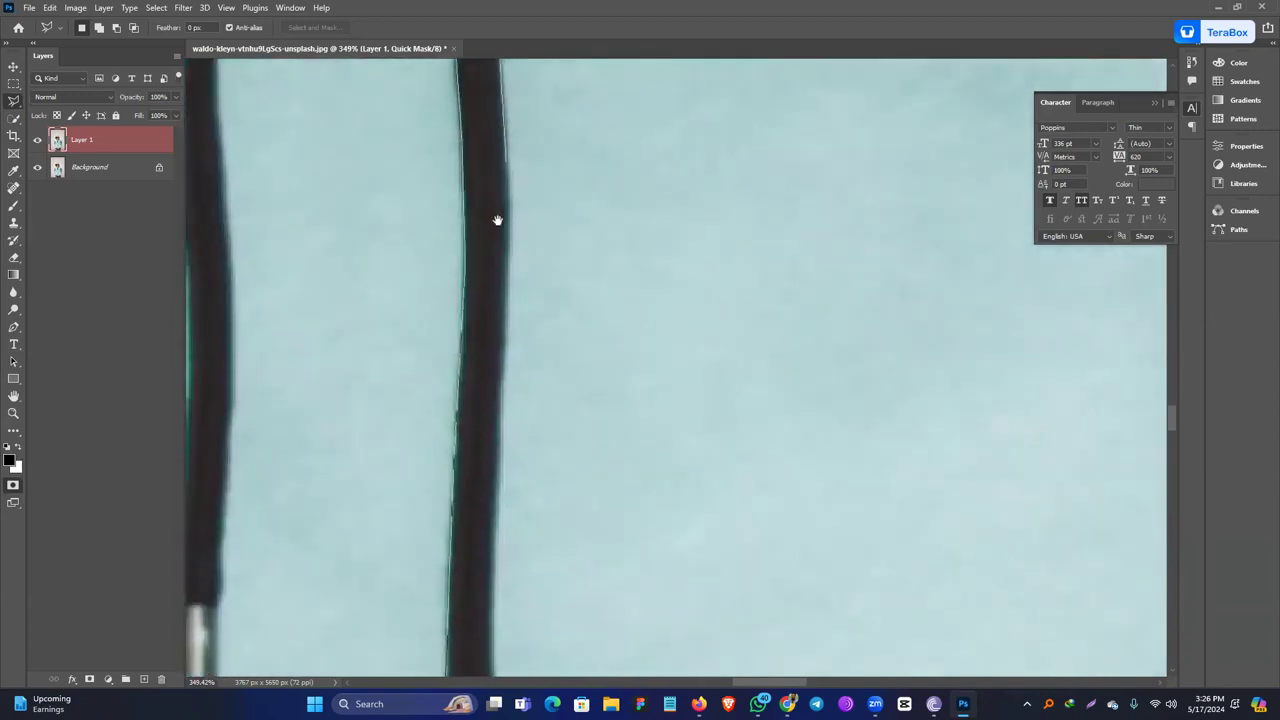
drag(514, 266, 497, 194)
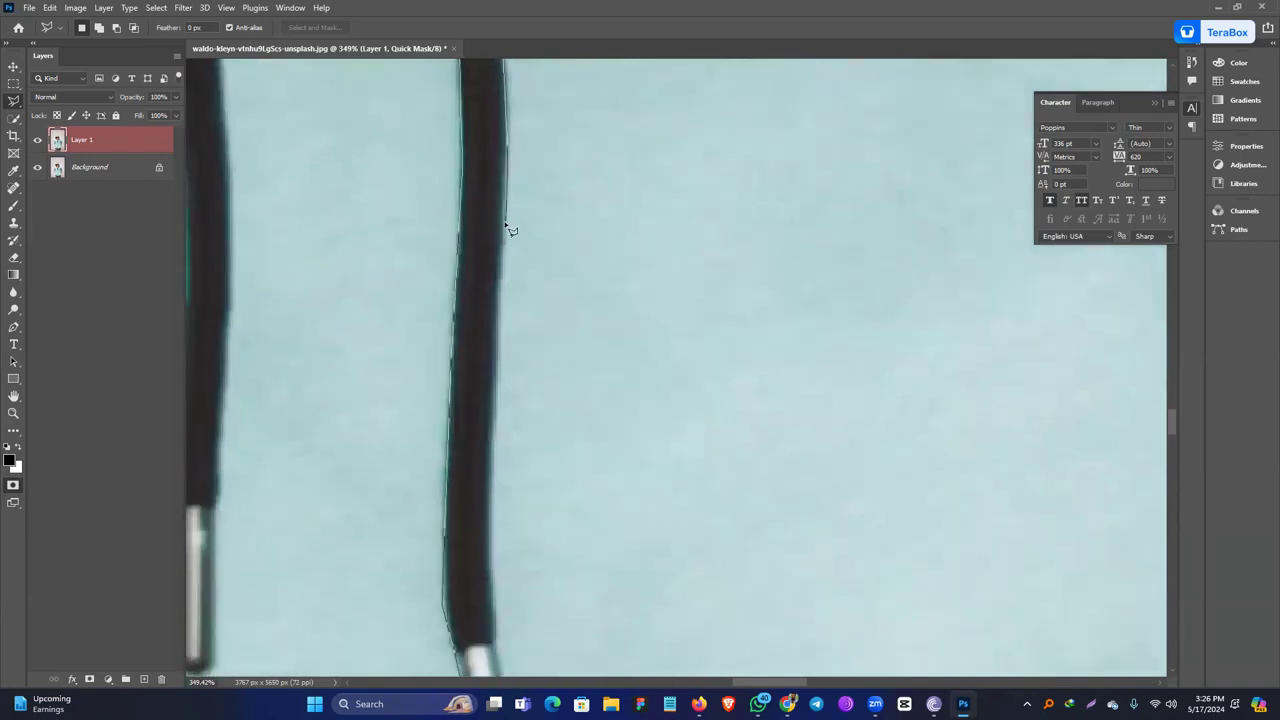
drag(492, 258, 489, 203)
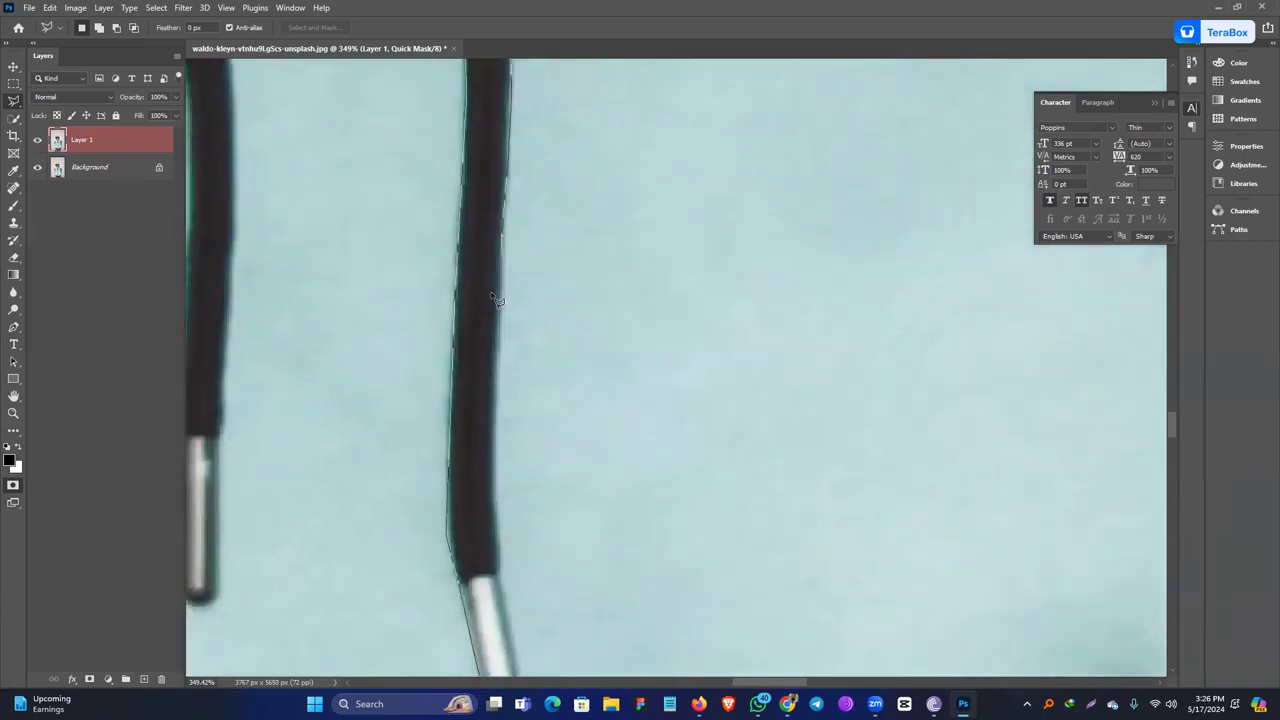
drag(498, 362, 487, 292)
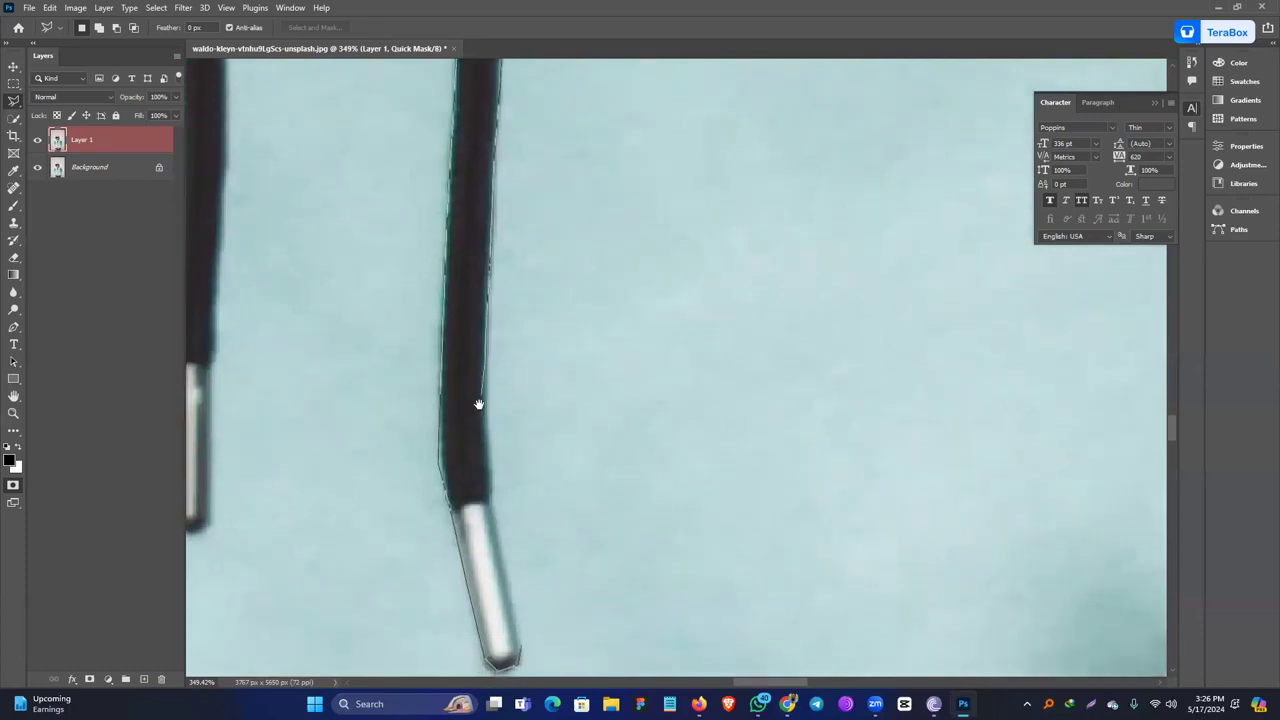
drag(477, 406, 497, 343)
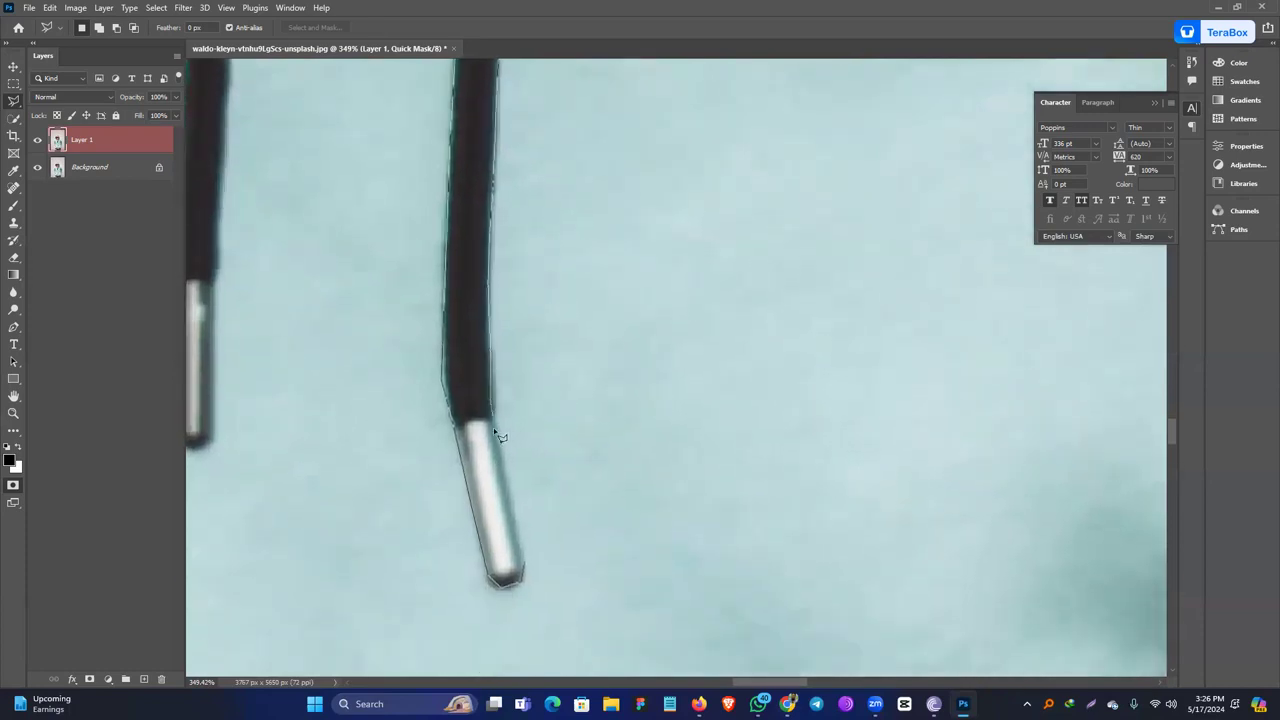
double_click(526, 566)
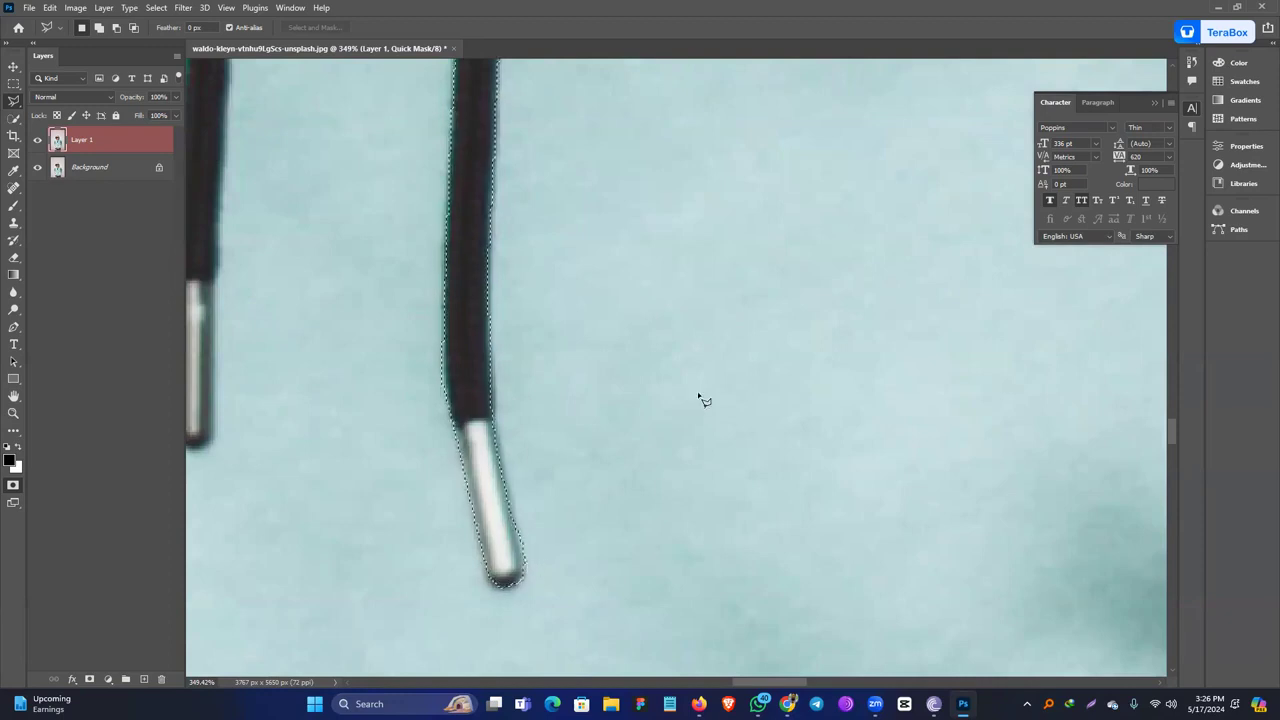
scroll(590, 328, down, 10)
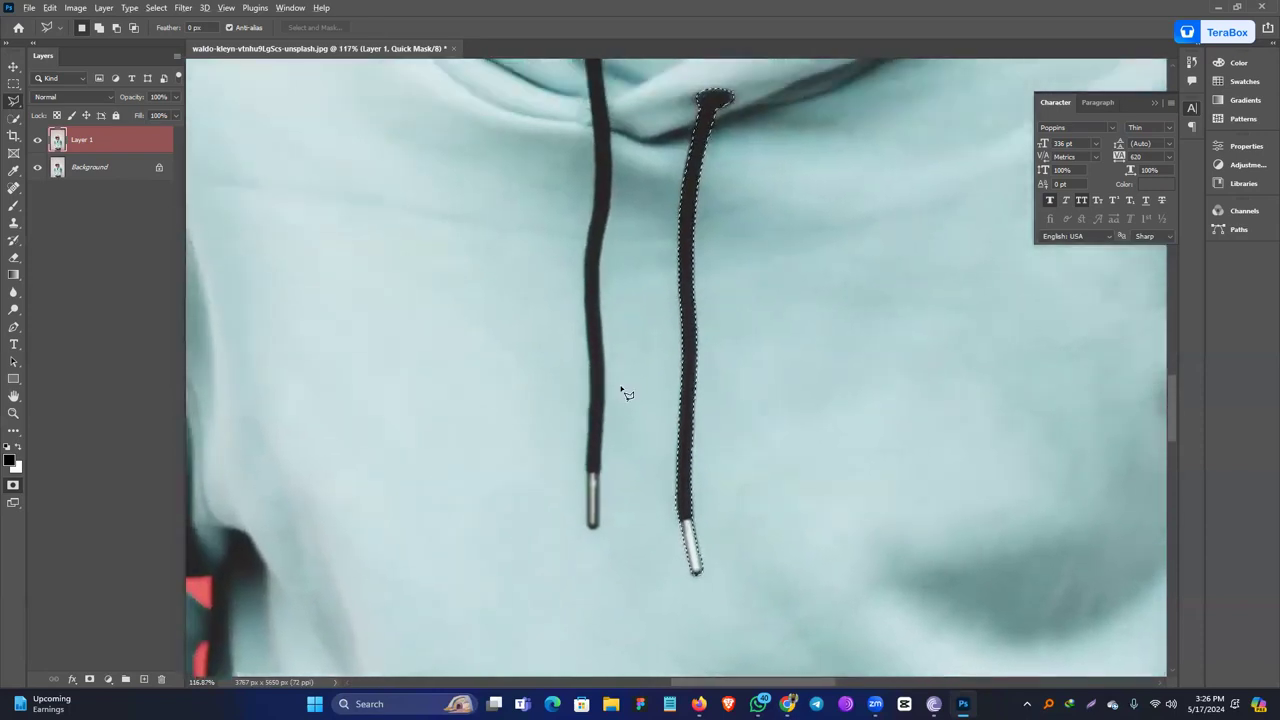
key(alt+BackSpace)
key(ctrl+d)
Trace the outer edge of the drawstring on the photo's left side from around its metal tip up to the eyelet.
drag(610, 264, 675, 298)
drag(647, 481, 692, 489)
drag(659, 508, 688, 404)
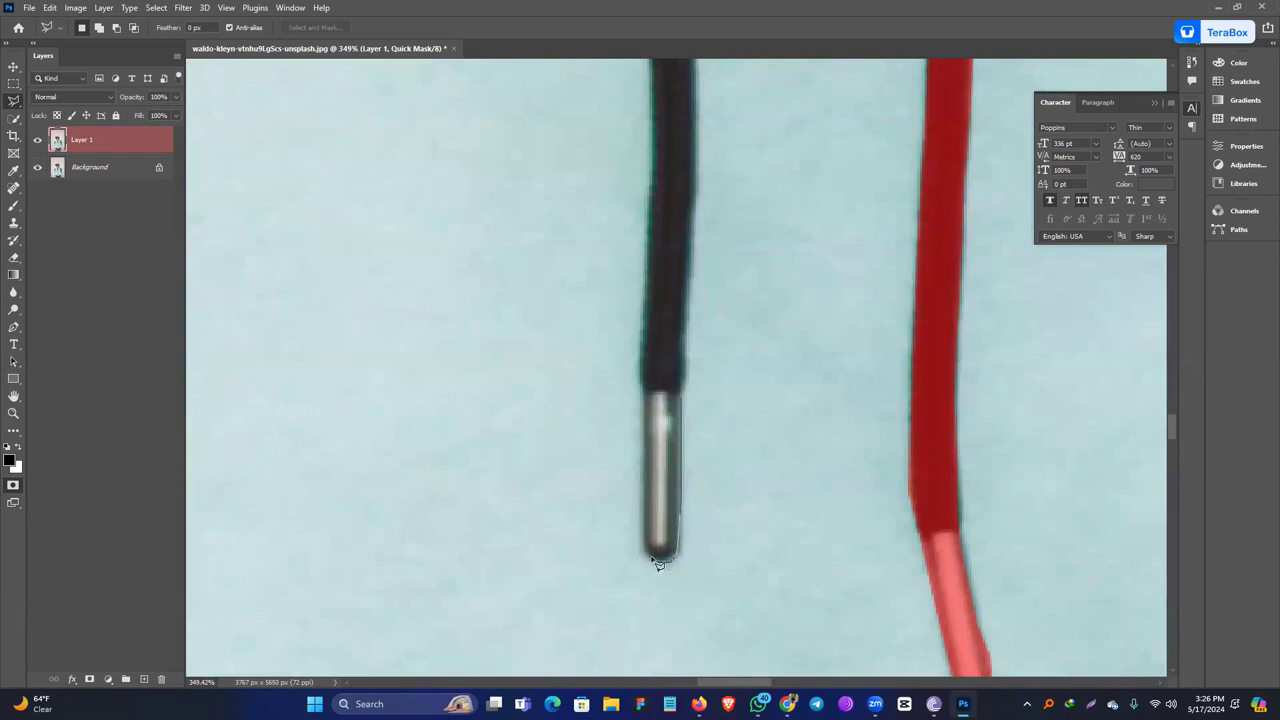
drag(645, 524, 646, 494)
mouse_move(645, 428)
mouse_down()
mouse_move(651, 101)
mouse_move(672, 118)
mouse_move(676, 495)
mouse_move(634, 330)
mouse_move(640, 130)
mouse_up()
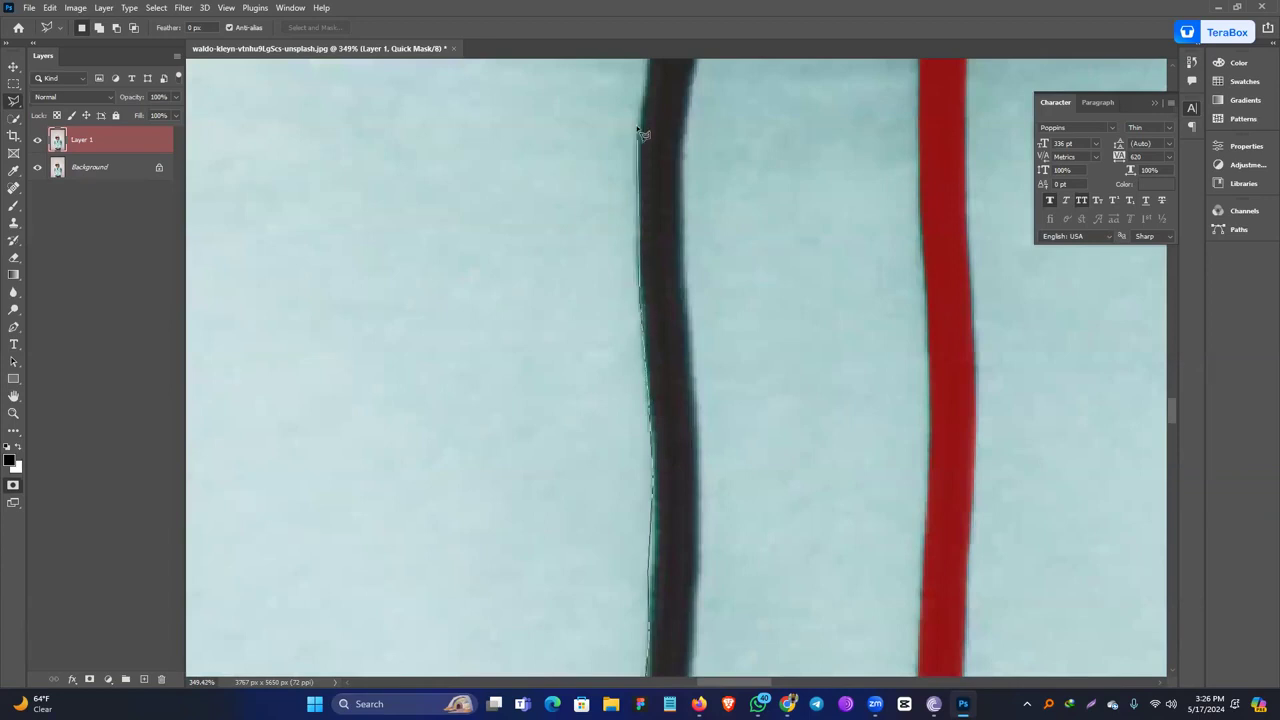
mouse_move(631, 291)
mouse_down()
mouse_move(606, 513)
mouse_move(630, 357)
mouse_move(619, 90)
mouse_move(657, 310)
mouse_move(665, 532)
mouse_move(641, 458)
mouse_move(651, 400)
mouse_up()
click(637, 302)
click(635, 298)
Complete the left-hand drawstring's outline around its eyelet and down the inner edge, mask it out with a black fill and deselect.
click(586, 247)
click(703, 242)
click(686, 288)
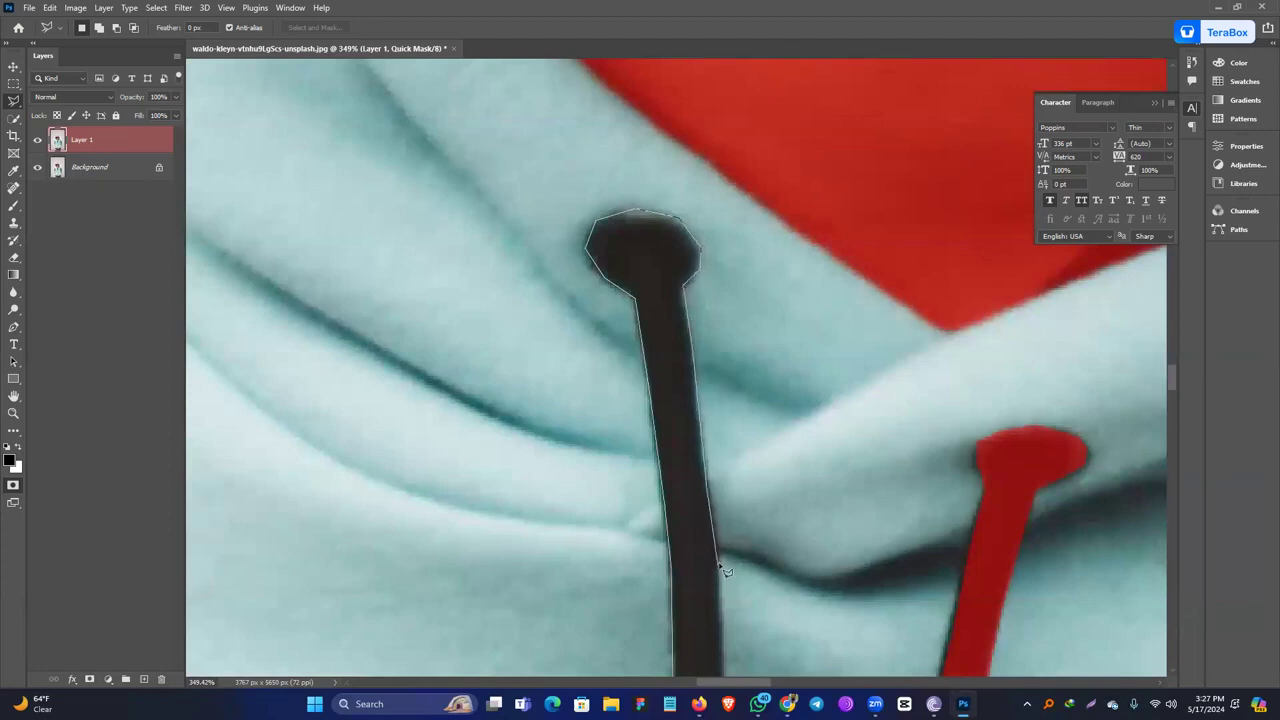
mouse_move(718, 570)
mouse_down()
mouse_move(591, 204)
mouse_move(612, 271)
mouse_move(592, 275)
mouse_move(588, 246)
mouse_move(597, 320)
mouse_move(566, 527)
mouse_up()
mouse_move(560, 450)
mouse_down()
mouse_move(562, 324)
mouse_move(558, 463)
mouse_move(578, 534)
mouse_move(565, 573)
mouse_move(570, 293)
mouse_move(570, 491)
mouse_move(571, 330)
mouse_move(572, 451)
mouse_up()
key(ctrl+0)
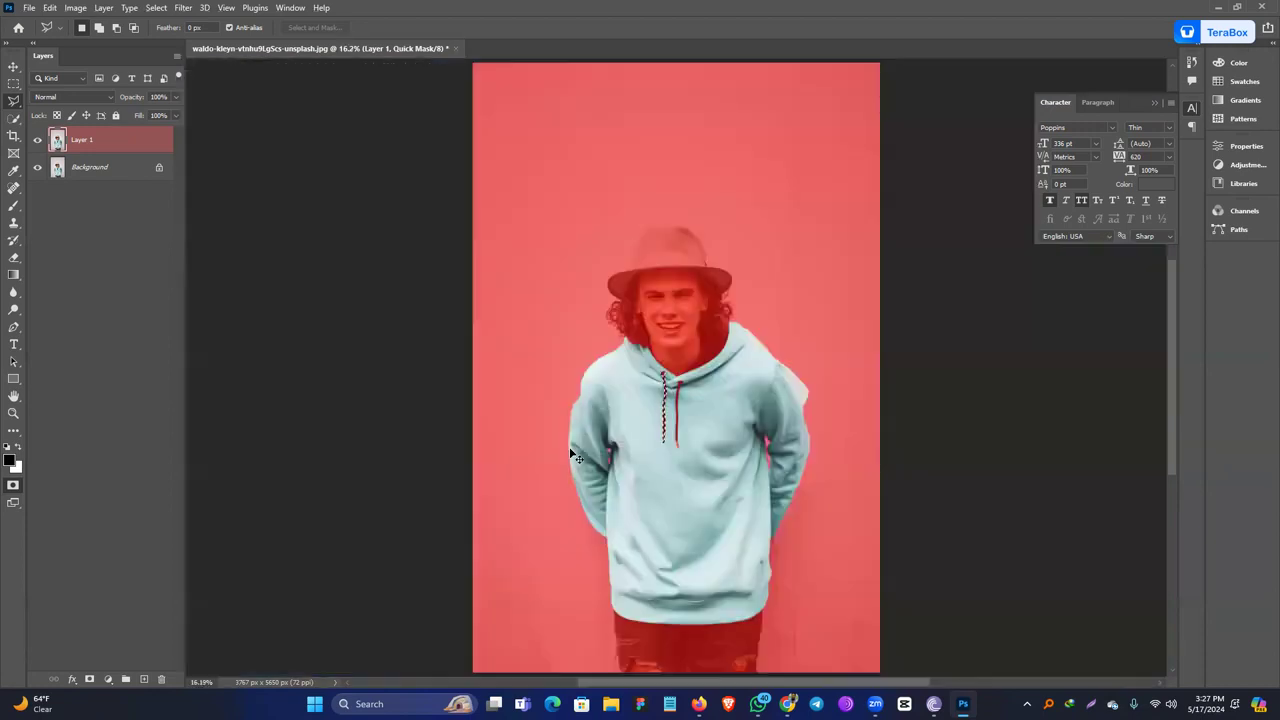
drag(640, 345, 709, 392)
drag(916, 383, 592, 382)
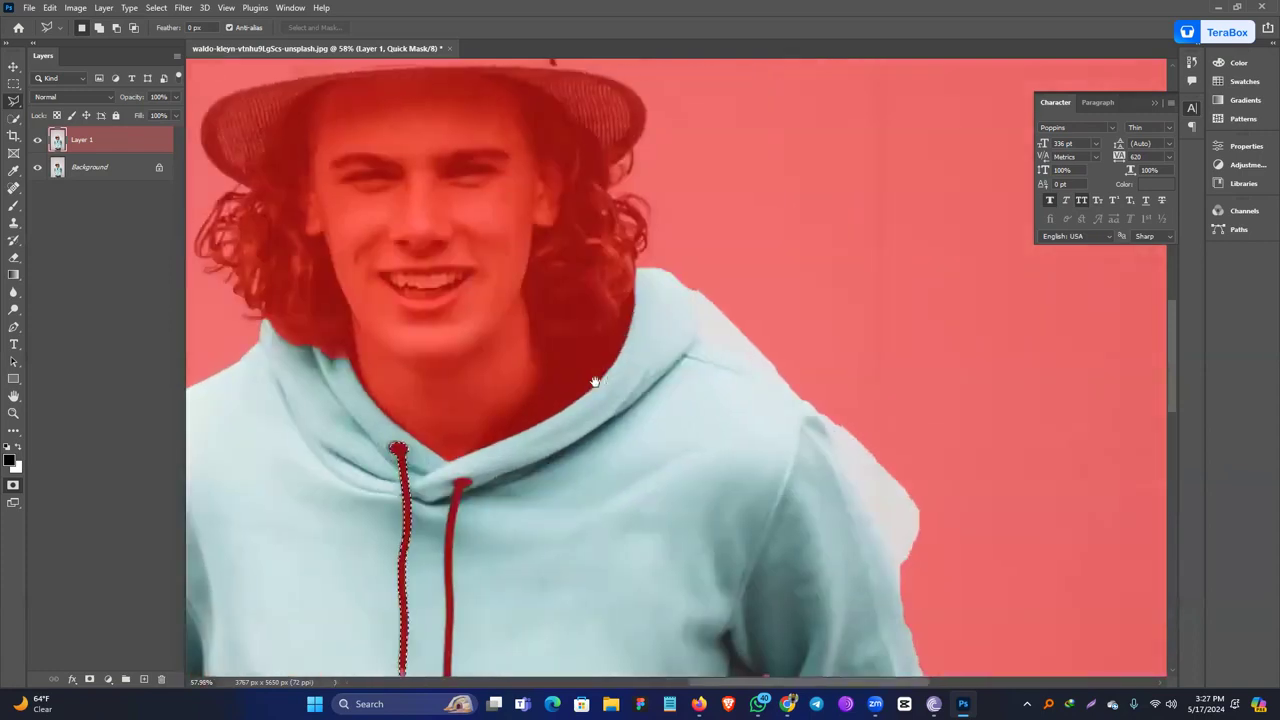
key(ctrl+d)
Trace the true hoodie edge on the photo's right side from the upper sleeve over the shoulder to the top of the hood.
drag(780, 368, 834, 402)
drag(833, 447, 638, 219)
drag(795, 518, 622, 175)
drag(615, 226, 659, 330)
click(671, 320)
click(639, 208)
drag(619, 179, 730, 382)
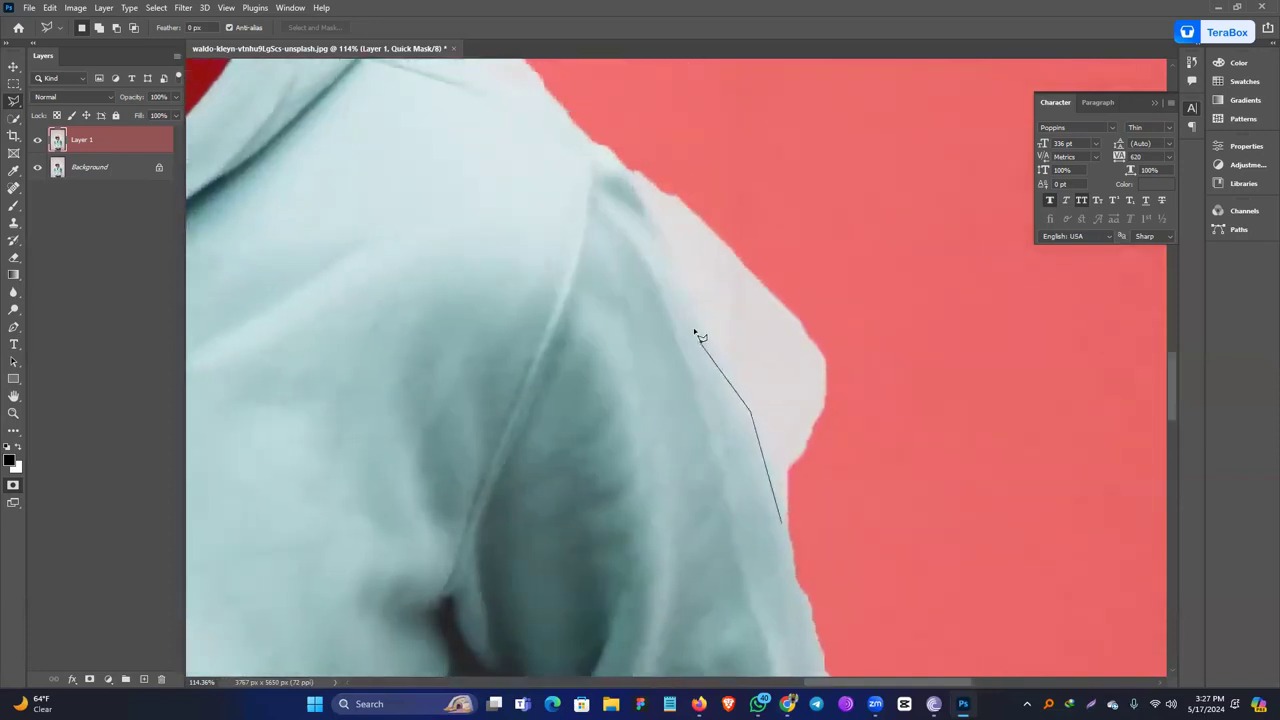
click(651, 204)
drag(690, 312, 722, 364)
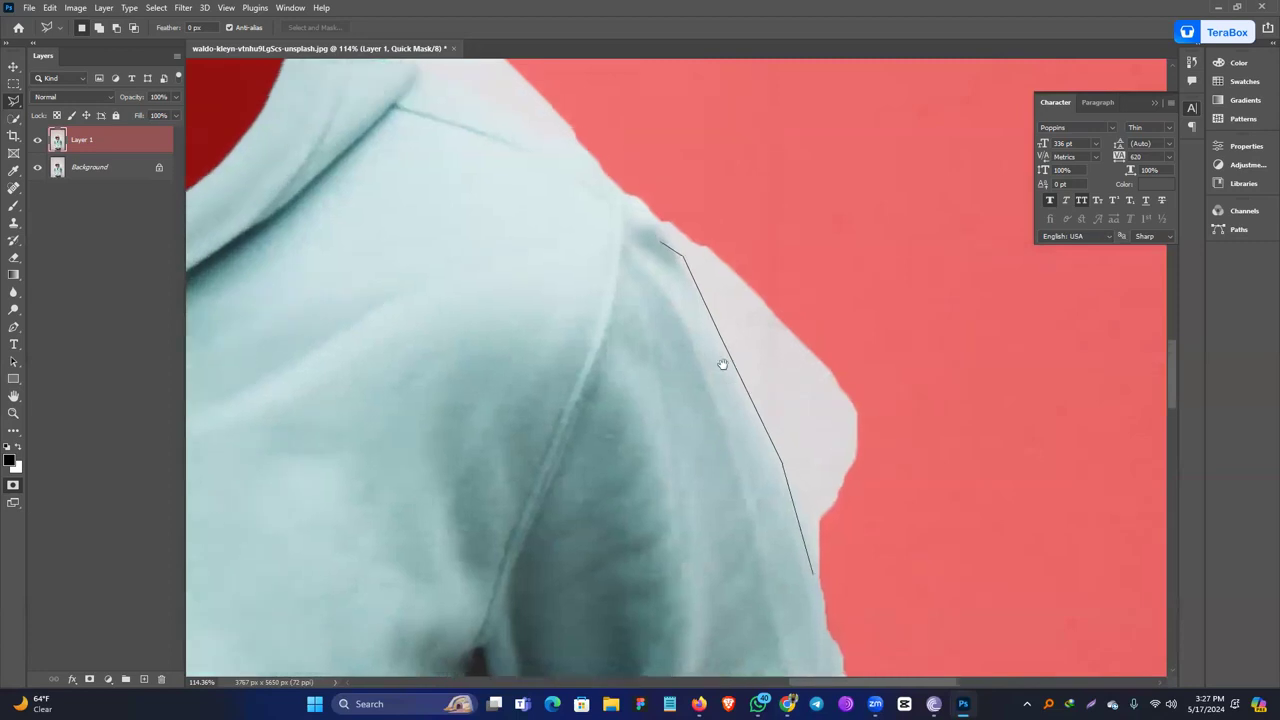
click(714, 334)
click(581, 241)
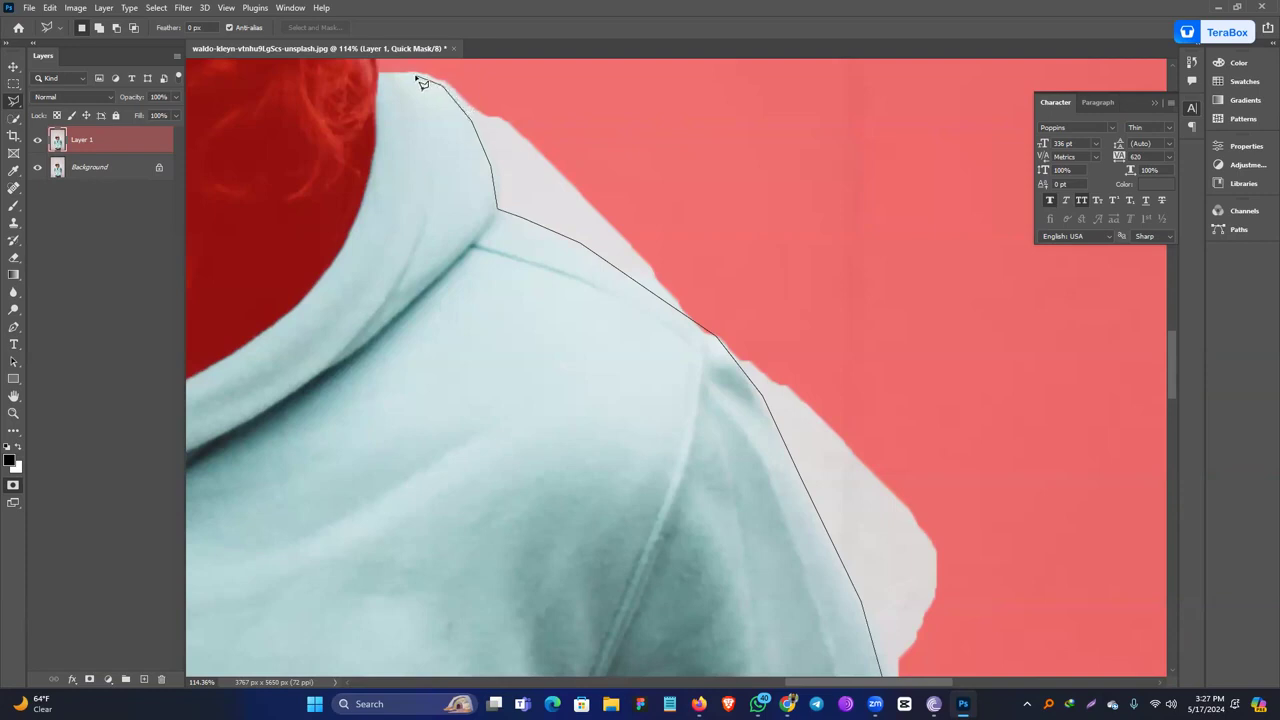
click(378, 73)
Close the shoulder outline through the surrounding background, fill the leftover wall area with black in the mask and deselect.
click(388, 80)
click(527, 91)
click(954, 113)
click(1101, 290)
drag(1083, 486, 866, 128)
click(874, 301)
click(868, 382)
click(762, 453)
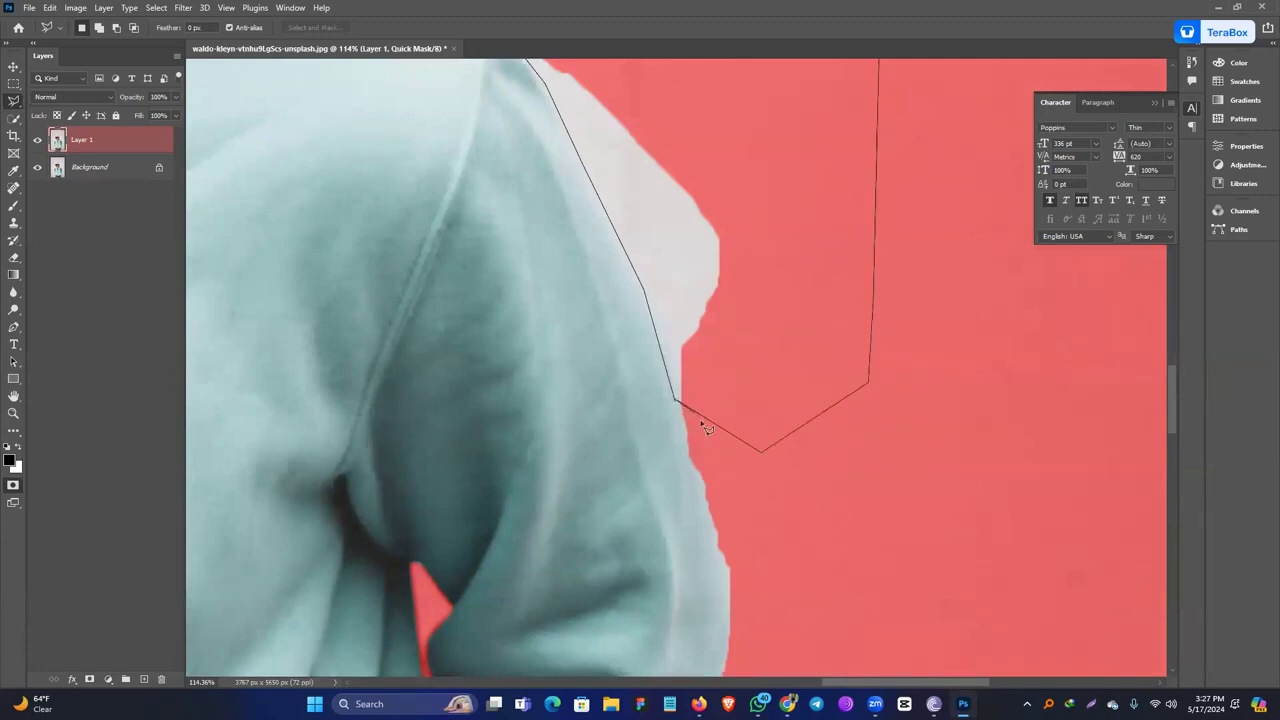
click(705, 427)
key(alt+BackSpace)
key(ctrl+d)
Exit Quick Mask to load the hoodie selection and copy the selected hoodie onto its own layer.
mouse_move(738, 403)
mouse_down()
mouse_move(605, 345)
mouse_move(723, 383)
mouse_move(820, 368)
mouse_move(790, 360)
mouse_up()
drag(805, 472, 727, 235)
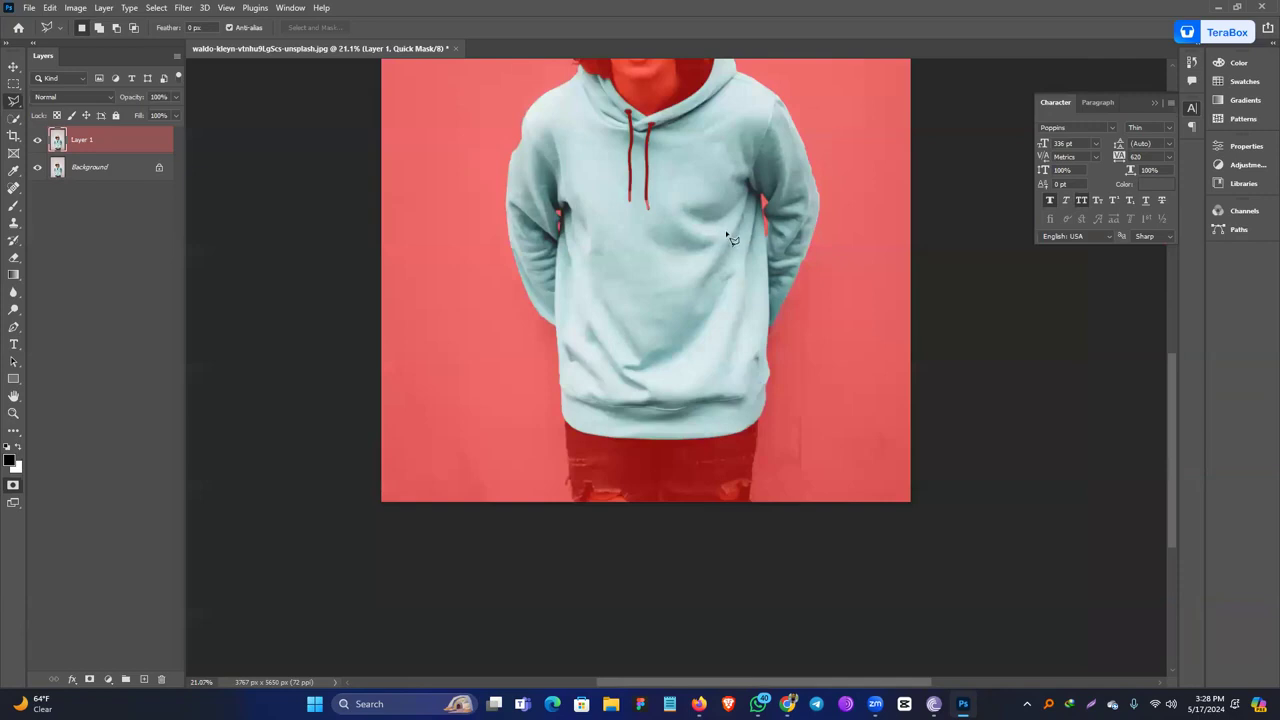
key(q)
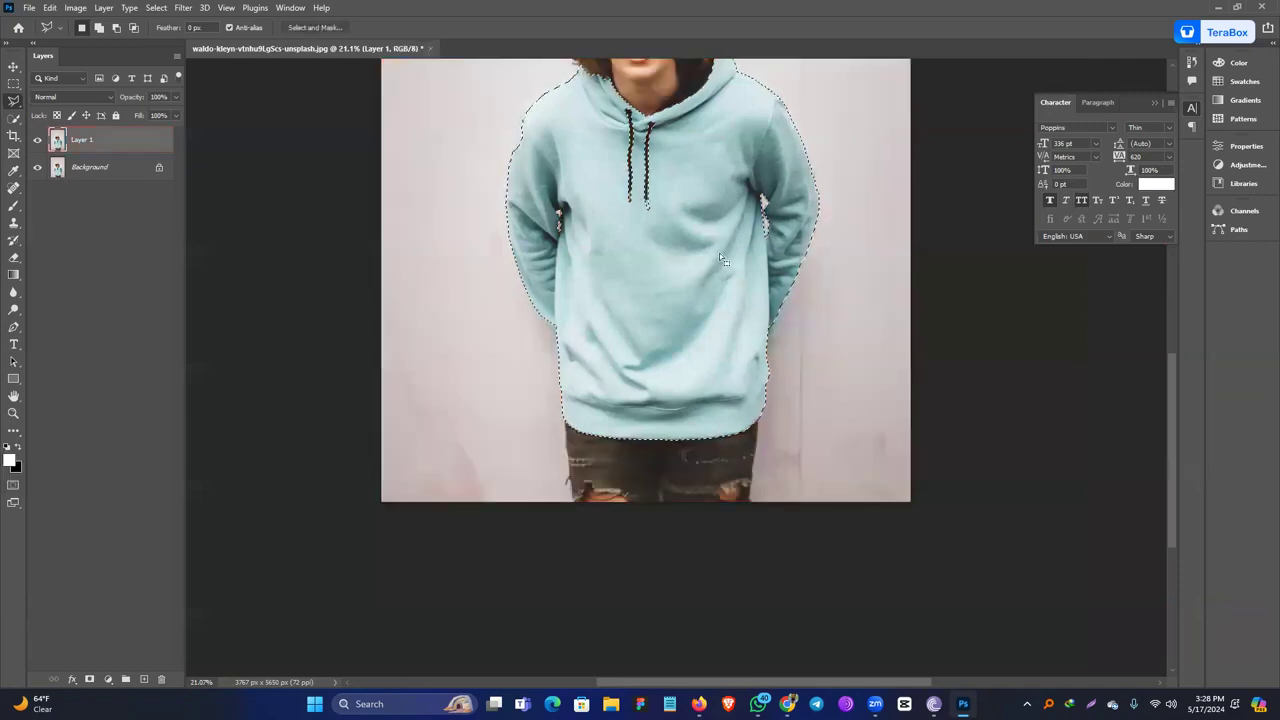
scroll(607, 310, up, 3)
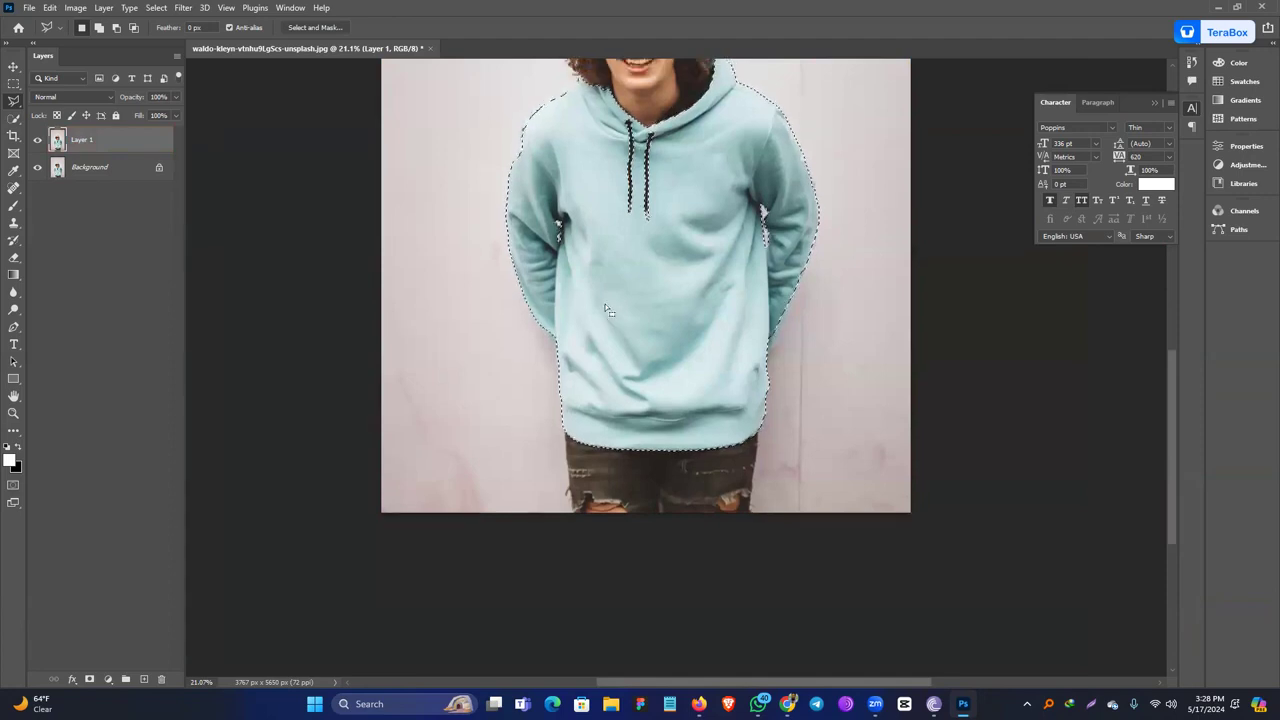
scroll(607, 310, up, 1)
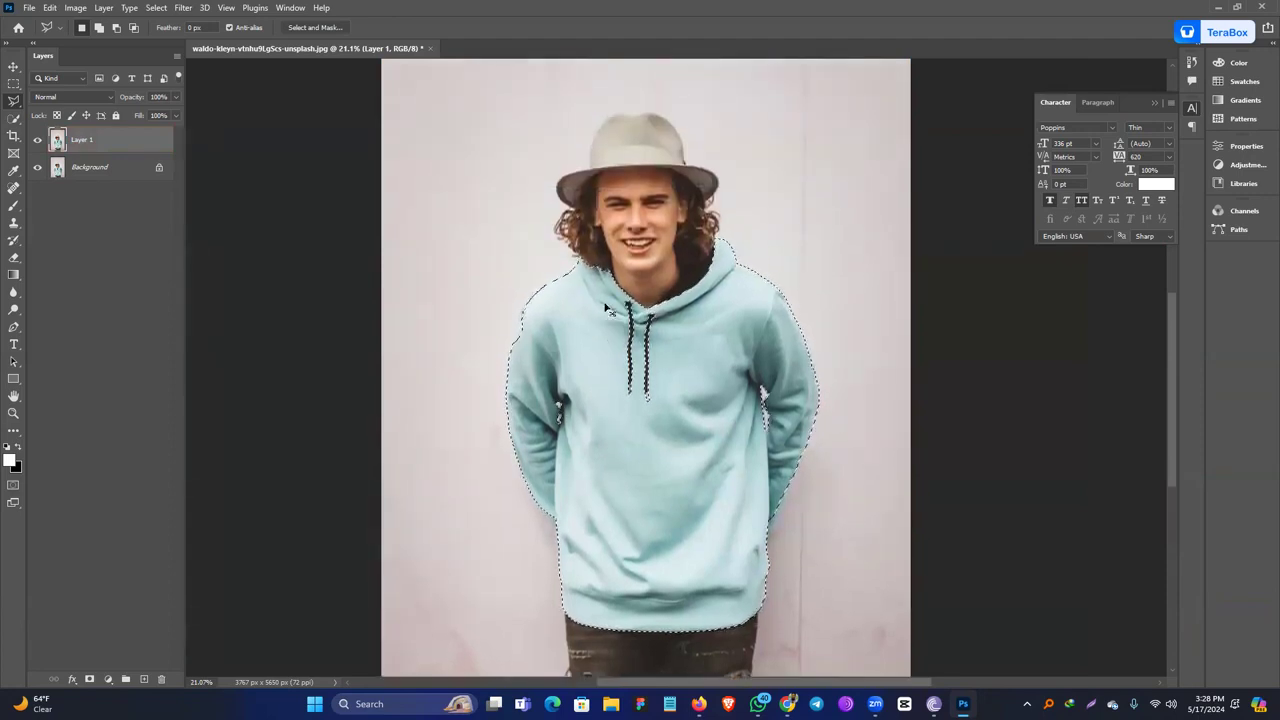
key(ctrl+j)
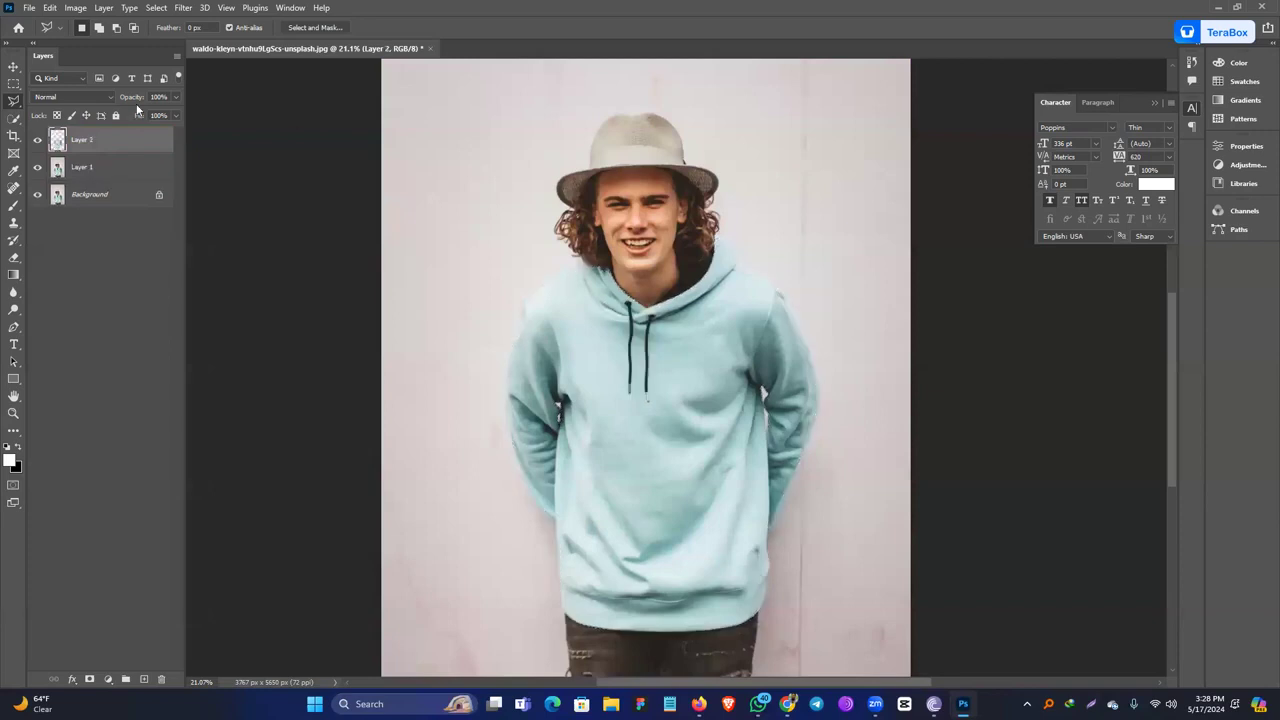
Hide Layer 1 and the Background to inspect the isolated hoodie cutout, and show both layers again.
click(37, 167)
click(37, 194)
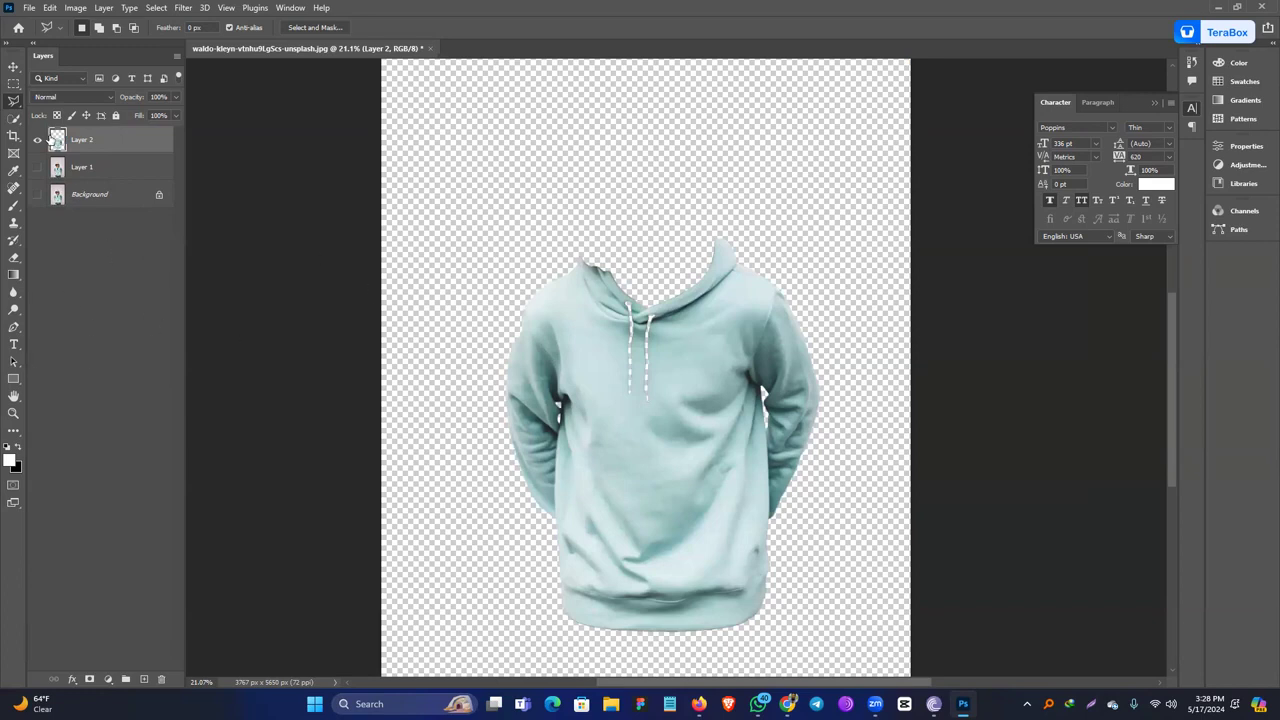
click(37, 167)
click(38, 194)
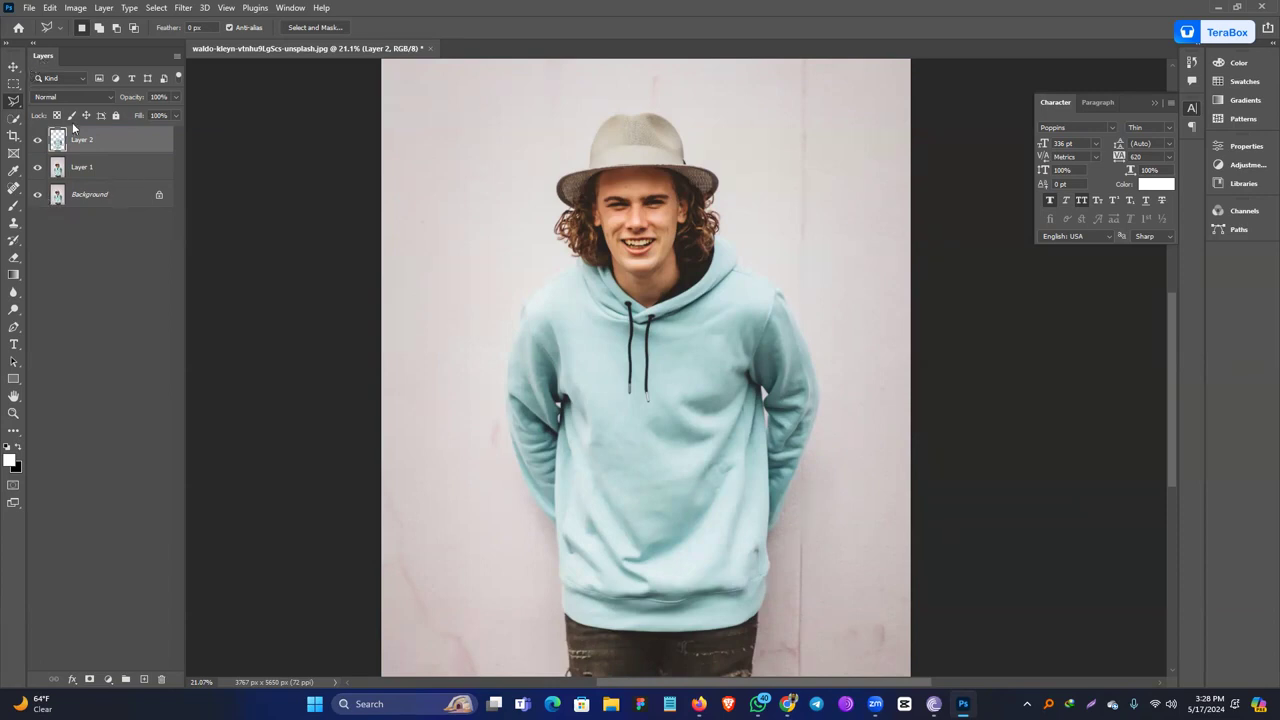
Rename the hoodie cutout layer to Shirt.
double_click(93, 147)
text(Shirt)
key(Return)
Duplicate the image as a new document with Duplicate Merged Layers Only enabled, keeping the suggested copy name.
click(70, 8)
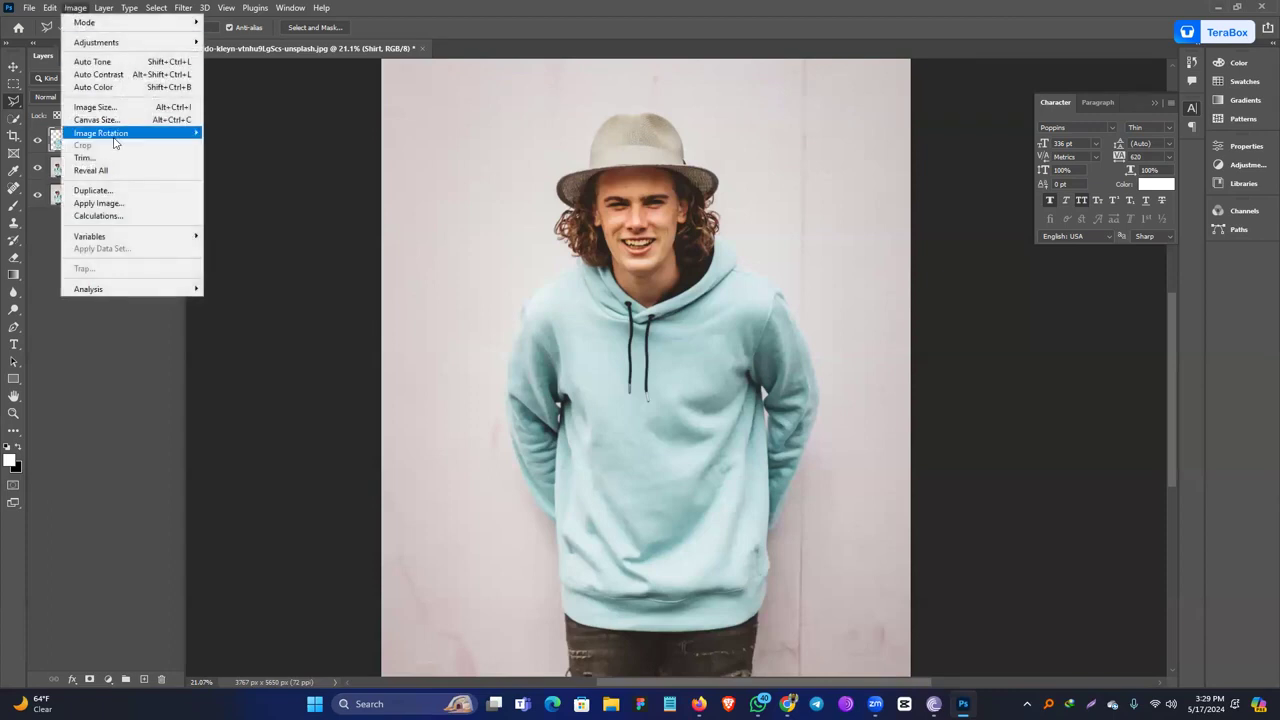
click(120, 191)
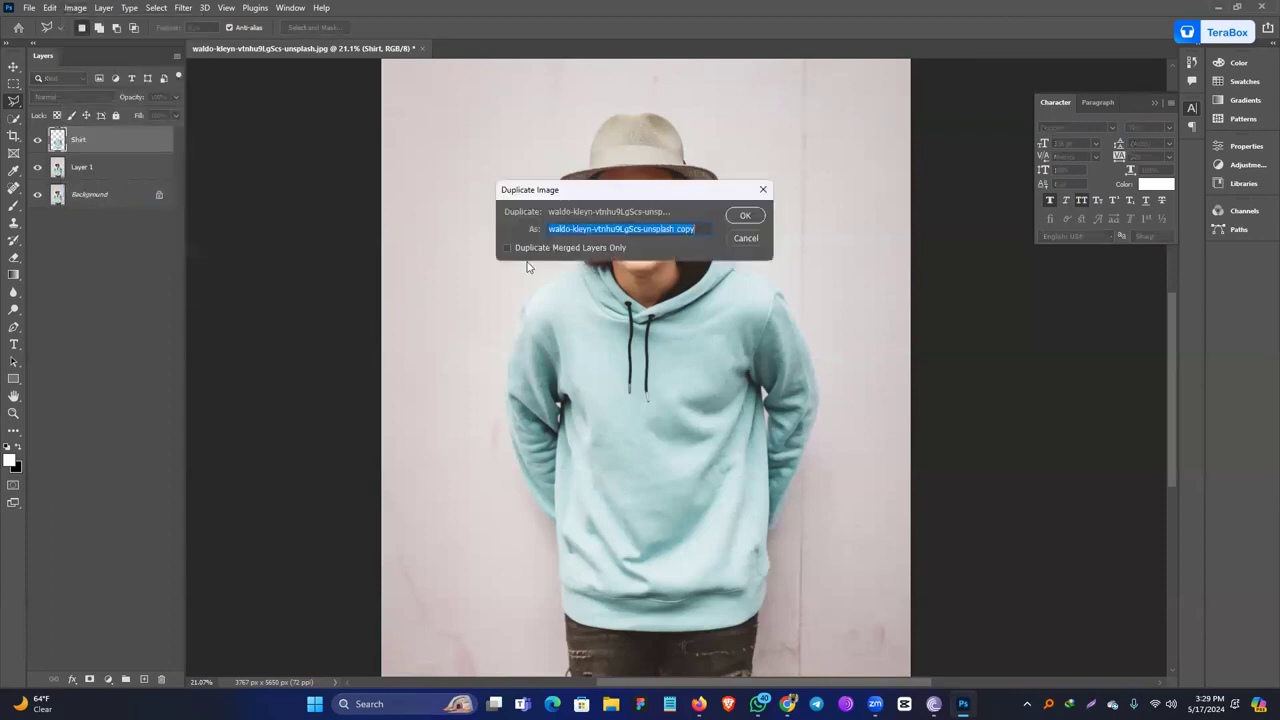
click(507, 247)
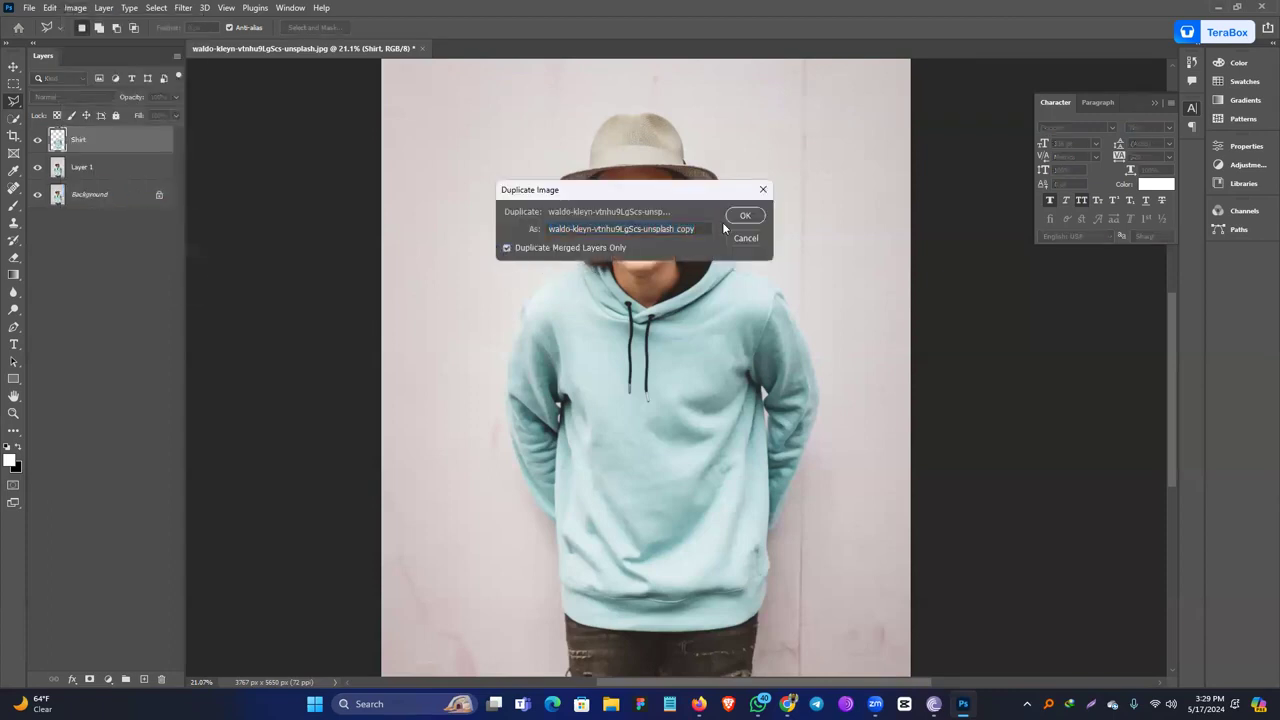
click(744, 215)
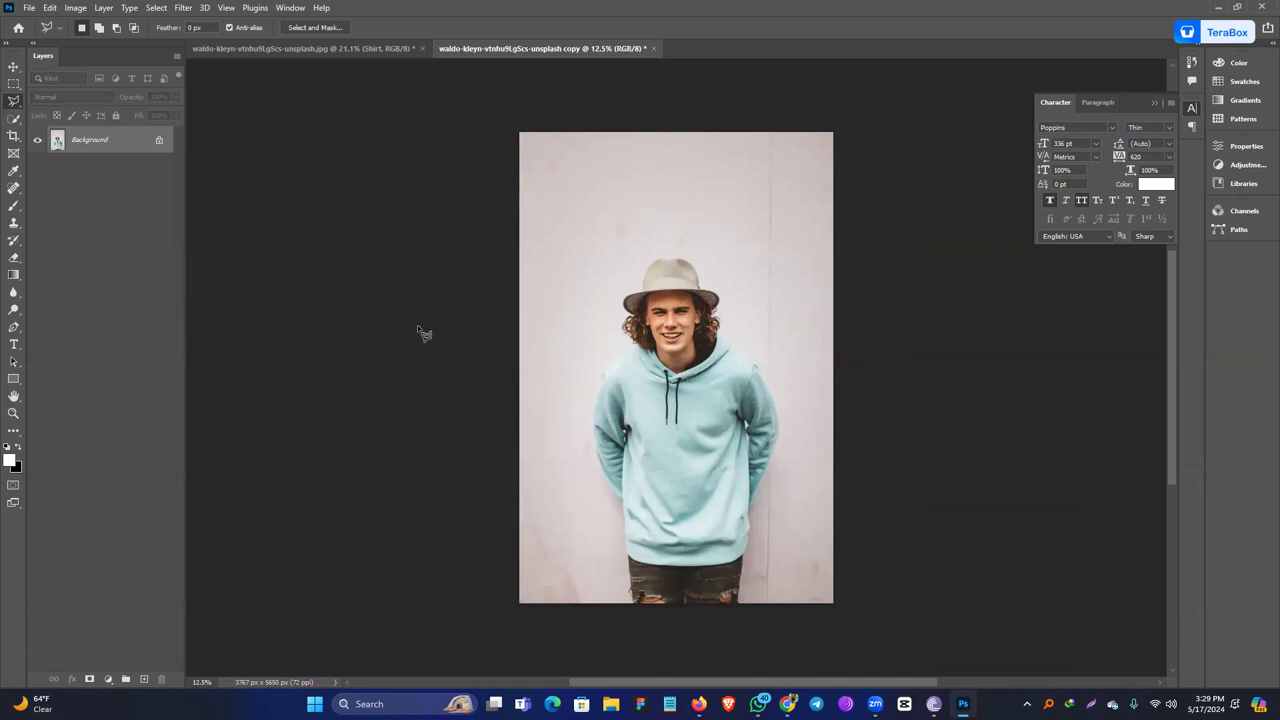
Convert the duplicated document to Grayscale mode, discarding its color information.
click(75, 8)
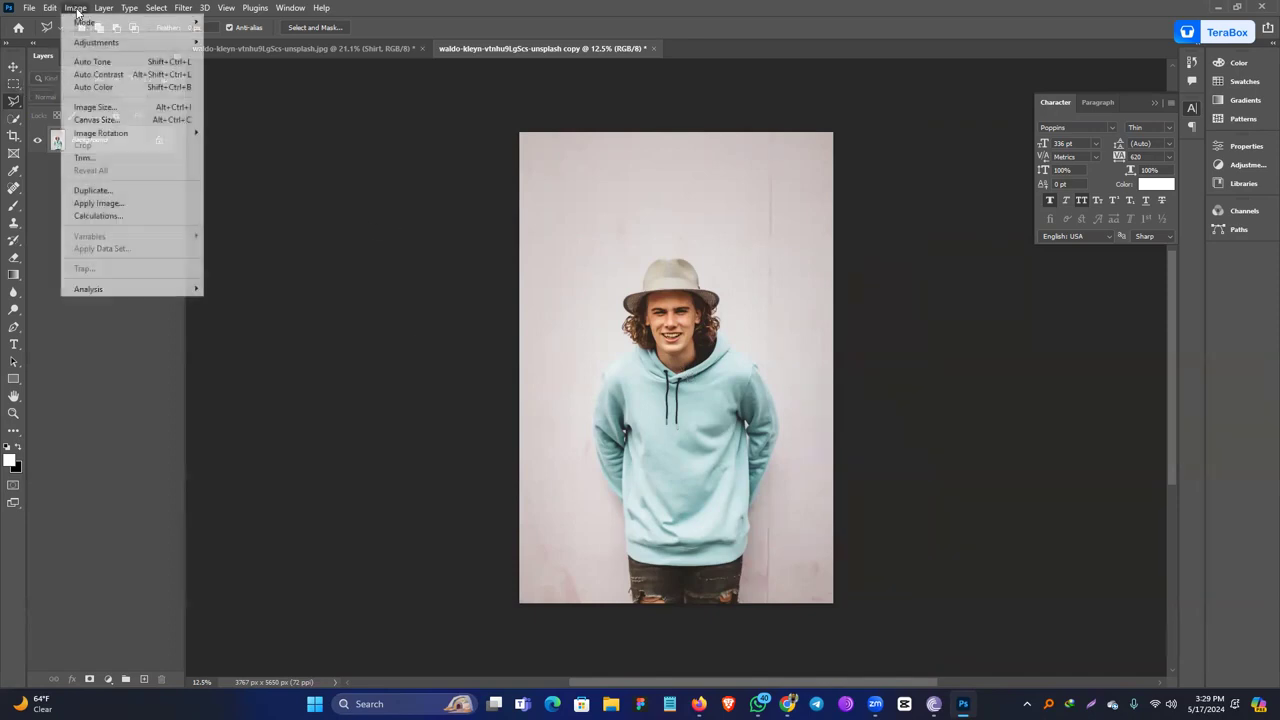
mouse_move(95, 42)
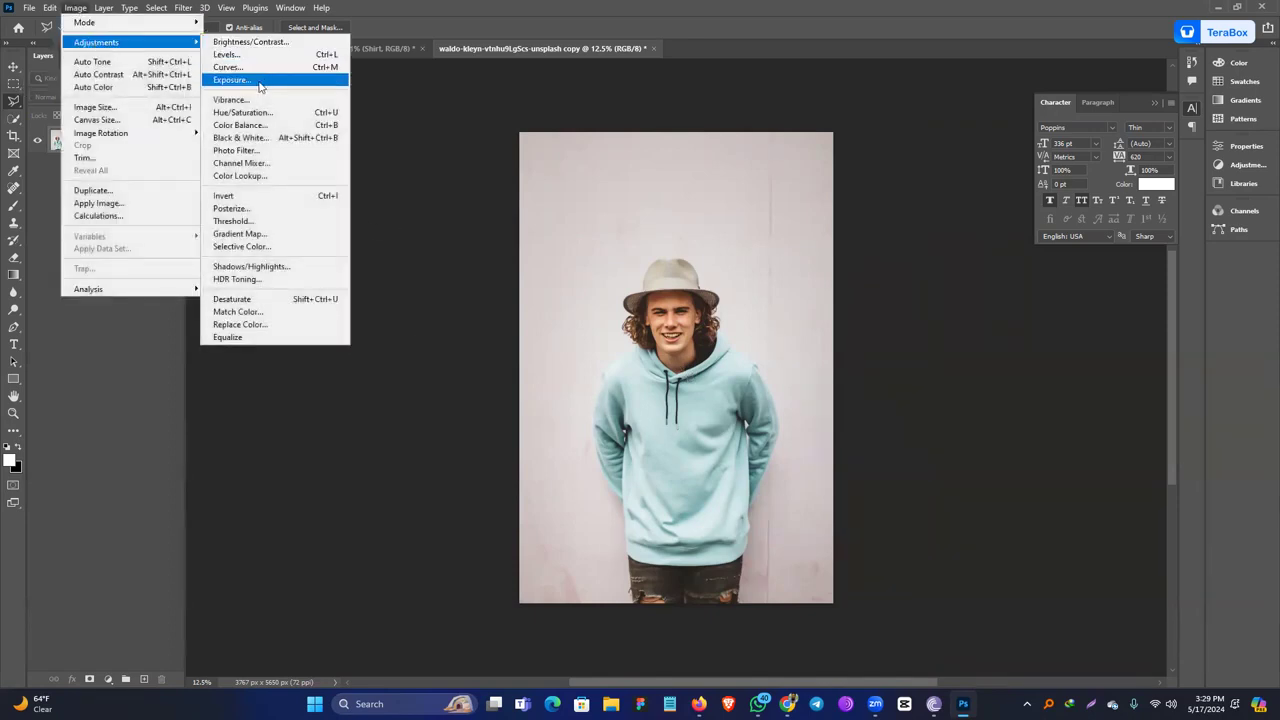
mouse_move(180, 22)
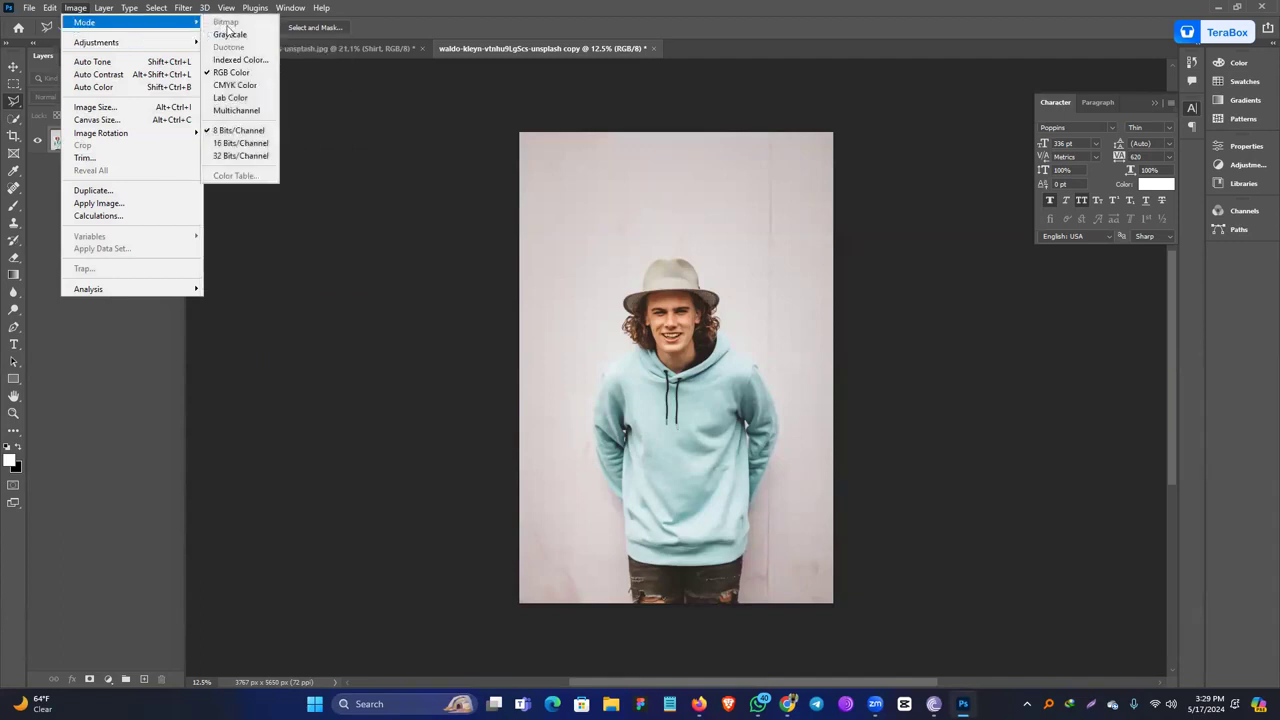
click(240, 34)
click(579, 284)
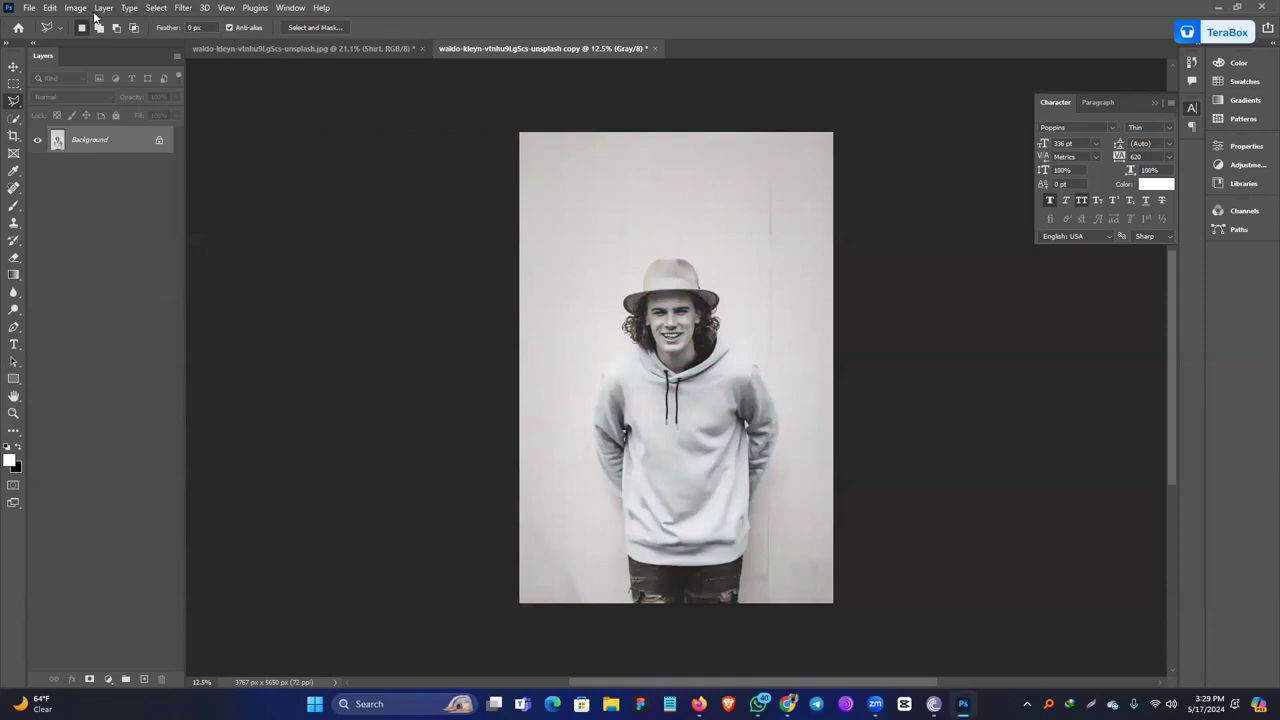
Apply a Gaussian Blur with a radius of about 15.3 pixels to the grayscale duplicate.
click(178, 8)
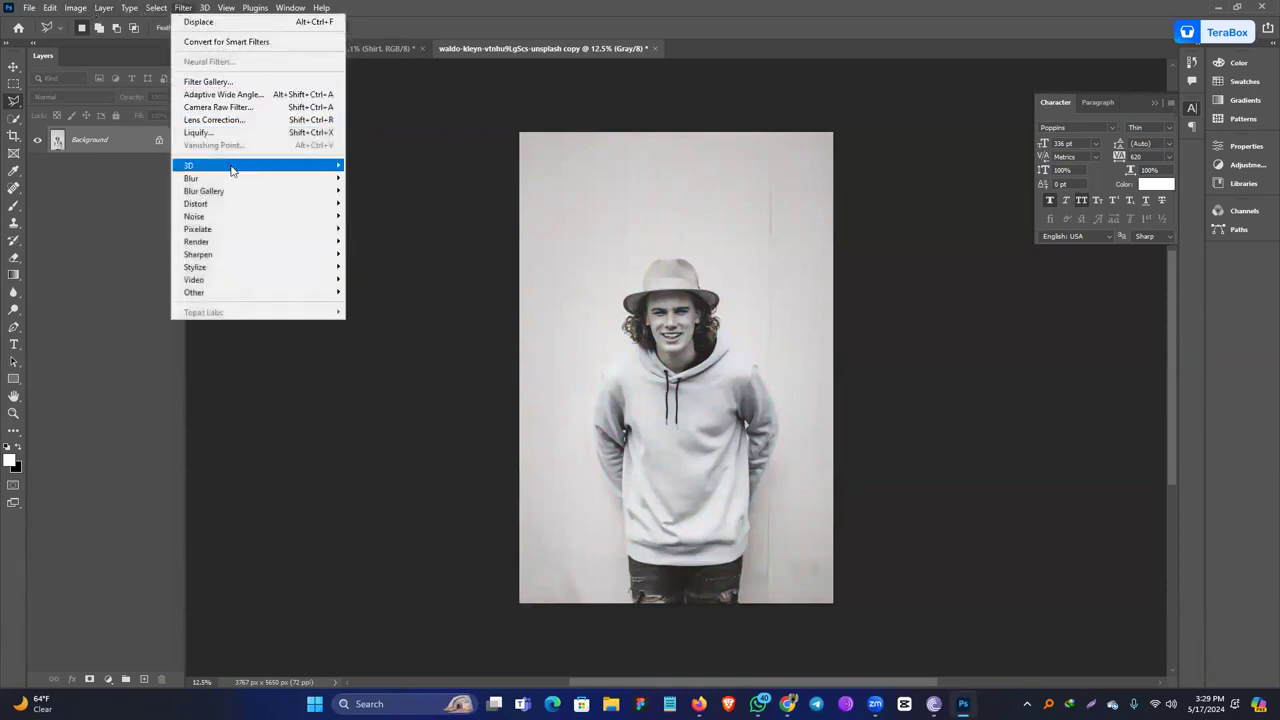
mouse_move(246, 179)
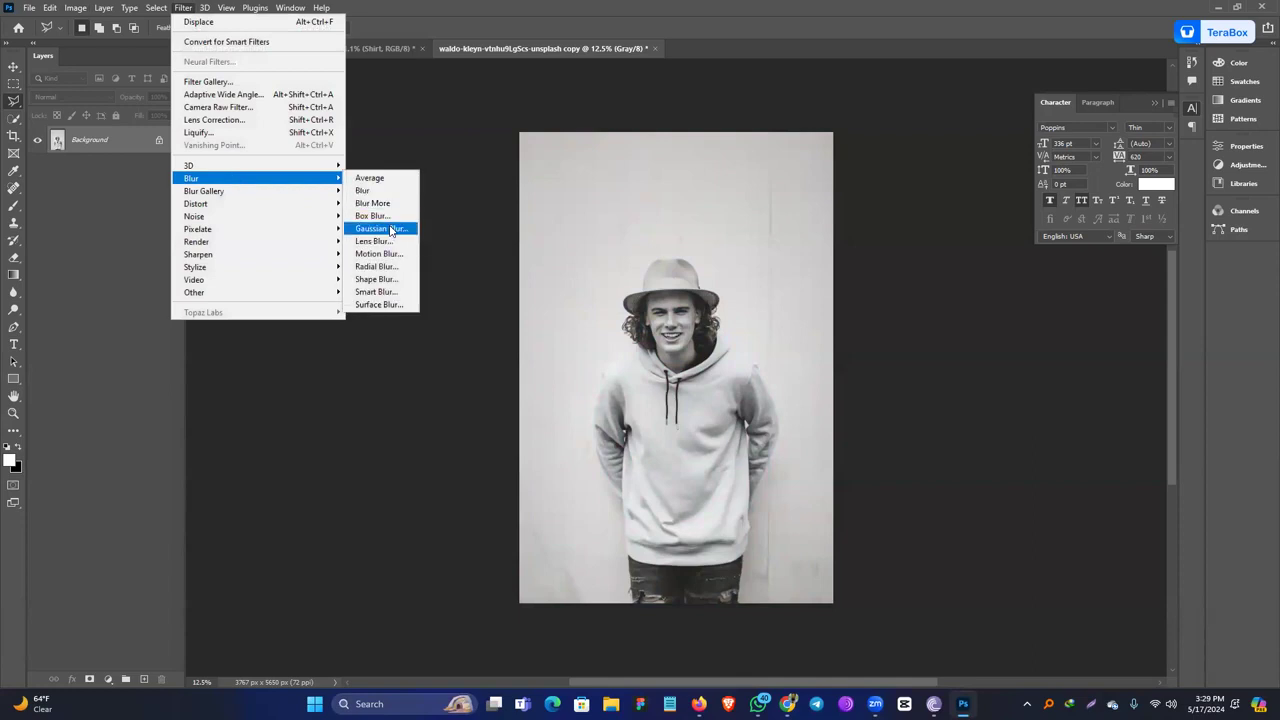
click(385, 228)
drag(798, 374, 805, 373)
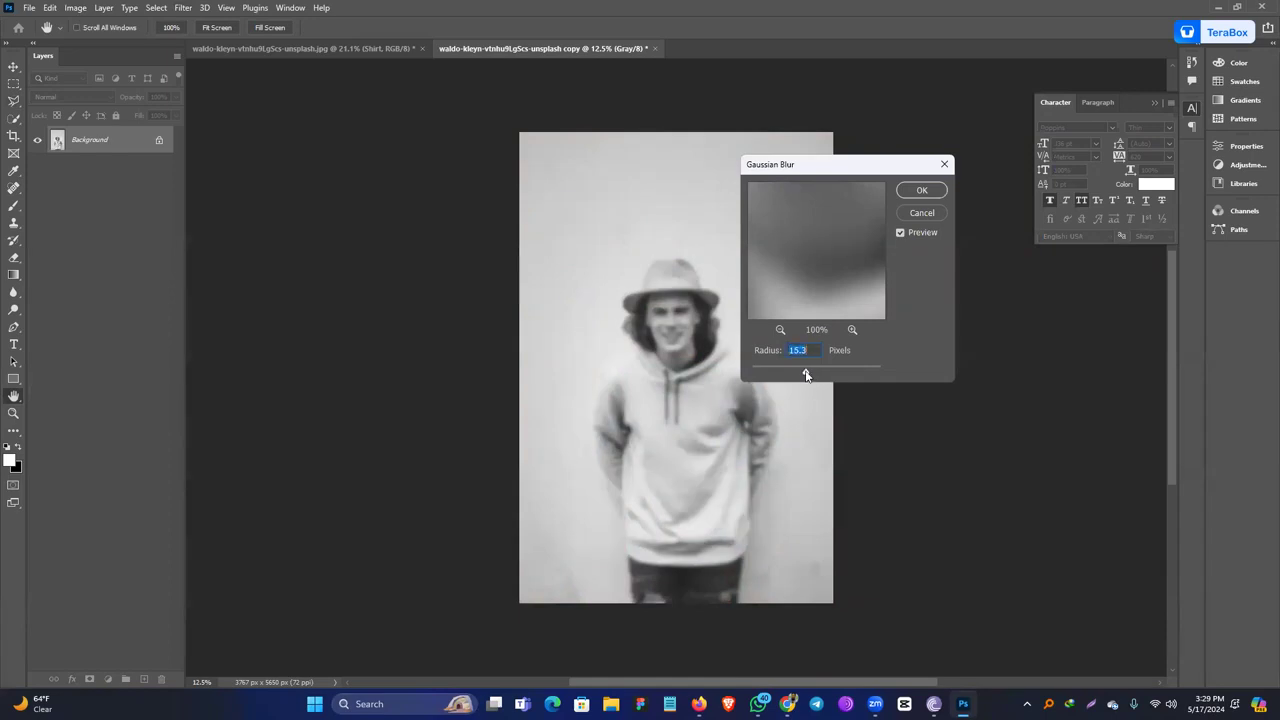
click(906, 192)
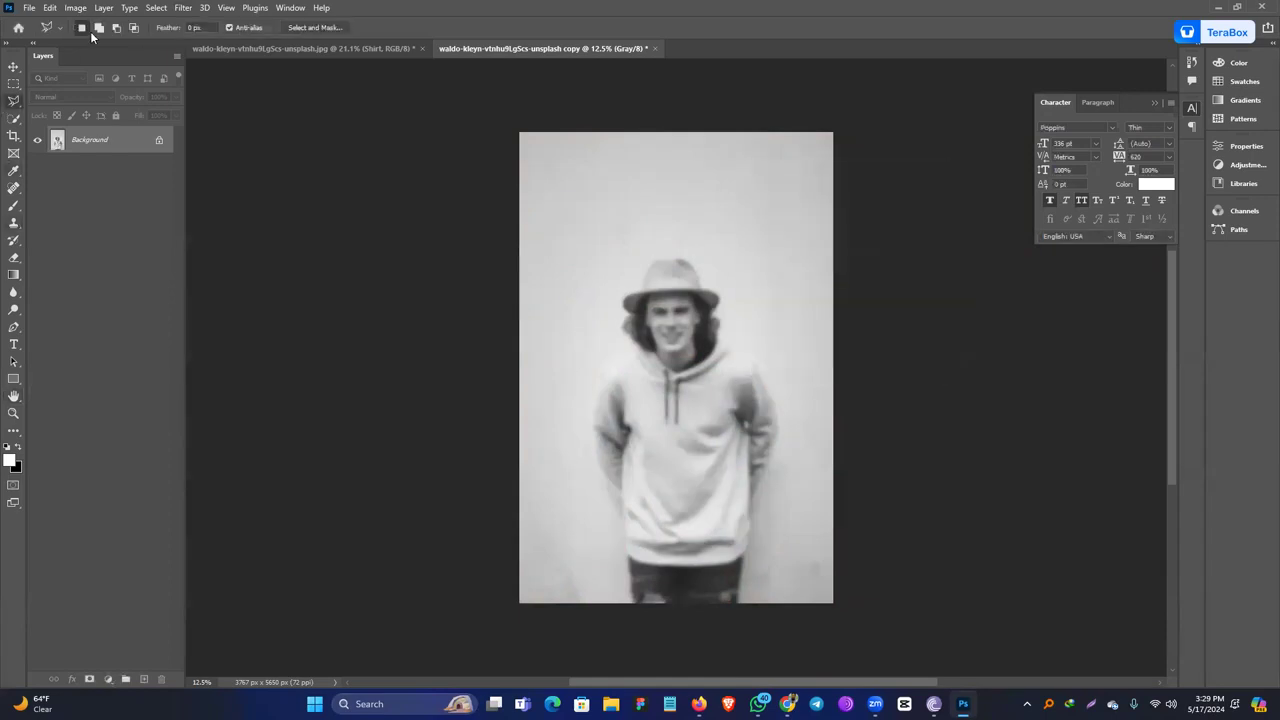
Apply a custom Curves adjustment to the blurred grayscale image, adding points along the gray curve to shape its contrast.
click(76, 8)
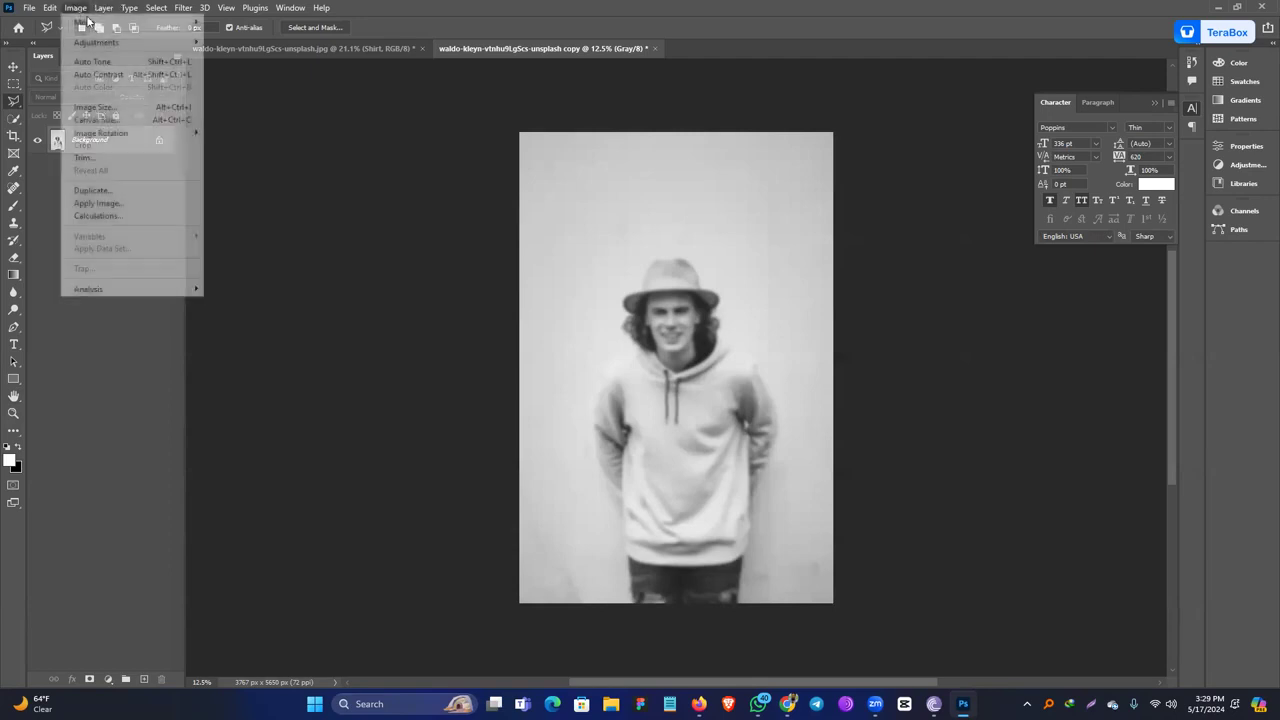
mouse_move(112, 44)
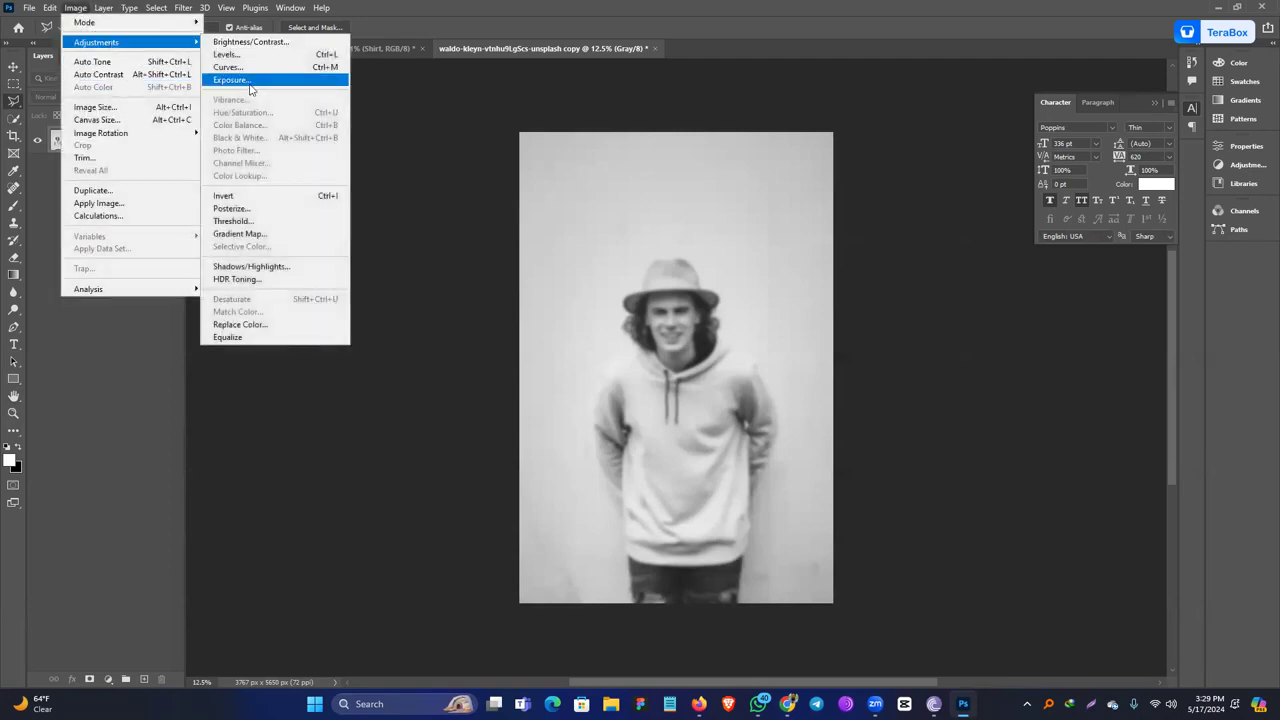
click(236, 68)
drag(847, 364, 824, 386)
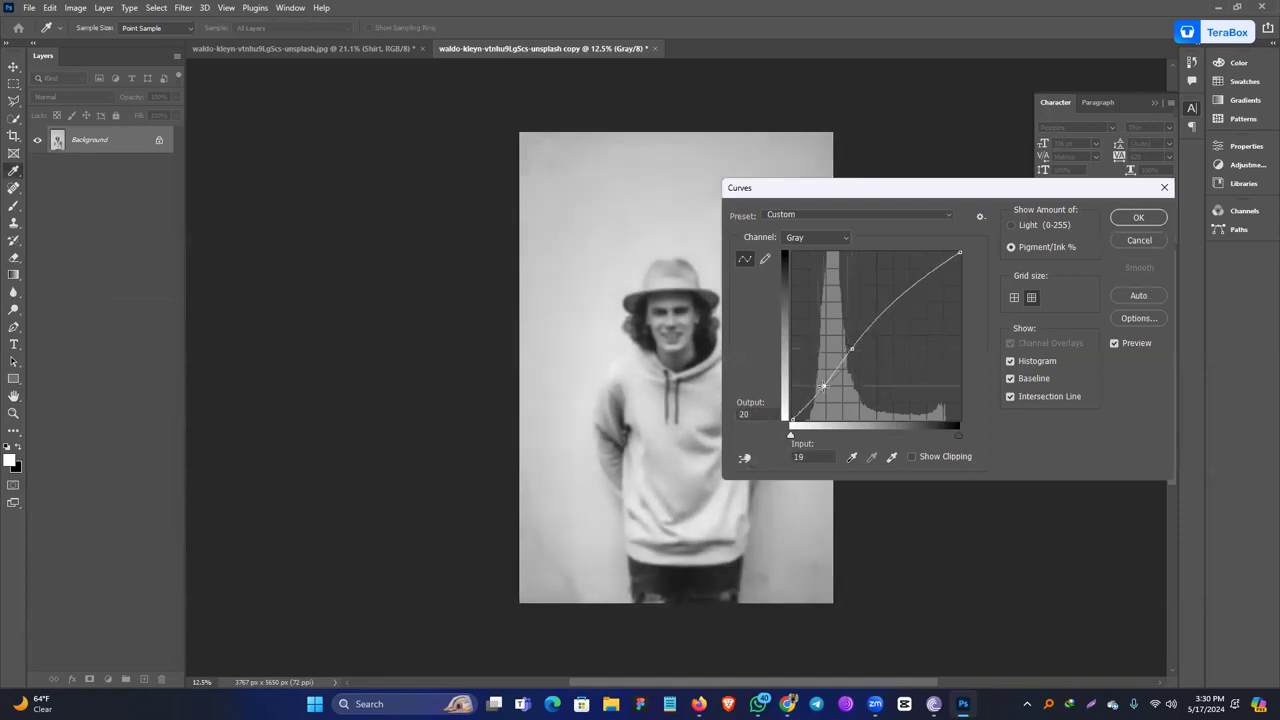
drag(912, 294, 910, 288)
click(1138, 217)
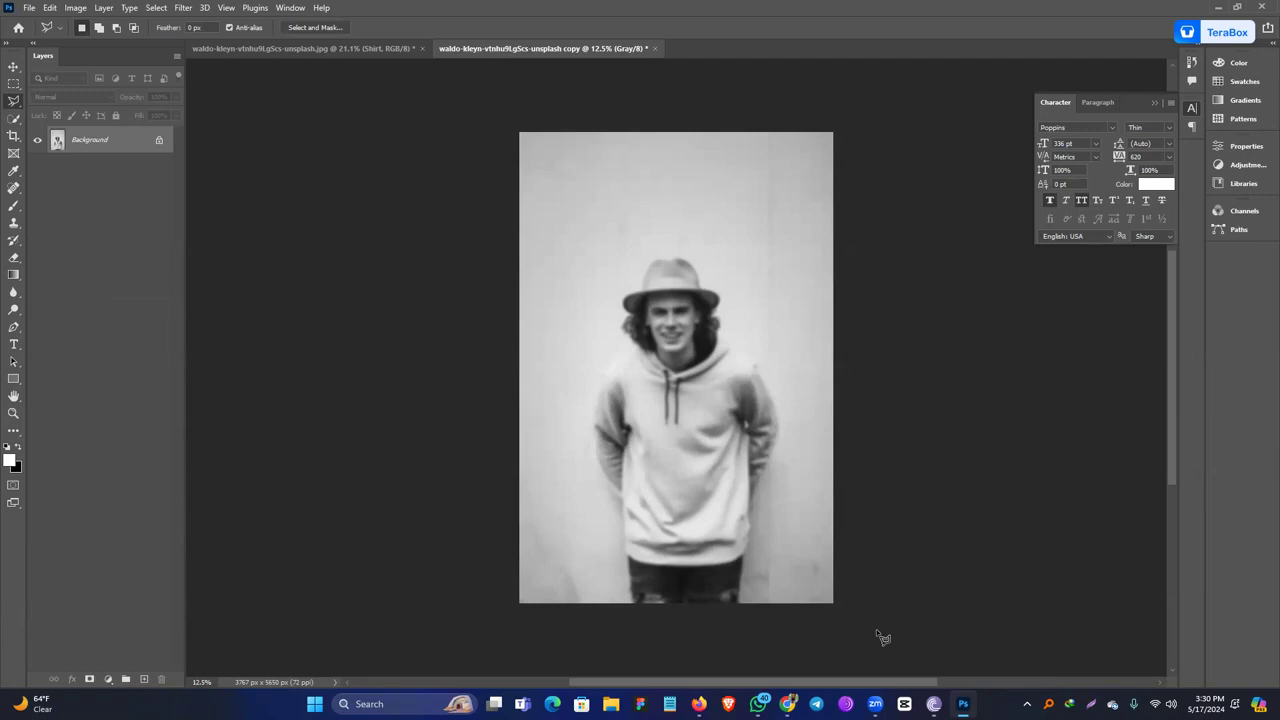
Save the grayscale document to the Desktop as Displace 1 in Photoshop (PSD) format, and close it.
click(29, 7)
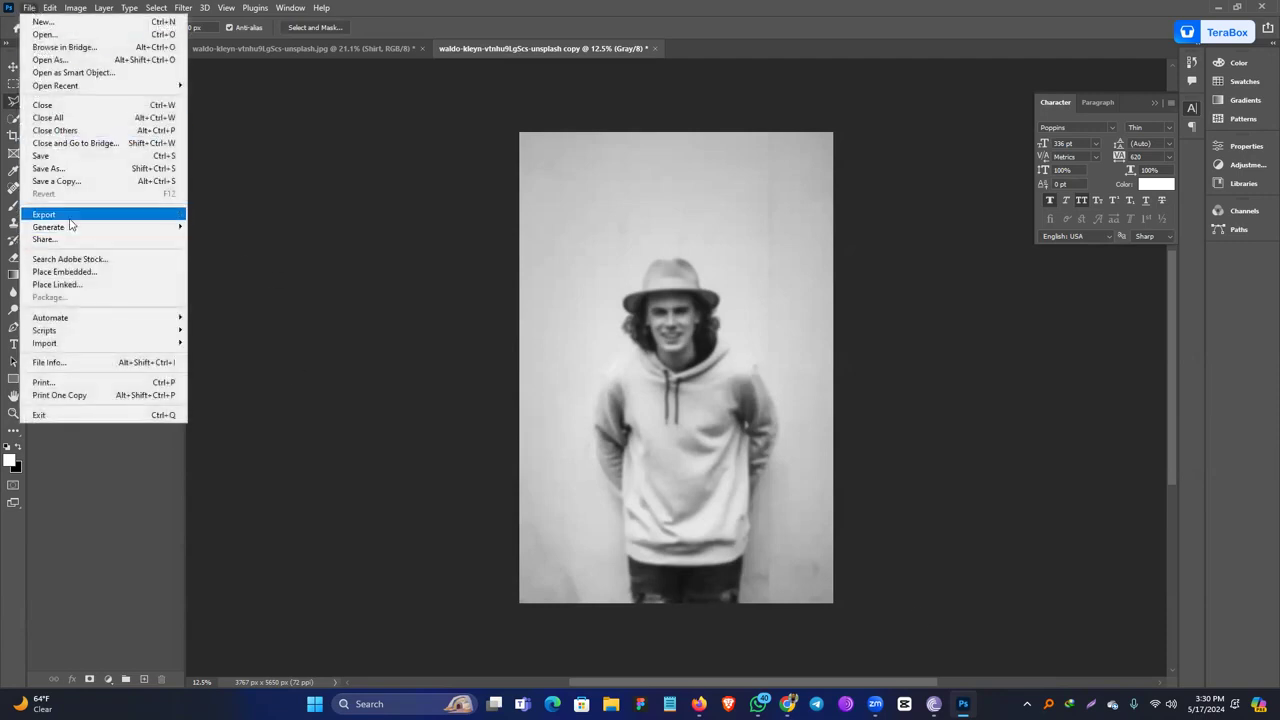
click(61, 169)
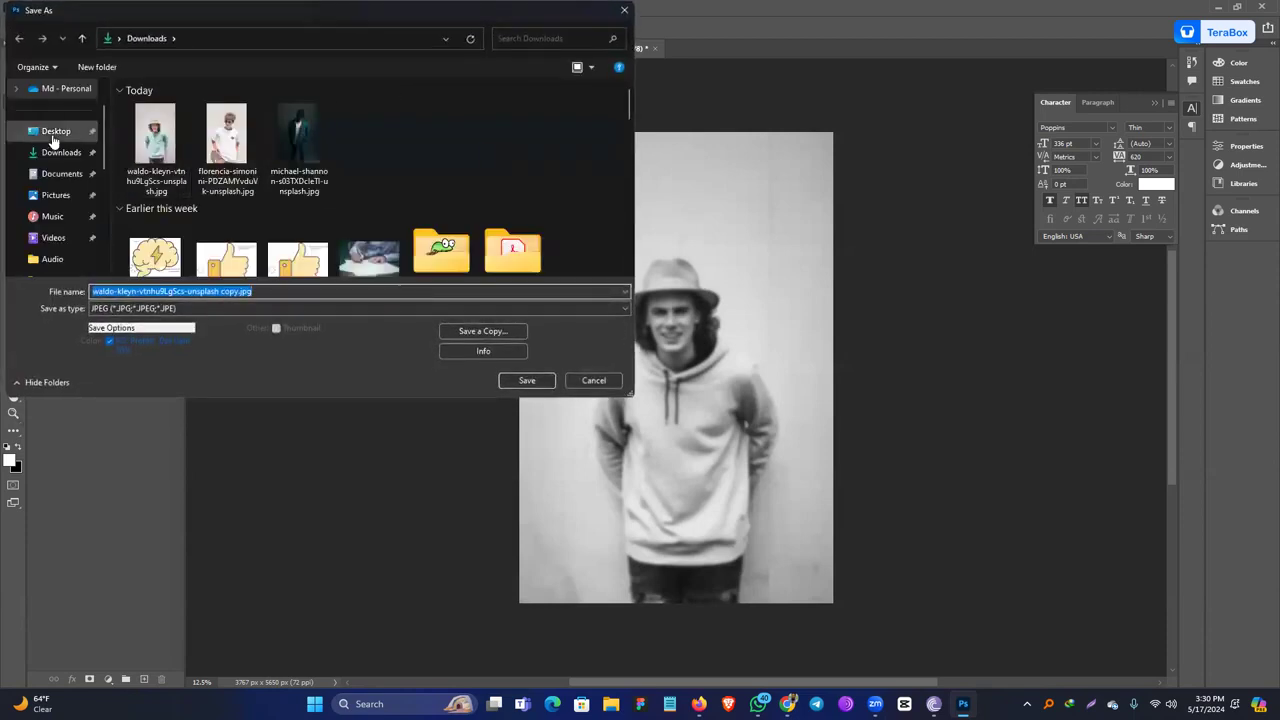
click(54, 131)
scroll(330, 200, down, 5)
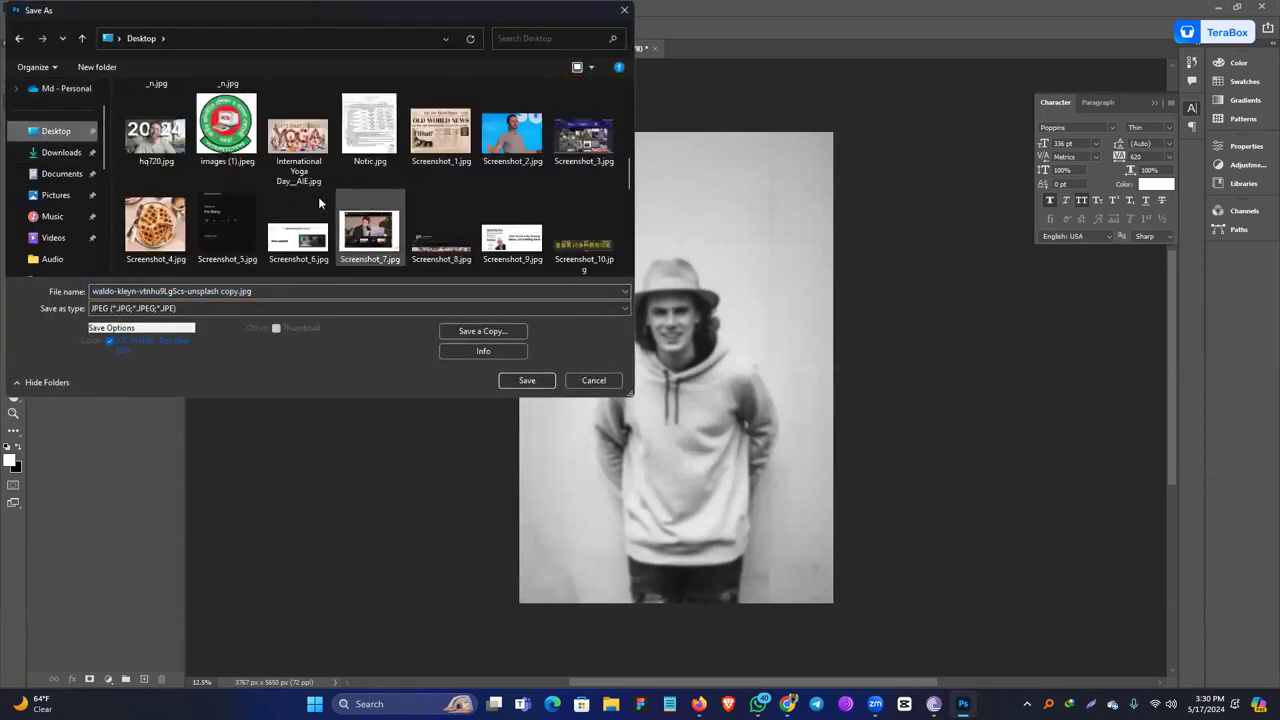
click(157, 291)
text(Dis)
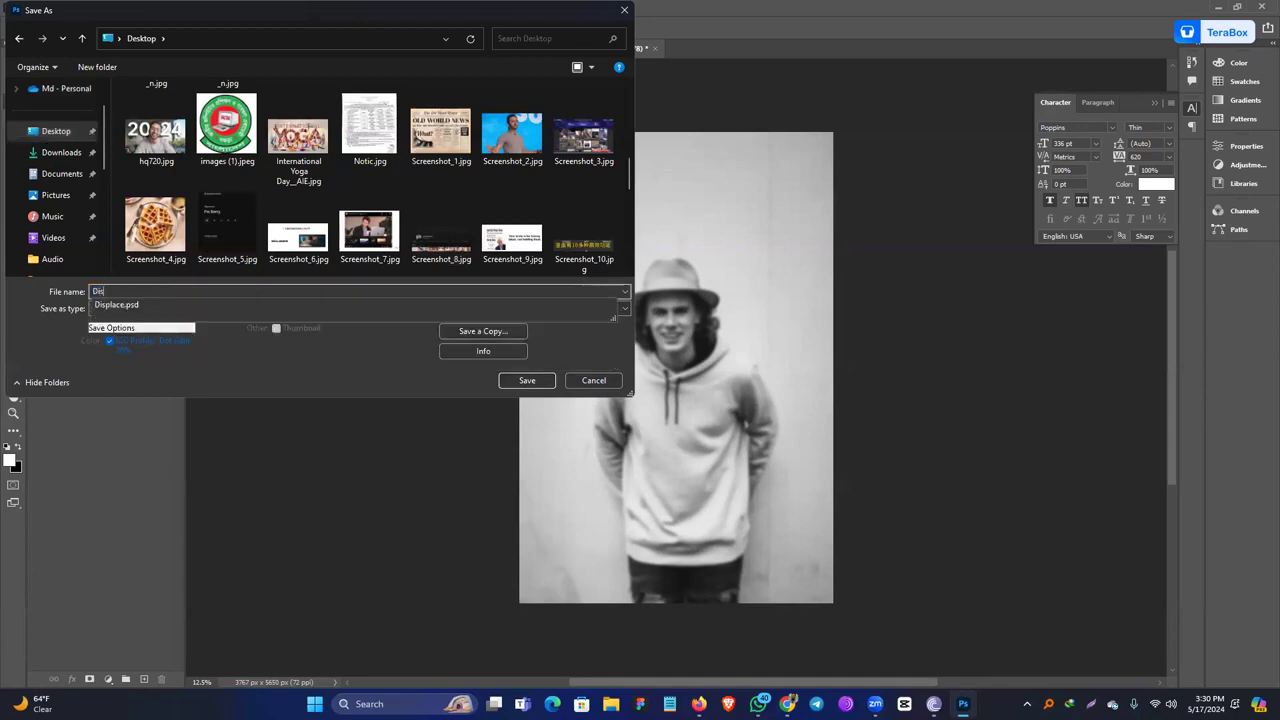
text(place 1)
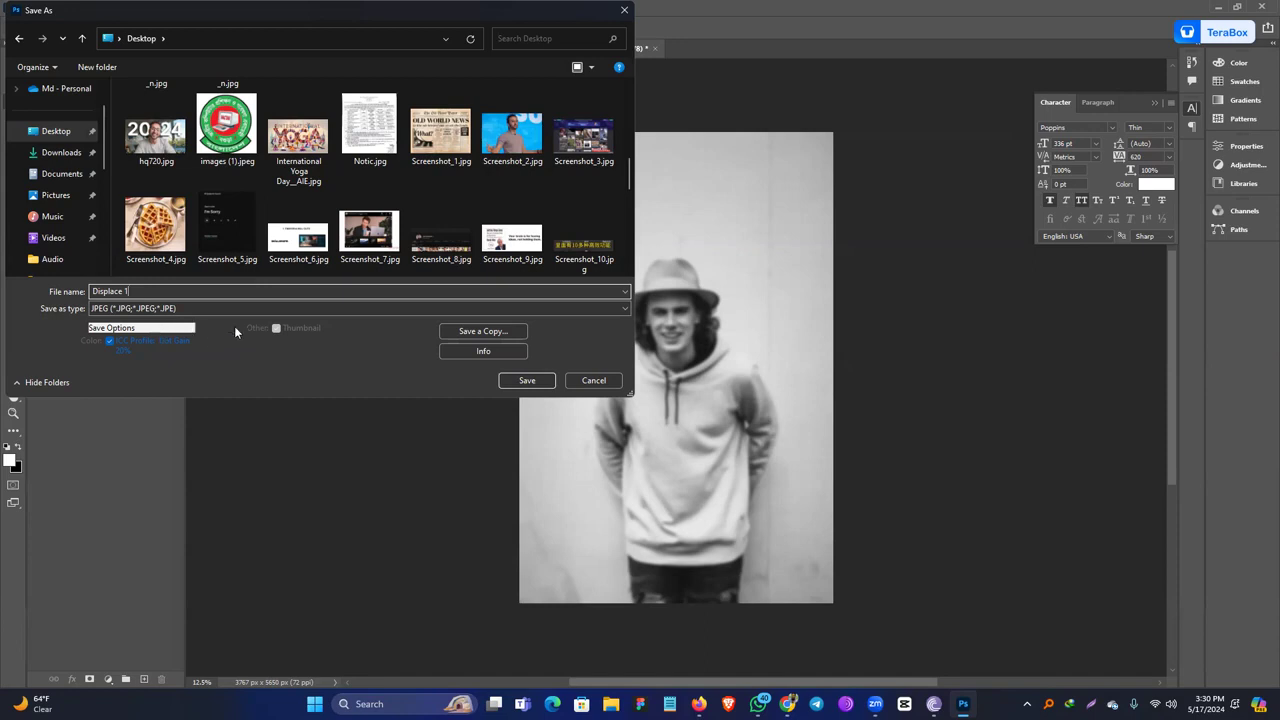
click(137, 309)
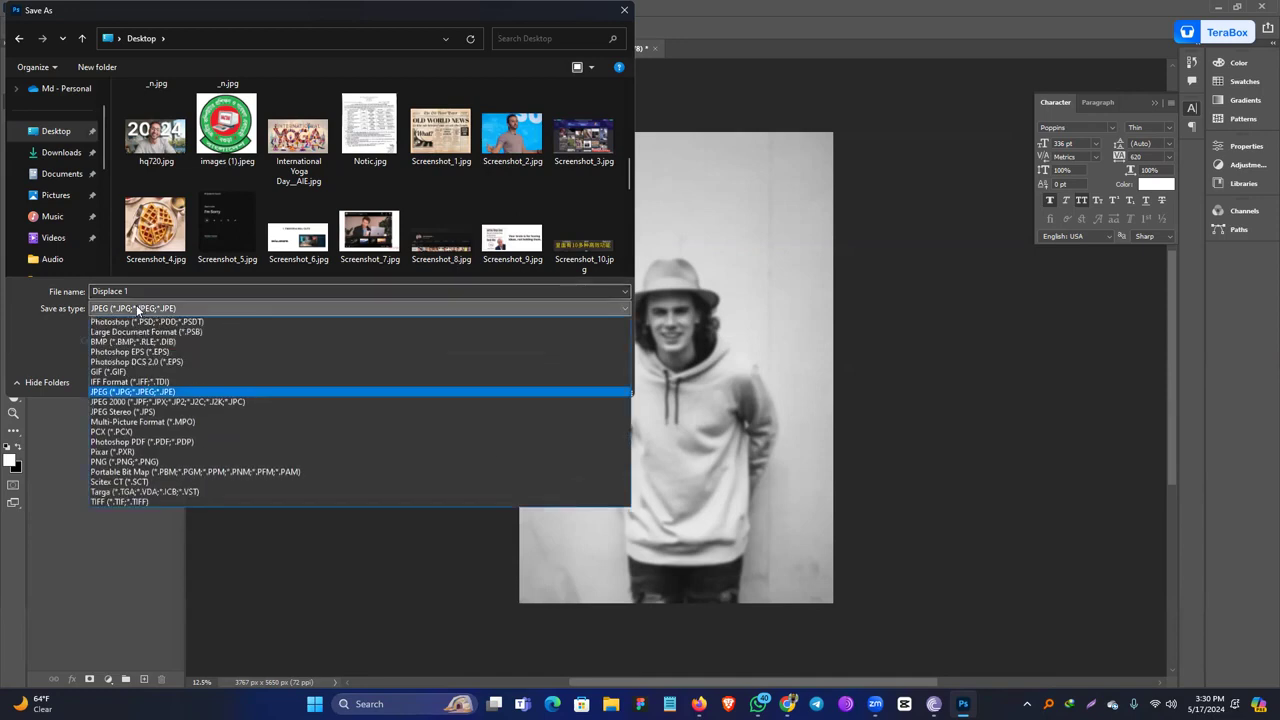
click(115, 322)
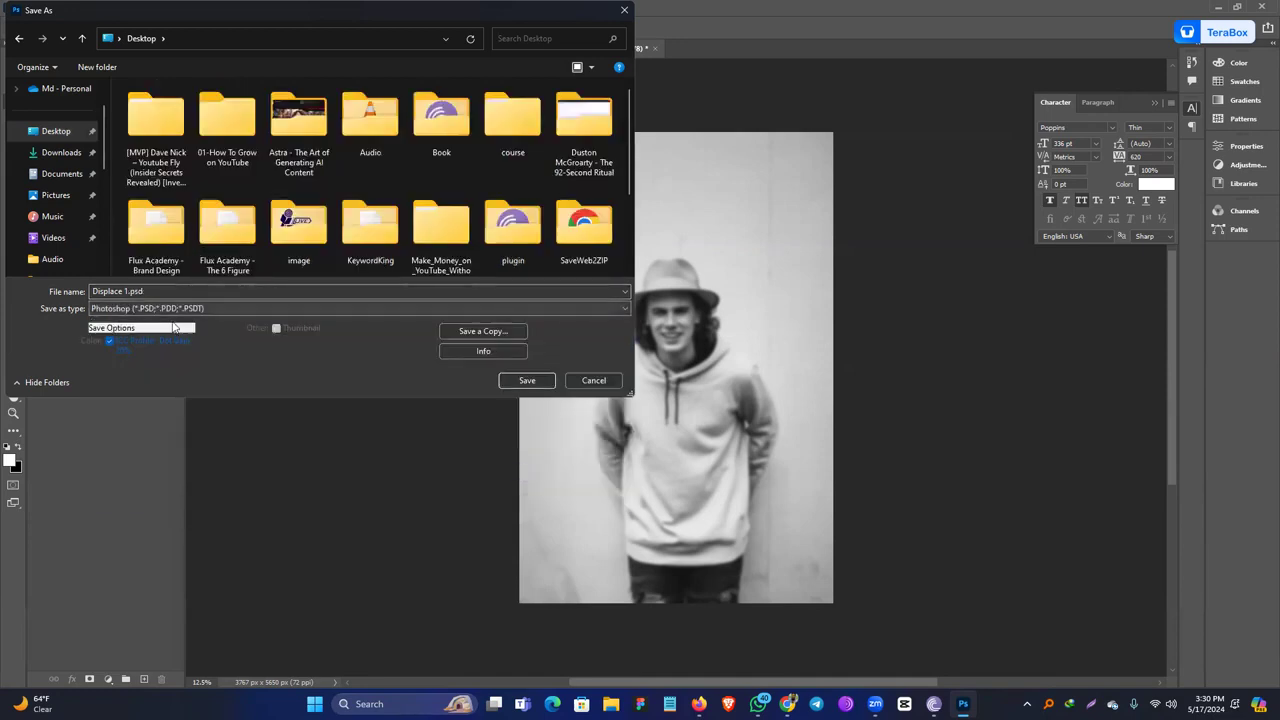
click(540, 383)
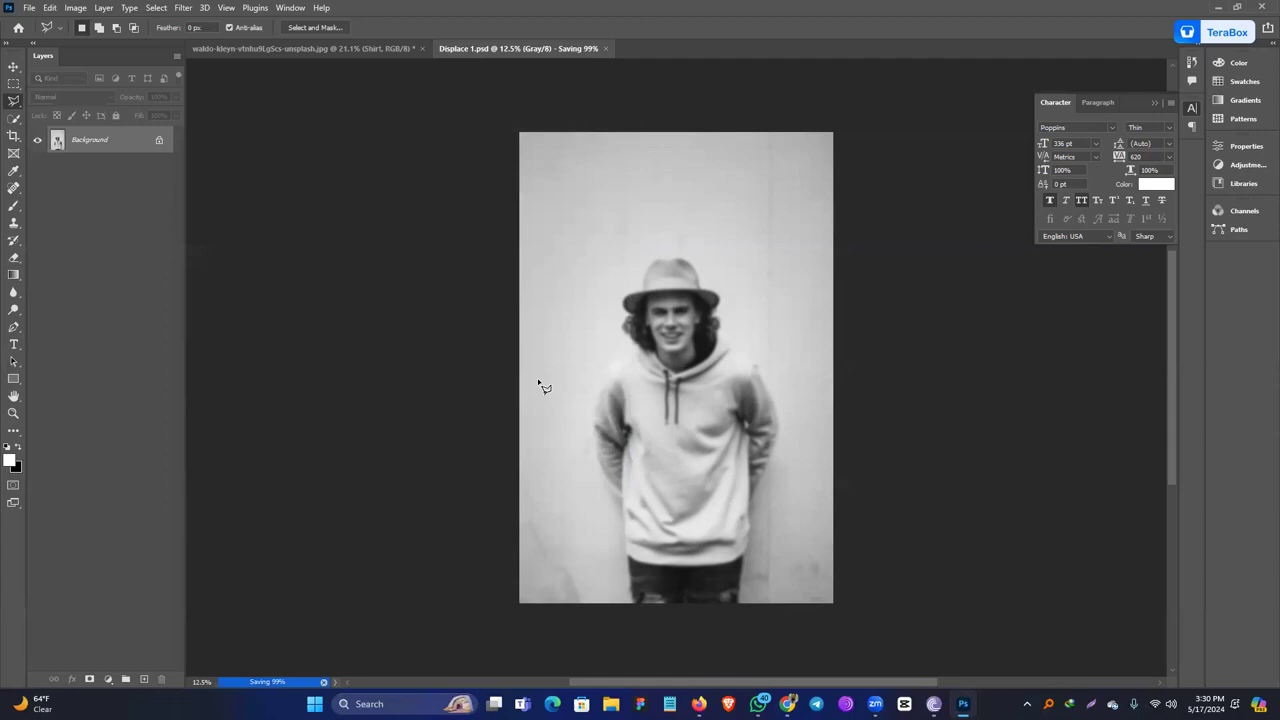
click(560, 48)
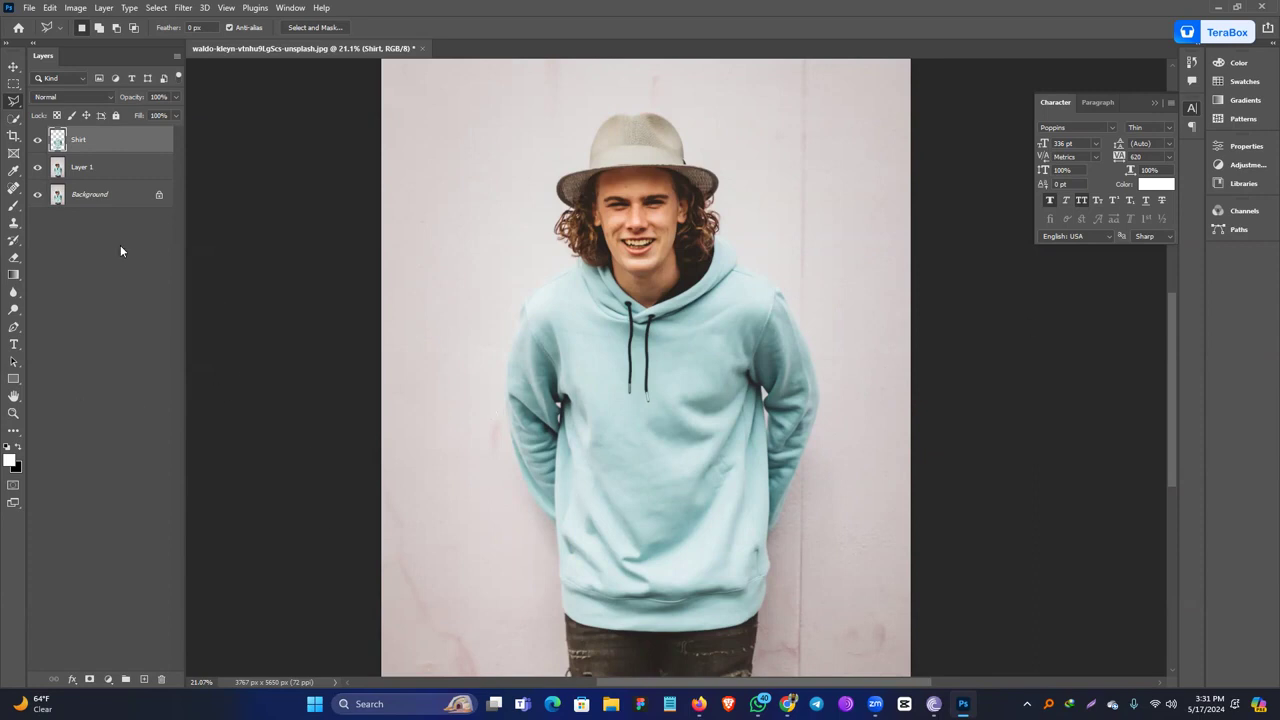
Draw a rectangular marquee selection enclosing the whole hoodie and fill it with white on a new layer.
click(13, 66)
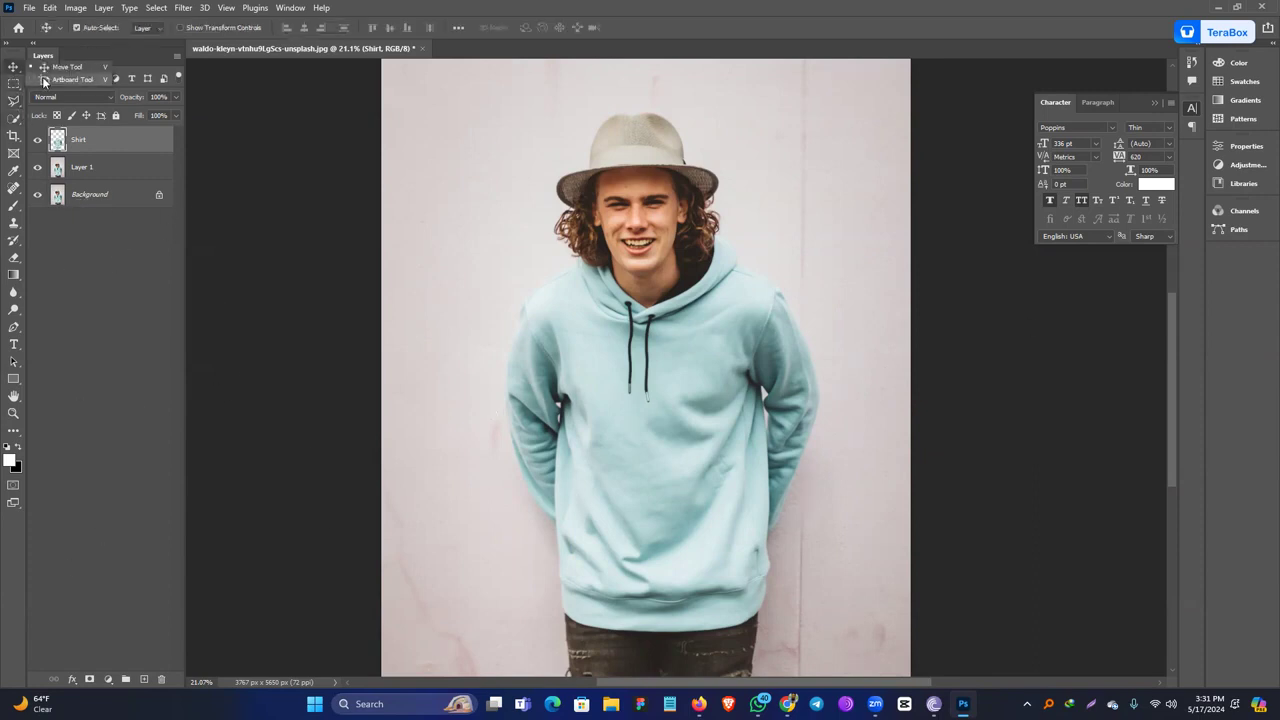
click(13, 84)
drag(481, 235, 818, 633)
mouse_move(819, 634)
mouse_down()
mouse_move(826, 618)
mouse_move(946, 614)
mouse_move(572, 438)
mouse_move(960, 517)
mouse_move(827, 638)
mouse_up()
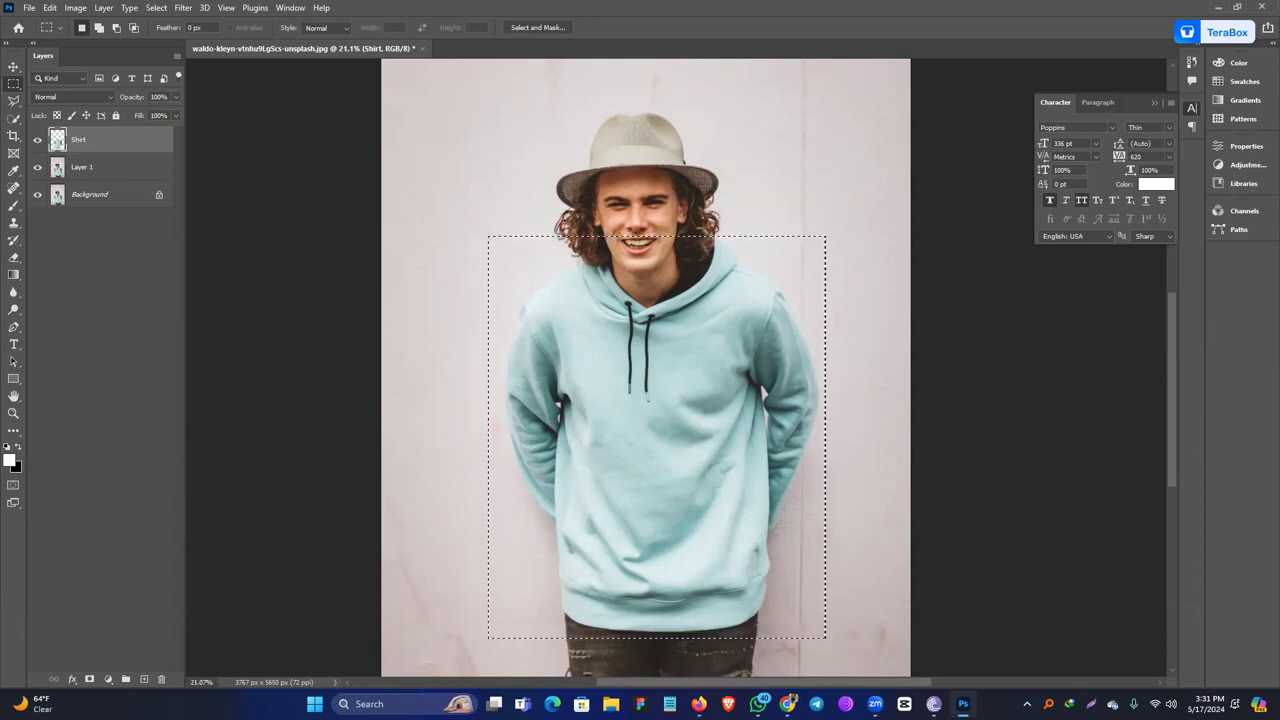
click(143, 679)
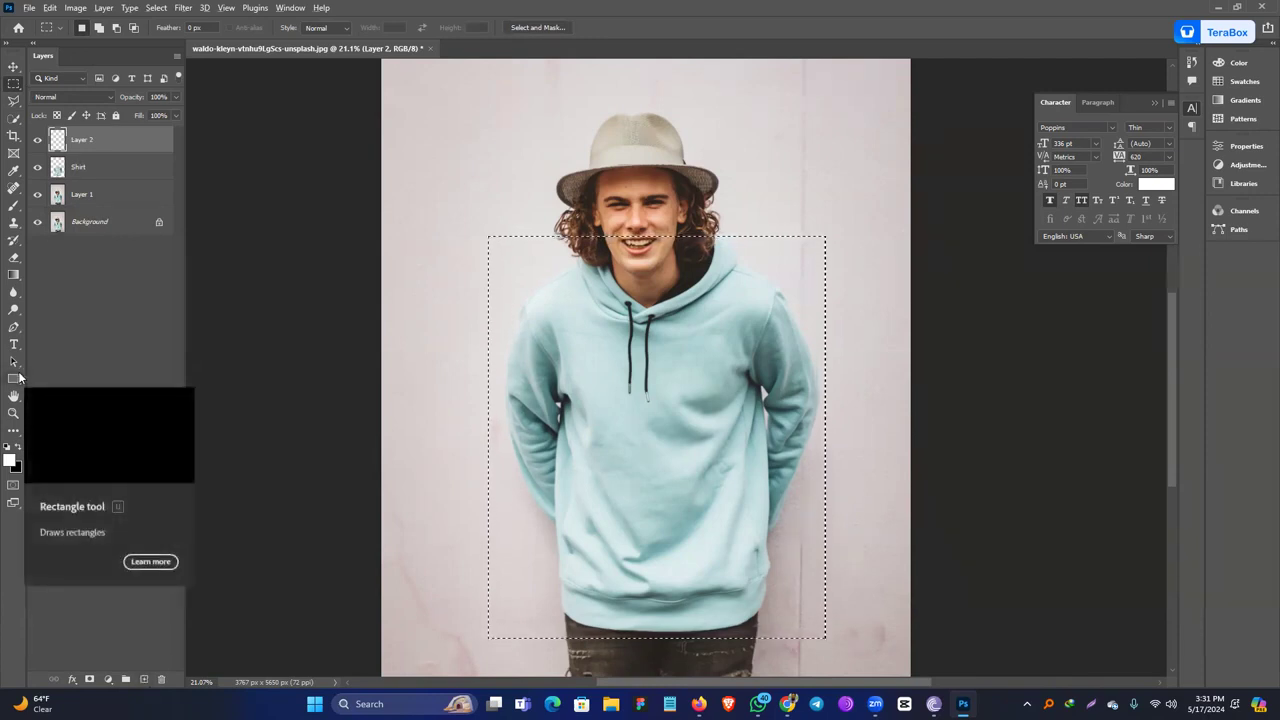
key(alt+BackSpace)
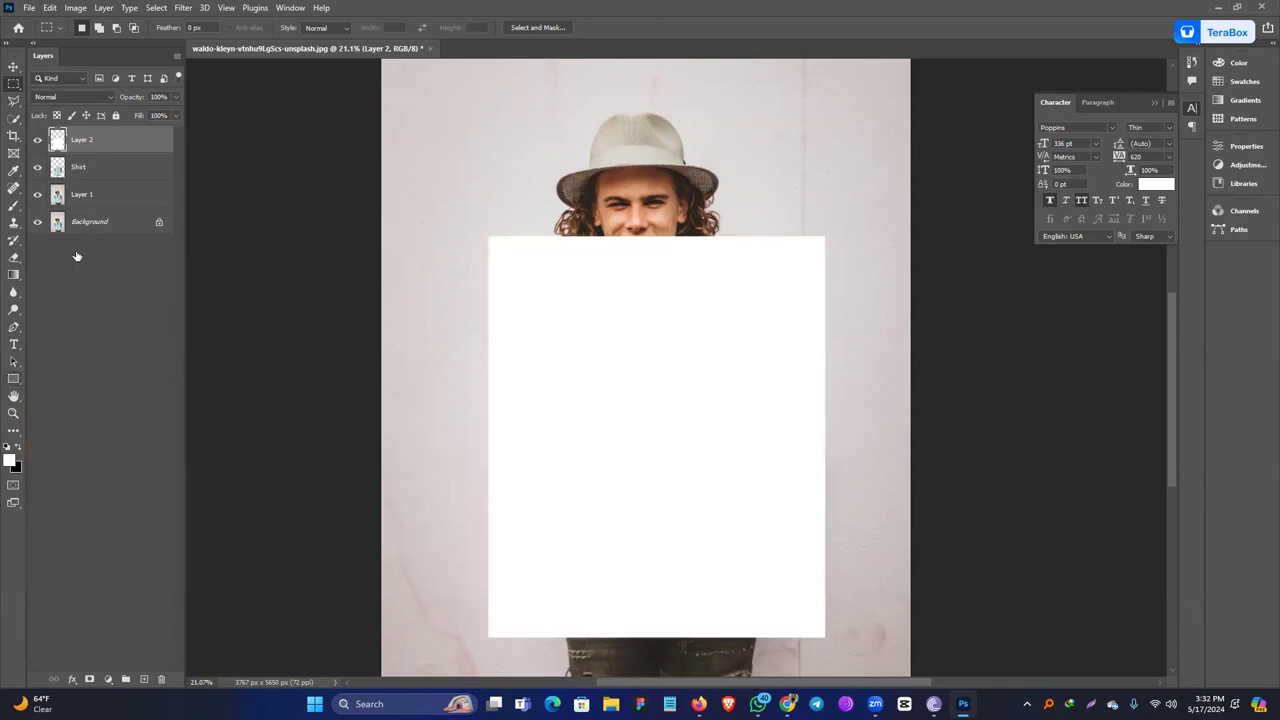
Rename the white rectangle layer to Design Here.
double_click(84, 140)
text(Design Here)
key(Return)
Convert the Design Here layer to a Smart Object and set its blend mode to Multiply.
right_click(140, 143)
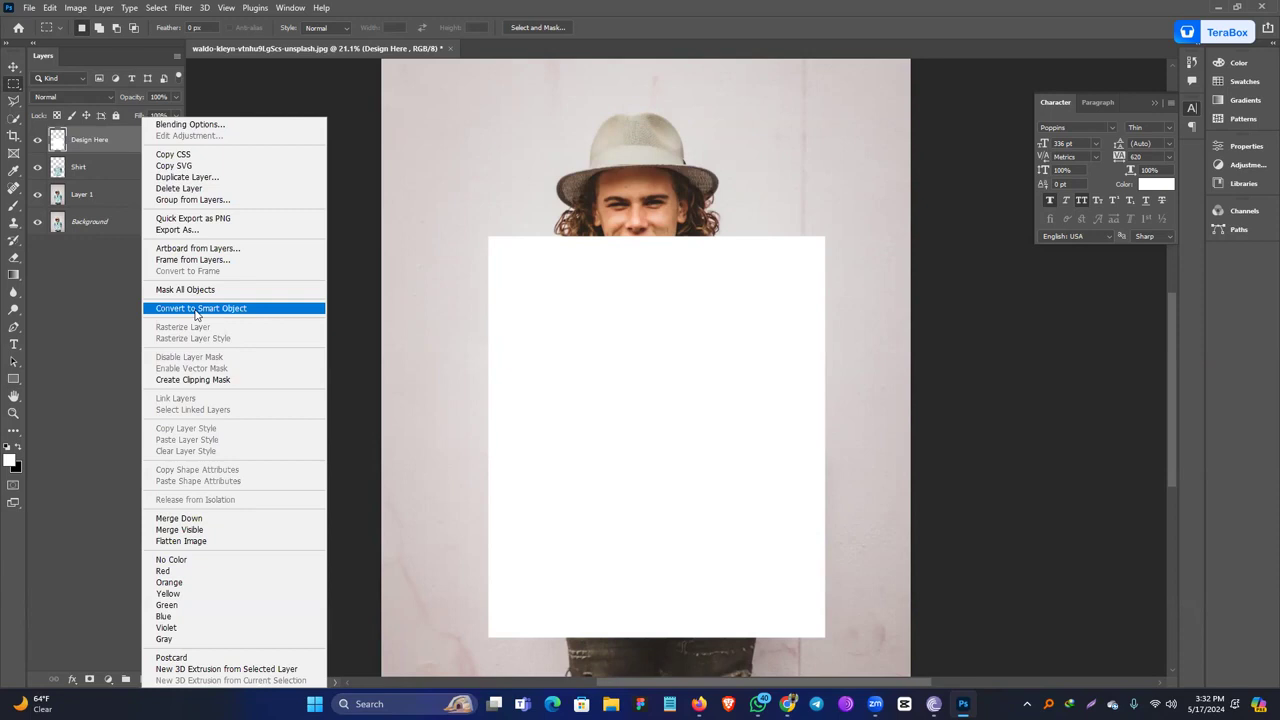
click(194, 312)
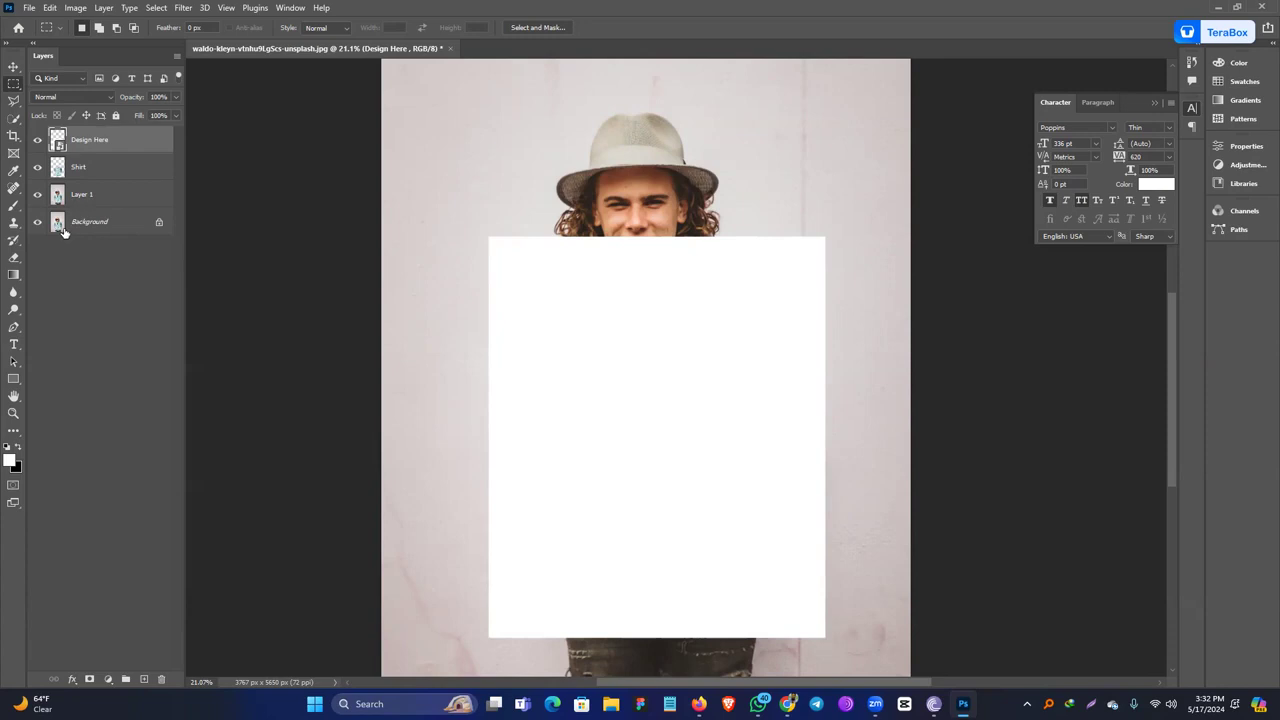
click(81, 97)
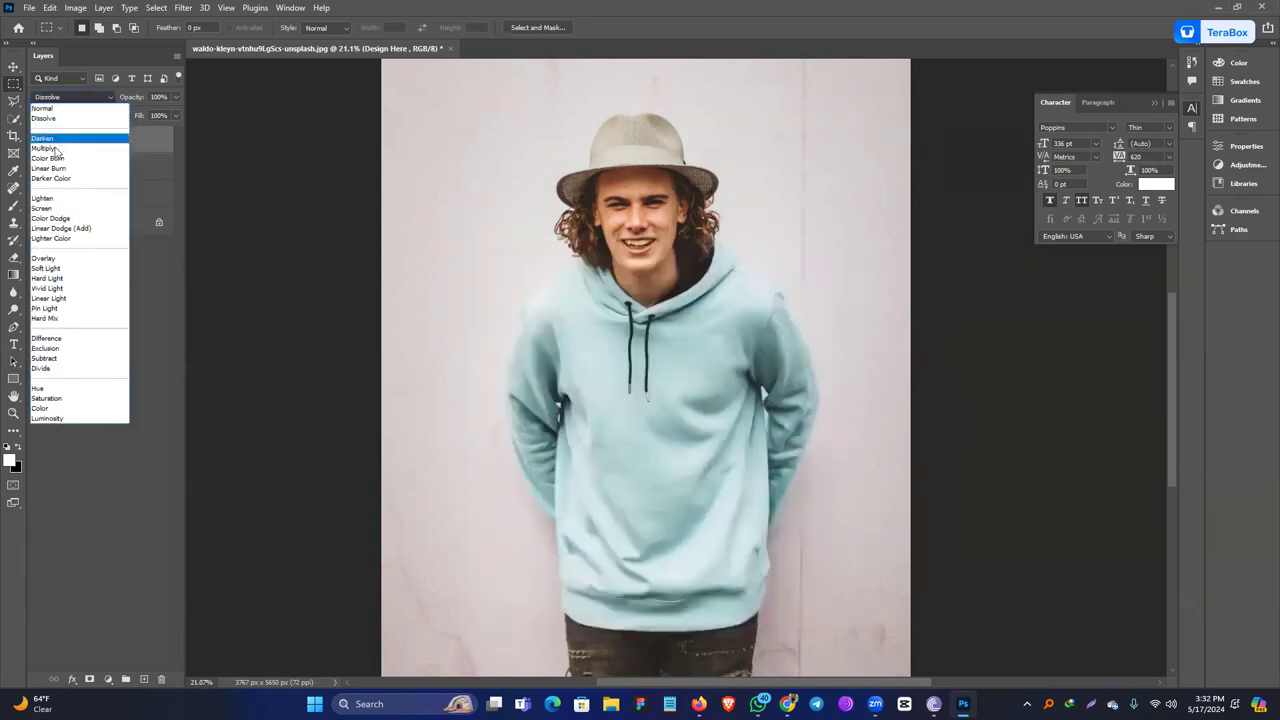
click(57, 149)
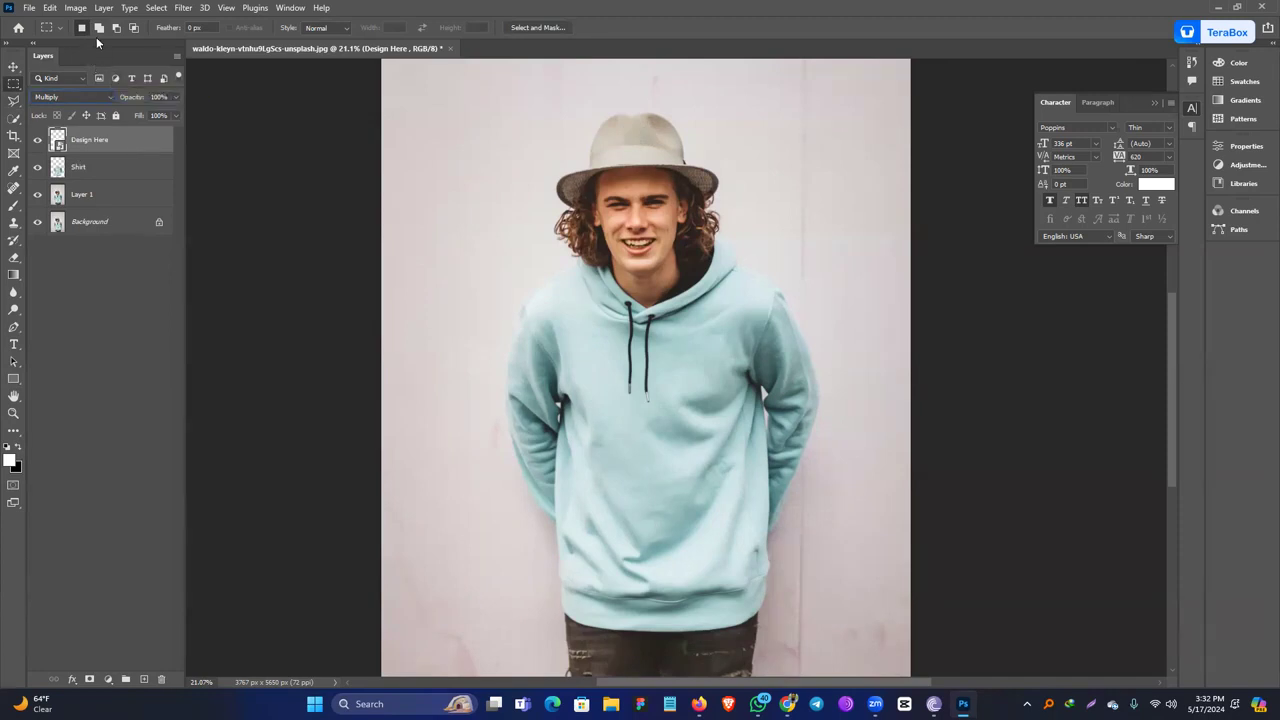
Displace the Design Here layer using Displace 1.psd with horizontal and vertical scales of 20, and clip it to the Shirt layer.
click(183, 7)
mouse_move(204, 206)
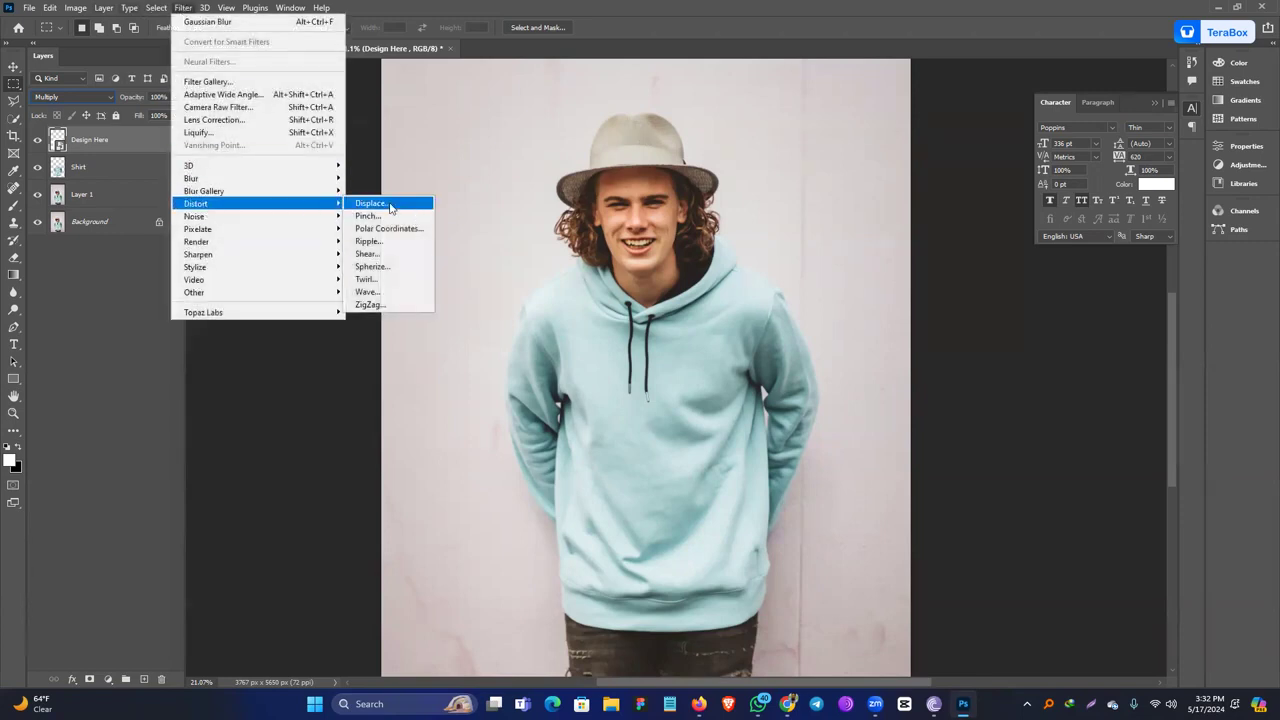
click(392, 205)
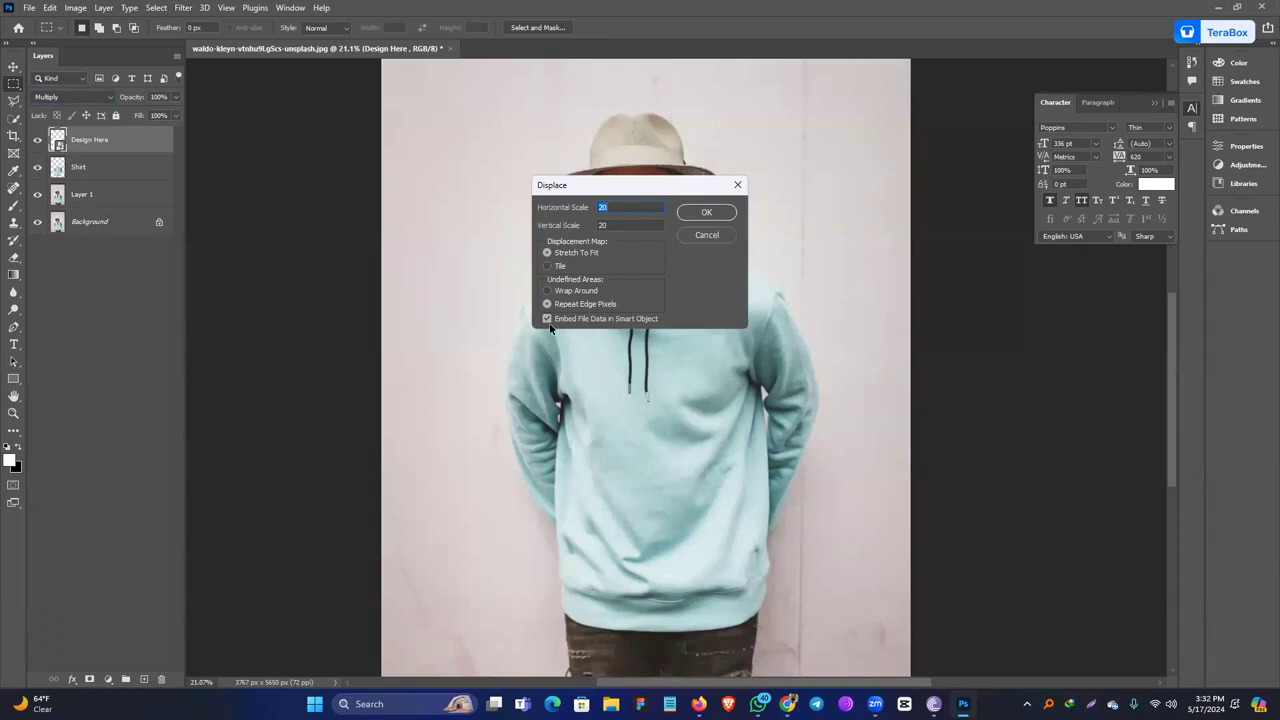
click(708, 216)
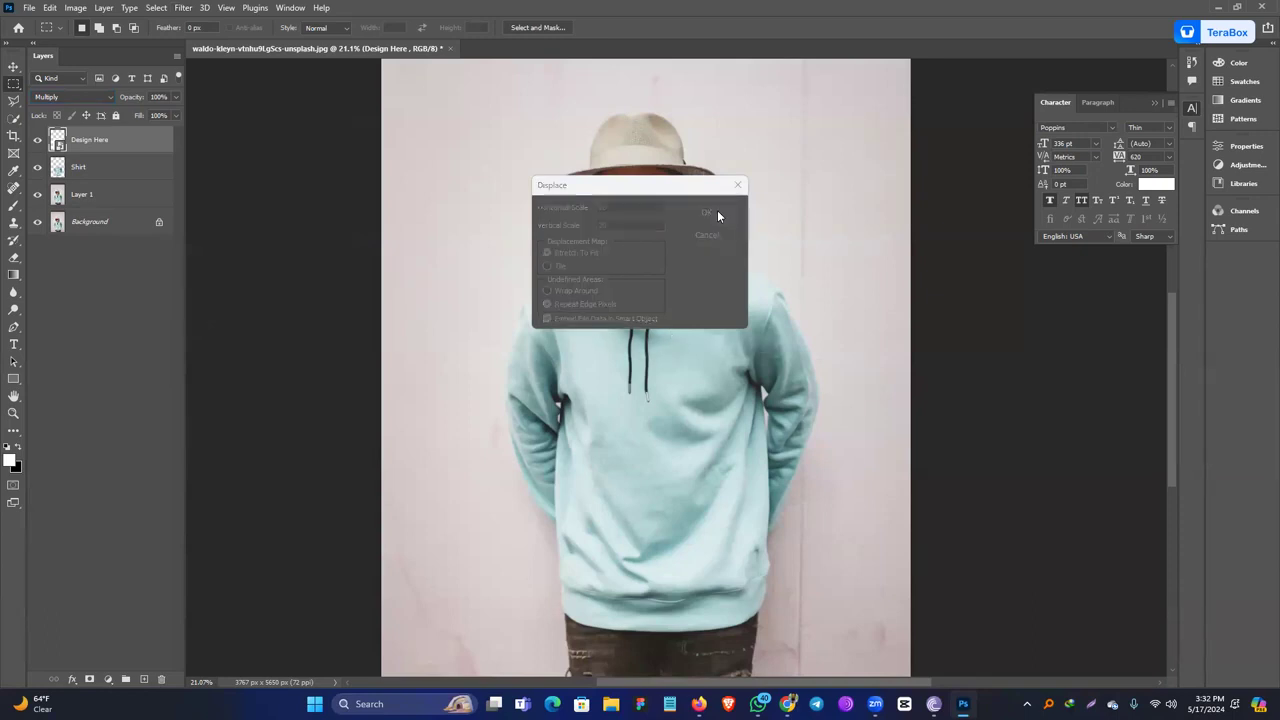
key(d)
key(d)
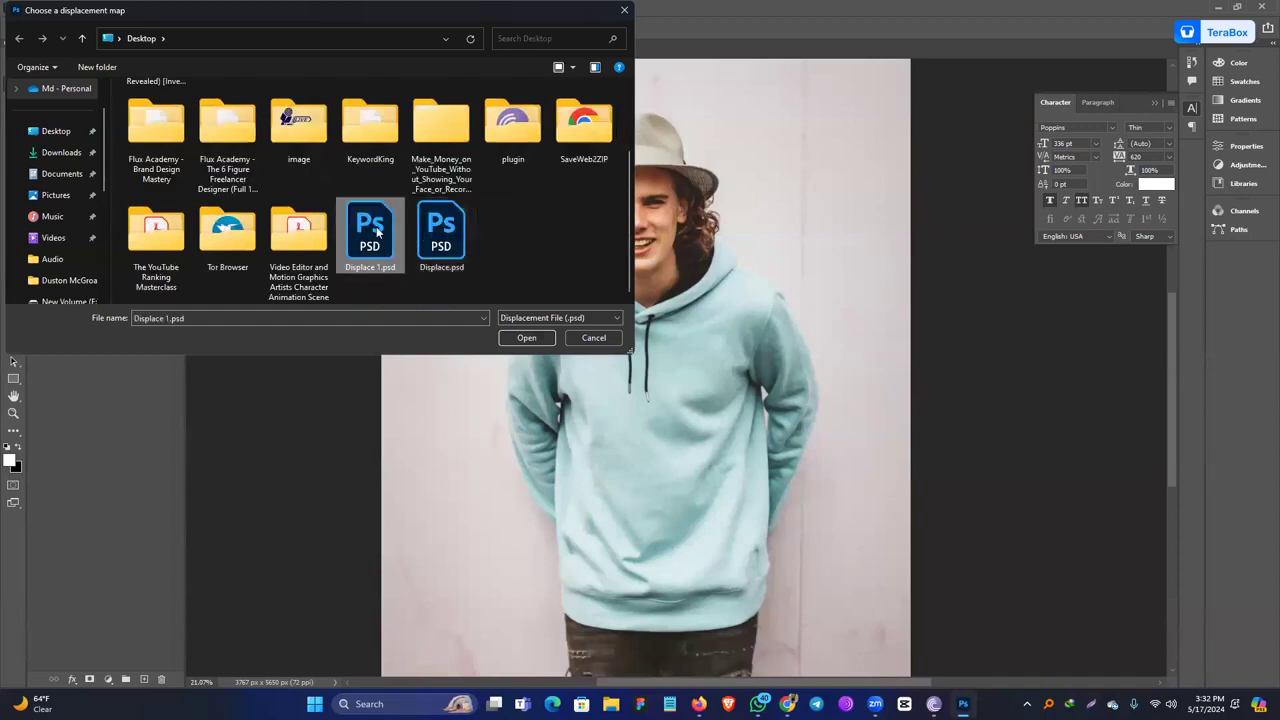
double_click(378, 231)
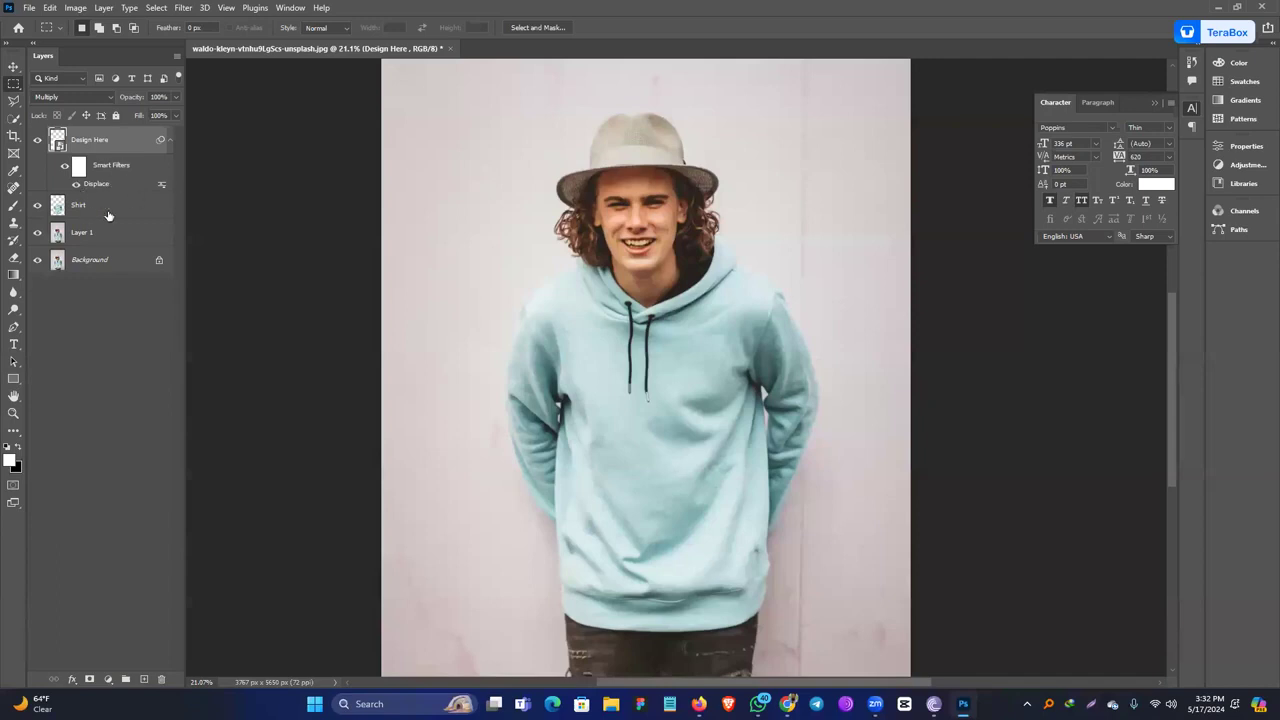
right_click(126, 131)
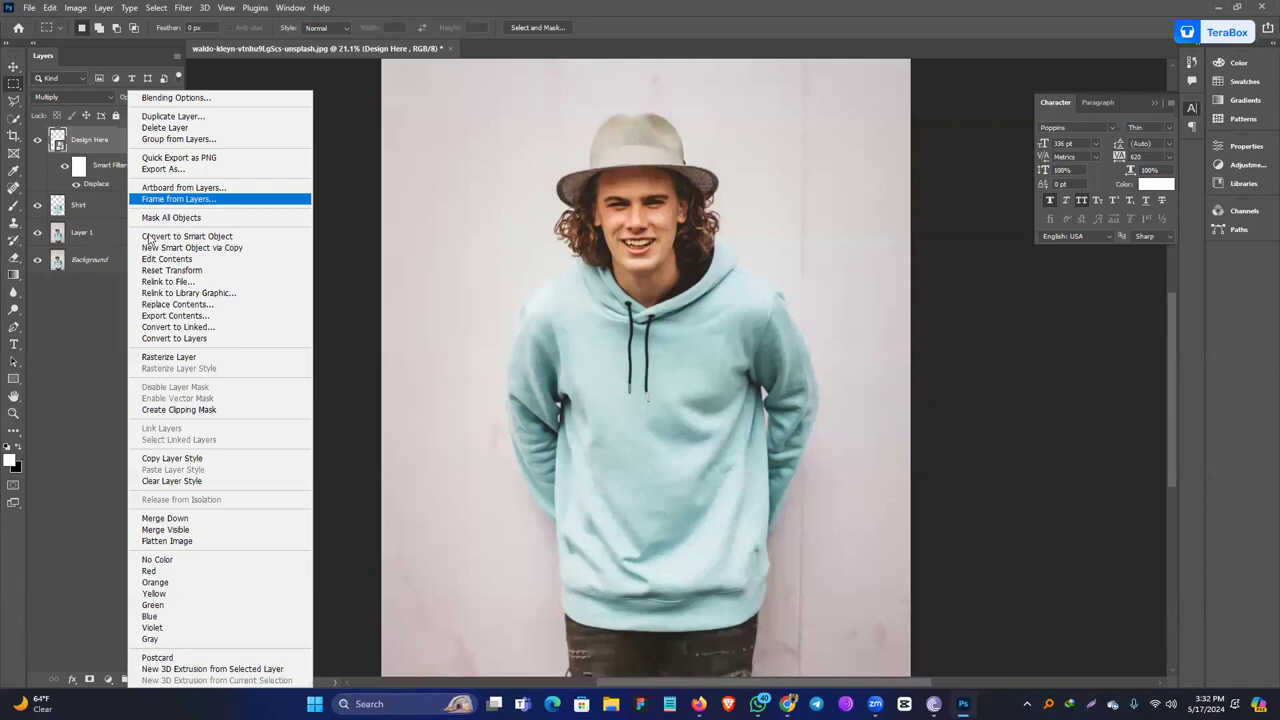
click(188, 410)
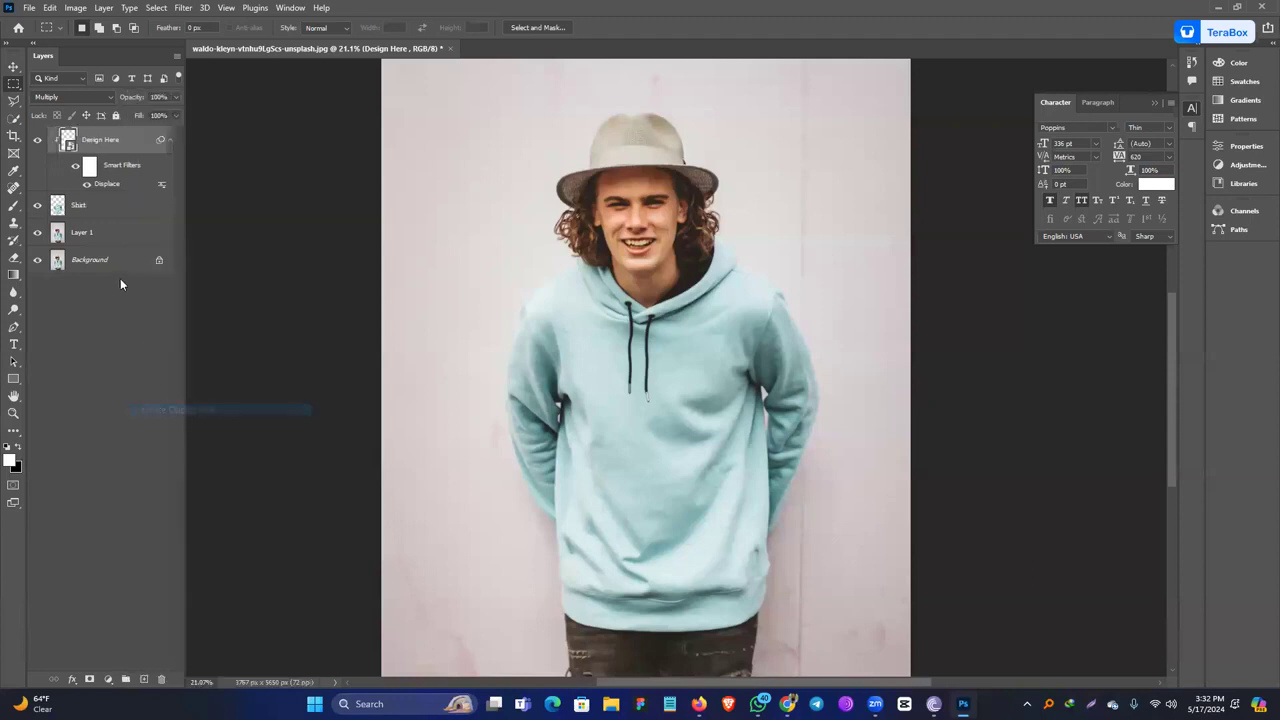
Duplicate the Shirt layer and move the original Shirt above Design Here, leaving the copy as the clipping base.
click(100, 205)
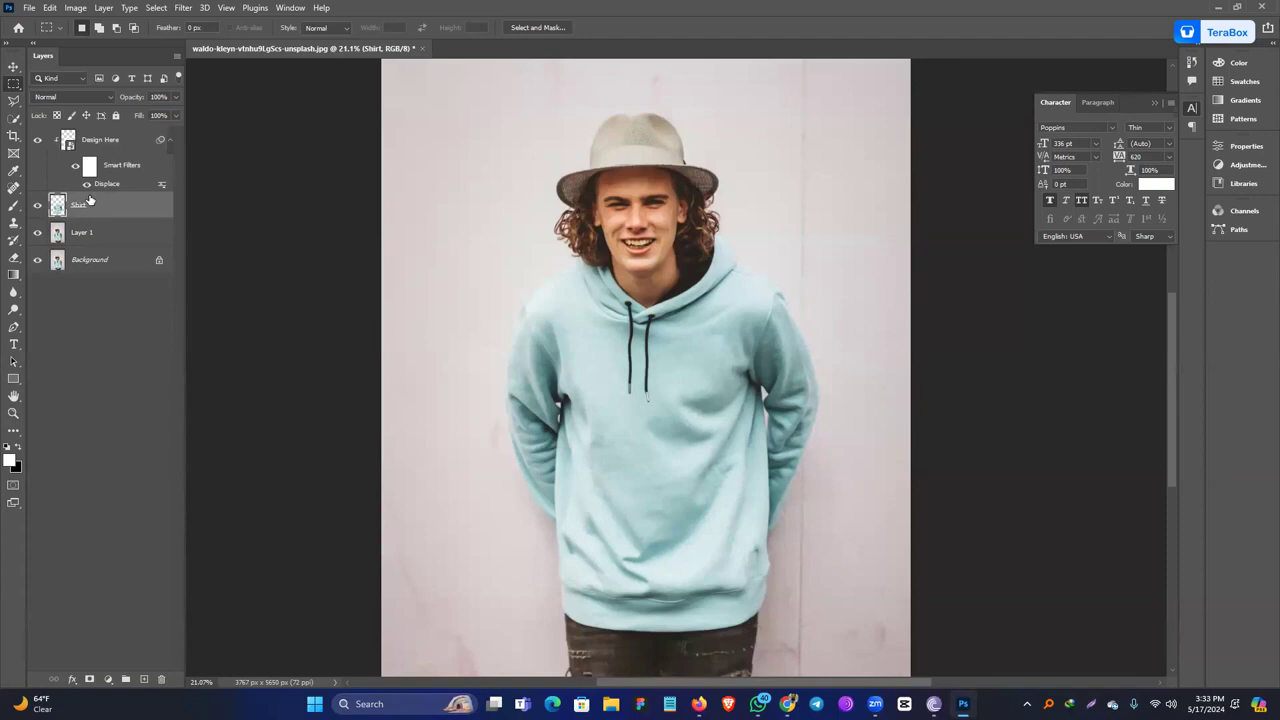
key(ctrl+j)
drag(98, 210, 64, 131)
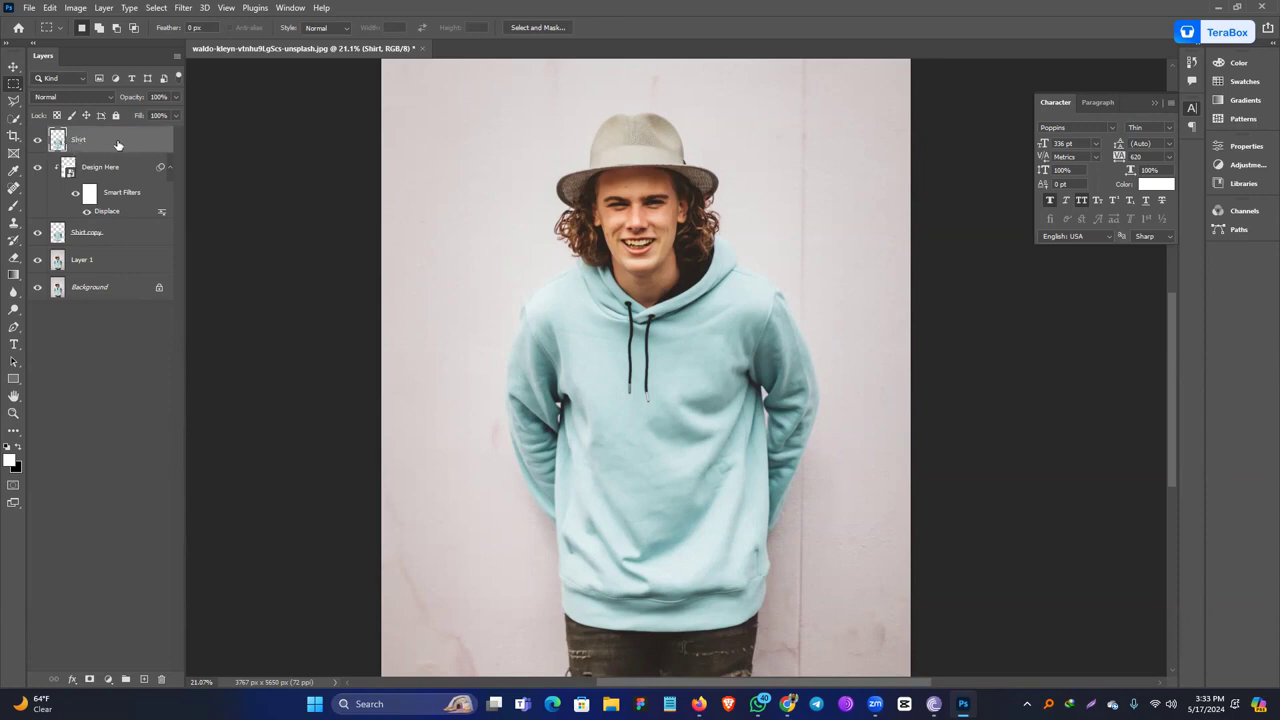
Rename the topmost Shirt layer to Shadow.
double_click(79, 142)
text(Shadoe)
key(Return)
double_click(88, 142)
text(w)
key(Return)
Desaturate the Shadow layer with a Hue/Saturation adjustment, setting the saturation to -100.
click(98, 8)
mouse_move(76, 8)
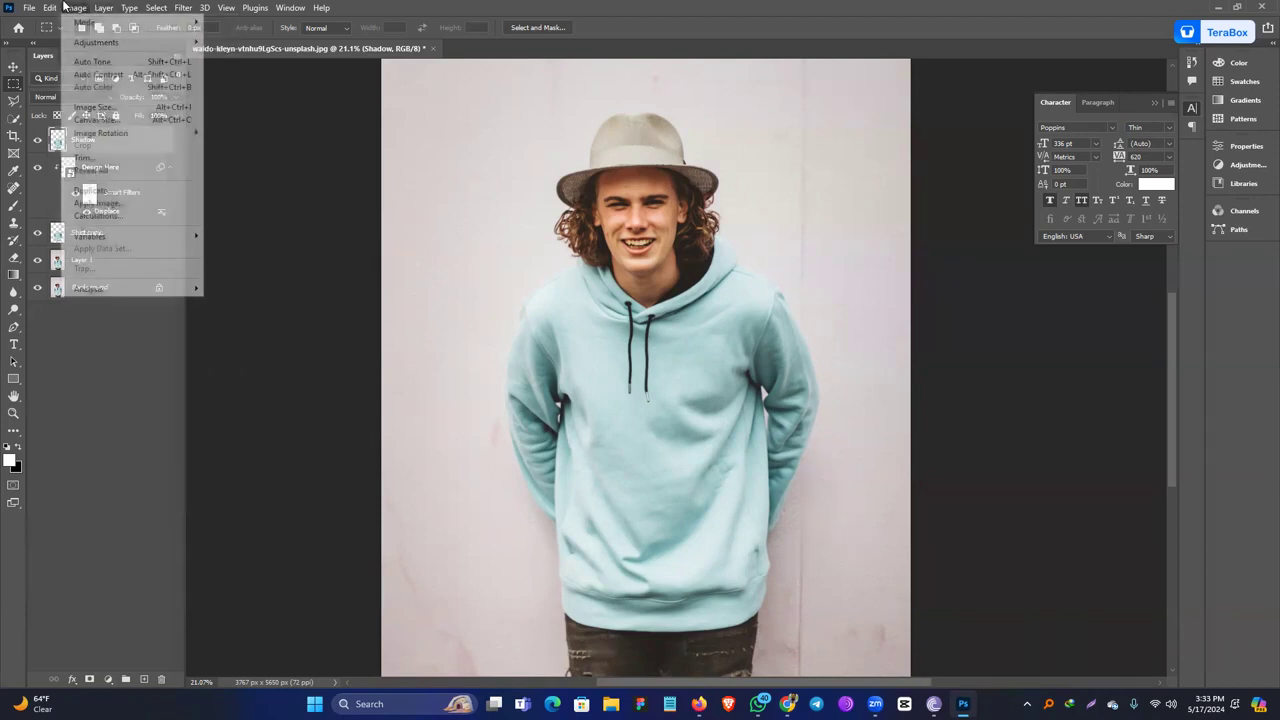
mouse_move(100, 42)
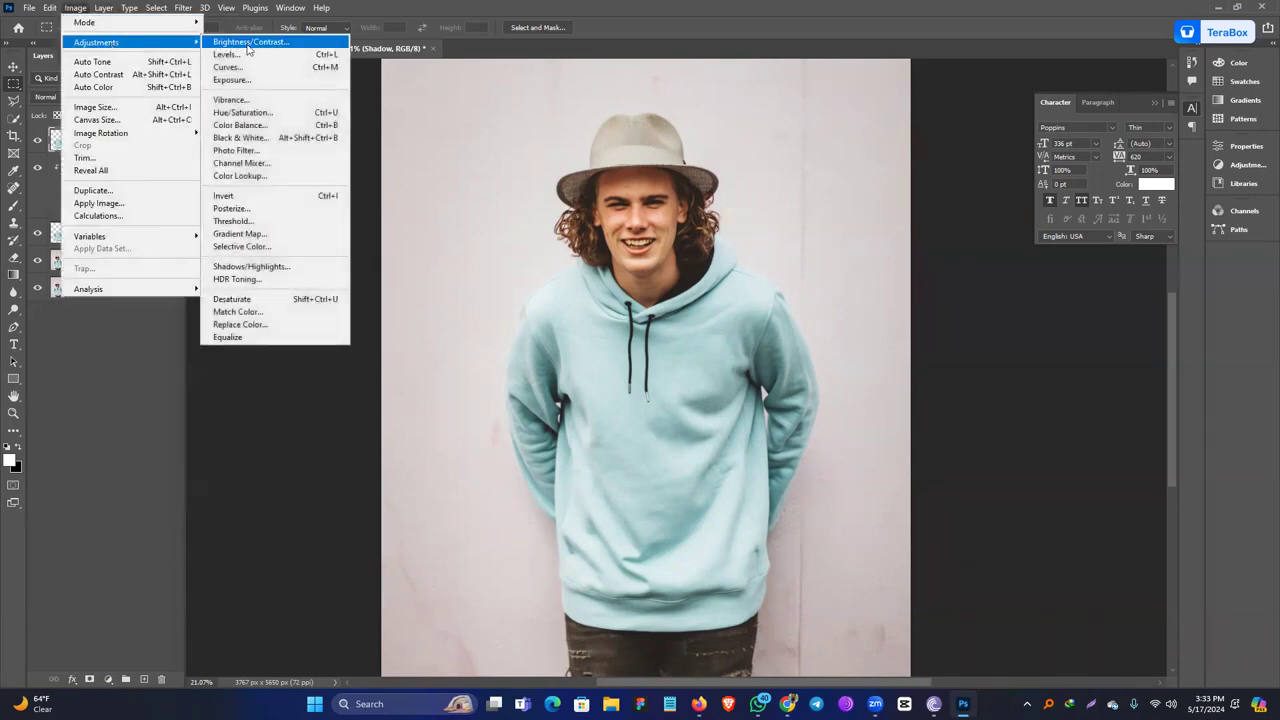
click(243, 112)
drag(580, 146, 926, 138)
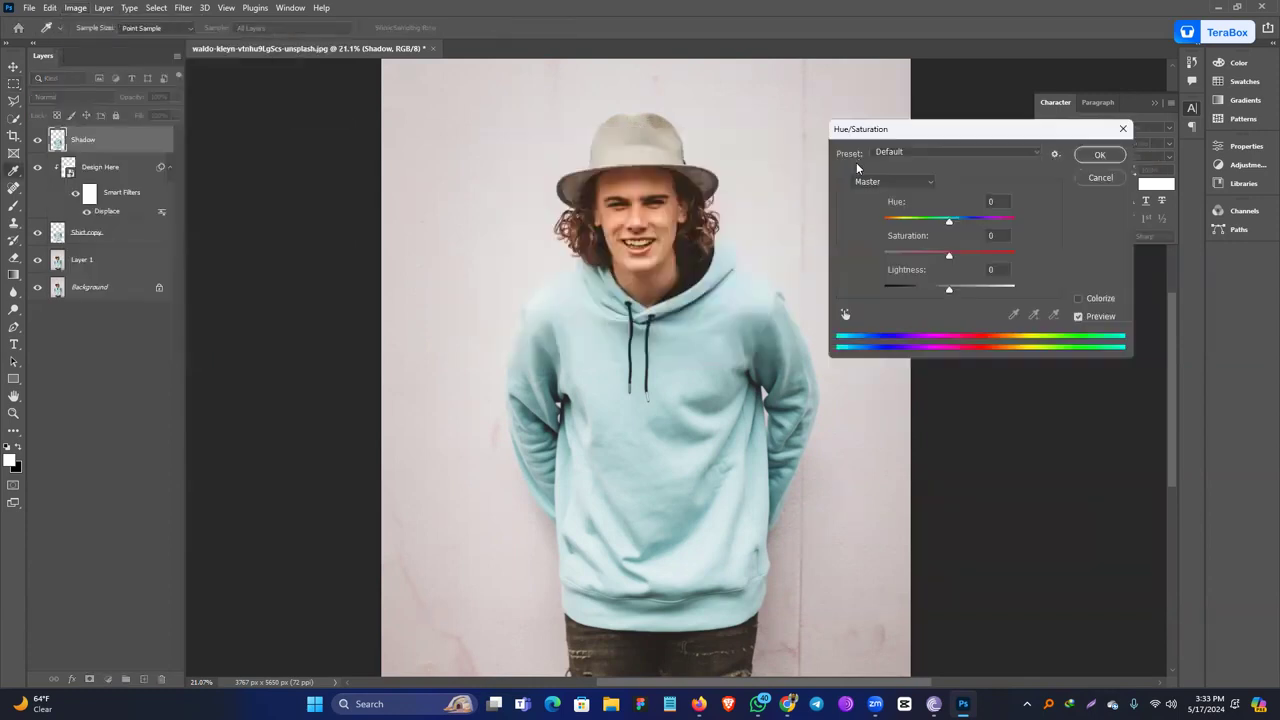
drag(948, 257, 797, 252)
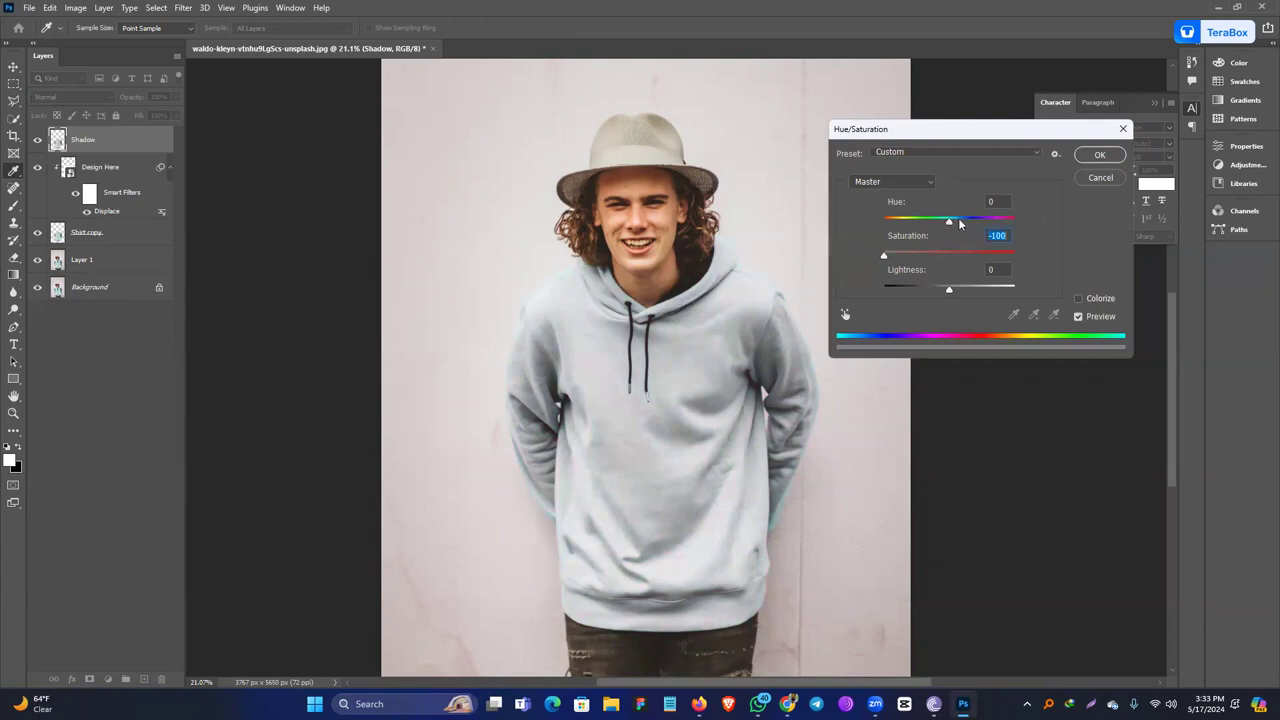
drag(953, 224, 987, 222)
click(1100, 154)
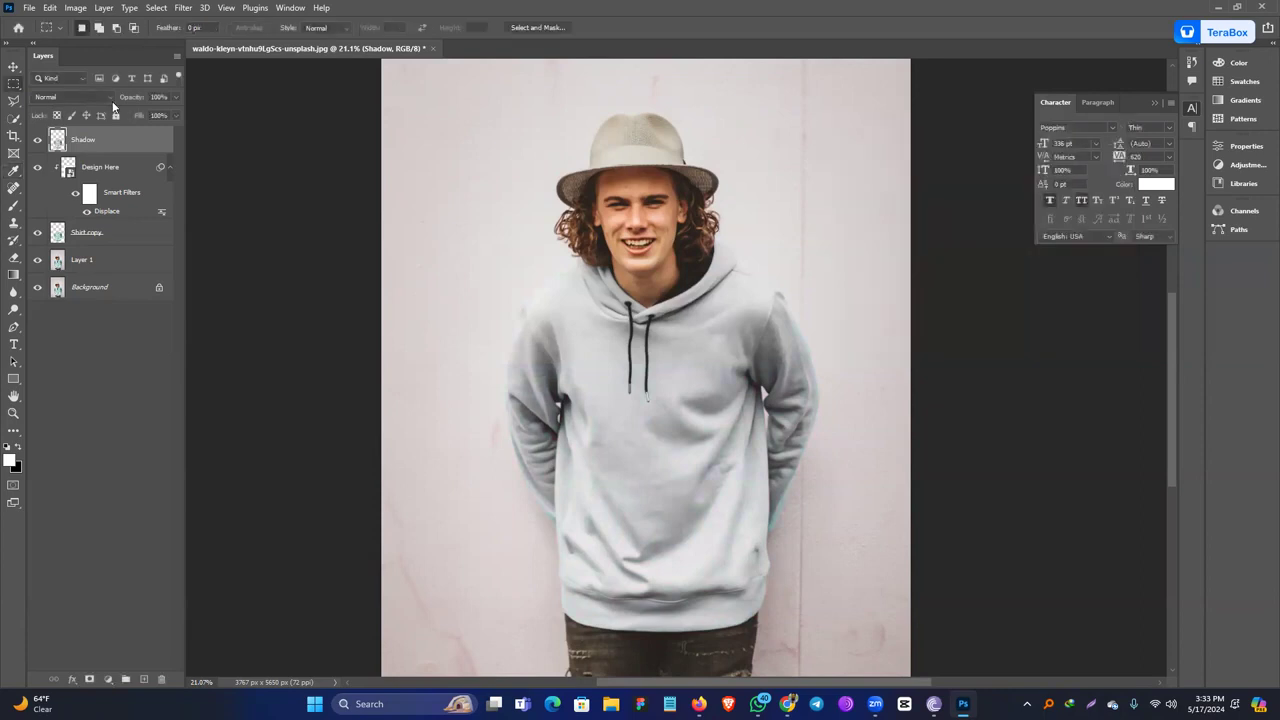
Darken the midtones of the Shadow layer with a Levels adjustment.
click(78, 9)
mouse_move(130, 42)
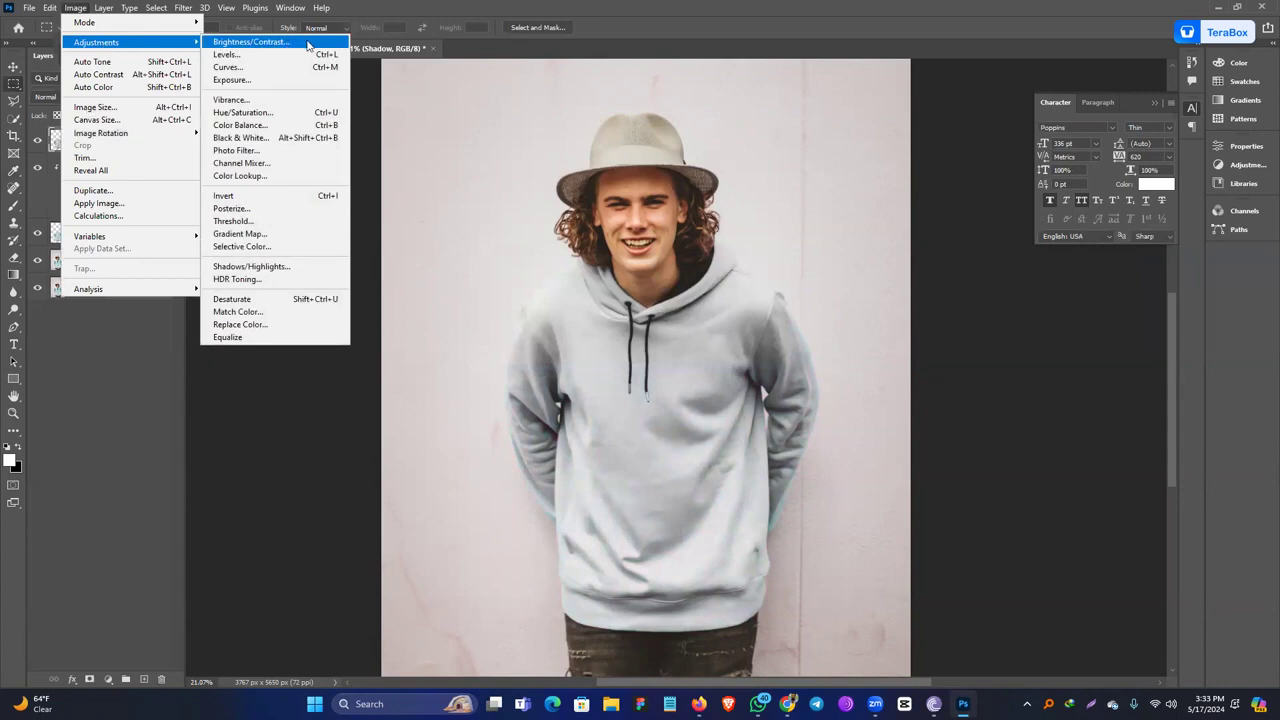
click(258, 56)
drag(570, 140, 901, 145)
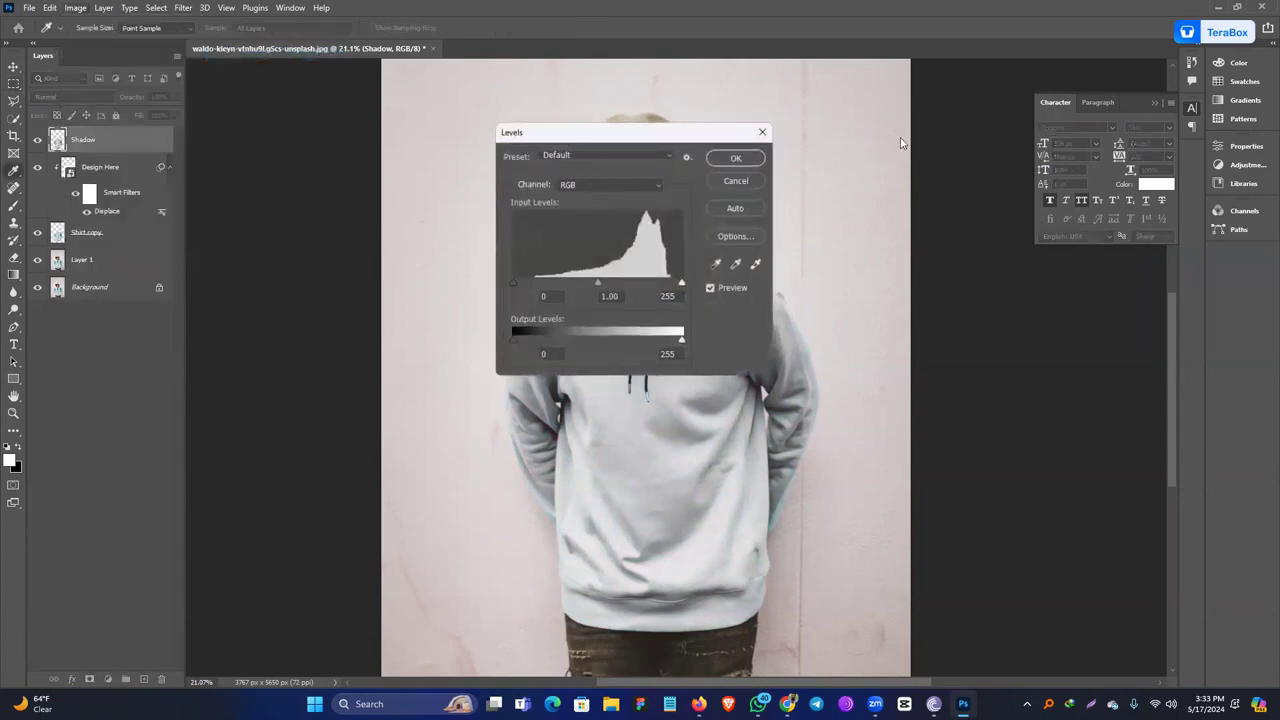
drag(932, 287, 953, 287)
click(1066, 162)
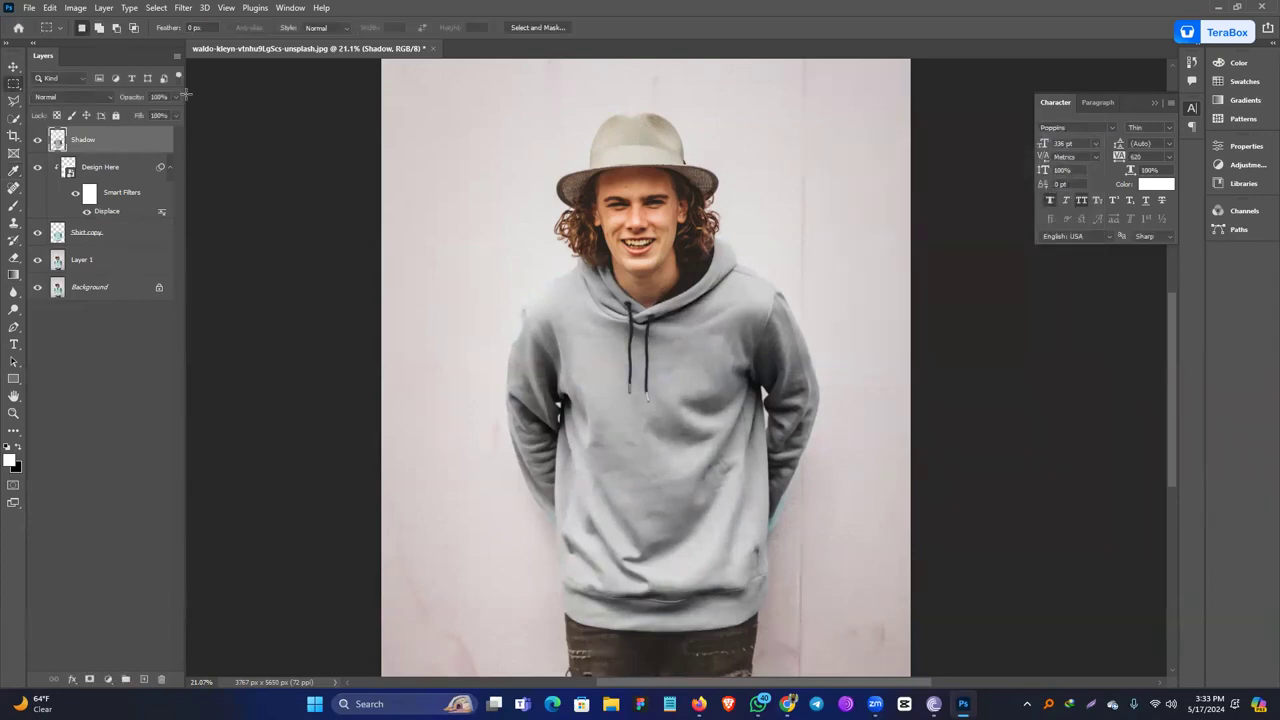
Apply Curves to the Shadow layer, lowering the highlights and mapping input 79 to output 93, and set its blend mode to Multiply.
click(76, 8)
mouse_move(100, 42)
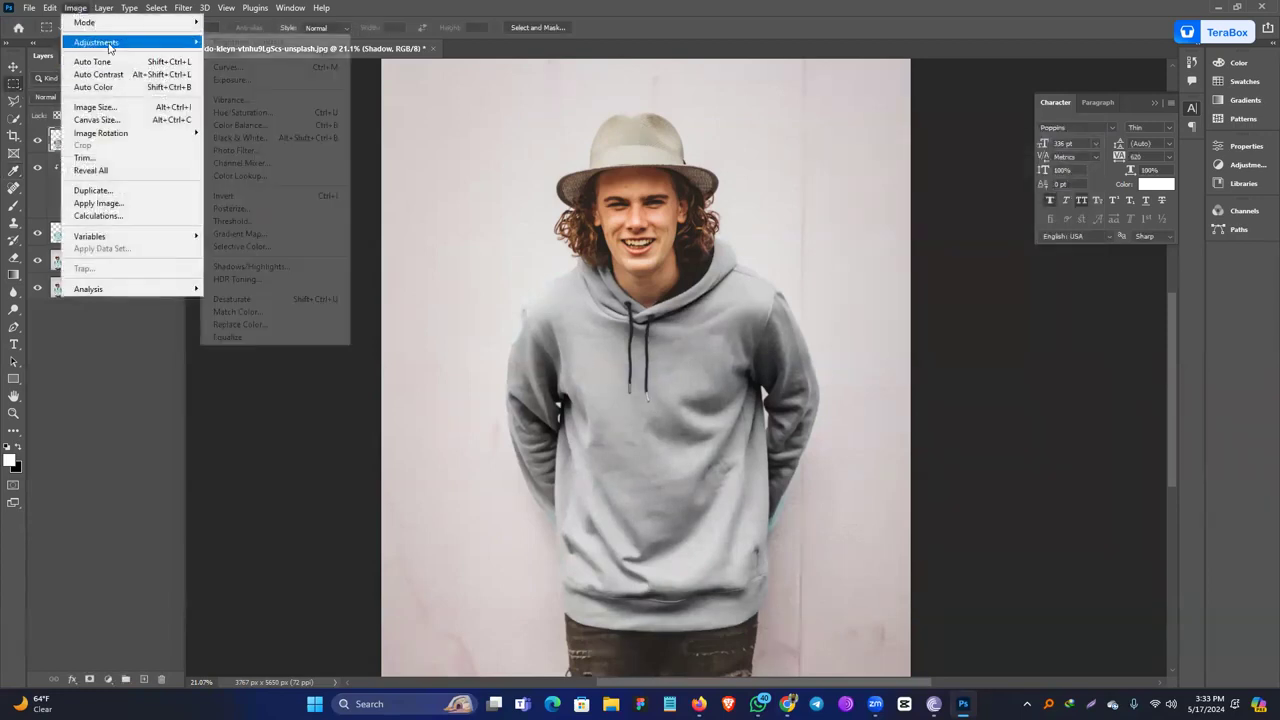
click(228, 67)
drag(914, 298, 925, 315)
drag(845, 393, 844, 357)
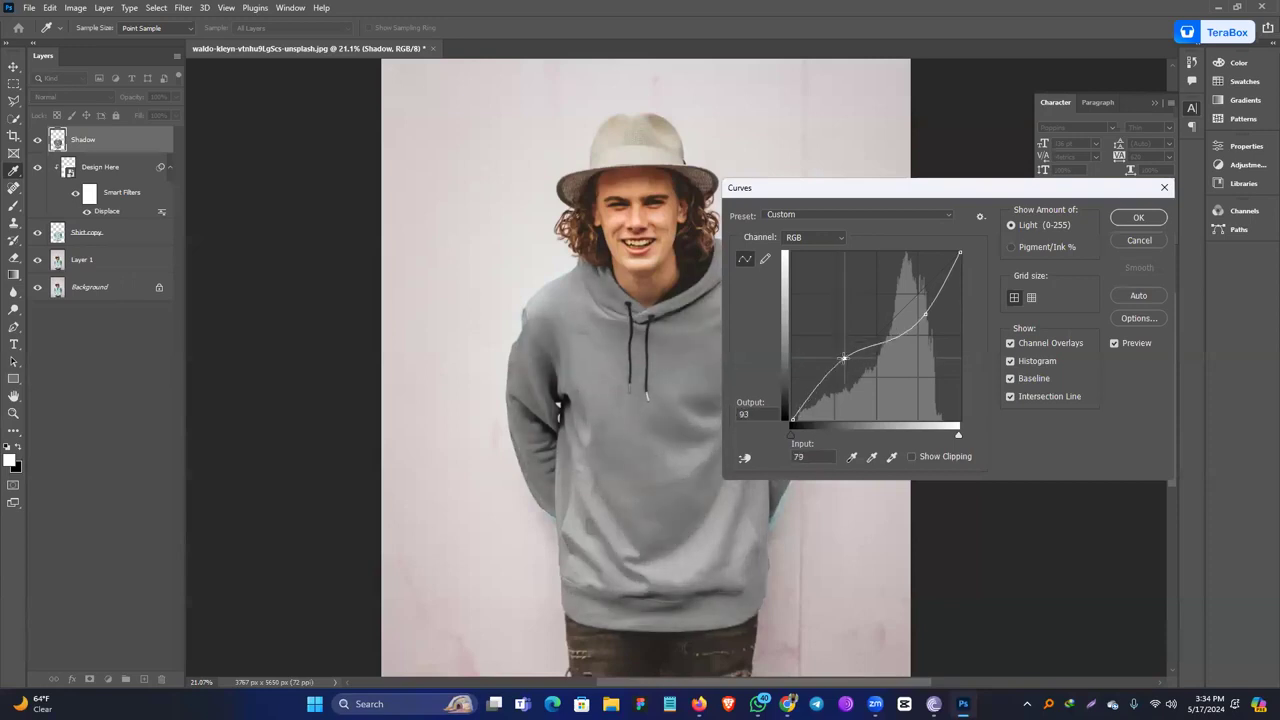
click(1118, 218)
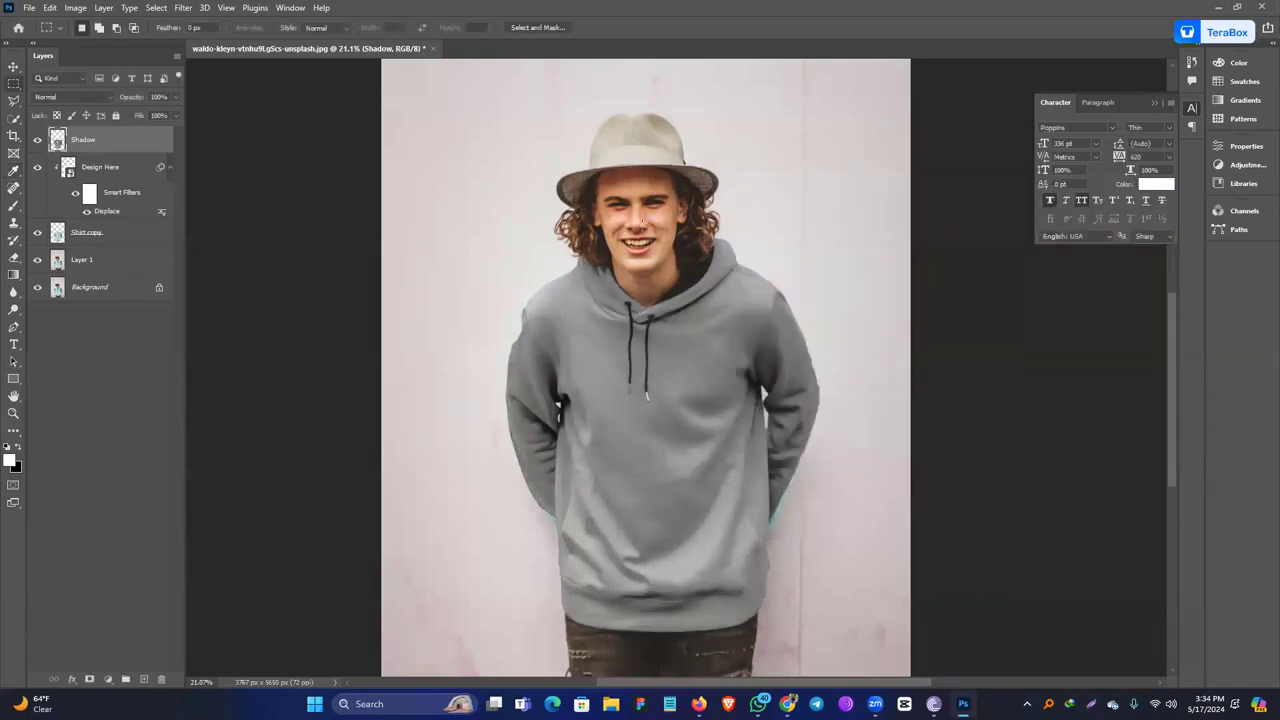
click(55, 97)
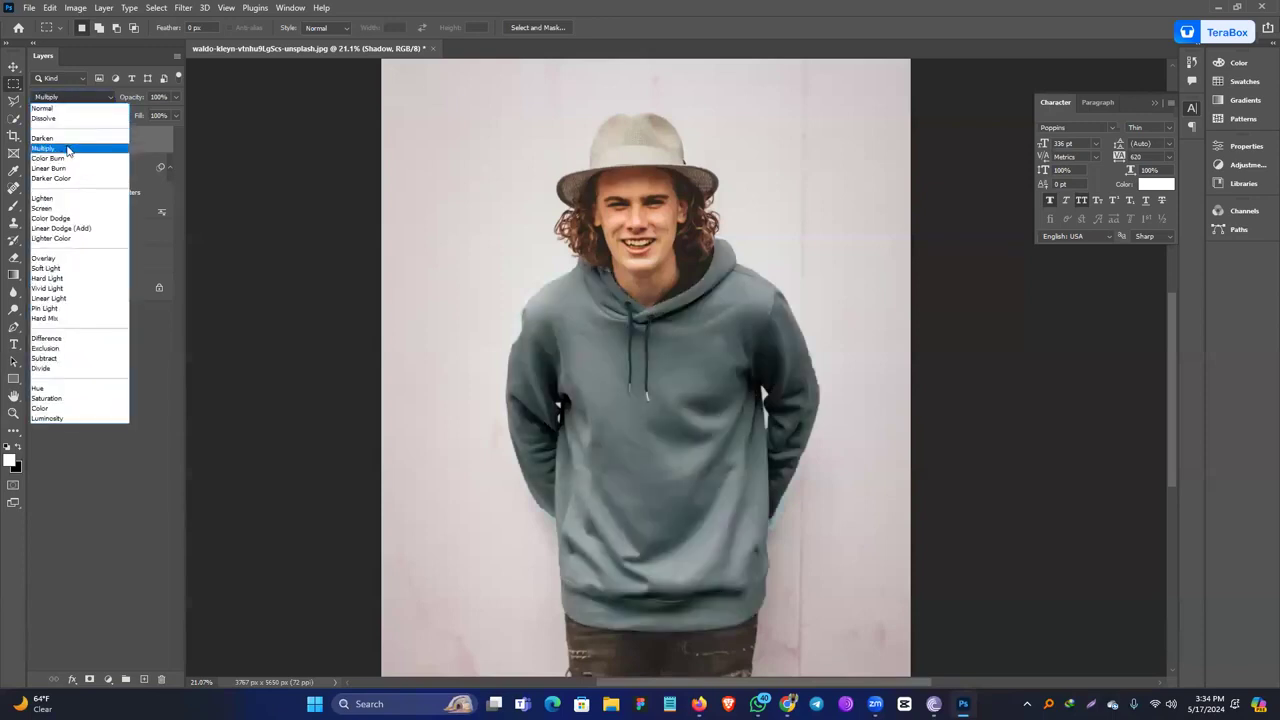
click(67, 150)
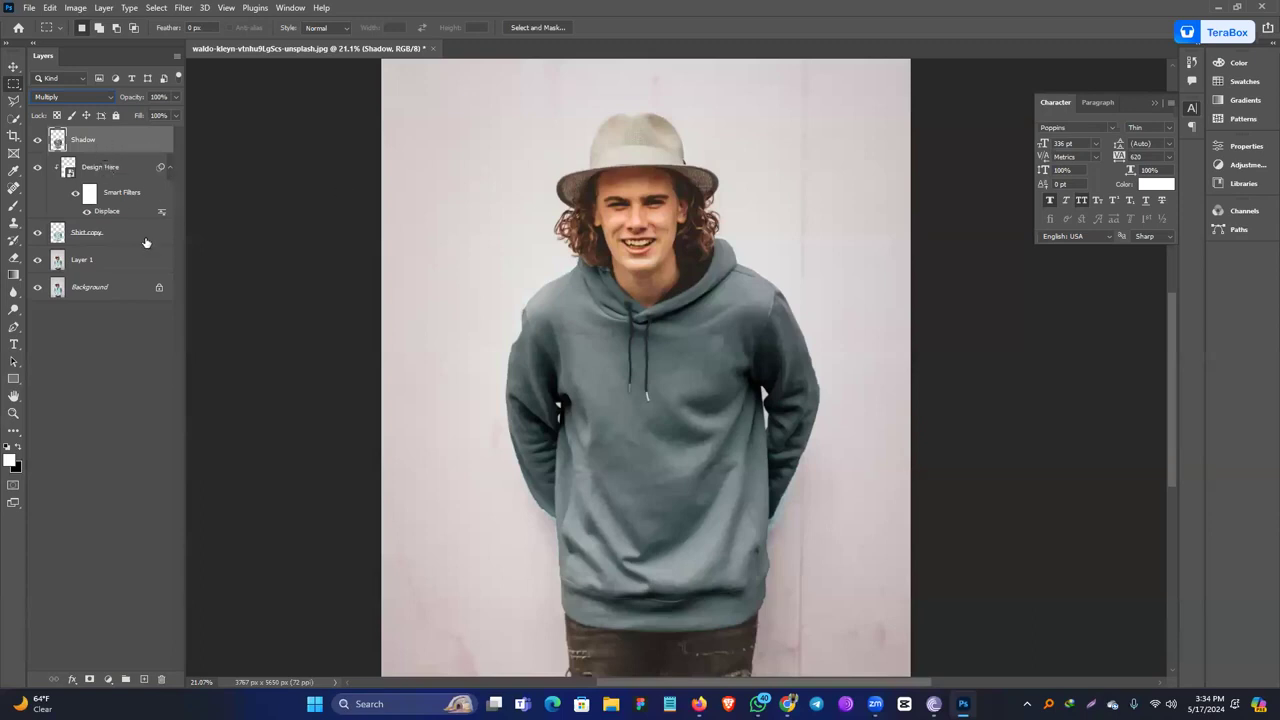
Open the Design Here smart object's contents and the image obama-face-png-3.png from the Desktop.
double_click(68, 168)
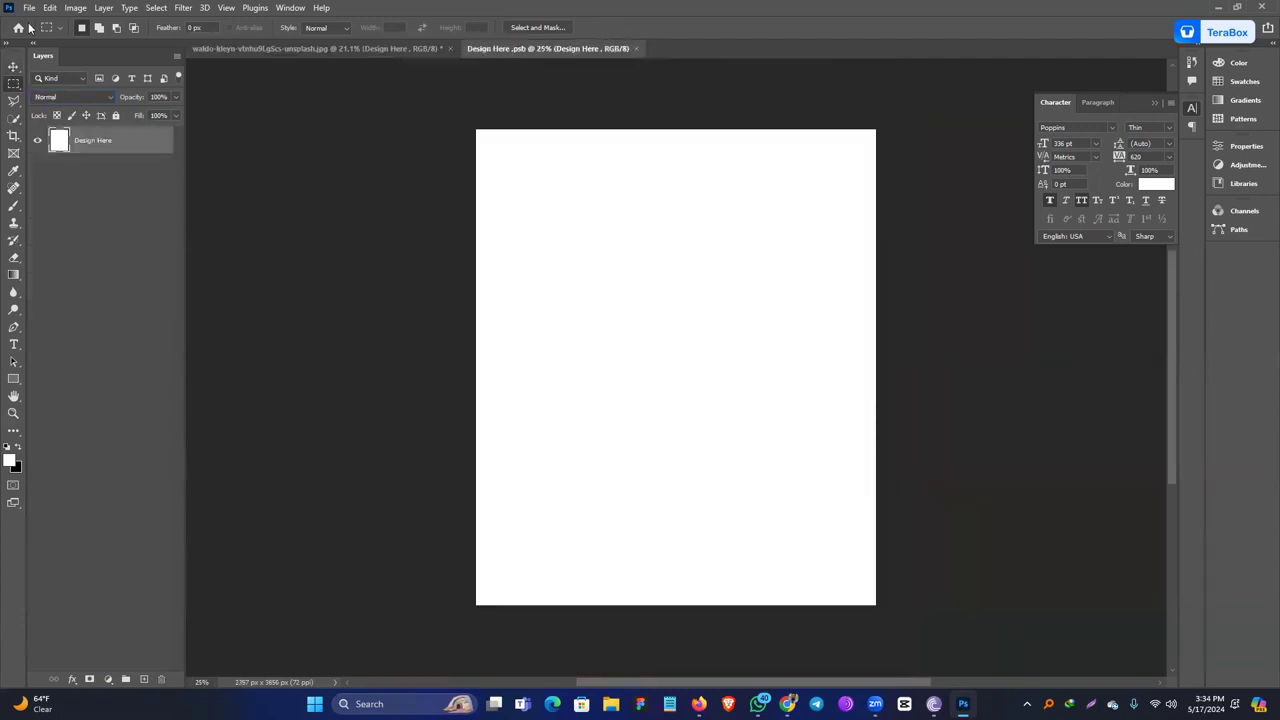
click(29, 8)
click(54, 37)
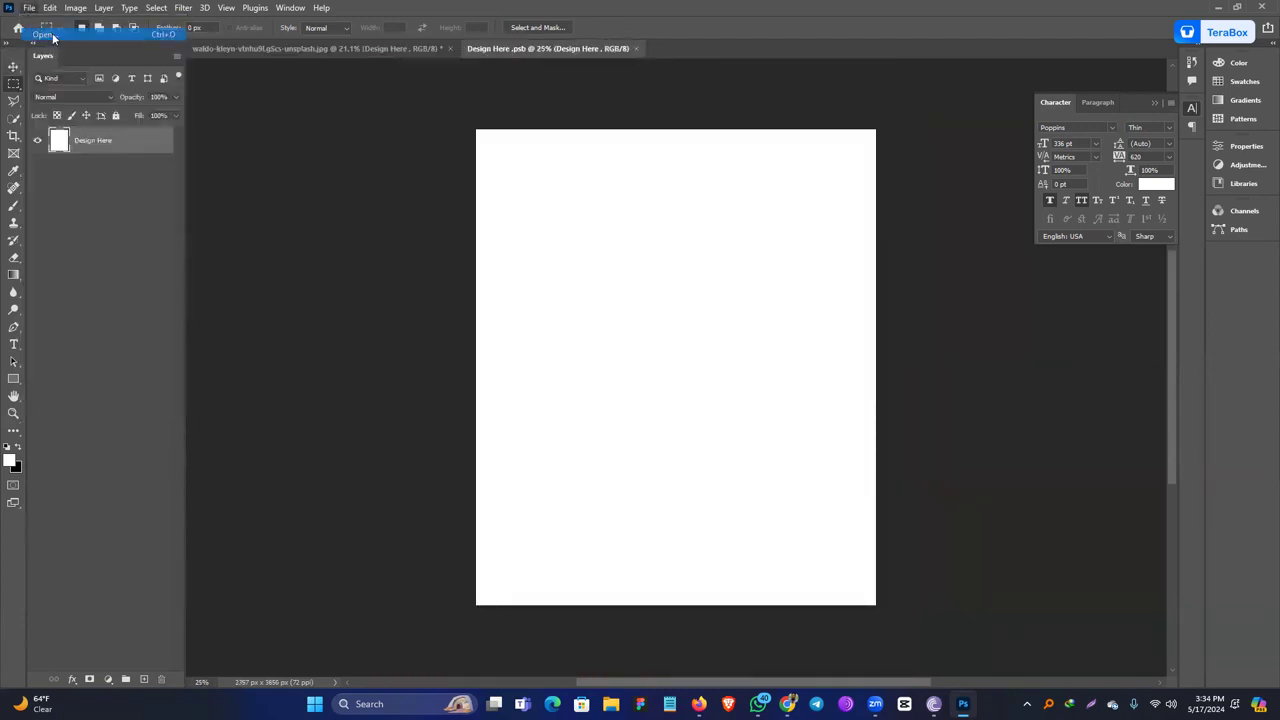
scroll(518, 228, down, 5)
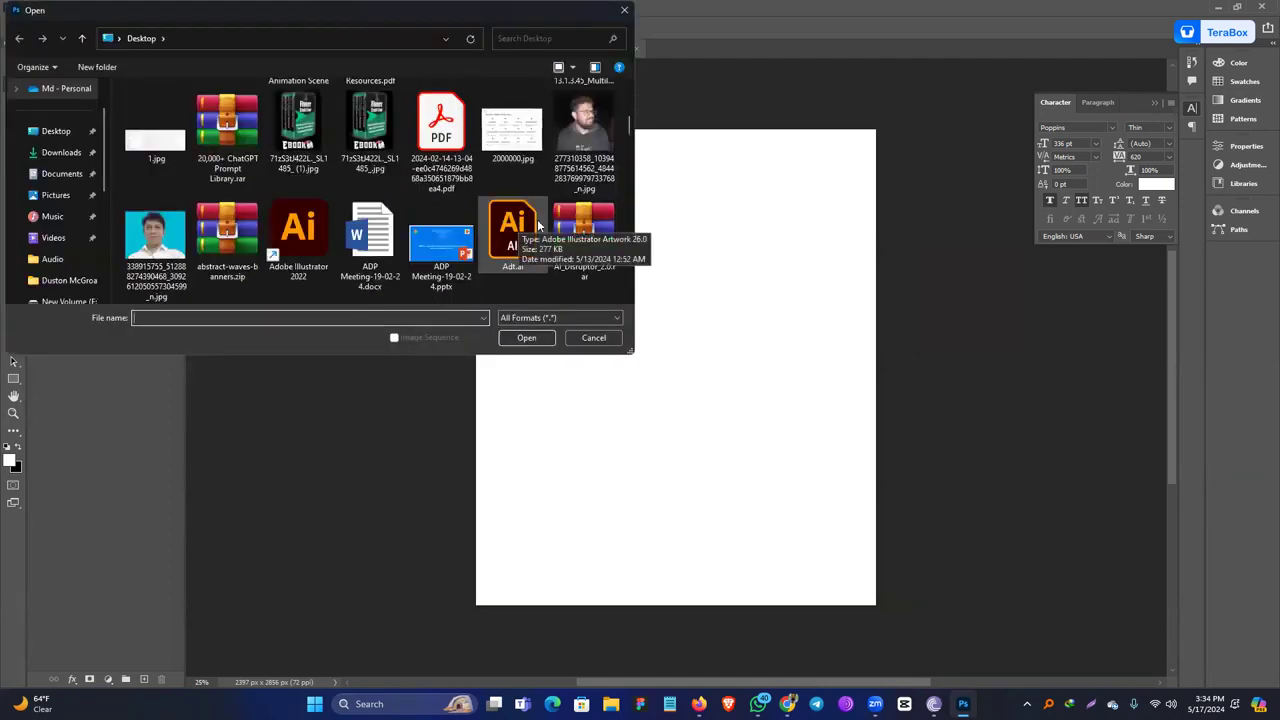
scroll(538, 226, down, 3)
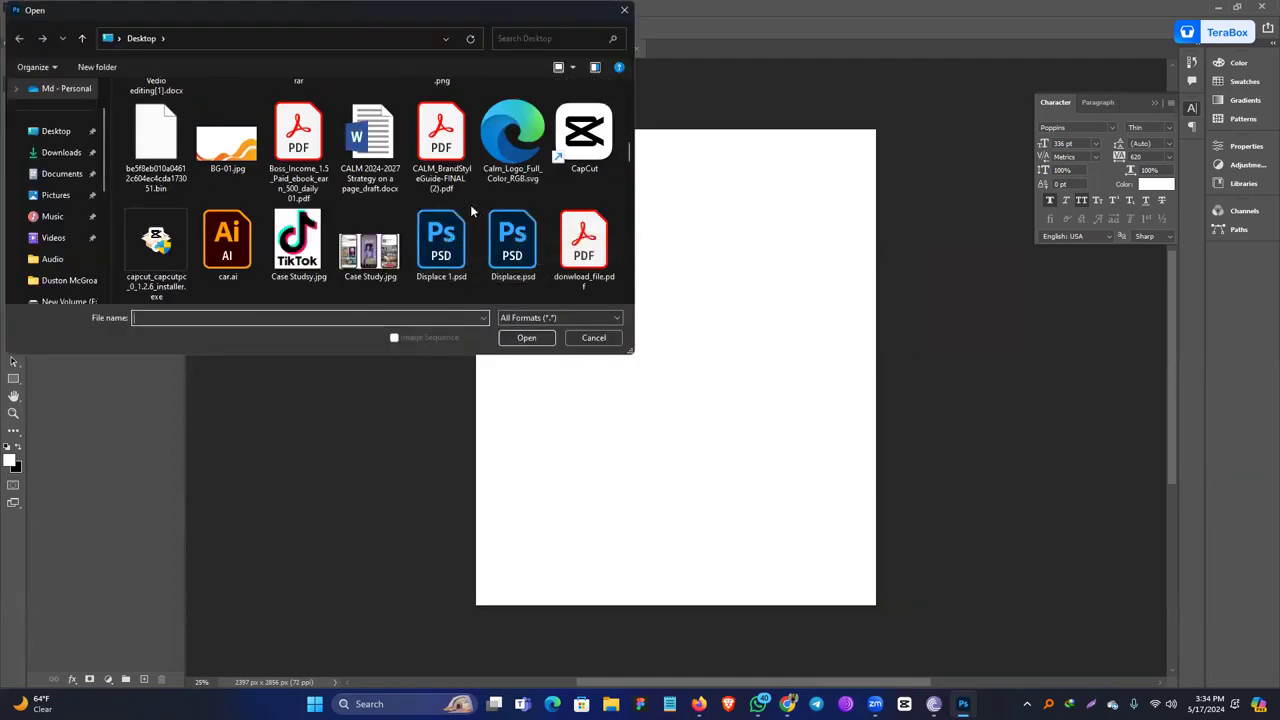
scroll(470, 212, down, 3)
scroll(470, 215, down, 1)
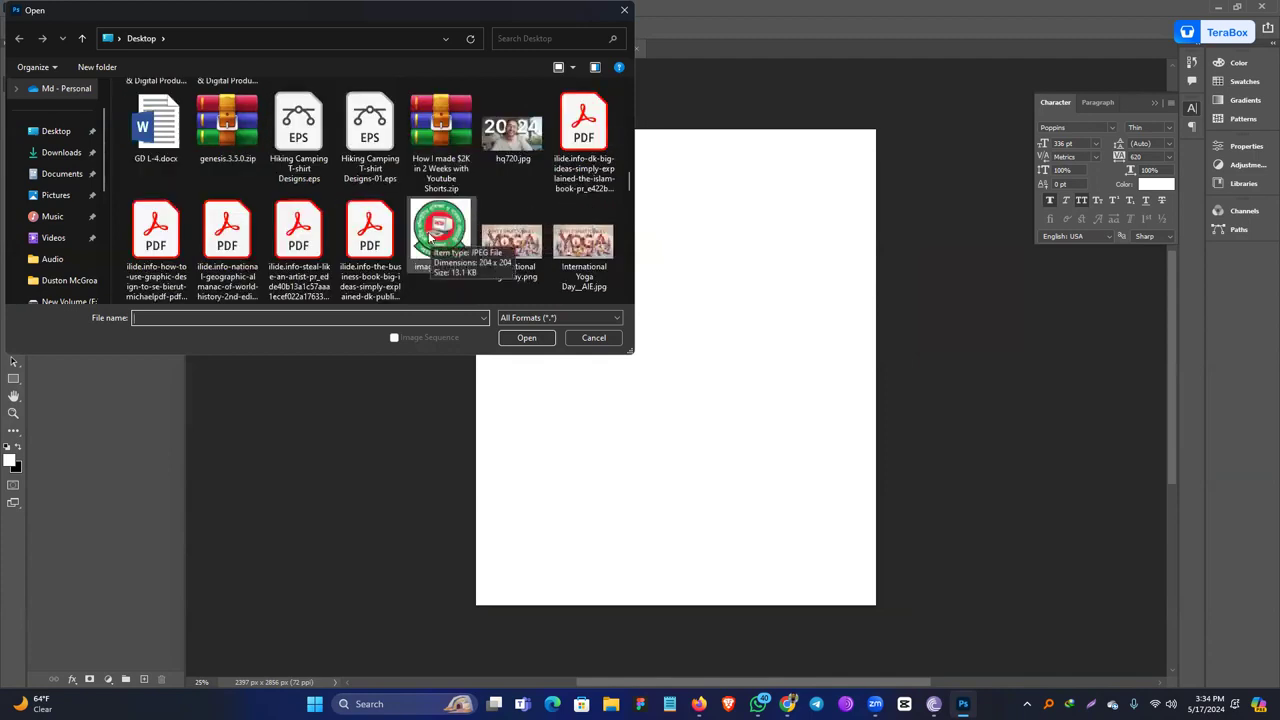
scroll(430, 236, down, 2)
scroll(428, 236, down, 1)
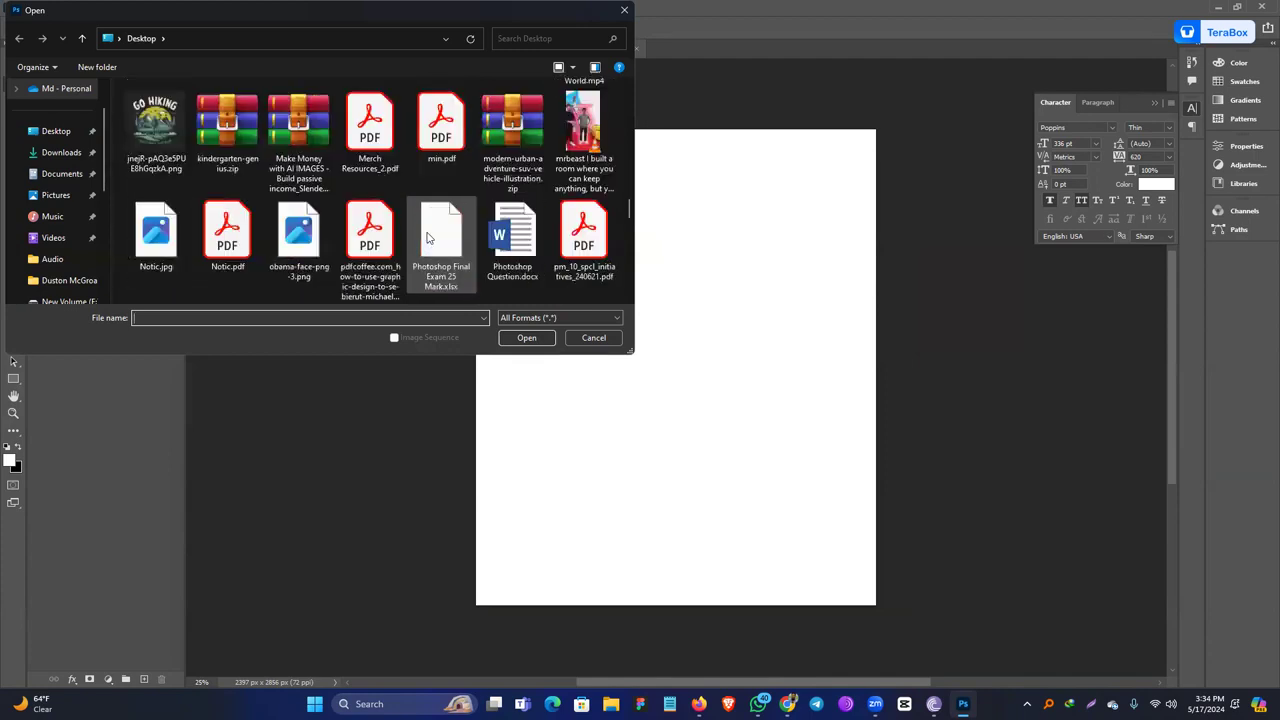
double_click(298, 235)
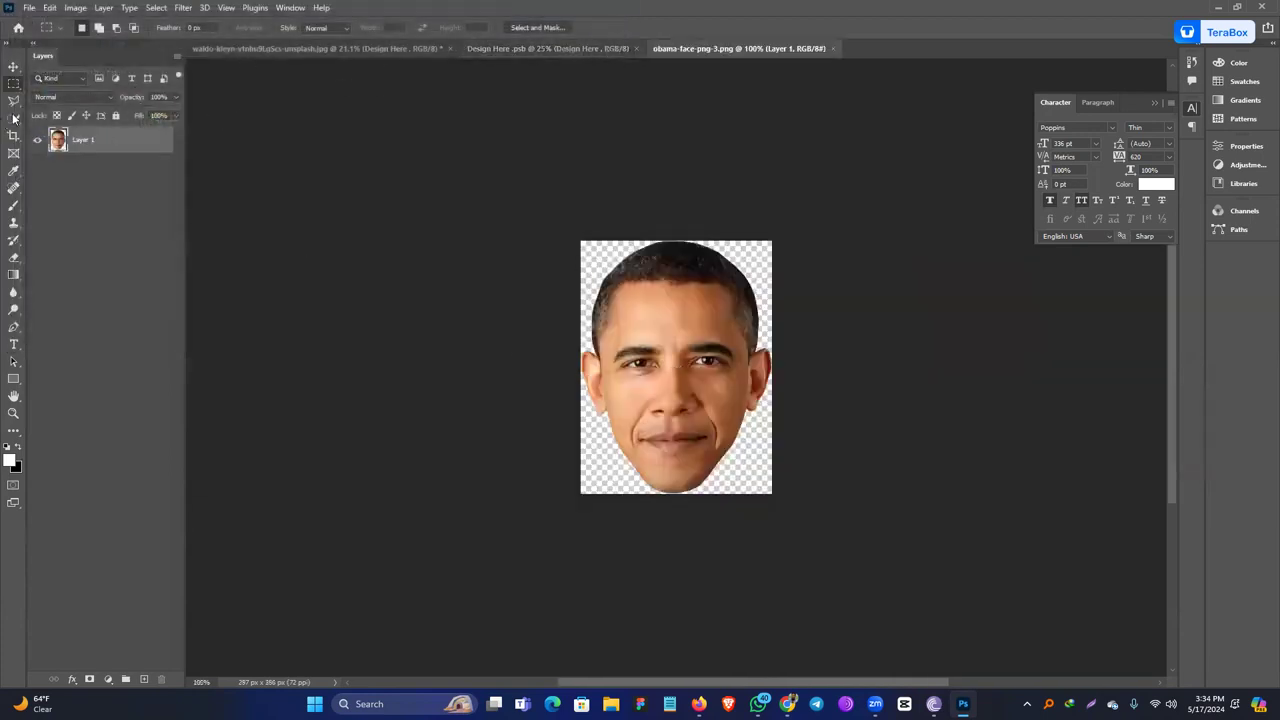
Move the face image into Design Here .psb, centred near the top of the canvas, and save the smart object.
click(13, 66)
drag(604, 307, 680, 212)
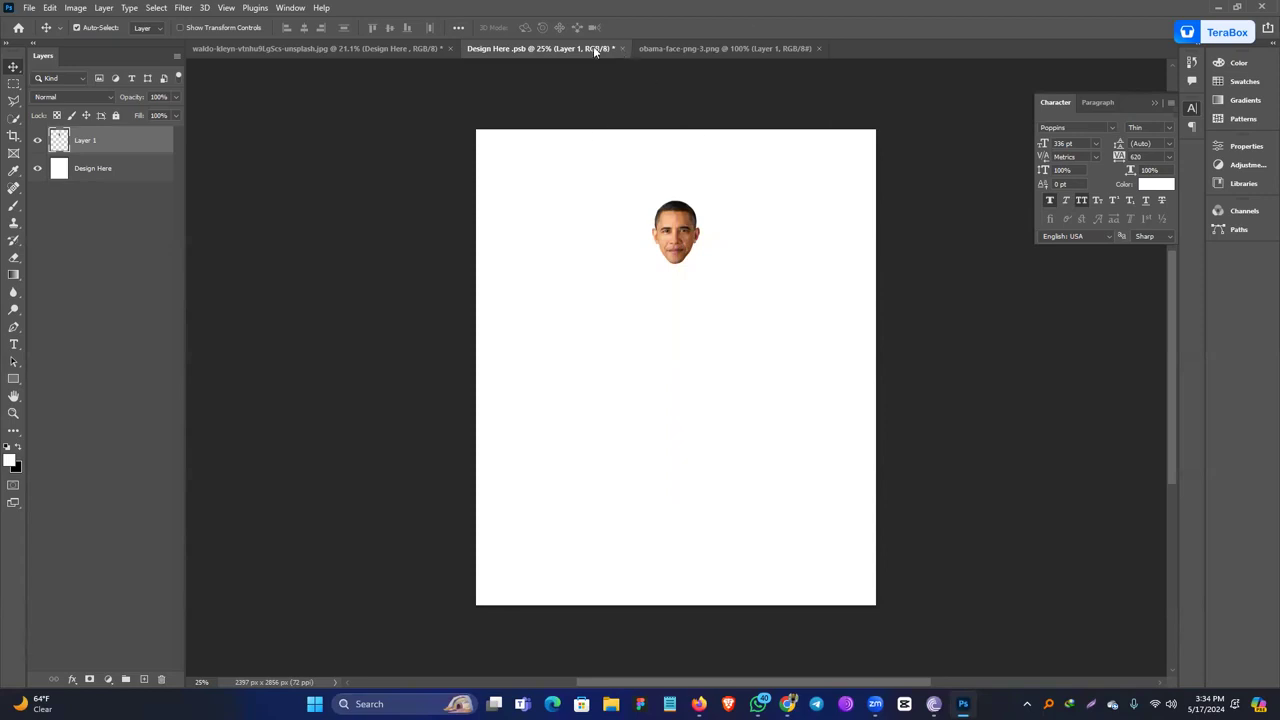
key(ctrl+s)
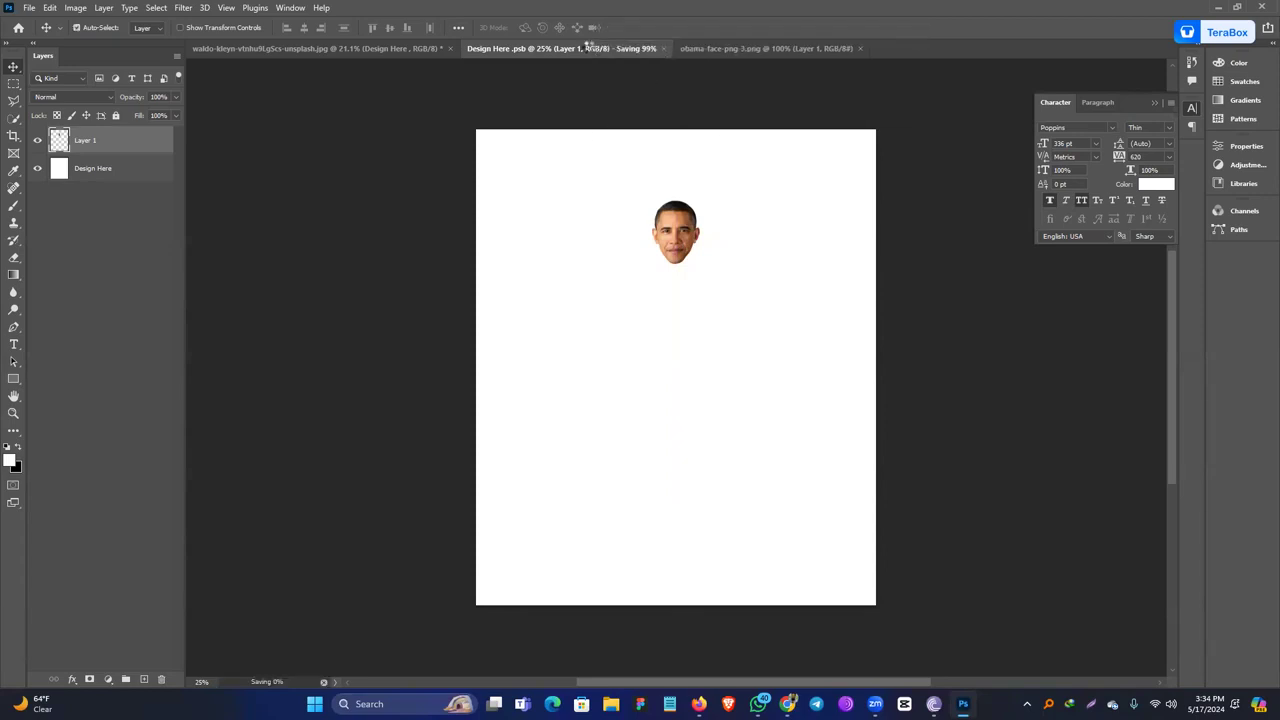
Enlarge the face on Layer 1 of Design Here.psb, save the file, and return to the hoodie mockup.
click(378, 51)
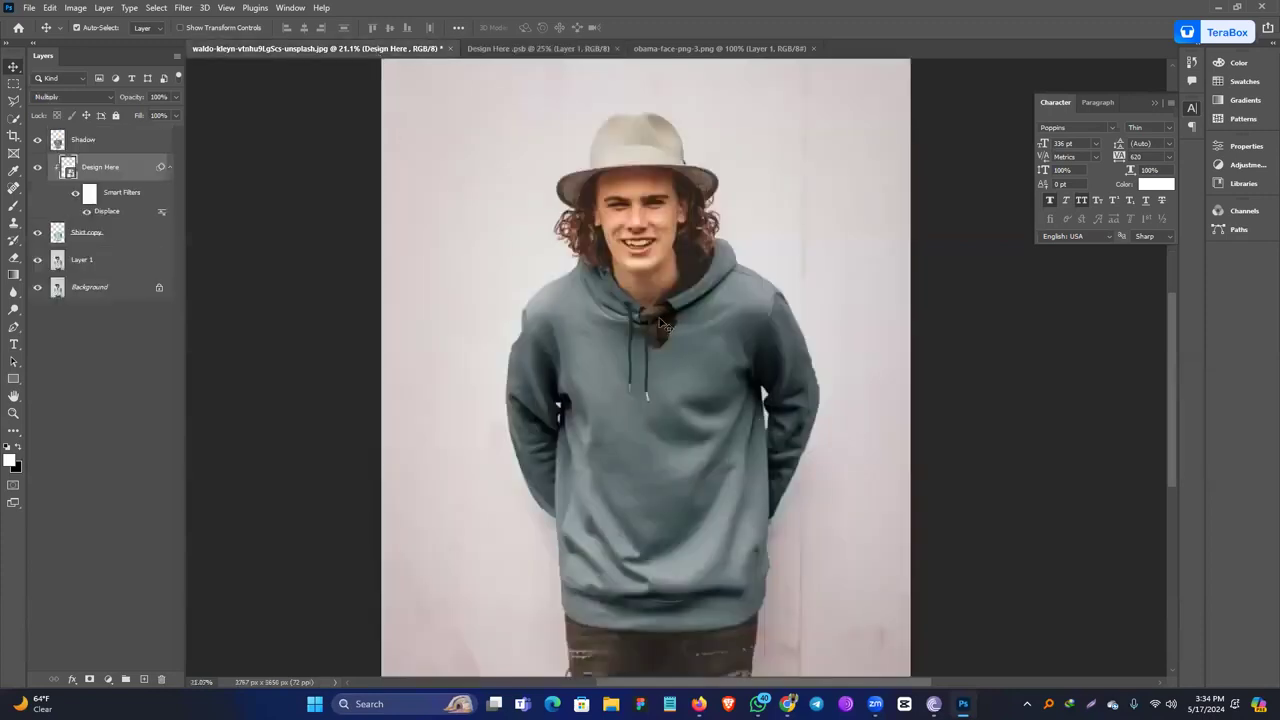
click(585, 48)
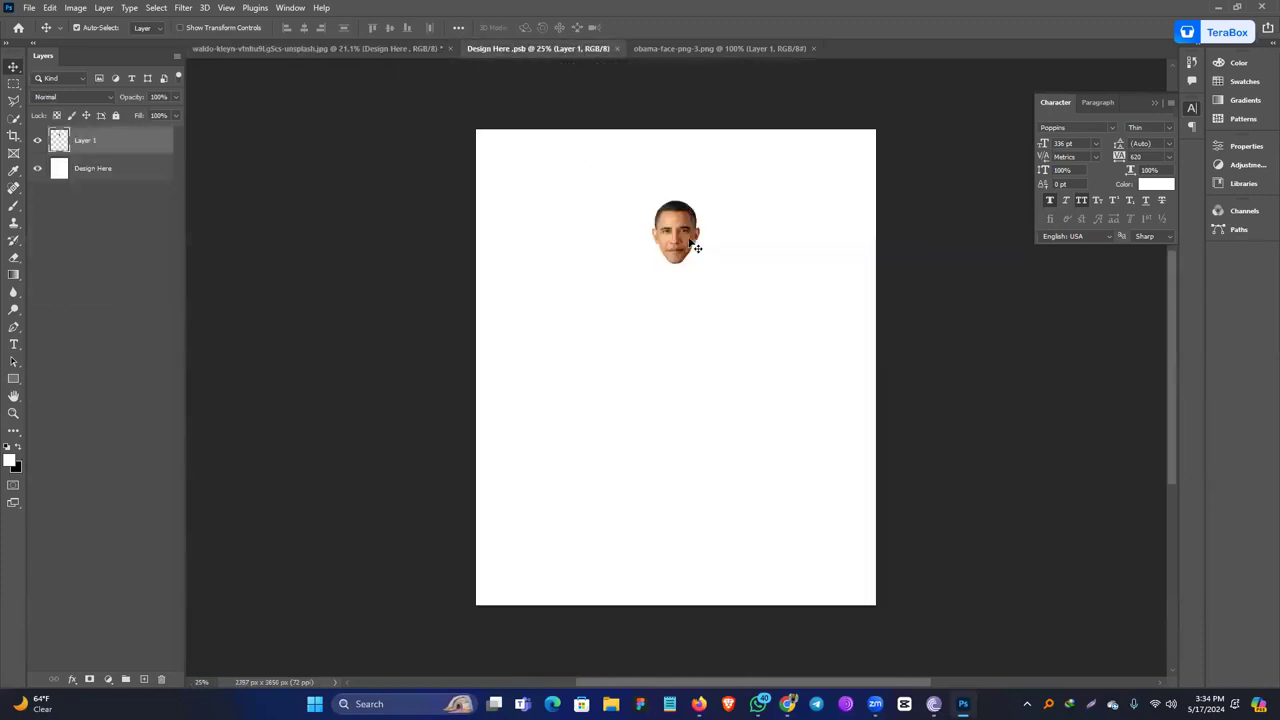
key(ctrl+t)
drag(701, 270, 694, 318)
key(Return)
key(ctrl+s)
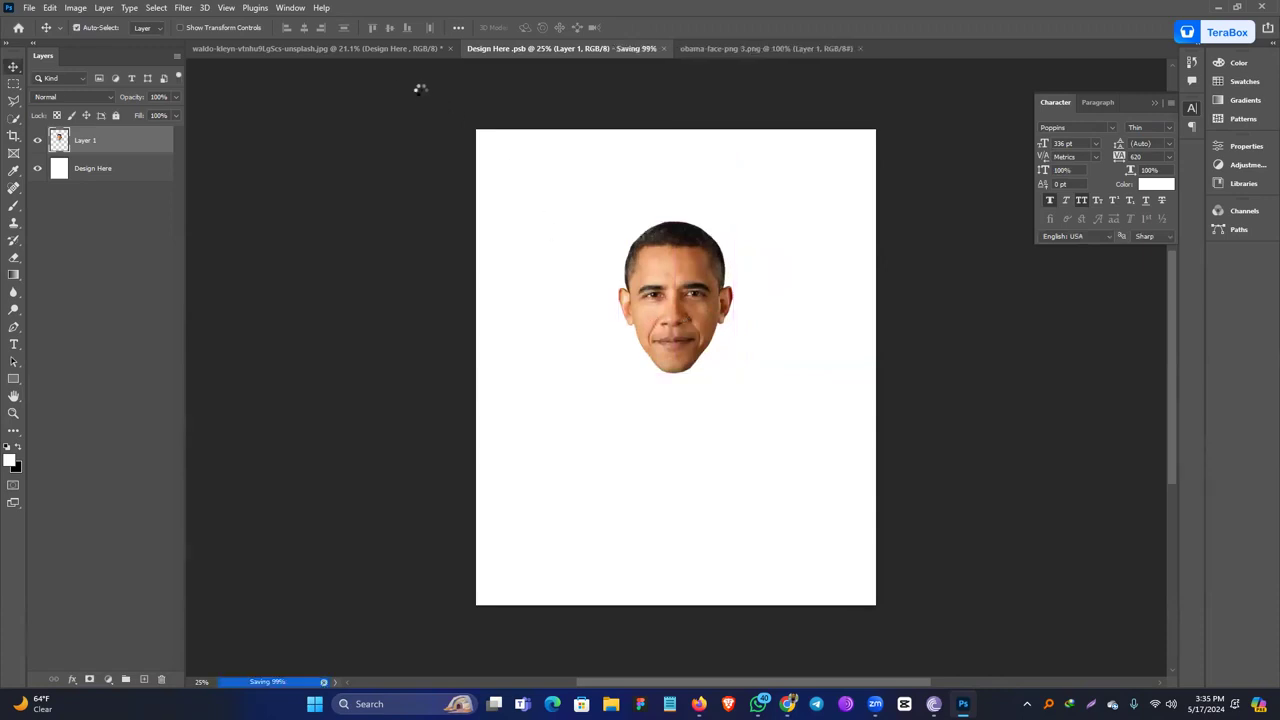
click(395, 62)
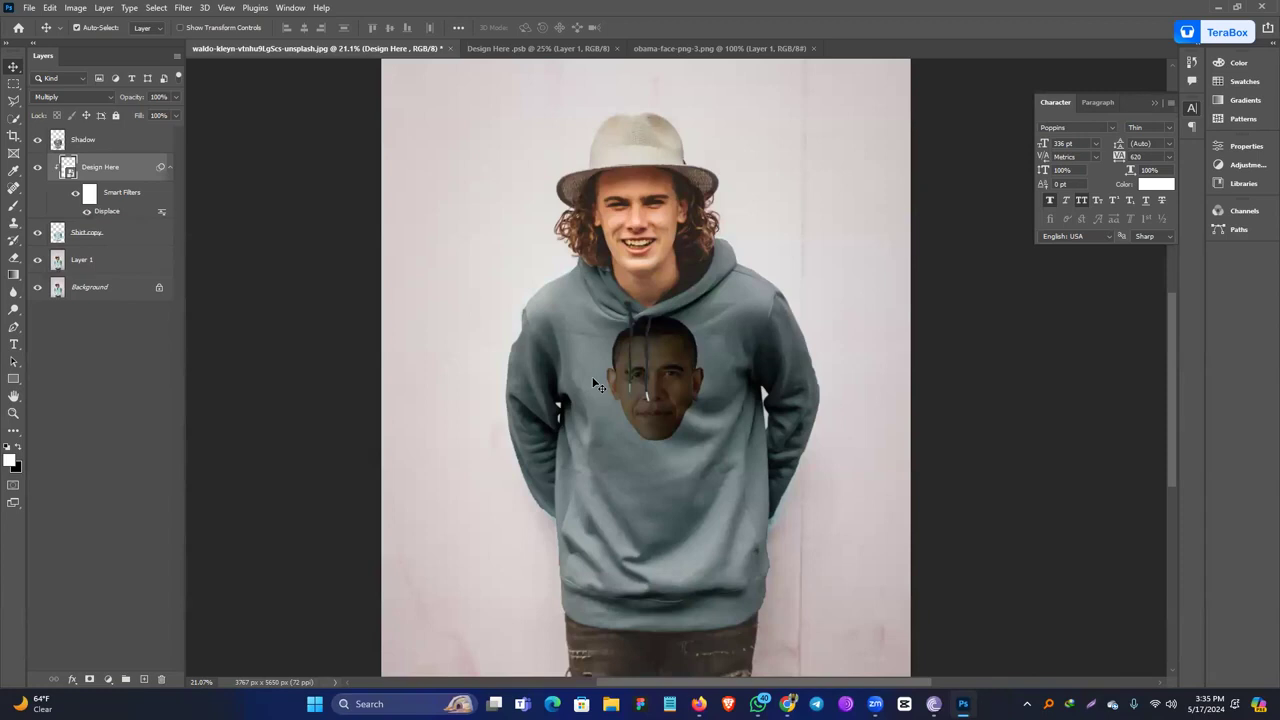
Hide the mockup's Shadow layer, then hide the face layer in Design Here.psb and save that file.
click(38, 140)
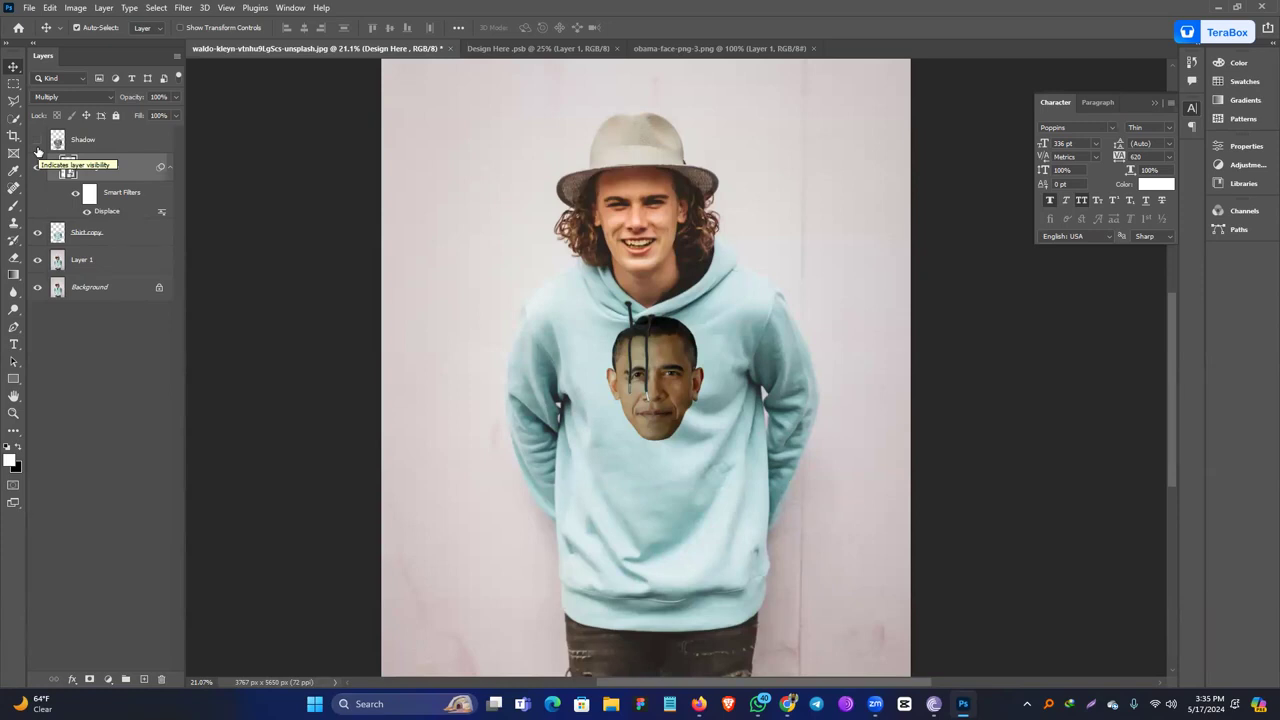
click(490, 50)
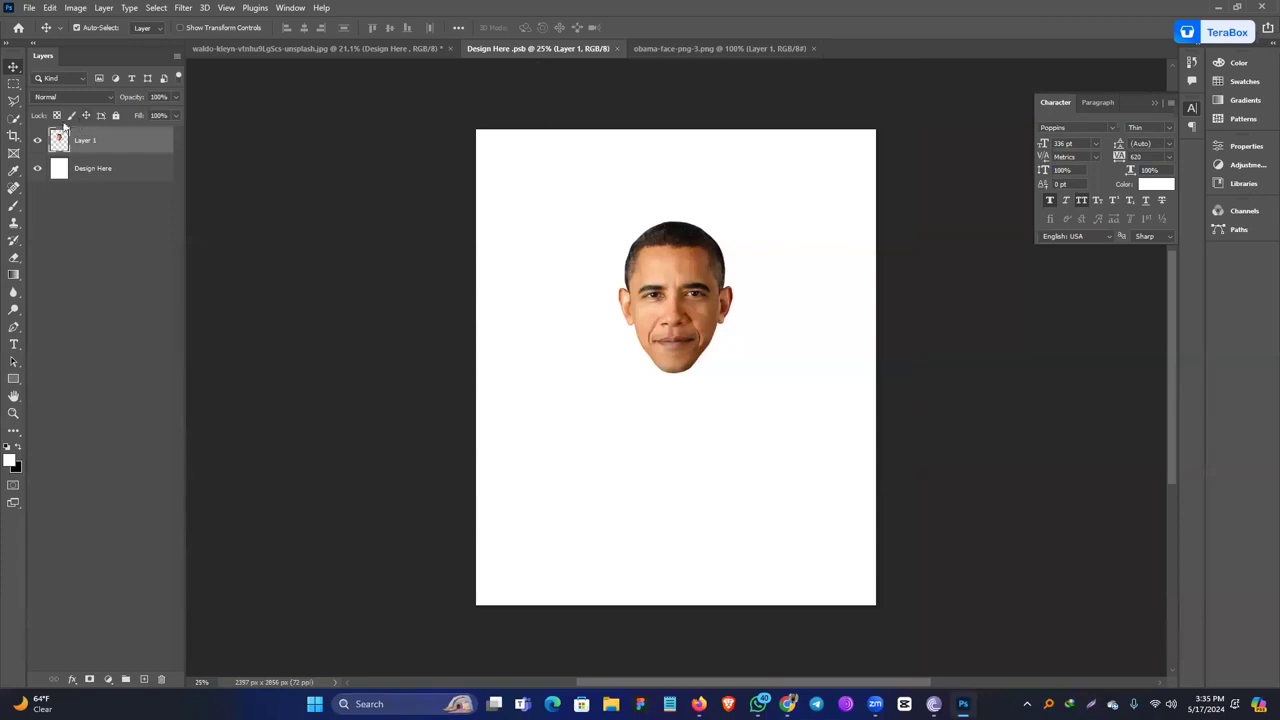
click(37, 140)
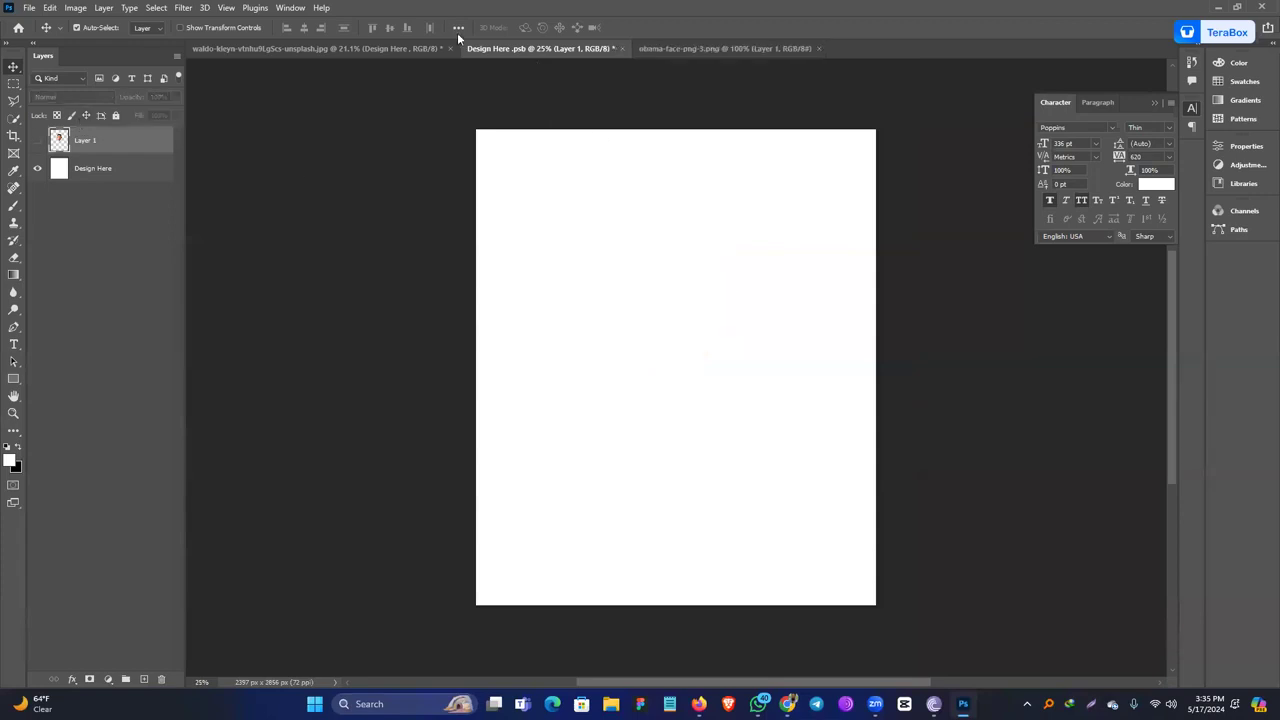
click(284, 50)
click(540, 48)
key(ctrl+s)
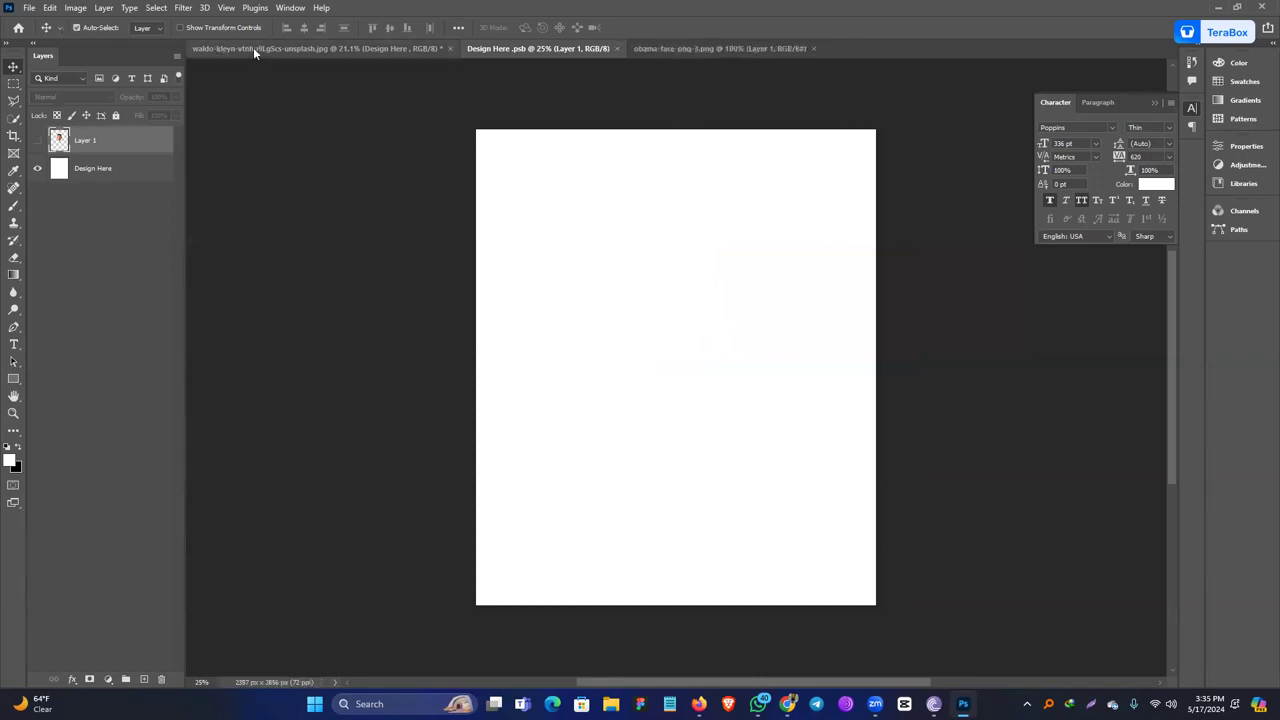
click(253, 47)
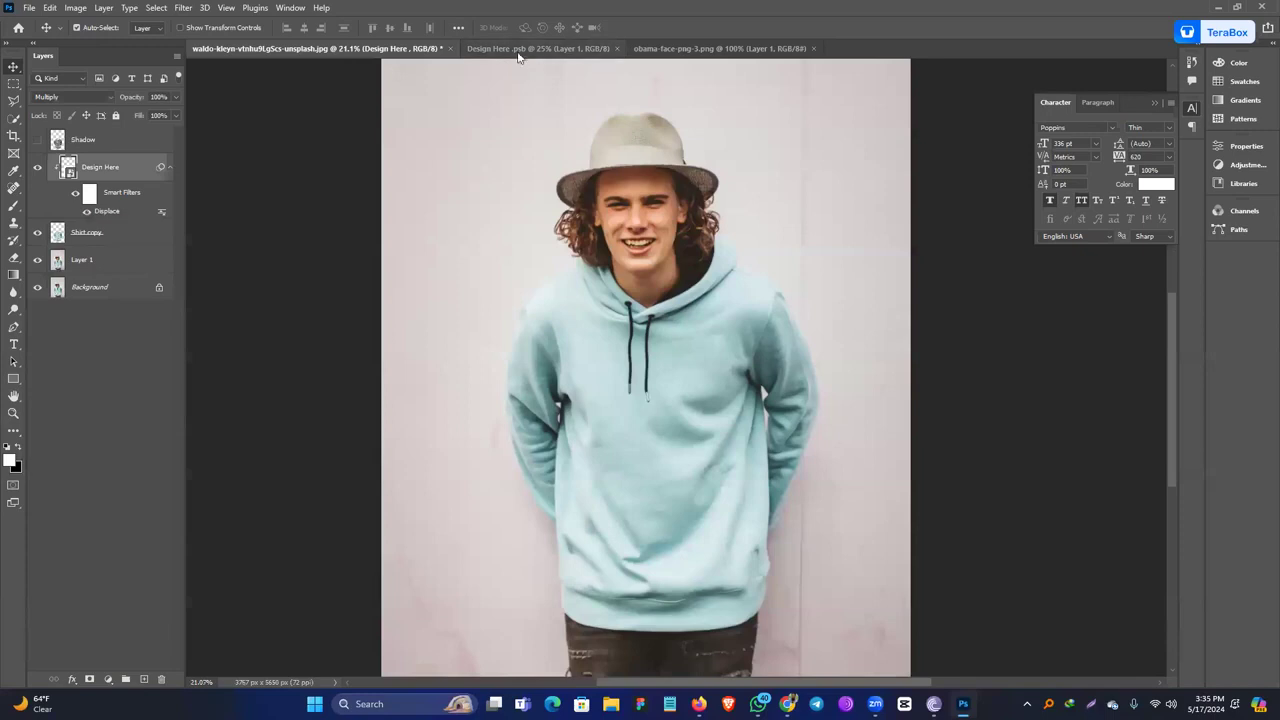
Add a Pattern Overlay to the hidden face layer in Design Here.psb using the green foliage pattern from the Trees set.
click(515, 48)
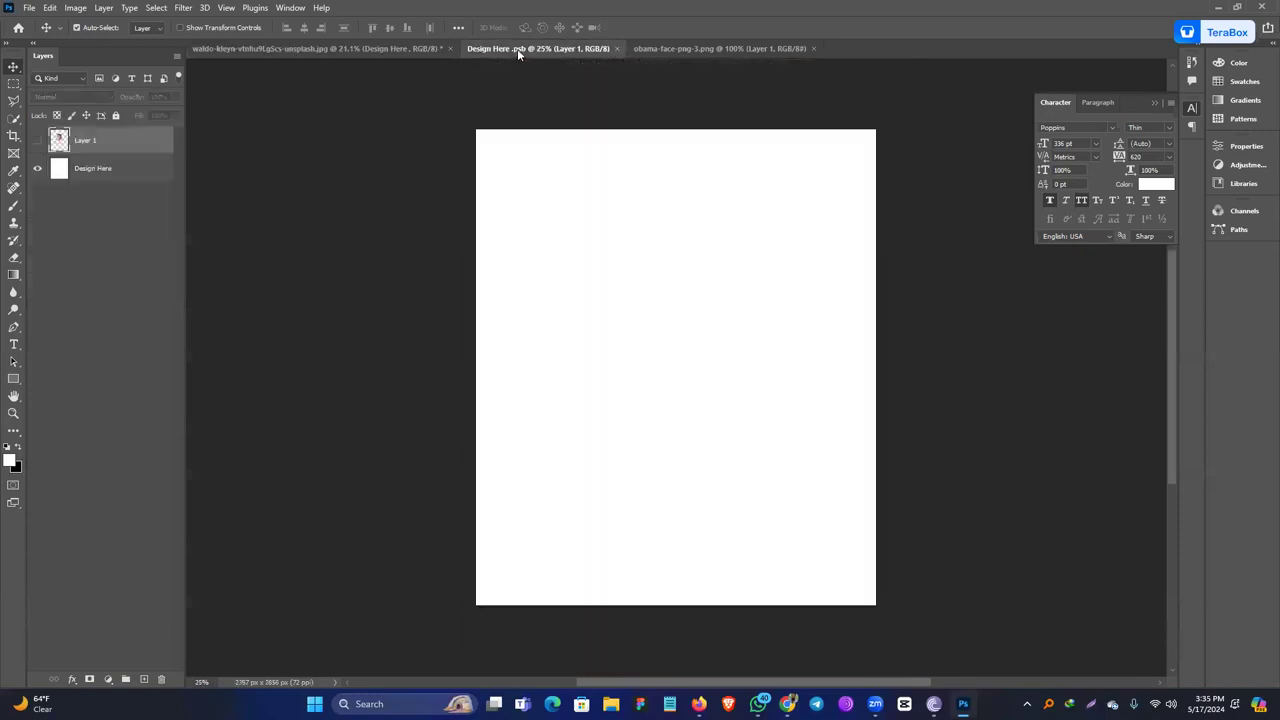
click(107, 680)
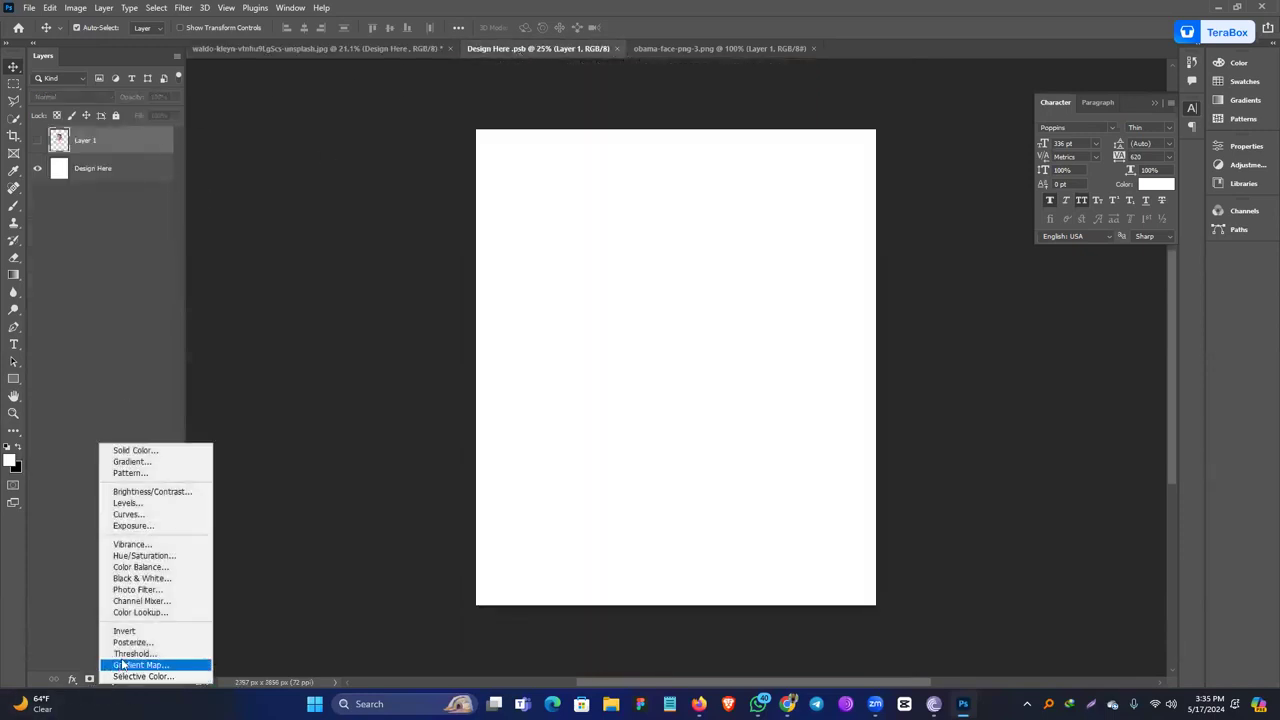
click(74, 681)
click(74, 681)
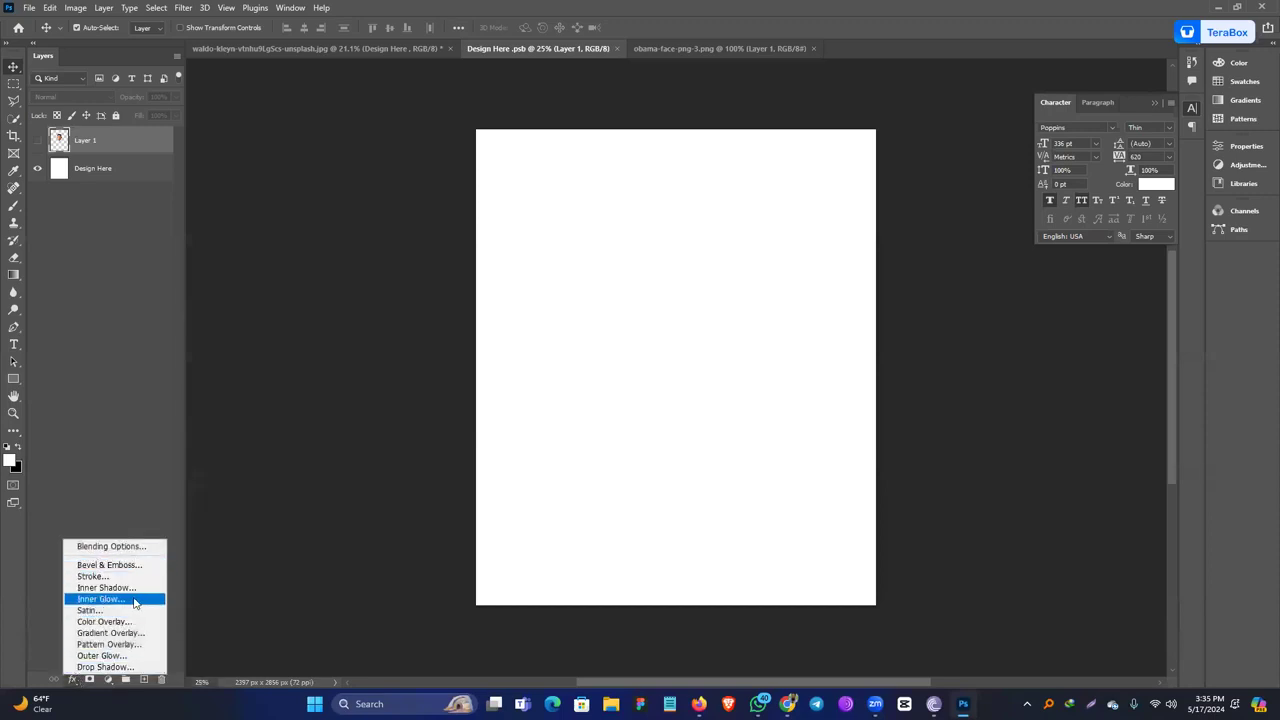
click(126, 648)
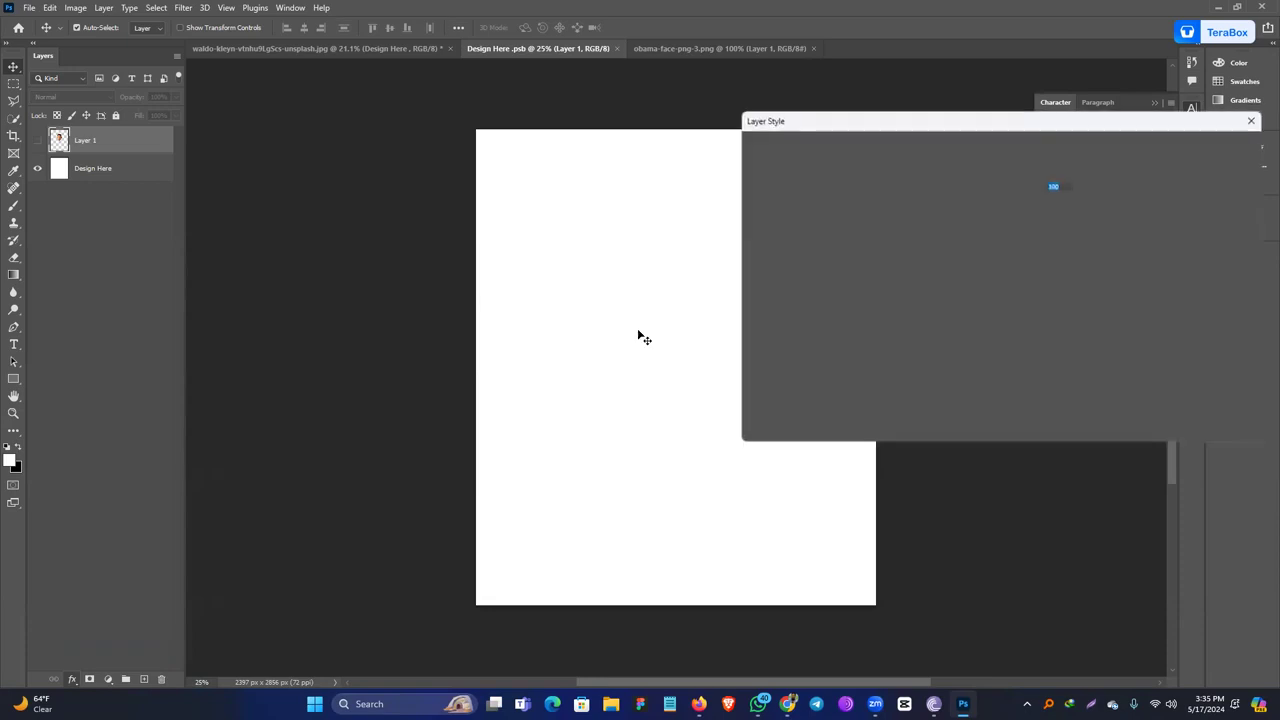
click(1018, 208)
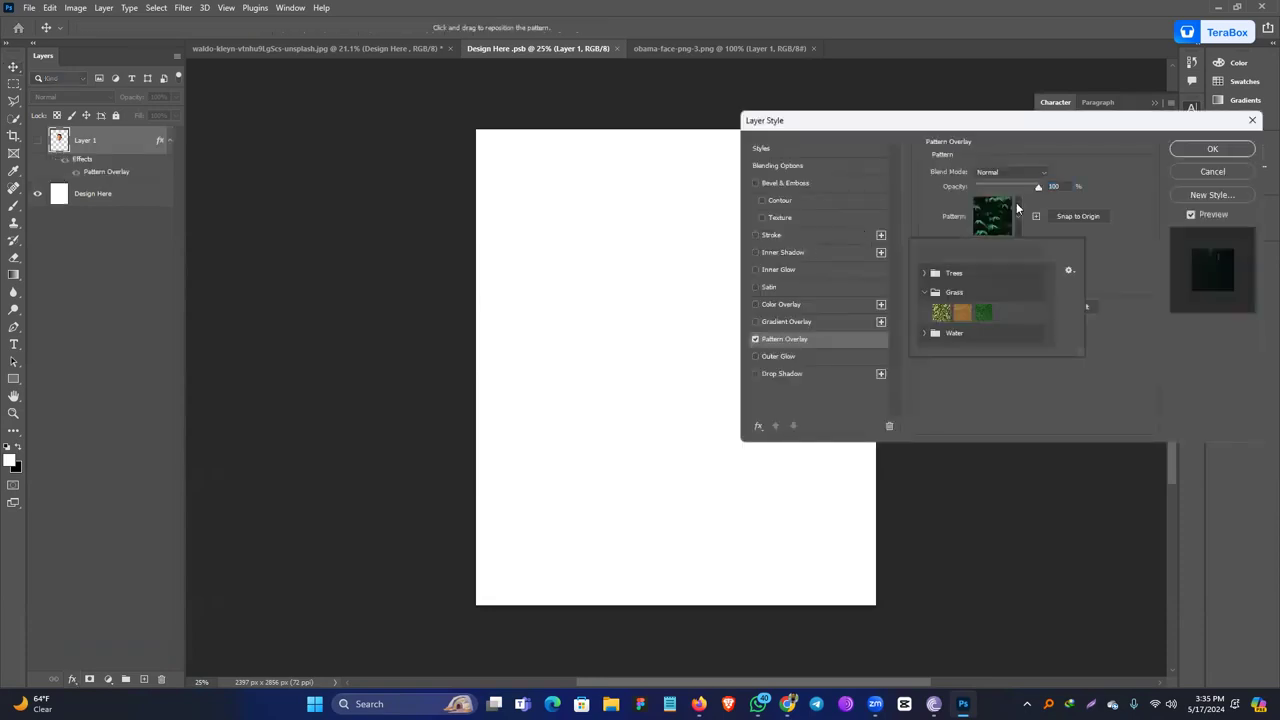
click(926, 273)
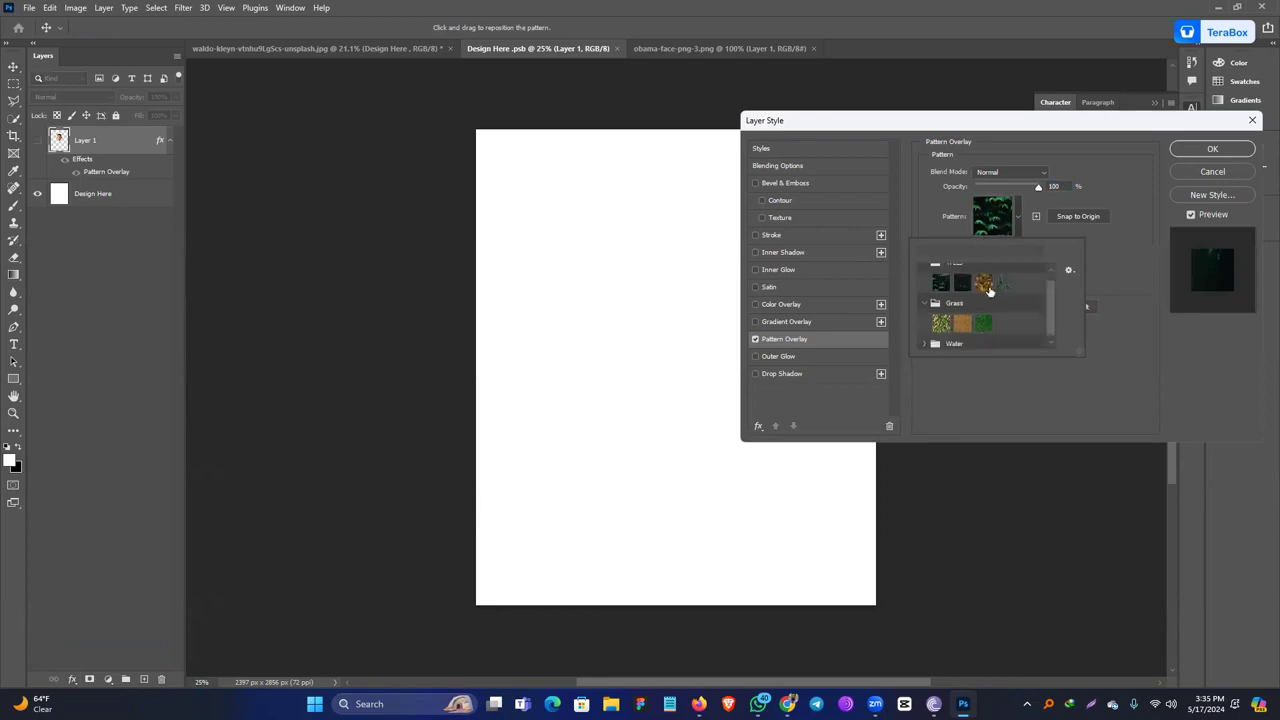
click(1003, 284)
click(1205, 151)
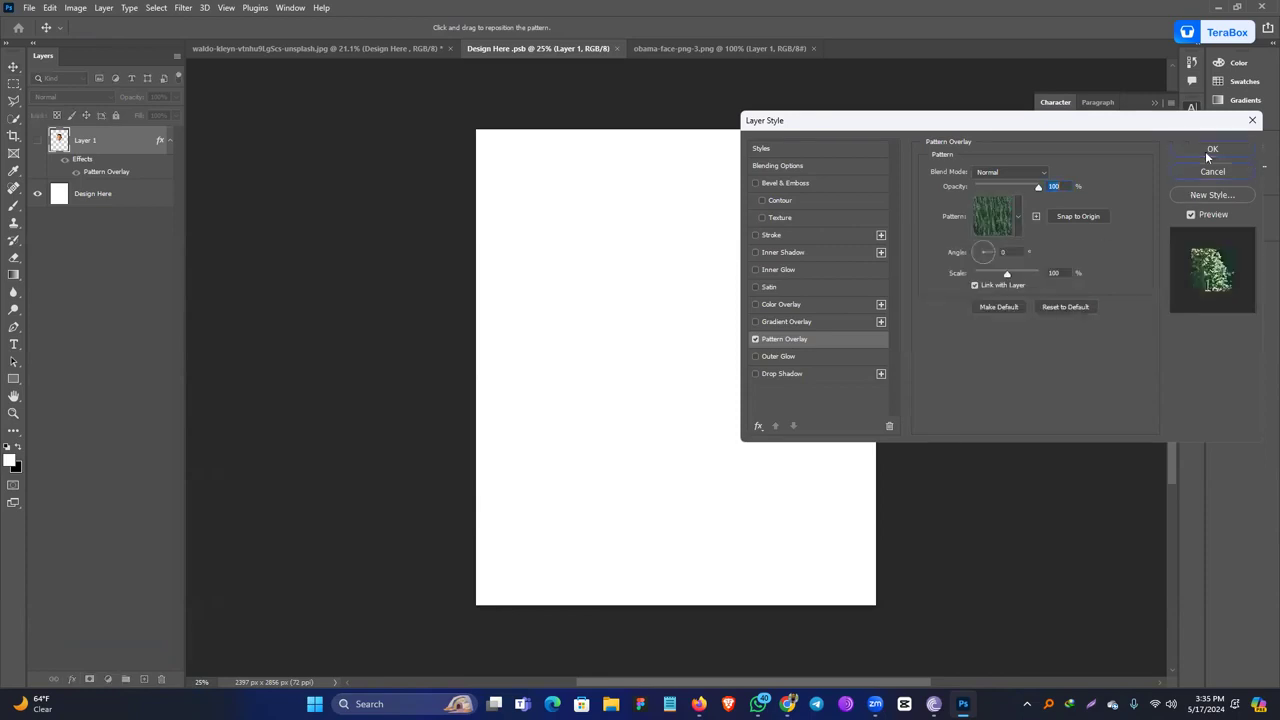
click(1205, 151)
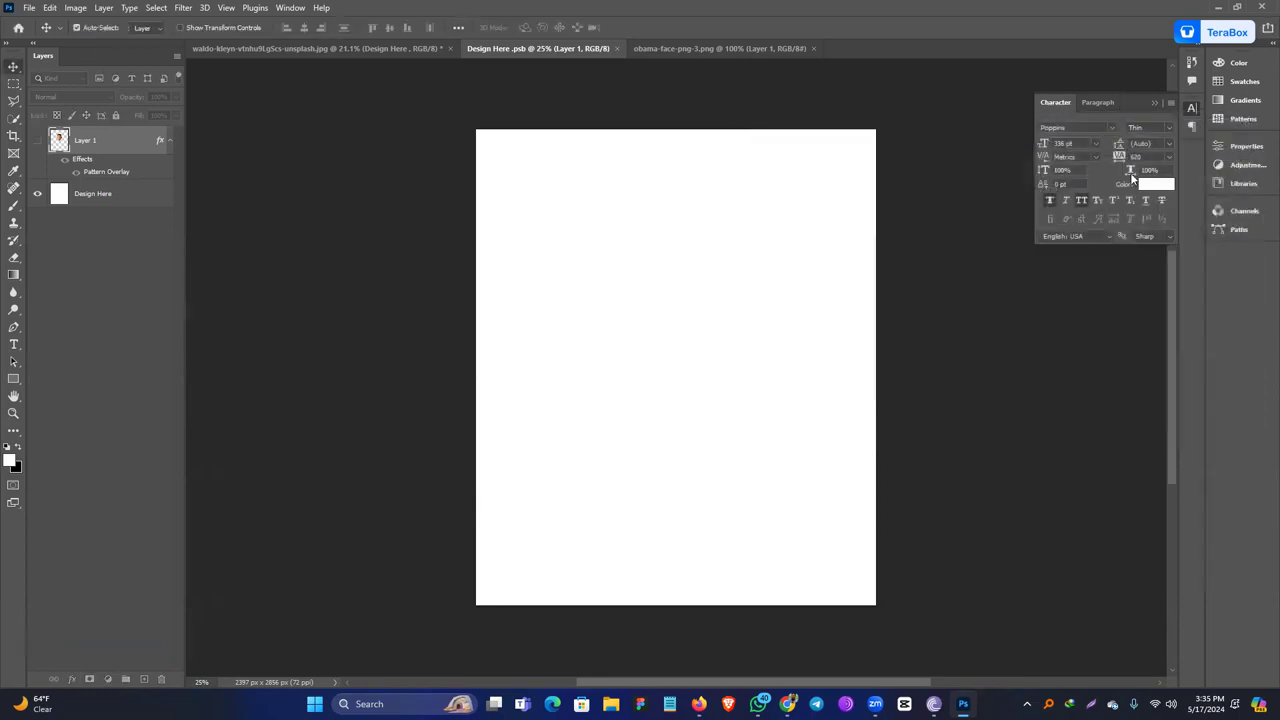
Create a new layer in Design Here.psb with the same Trees Pattern Overlay, save, and return to the hoodie mockup.
click(144, 679)
click(72, 679)
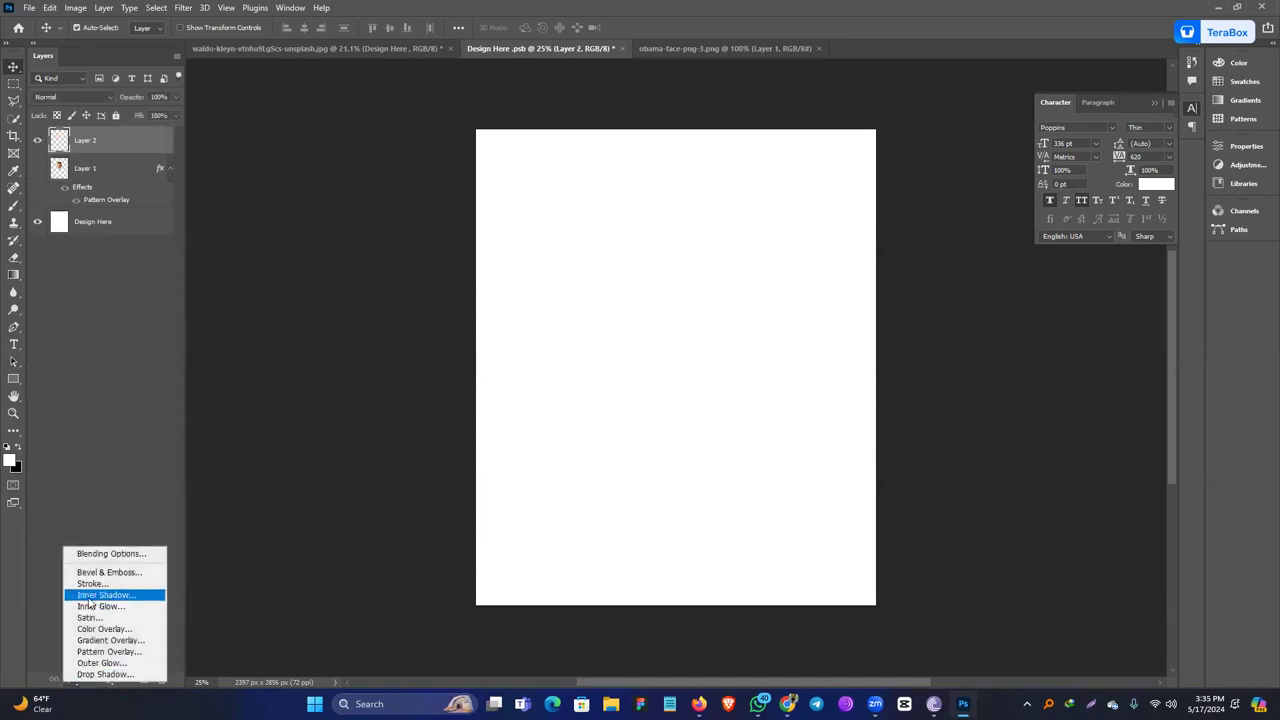
click(100, 651)
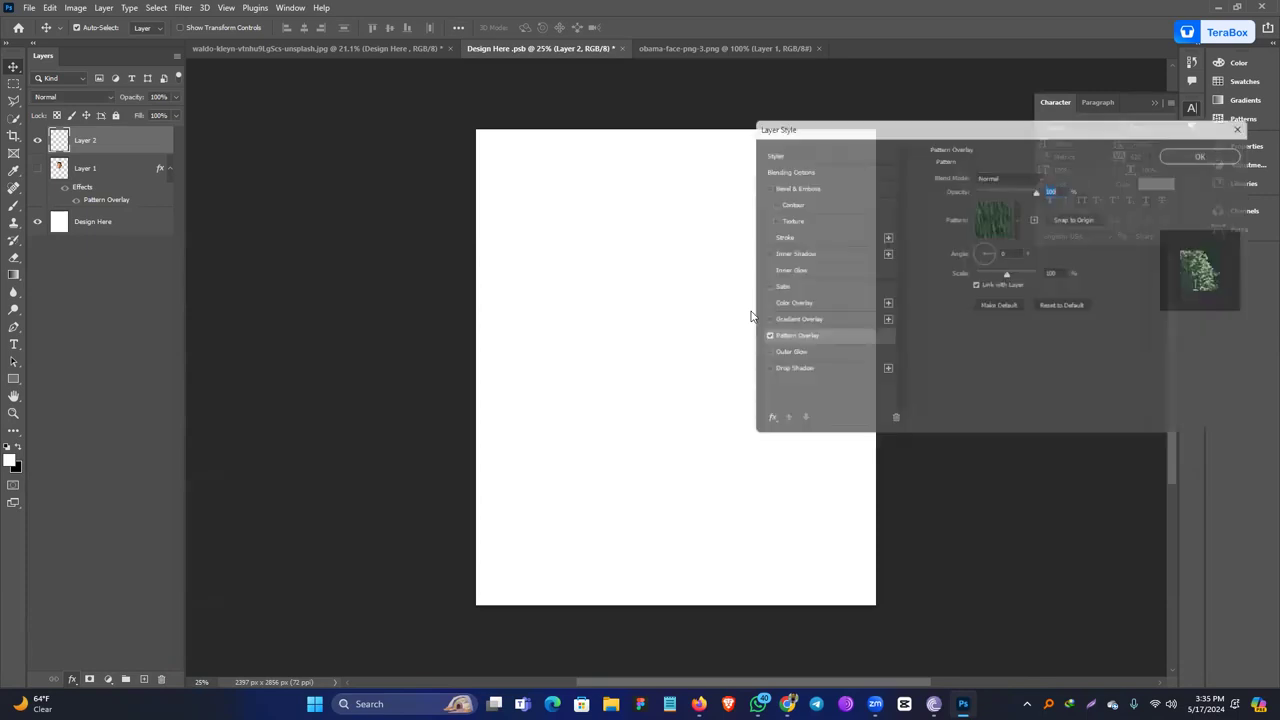
click(1212, 148)
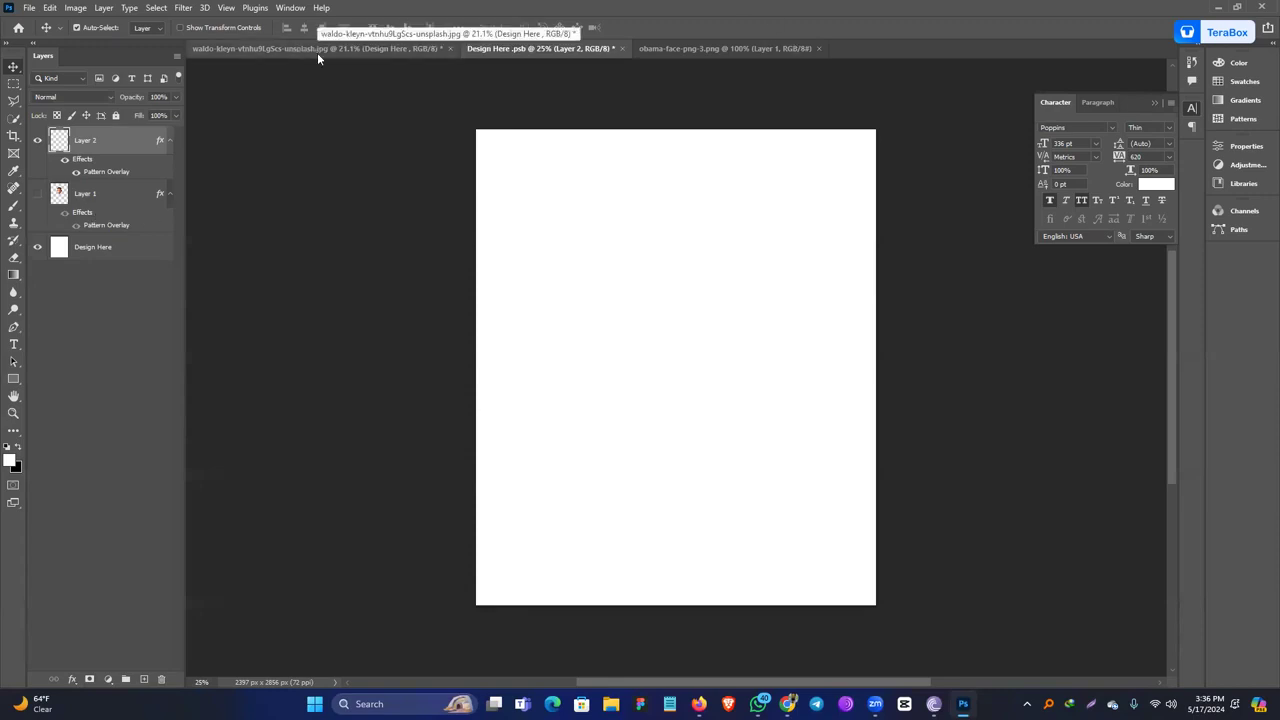
key(ctrl+s)
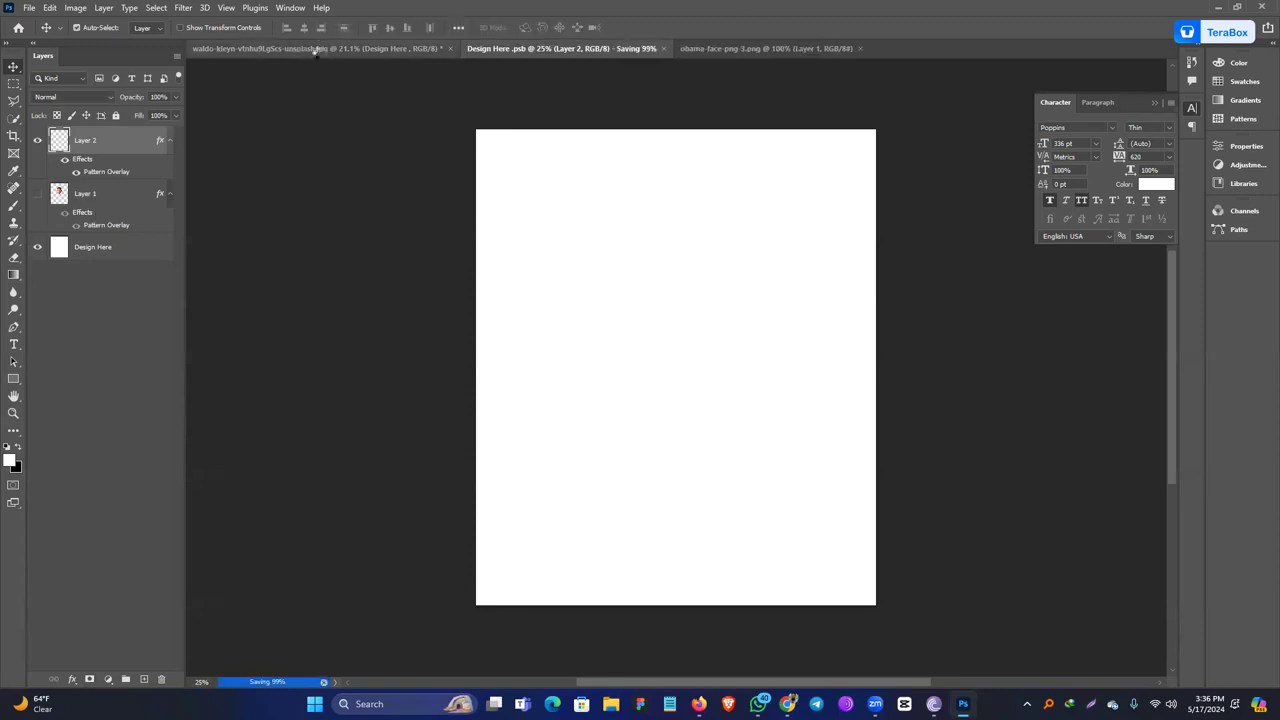
click(320, 50)
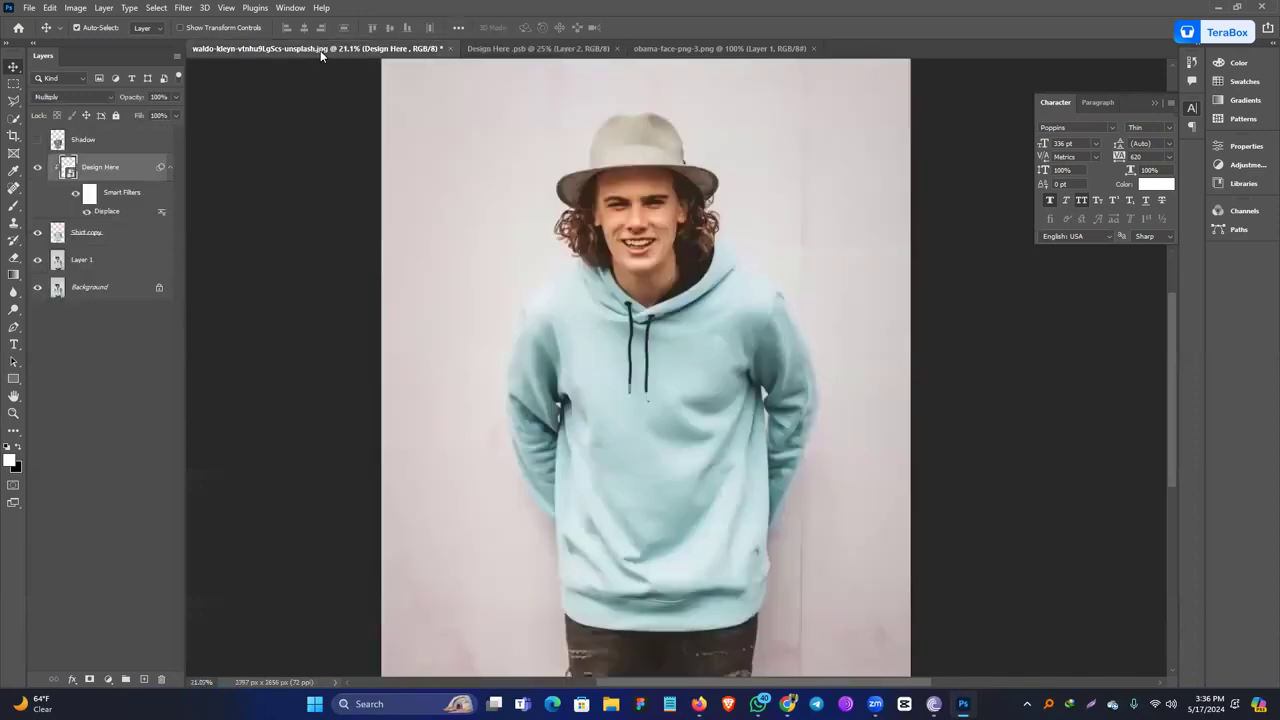
Apply the Trees Pattern Overlay to the mockup's Design Here layer with Multiply blend mode and 26% opacity.
click(72, 679)
click(115, 643)
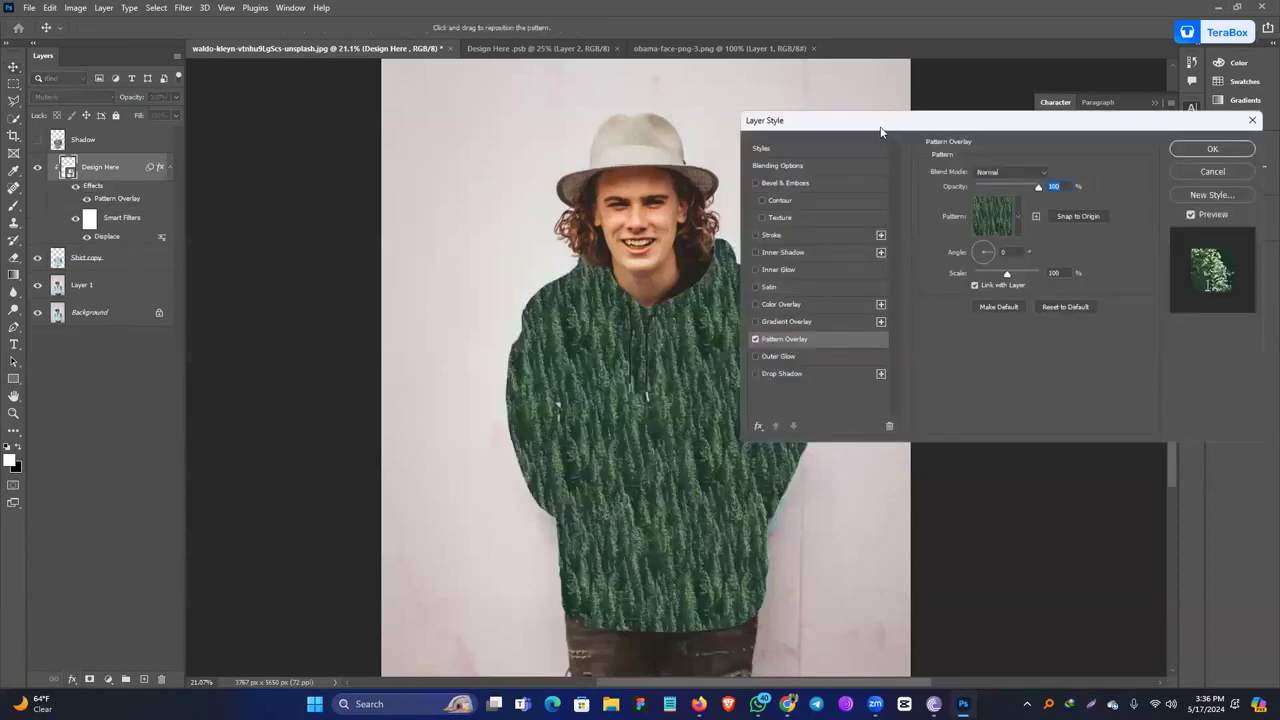
drag(897, 127, 1037, 134)
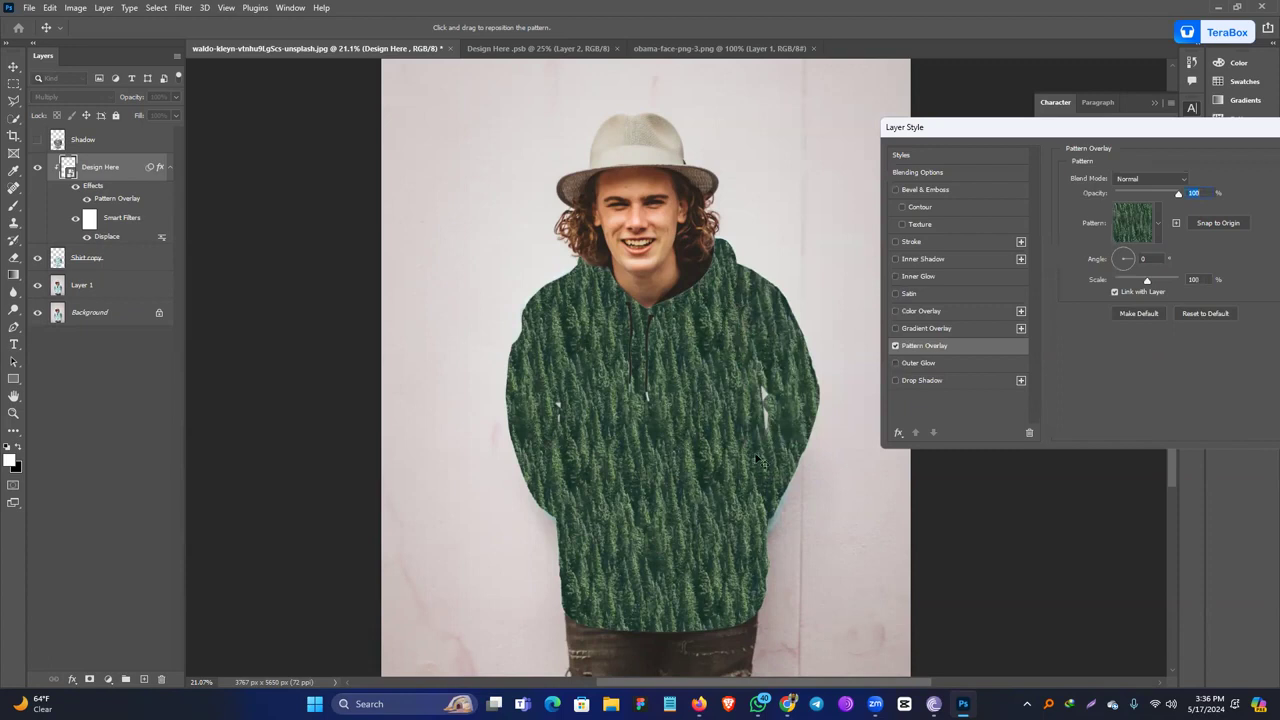
click(1153, 179)
click(1128, 222)
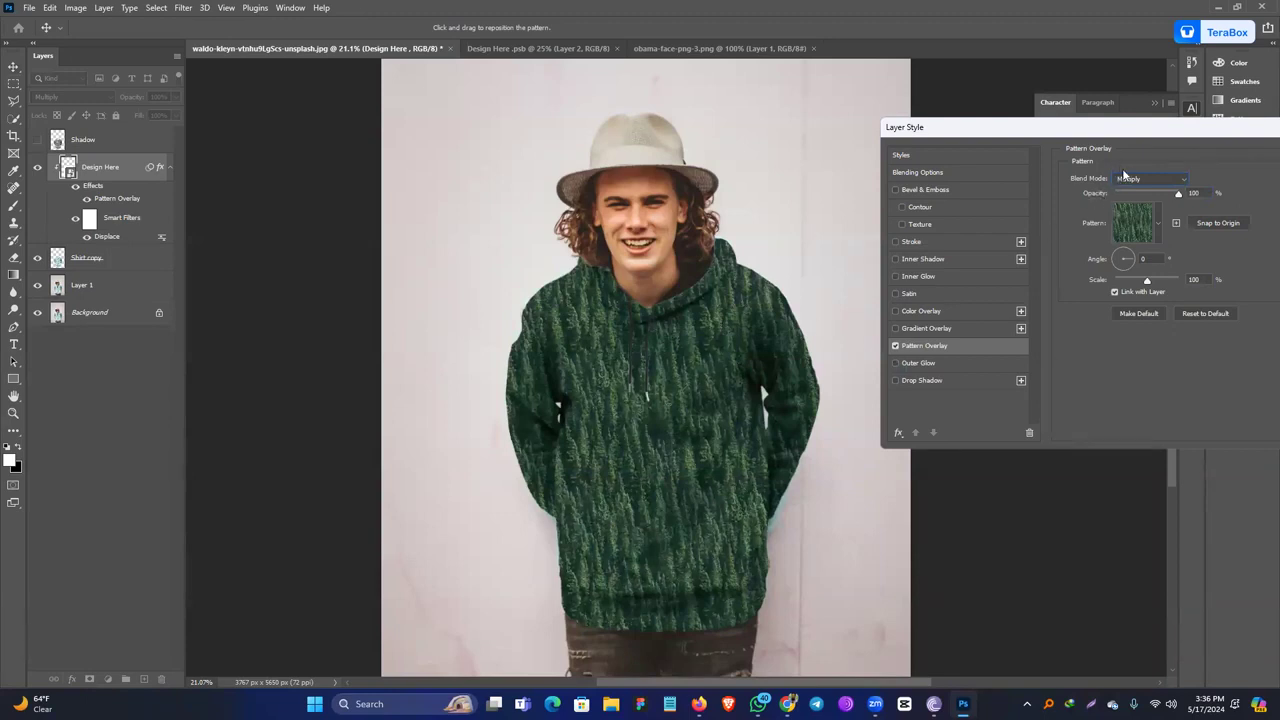
drag(1178, 197, 1132, 201)
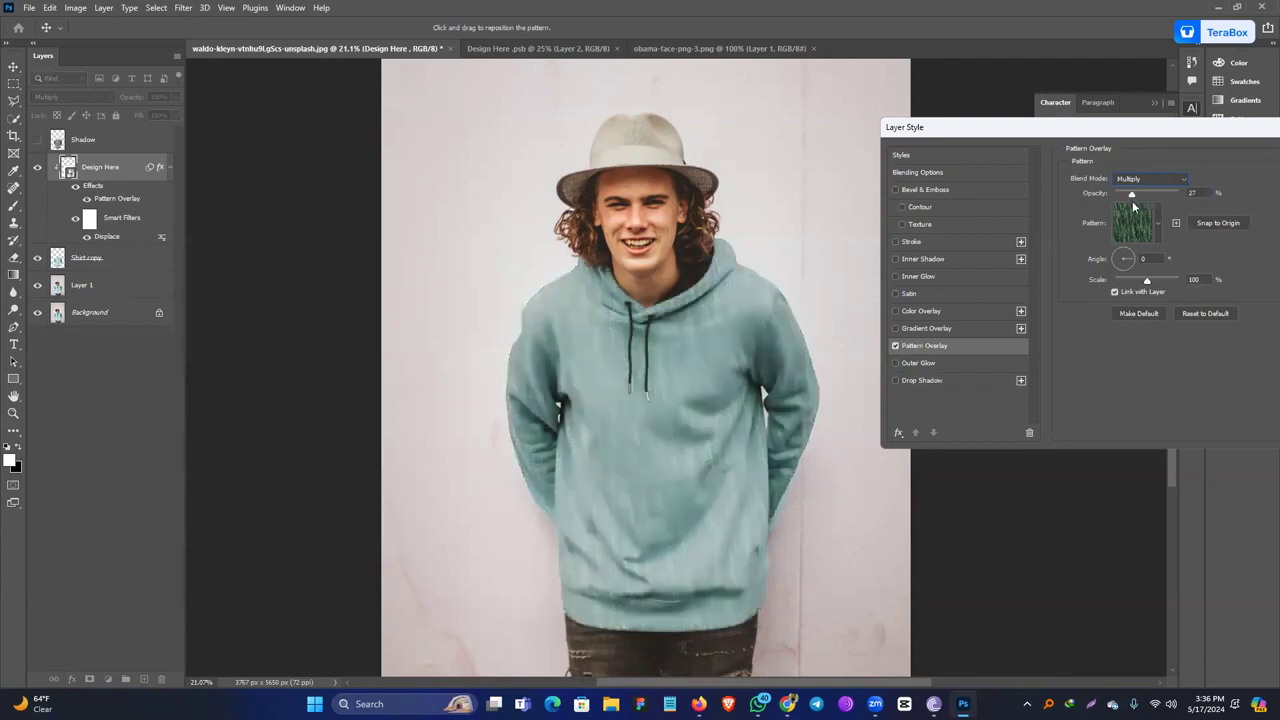
drag(1174, 128, 863, 130)
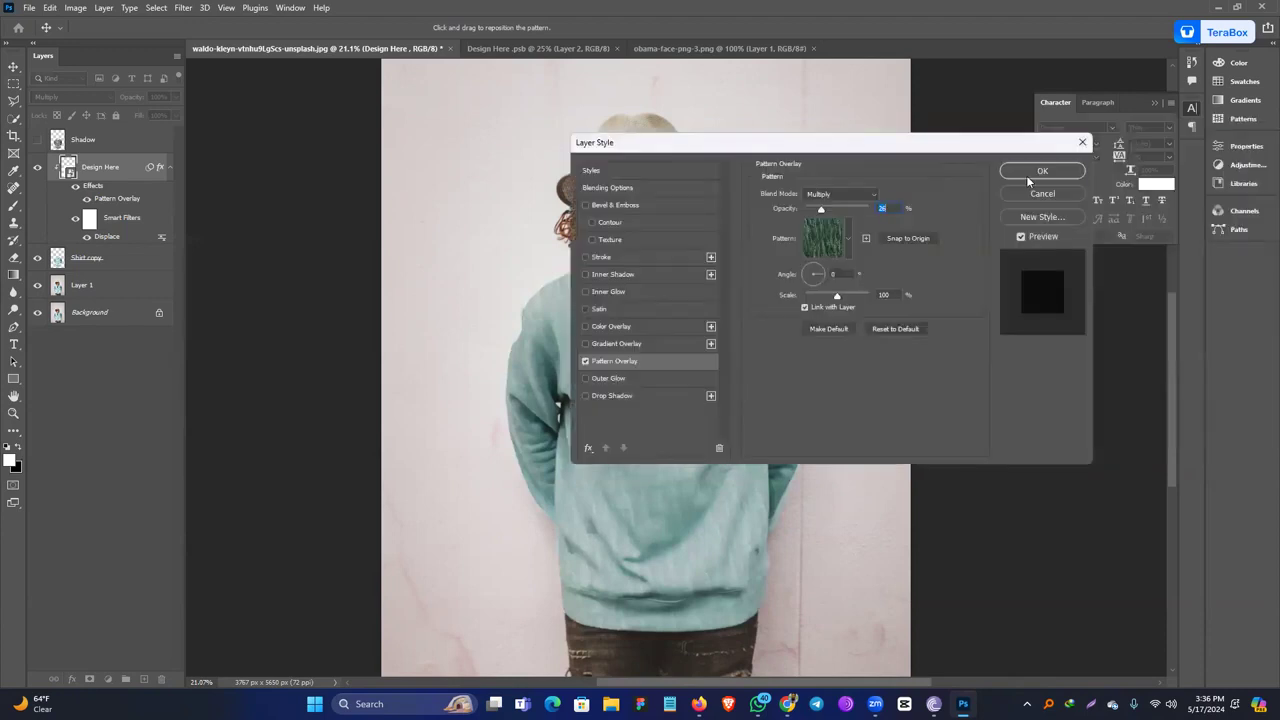
click(1030, 173)
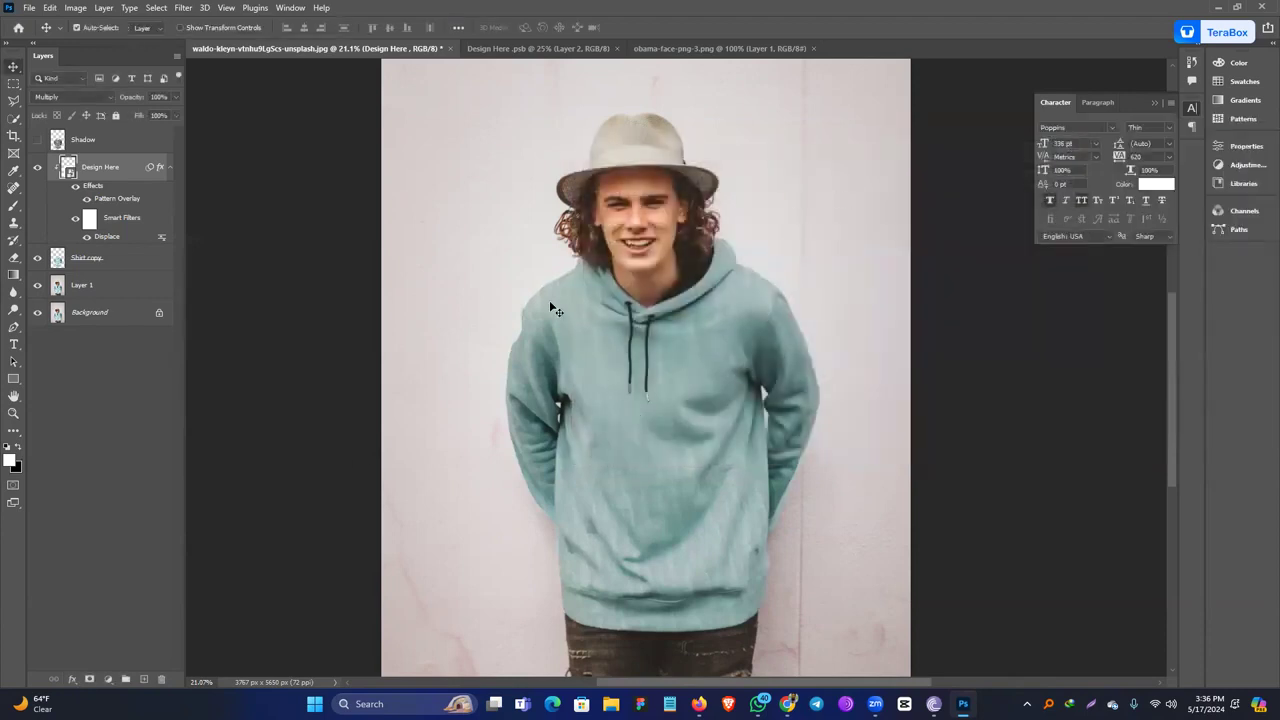
Show the Shadow layer again and lower its opacity to 32%.
scroll(640, 400, down, 2)
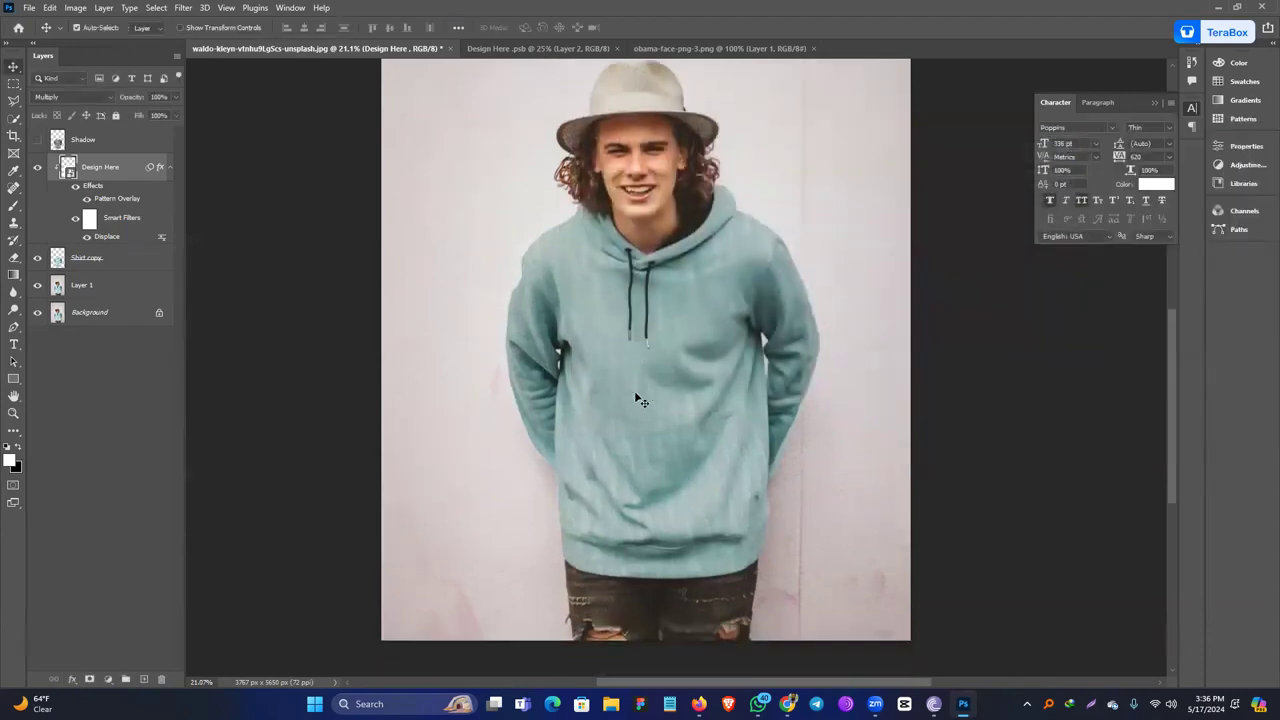
scroll(617, 388, up, 2)
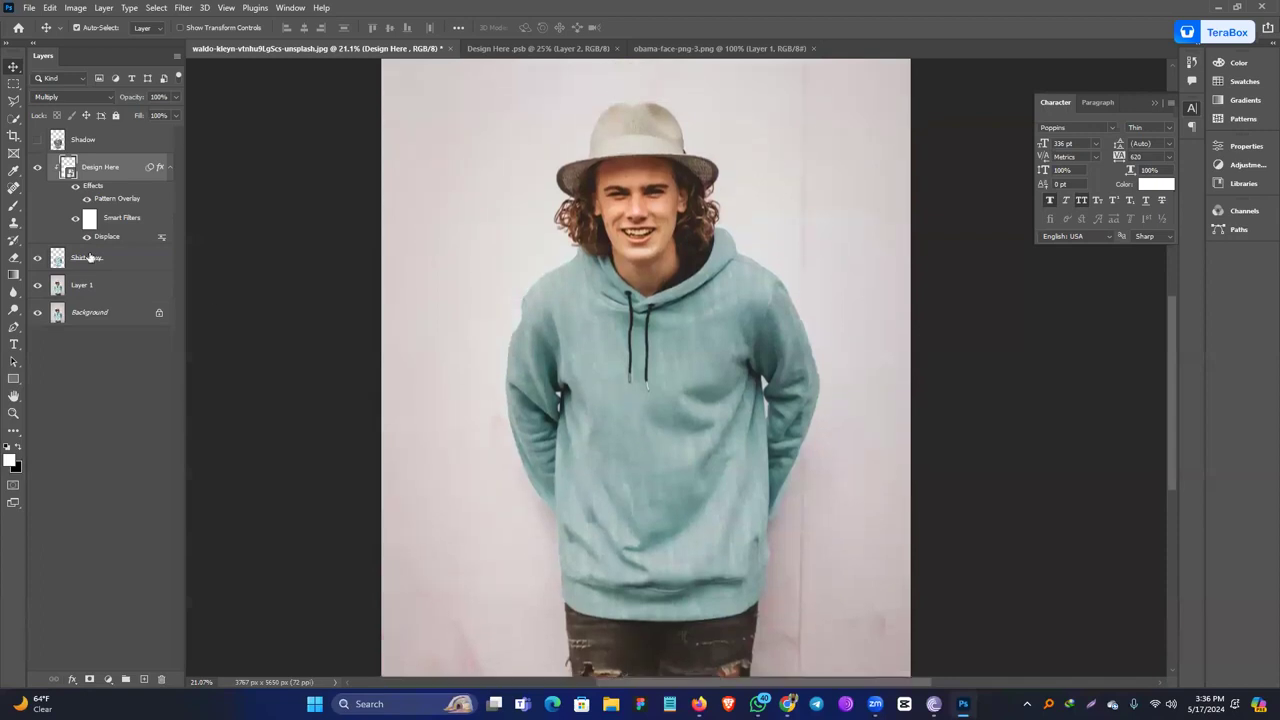
click(37, 140)
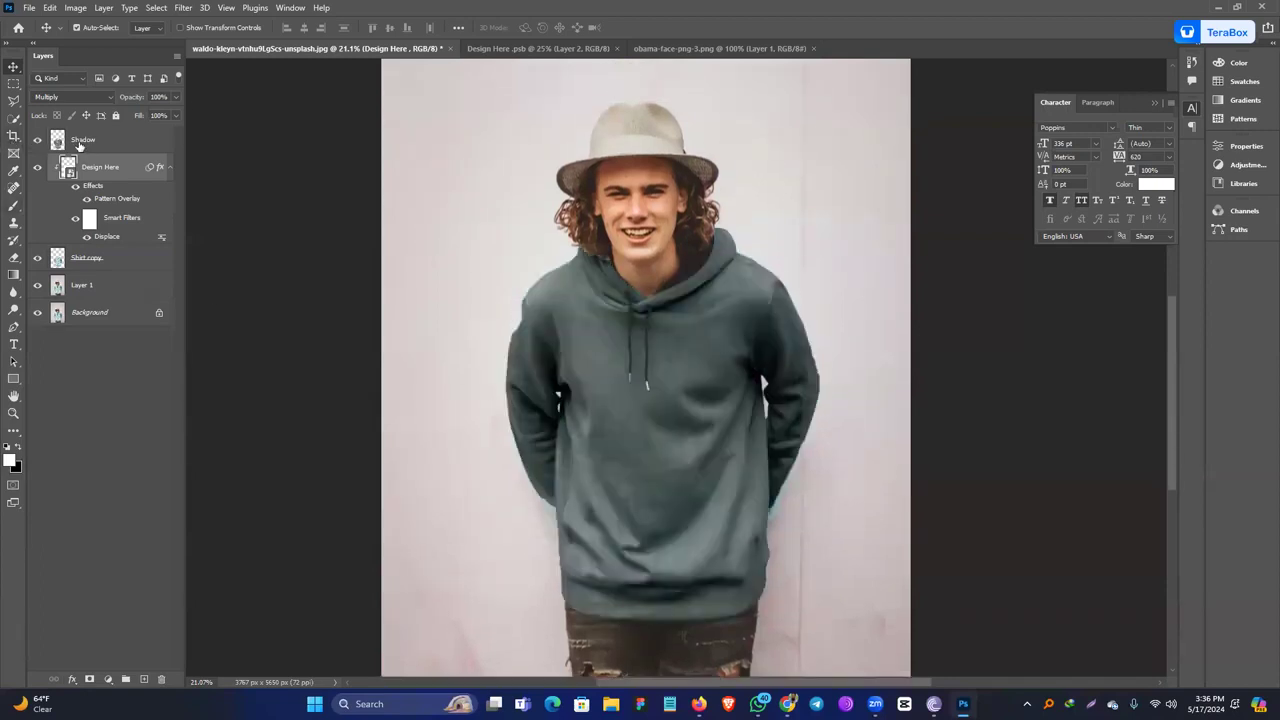
click(79, 146)
mouse_move(137, 97)
mouse_down()
mouse_move(110, 102)
mouse_move(129, 97)
mouse_up()
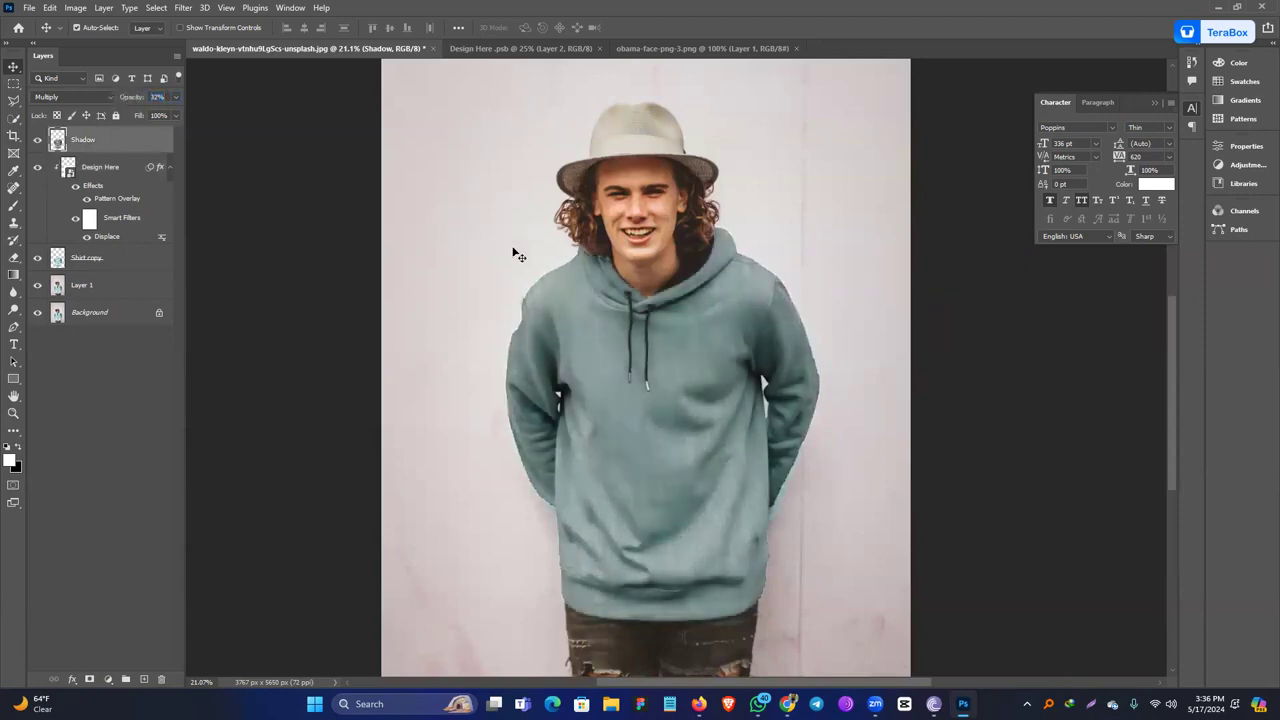
Unlock the mockup's Background layer so it becomes a regular layer.
click(817, 425)
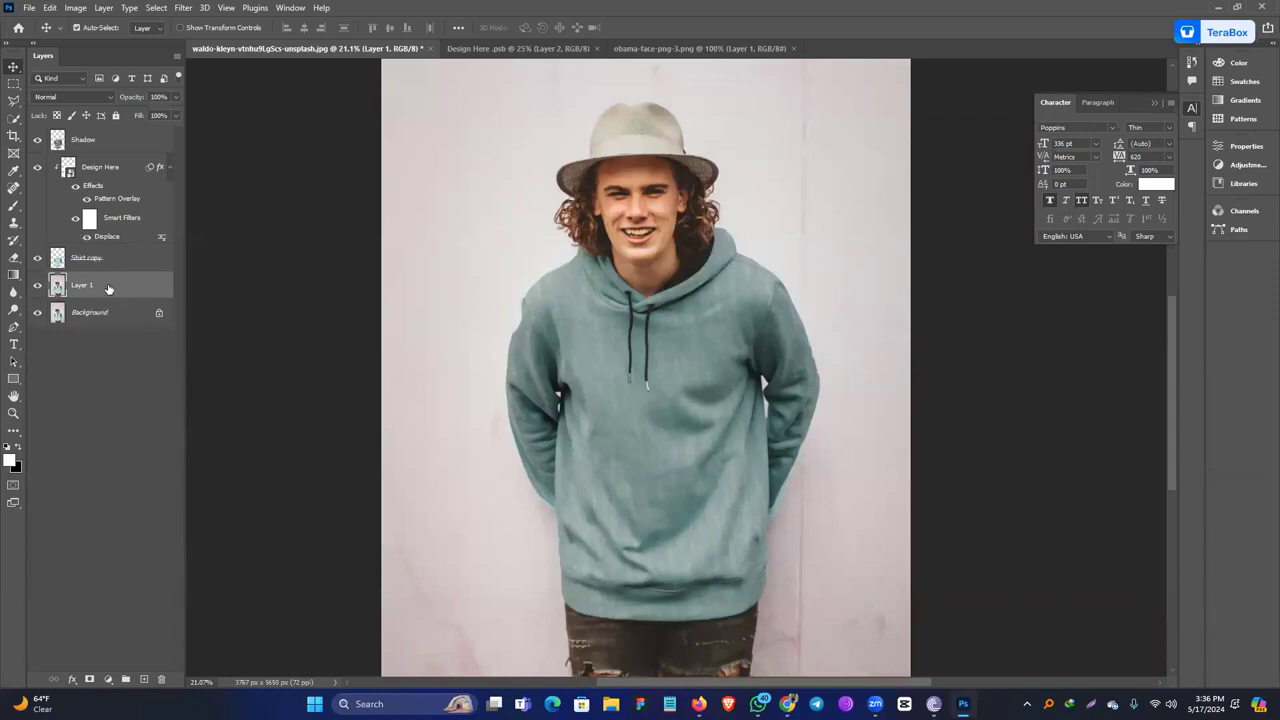
shift+click(107, 322)
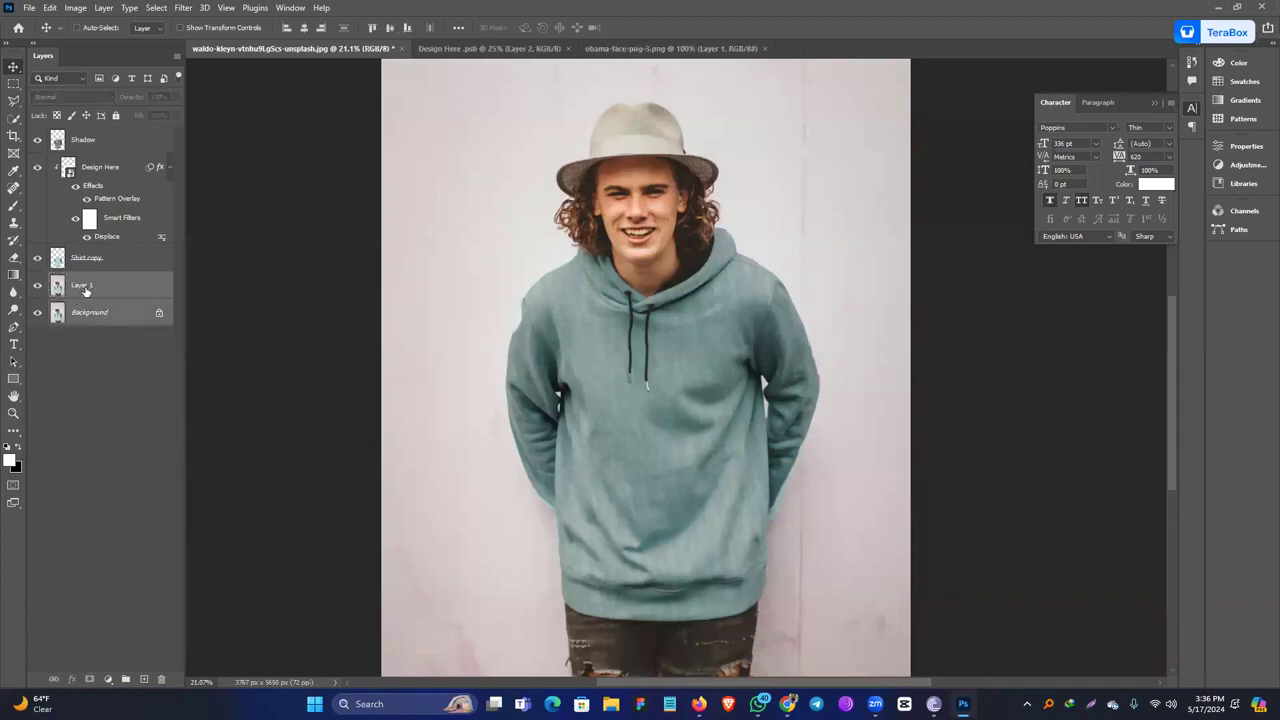
click(157, 315)
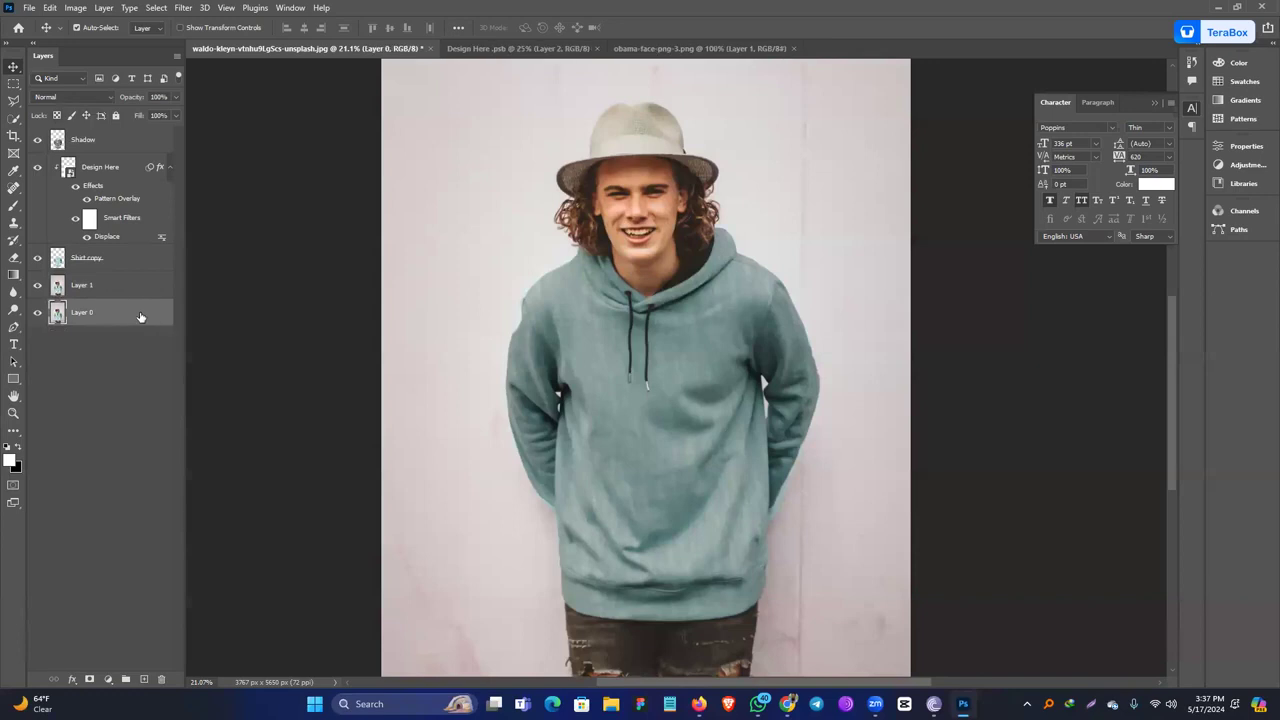
Group Layer 1 and Layer 0 of the mockup into a group named Background.
key(ctrl+g)
double_click(87, 279)
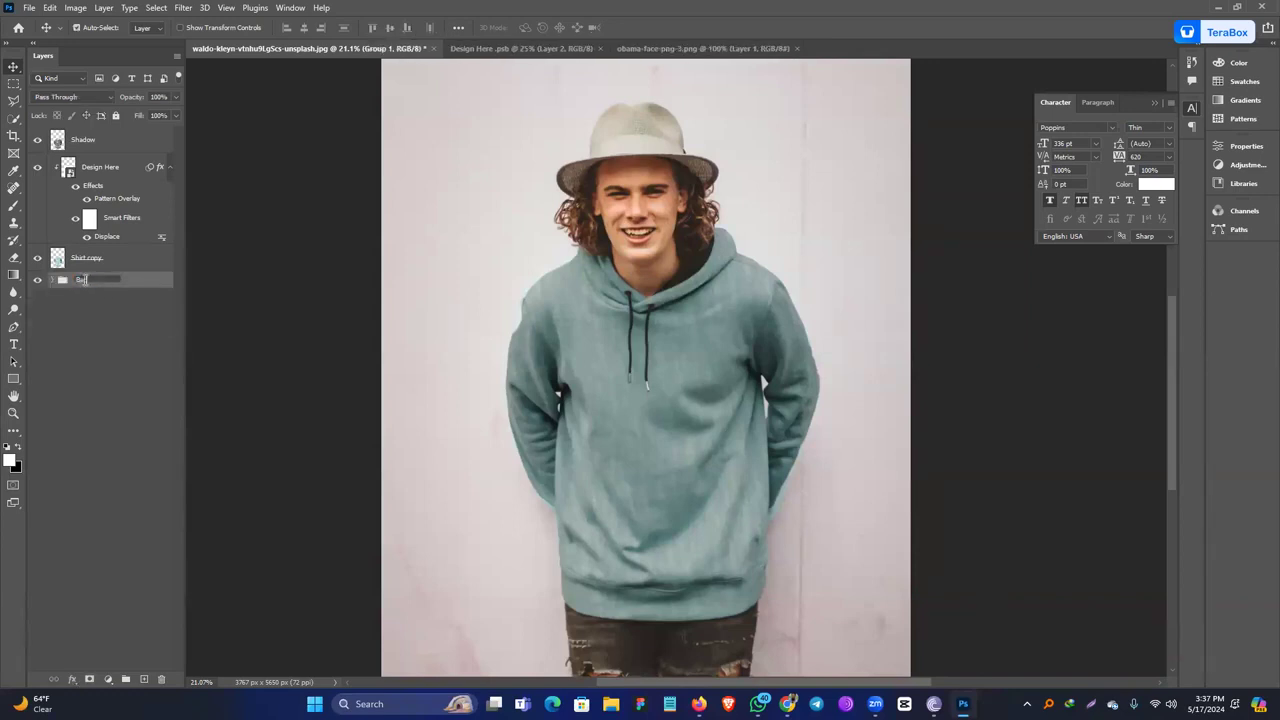
text(Background)
key(Return)
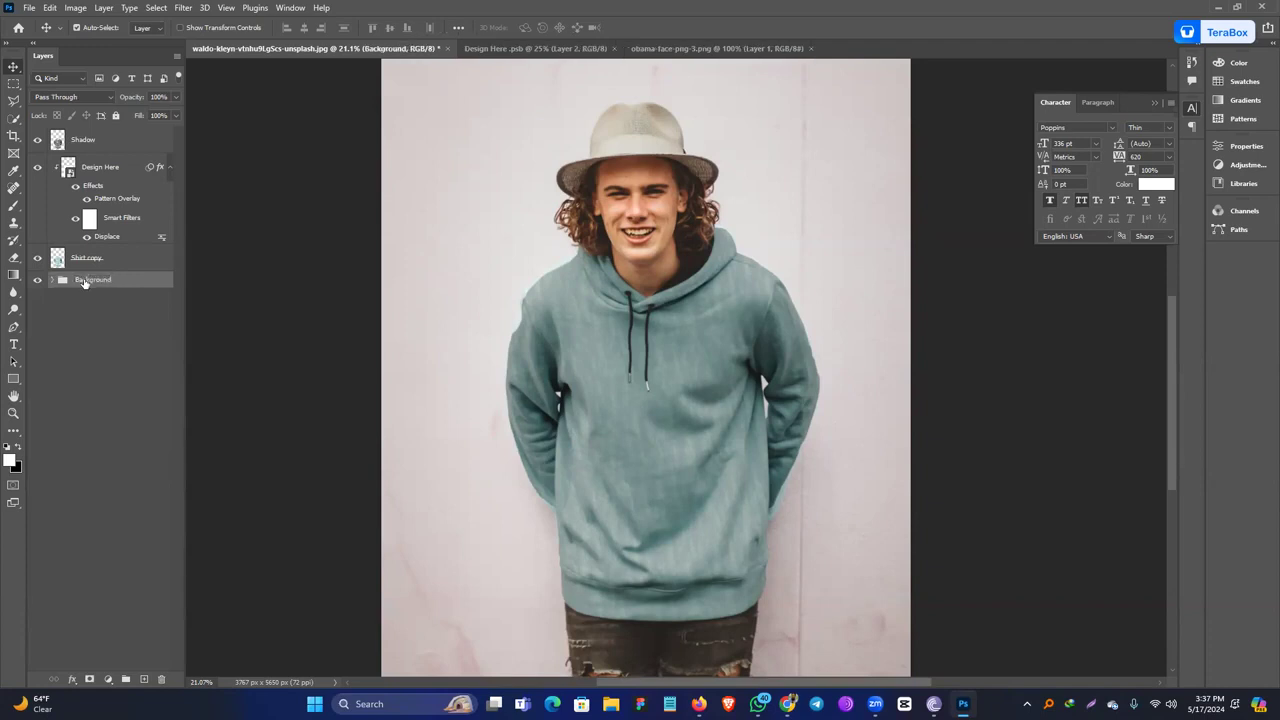
Open the Design Here smart object's contents and delete Layer 2.
click(118, 261)
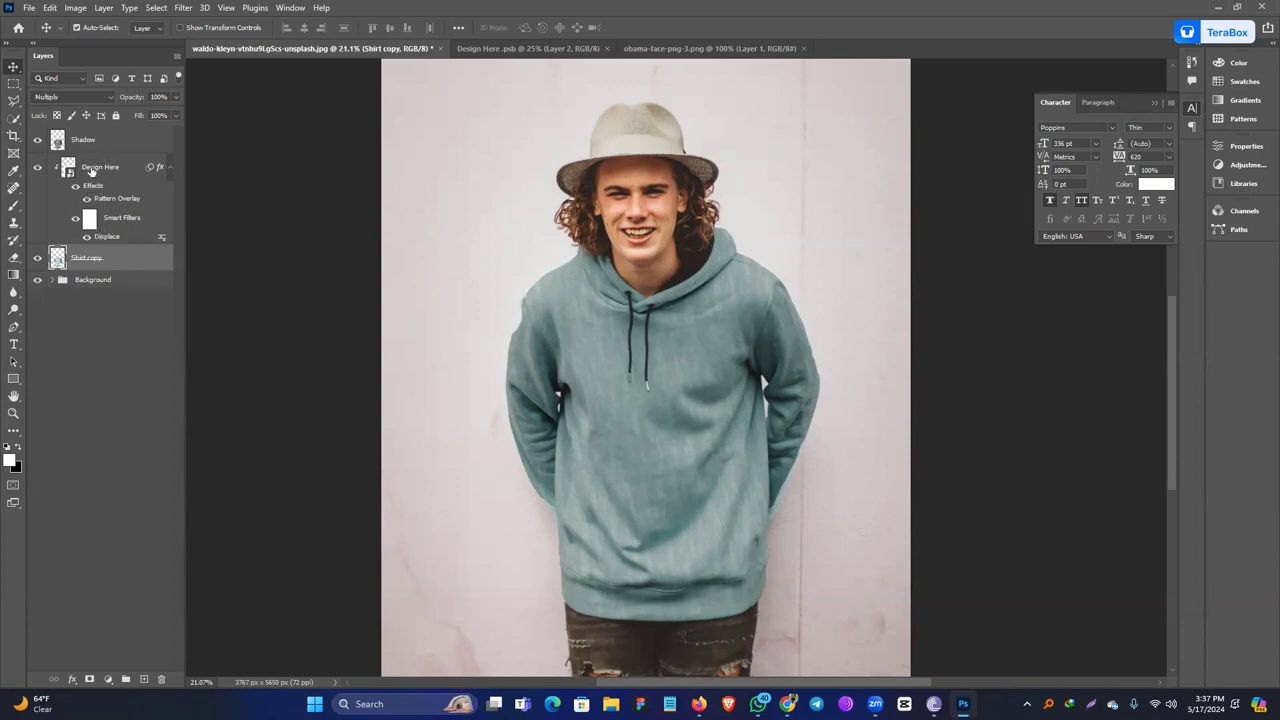
click(92, 173)
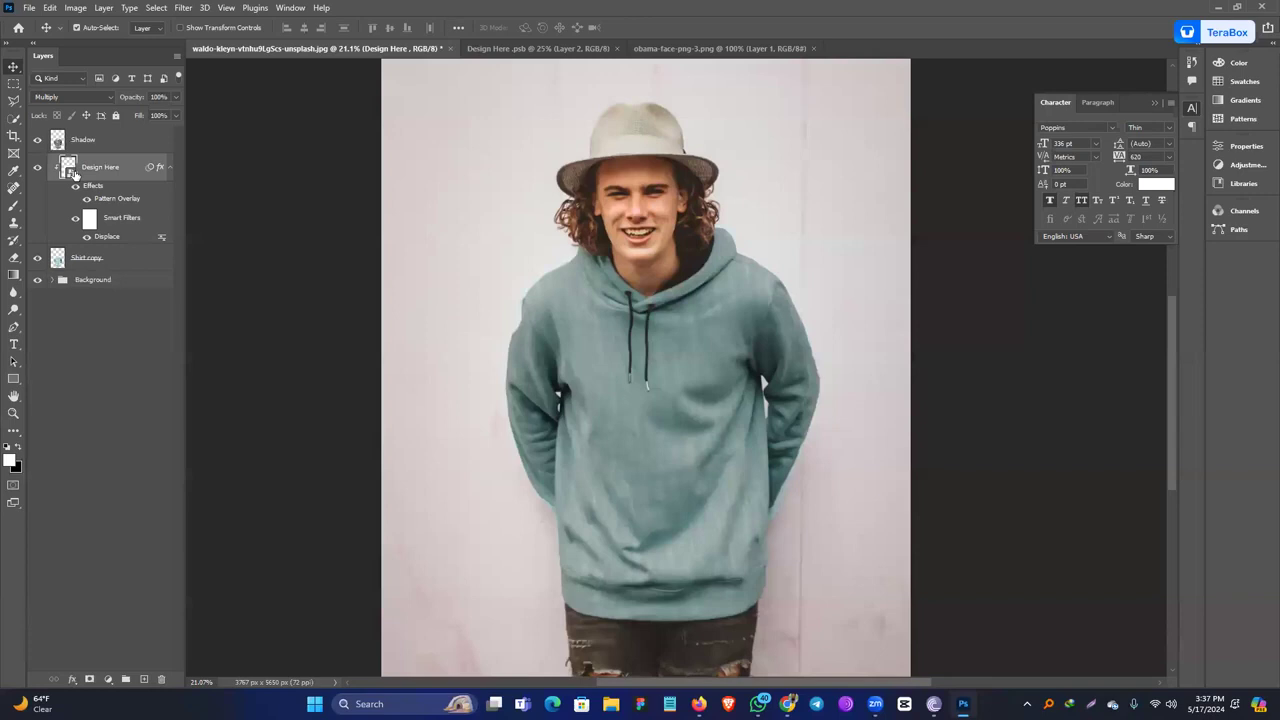
double_click(73, 173)
click(164, 681)
click(566, 262)
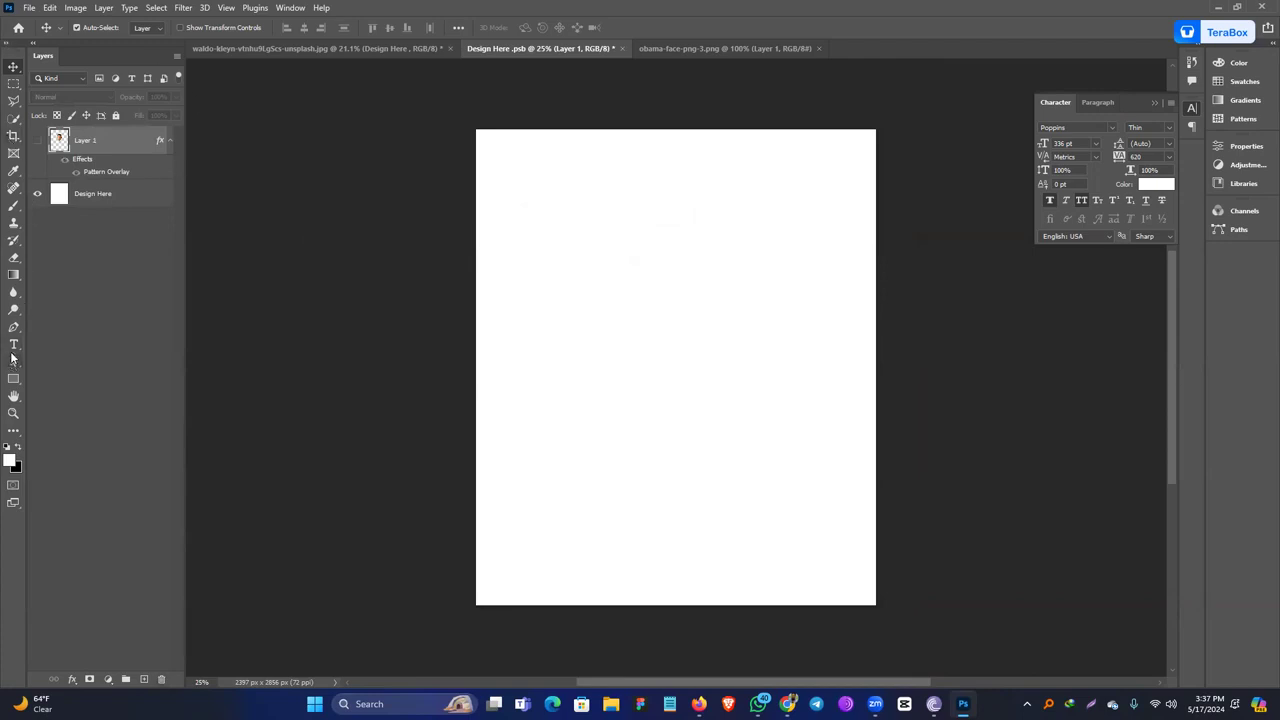
Add a Lorem Ipsum placeholder text layer to Design Here.psb, colour it black, nudge it slightly left, and save.
click(13, 345)
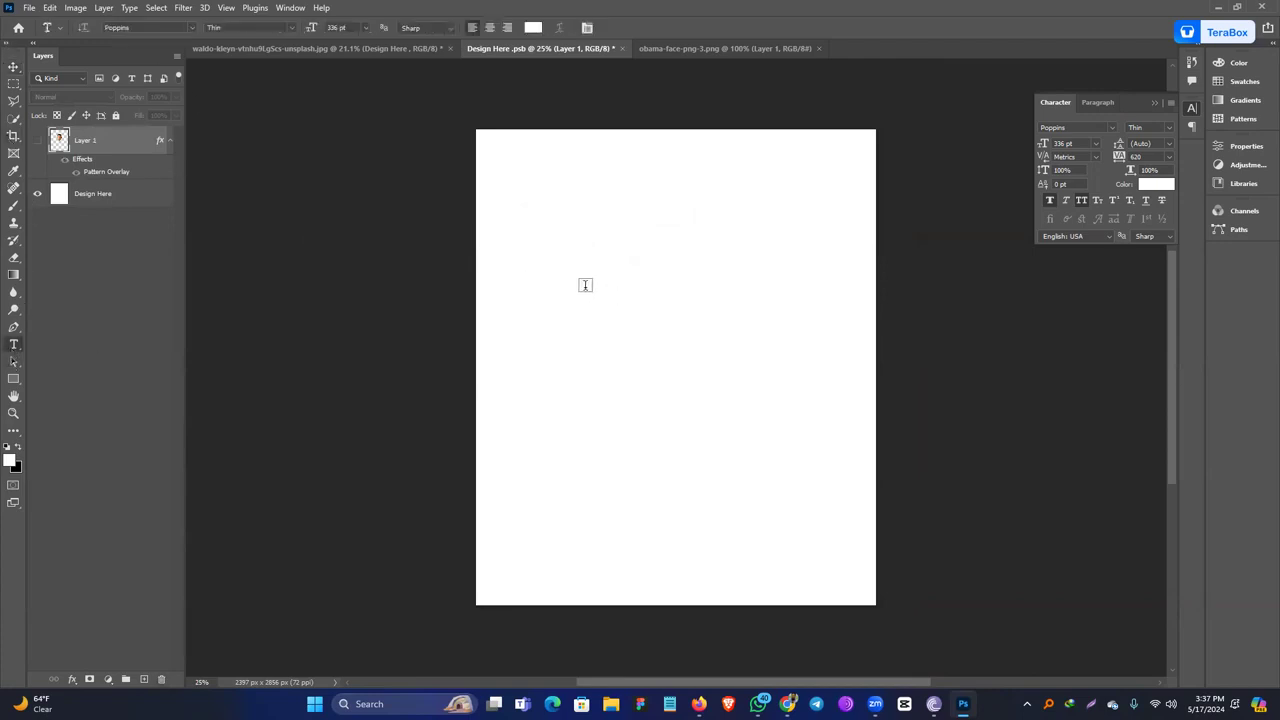
click(585, 285)
click(13, 66)
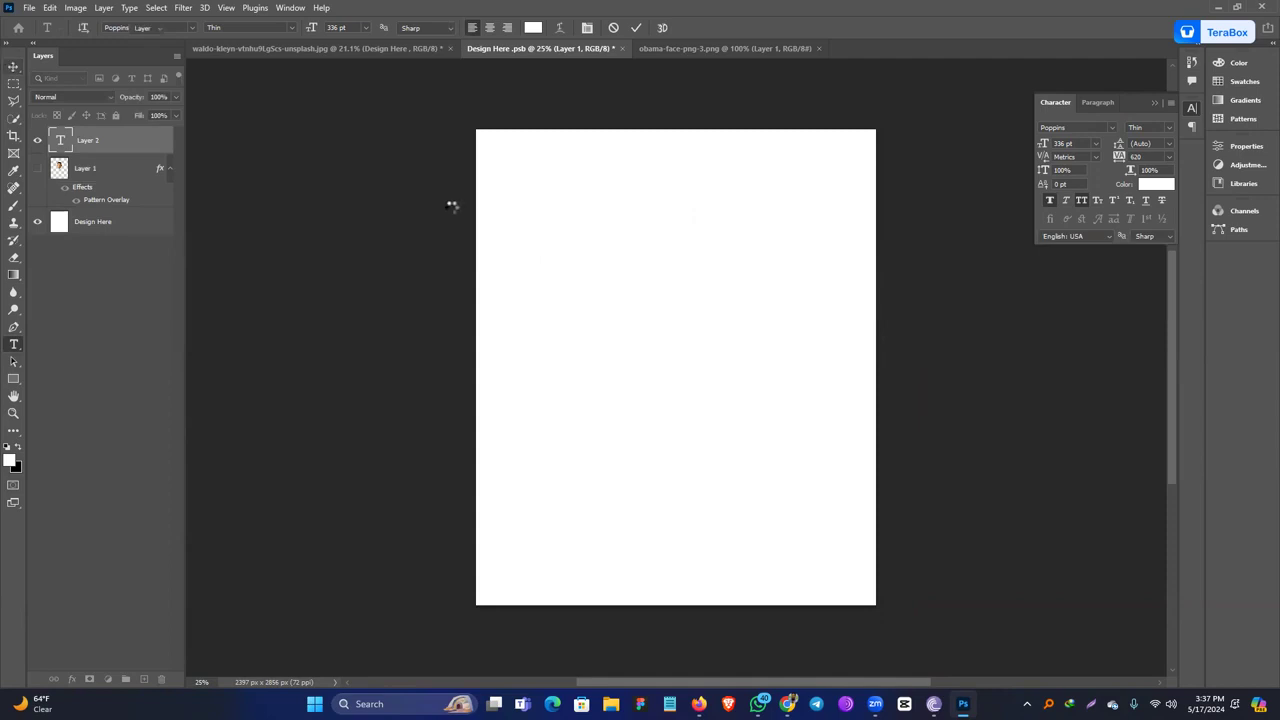
click(1152, 185)
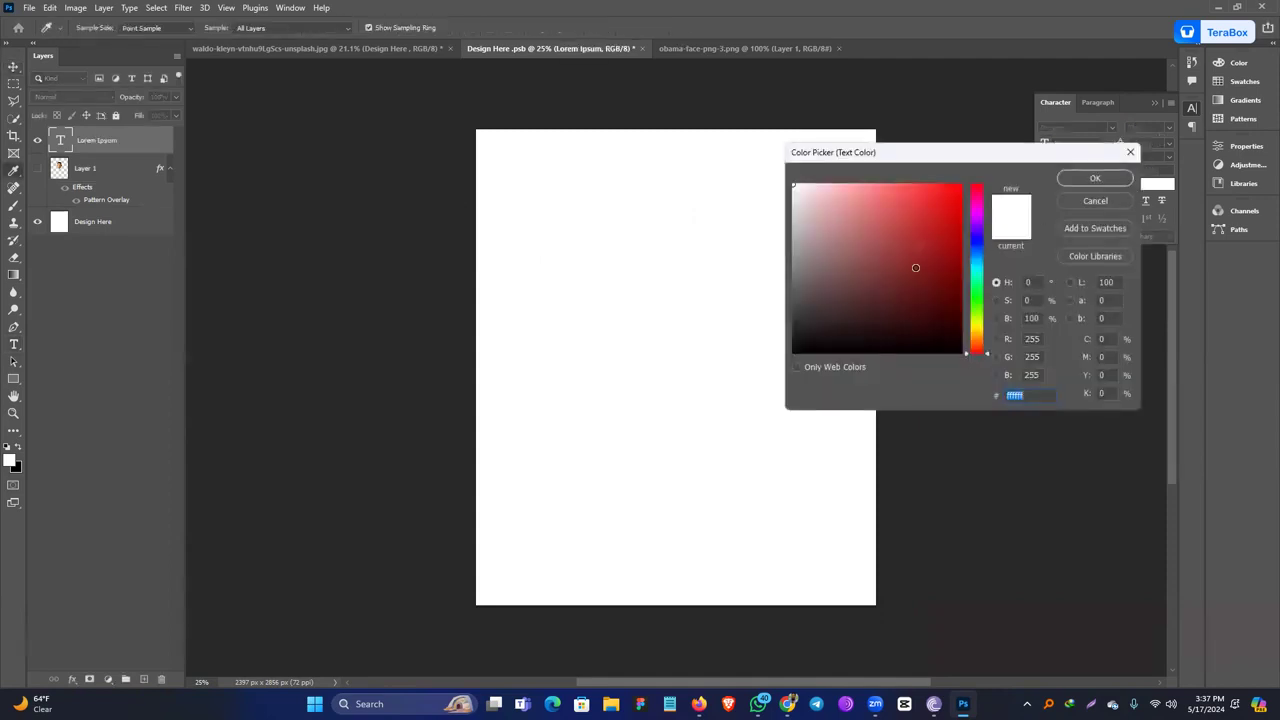
click(794, 351)
click(1106, 185)
mouse_move(757, 277)
mouse_down()
mouse_move(745, 268)
mouse_move(735, 281)
mouse_move(749, 274)
mouse_up()
key(ctrl+s)
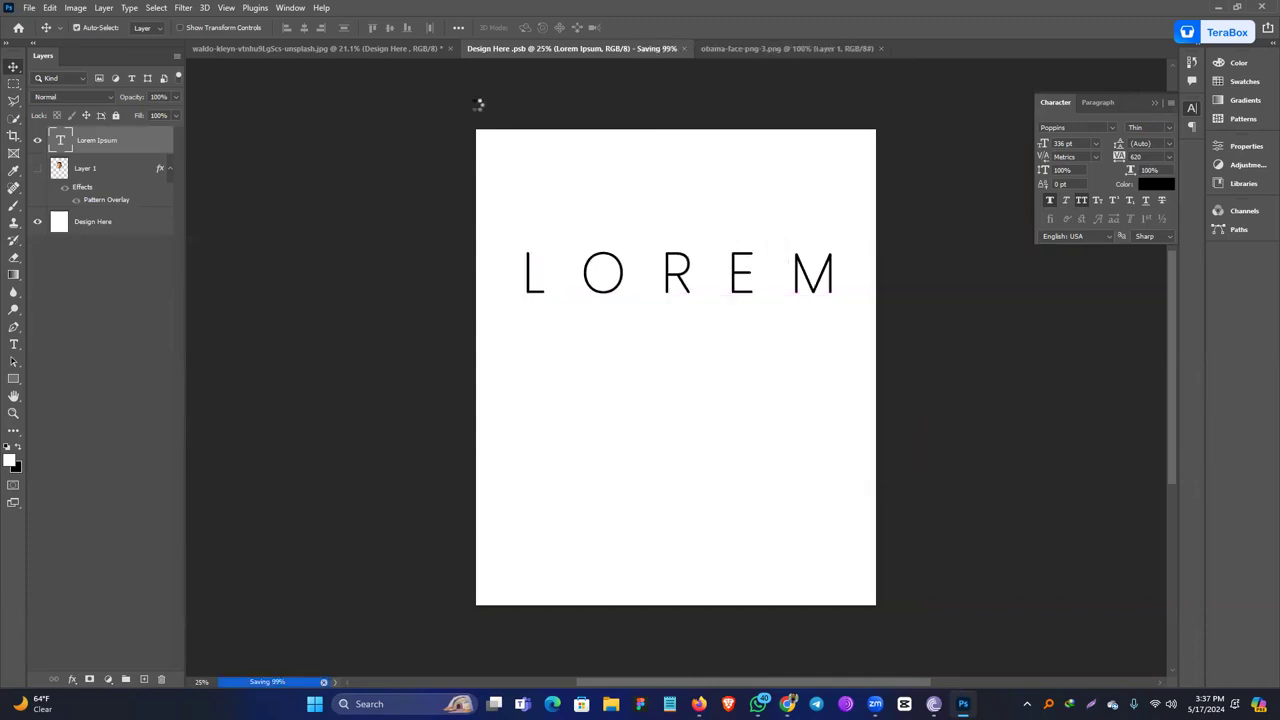
Set the Lorem Ipsum text's font size to 114 pt in Design Here.psb.
click(310, 48)
click(505, 50)
drag(1043, 143, 936, 158)
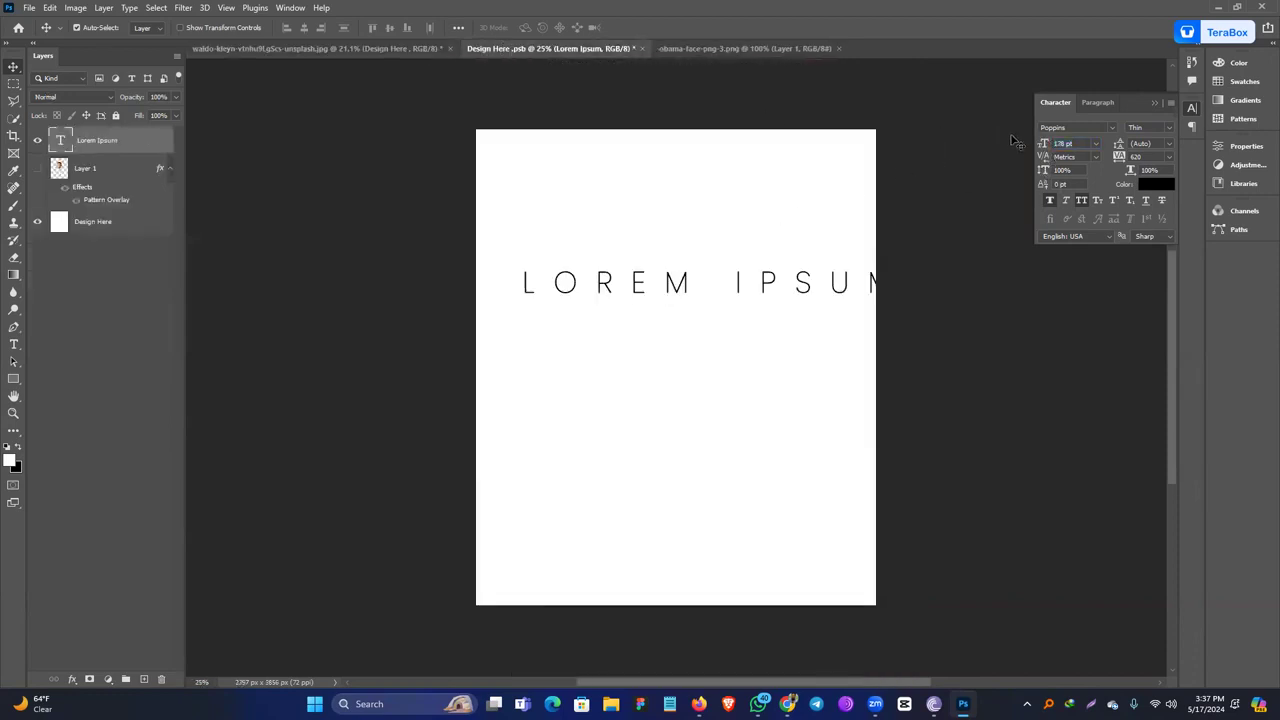
drag(1045, 145, 995, 152)
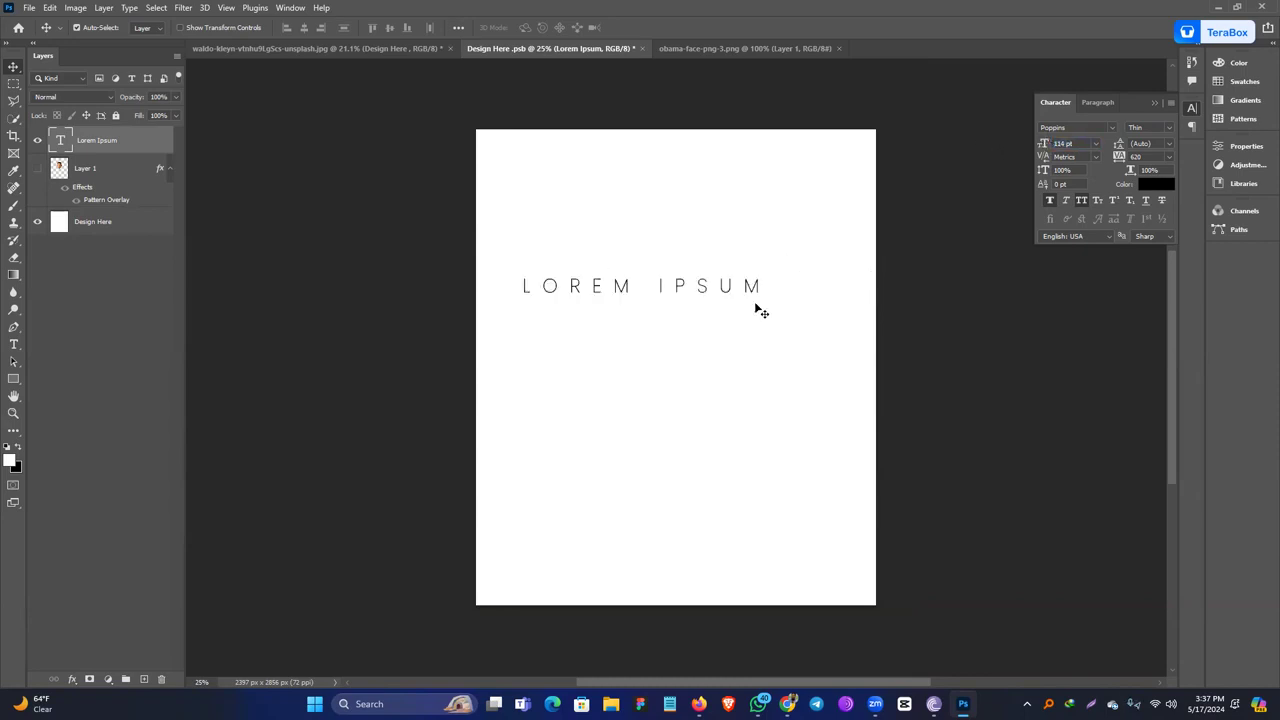
Split the text into two lines, LOREM above IPSUM, and remove the leading space on the second line.
double_click(652, 288)
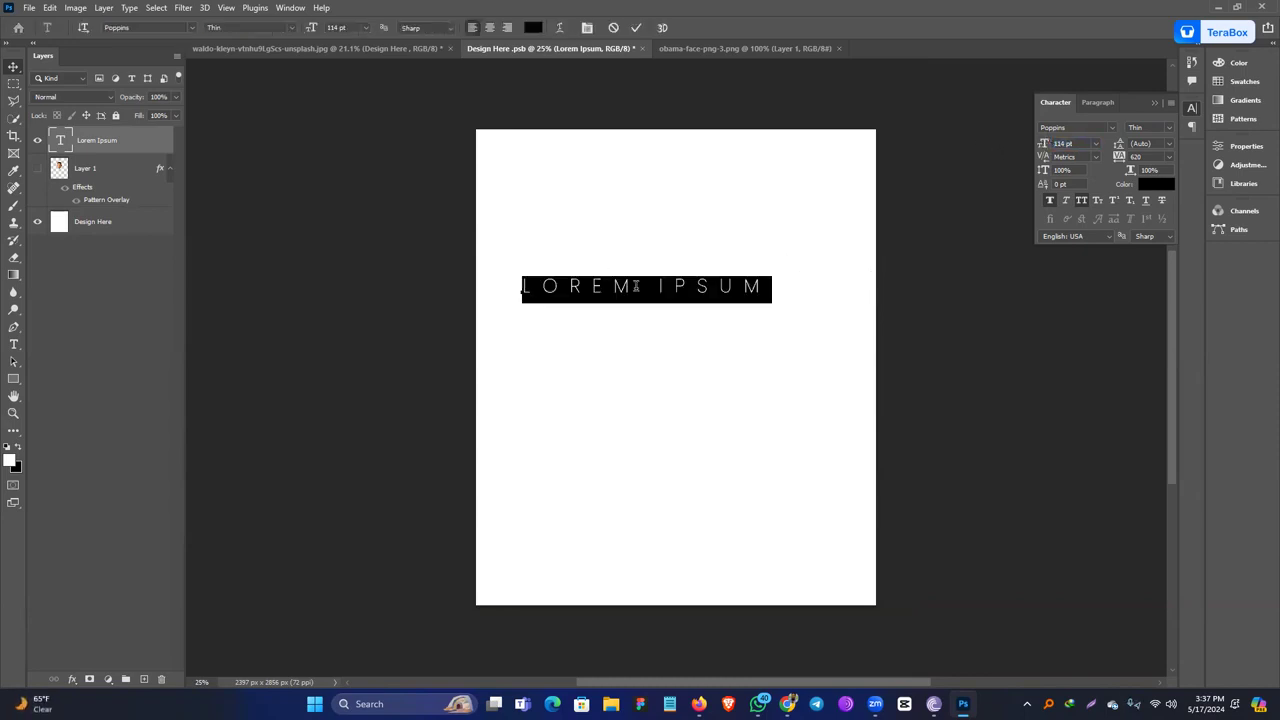
click(645, 286)
key(Return)
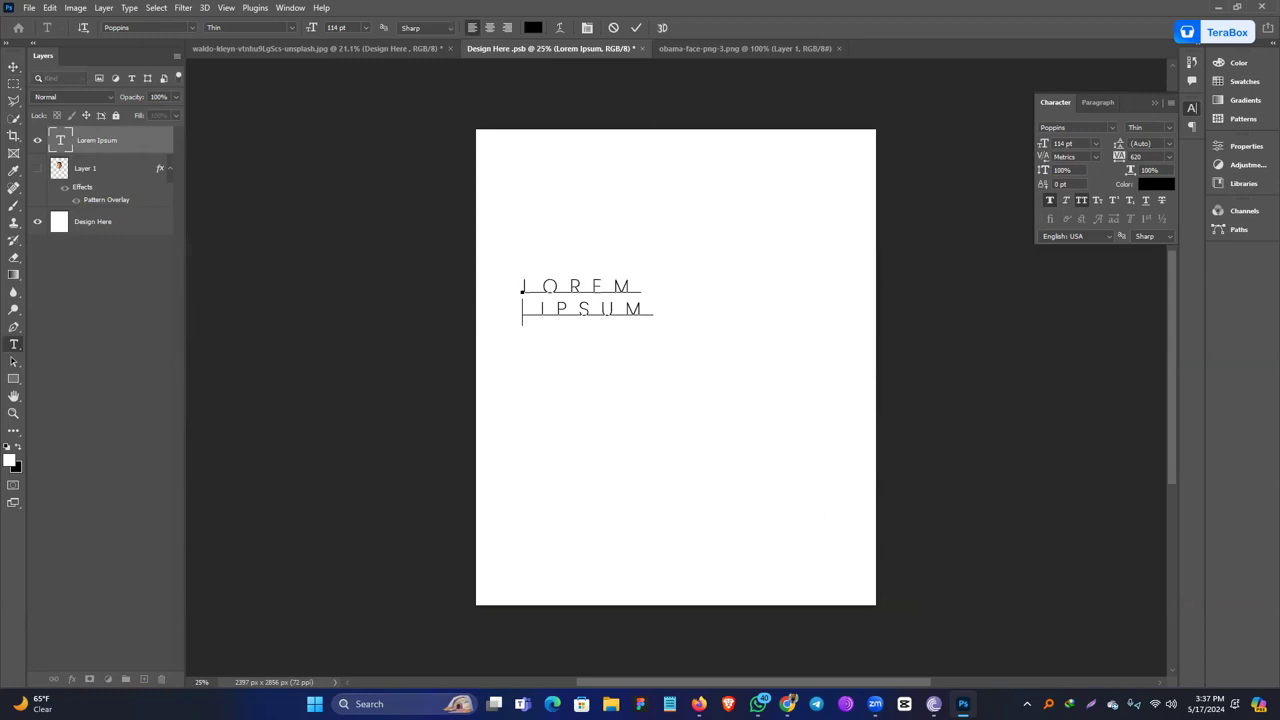
key(Delete)
click(13, 67)
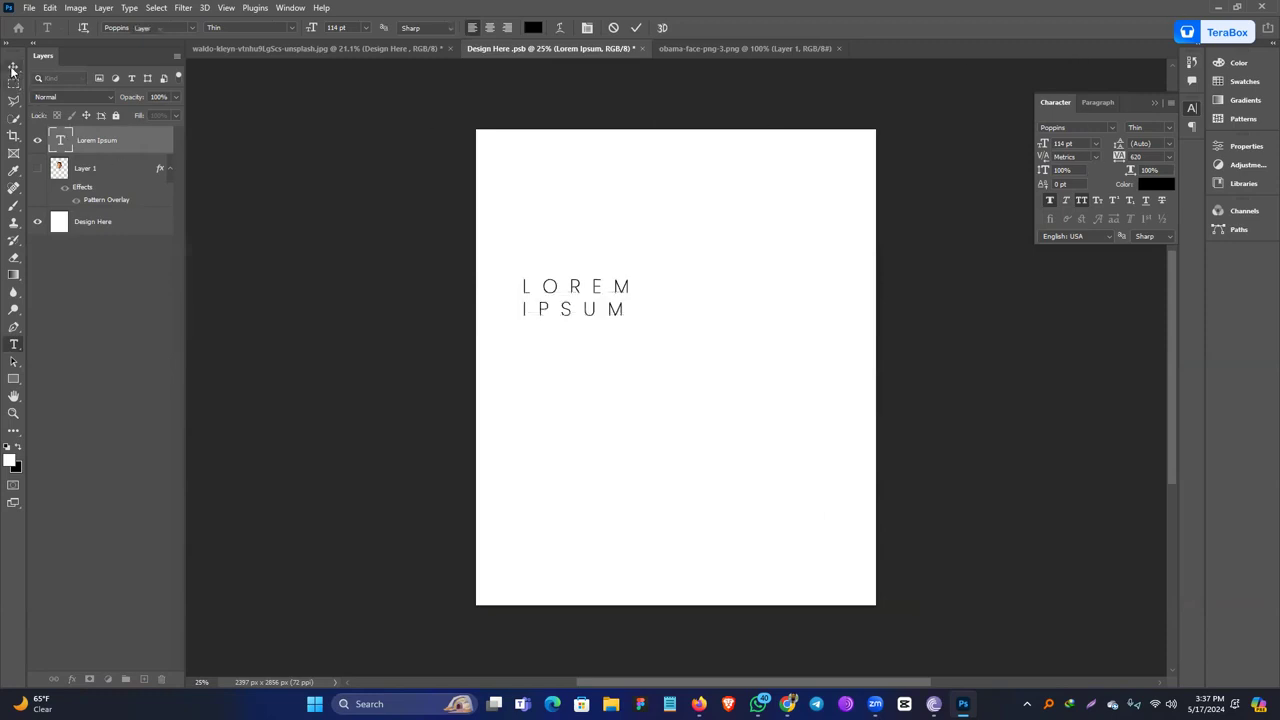
Centre the two-line text horizontally in the canvas's upper part, save, and check it on the hoodie mockup.
drag(571, 288, 655, 277)
key(ctrl+s)
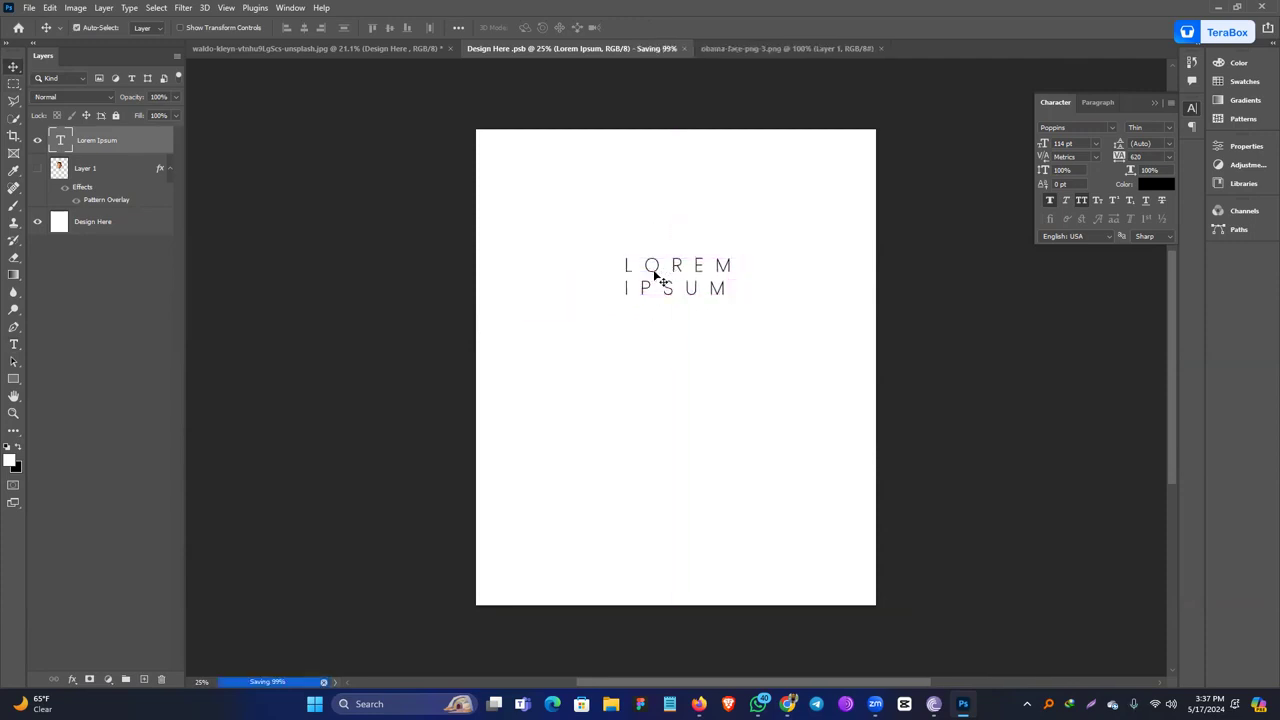
click(385, 50)
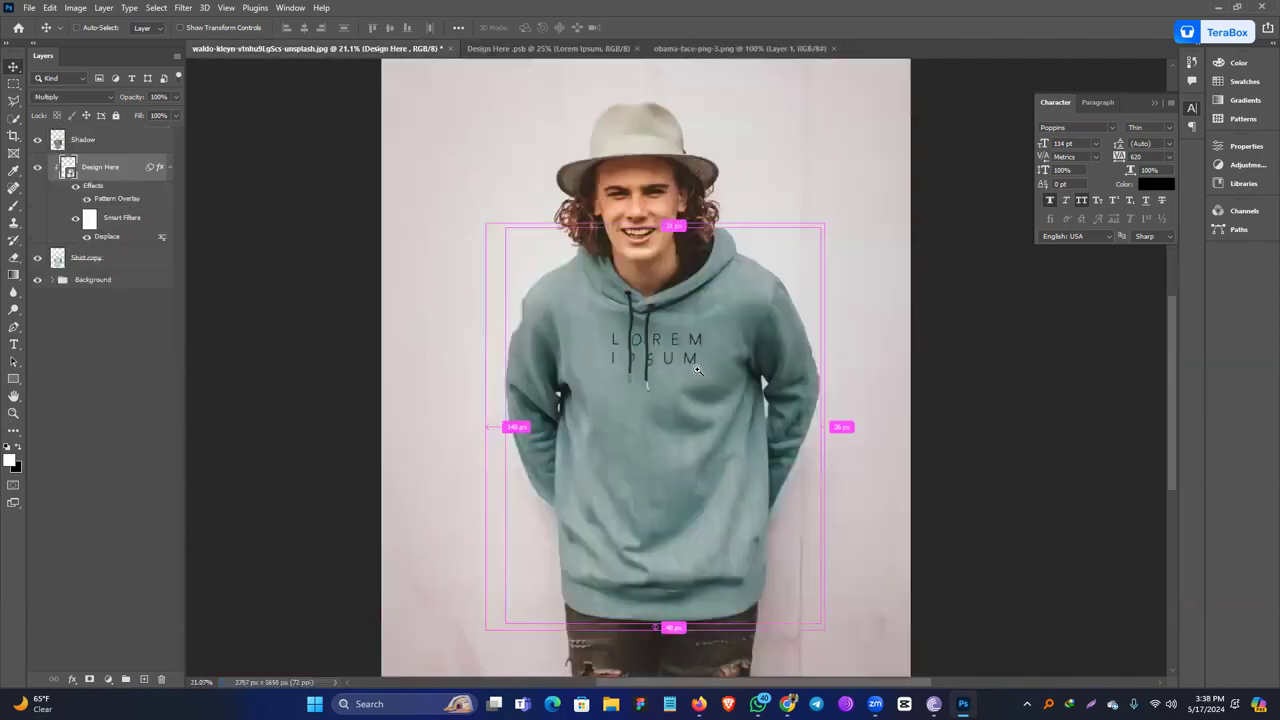
scroll(725, 392, up, 5)
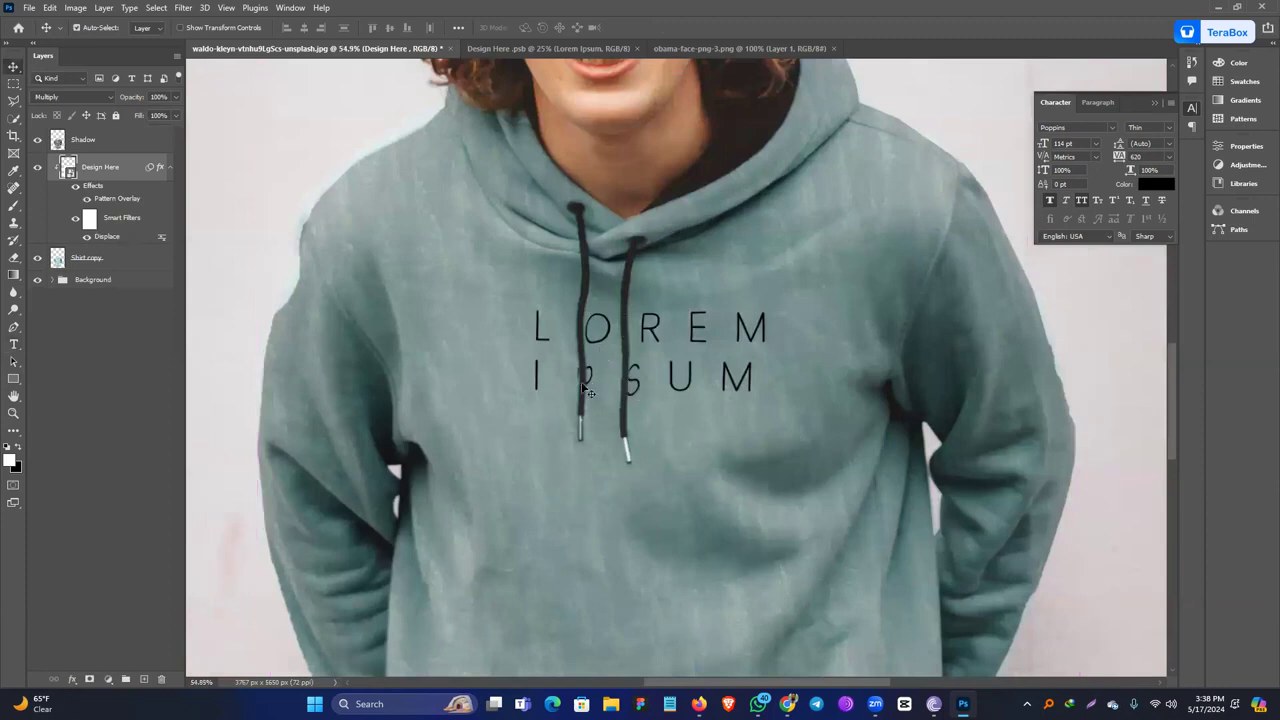
scroll(475, 392, up, 2)
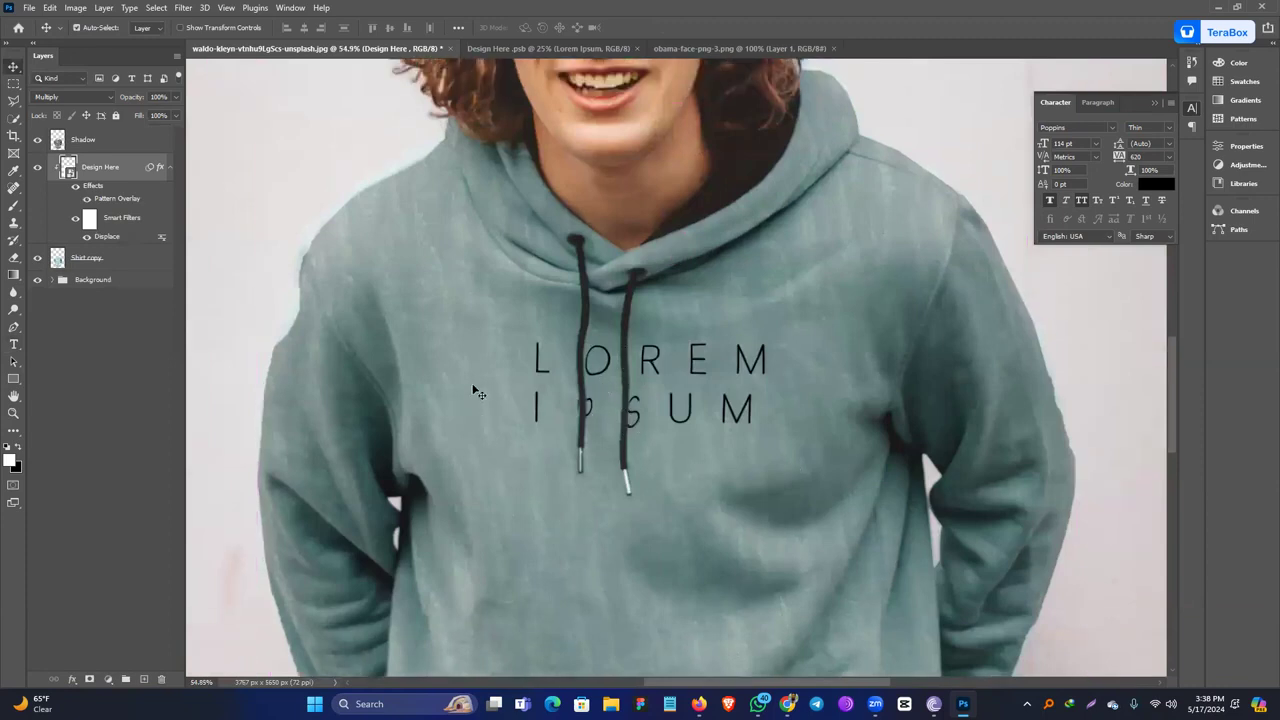
scroll(475, 392, down, 6)
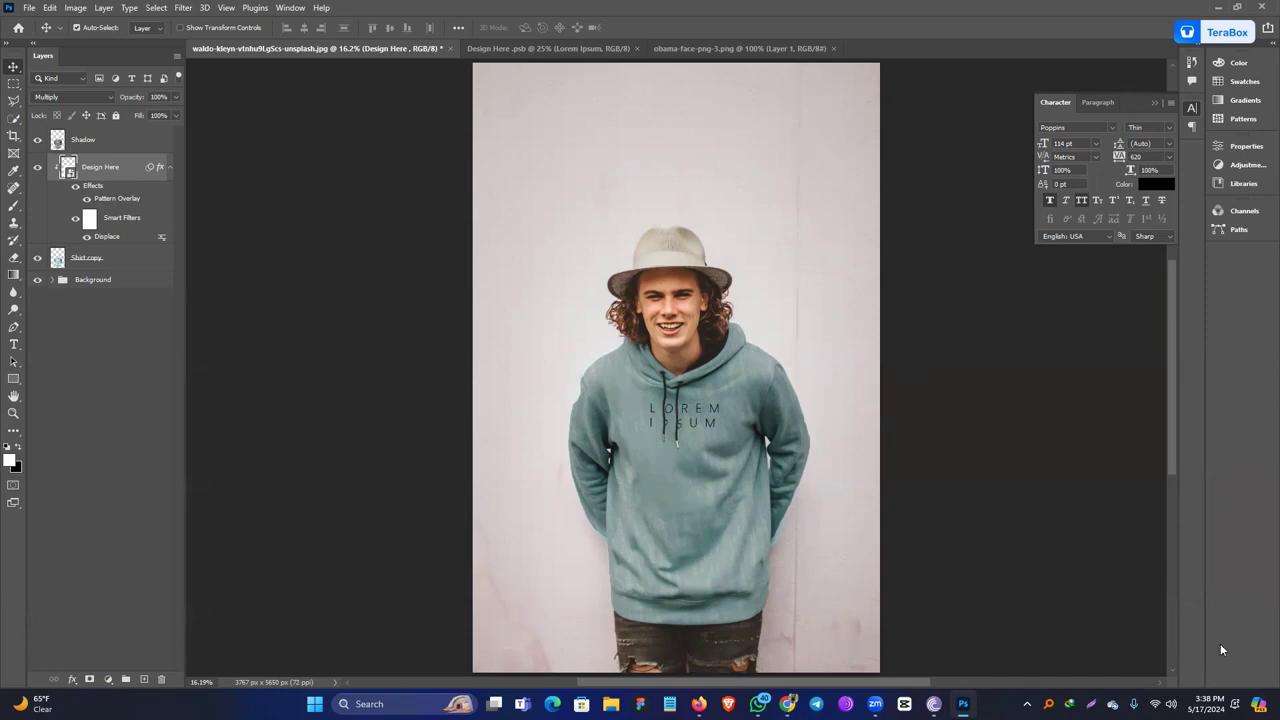
click(643, 367)
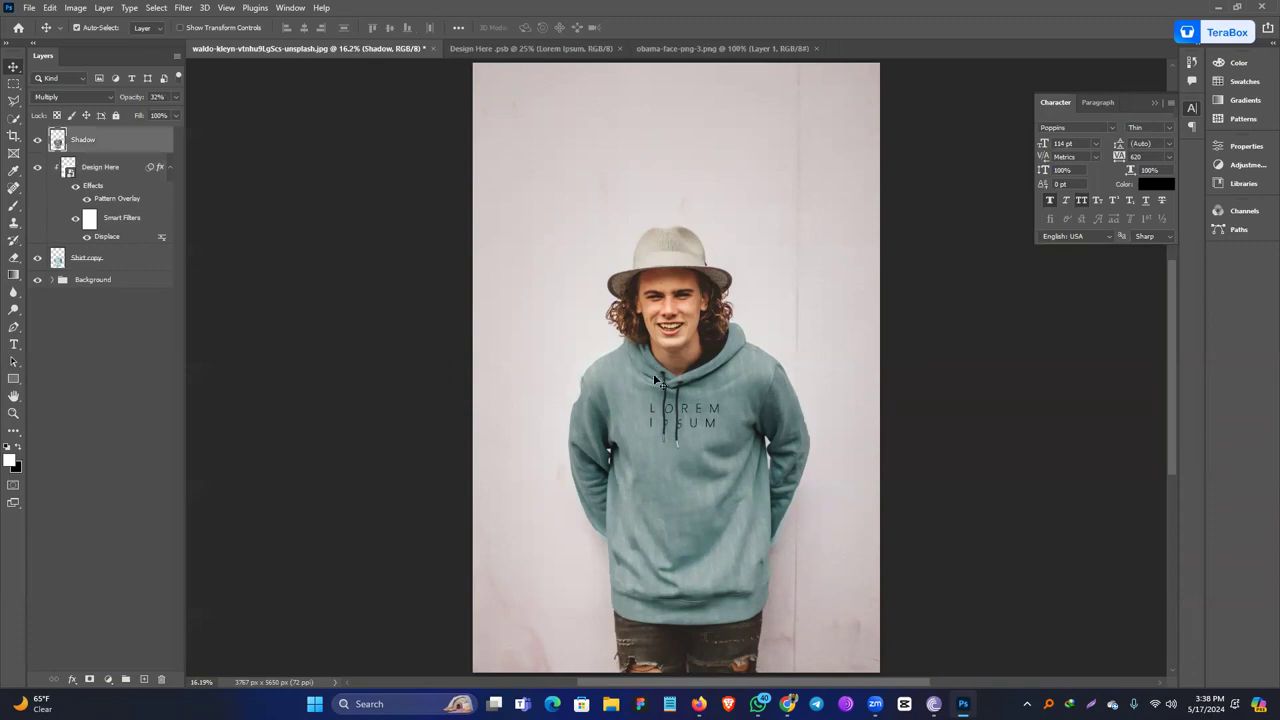
Close all open documents, discarding the unsaved changes to the hoodie mockup.
click(575, 49)
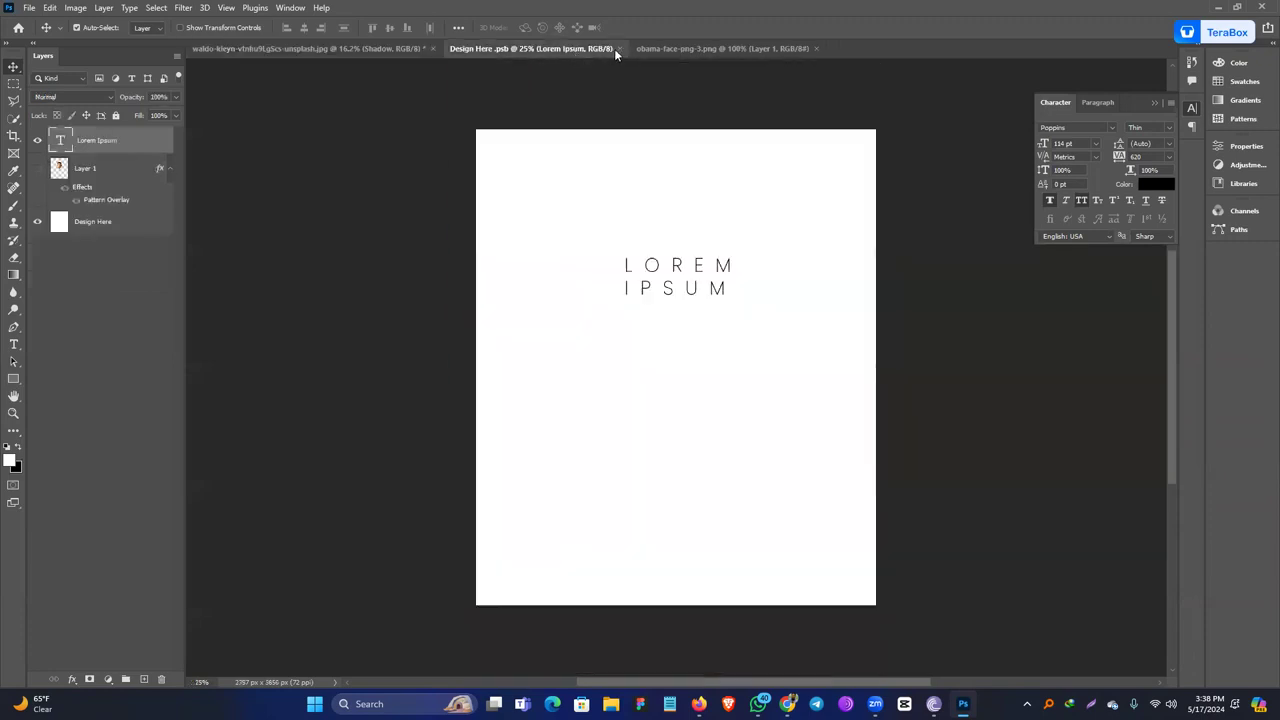
click(619, 48)
click(628, 49)
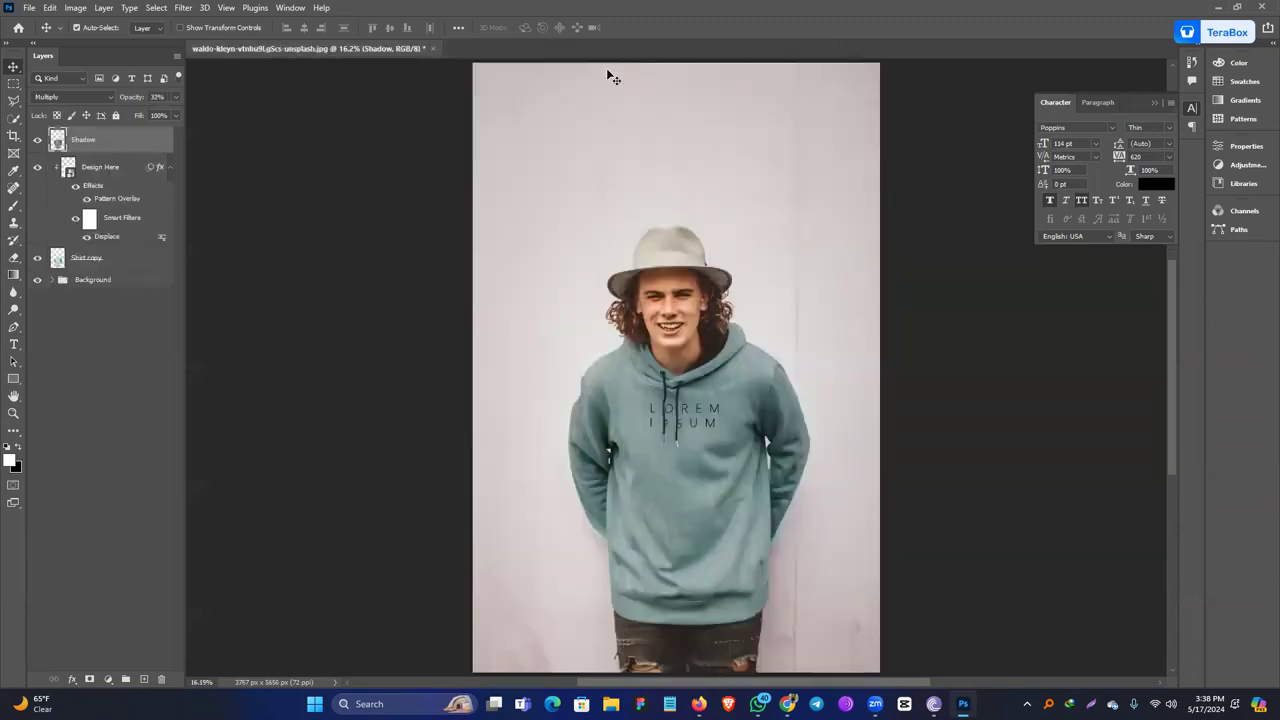
click(433, 48)
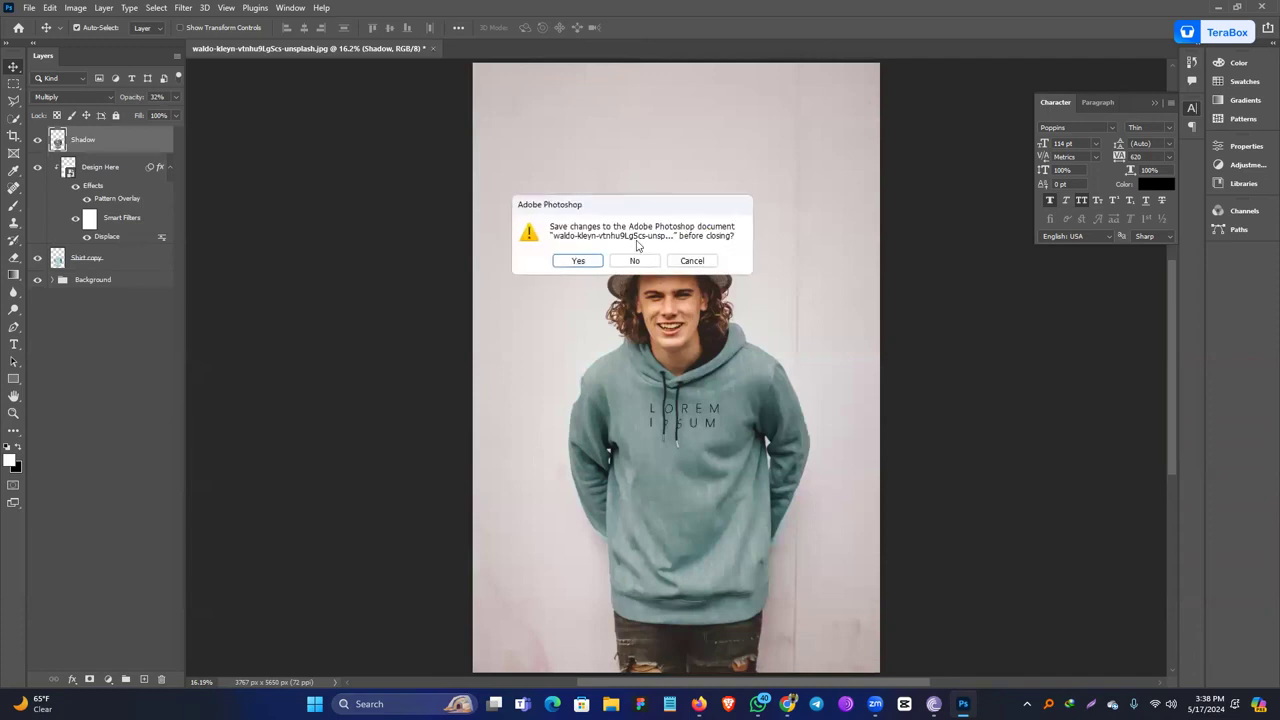
click(635, 260)
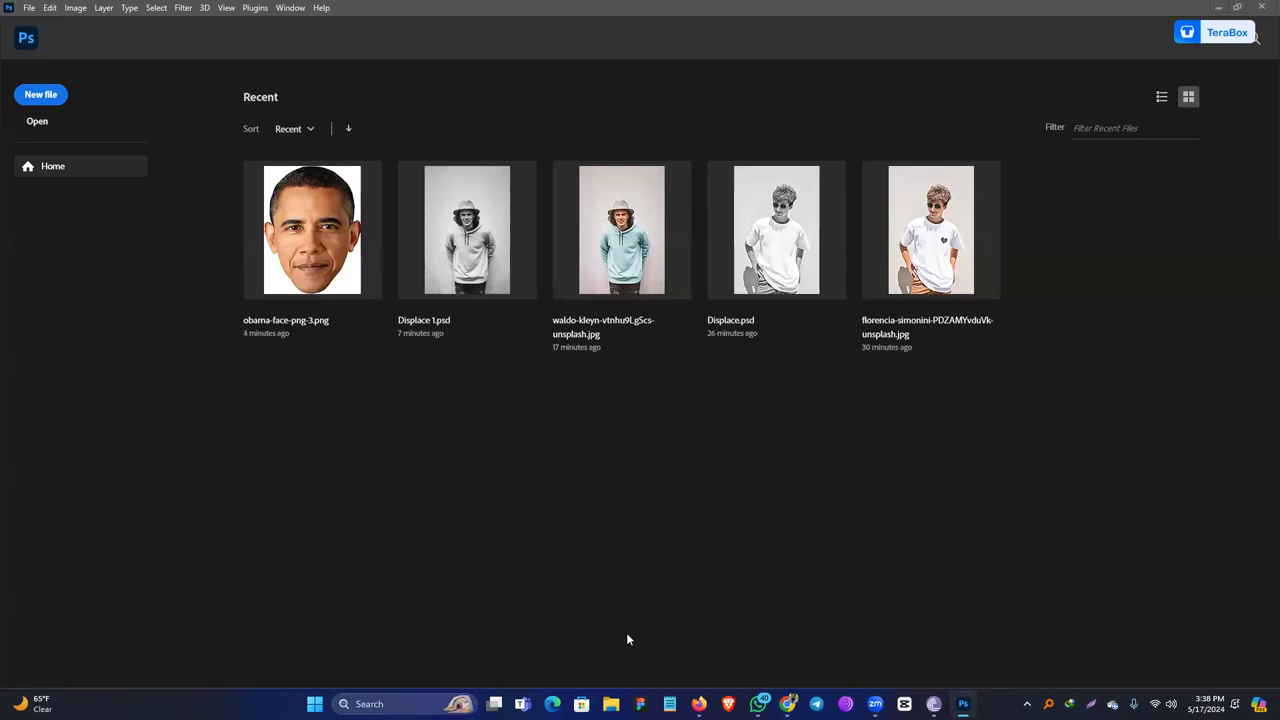
Clear the list of recently opened files.
click(29, 8)
mouse_move(60, 86)
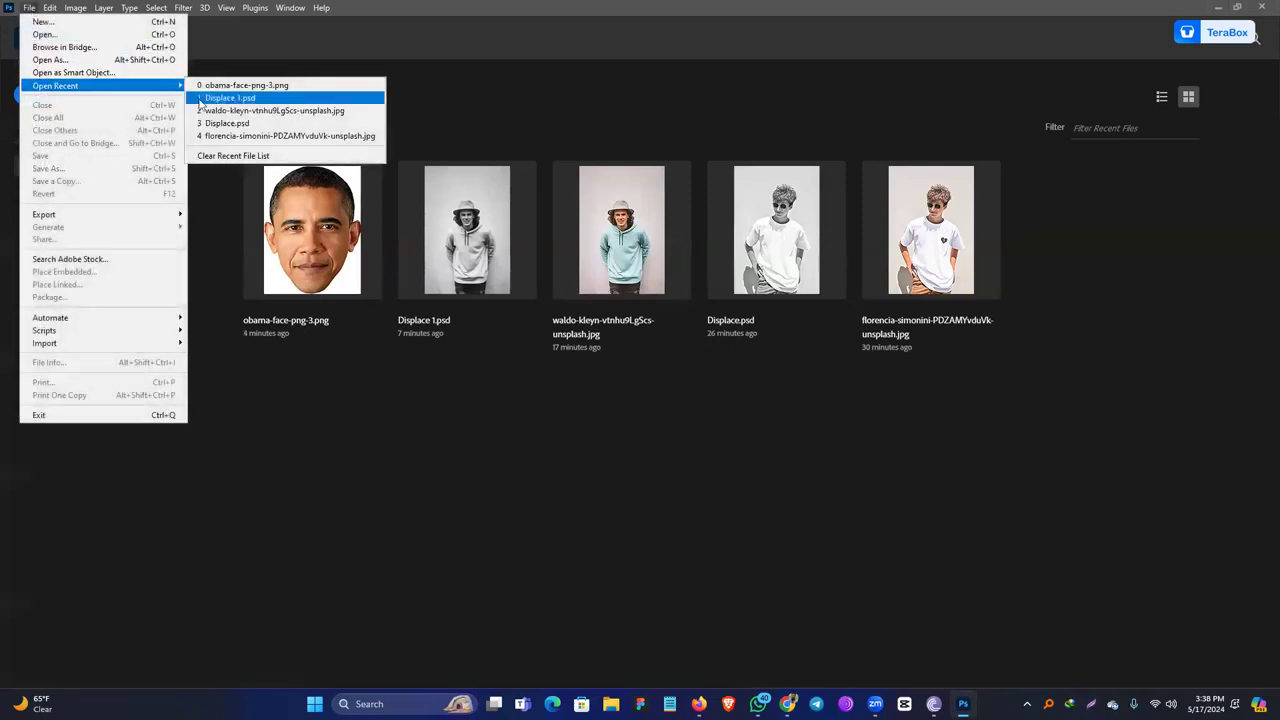
click(234, 156)
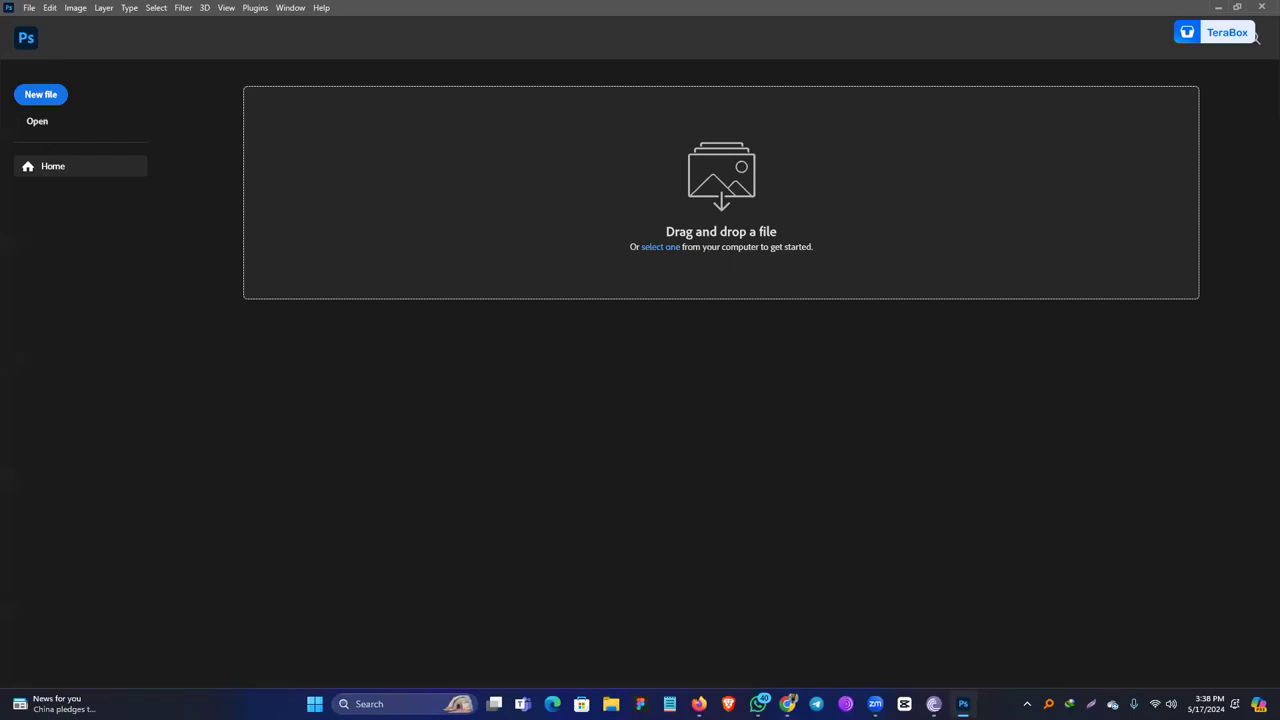
Switch to Chrome and close several browser tabs that are no longer needed.
click(789, 704)
middle_click(728, 11)
middle_click(731, 10)
middle_click(736, 9)
middle_click(735, 10)
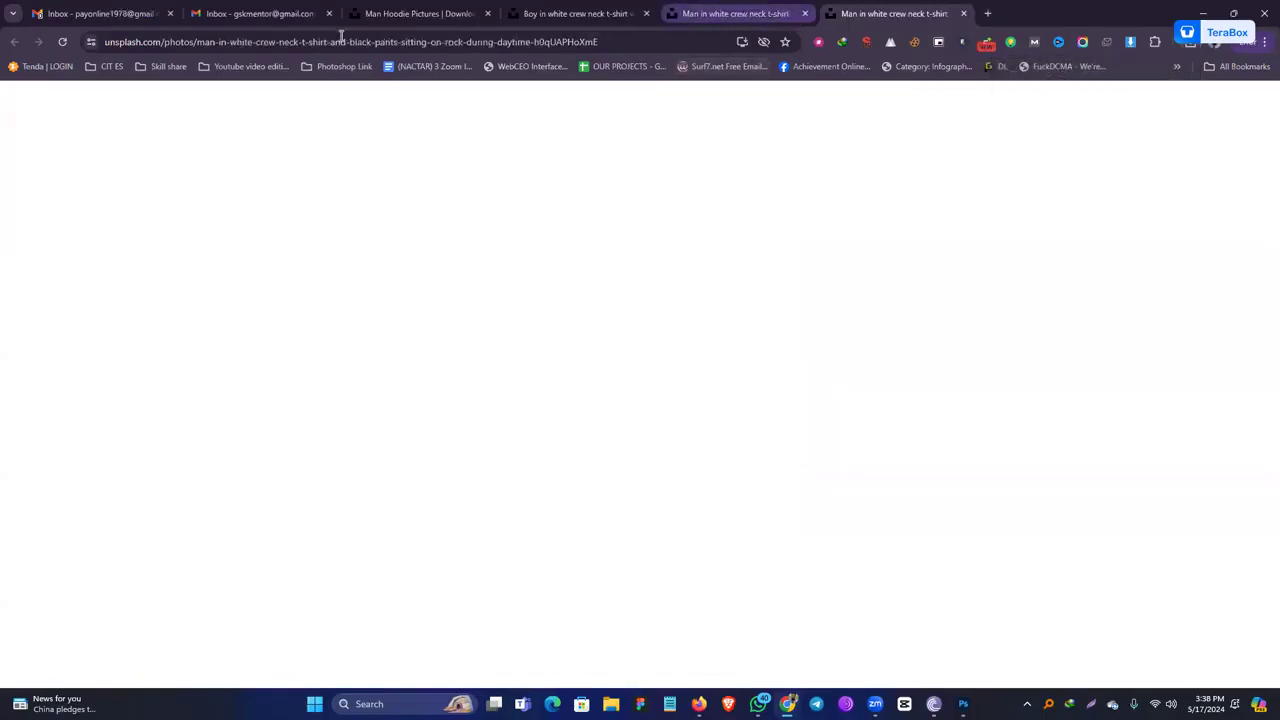
Search Google Images for "neck joint".
click(416, 42)
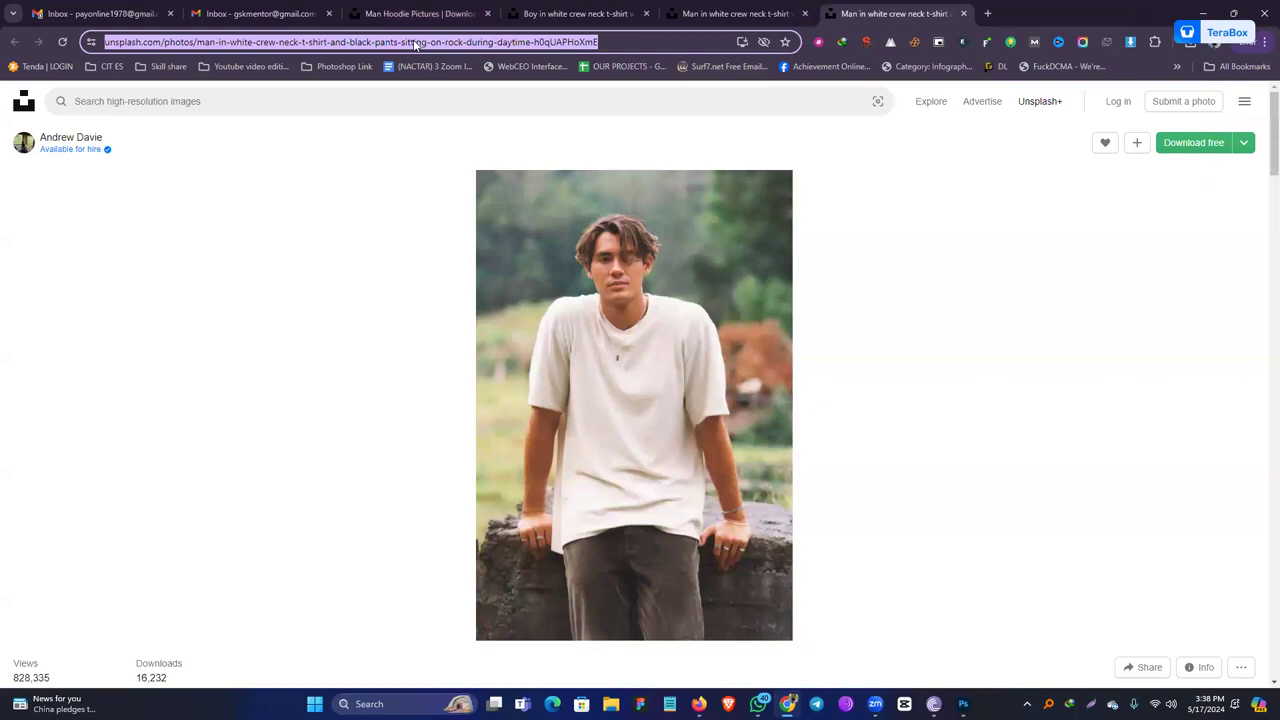
text(nec)
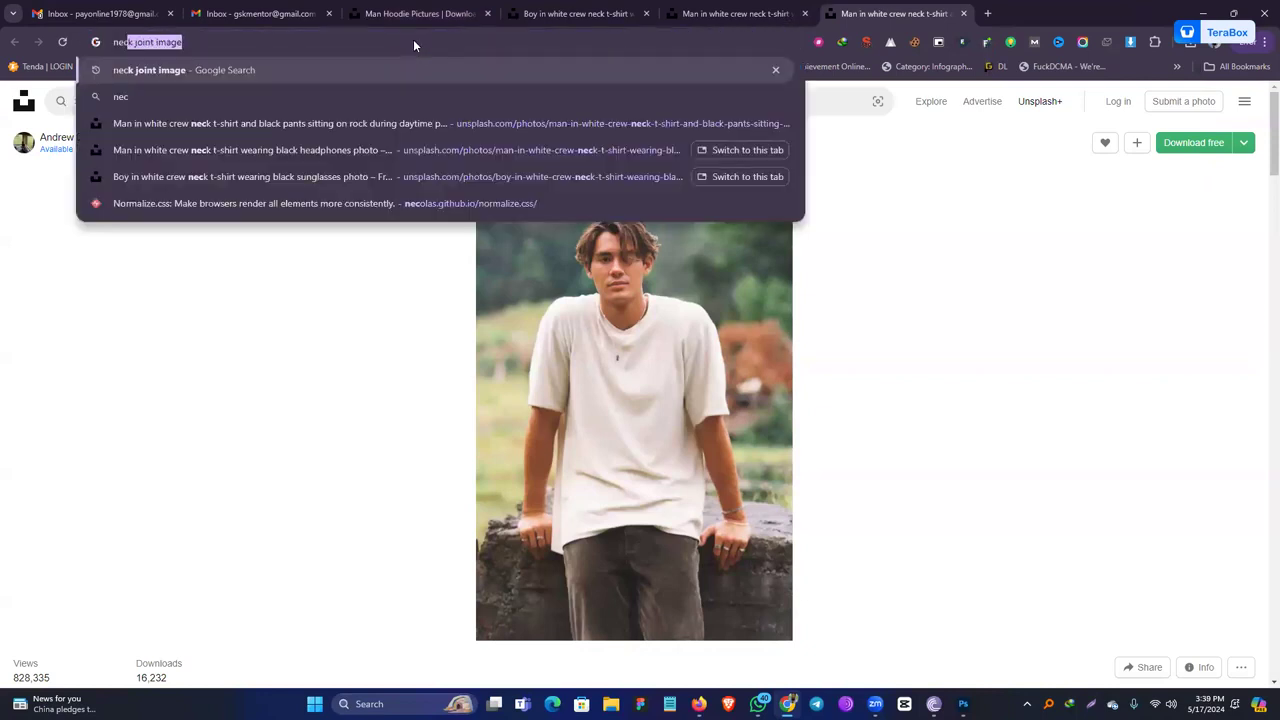
text(k joint)
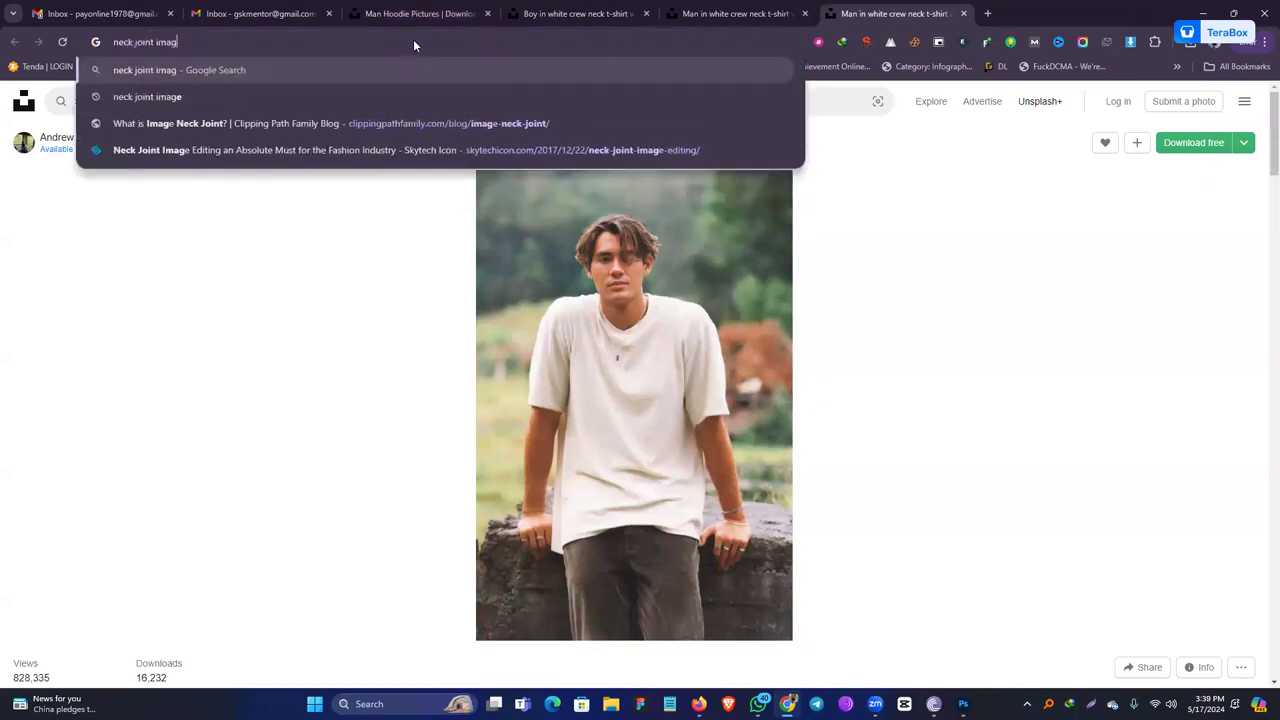
key(Return)
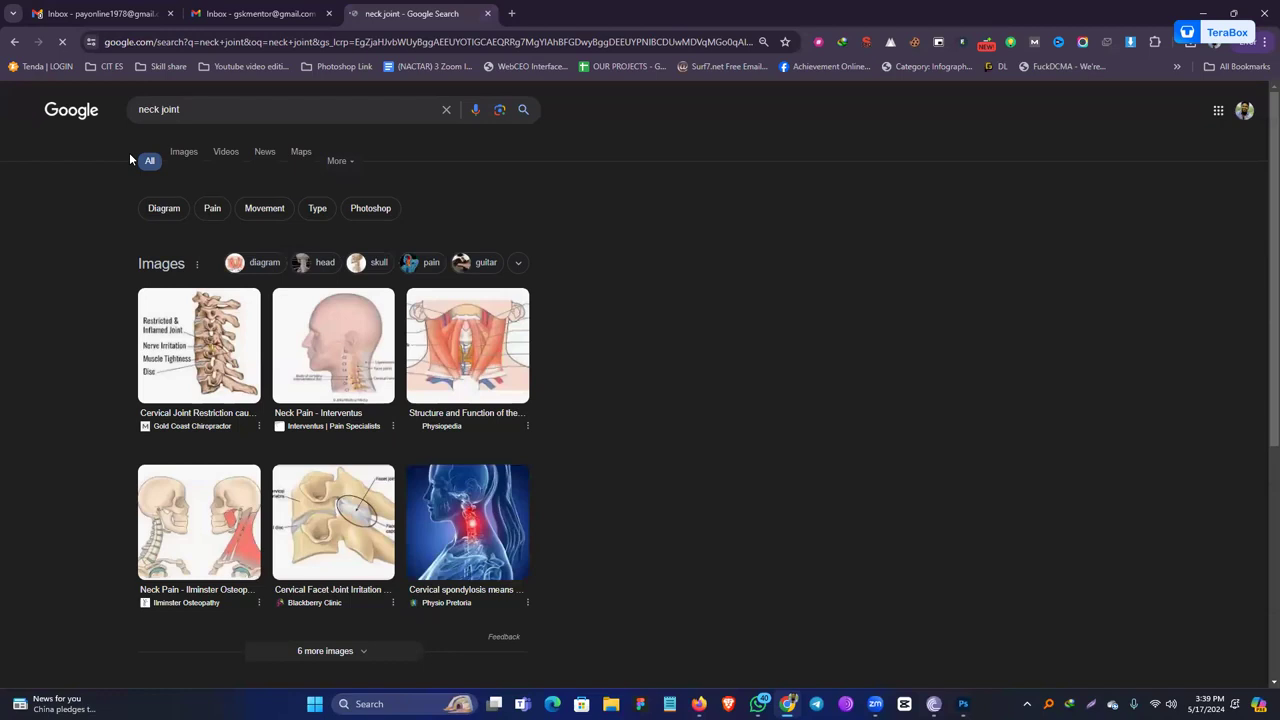
click(184, 155)
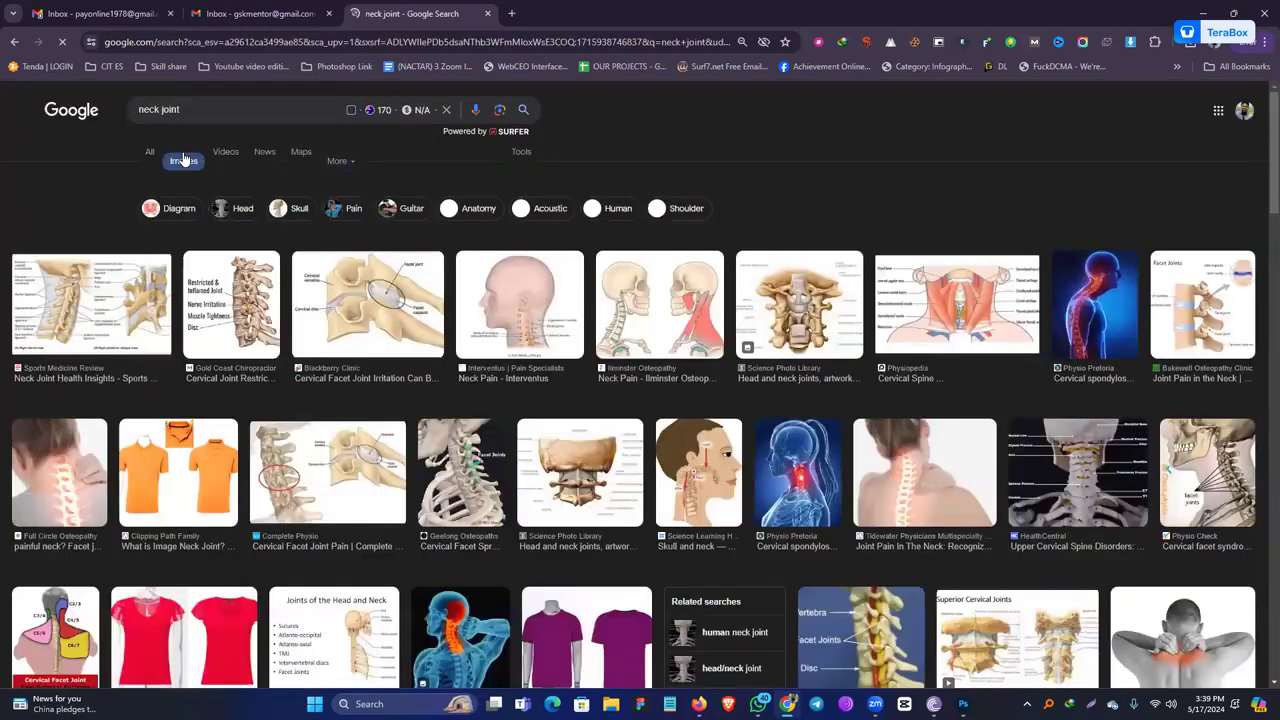
Open the purple T-shirt result titled "symmetrical neck joint, ghost mannequin service" to view the neck joint example.
scroll(483, 368, down, 2)
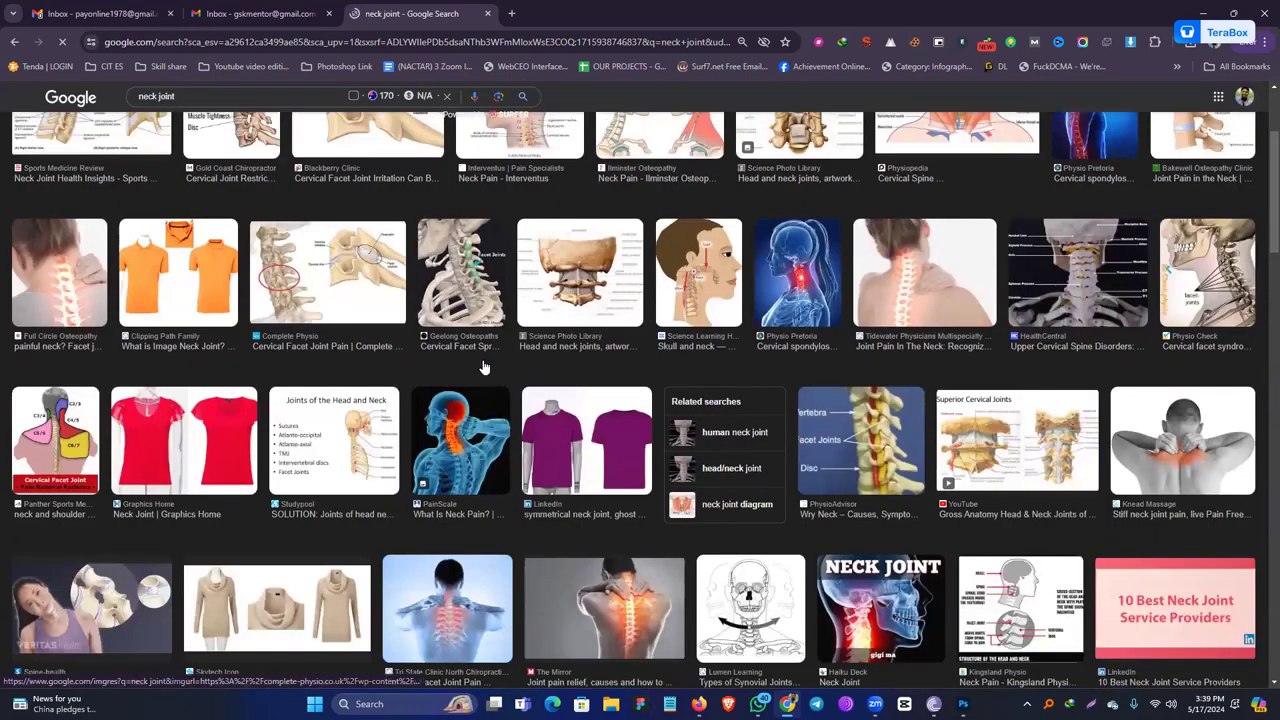
scroll(502, 379, down, 1)
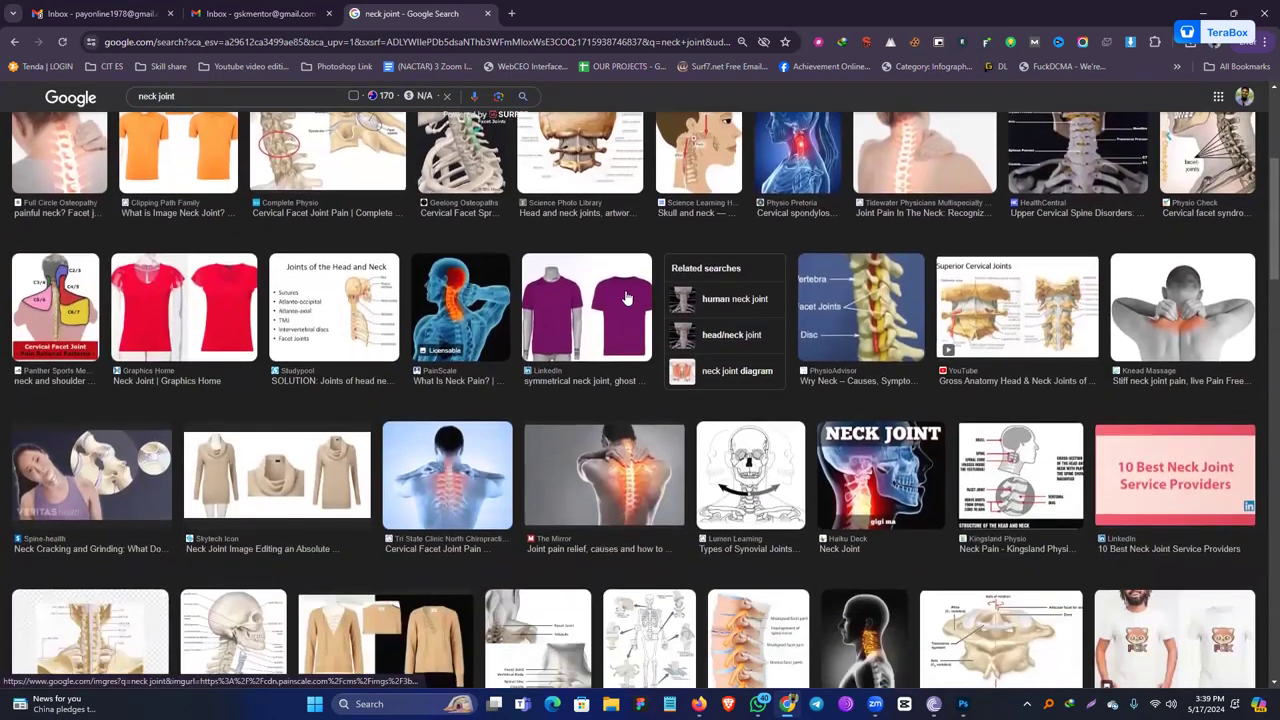
click(618, 290)
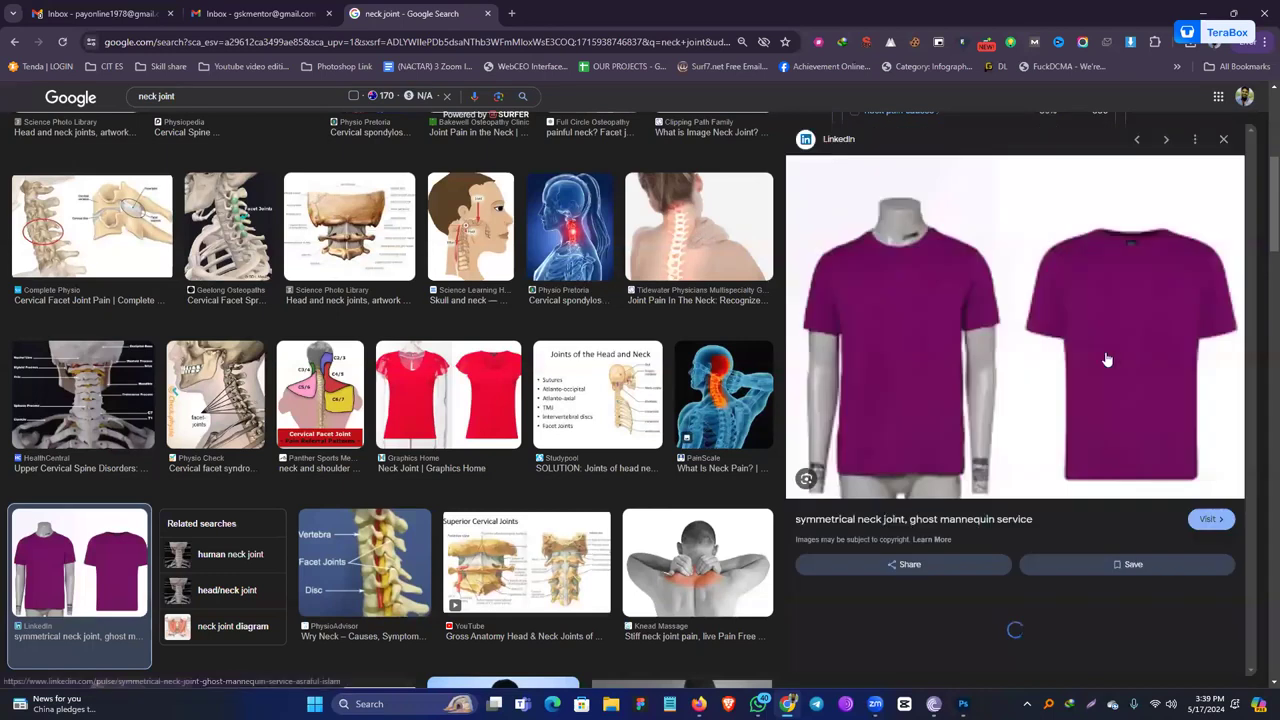
Find the green long-sleeve "do 5 images neck joint only" example among the related images and open its full image in a new tab.
scroll(1090, 365, down, 3)
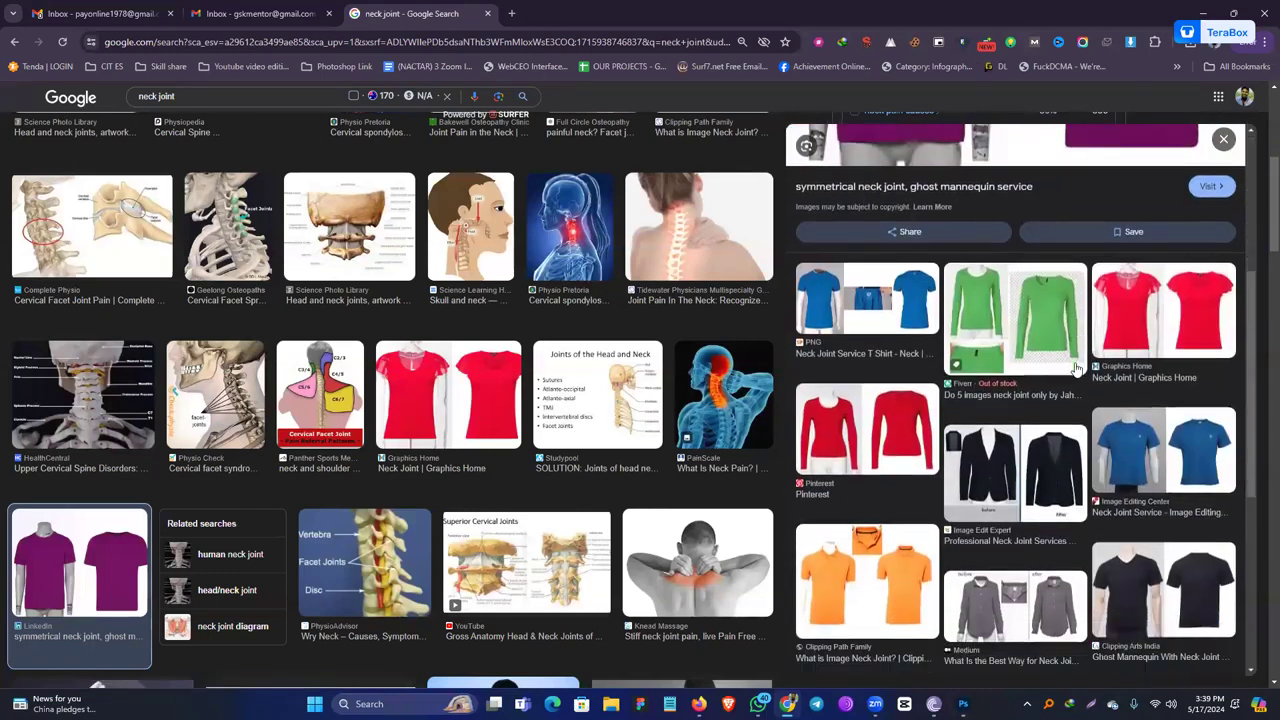
click(1018, 336)
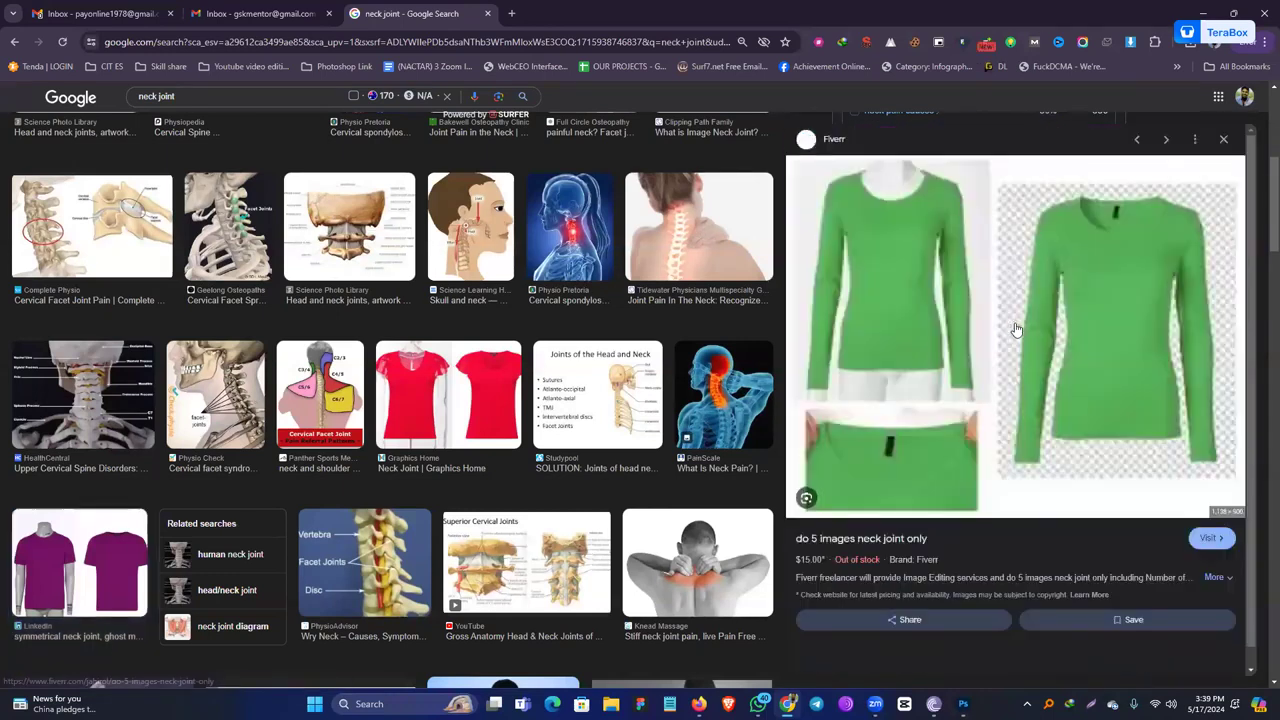
right_click(946, 341)
click(1000, 506)
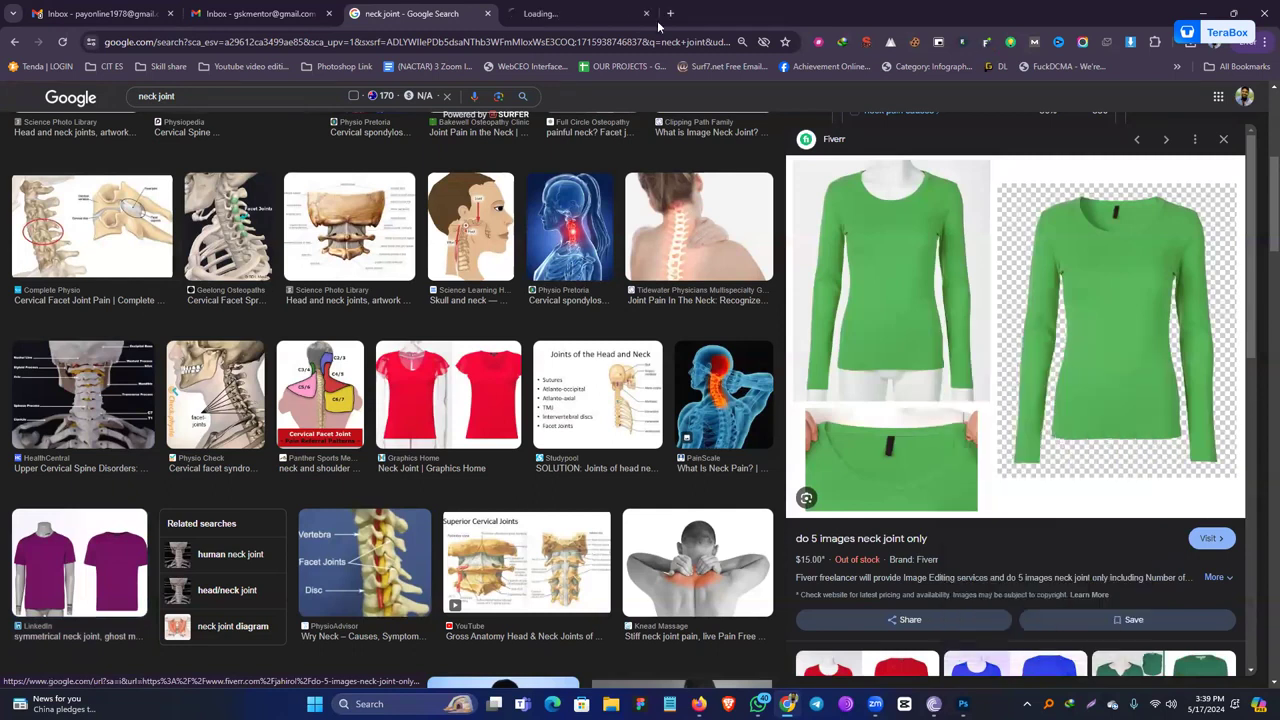
click(600, 14)
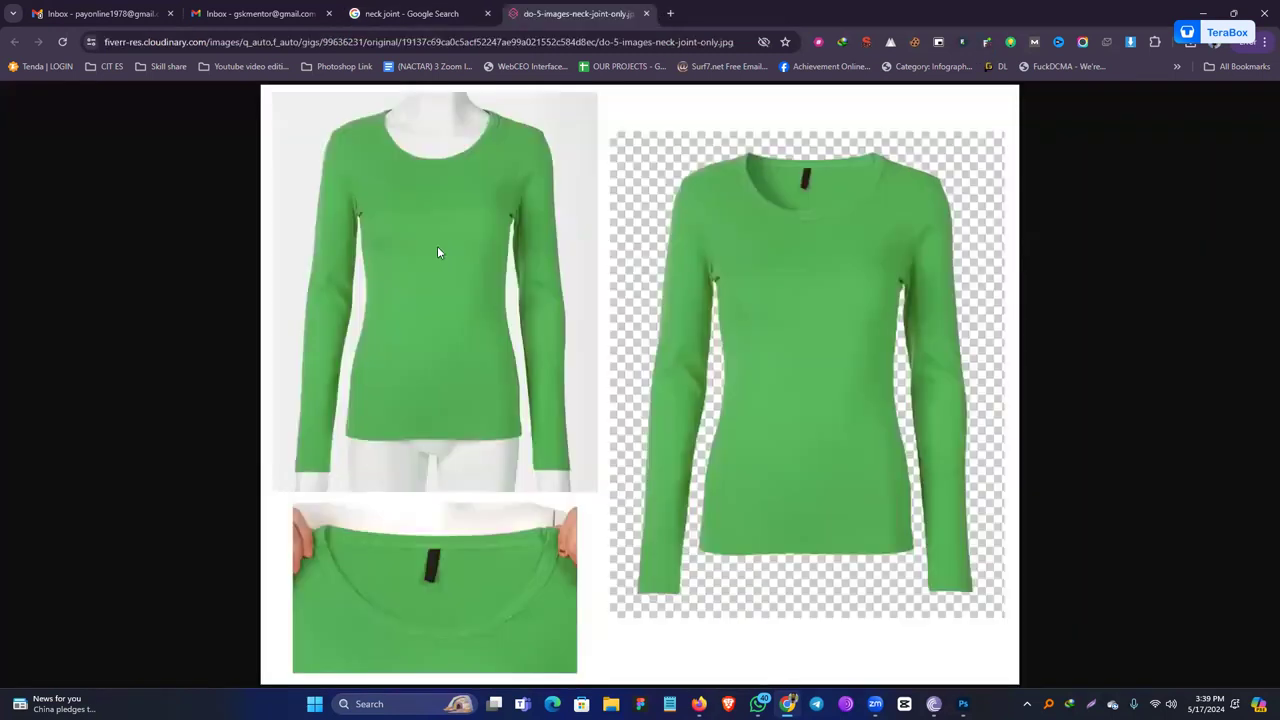
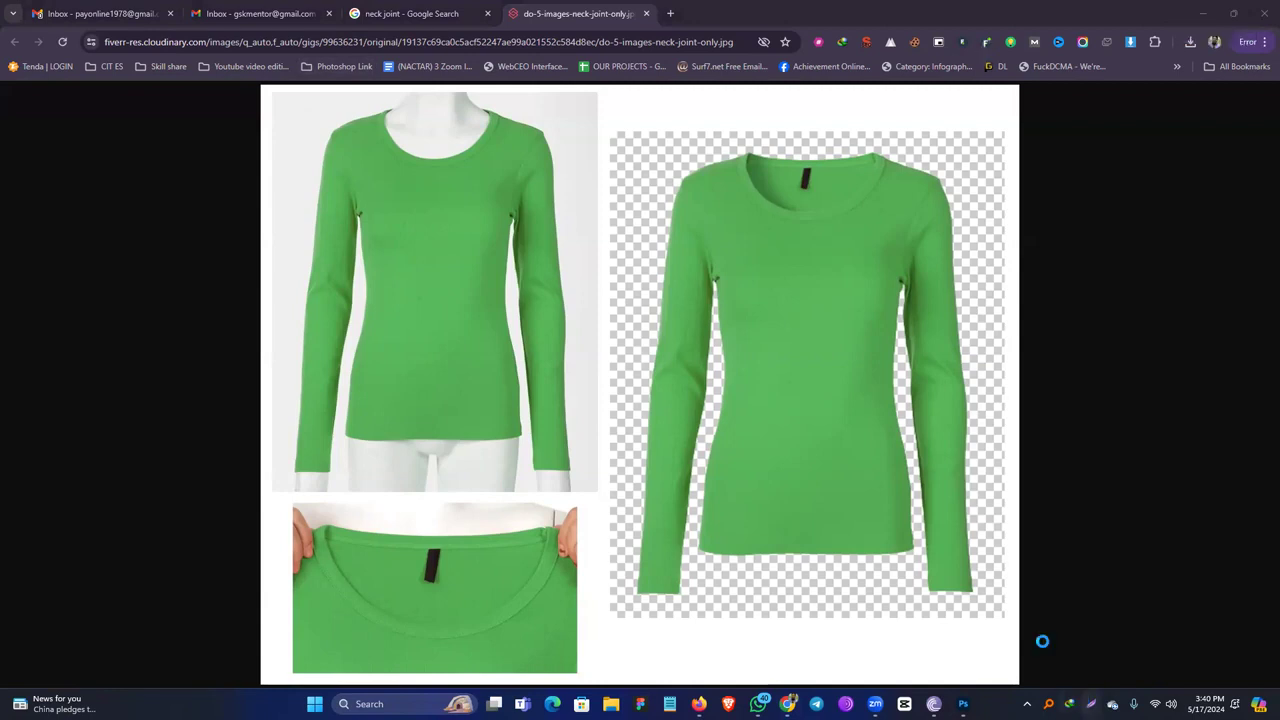
Capture a screenshot of the green shirt on the mannequin and save it to the Desktop as JPEG file 12.
key(Print)
drag(274, 92, 600, 490)
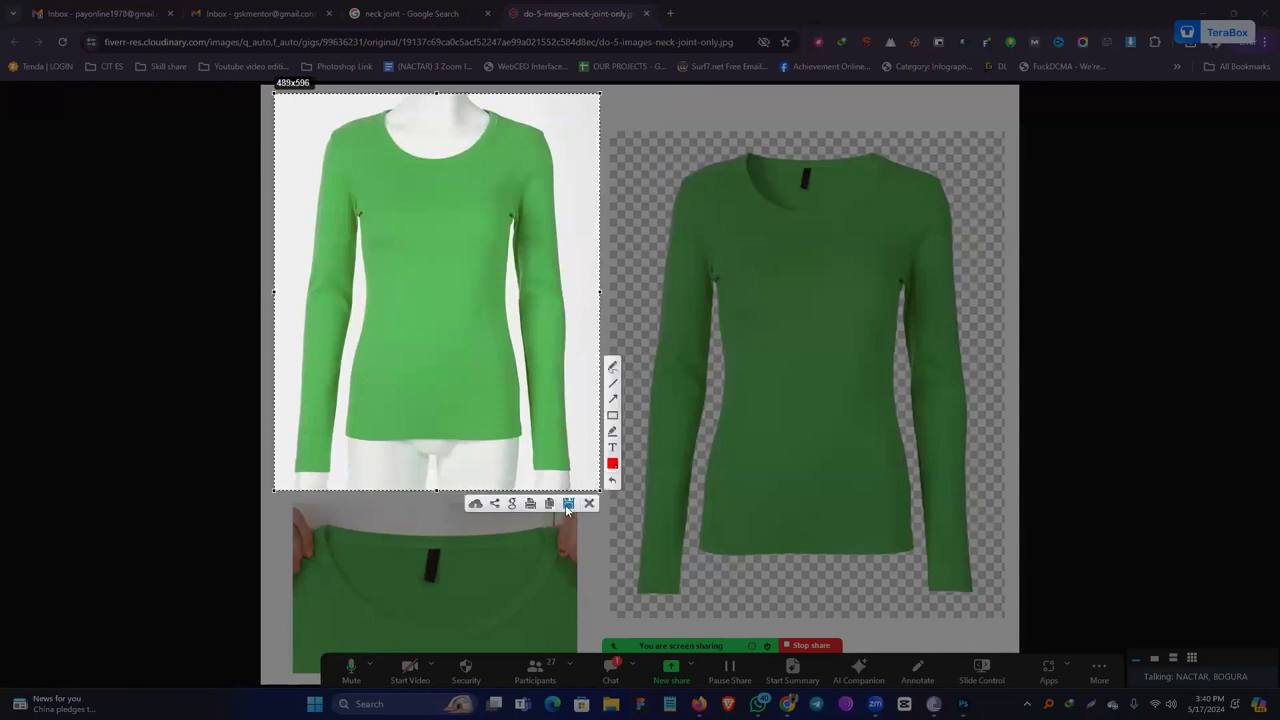
click(567, 504)
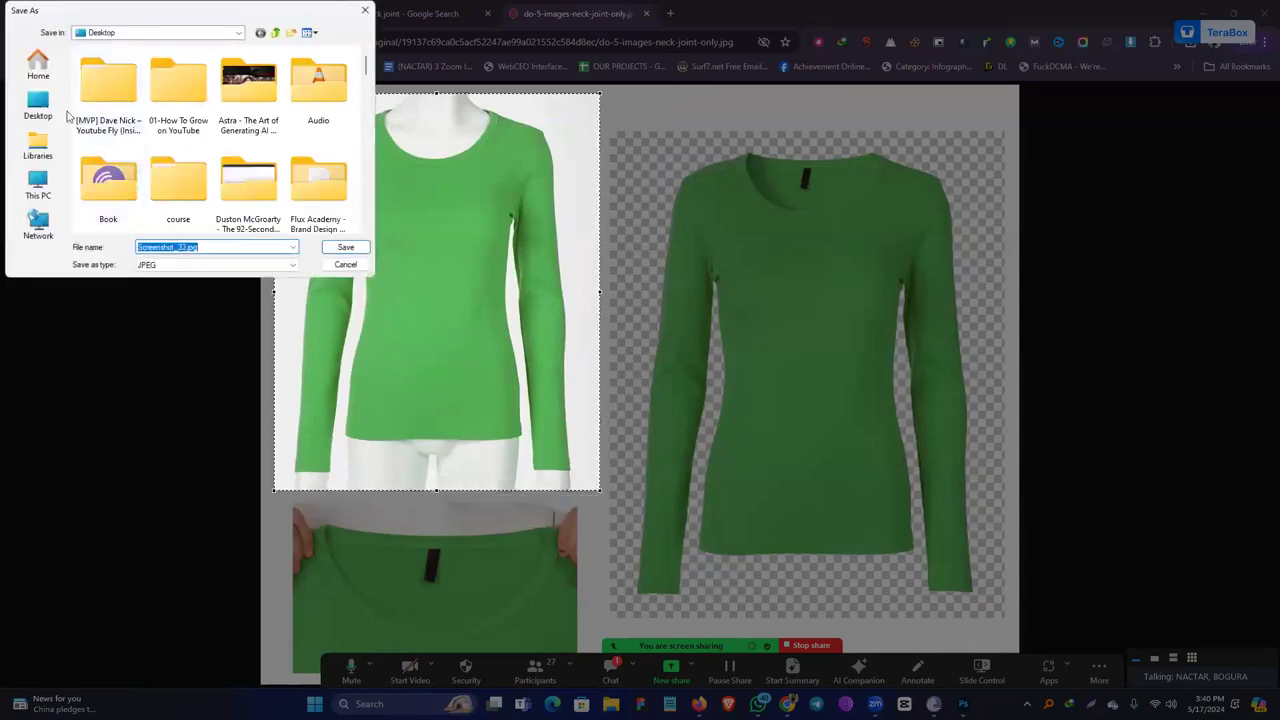
click(38, 105)
text(1)
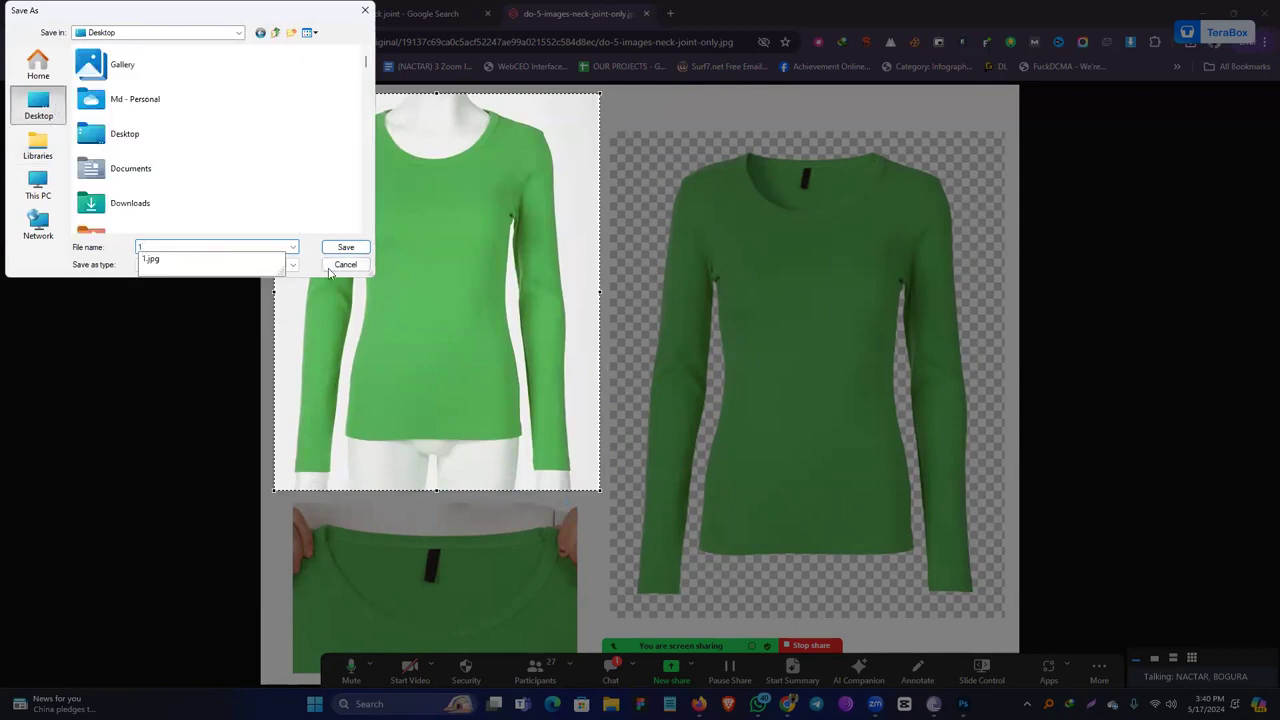
text(2)
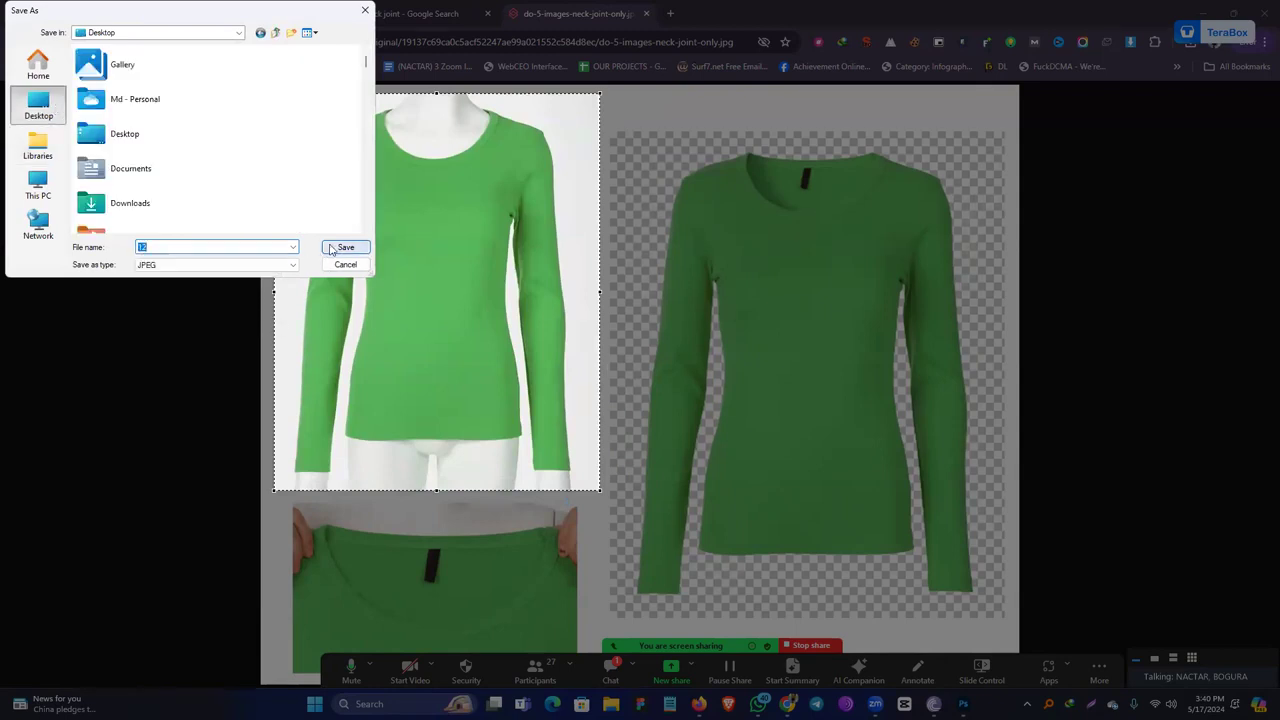
click(335, 248)
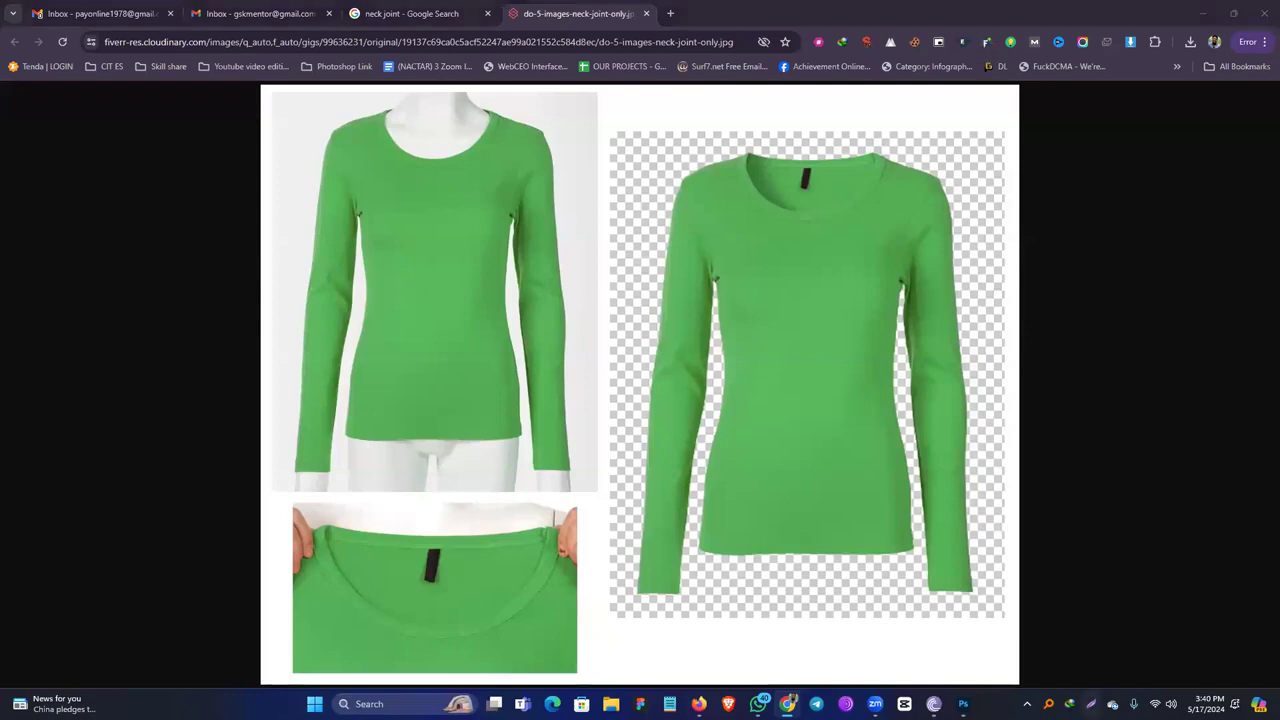
Capture a screenshot of the inner neckline close-up and save it to the Desktop as JPEG file 23.
key(Print)
drag(291, 505, 577, 672)
click(547, 685)
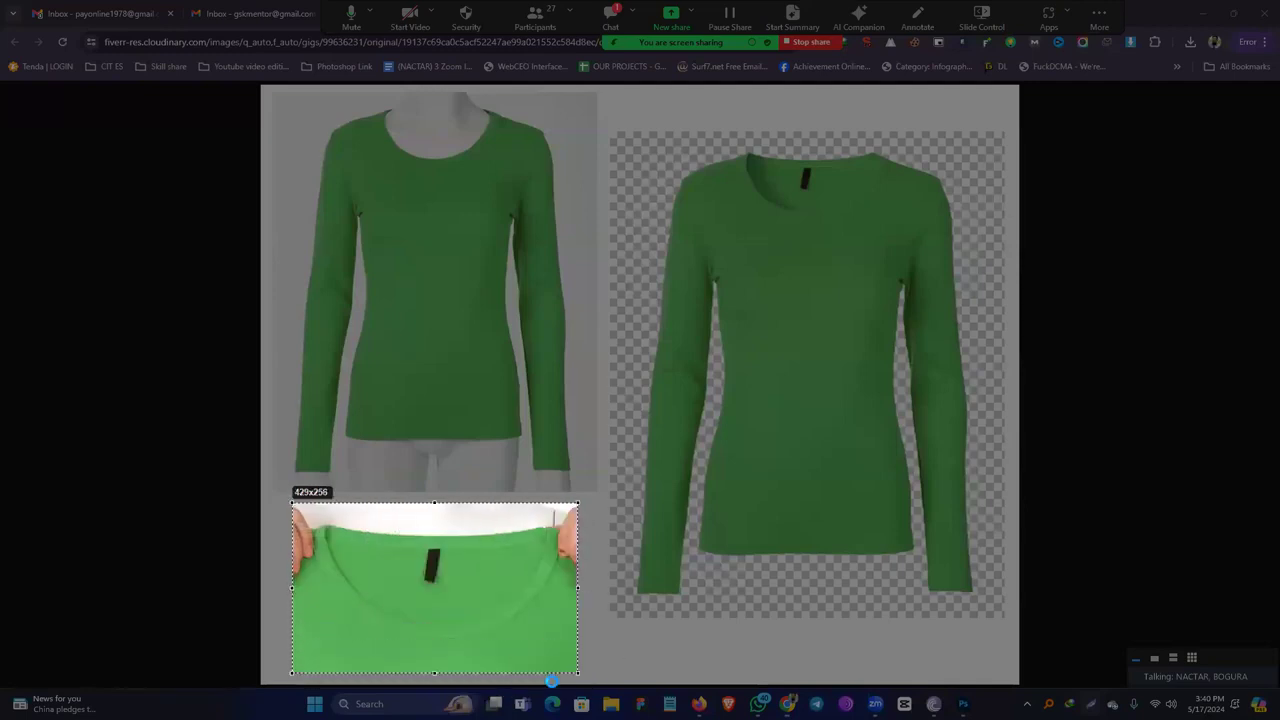
text(22)
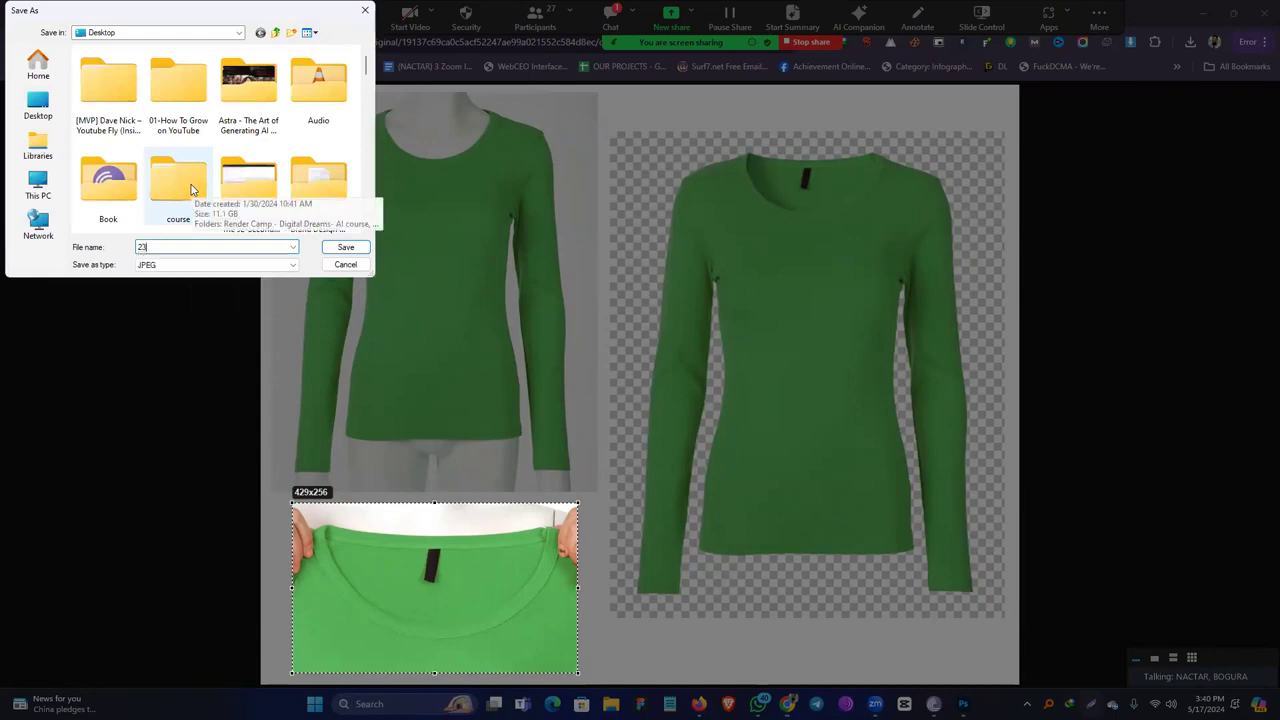
click(346, 249)
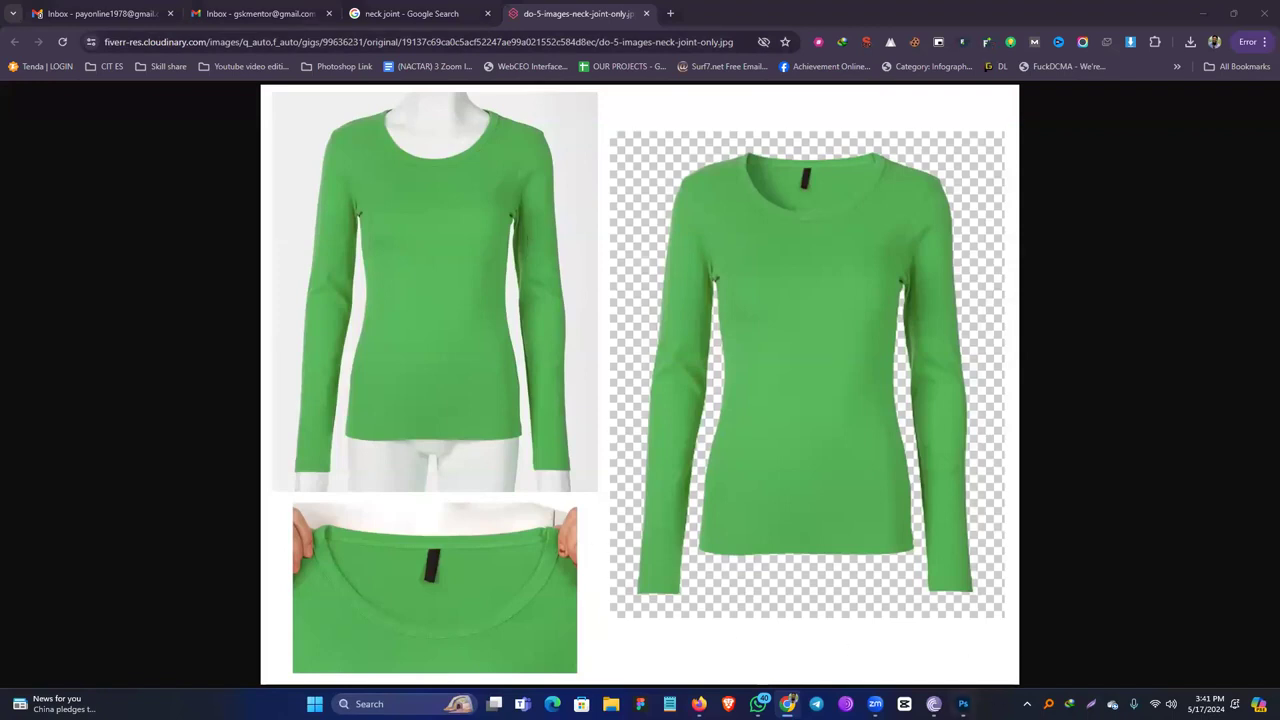
Switch to Photoshop and open the saved mannequin image 12.jpg.
mouse_move(963, 703)
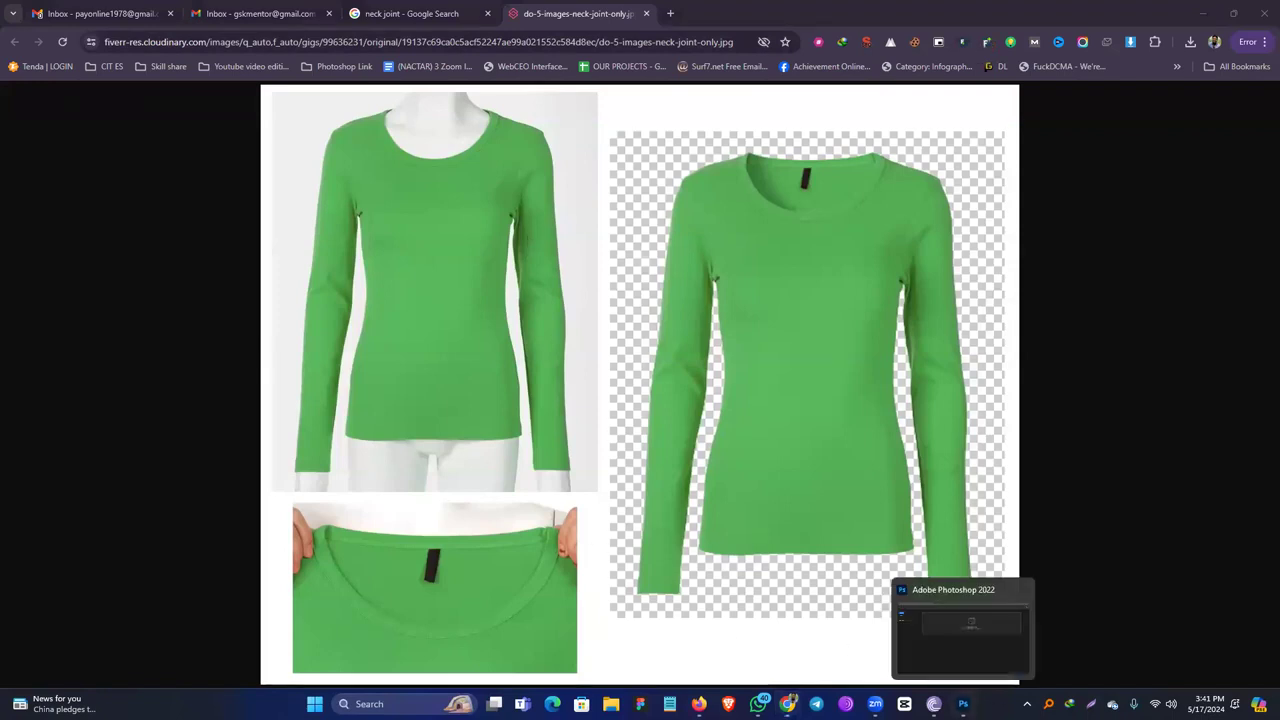
click(962, 653)
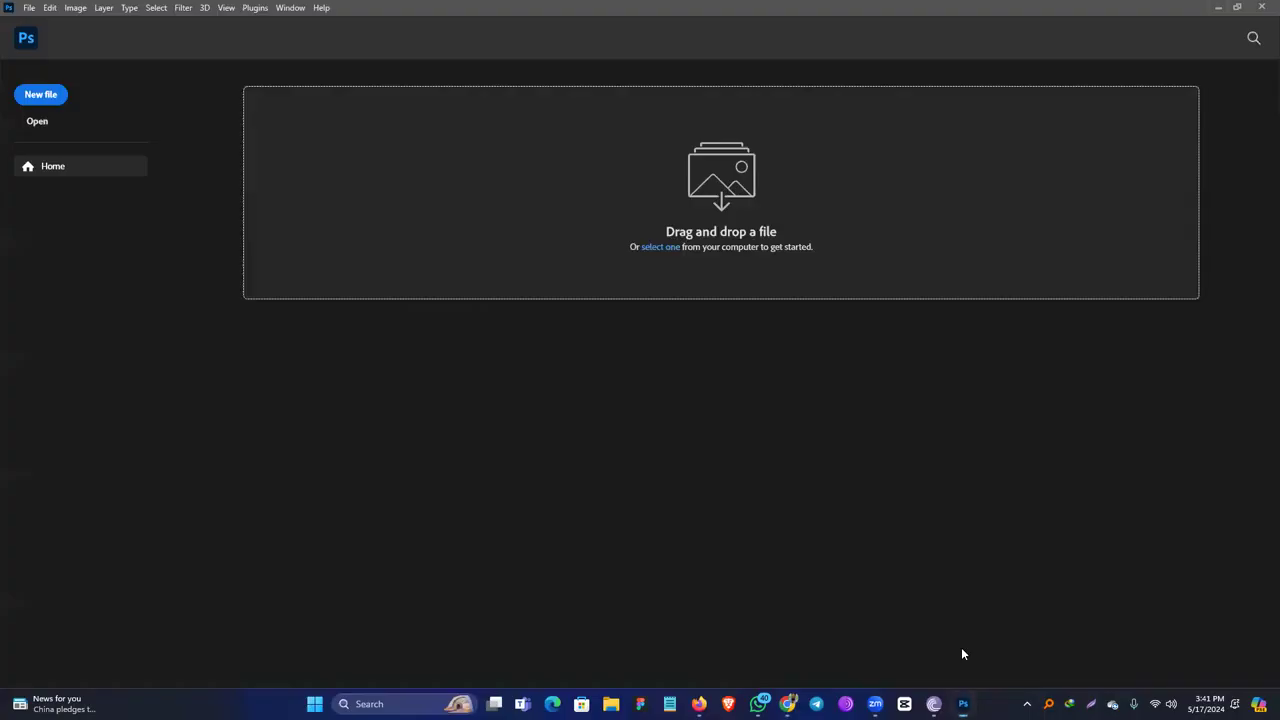
click(38, 121)
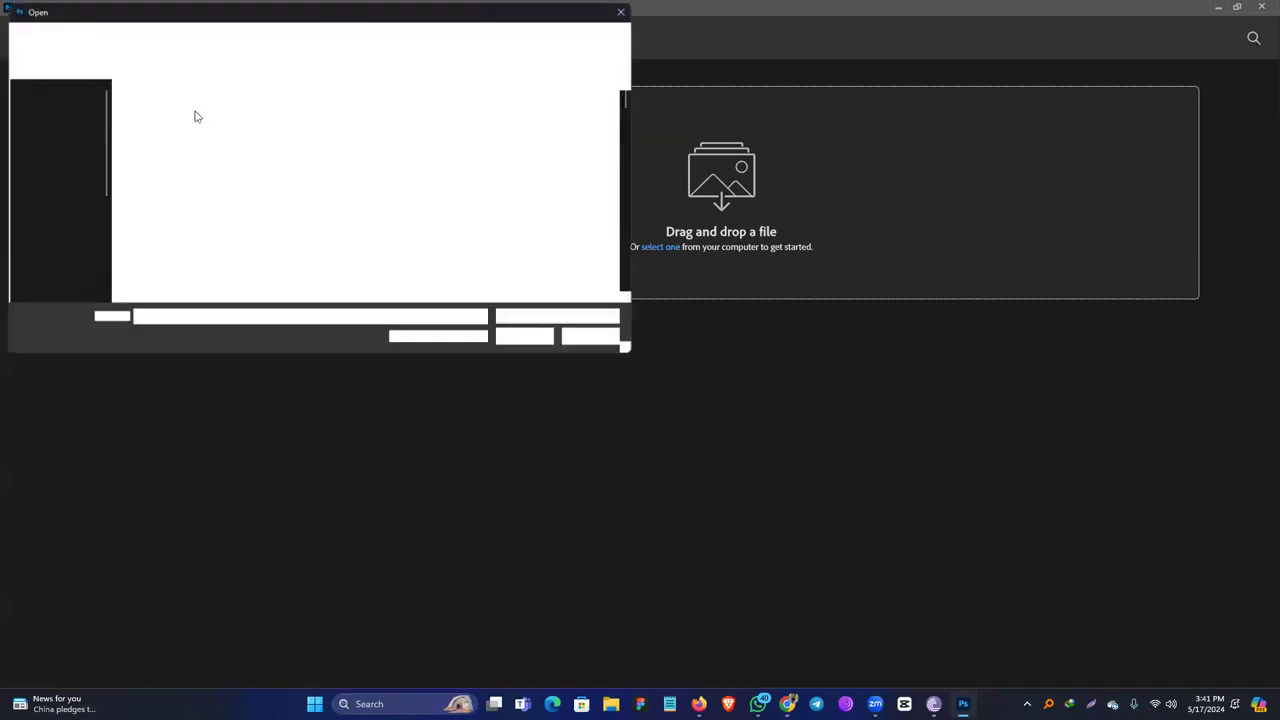
scroll(270, 185, down, 3)
double_click(222, 128)
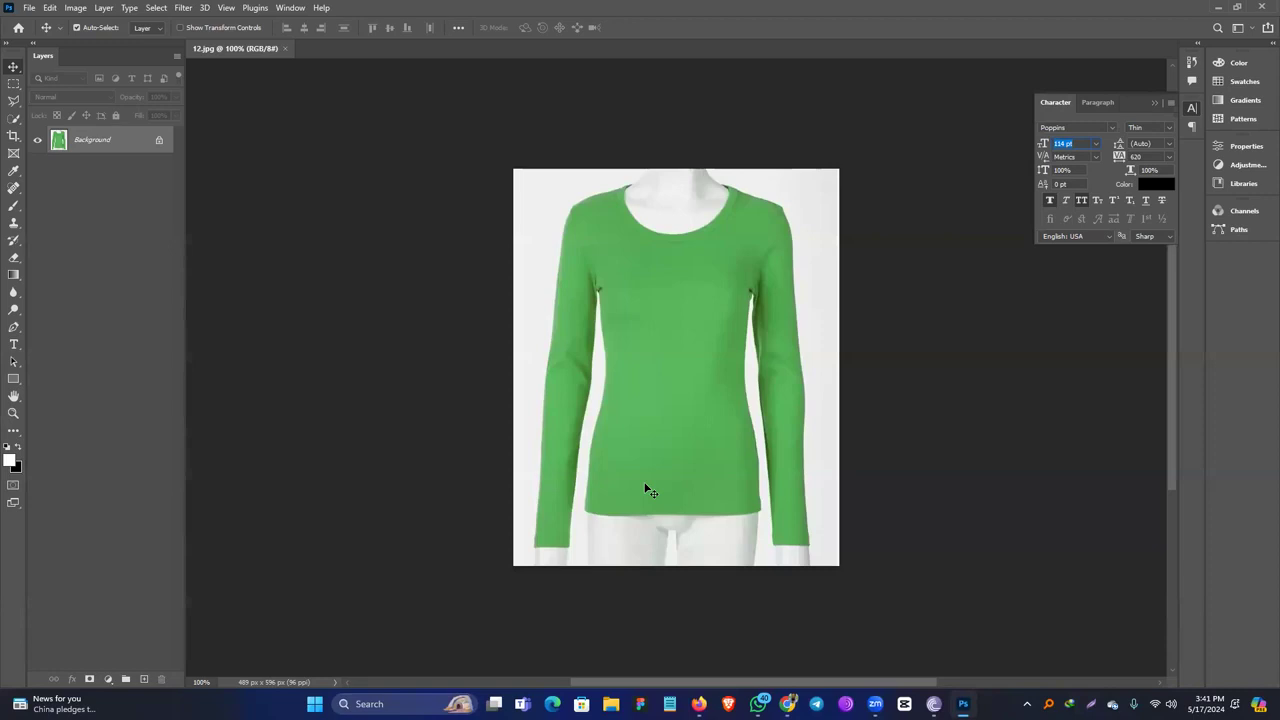
Close 12.jpg and reopen it from the recent files.
click(121, 134)
click(14, 86)
click(13, 67)
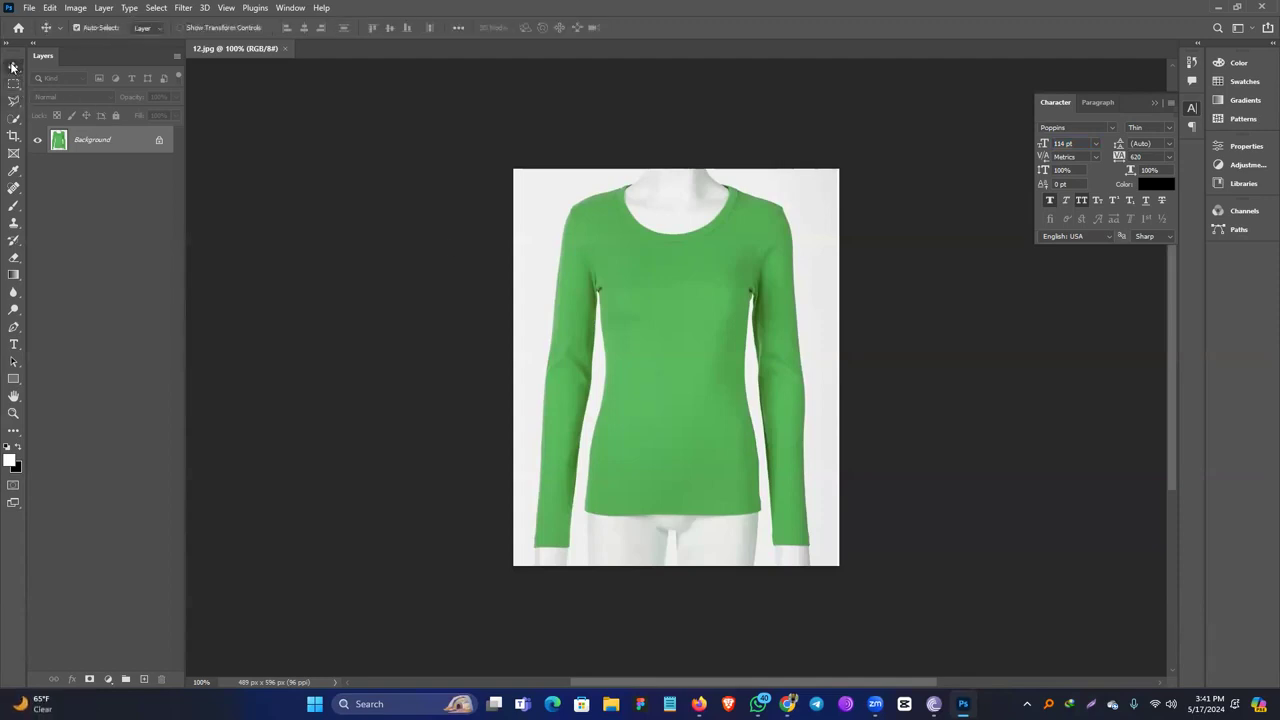
click(284, 48)
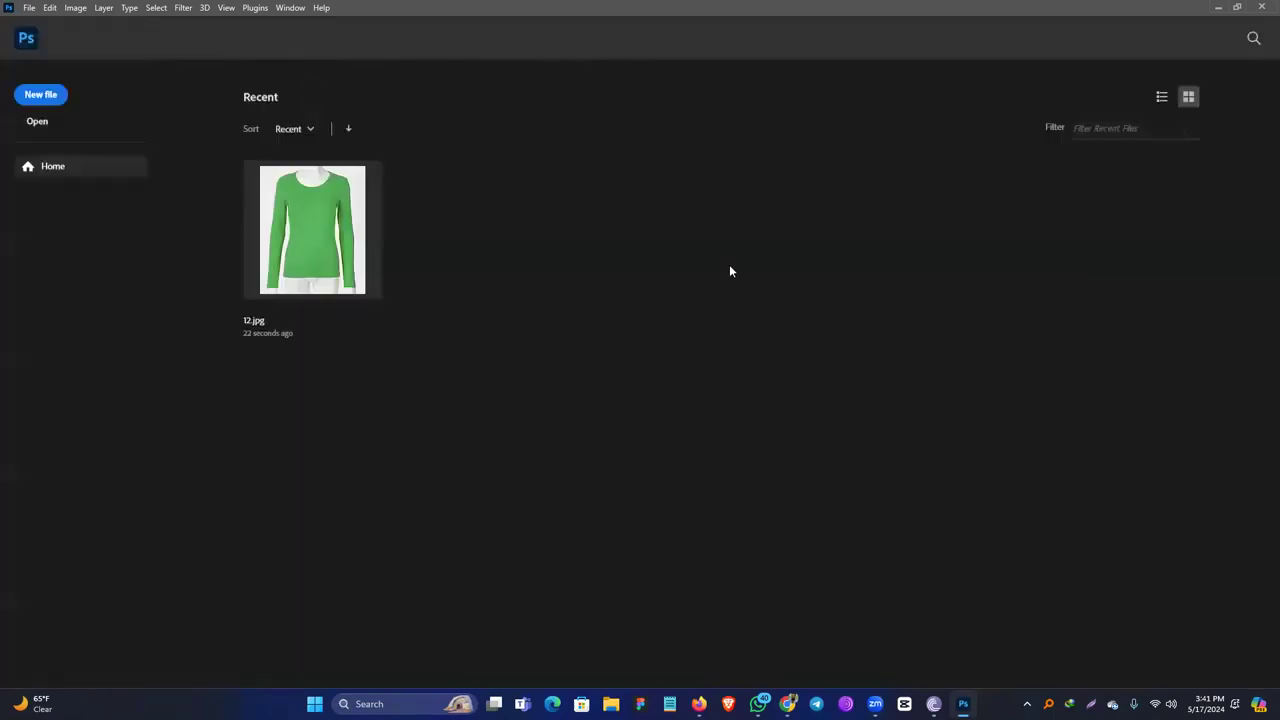
click(309, 241)
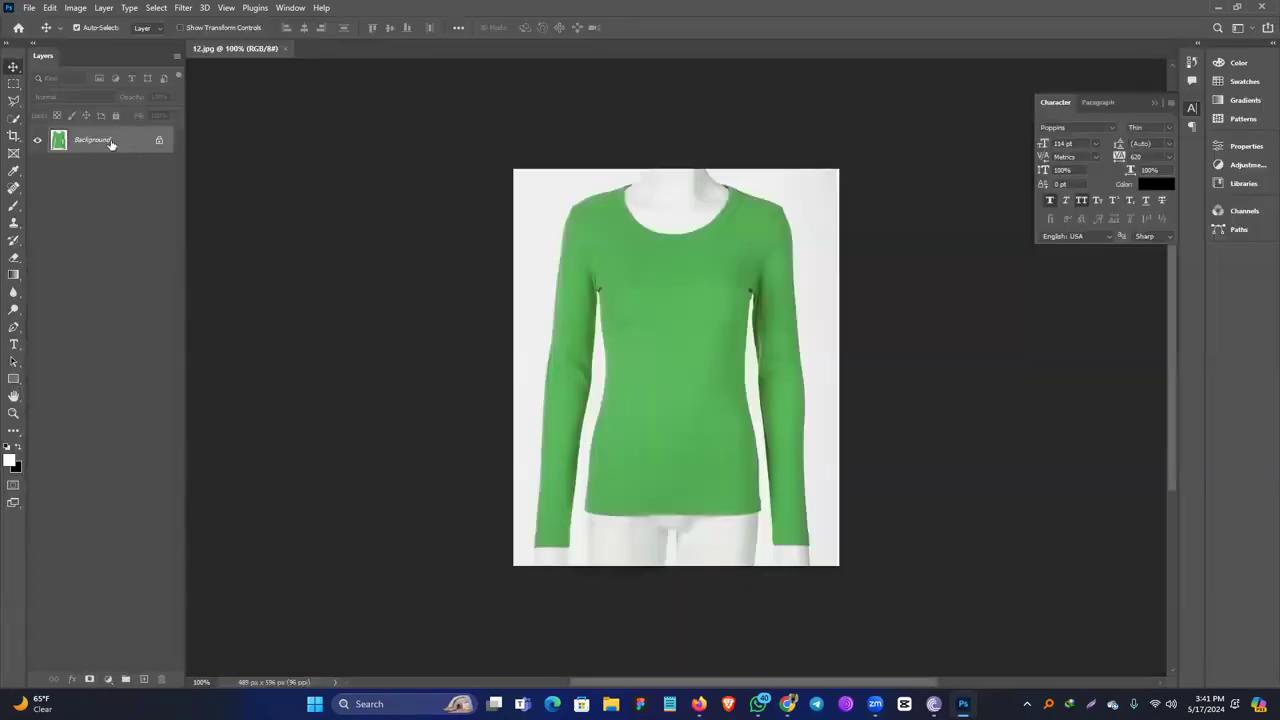
Duplicate the Background layer and add a white (ffffff) Solid Color fill layer between the original and the copy.
key(ctrl+j)
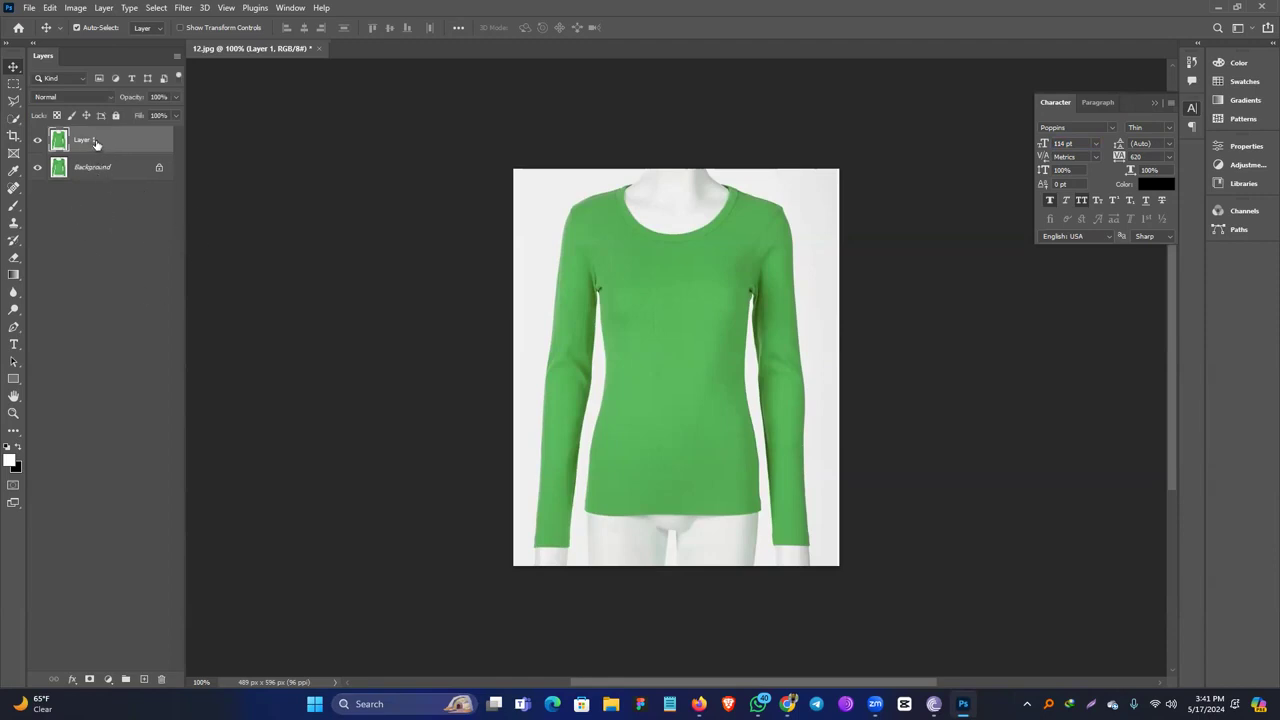
click(100, 167)
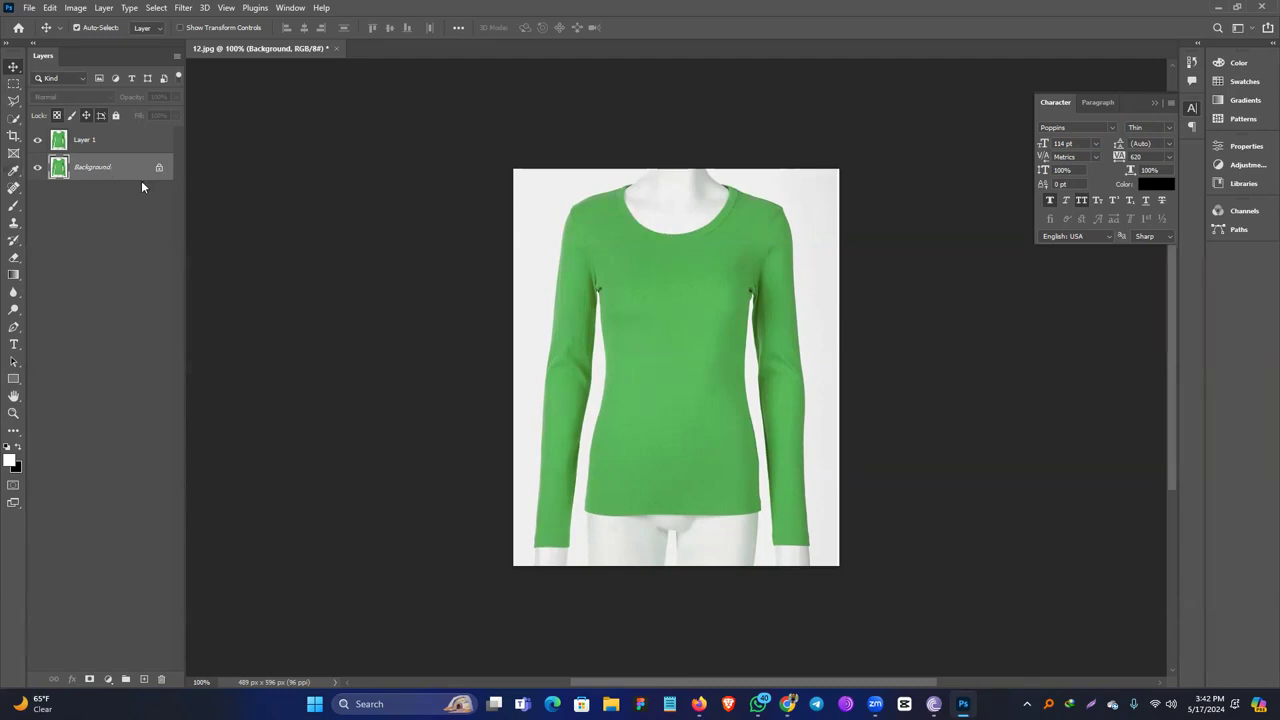
click(143, 679)
key(ctrl+z)
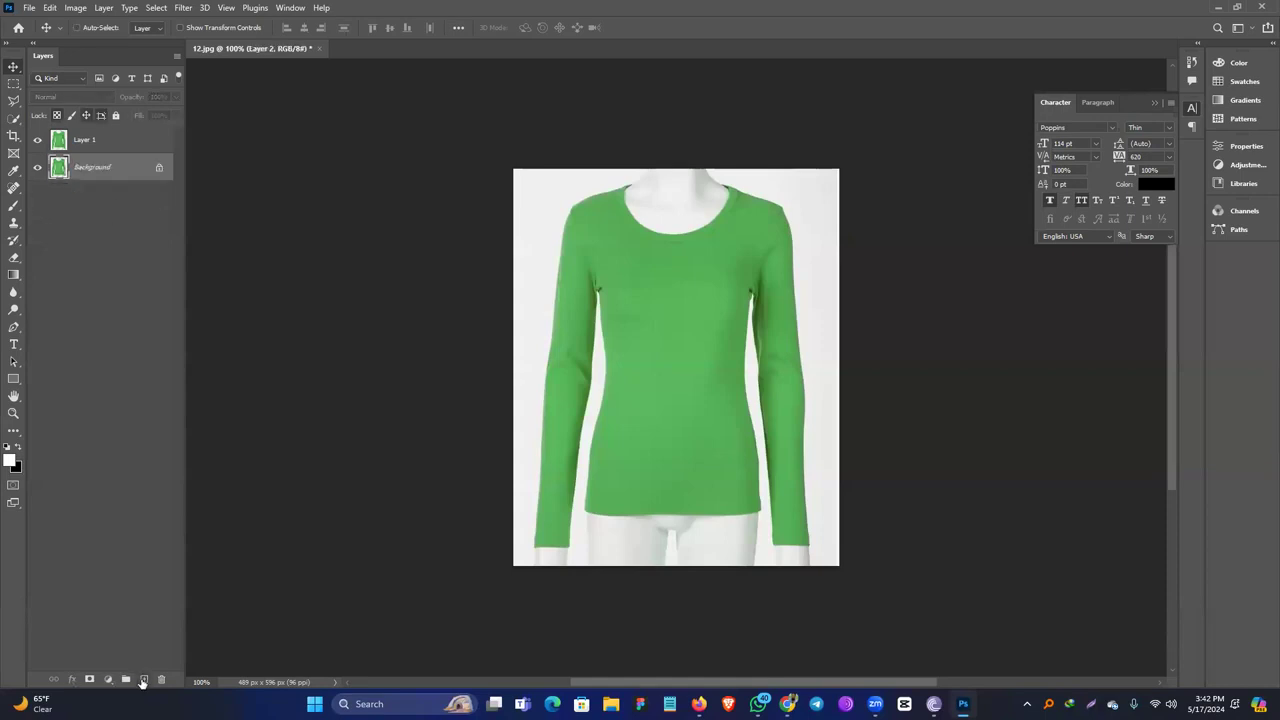
click(108, 679)
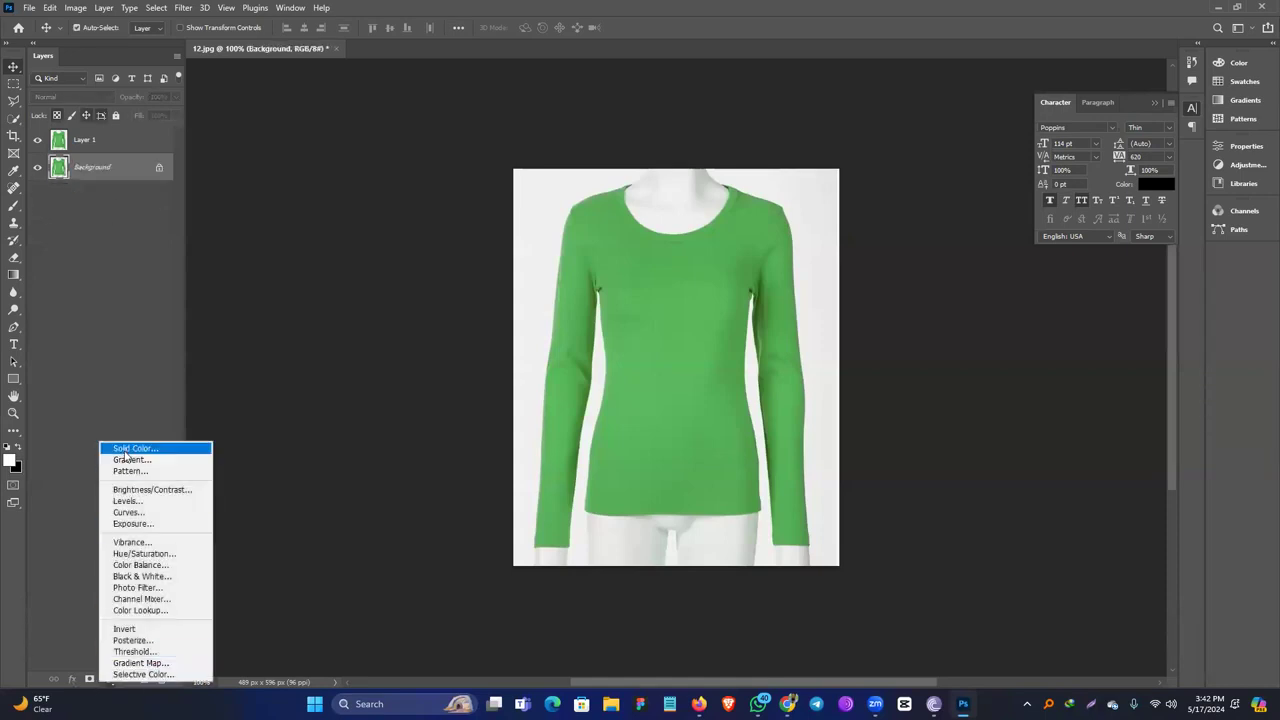
click(121, 448)
drag(851, 222, 717, 137)
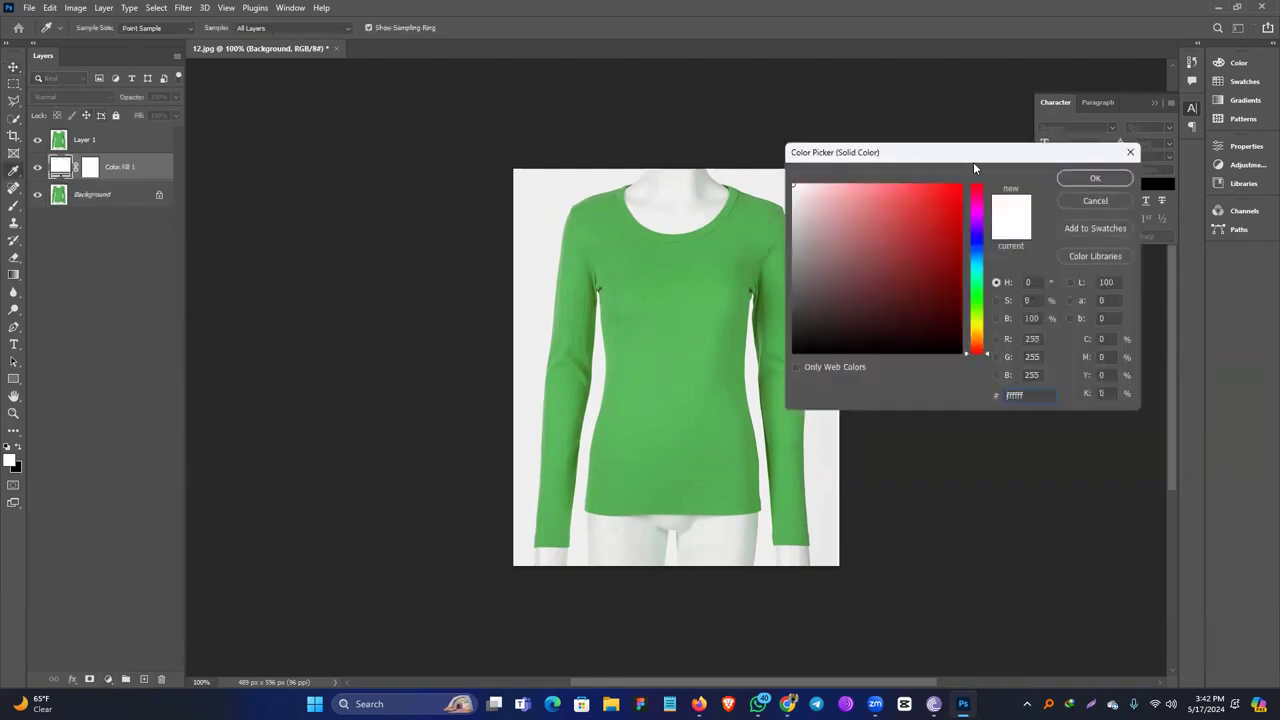
click(1072, 178)
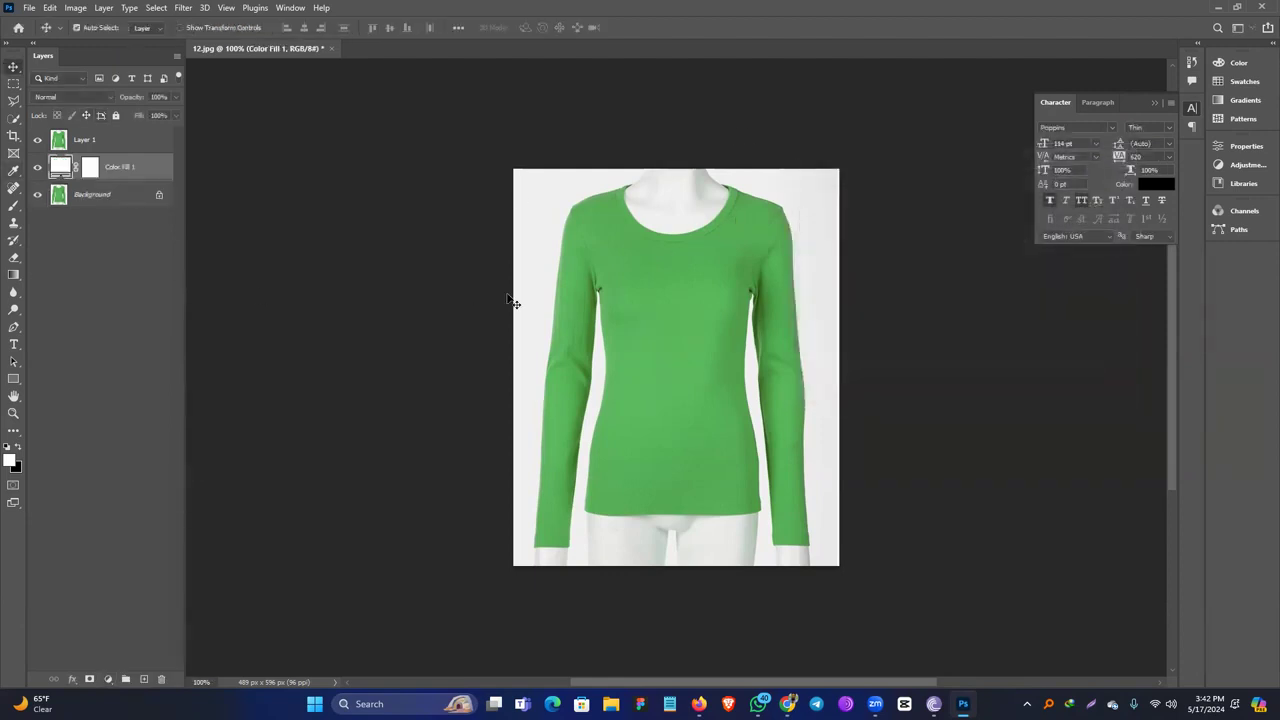
Select Layer 1, activate the Pen Tool in Path mode and check its path operation options.
click(110, 147)
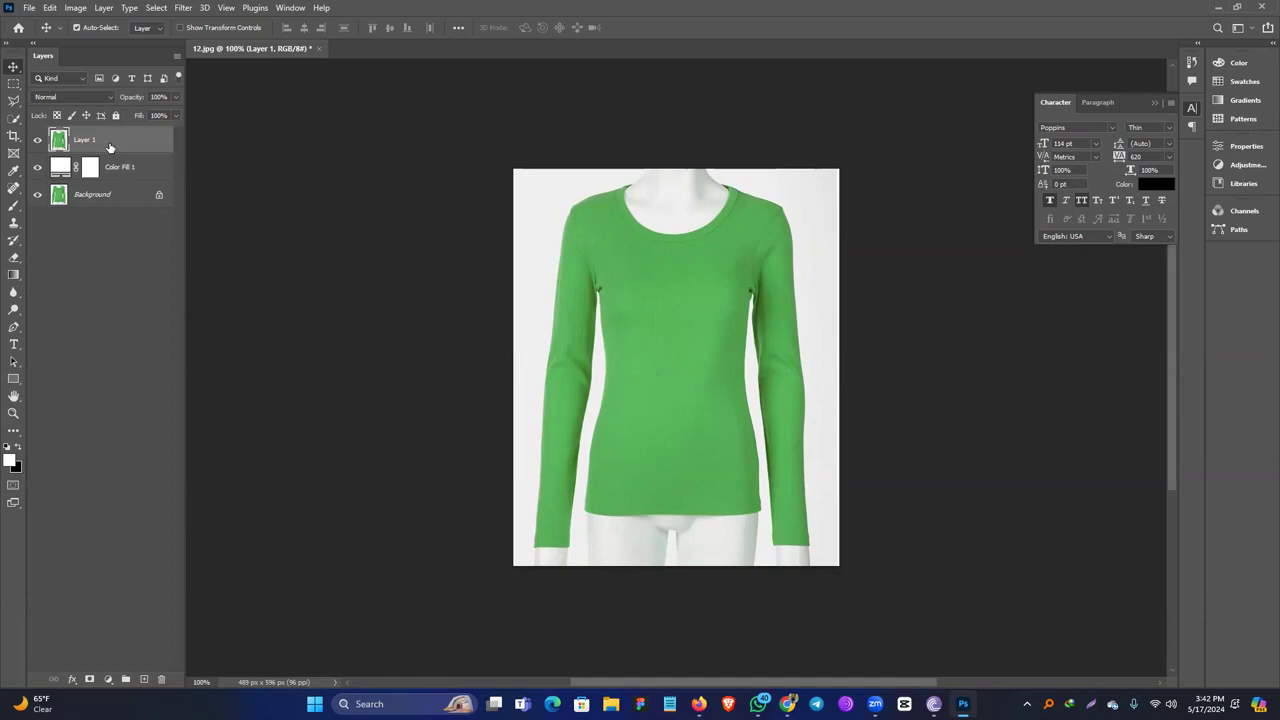
ctrl+click(664, 350)
drag(586, 445, 634, 177)
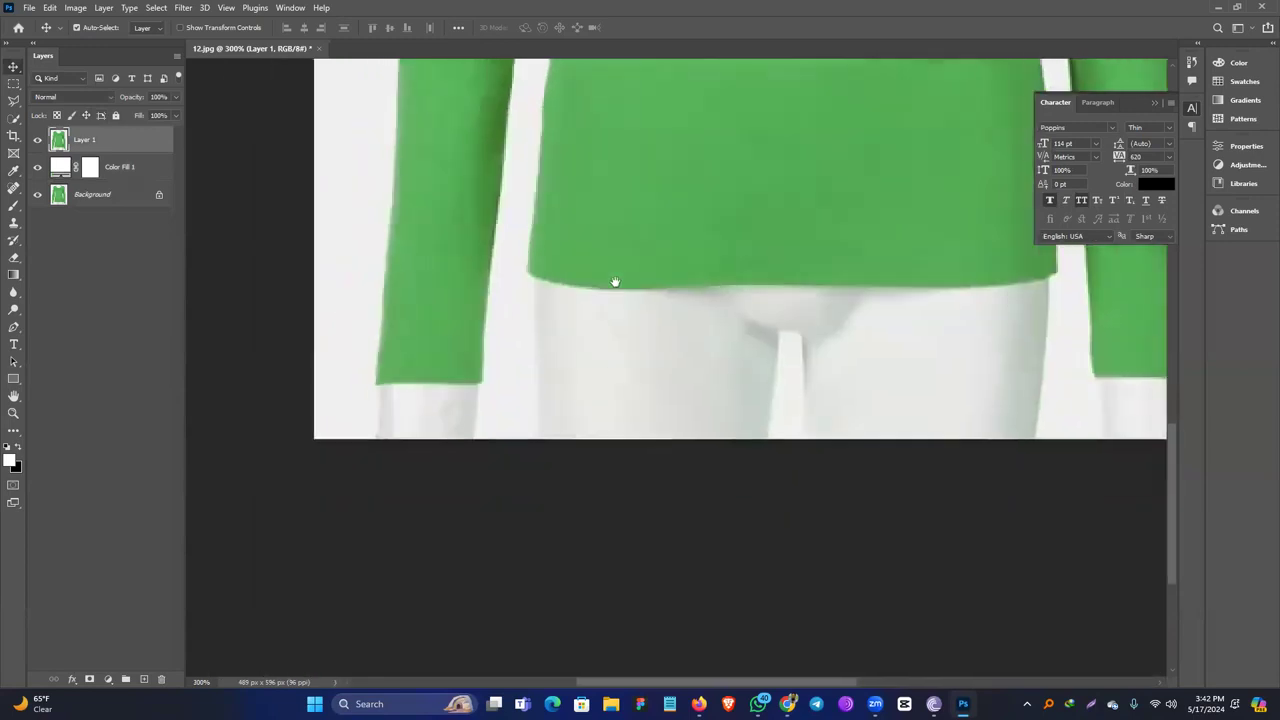
ctrl+click(452, 348)
ctrl+click(458, 346)
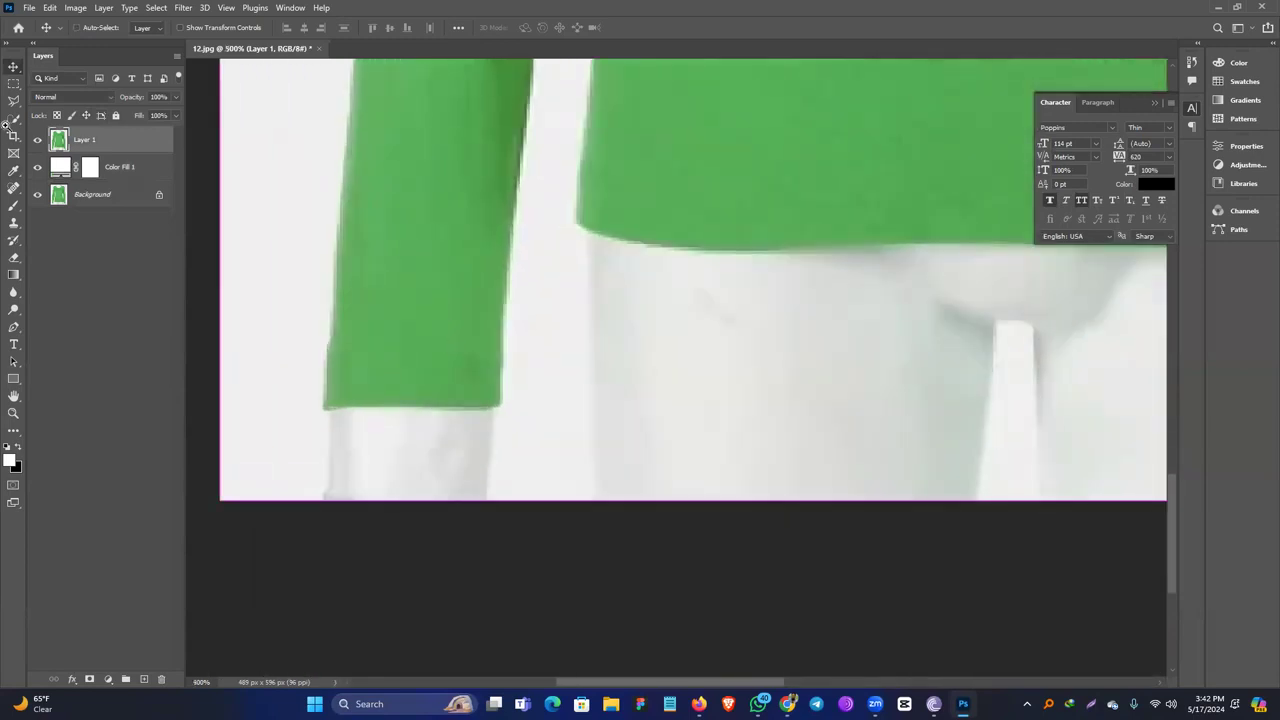
click(13, 327)
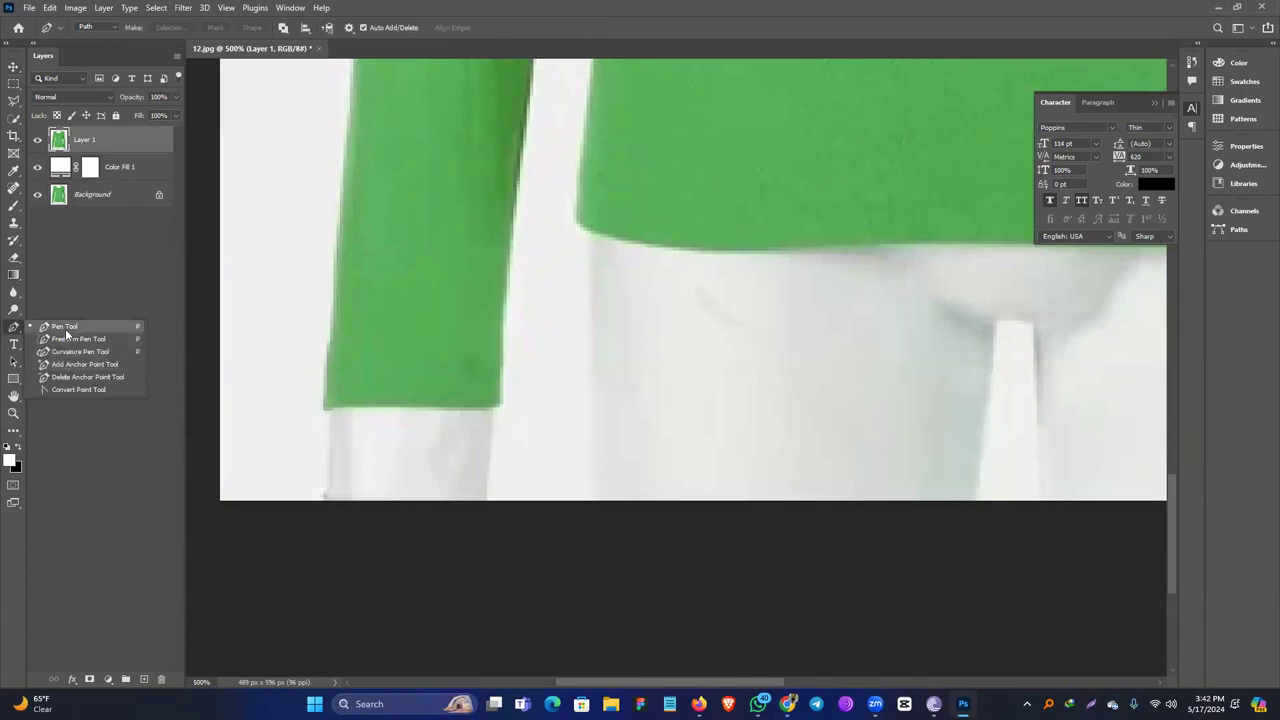
click(65, 327)
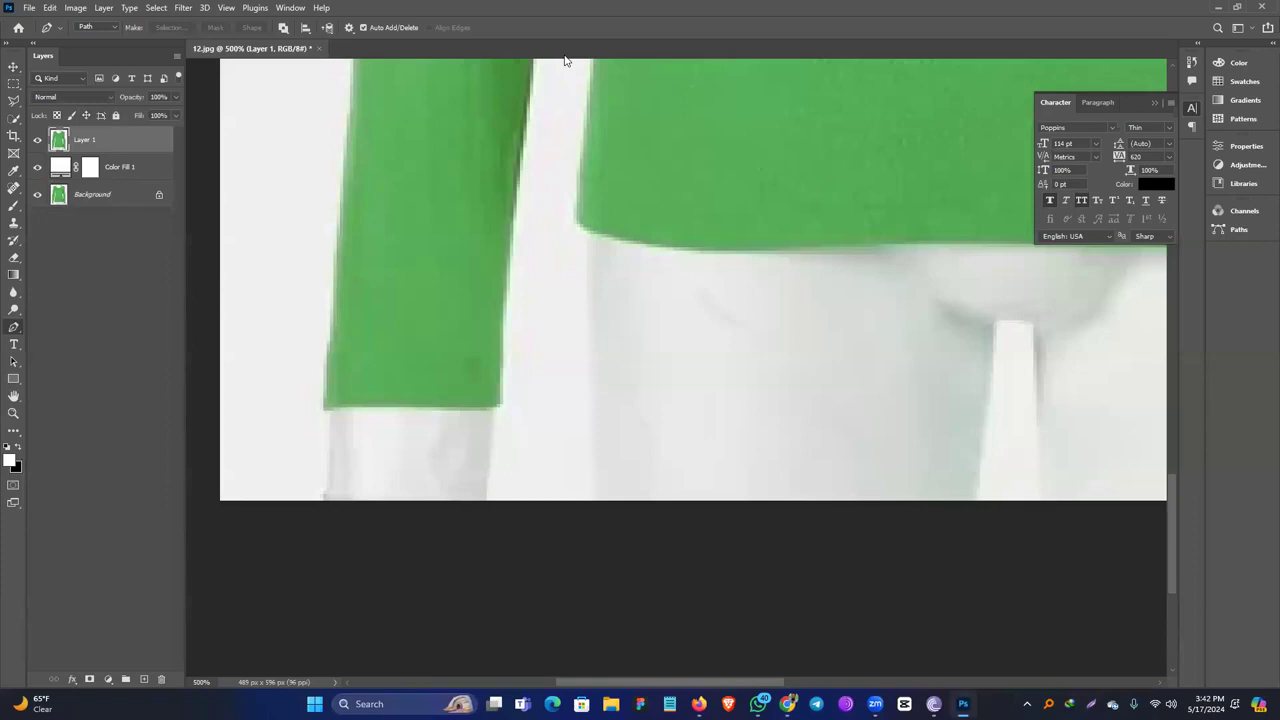
click(282, 28)
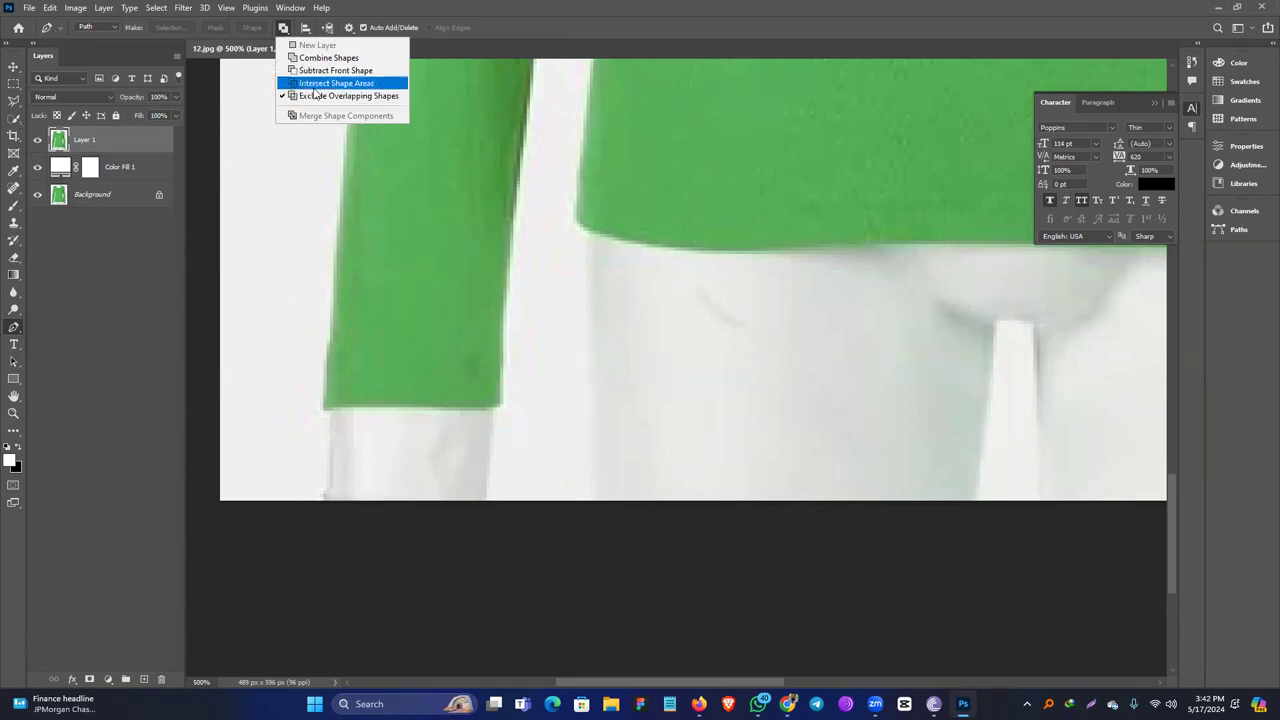
click(542, 5)
Start the pen path at the inner corner of the left sleeve's cuff, tracing the hem and the lowest part of the outer edge.
ctrl+click(499, 388)
drag(524, 394, 586, 397)
click(561, 406)
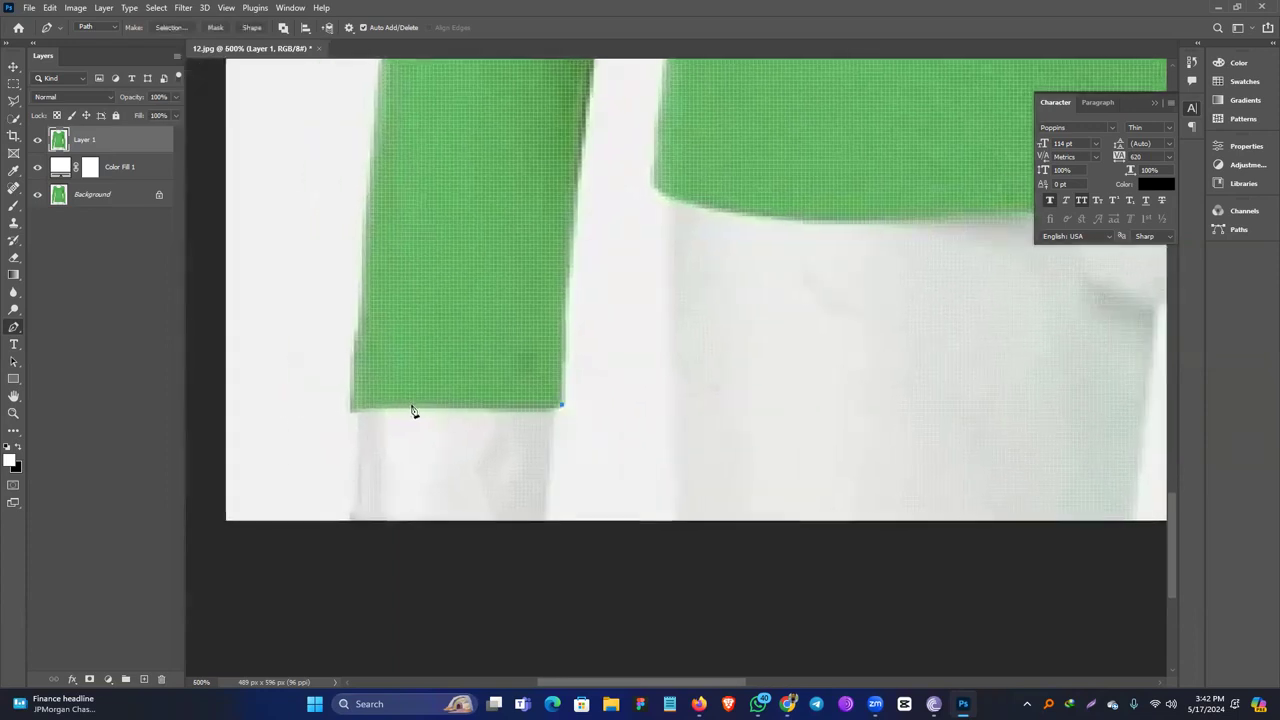
drag(407, 406, 366, 401)
click(357, 317)
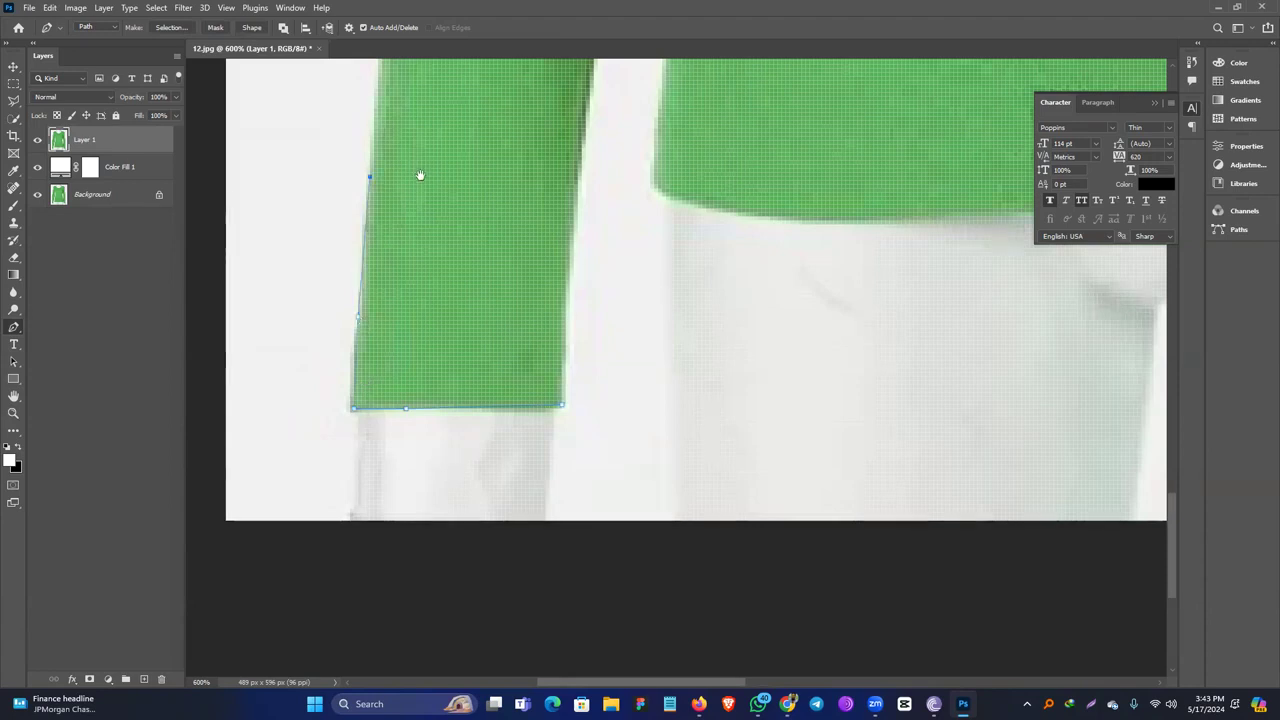
Continue the path up the lower outer edge of the left sleeve towards the elbow.
scroll(420, 174, up, 5)
scroll(384, 327, up, 1)
click(390, 313)
click(394, 209)
scroll(425, 194, up, 1)
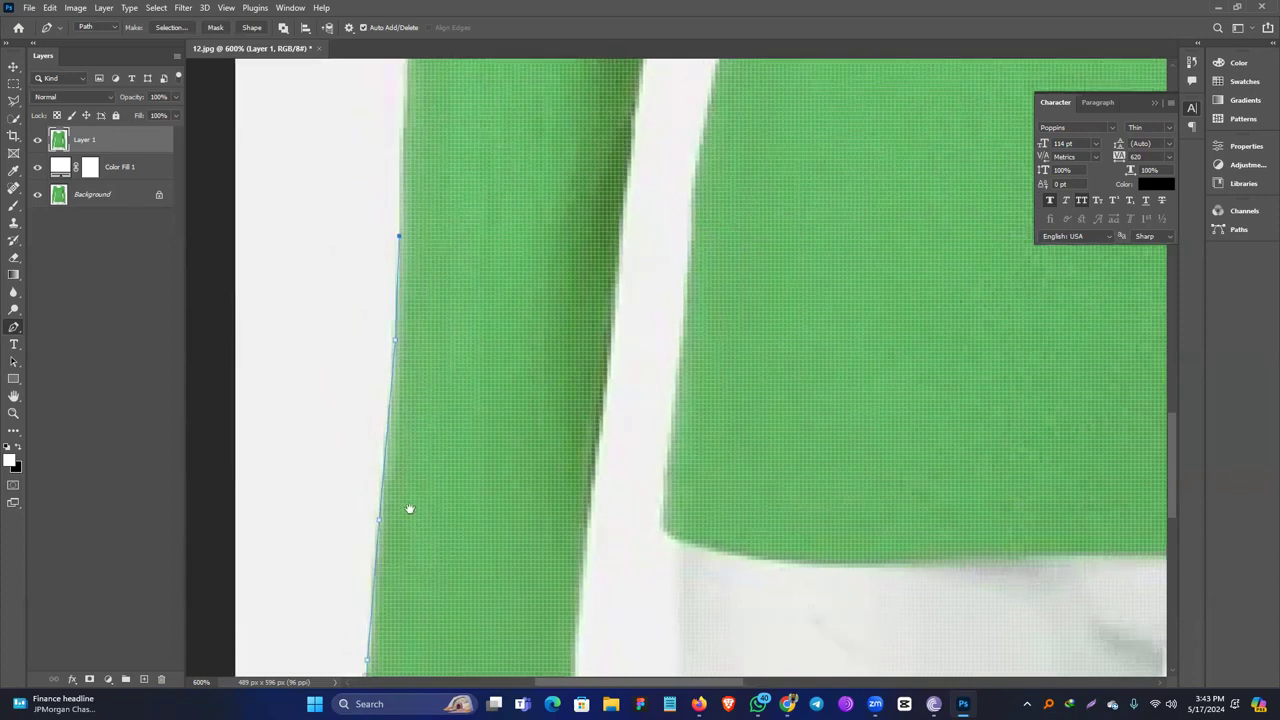
scroll(408, 480, up, 6)
click(404, 382)
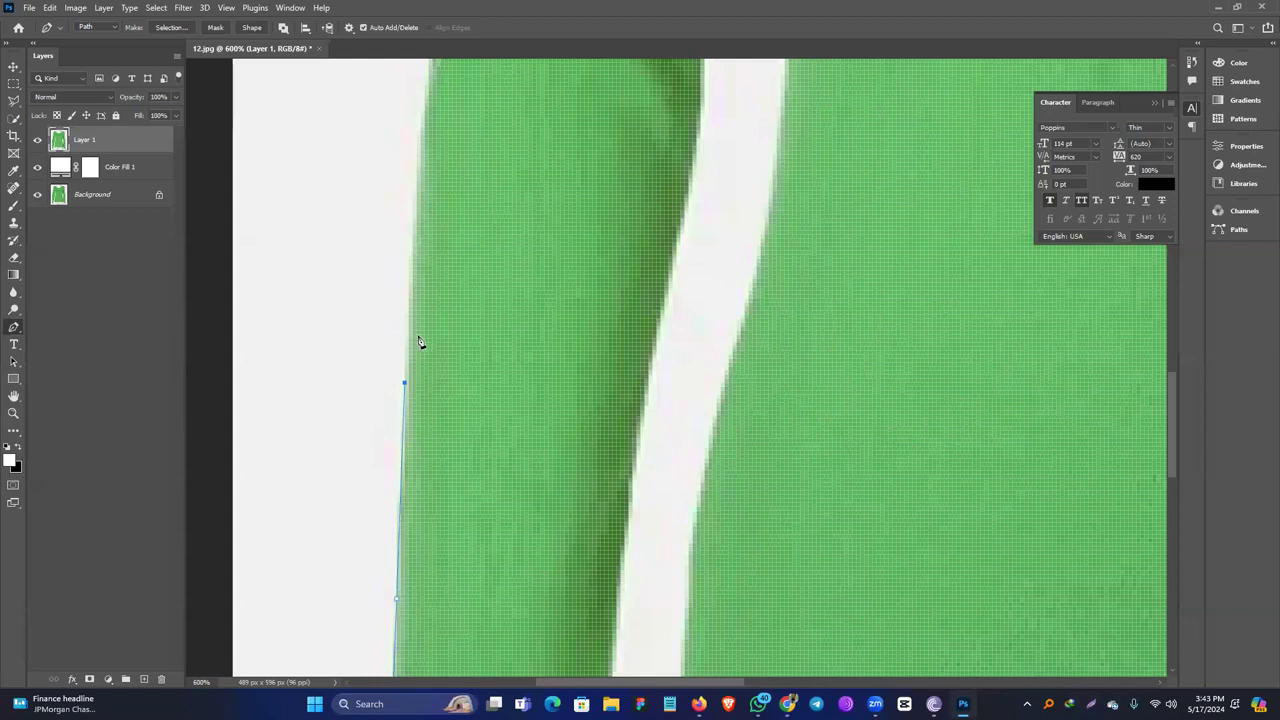
Trace the left sleeve's outer edge past the elbow to the upper arm, correcting the anchor point that strays from the fabric.
scroll(464, 335, up, 2)
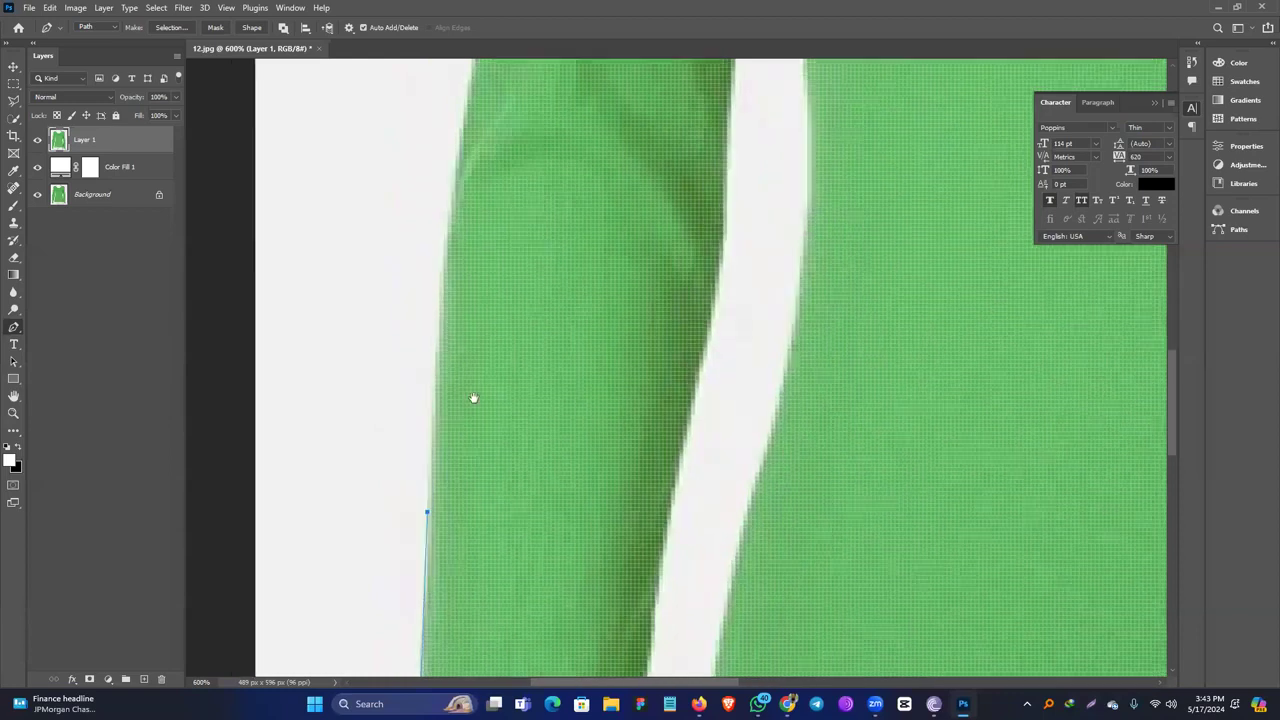
click(446, 290)
click(456, 211)
drag(471, 129, 436, 386)
drag(436, 339, 466, 371)
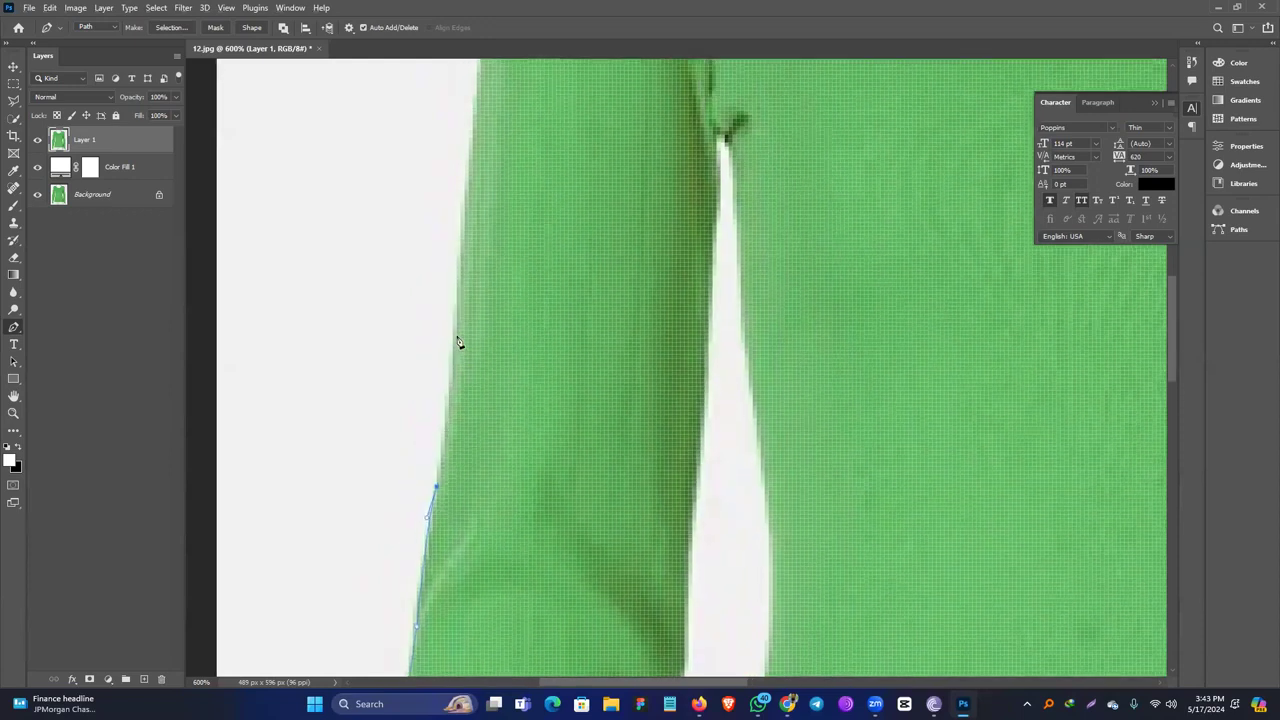
drag(452, 326, 440, 475)
click(428, 315)
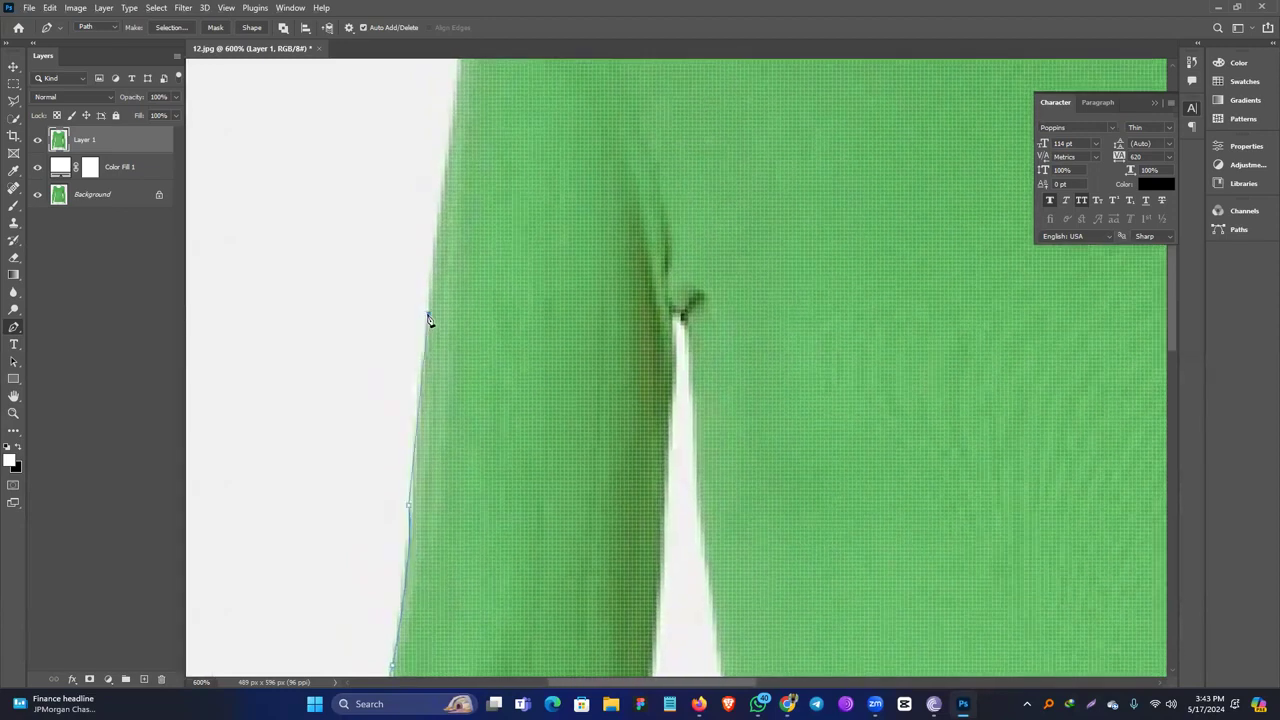
click(410, 504)
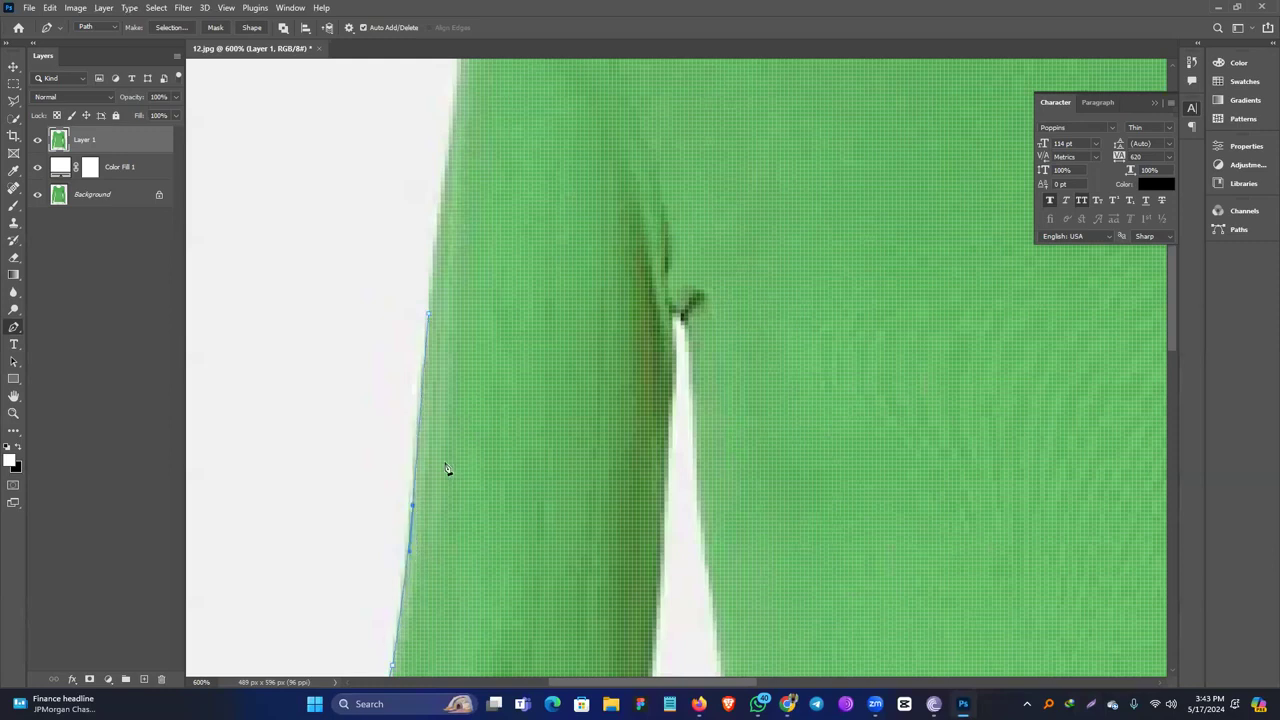
Extend the path up the left upper arm and curve it around the shoulder point.
scroll(443, 471, up, 3)
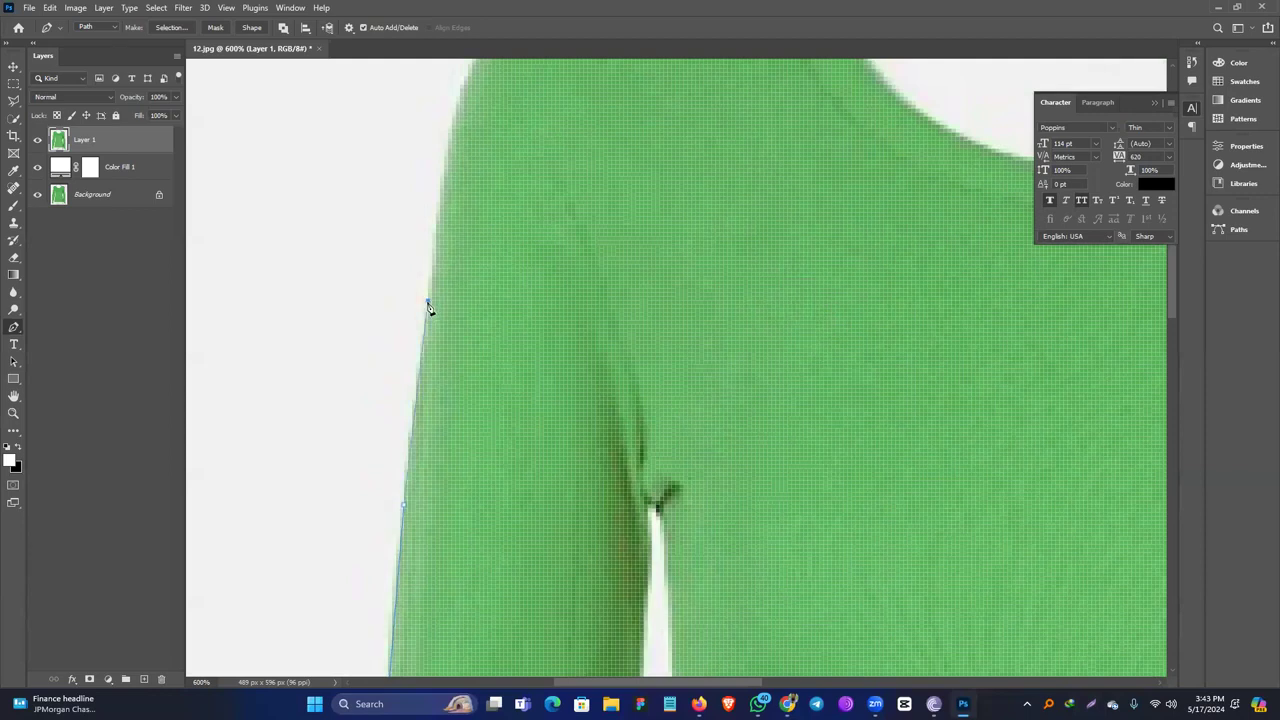
scroll(470, 400, up, 4)
click(410, 421)
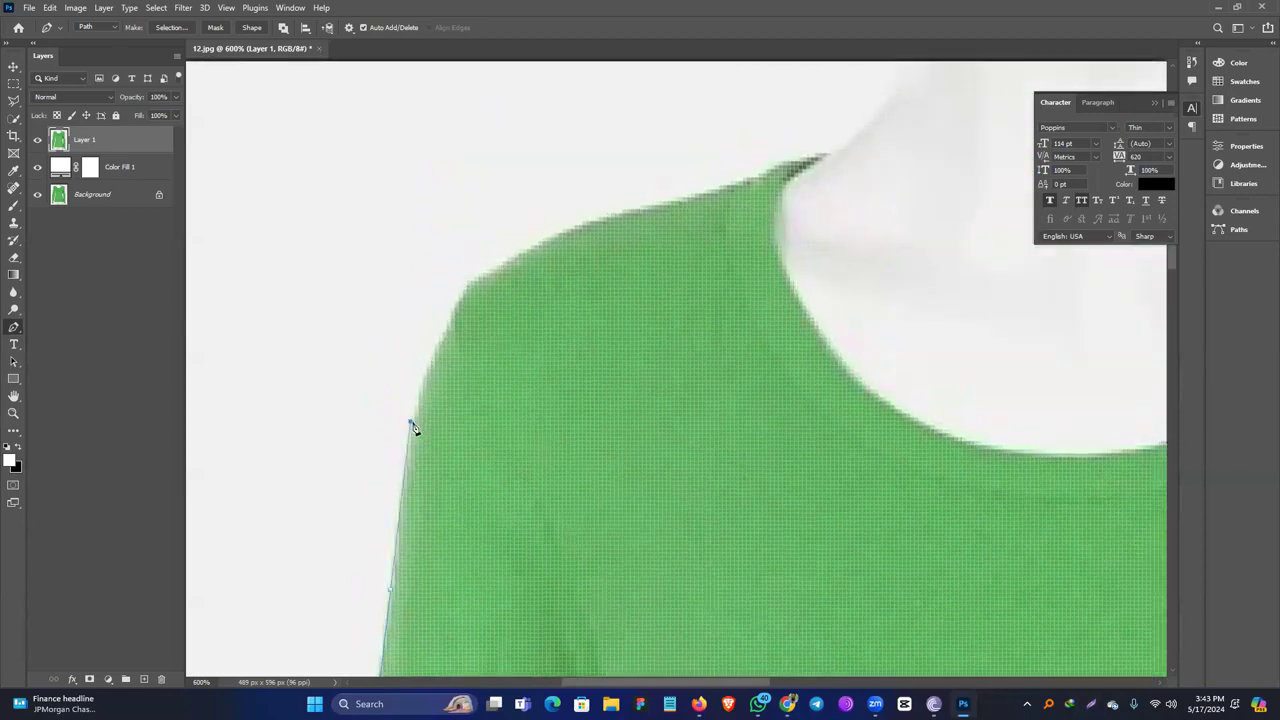
click(446, 333)
drag(502, 261, 548, 242)
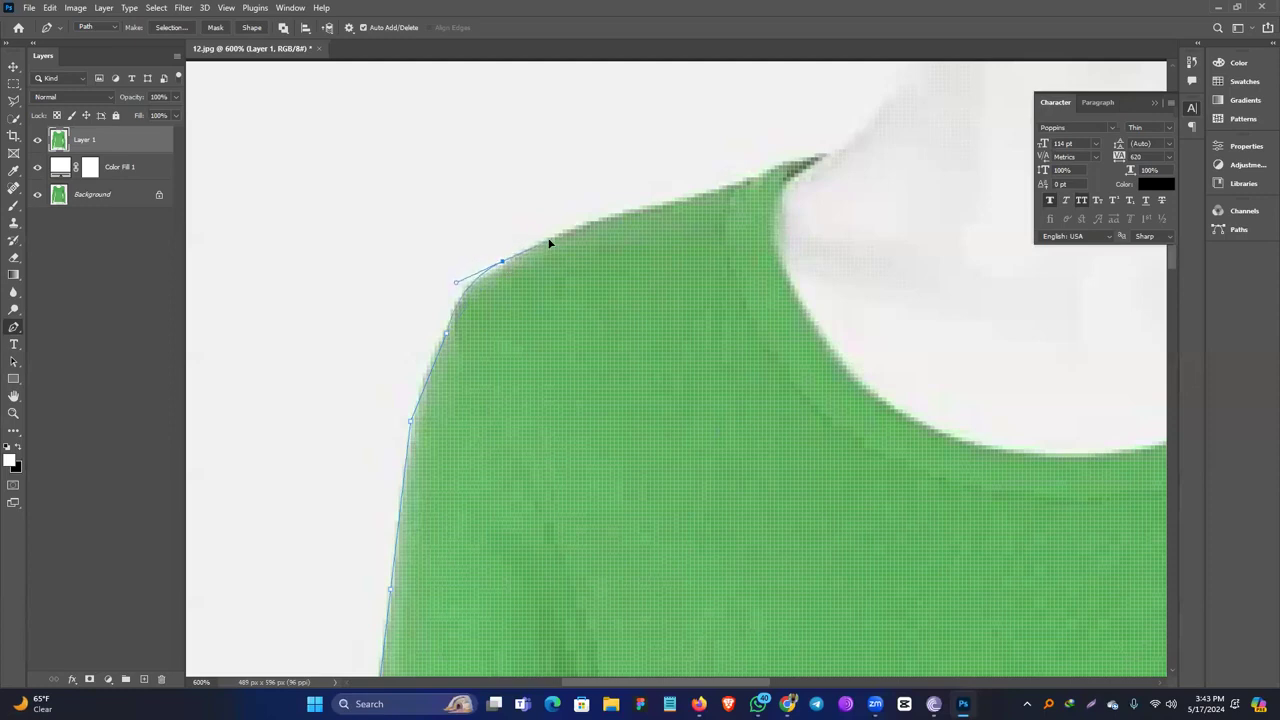
Trace the left shoulder line to the collar tip, redo the tip anchor as a curve and remove its outgoing handle.
click(642, 209)
click(730, 181)
click(819, 151)
drag(778, 237, 781, 316)
key(ctrl+z)
key(ctrl+z)
drag(821, 154, 850, 142)
alt+click(822, 155)
Curve the path down the left side of the neckline and past its lowest point, removing outgoing handles where the curve changes.
drag(778, 257, 791, 357)
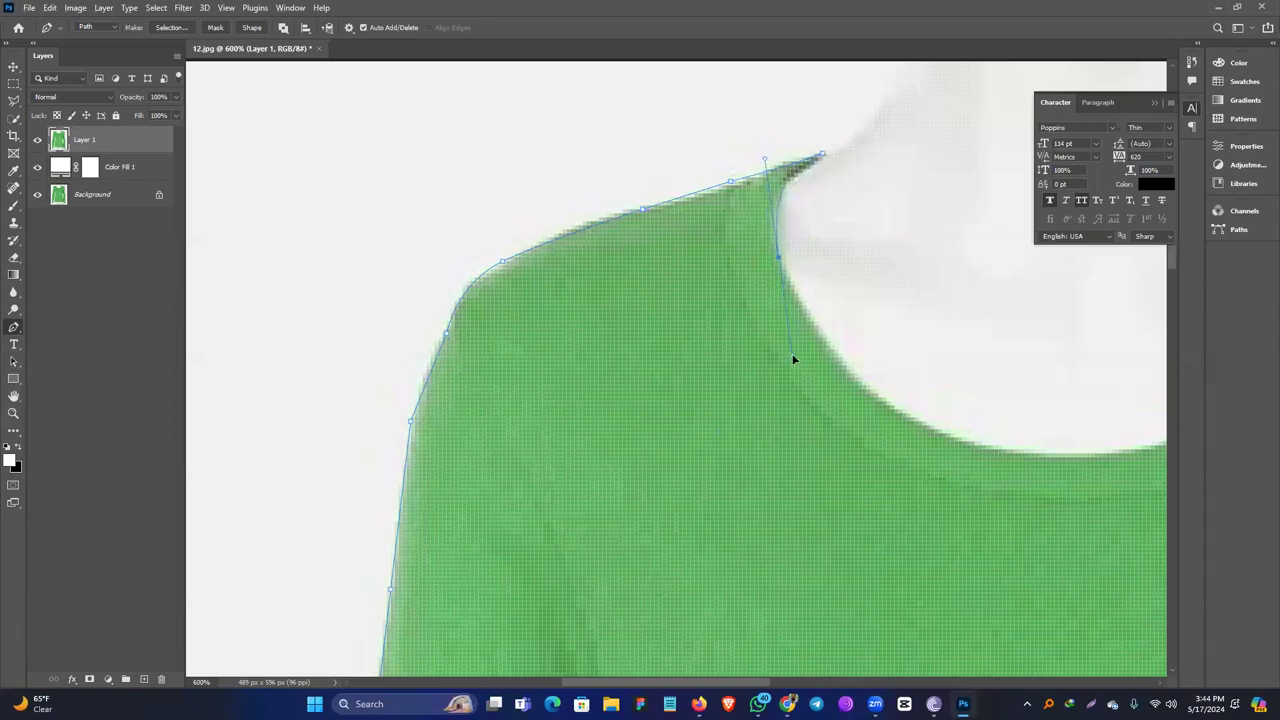
drag(868, 325, 606, 257)
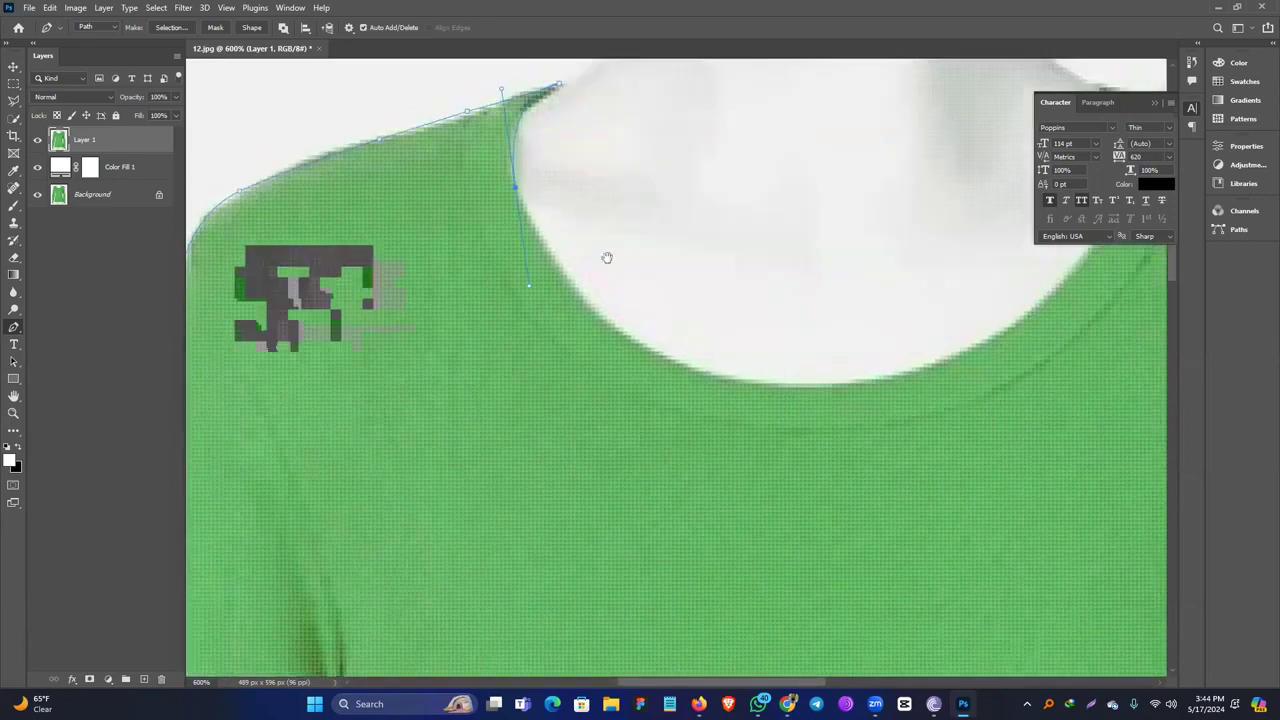
alt+click(515, 189)
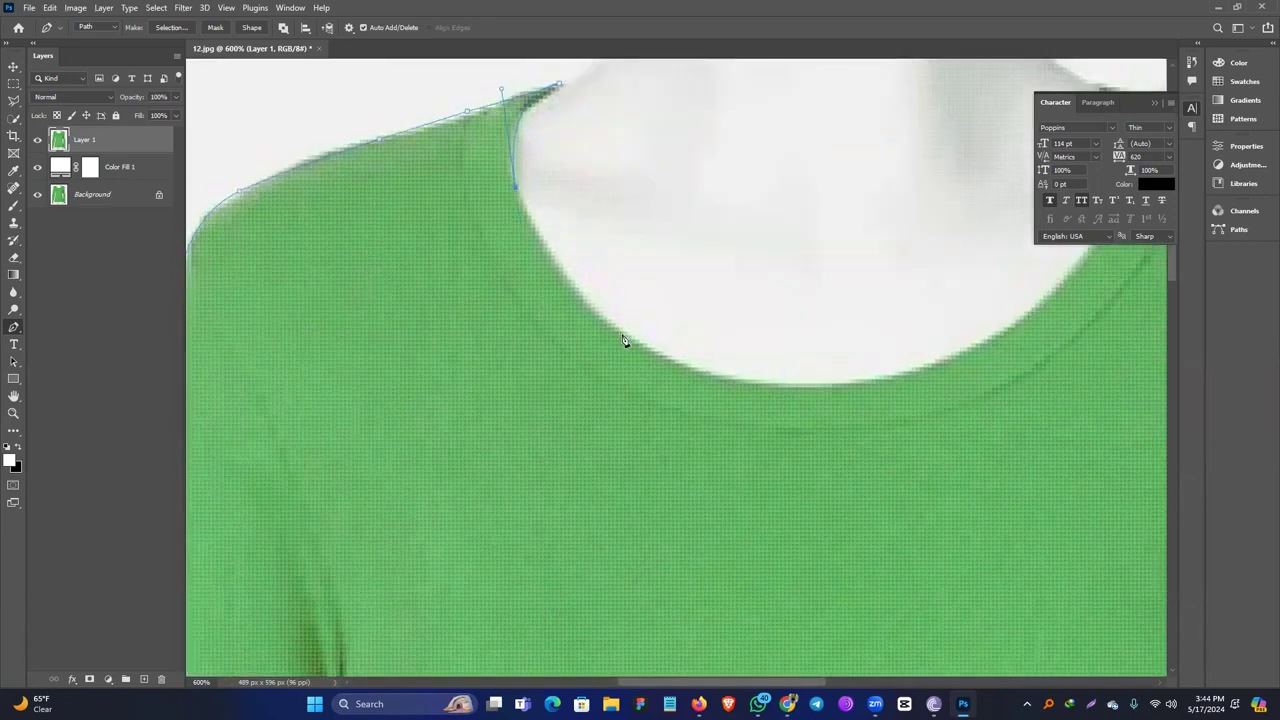
drag(641, 341, 735, 398)
alt+click(640, 340)
click(867, 381)
drag(867, 381, 568, 500)
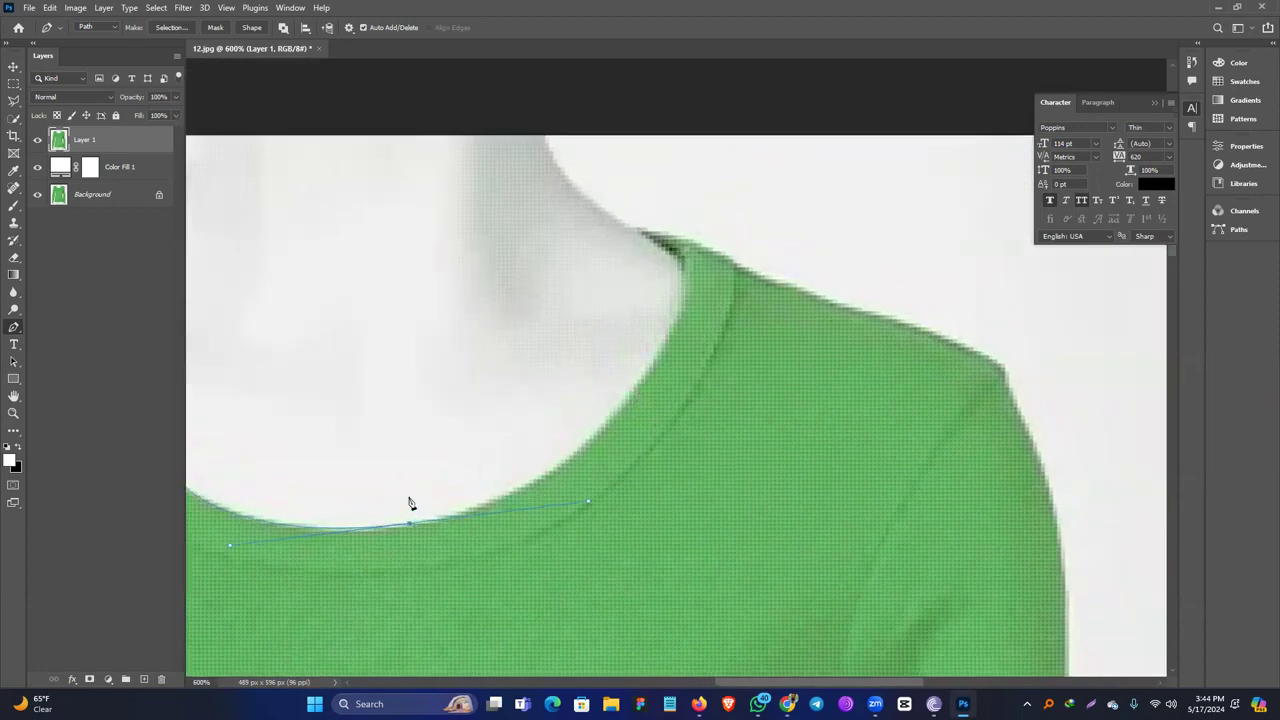
Trace the right side of the neckline up to the right collar tip and convert the tip anchor to a corner.
drag(628, 393, 702, 268)
click(629, 394)
scroll(671, 357, up, 3)
drag(655, 379, 660, 305)
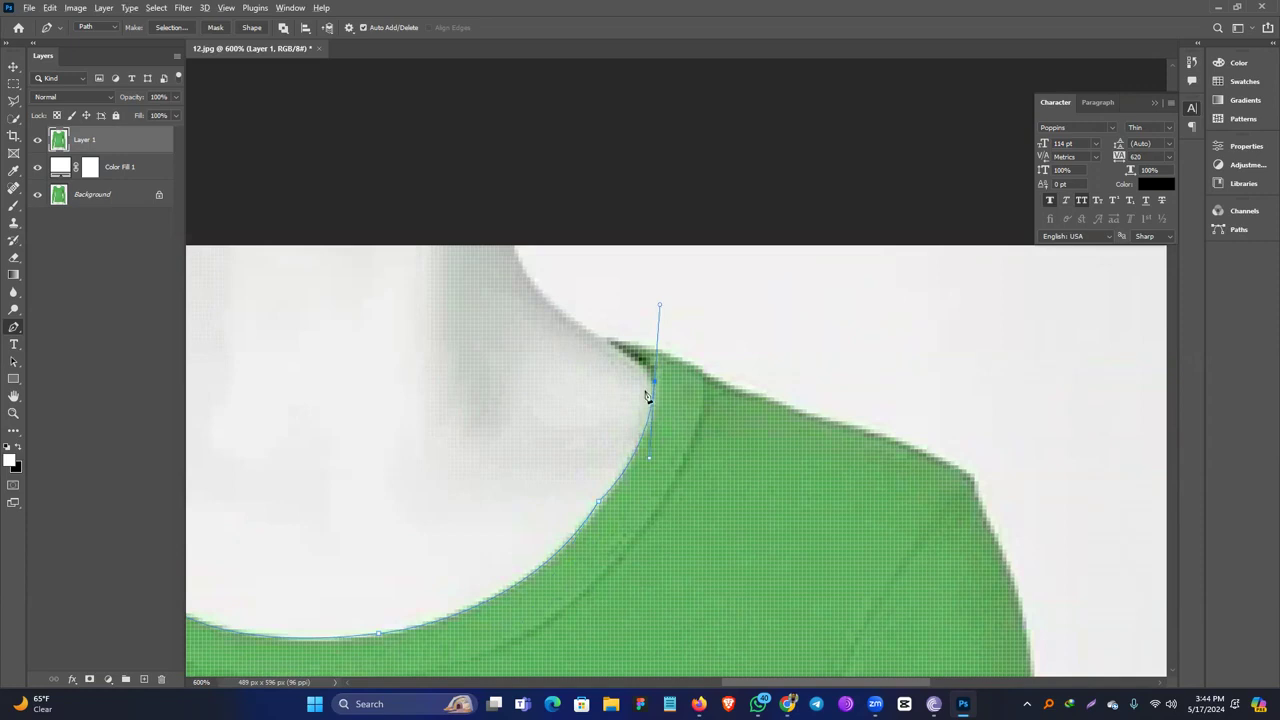
click(603, 337)
drag(603, 337, 577, 328)
alt+click(603, 339)
Trace the right shoulder line from the collar and curve the path around the shoulder point onto the upper arm.
drag(714, 378, 745, 392)
scroll(750, 393, down, 2)
scroll(640, 520, right, 5)
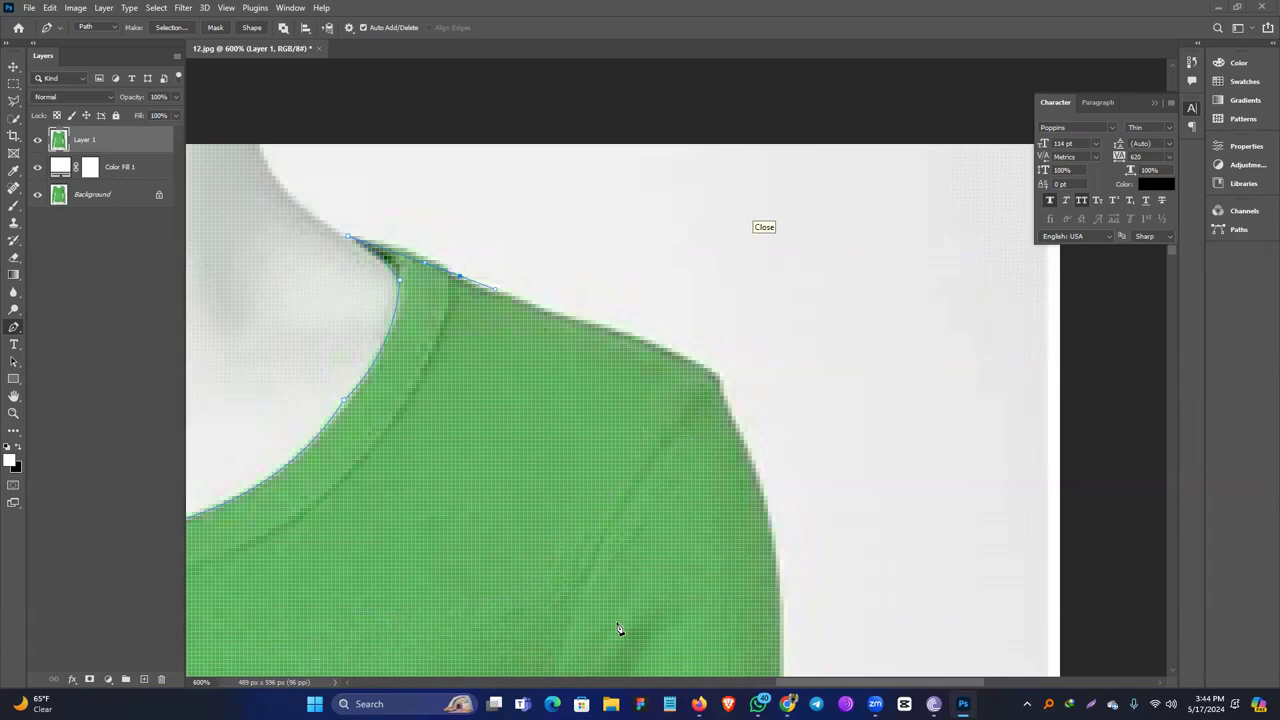
click(560, 316)
click(583, 324)
drag(698, 366, 721, 388)
drag(752, 461, 761, 492)
Continue the path down the outer edge of the right sleeve's upper arm to the elbow.
drag(668, 520, 666, 291)
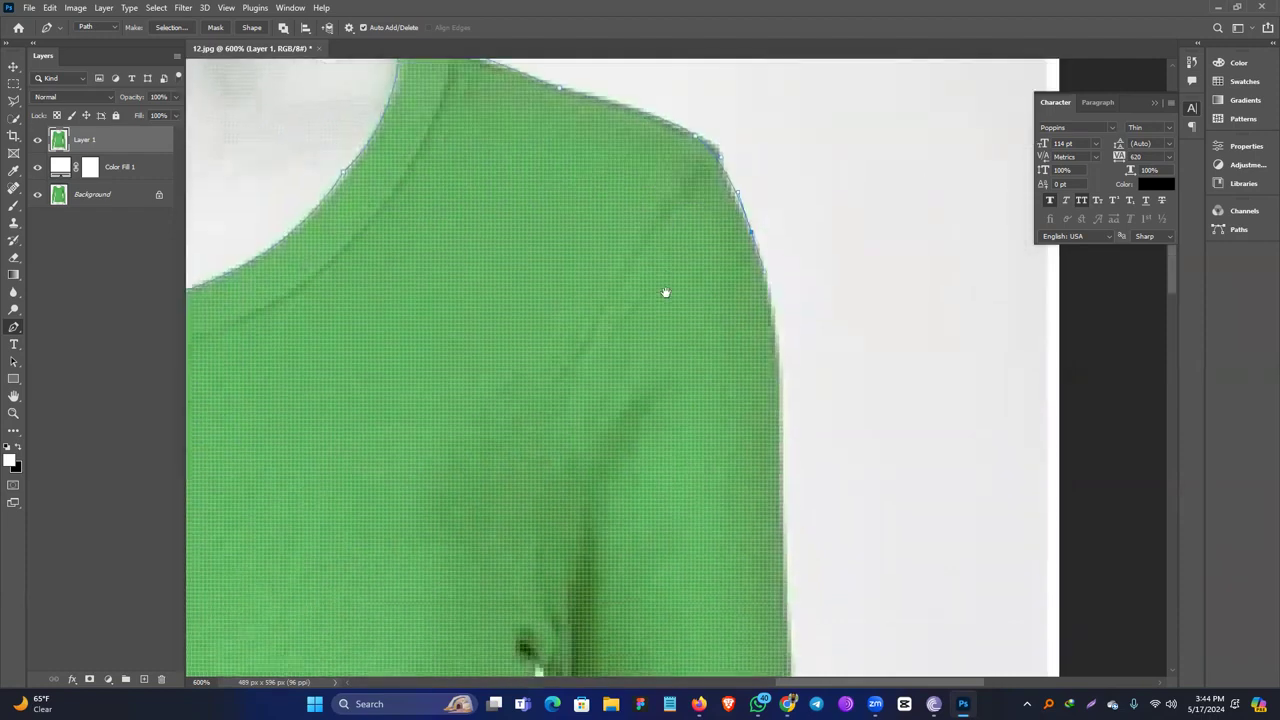
drag(780, 378, 770, 404)
drag(747, 474, 700, 291)
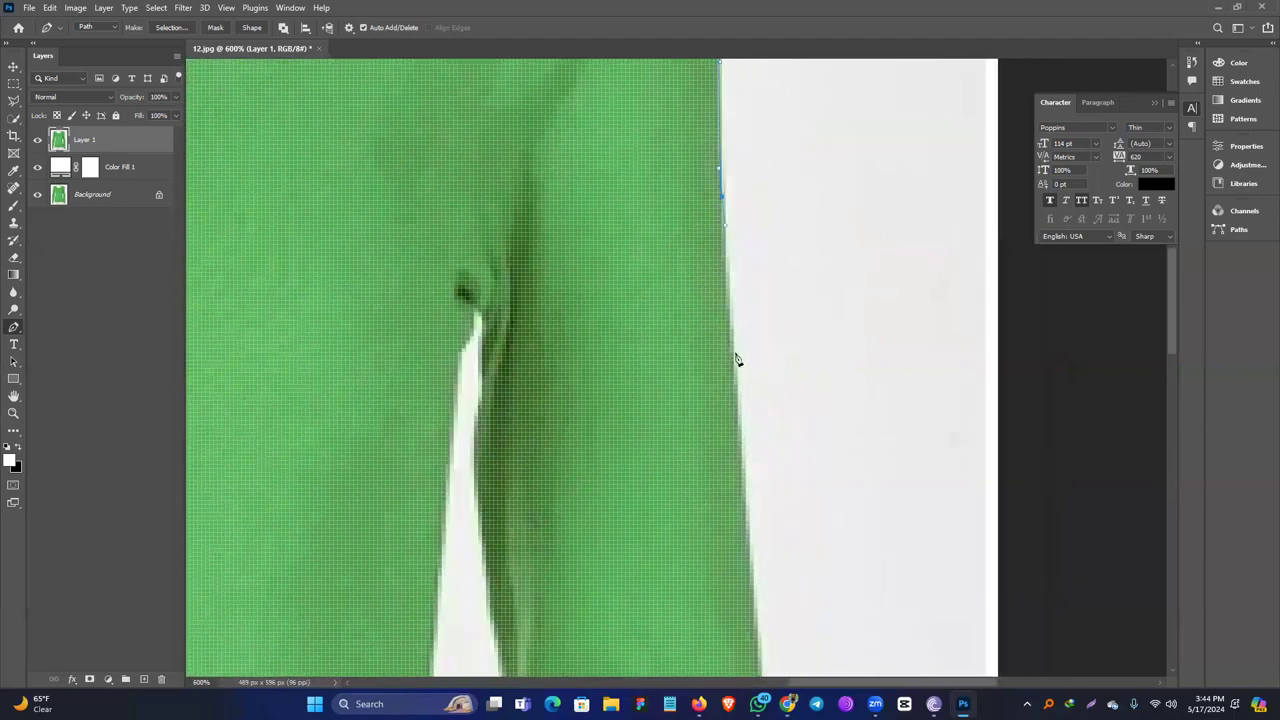
drag(735, 377, 617, 249)
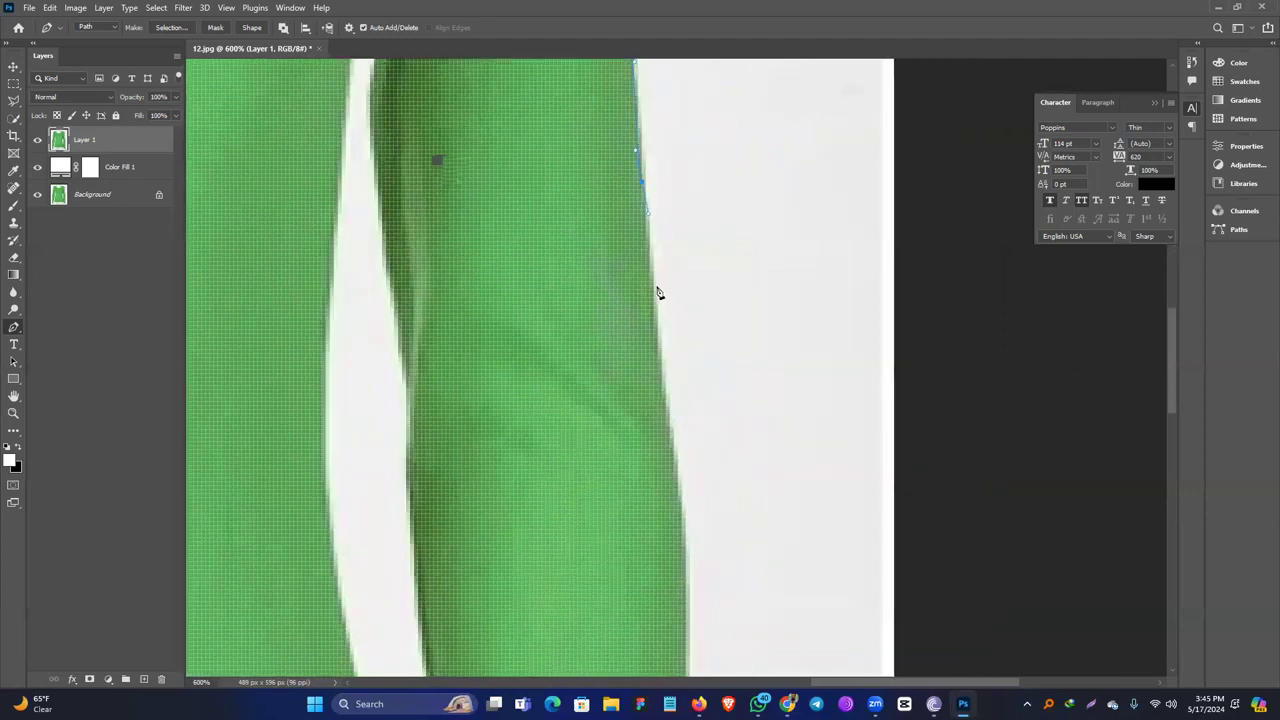
drag(651, 294, 558, 217)
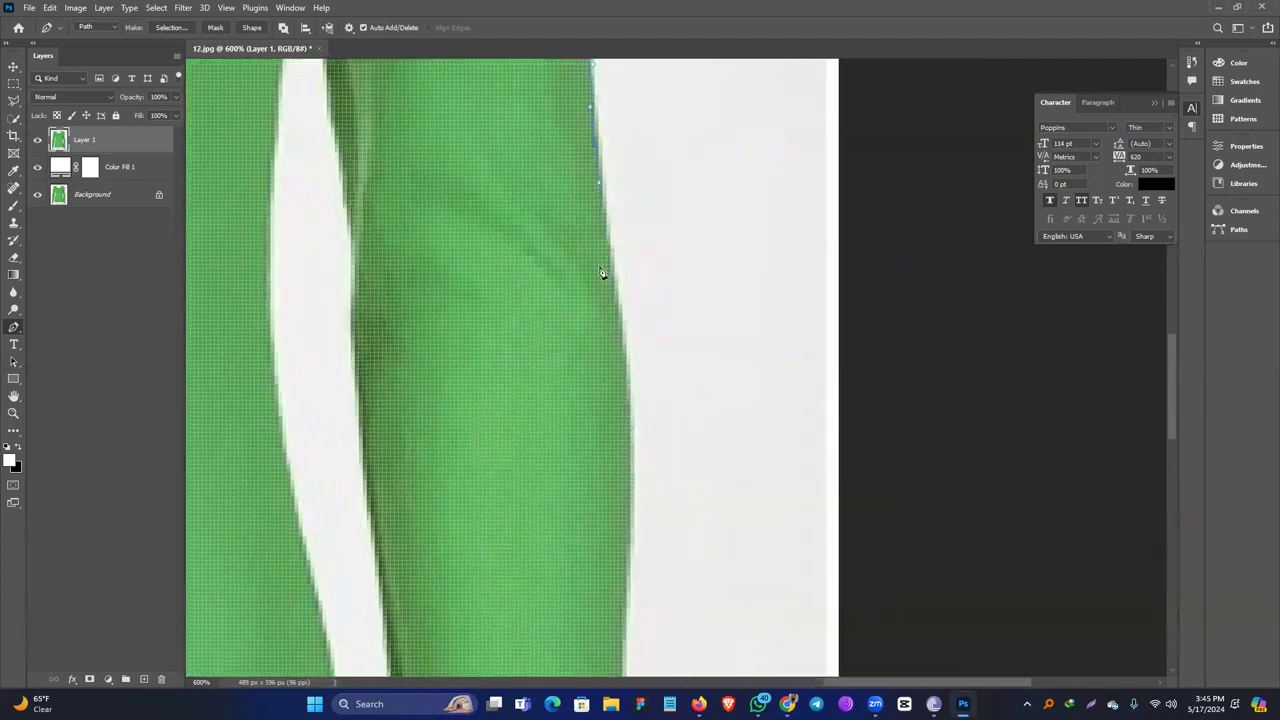
drag(575, 353, 565, 202)
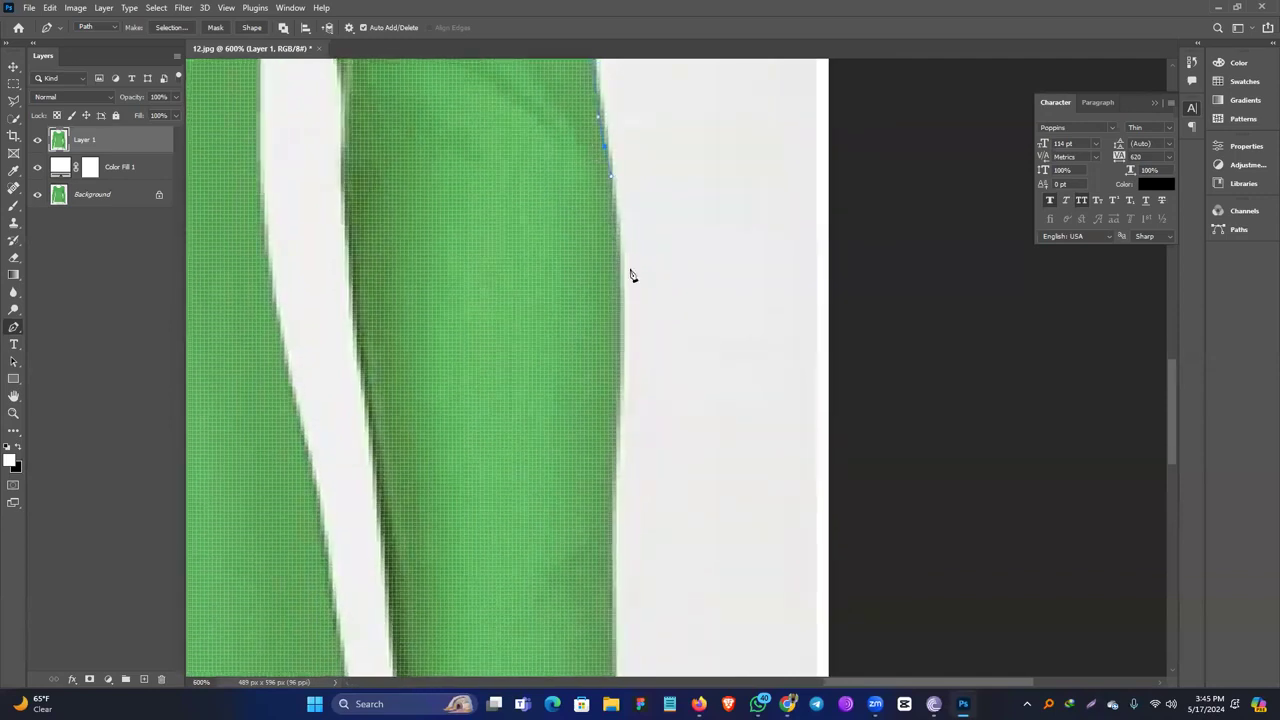
Trace the outer edge of the right sleeve from the elbow down to just above the cuff.
drag(620, 279, 622, 336)
mouse_move(586, 434)
mouse_down()
mouse_move(606, 331)
mouse_move(618, 352)
mouse_move(600, 271)
mouse_up()
click(612, 385)
drag(608, 401, 577, 249)
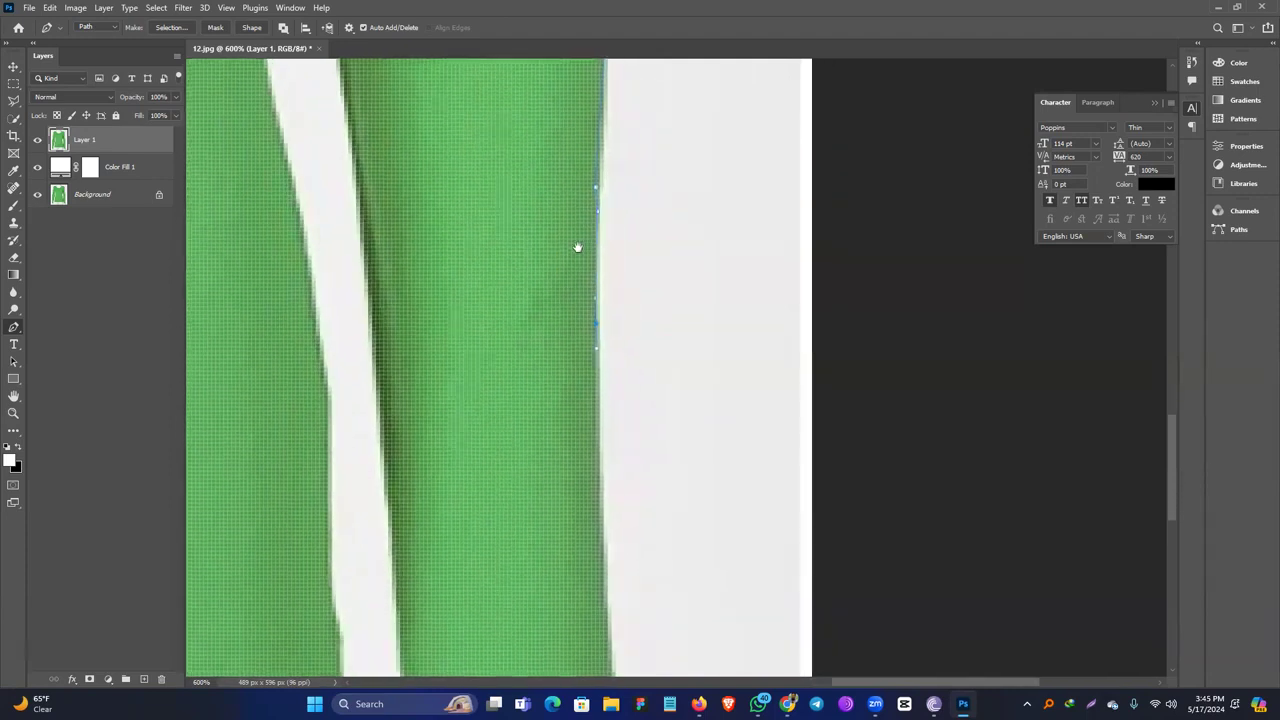
click(582, 361)
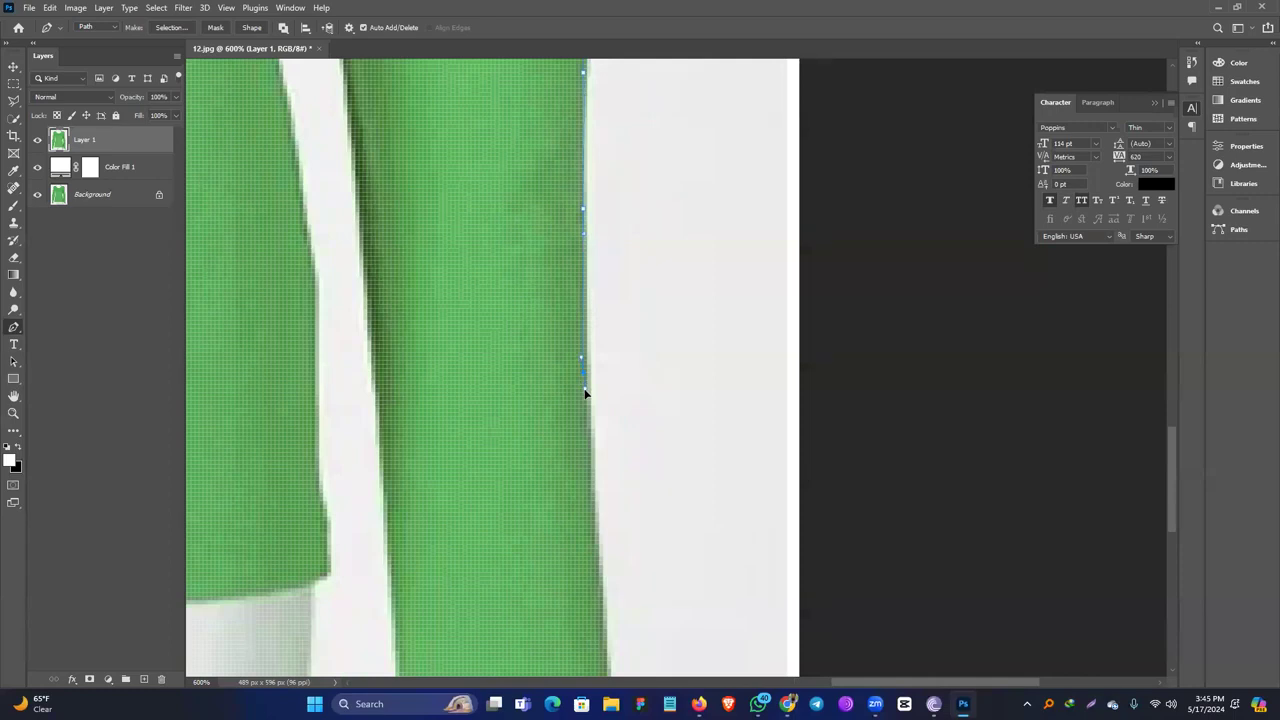
drag(576, 414, 566, 199)
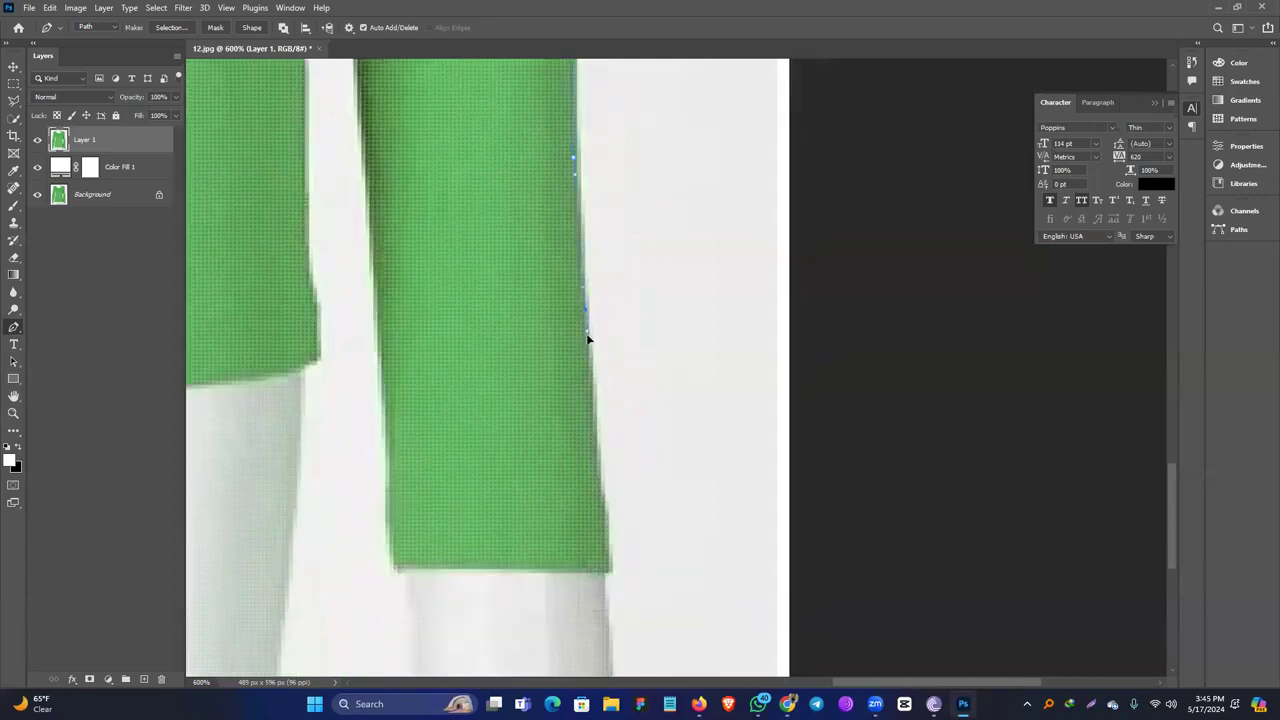
drag(574, 360, 583, 243)
click(595, 292)
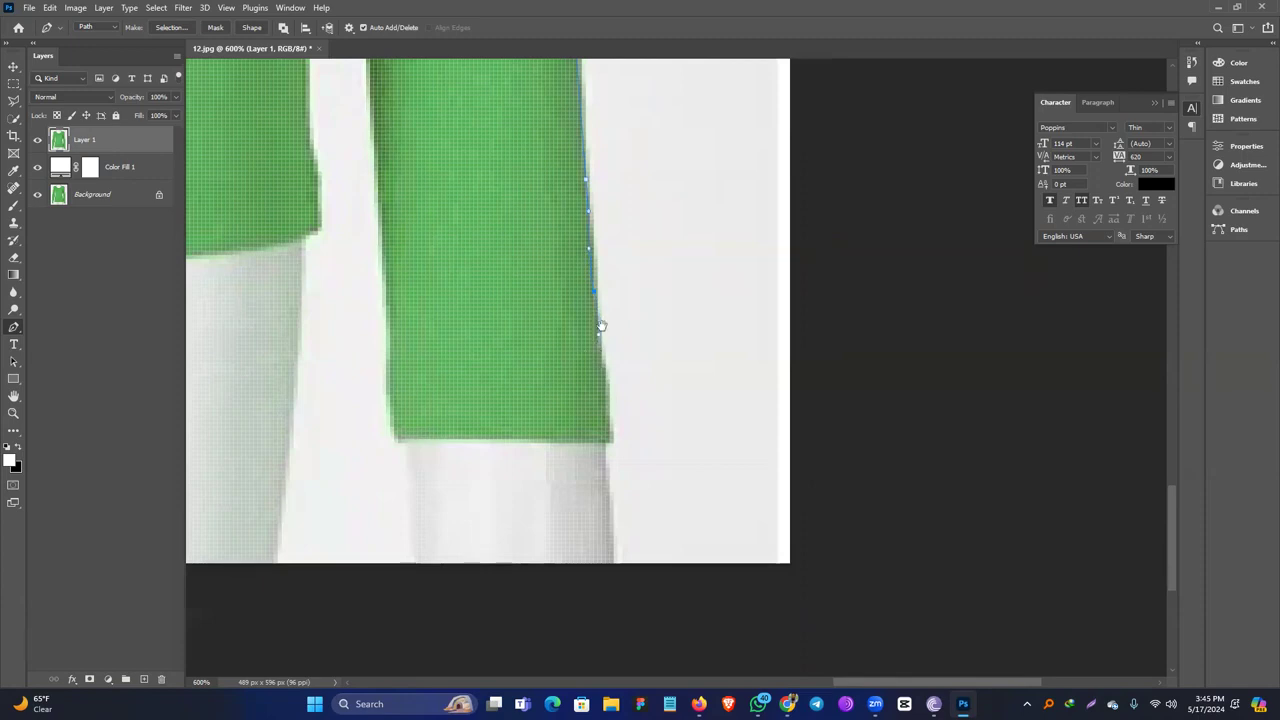
Outline the right sleeve's cuff from its outer corner across the hem and start up the inner edge.
scroll(600, 326, down, 2)
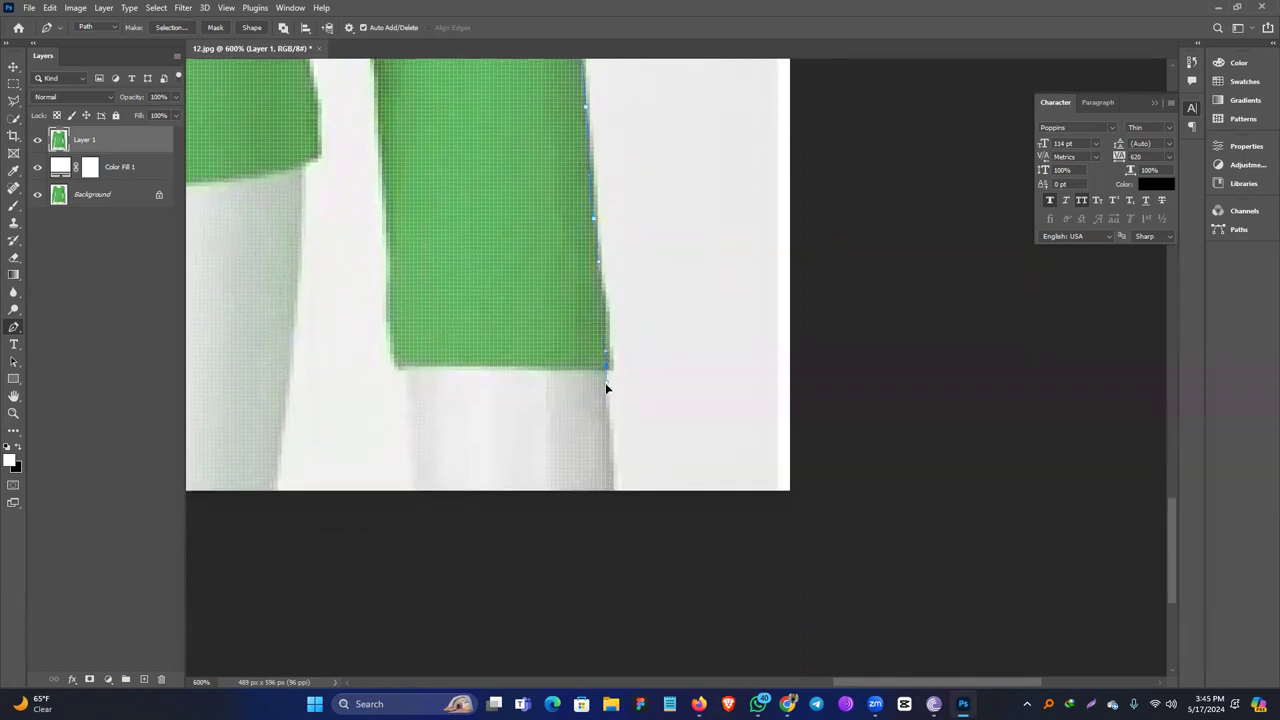
click(606, 368)
click(393, 366)
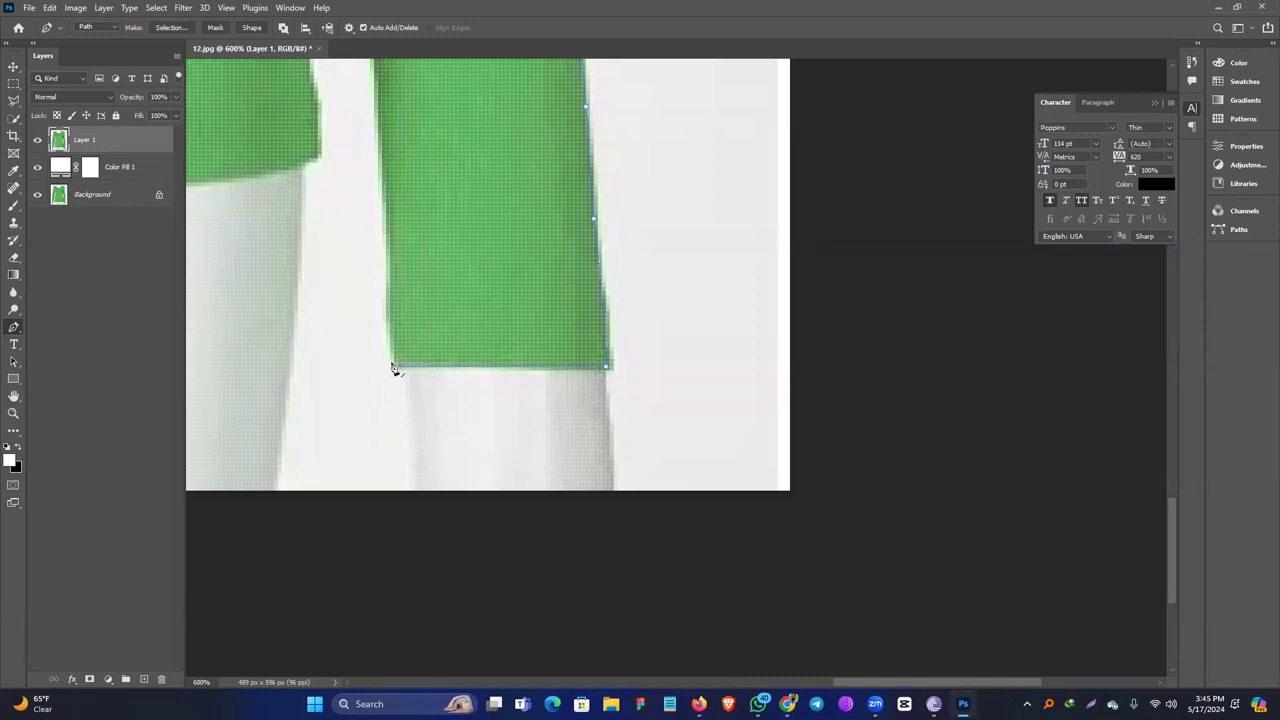
click(390, 251)
click(386, 199)
Trace the inner edge of the right sleeve upwards along the forearm to the elbow.
scroll(386, 199, up, 4)
scroll(386, 199, left, 2)
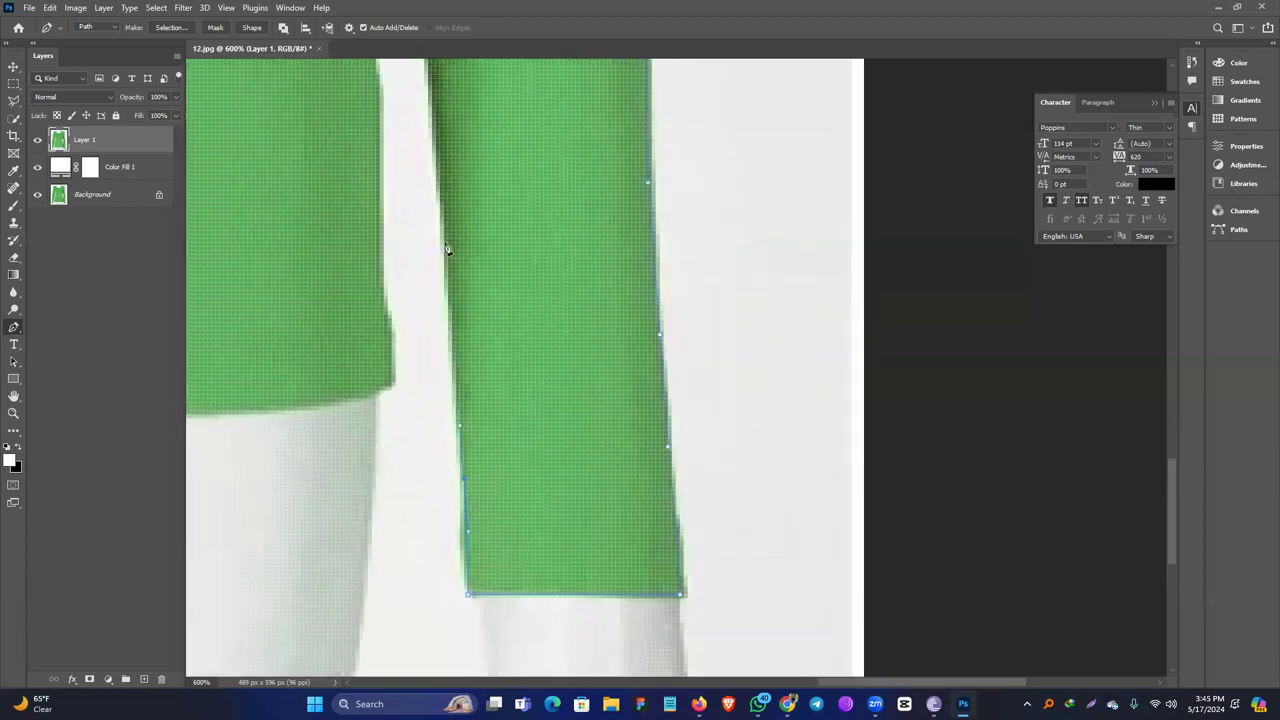
scroll(491, 291, up, 3)
scroll(491, 291, left, 2)
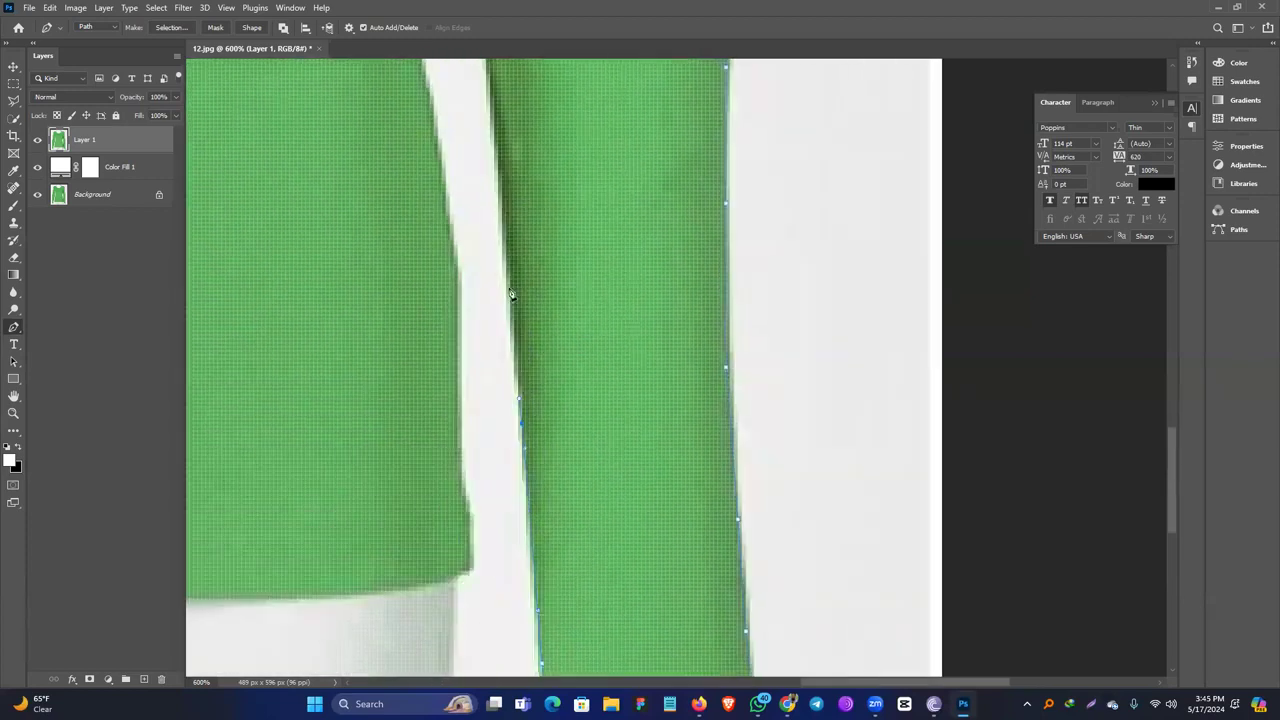
click(498, 189)
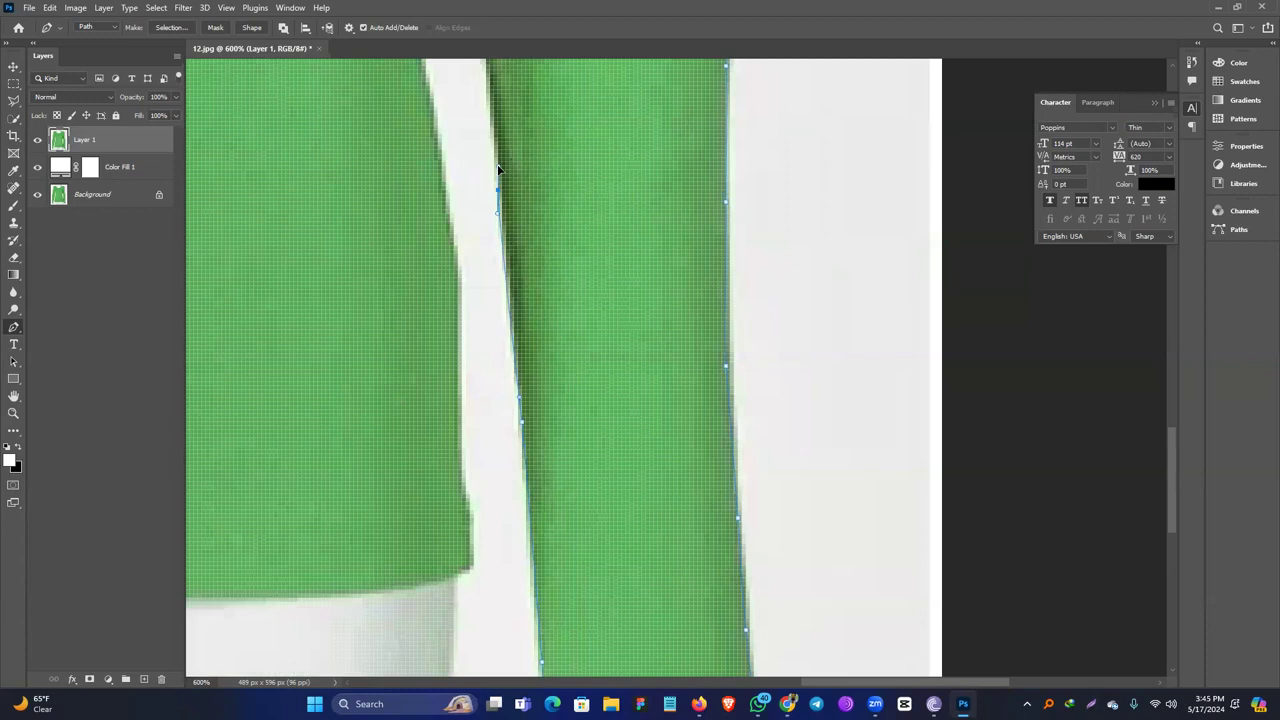
drag(495, 146, 522, 359)
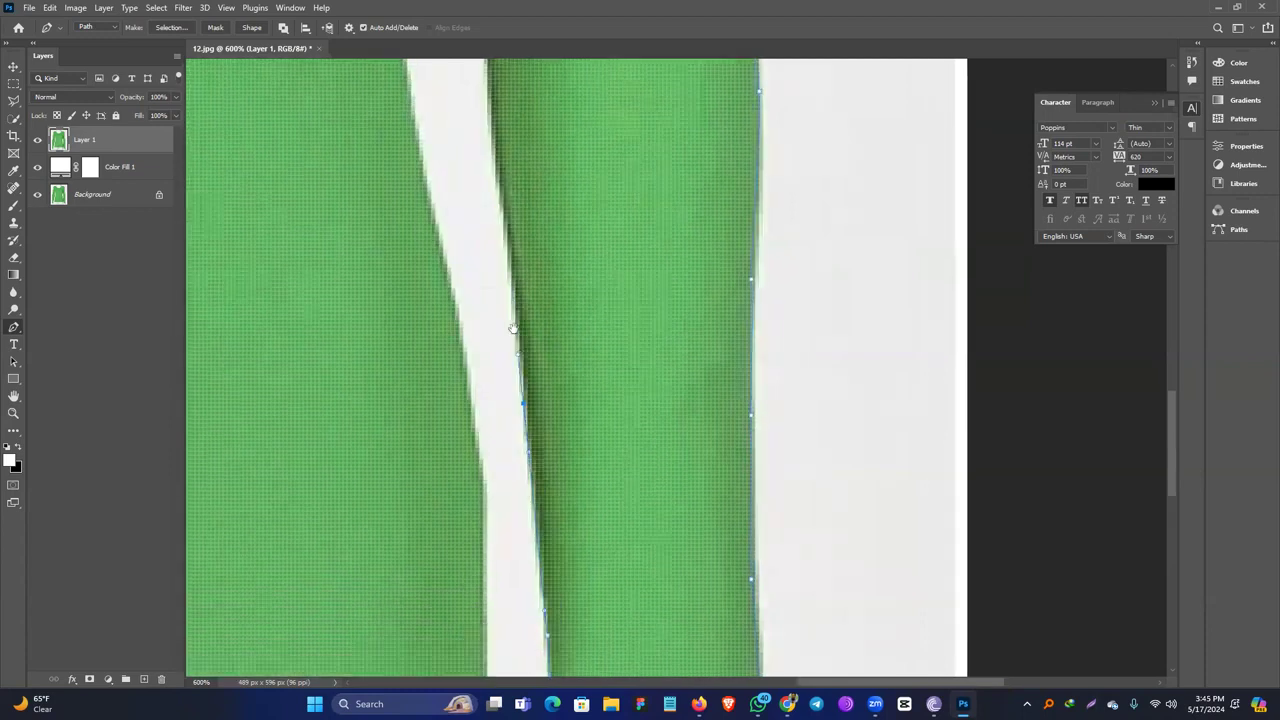
drag(509, 243, 509, 232)
drag(490, 163, 537, 394)
drag(531, 285, 537, 408)
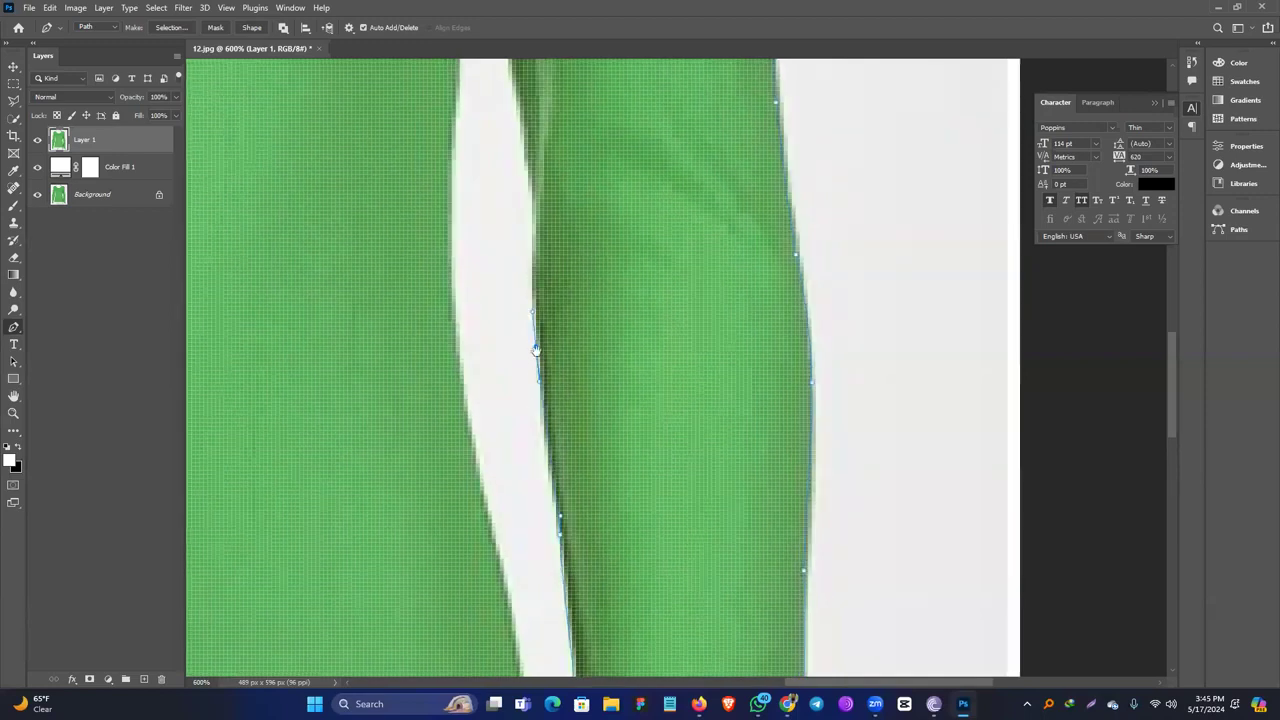
Extend the path up the right sleeve's inner edge along the narrowing gap to just below the armpit.
click(531, 308)
drag(527, 293, 572, 493)
click(551, 349)
drag(542, 324, 553, 384)
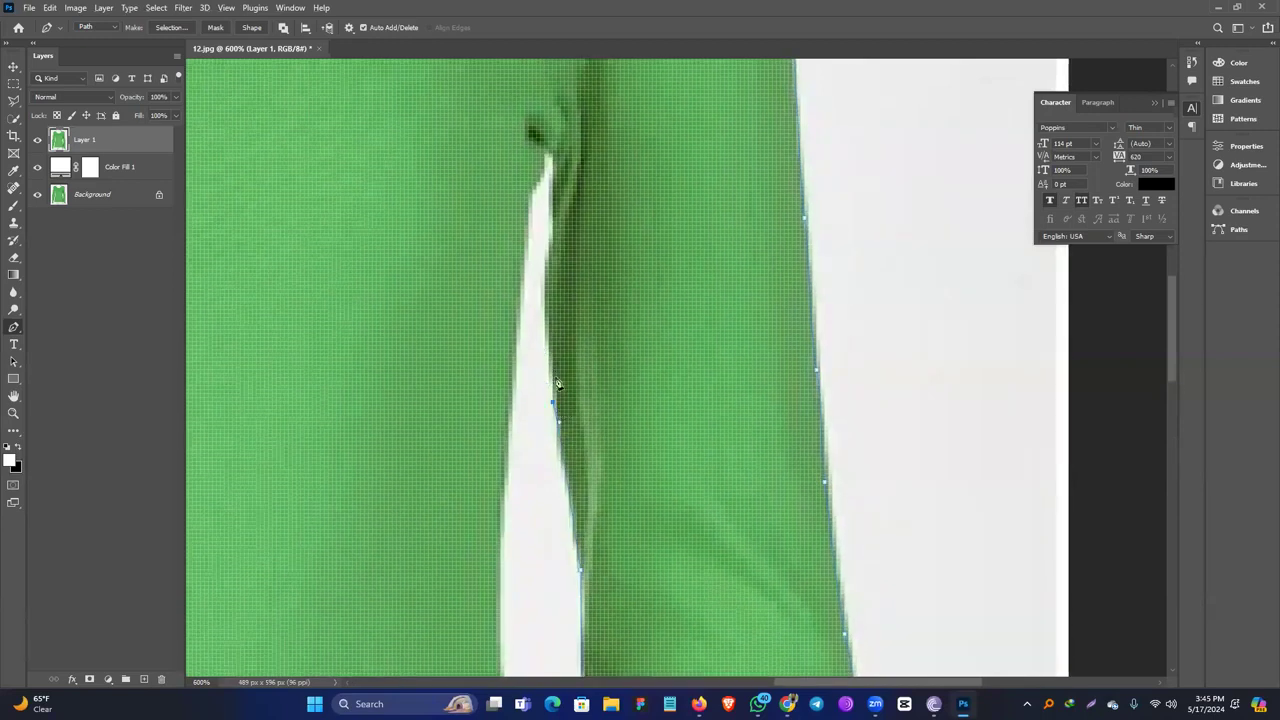
drag(562, 308, 557, 414)
click(543, 344)
drag(547, 339, 552, 304)
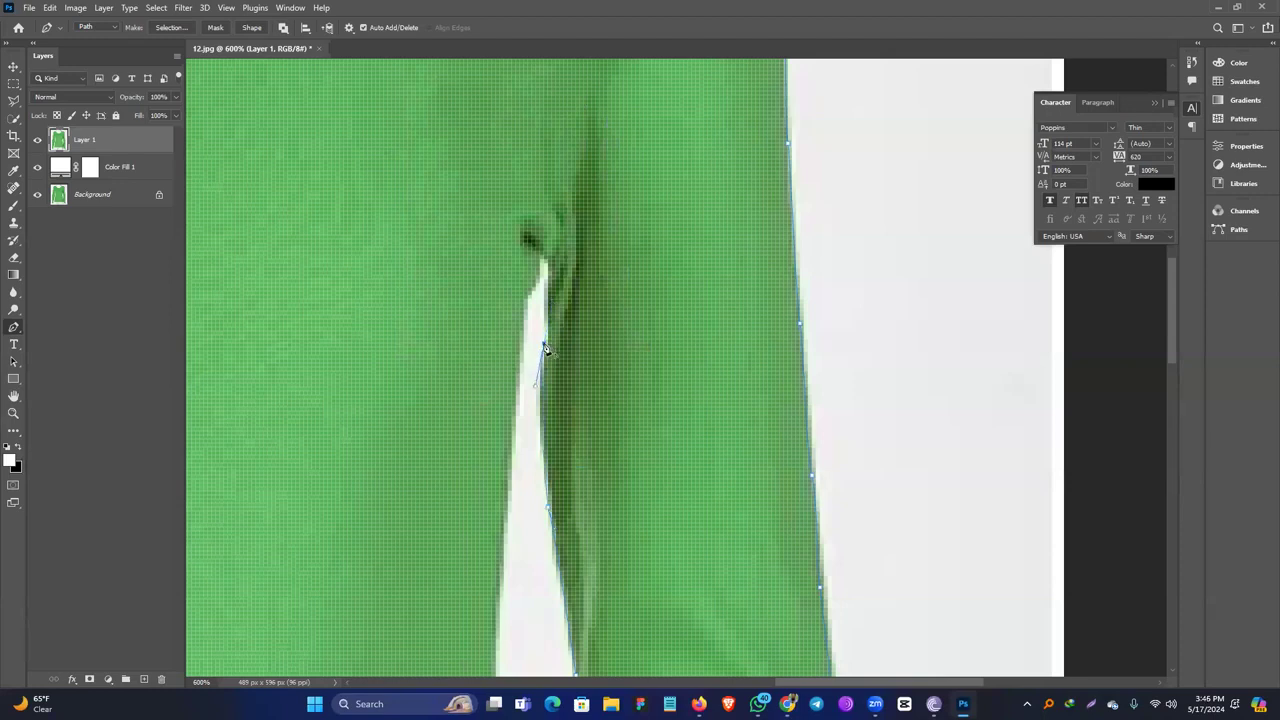
Carry the path around the top of the right armpit gap and start down the torso's right side.
drag(547, 259, 541, 244)
alt+click(547, 259)
click(541, 255)
drag(498, 395, 497, 251)
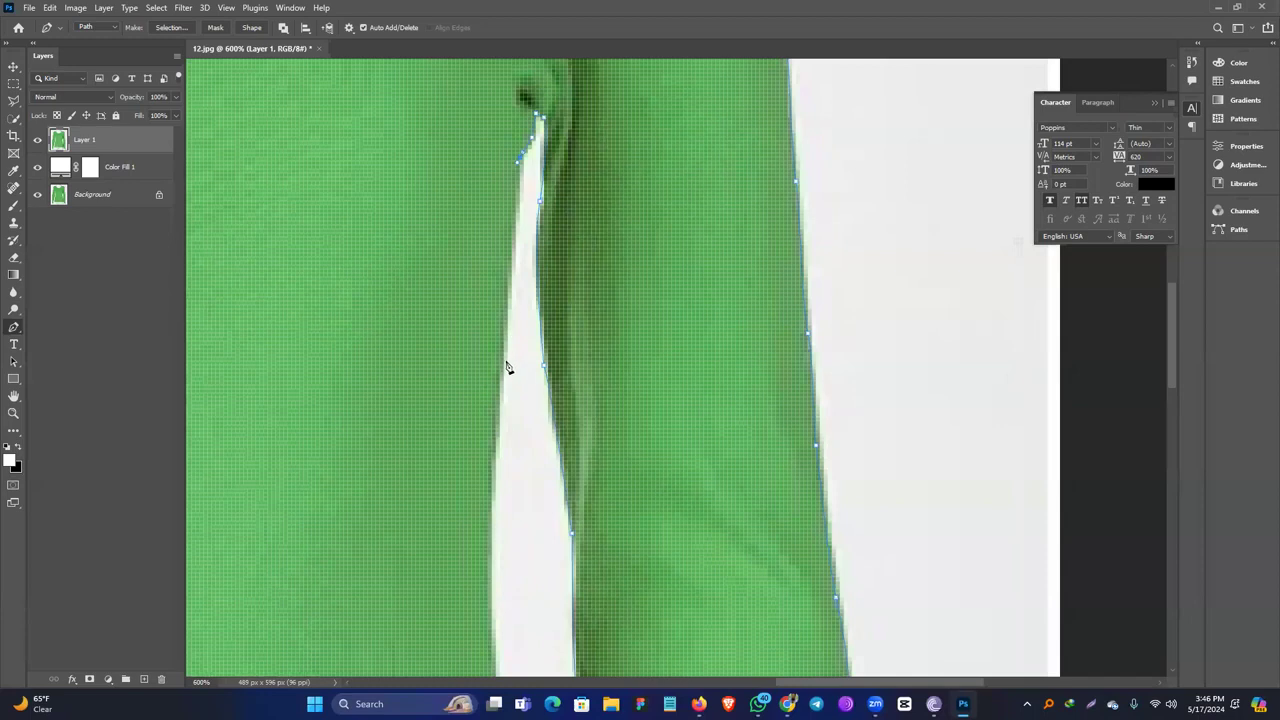
drag(501, 404, 484, 225)
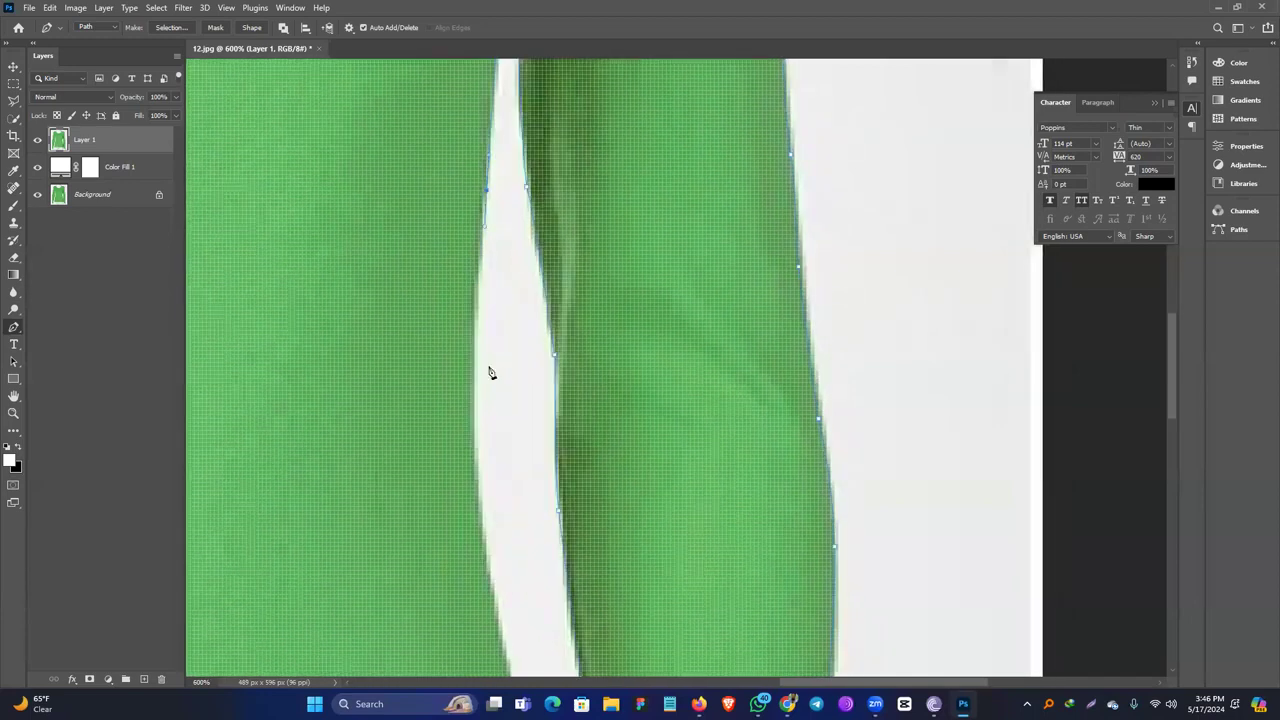
Trace the torso's right side down along the waist curve to just above the hem.
drag(478, 507, 494, 598)
drag(495, 330, 482, 262)
drag(487, 464, 554, 156)
drag(571, 350, 554, 264)
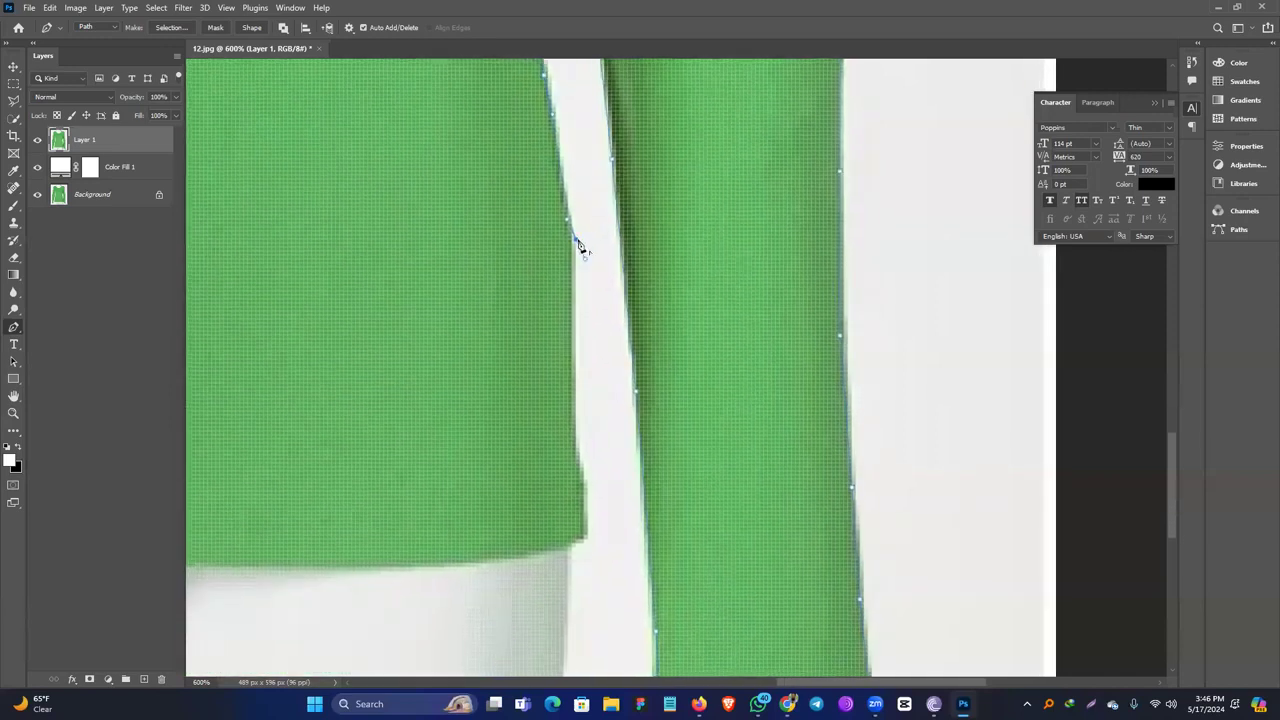
drag(572, 372, 563, 216)
Outline the shirt's lower right corner, from the side edge around to the start of the bottom hem.
drag(593, 292, 602, 312)
alt+click(593, 294)
click(594, 356)
drag(557, 368, 628, 306)
click(586, 316)
Trace the bottom hem leftwards across the torso to just before the lower left corner.
drag(537, 321, 615, 372)
click(529, 371)
drag(460, 362, 767, 371)
click(655, 379)
drag(463, 371, 791, 357)
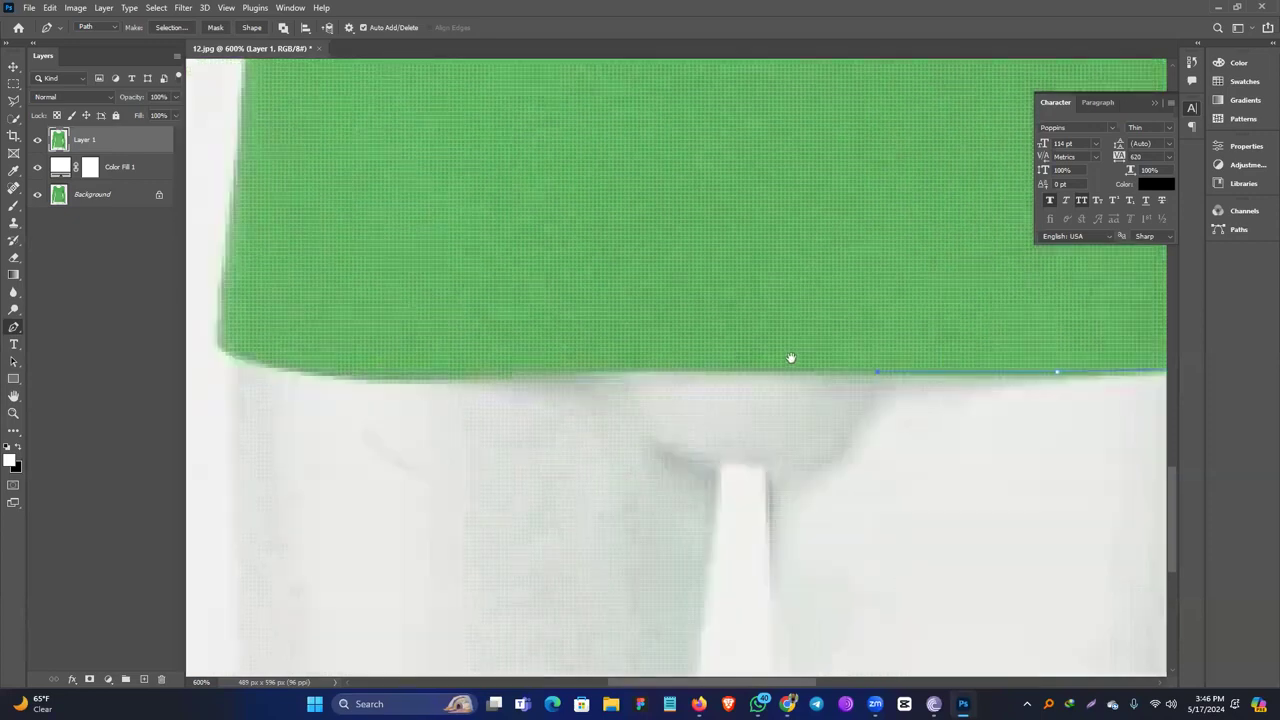
click(727, 365)
drag(559, 372, 515, 380)
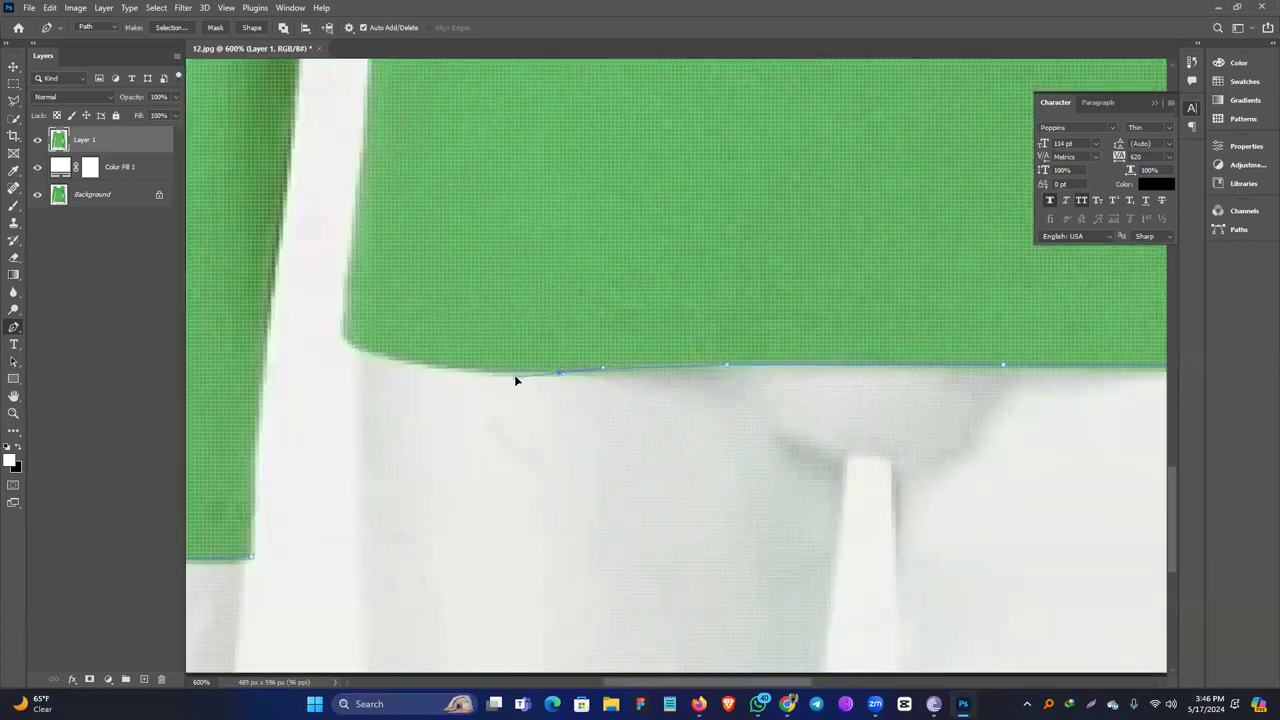
Round the hem's lower left corner with the path and continue up the lower part of the torso's left side.
drag(391, 362, 351, 336)
drag(343, 278, 398, 442)
click(405, 326)
click(422, 162)
drag(442, 122, 473, 564)
Trace the torso's left side from the waist up to the top of the left armpit gap.
drag(505, 385, 526, 325)
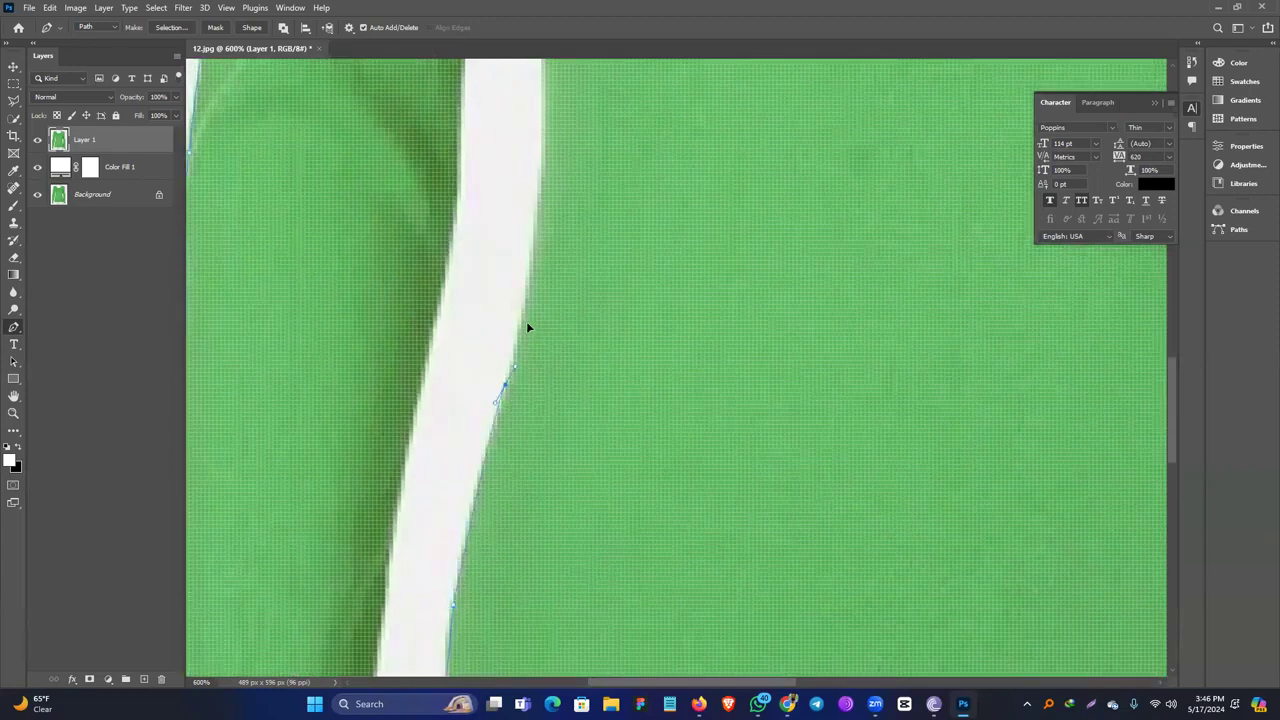
alt+click(505, 385)
drag(550, 282, 564, 374)
drag(553, 301, 589, 259)
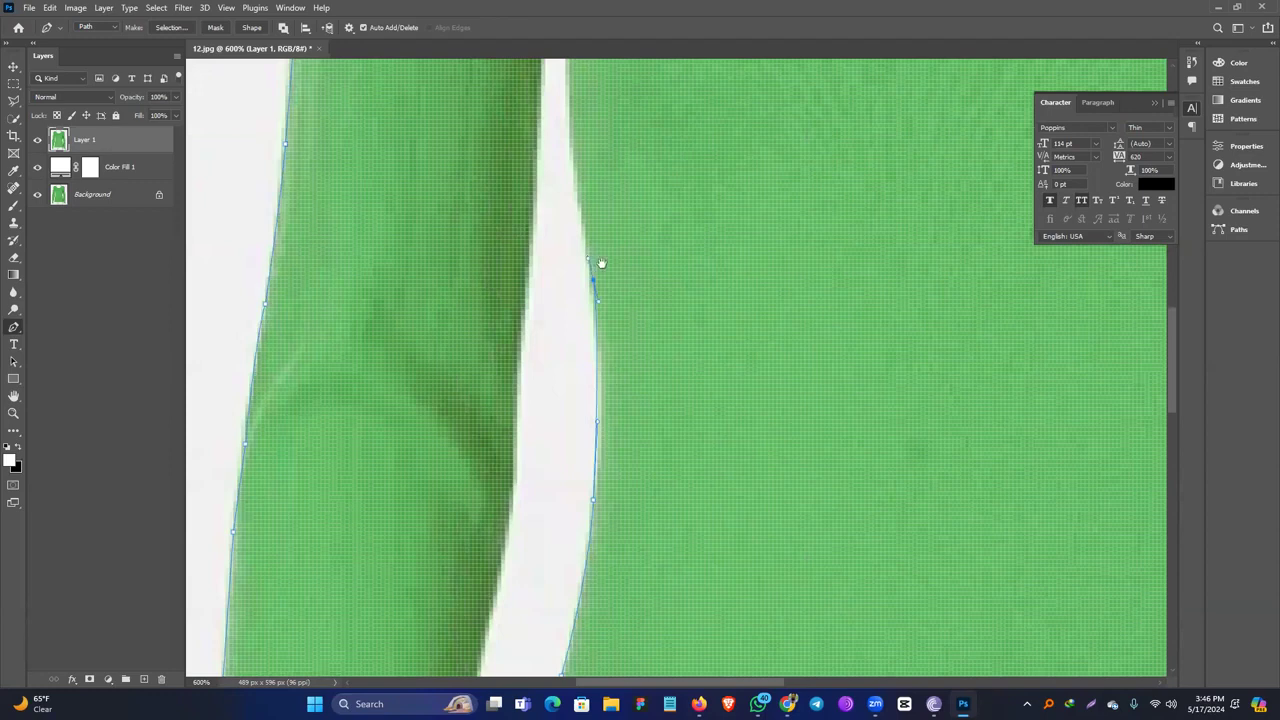
scroll(588, 348, up, 3)
drag(579, 333, 577, 320)
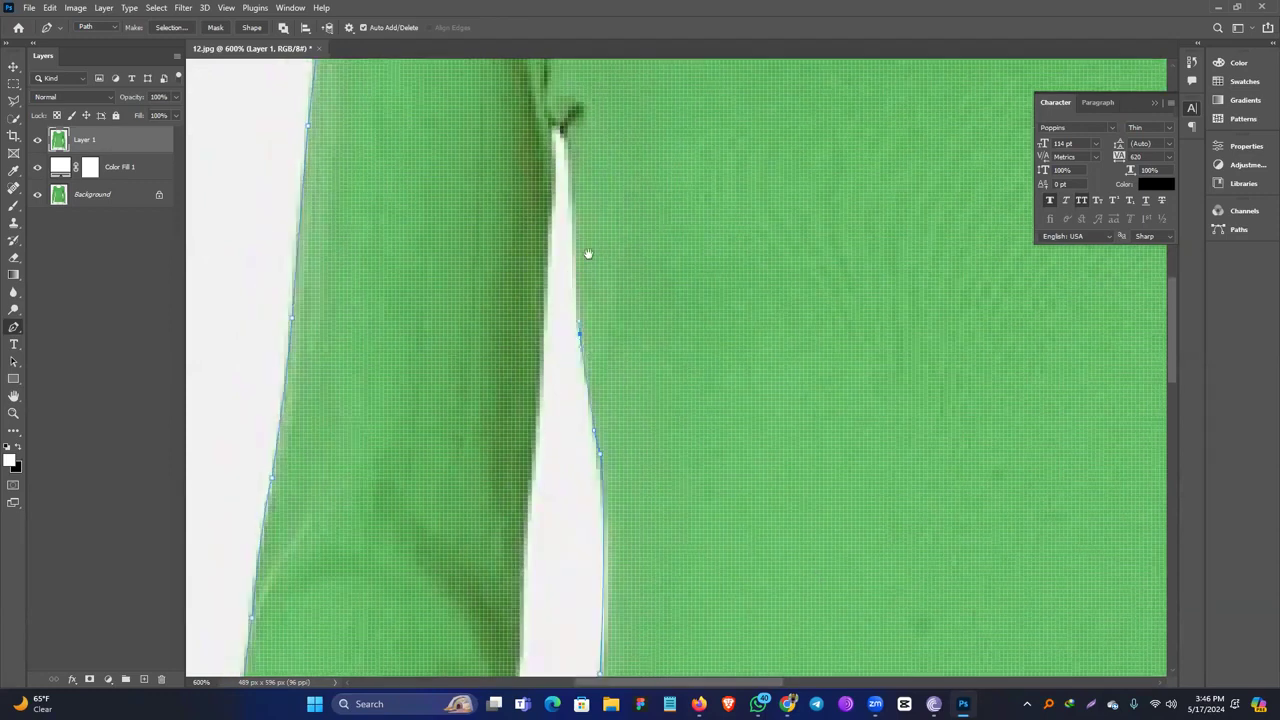
scroll(588, 253, up, 1)
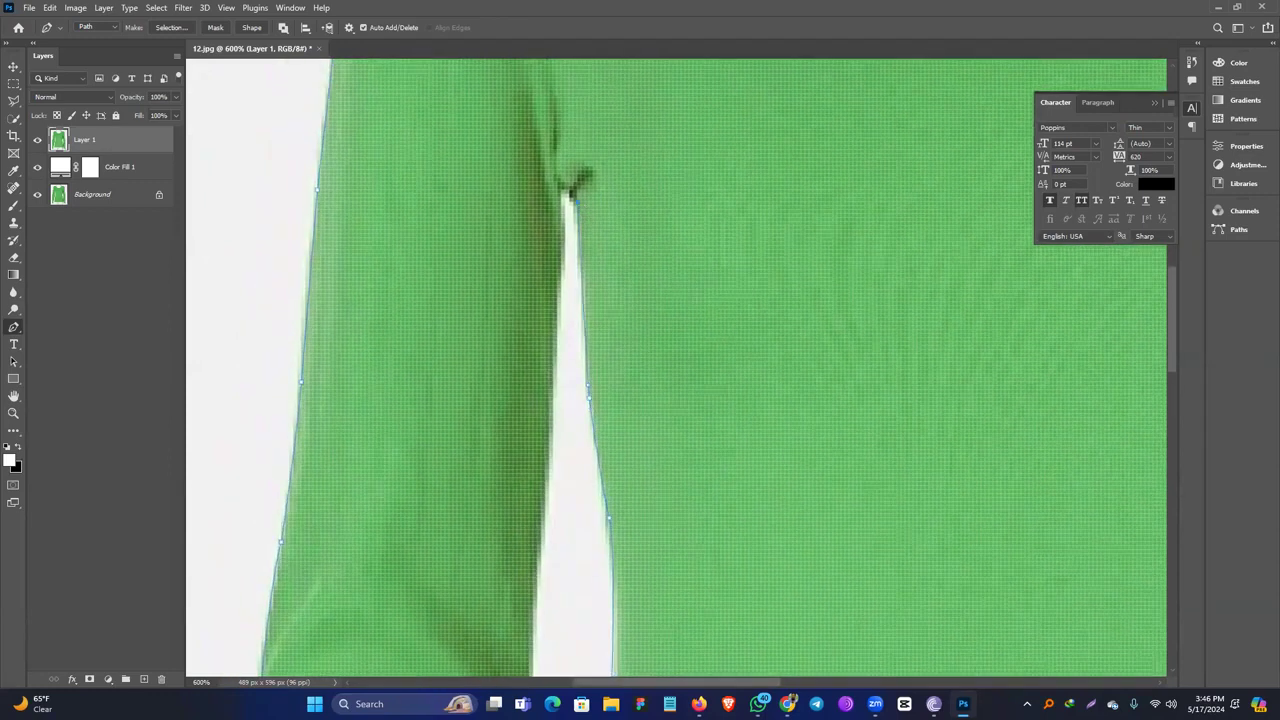
Turn the path around the top of the left armpit gap and trace the left sleeve's inner edge down past the elbow.
click(567, 189)
drag(553, 378, 541, 452)
drag(571, 505, 574, 207)
click(536, 324)
drag(535, 483, 516, 374)
drag(500, 429, 503, 266)
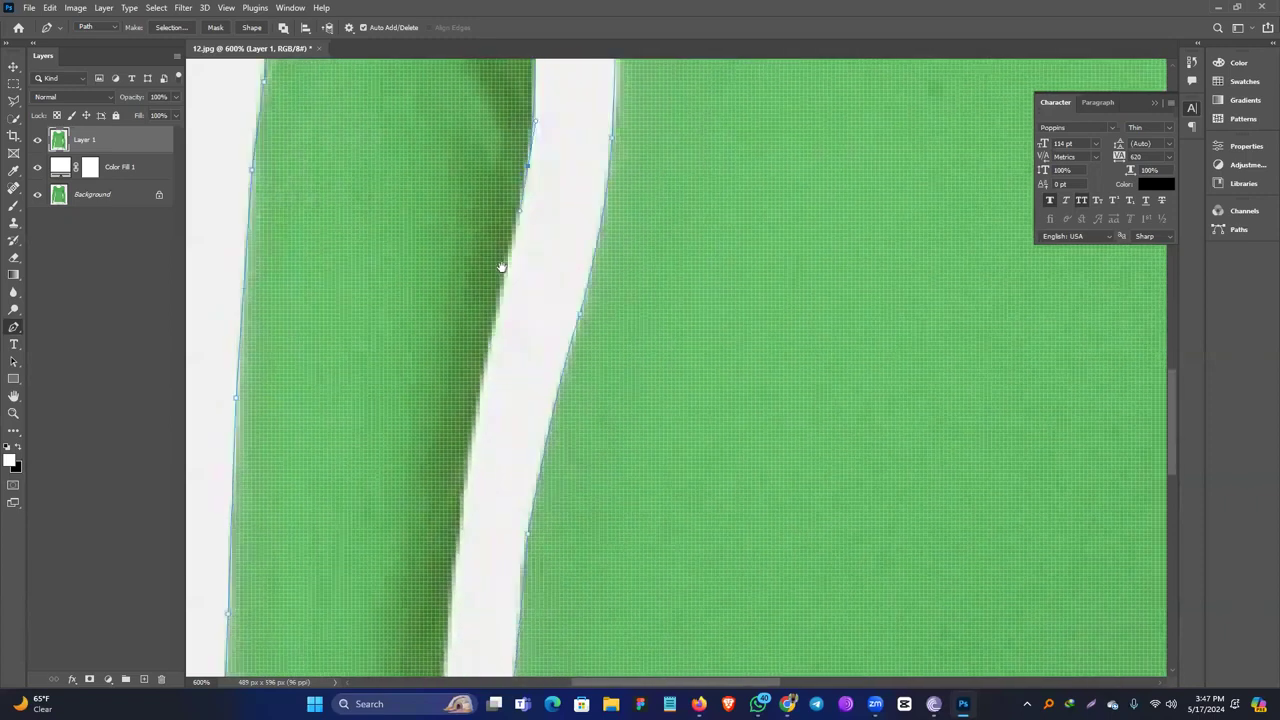
Trace the left sleeve's inner edge down the forearm and close the path at the cuff's inner corner.
drag(500, 386, 503, 291)
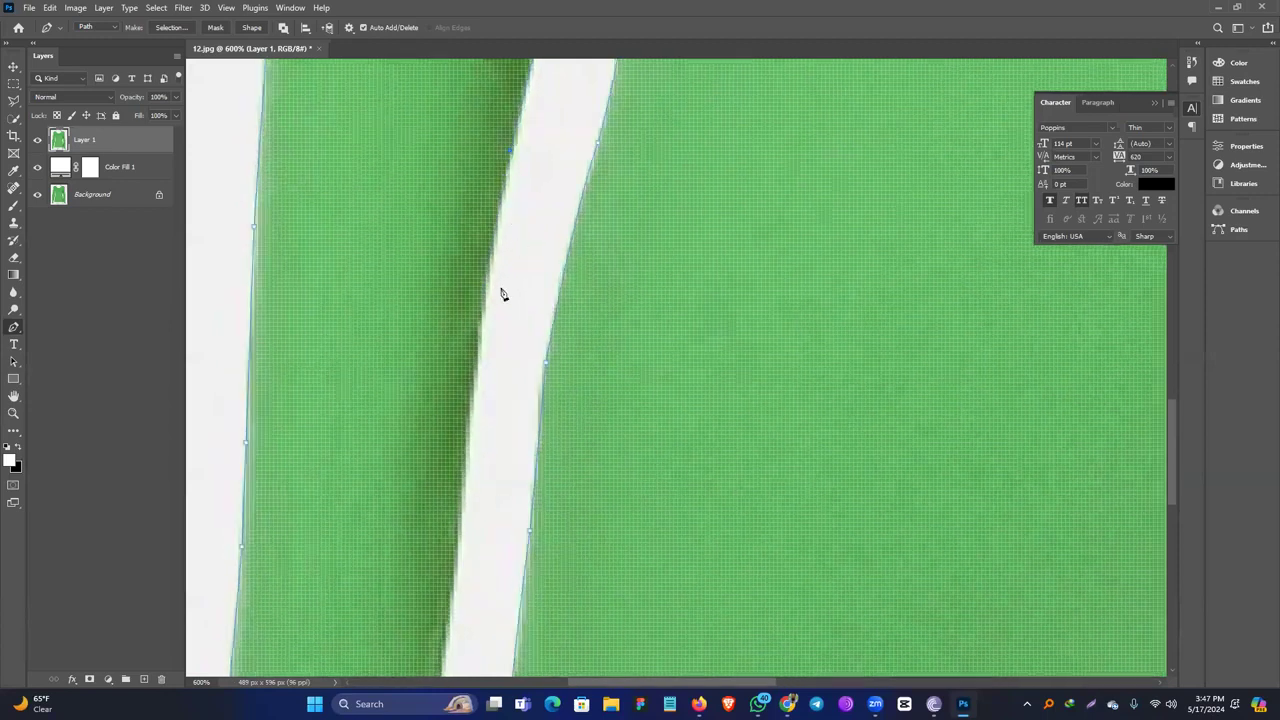
drag(470, 409, 478, 257)
drag(470, 309, 470, 325)
drag(456, 368, 465, 195)
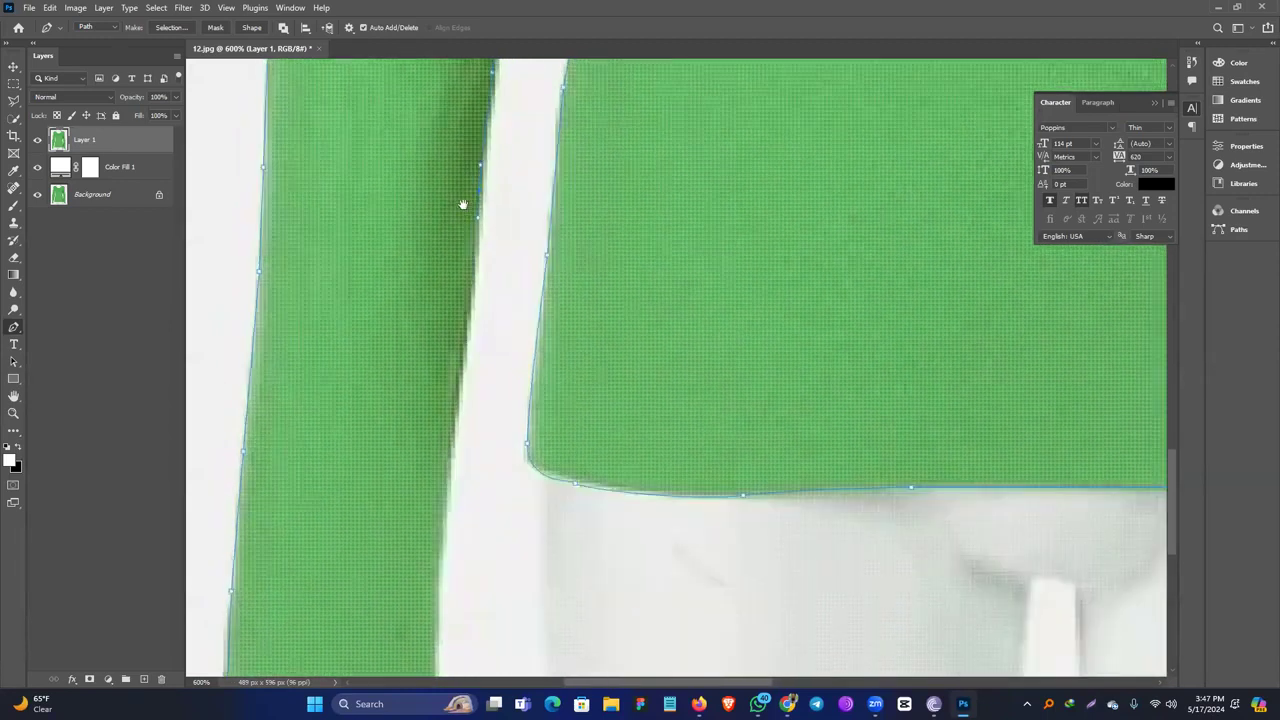
drag(445, 362, 451, 202)
drag(439, 316, 439, 317)
drag(434, 344, 440, 193)
click(442, 279)
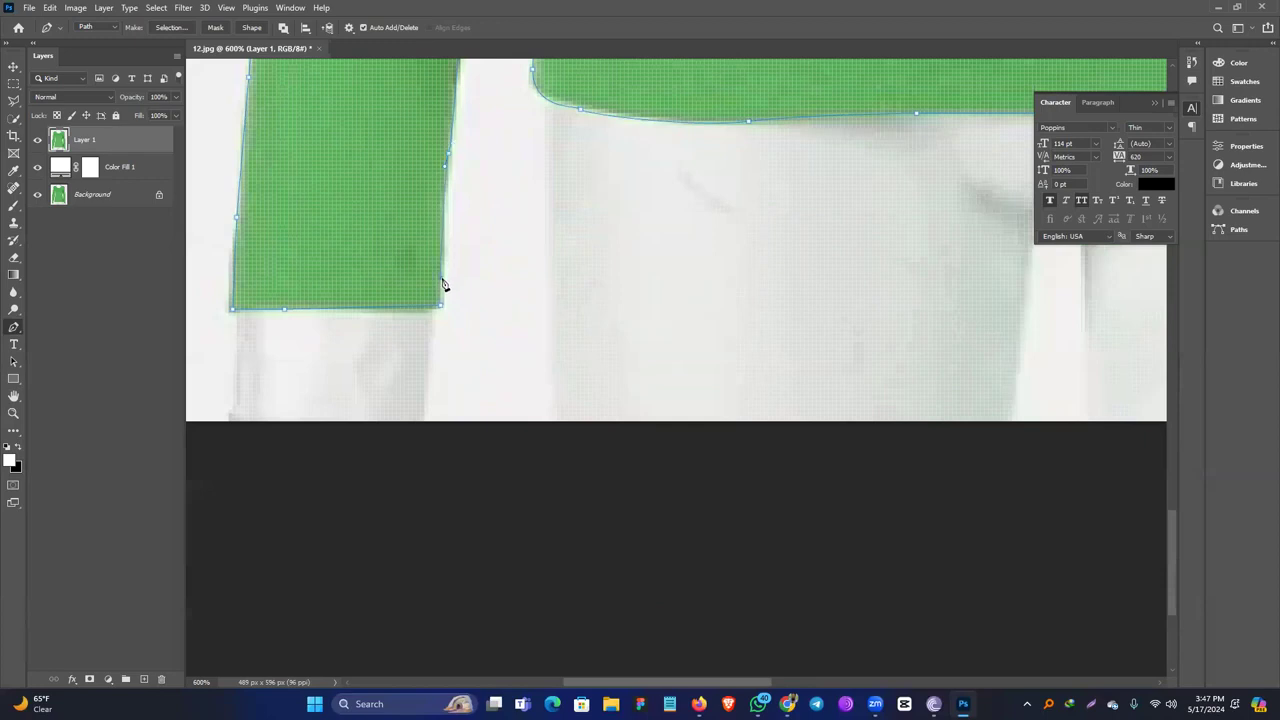
click(441, 307)
Save the finished shirt outline as Path 1 and load it as a selection.
drag(818, 249, 736, 242)
drag(846, 146, 617, 349)
drag(654, 242, 656, 433)
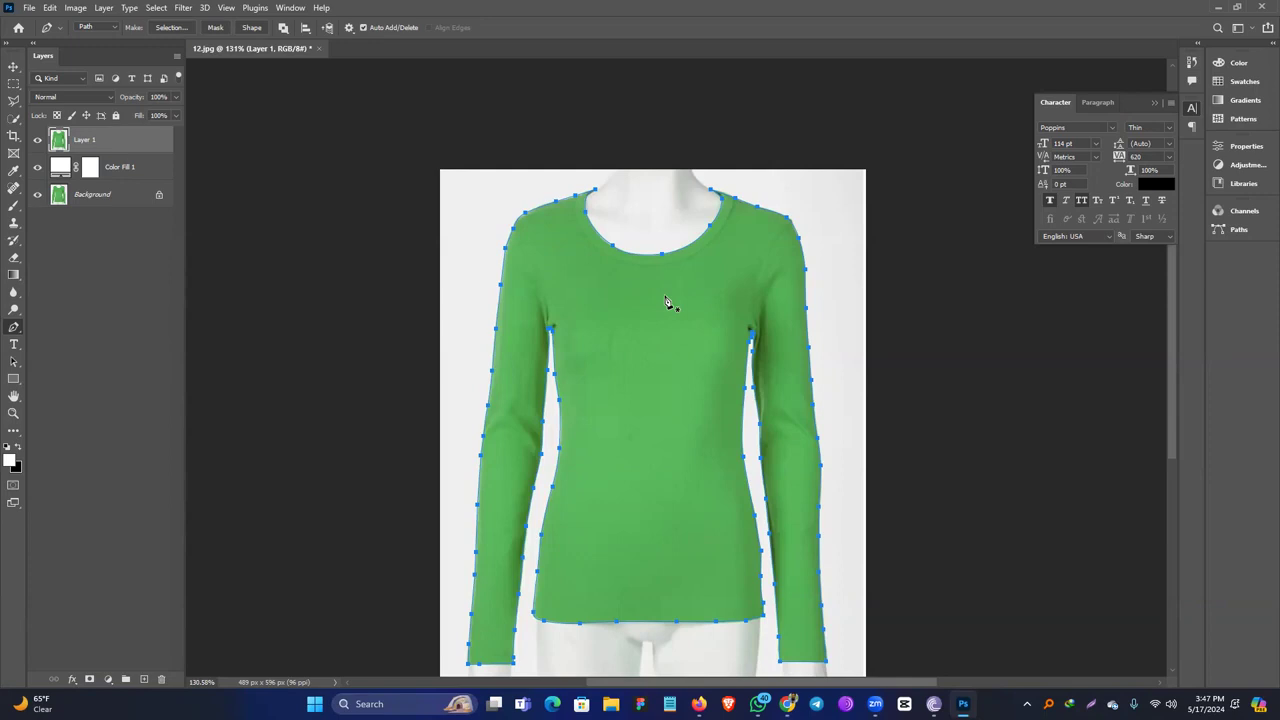
click(289, 8)
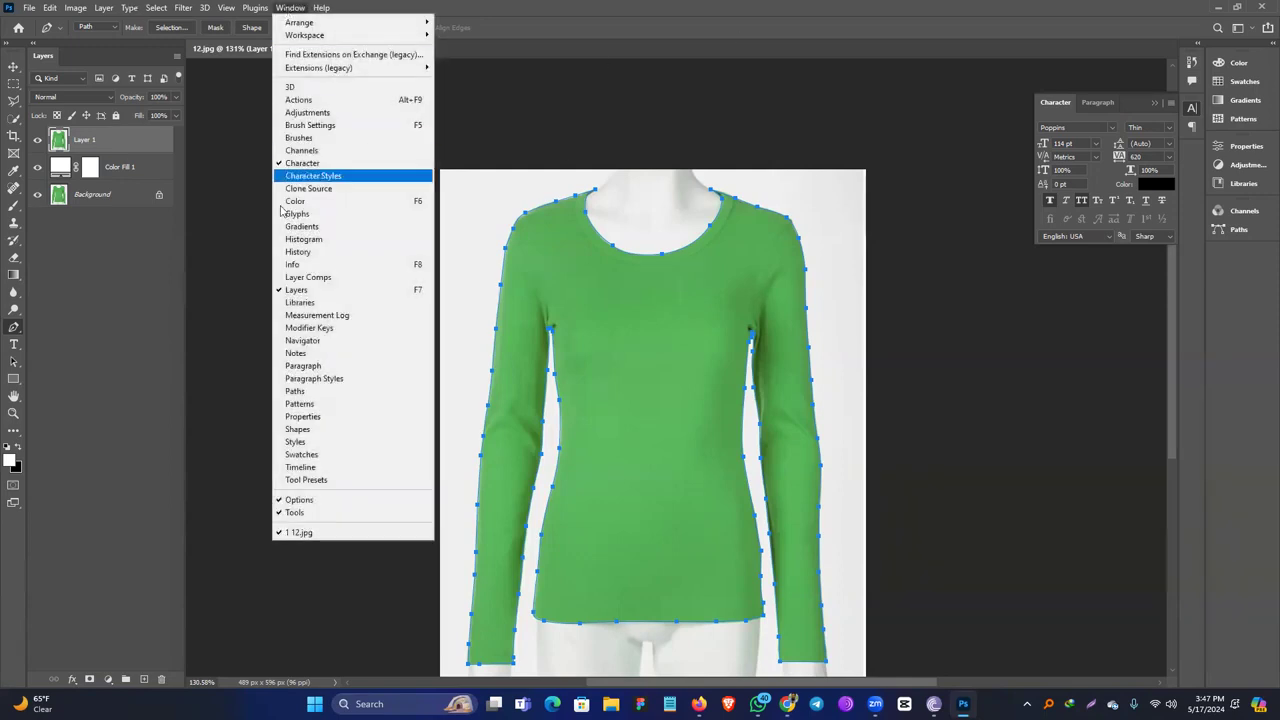
click(315, 393)
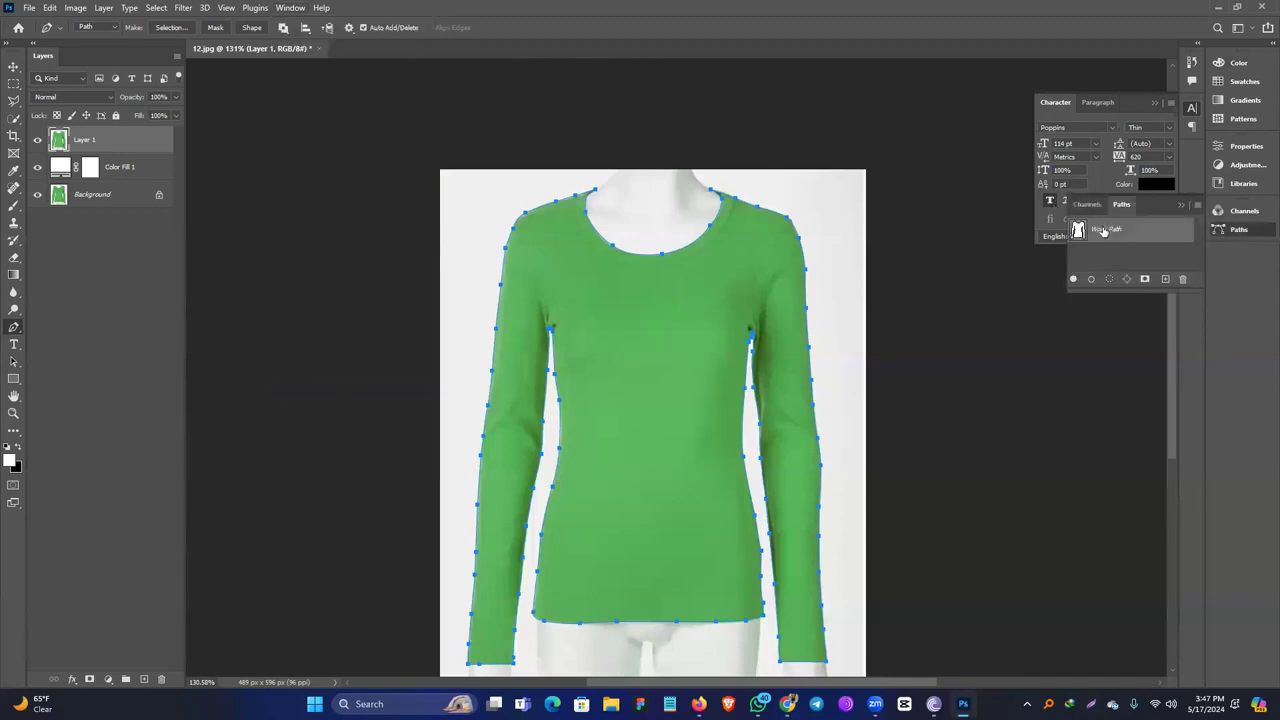
double_click(1103, 231)
click(709, 214)
ctrl+click(1077, 230)
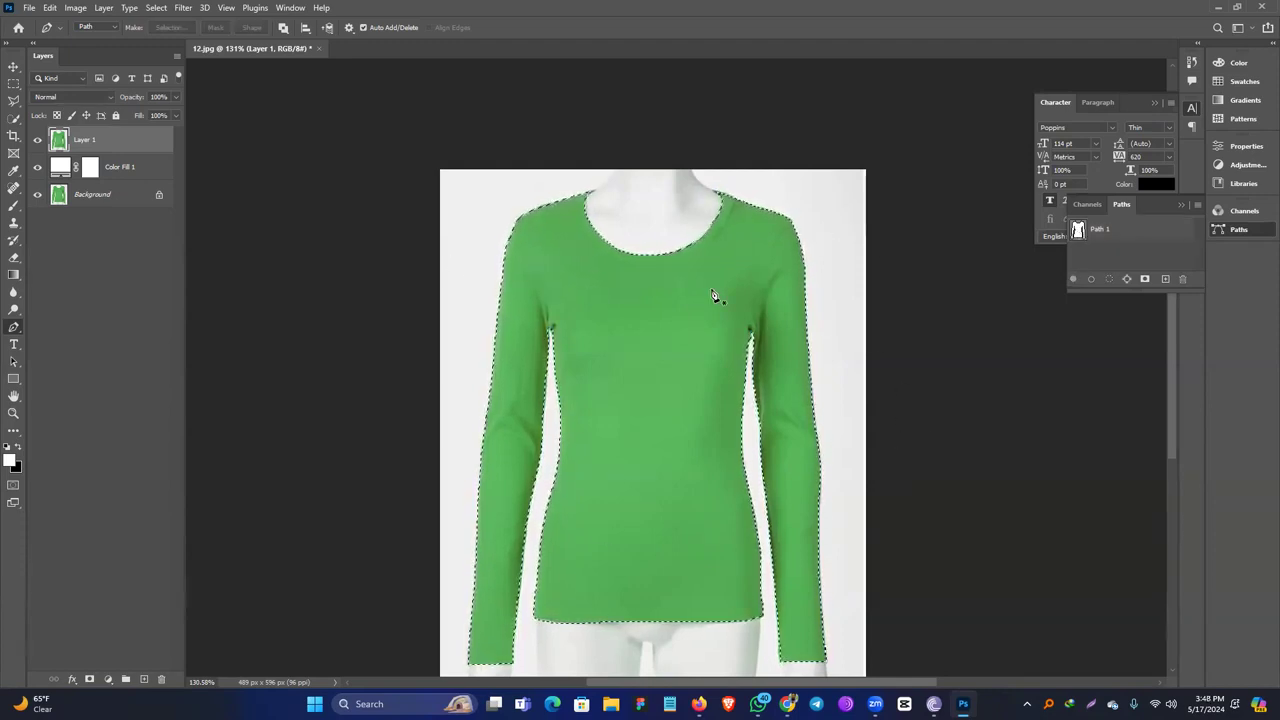
Invert the shirt selection and feather it with a radius of 0.3 pixels.
key(ctrl+shift+i)
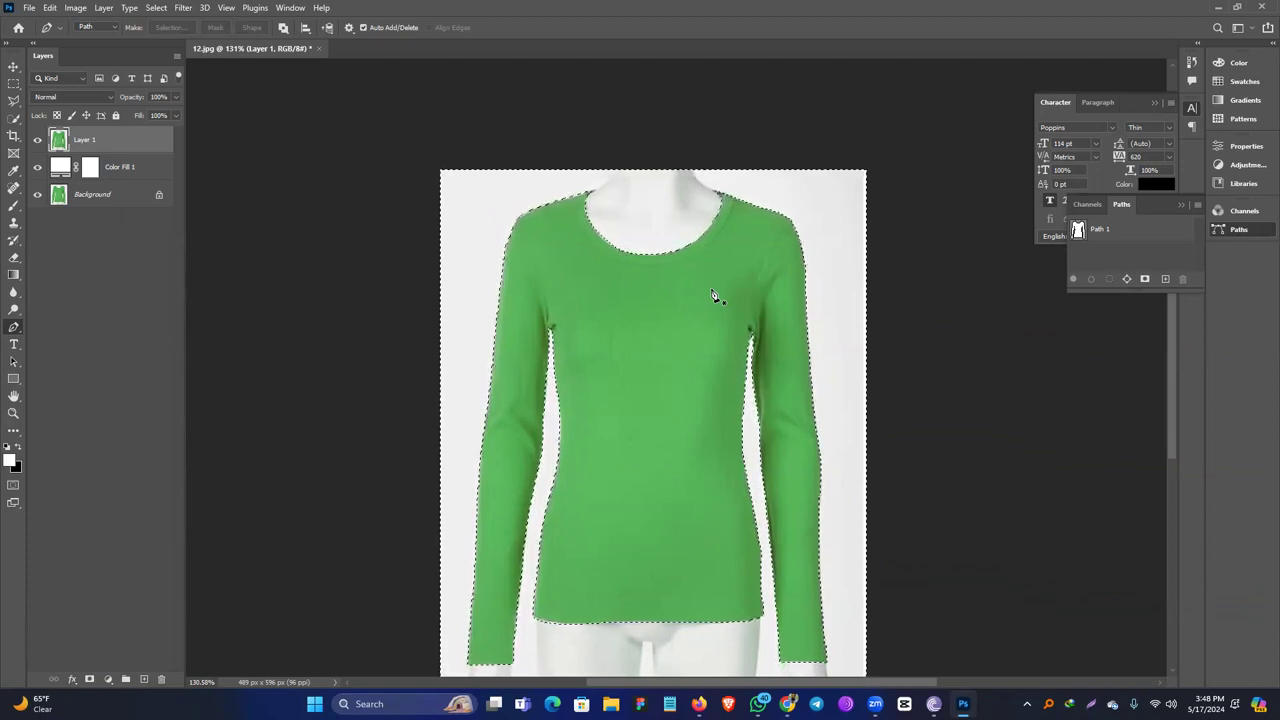
key(shift+F6)
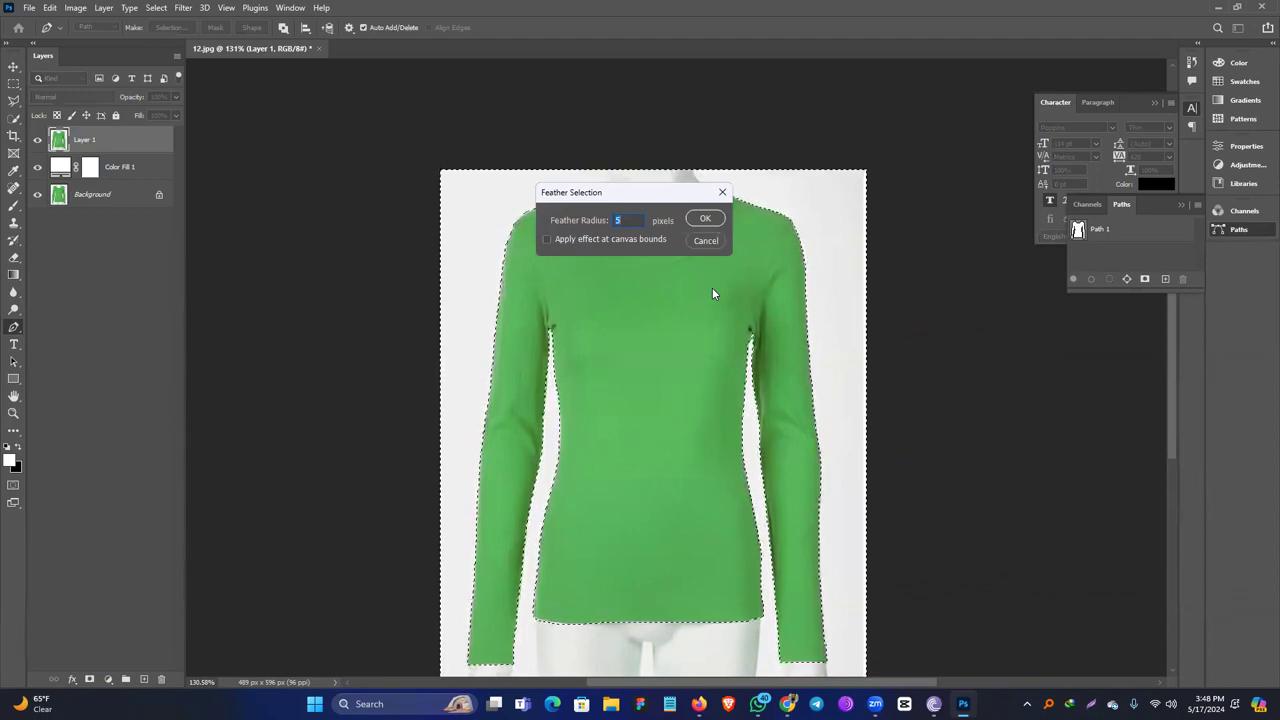
text(0.3)
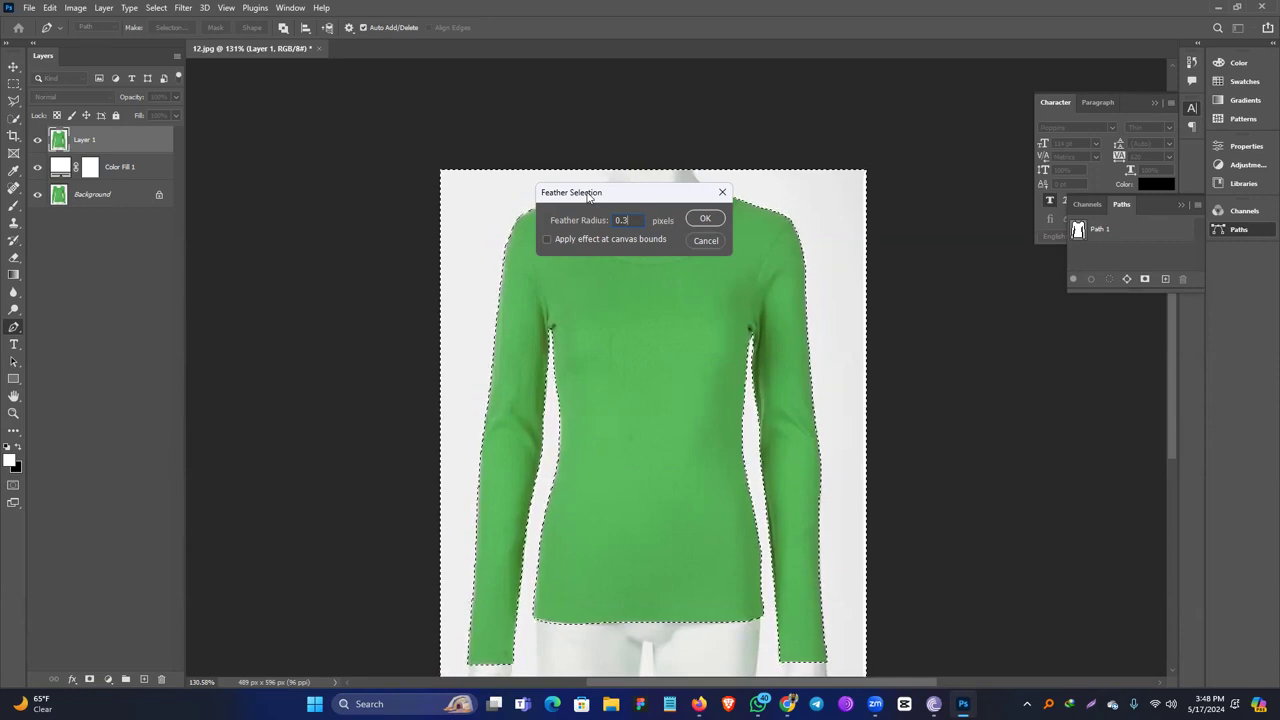
click(702, 218)
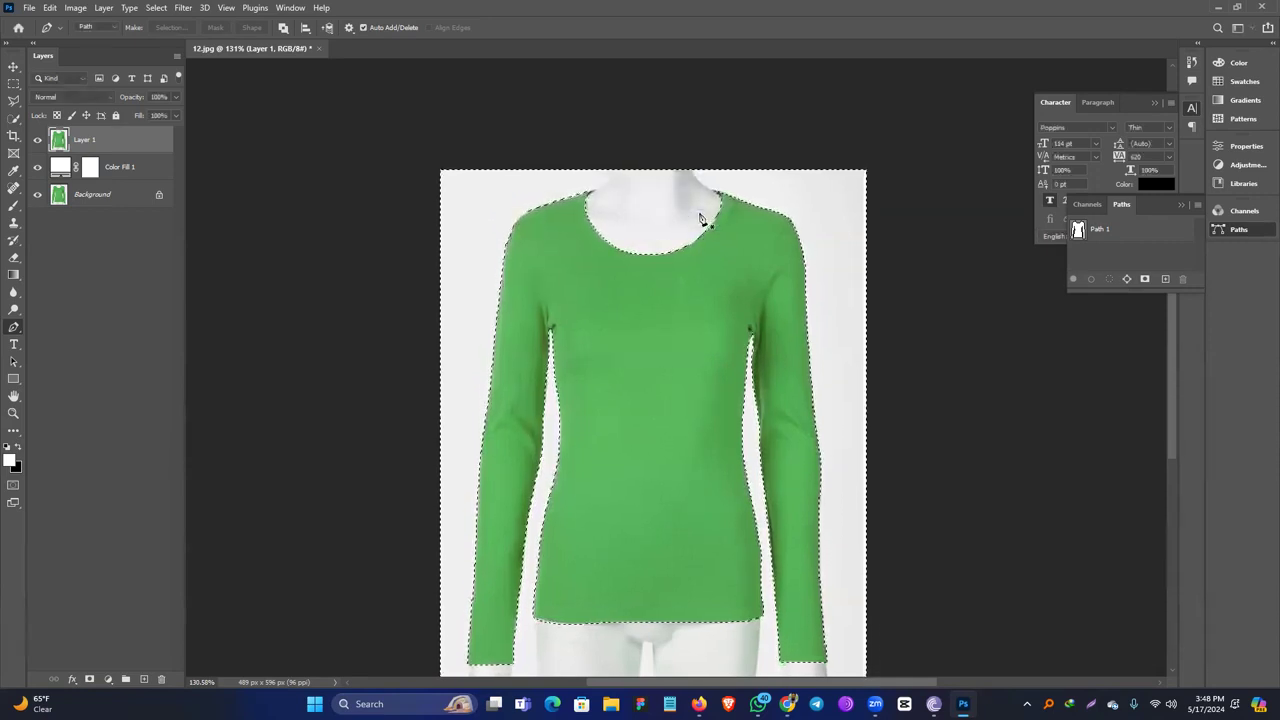
Delete the mannequin and backdrop around the shirt on Layer 1 and clear the selection.
key(Delete)
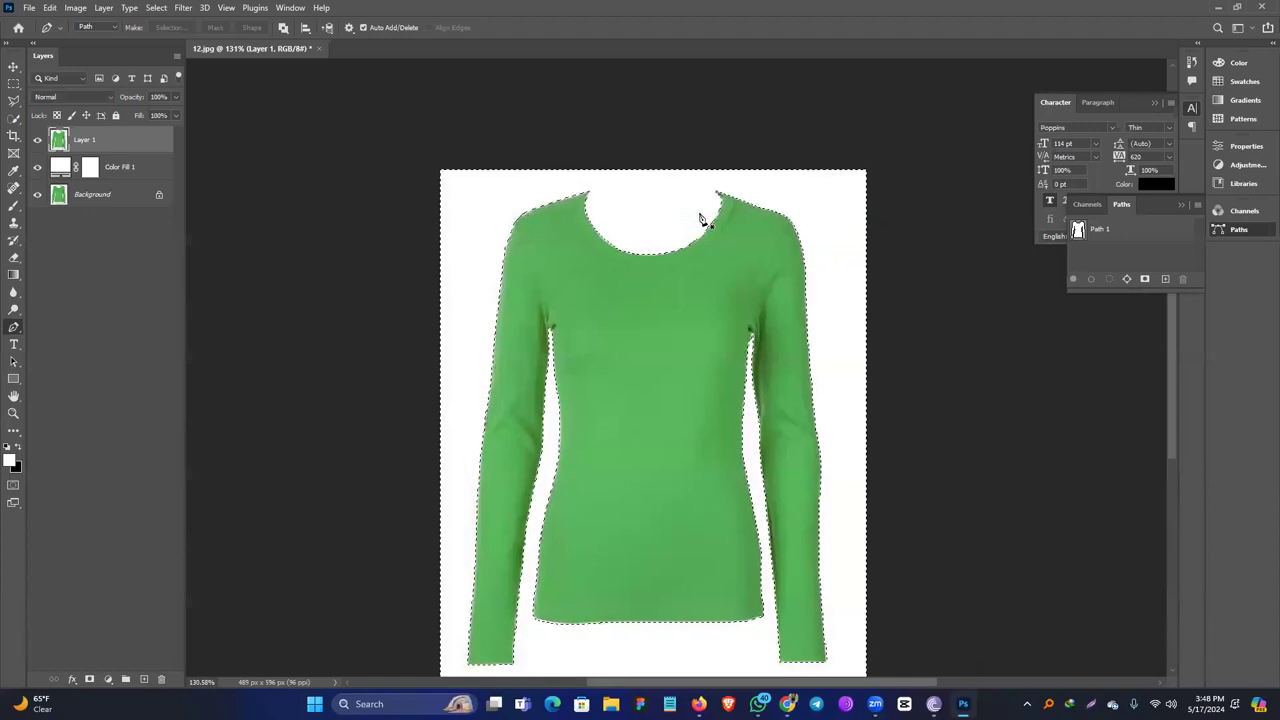
key(ctrl+d)
key(ctrl+0)
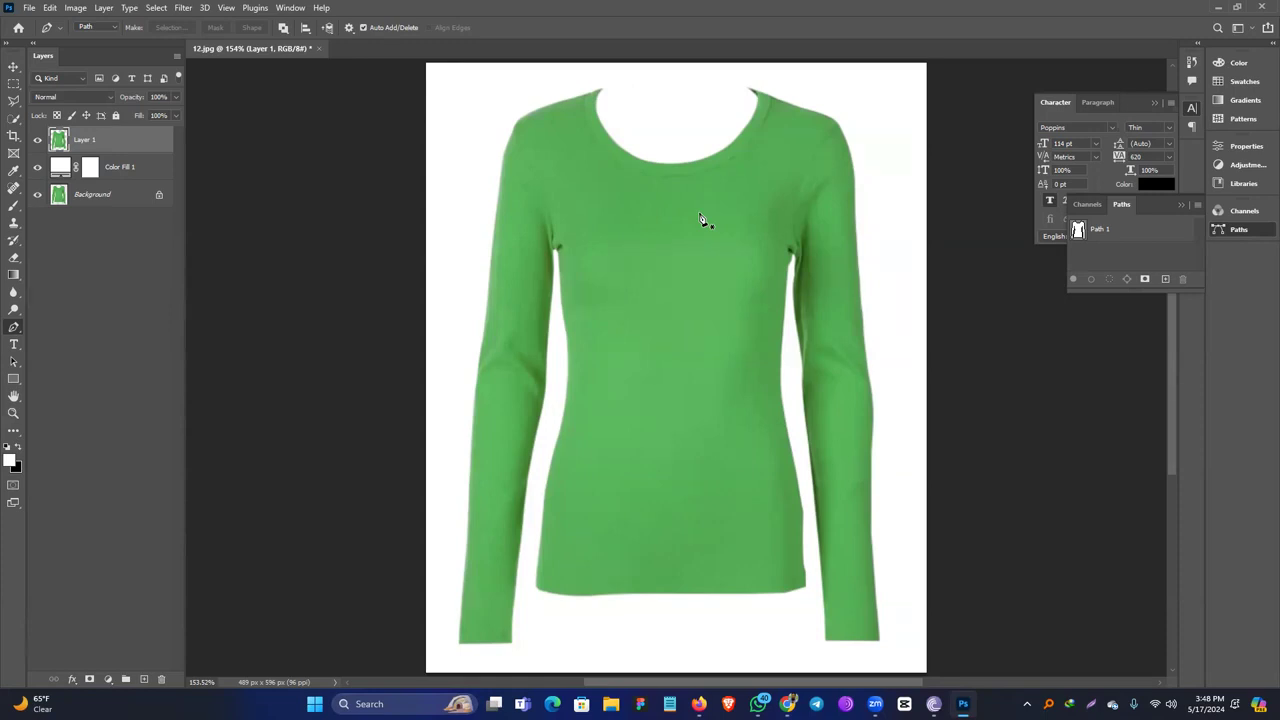
scroll(700, 218, up, 3)
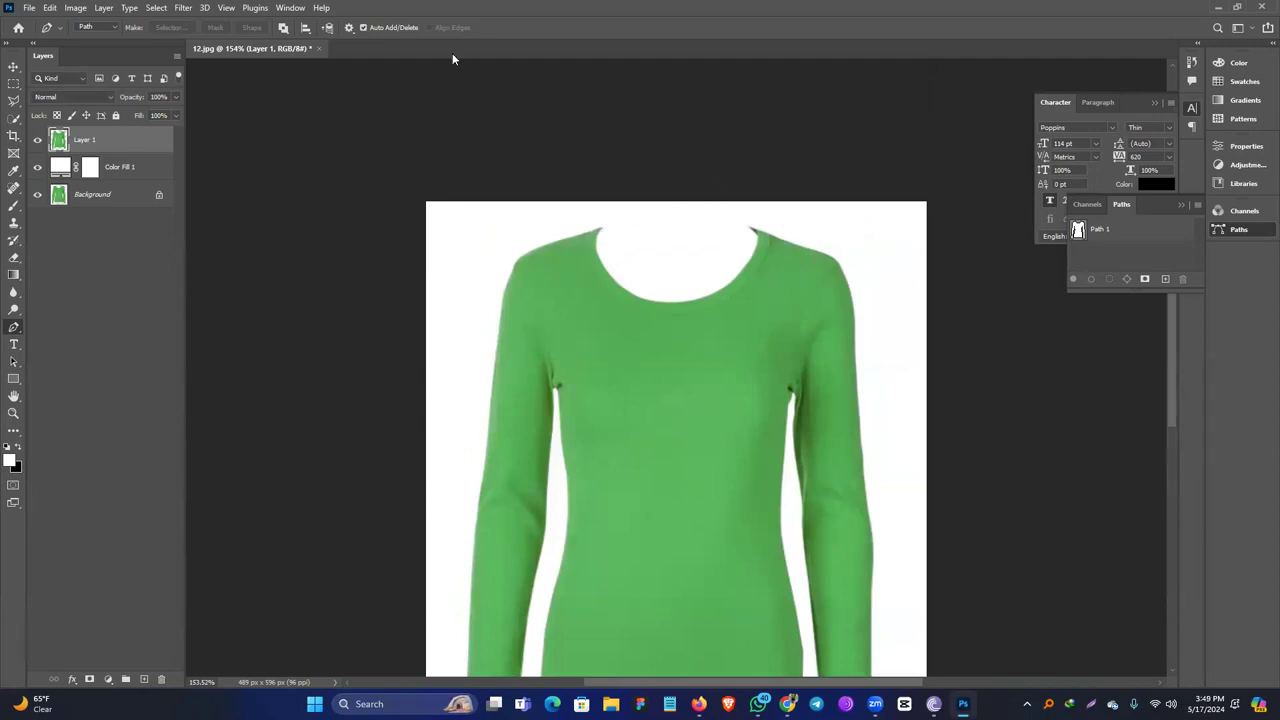
Open the neckline photo 23.jpg from the Desktop.
click(29, 7)
click(45, 35)
click(474, 170)
key(2)
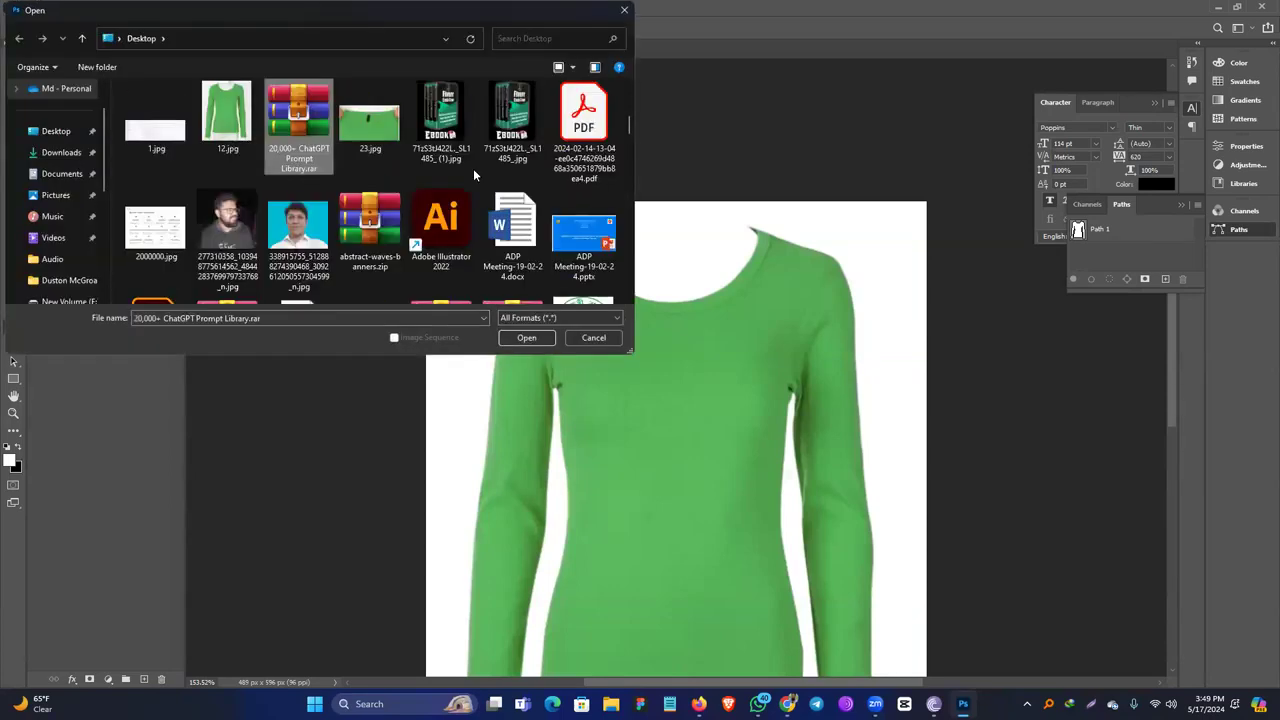
double_click(368, 118)
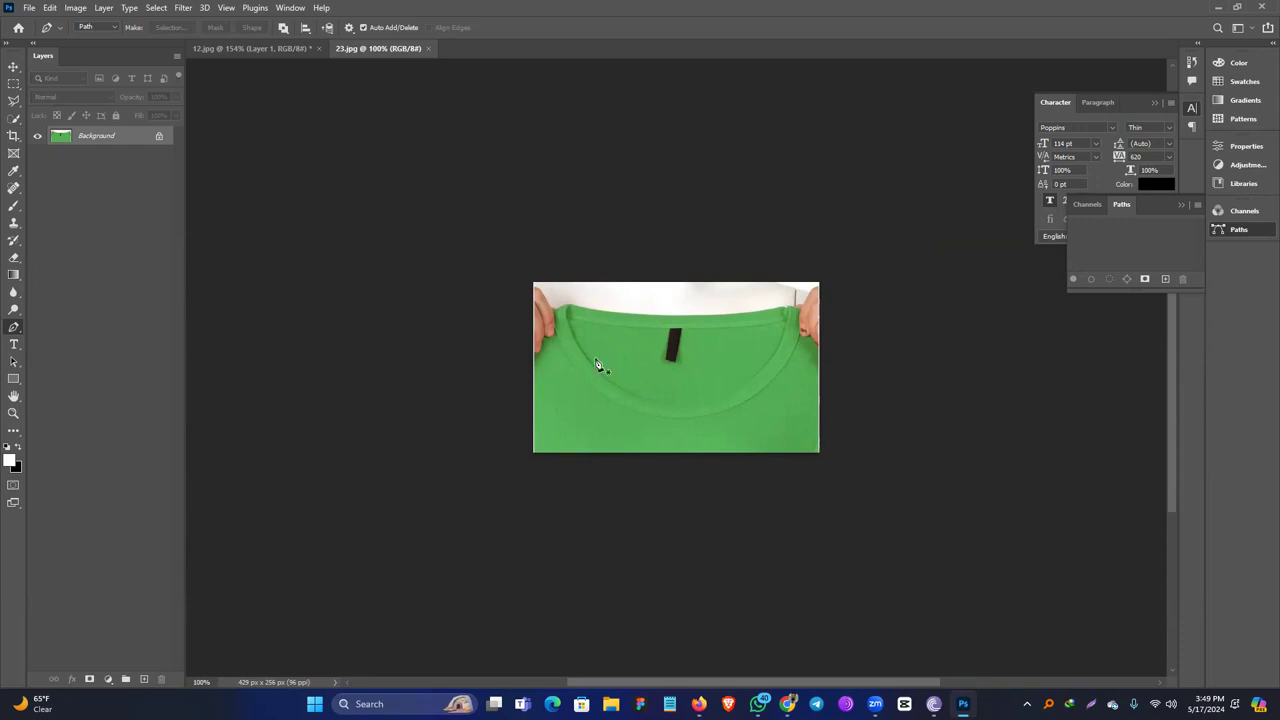
Copy a rectangular area around the neckline of 23.jpg and paste it into 12.jpg as a new layer.
click(15, 85)
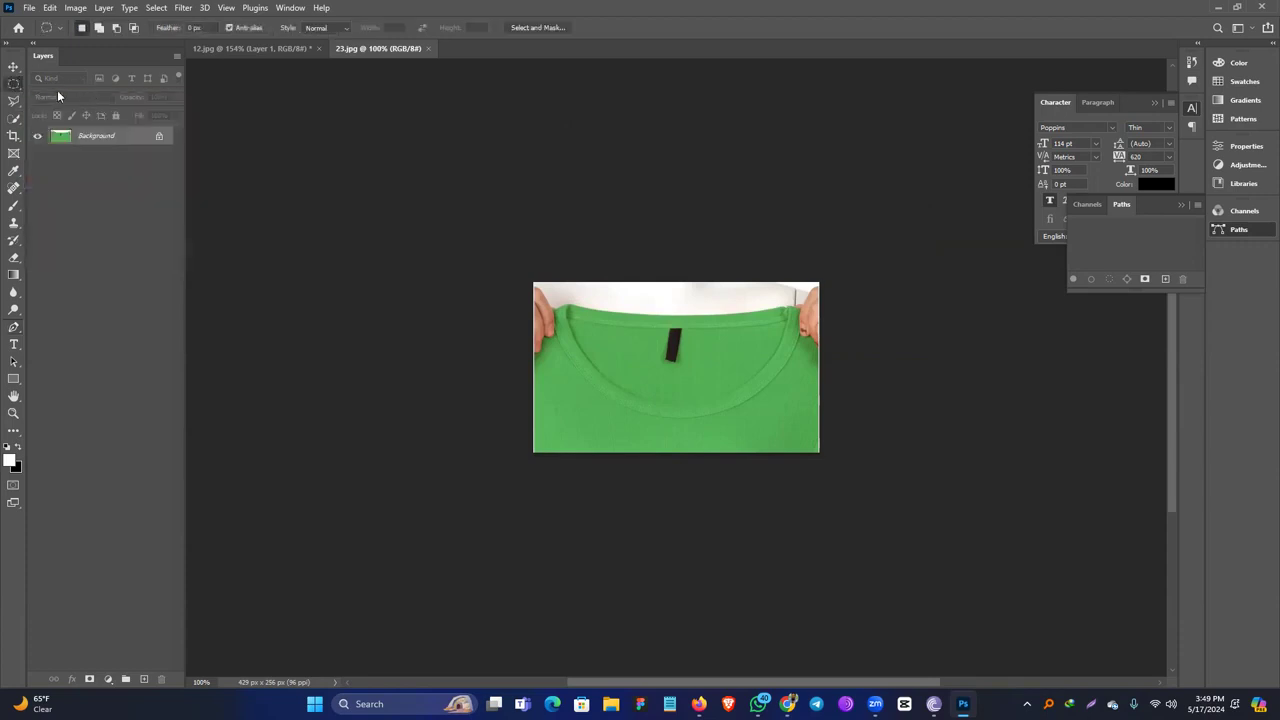
right_click(12, 90)
click(70, 87)
drag(547, 287, 811, 434)
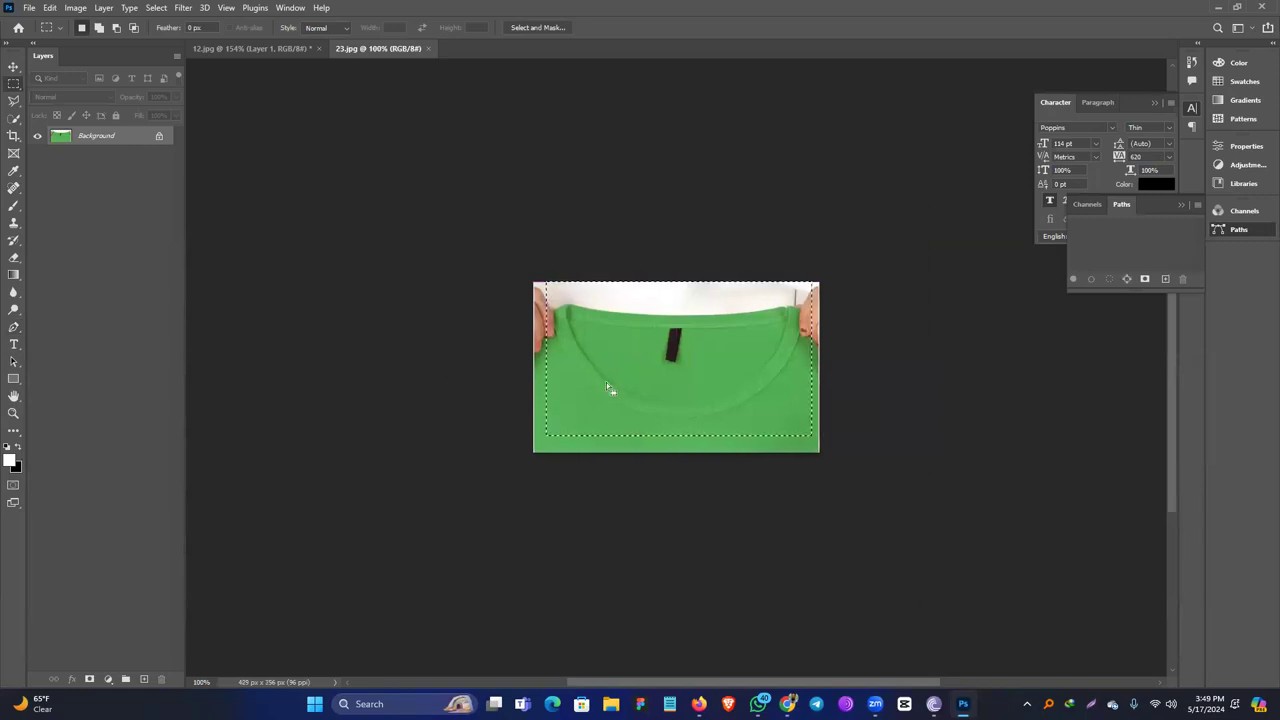
click(236, 48)
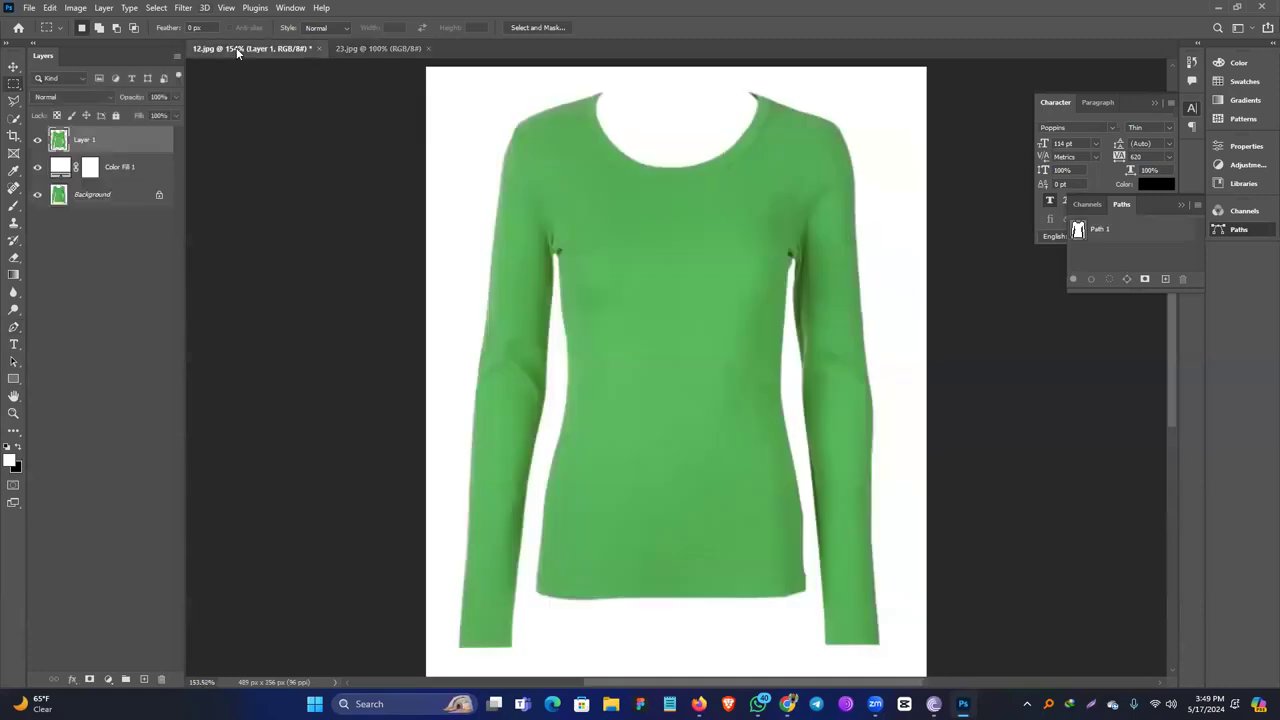
key(ctrl+v)
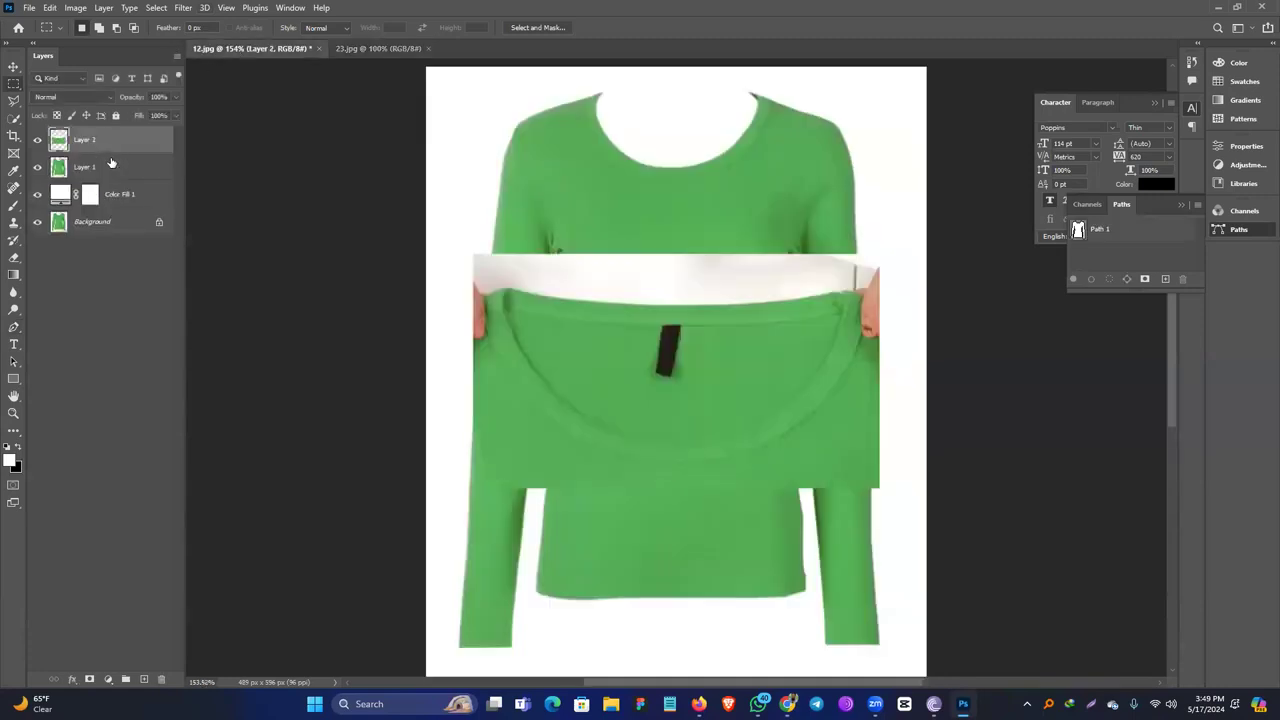
Move the pasted neckline piece up towards the shoulders and place Layer 2 directly beneath Layer 1.
click(13, 68)
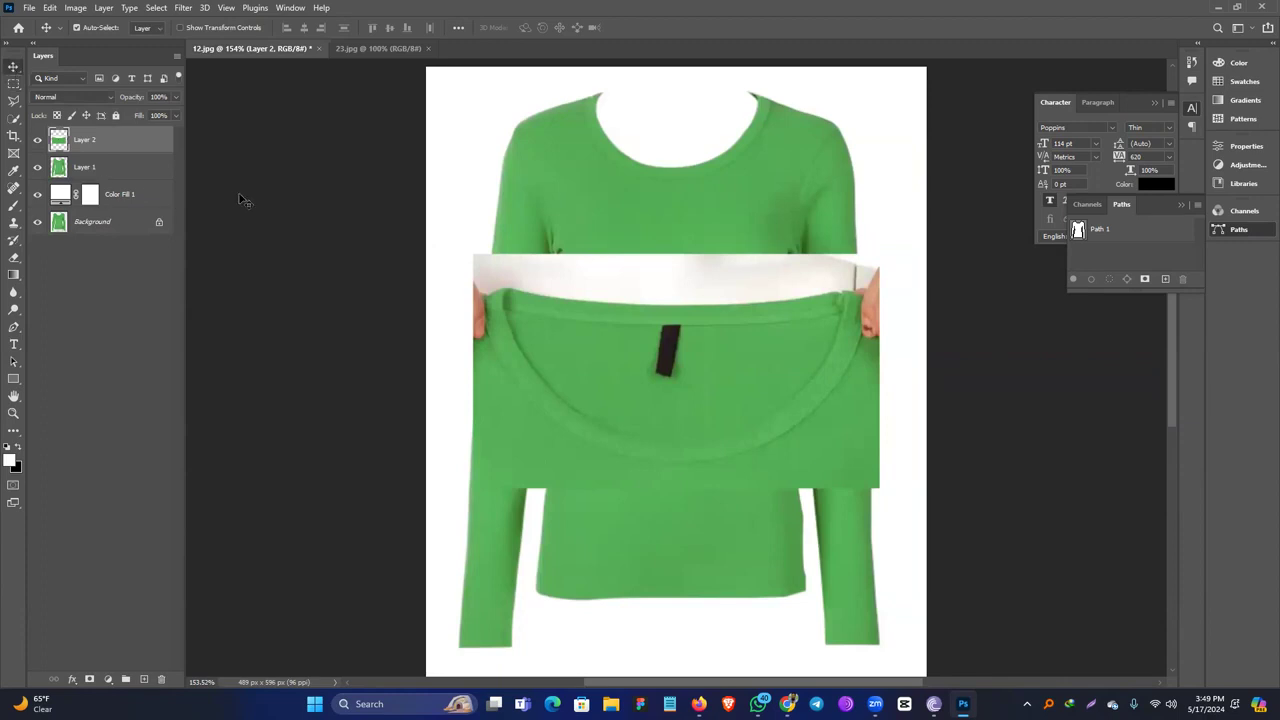
drag(720, 405, 714, 284)
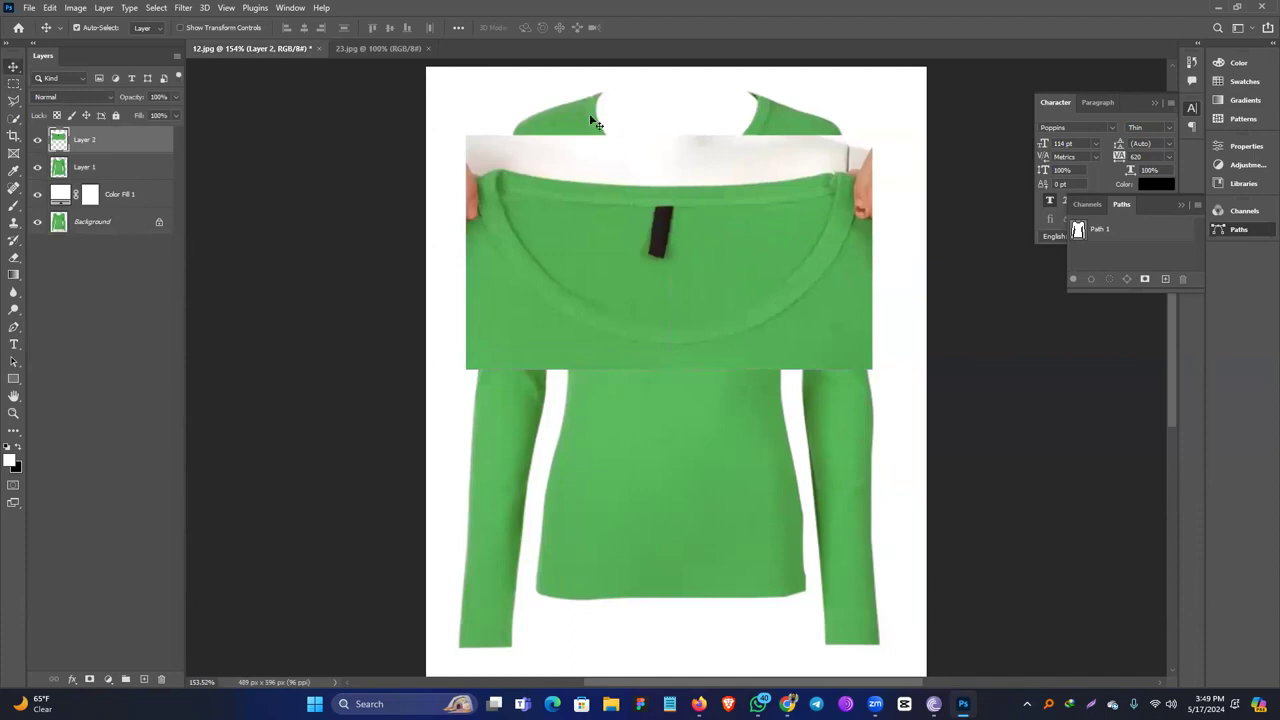
drag(116, 141, 116, 177)
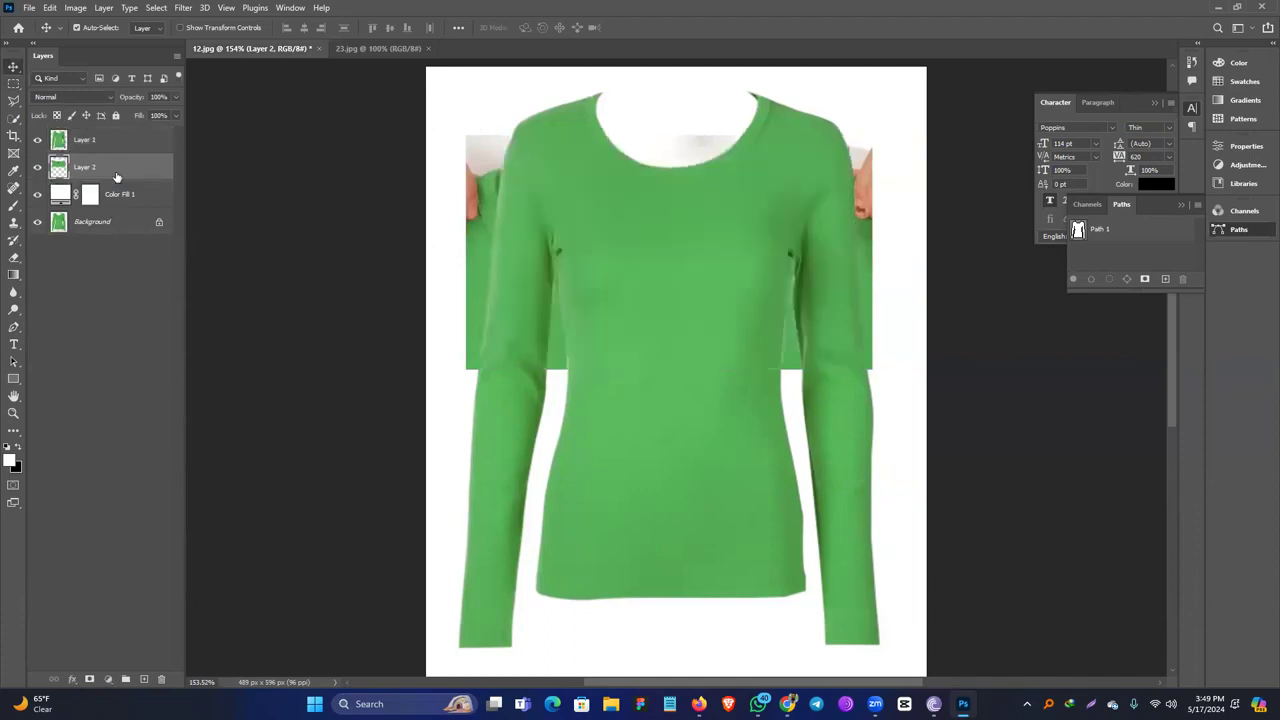
Position Layer 2 so its back collar and tag sit inside the shirt's neck opening, level with the shoulder tips.
ctrl+space+click(674, 157)
ctrl+click(674, 157)
drag(674, 156, 652, 177)
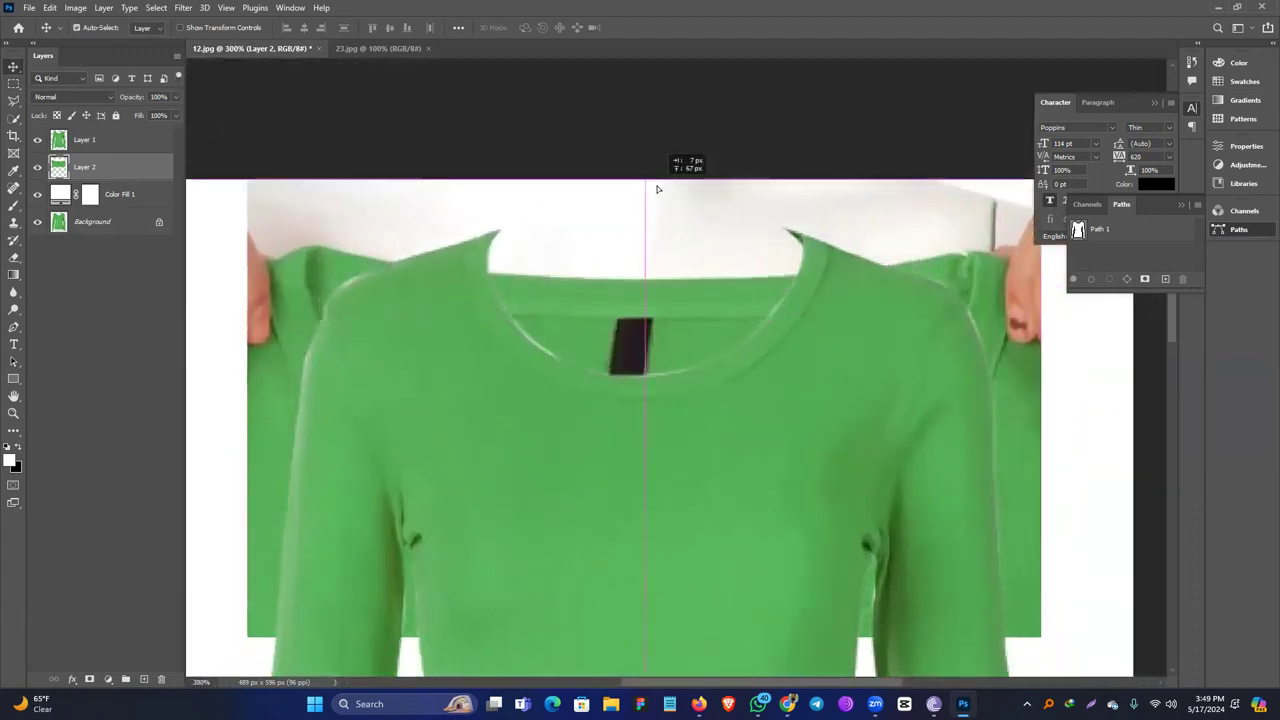
drag(660, 297, 634, 326)
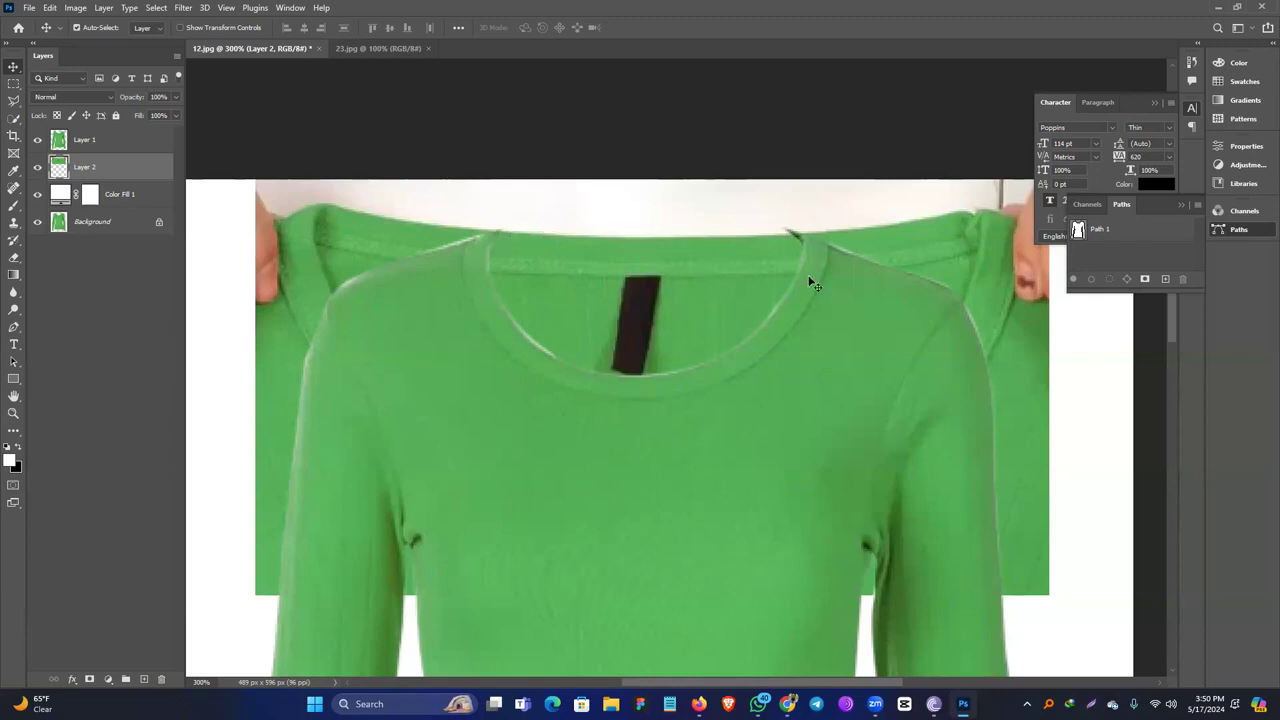
Scale Layer 2 down to about 70% and reposition its back collar and tag behind the neck opening.
key(ctrl+t)
drag(1048, 596, 955, 541)
drag(661, 332, 658, 297)
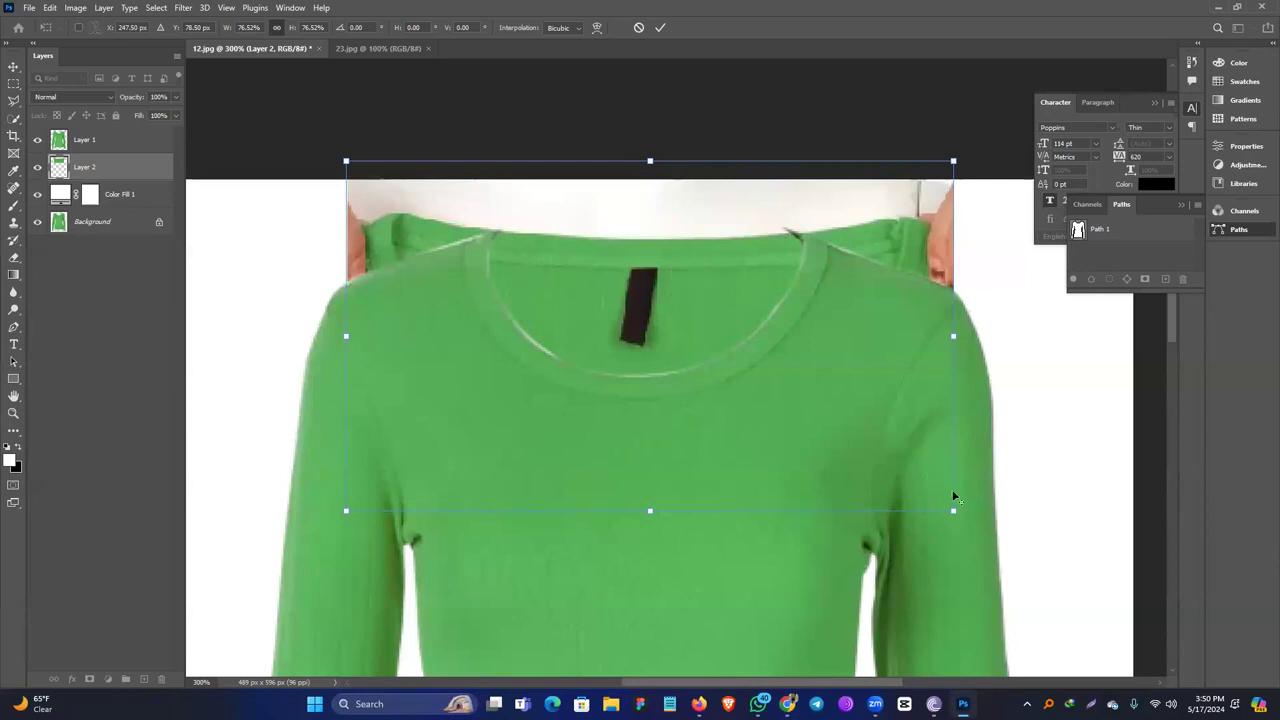
drag(951, 510, 928, 494)
drag(688, 320, 690, 313)
key(Return)
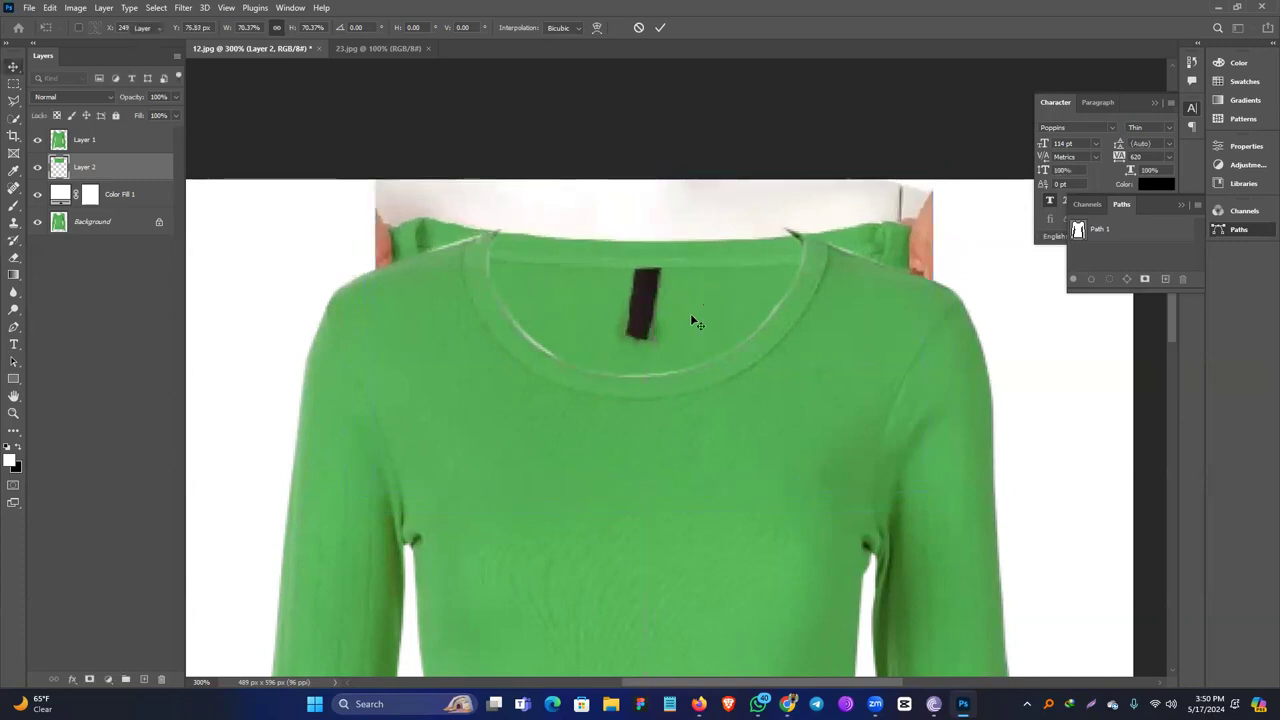
With Layer 1 active, delete the front neckline curve from Path 1, leaving the path open between the two shoulder tips.
click(103, 140)
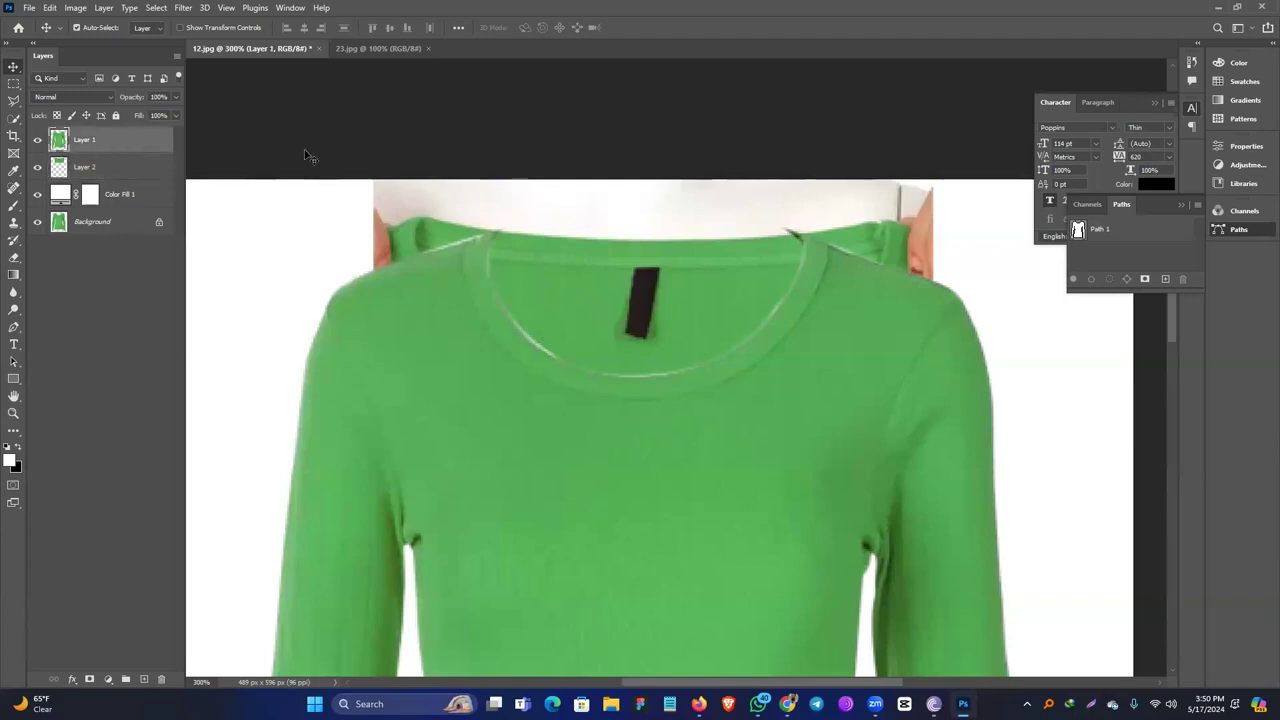
click(1139, 232)
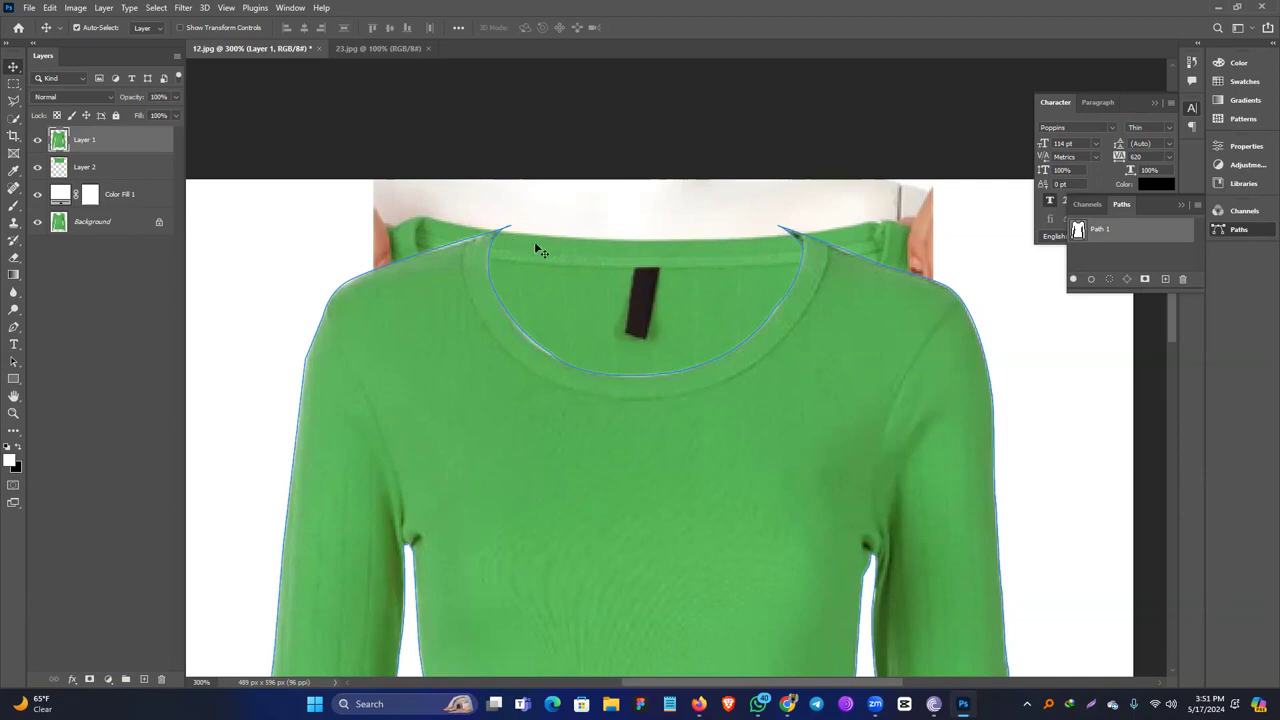
drag(506, 225, 616, 291)
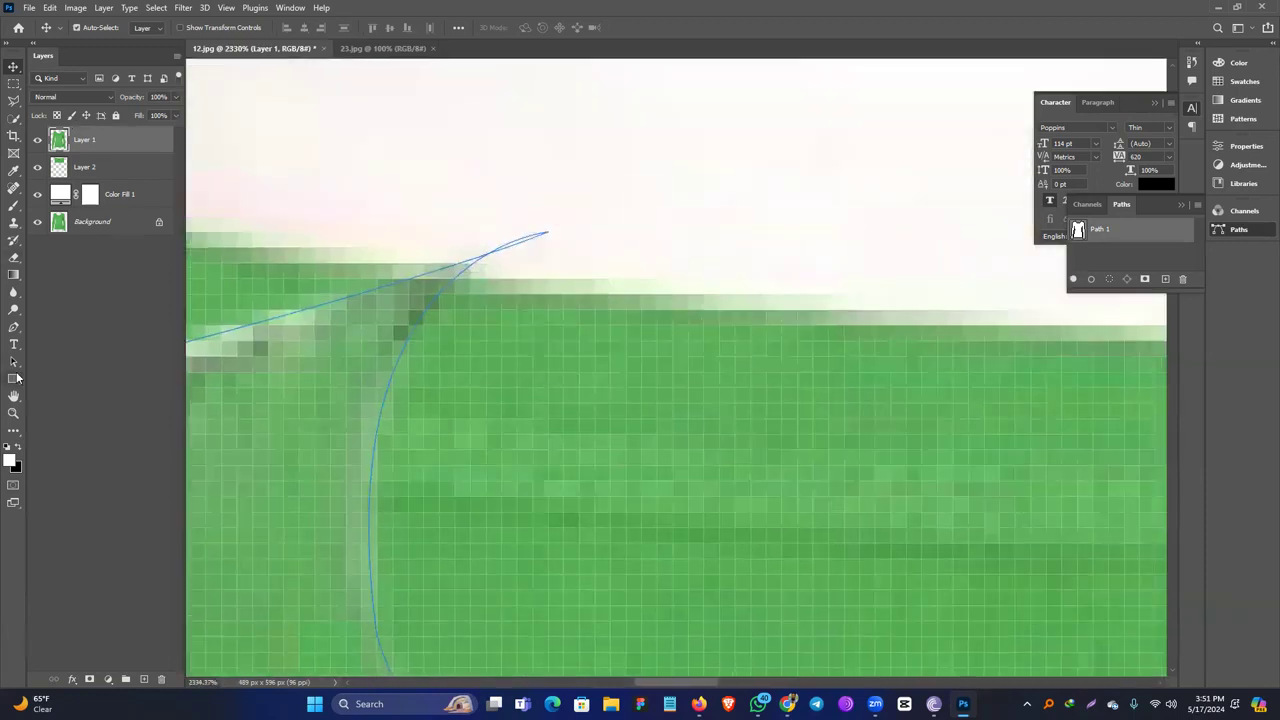
key(p)
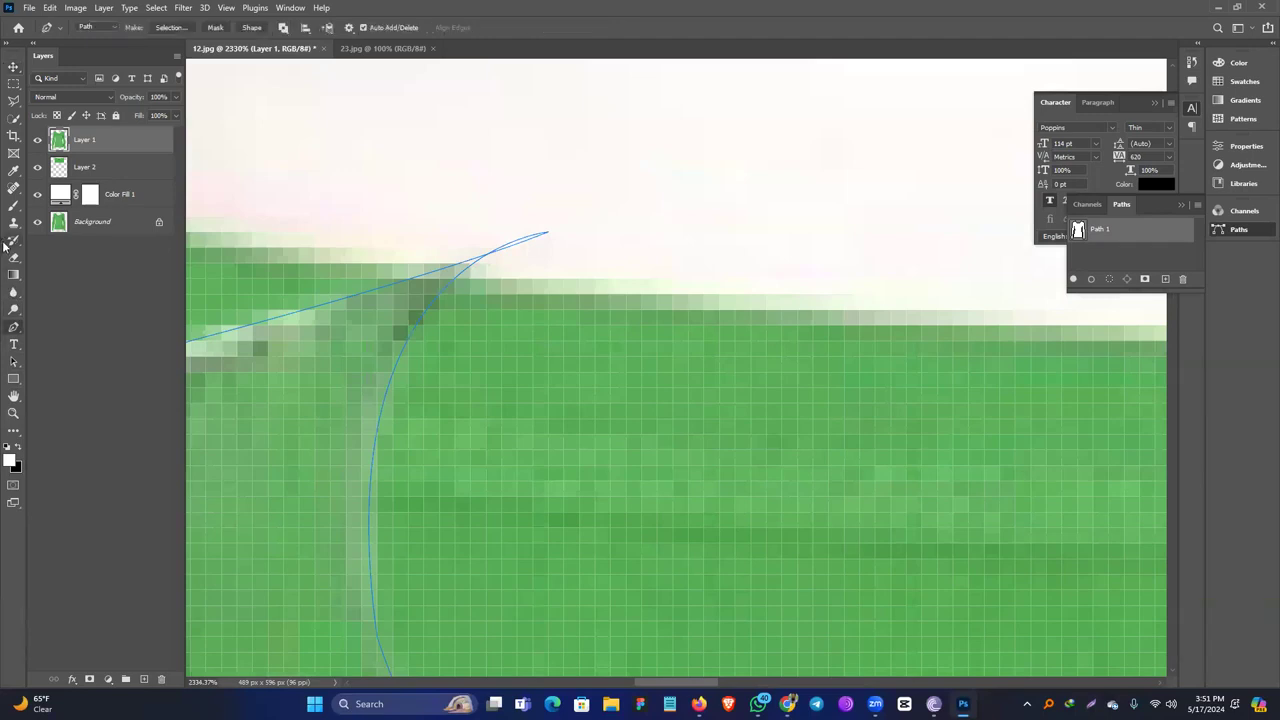
scroll(503, 309, down, 2)
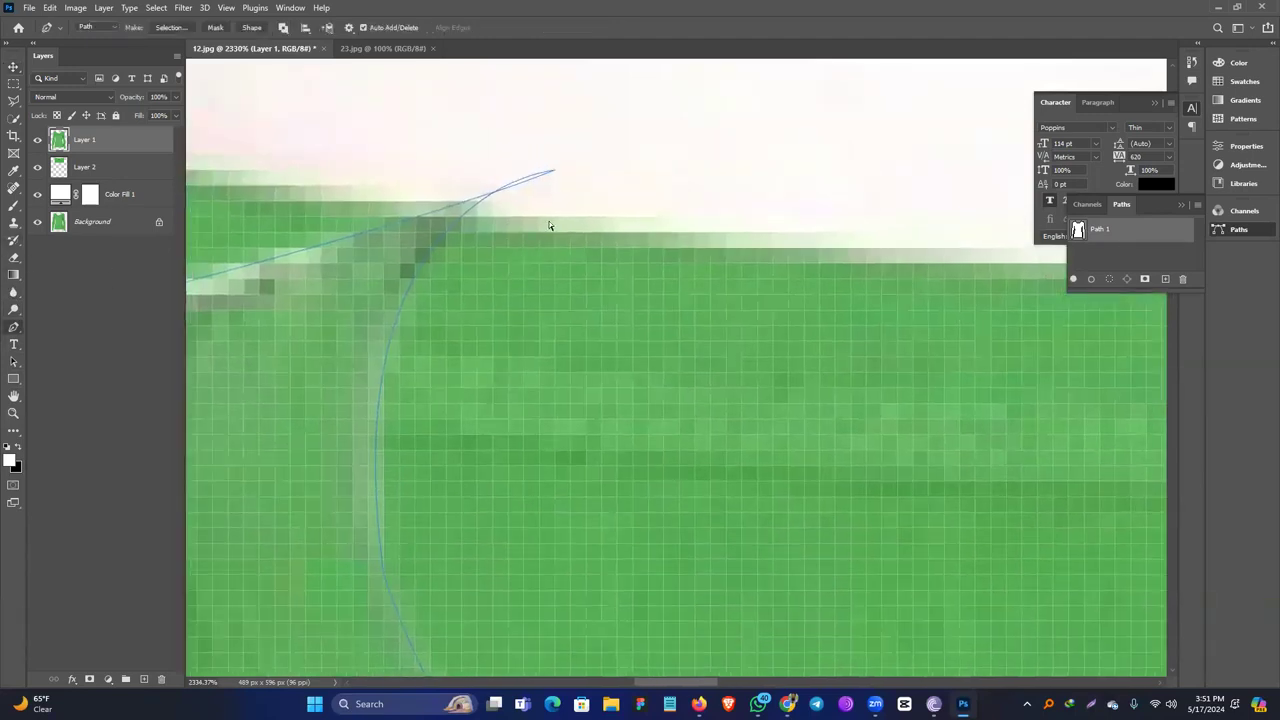
drag(528, 150, 612, 214)
drag(423, 560, 320, 602)
key(Delete)
drag(556, 380, 490, 385)
drag(638, 445, 492, 430)
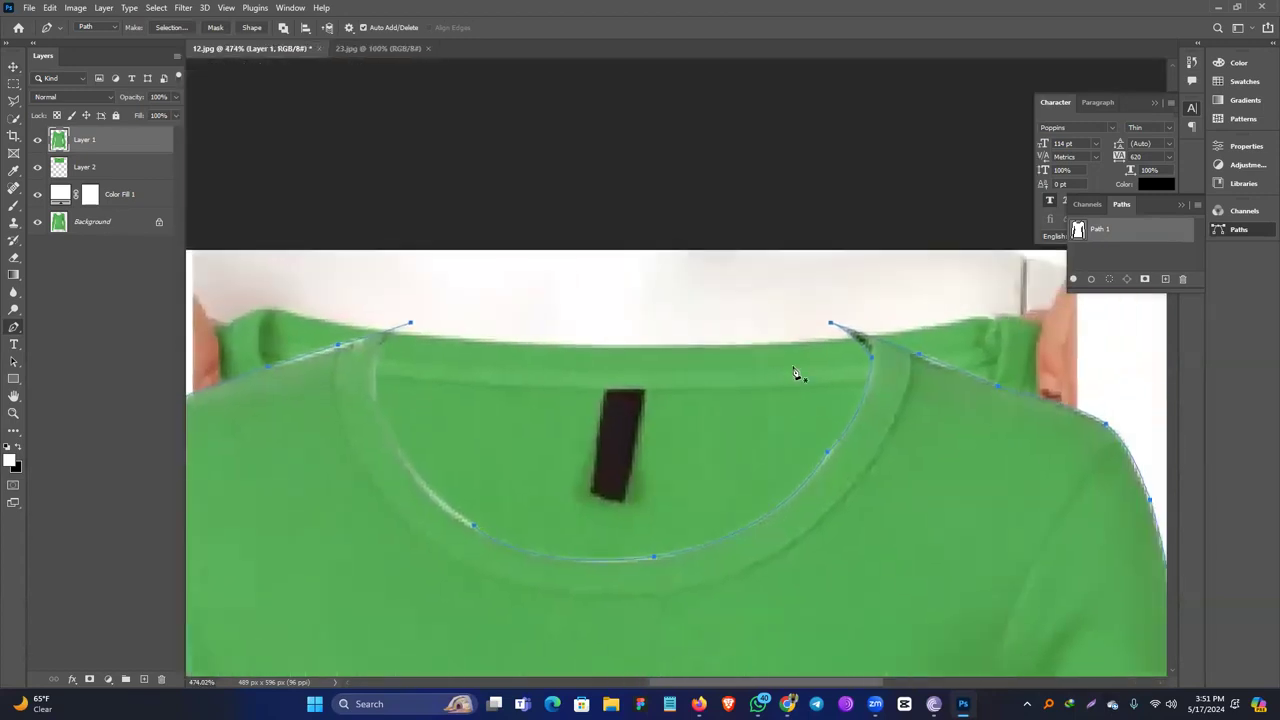
ctrl+click(882, 372)
key(Delete)
Move the open path end at the viewer's left shoulder tip onto the back collar's upper edge.
drag(350, 358, 416, 383)
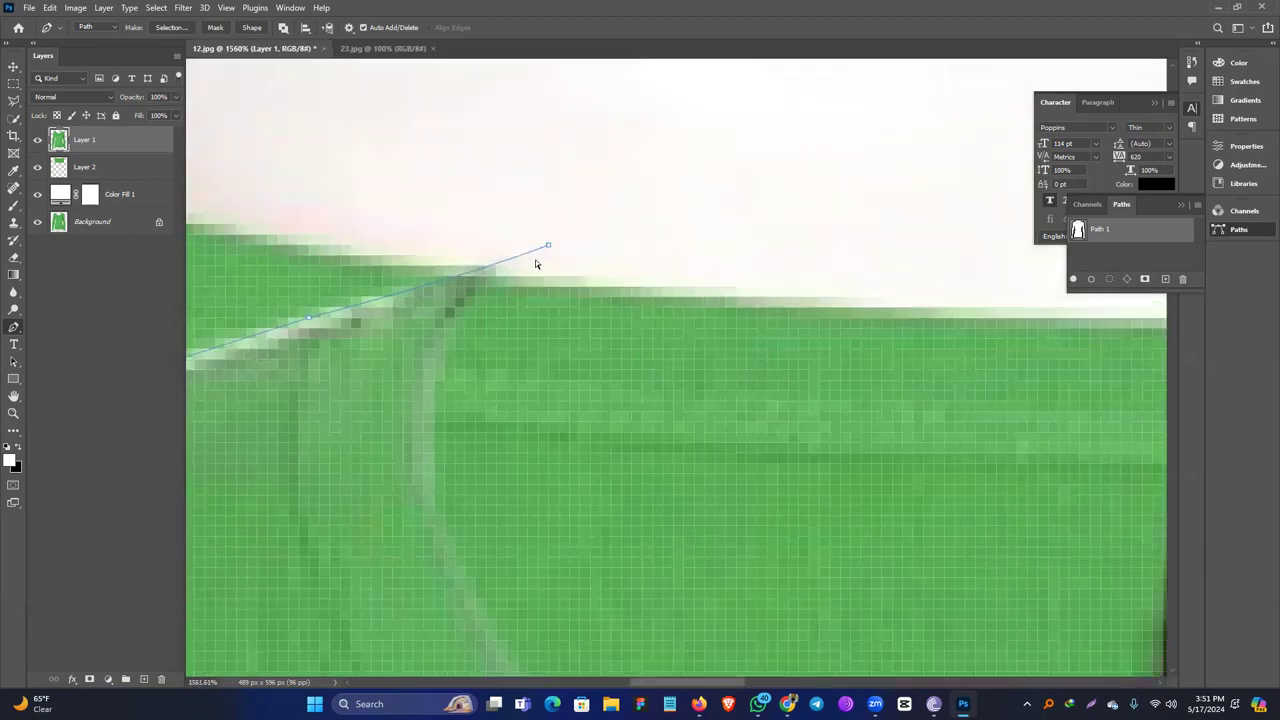
drag(547, 247, 486, 270)
drag(603, 326, 492, 310)
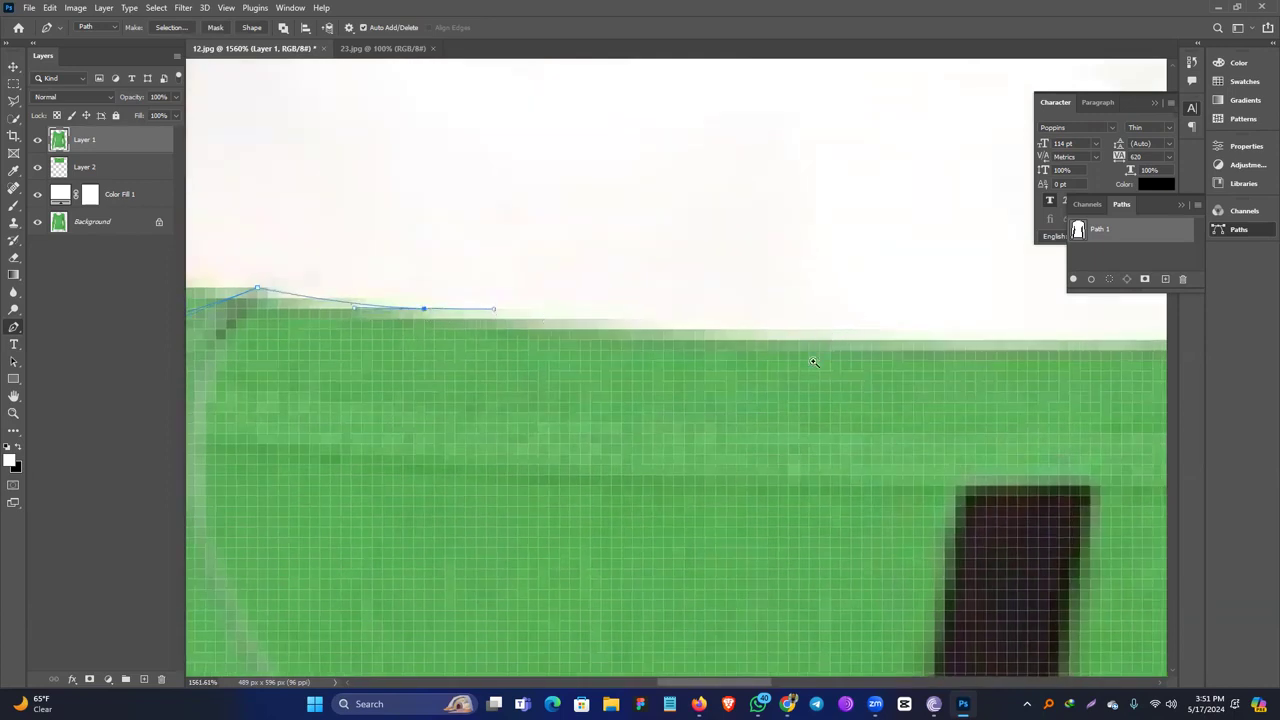
scroll(813, 362, down, 5)
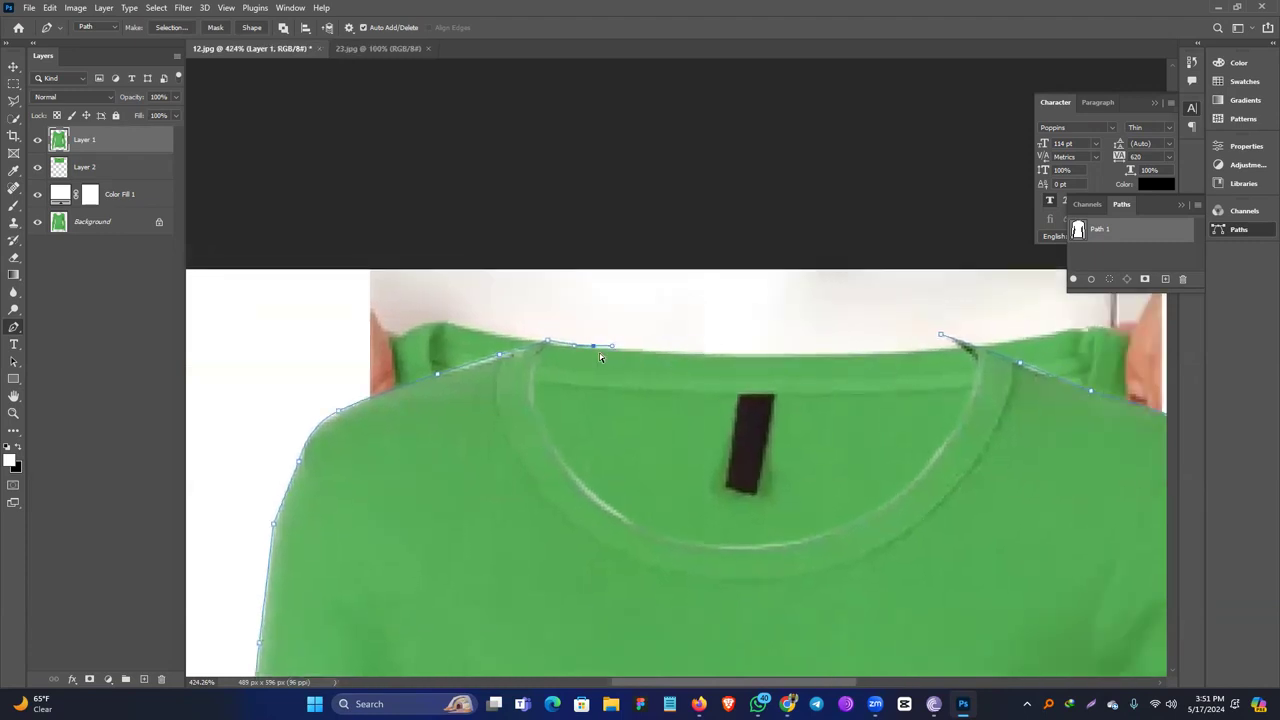
scroll(579, 347, up, 3)
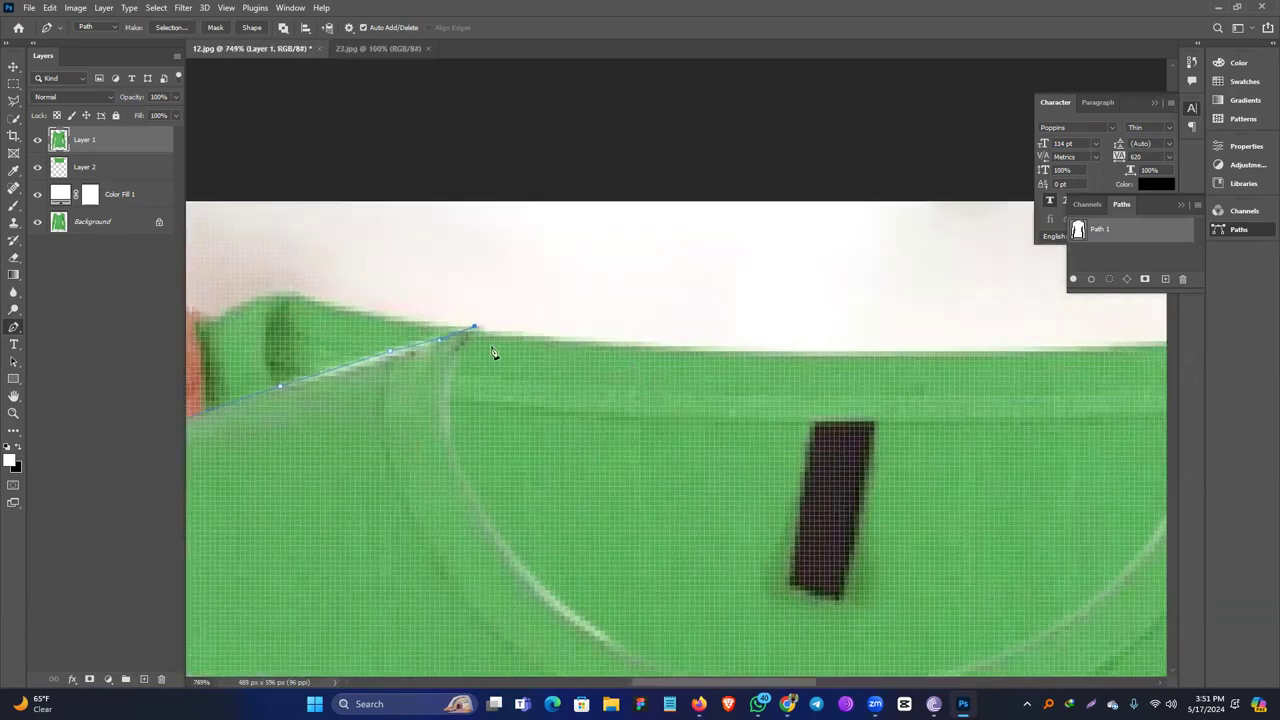
Trace Path 1 along the back collar's upper edge, pull the other shoulder tip onto the collar and close the path there.
click(520, 336)
drag(660, 341, 706, 344)
drag(803, 351, 836, 350)
click(974, 351)
drag(1040, 356, 635, 382)
click(725, 371)
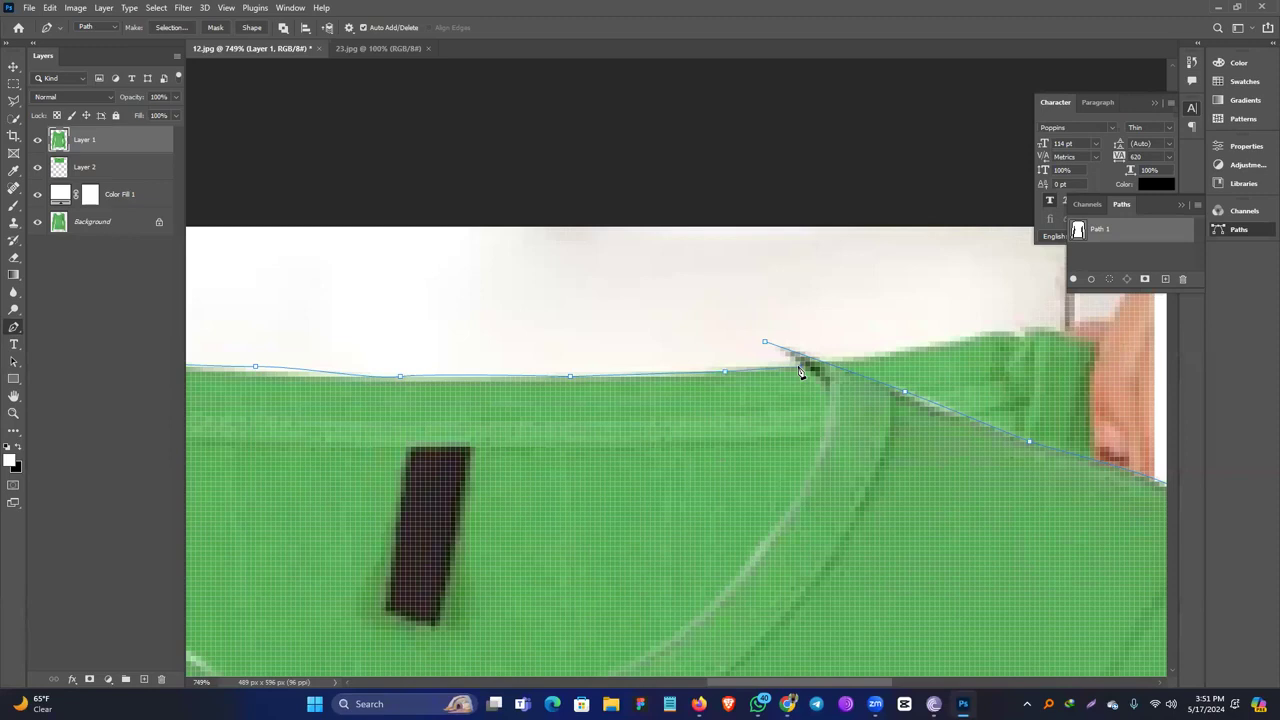
drag(764, 342, 806, 358)
click(809, 358)
scroll(710, 375, down, 8)
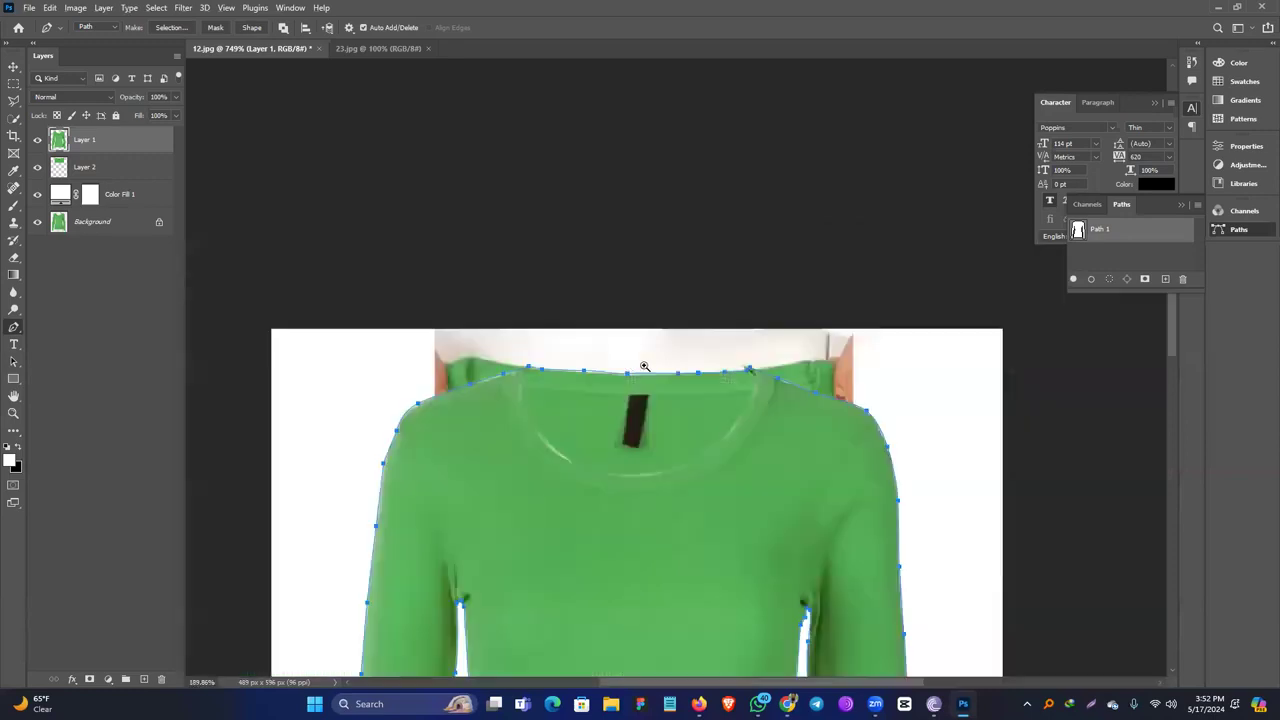
Load Path 1 as a selection, invert it, clear the surroundings on Layer 2 and deselect.
scroll(656, 440, down, 2)
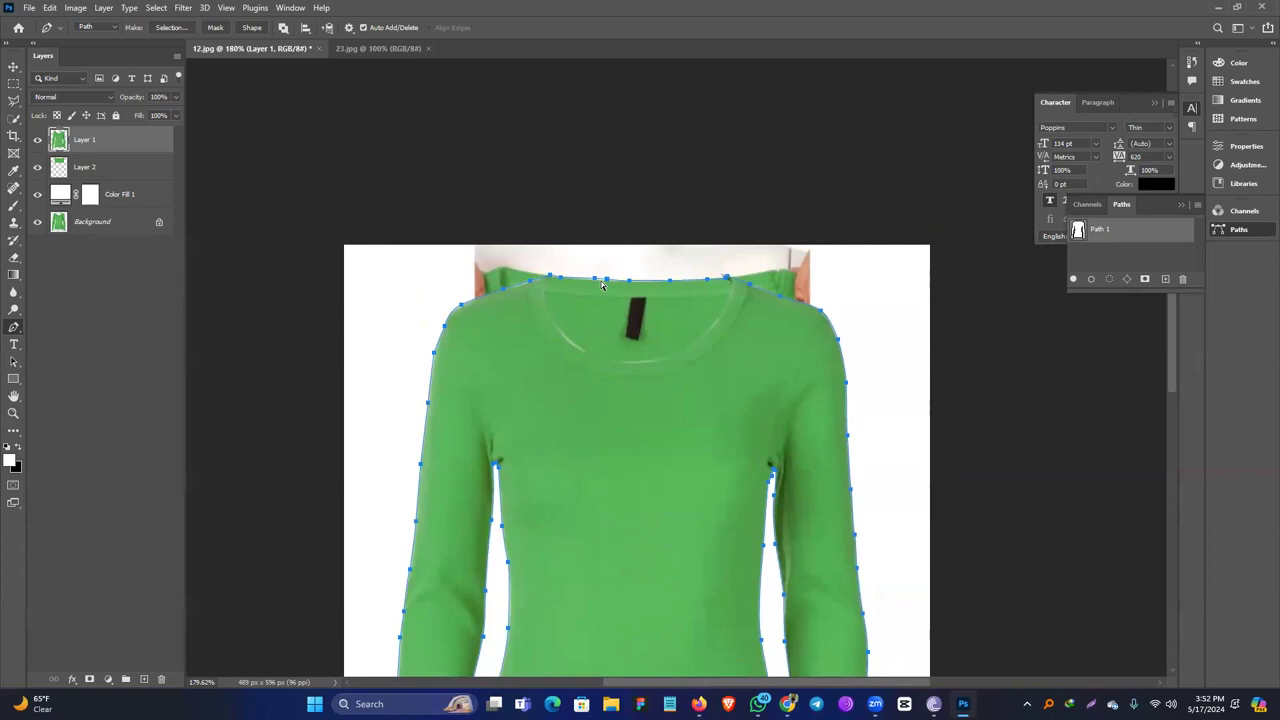
mouse_move(586, 265)
mouse_down()
mouse_move(610, 290)
mouse_move(600, 283)
mouse_up()
click(13, 65)
scroll(680, 320, down, 2)
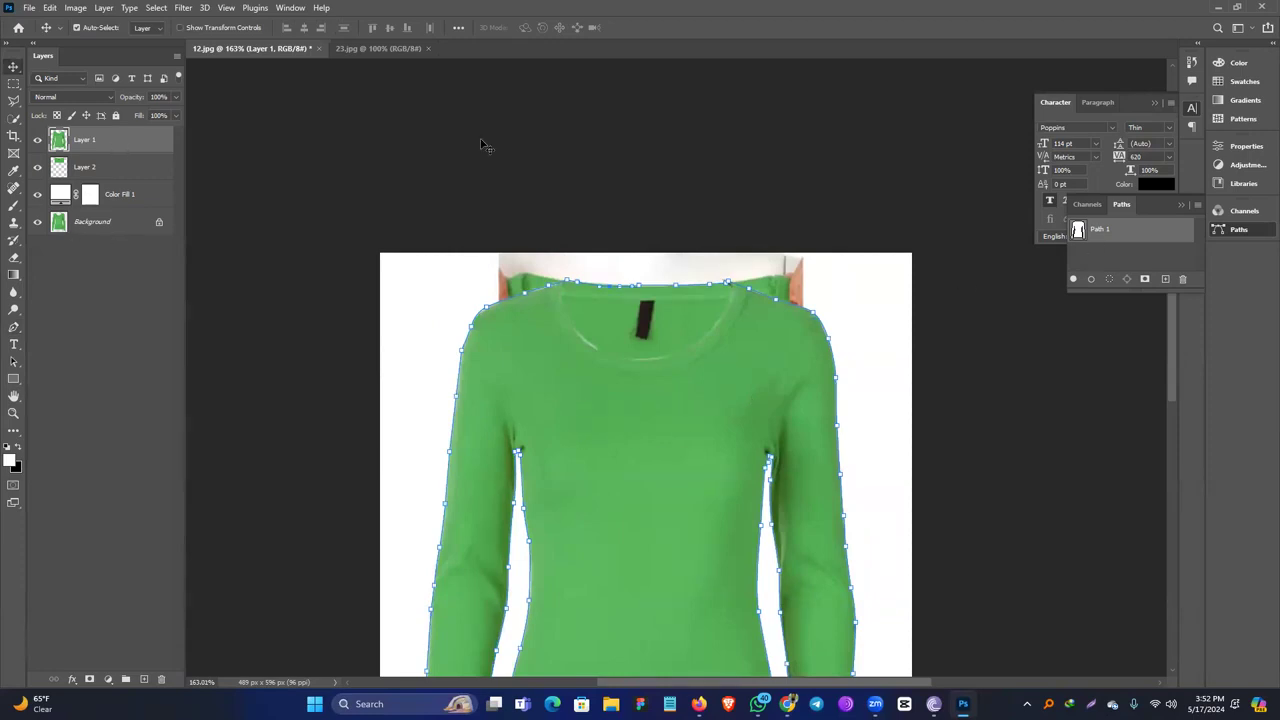
ctrl+click(1078, 230)
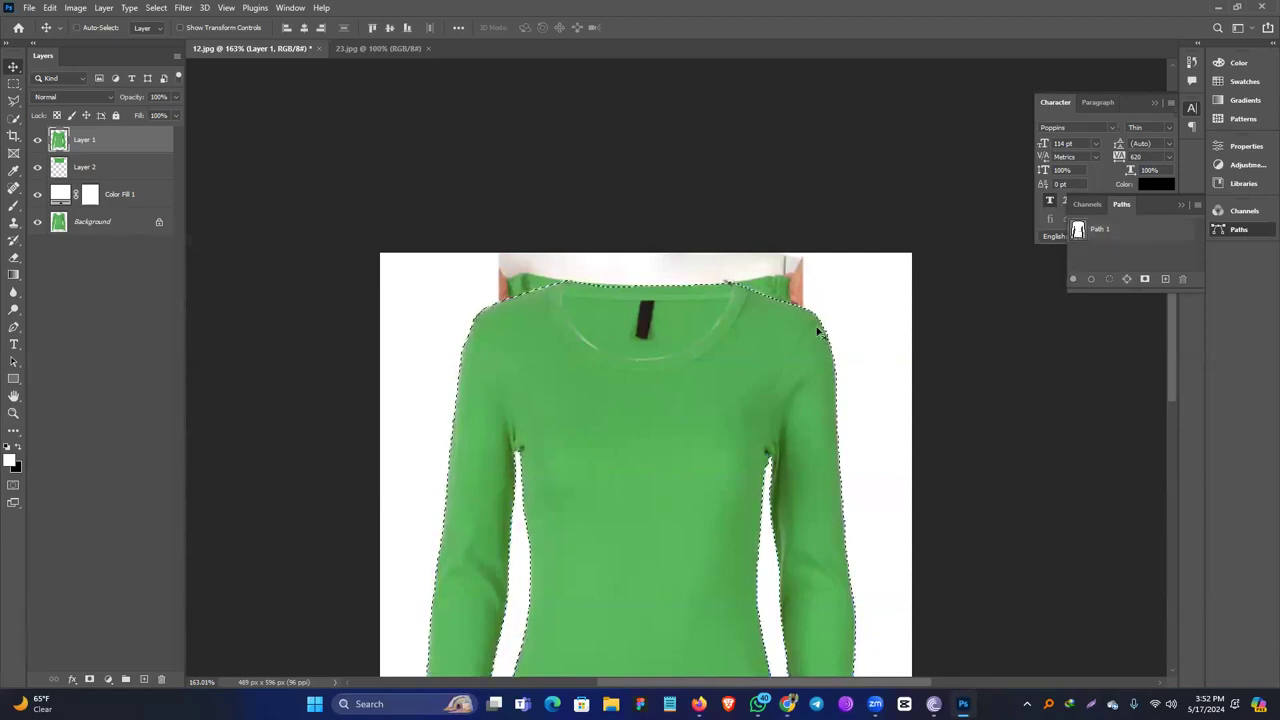
scroll(818, 332, down, 1)
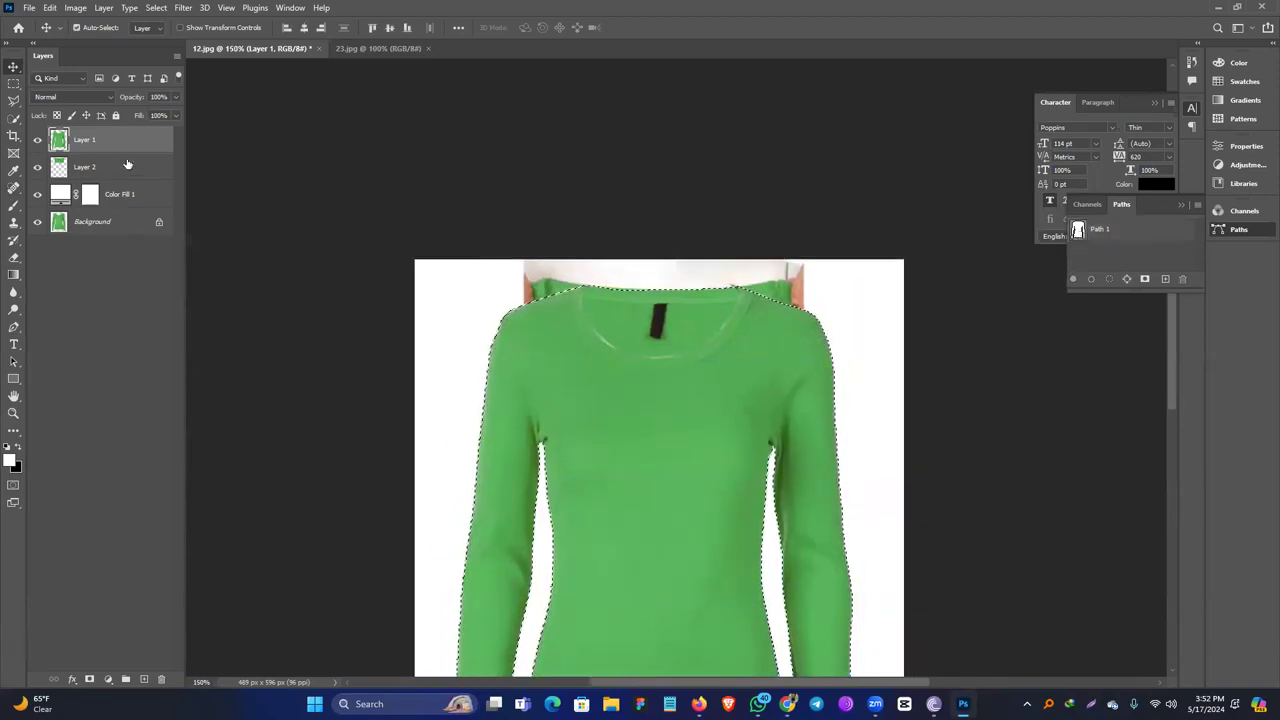
click(93, 167)
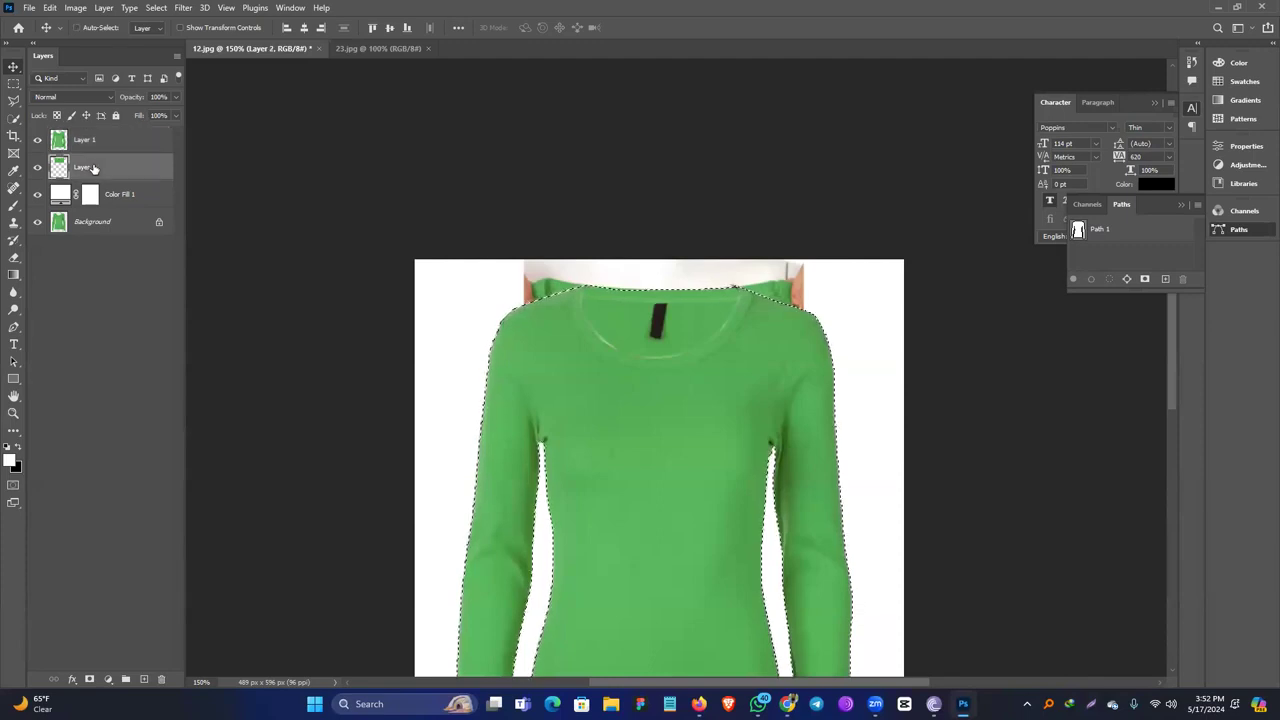
key(ctrl+shift+i)
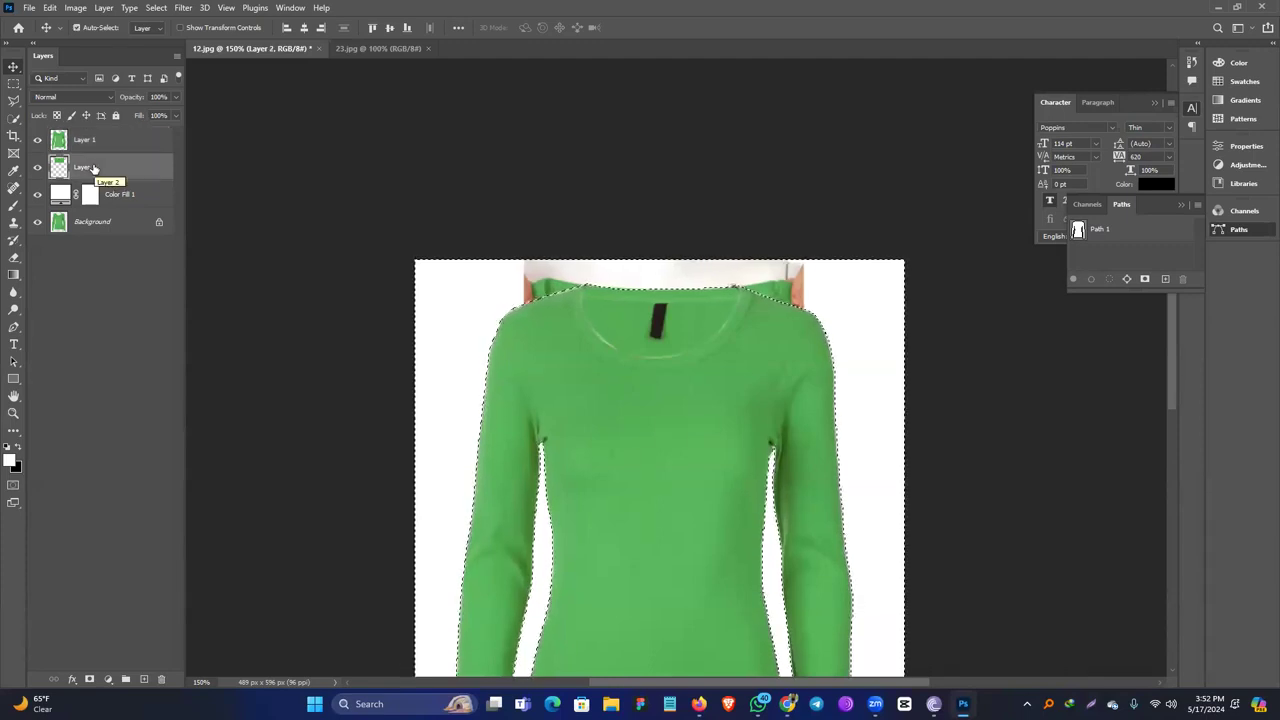
key(alt+BackSpace)
key(ctrl+d)
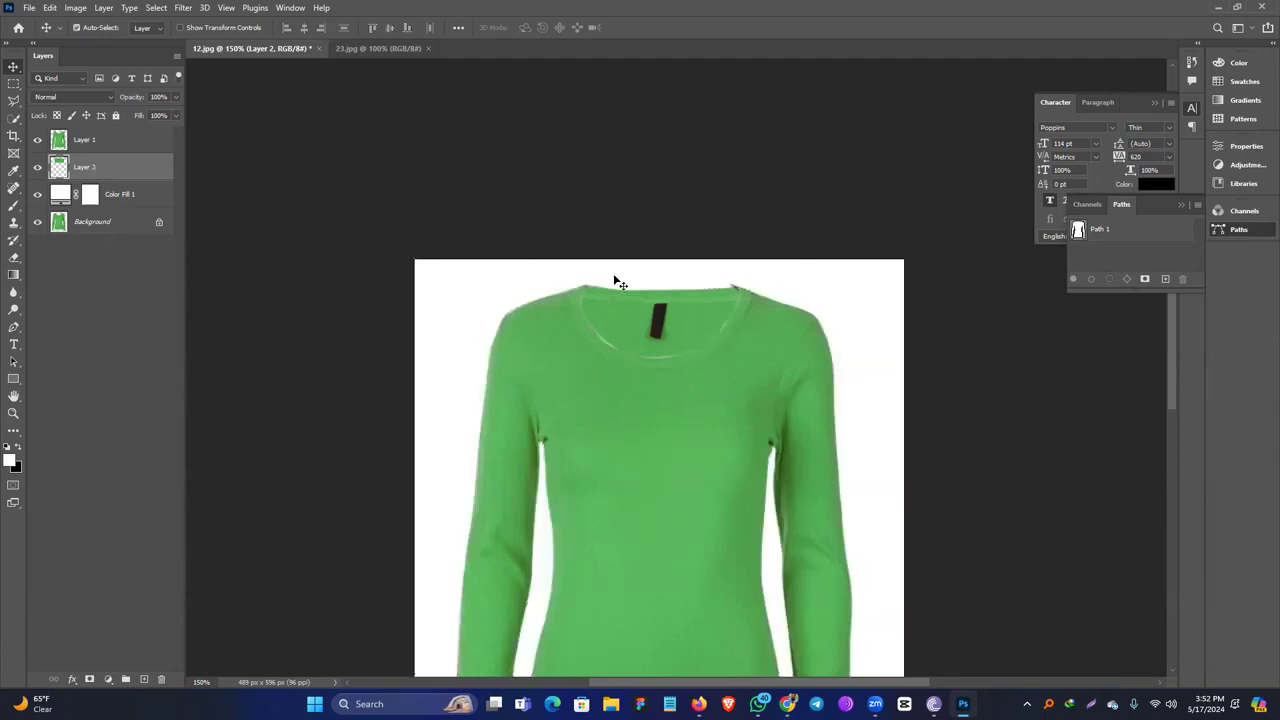
Load Path 1 as a selection again, invert it, trim the protruding shoulder tip off Layer 1 and deselect.
drag(786, 369, 771, 334)
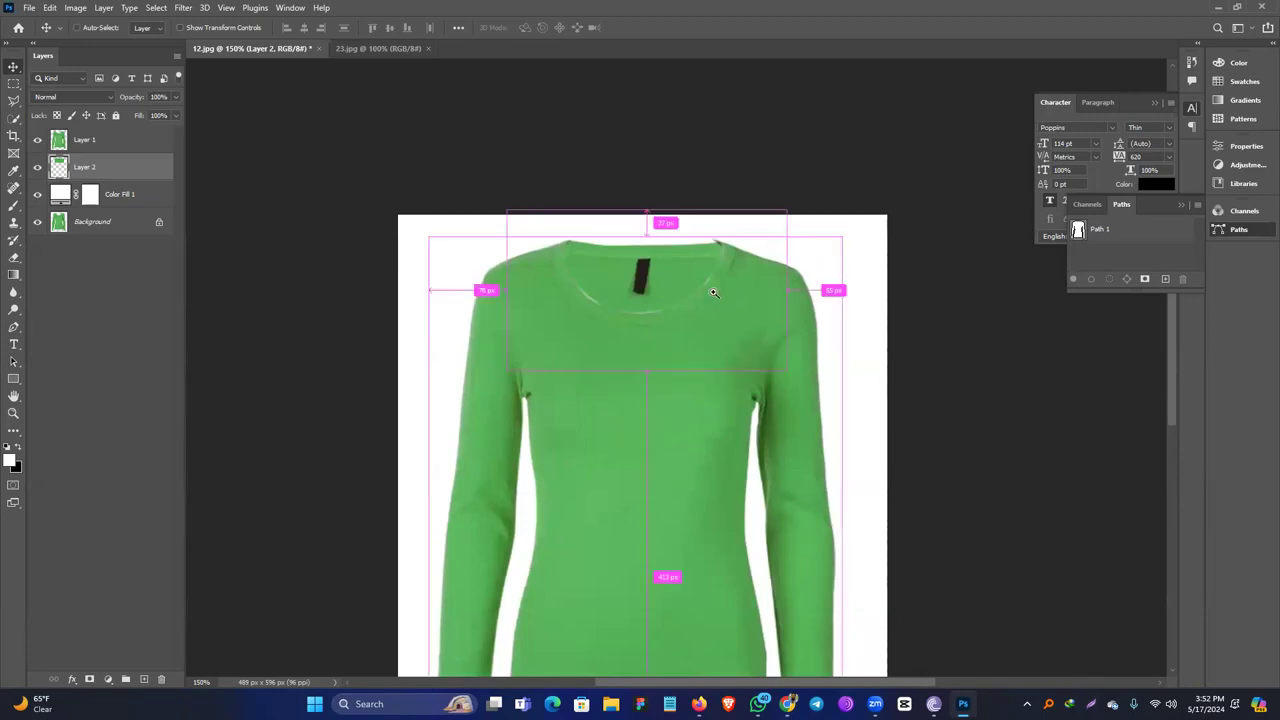
drag(703, 252, 774, 307)
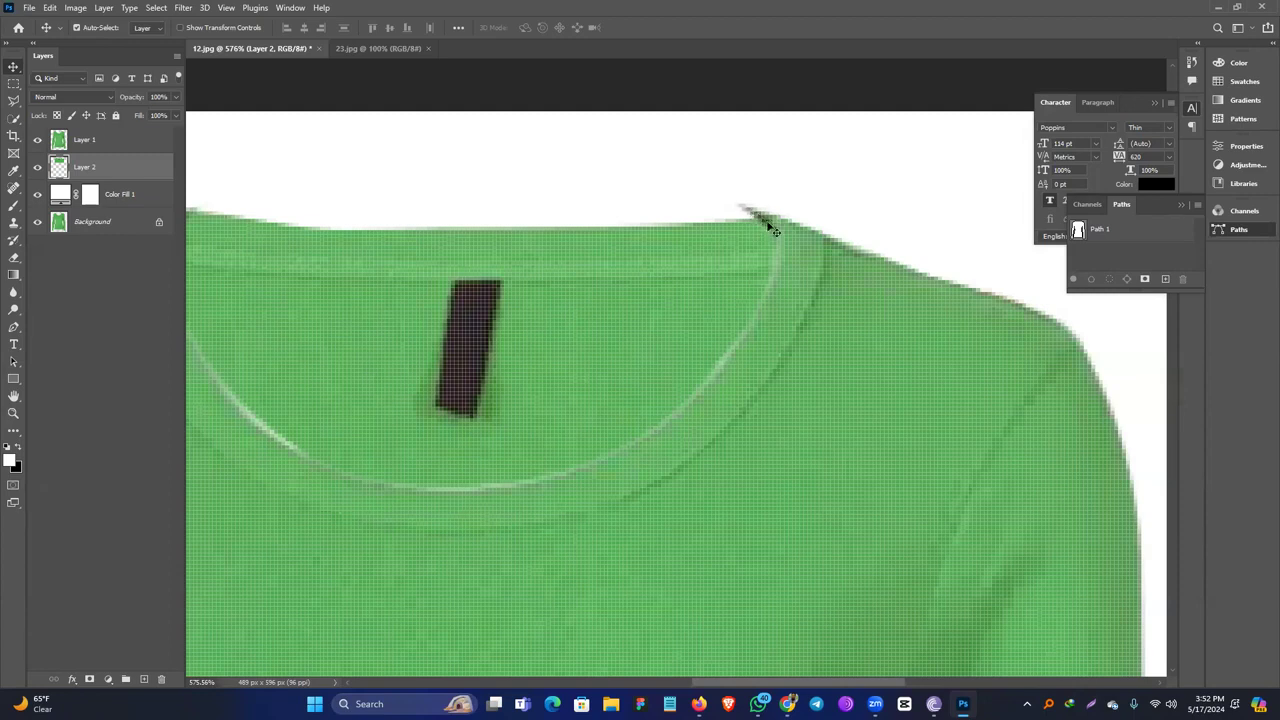
ctrl+click(1079, 232)
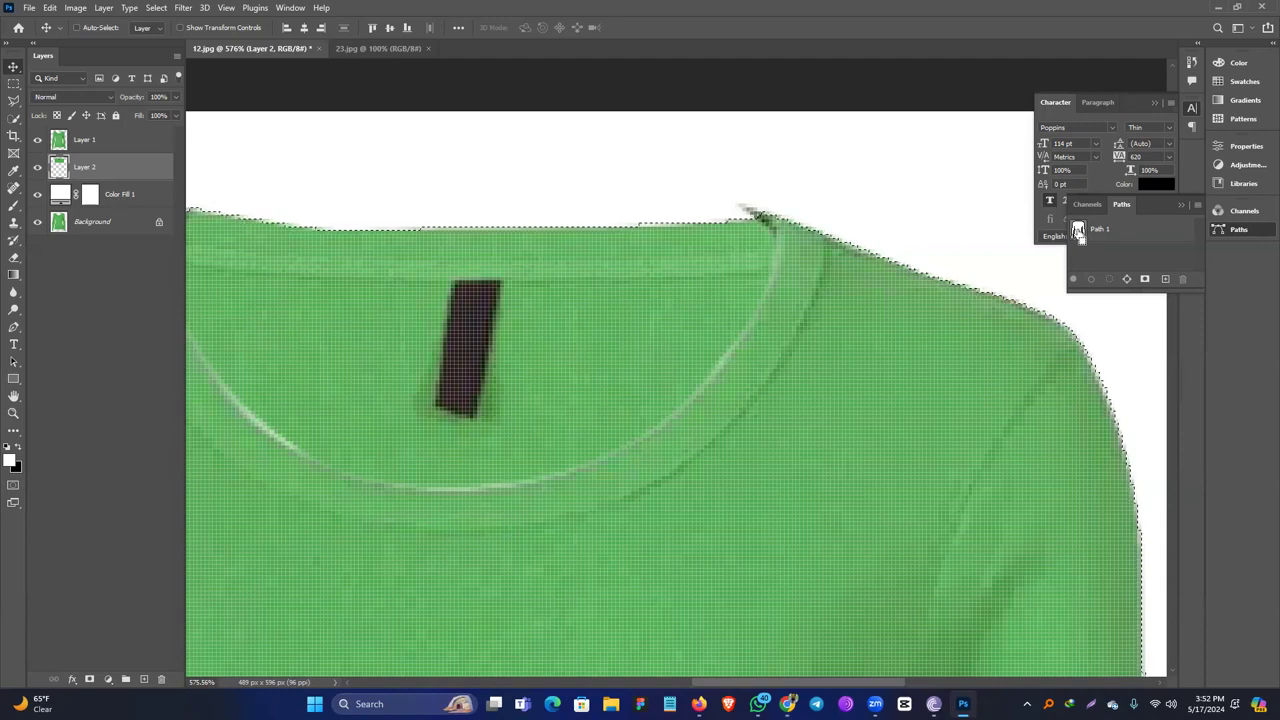
key(ctrl+minus)
key(ctrl+minus)
key(ctrl+minus)
key(ctrl+minus)
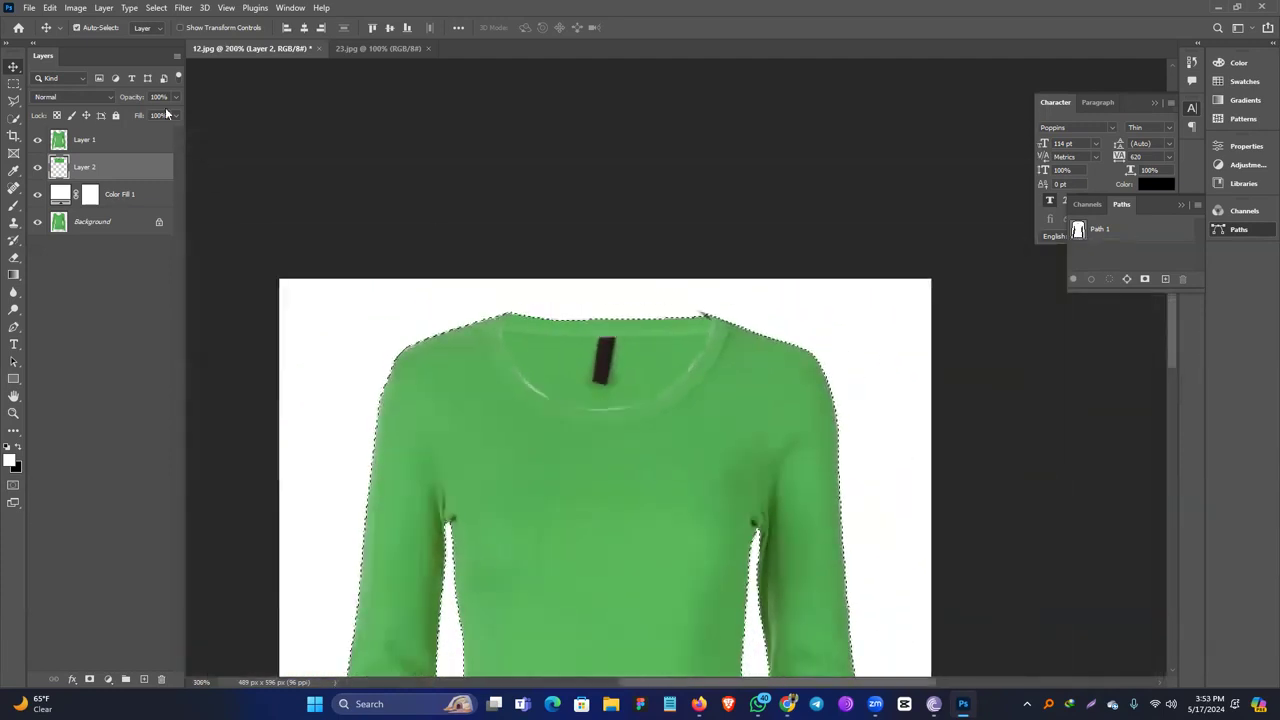
click(111, 139)
key(ctrl+shift+i)
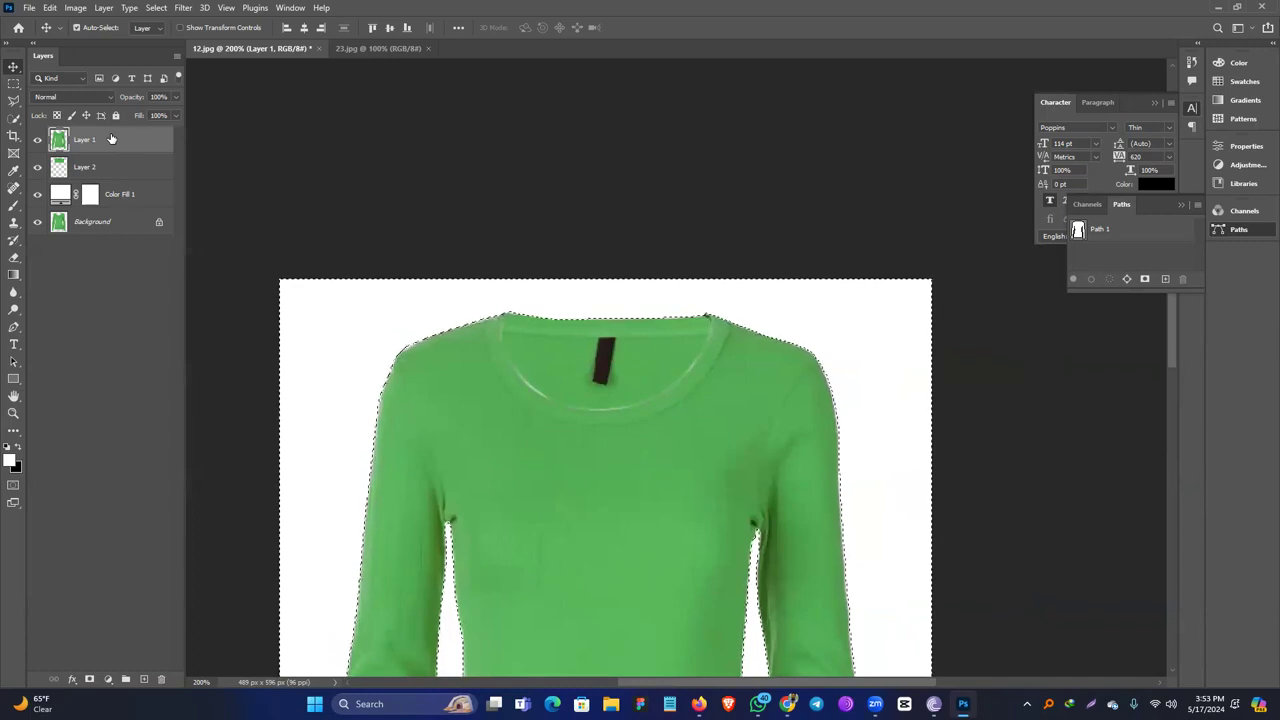
key(ctrl+d)
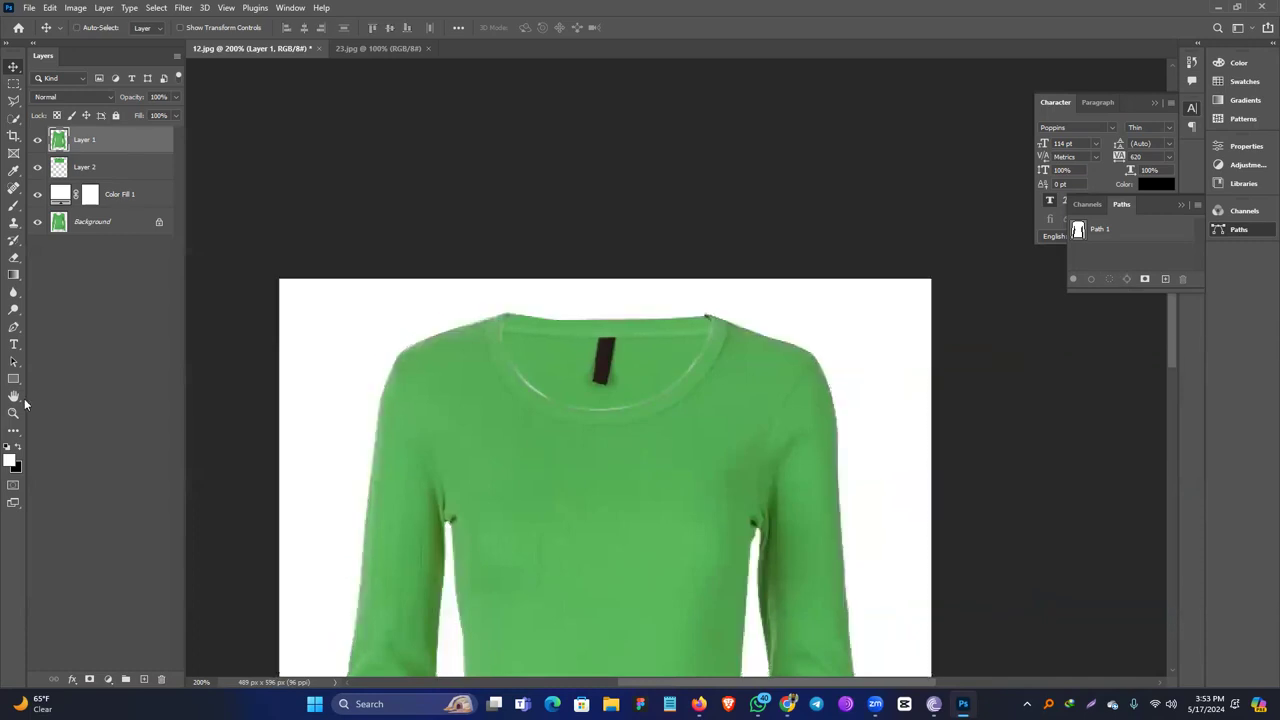
Add a new empty layer directly above Layer 2.
ctrl+click(666, 330)
ctrl+click(670, 333)
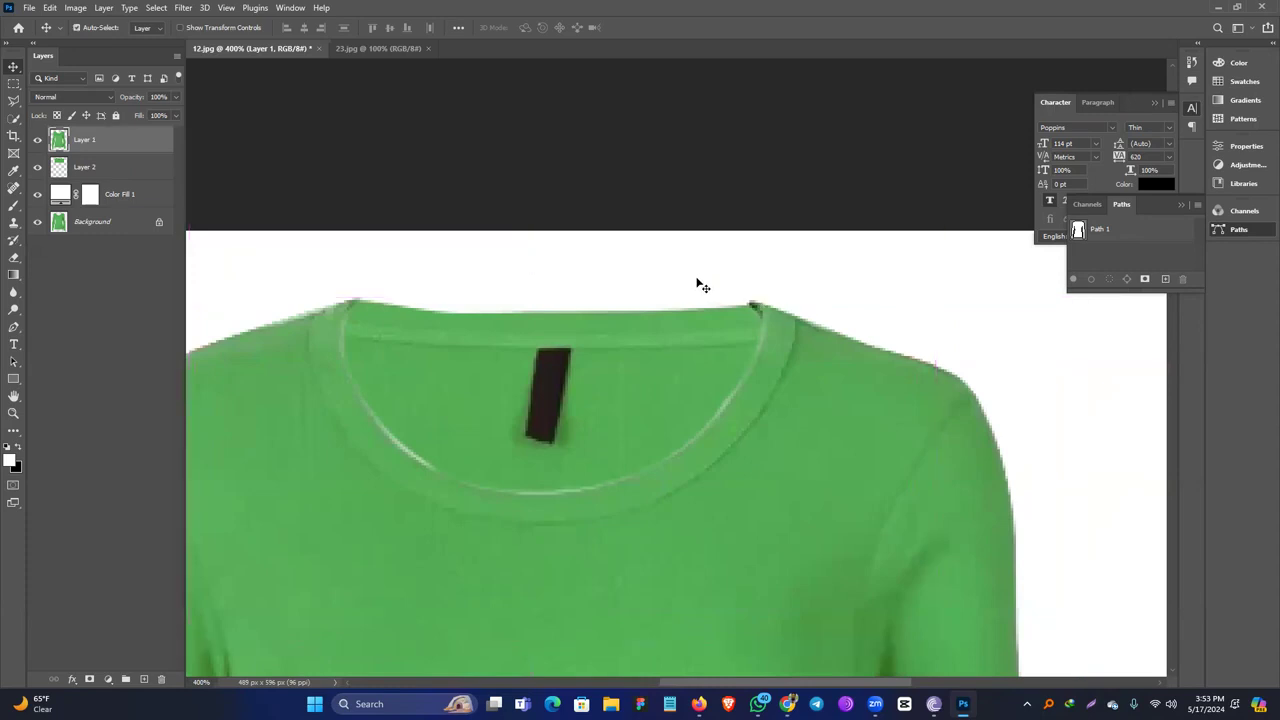
drag(794, 412, 755, 400)
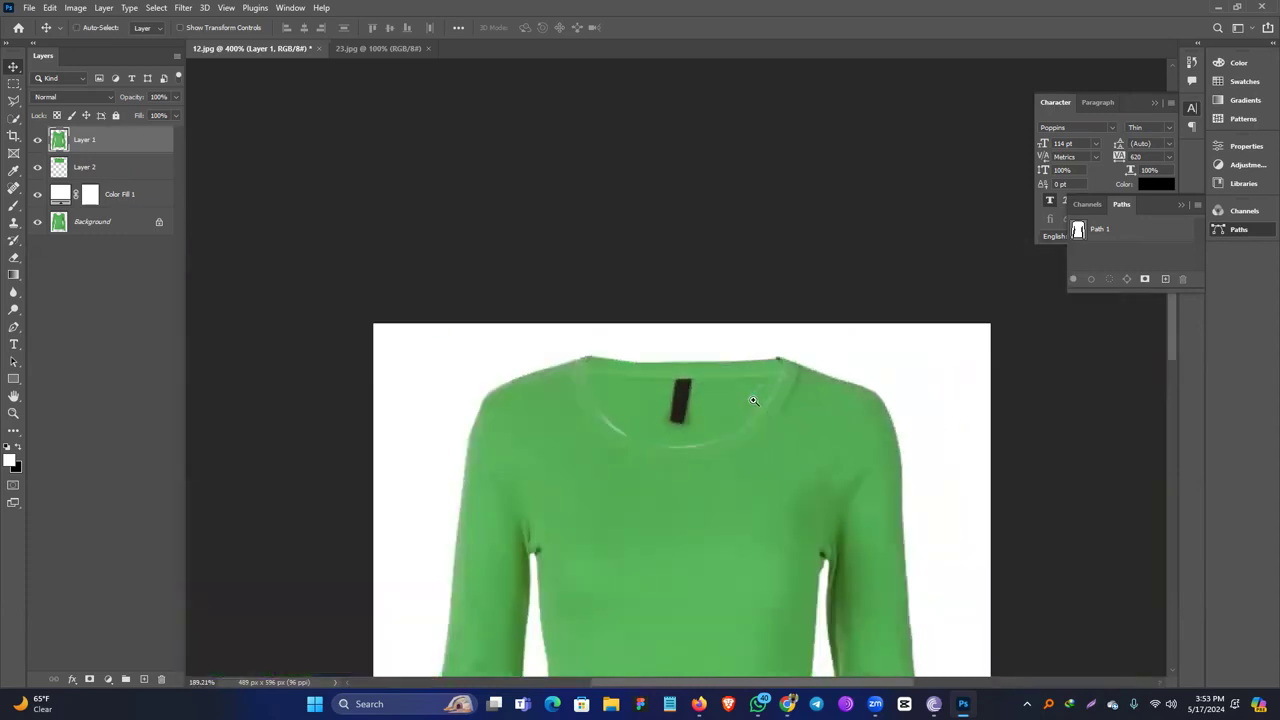
drag(740, 506, 711, 342)
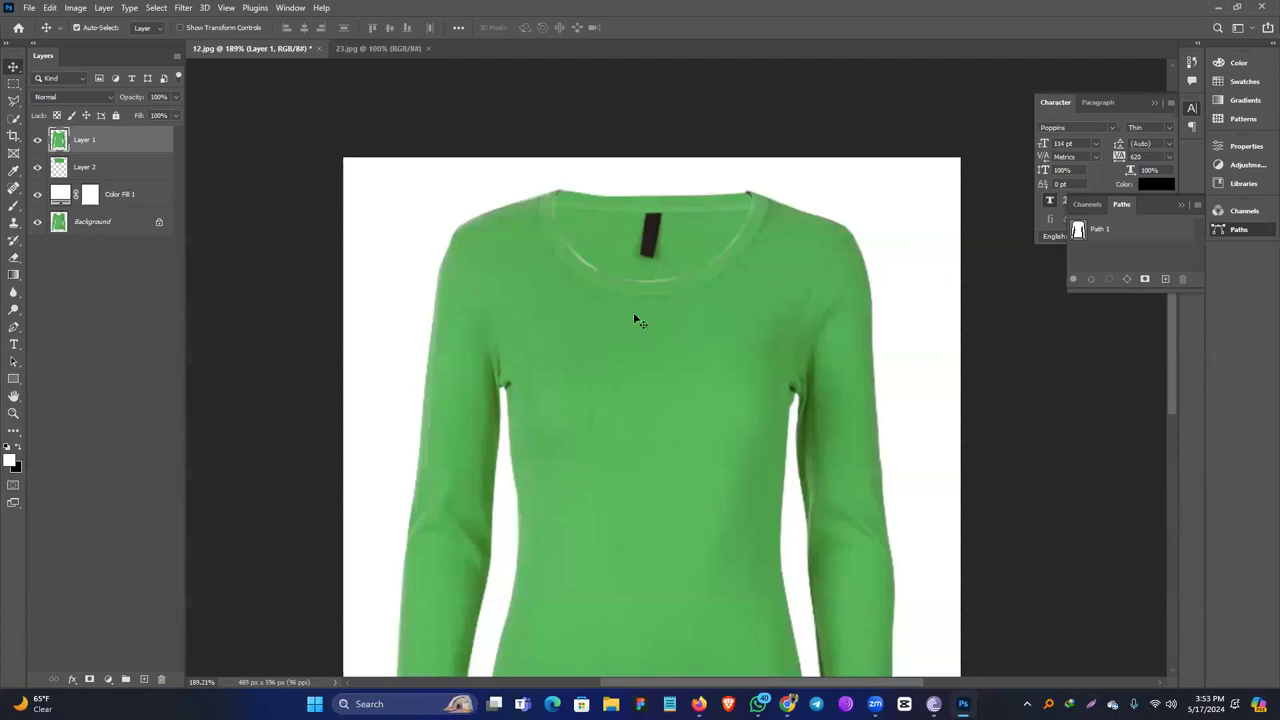
click(109, 172)
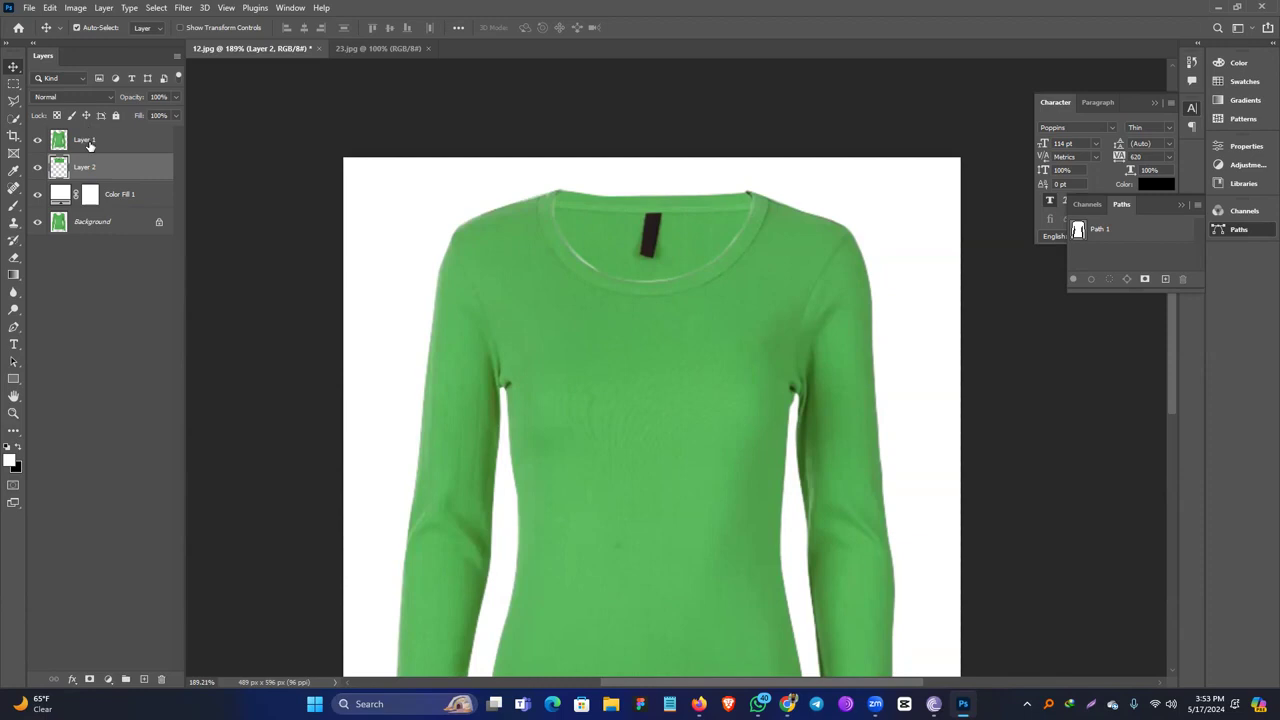
click(143, 680)
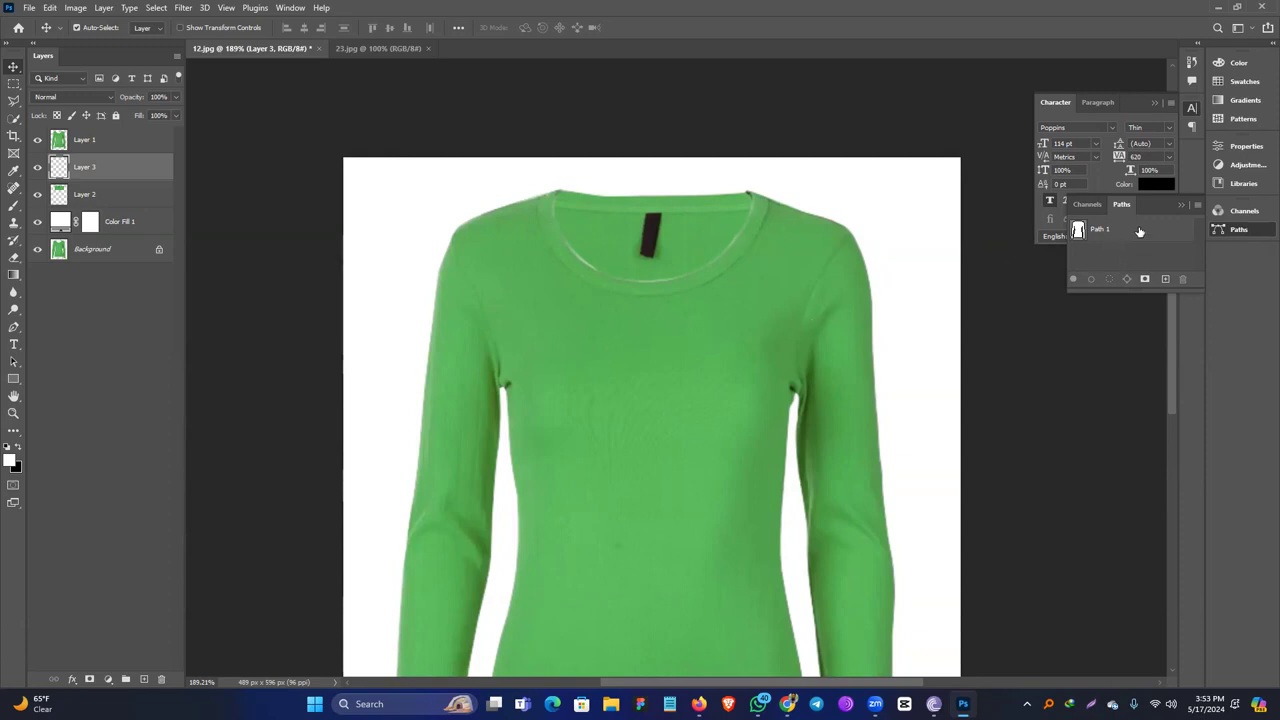
ctrl+click(1077, 231)
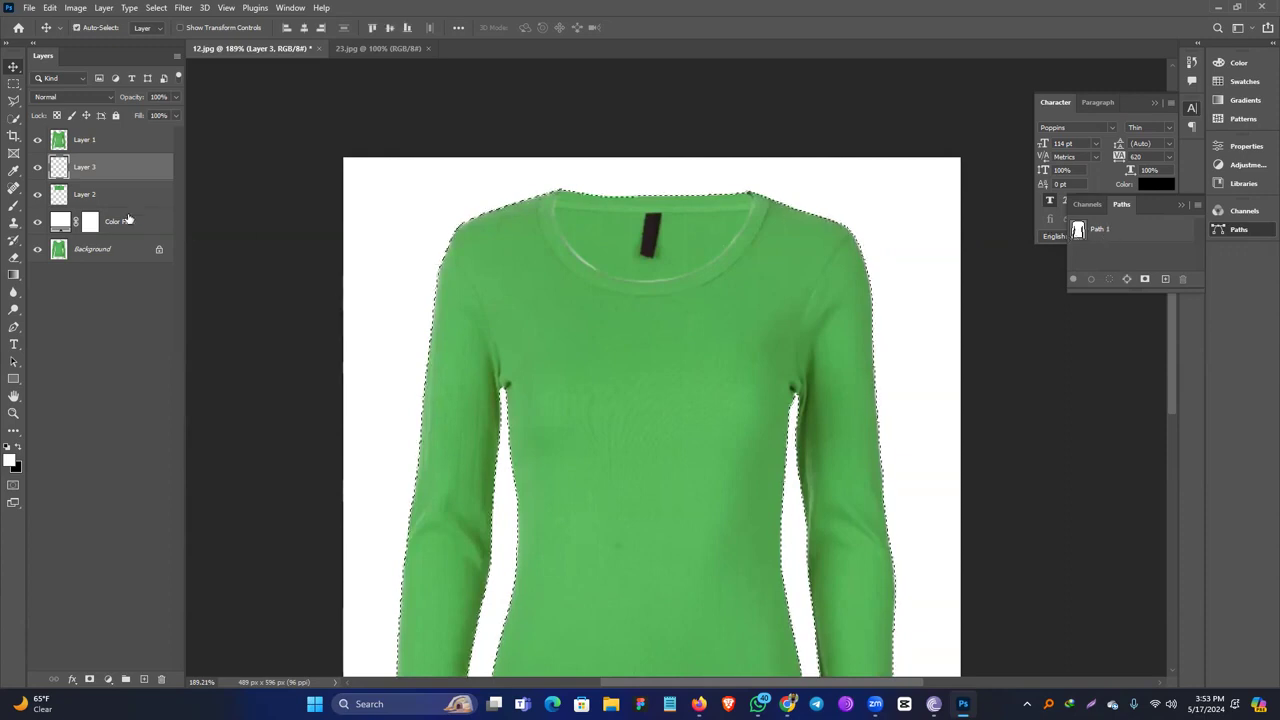
key(ctrl+shift+i)
key(ctrl+d)
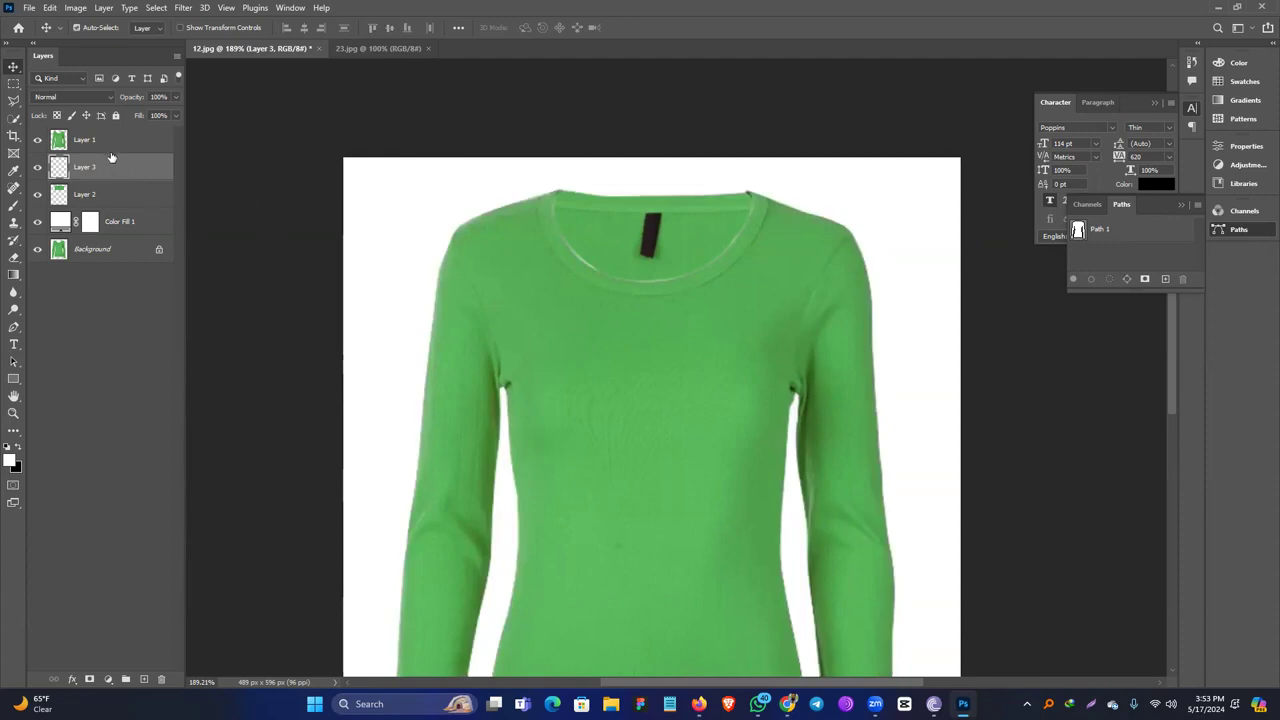
click(109, 149)
ctrl+click(1078, 242)
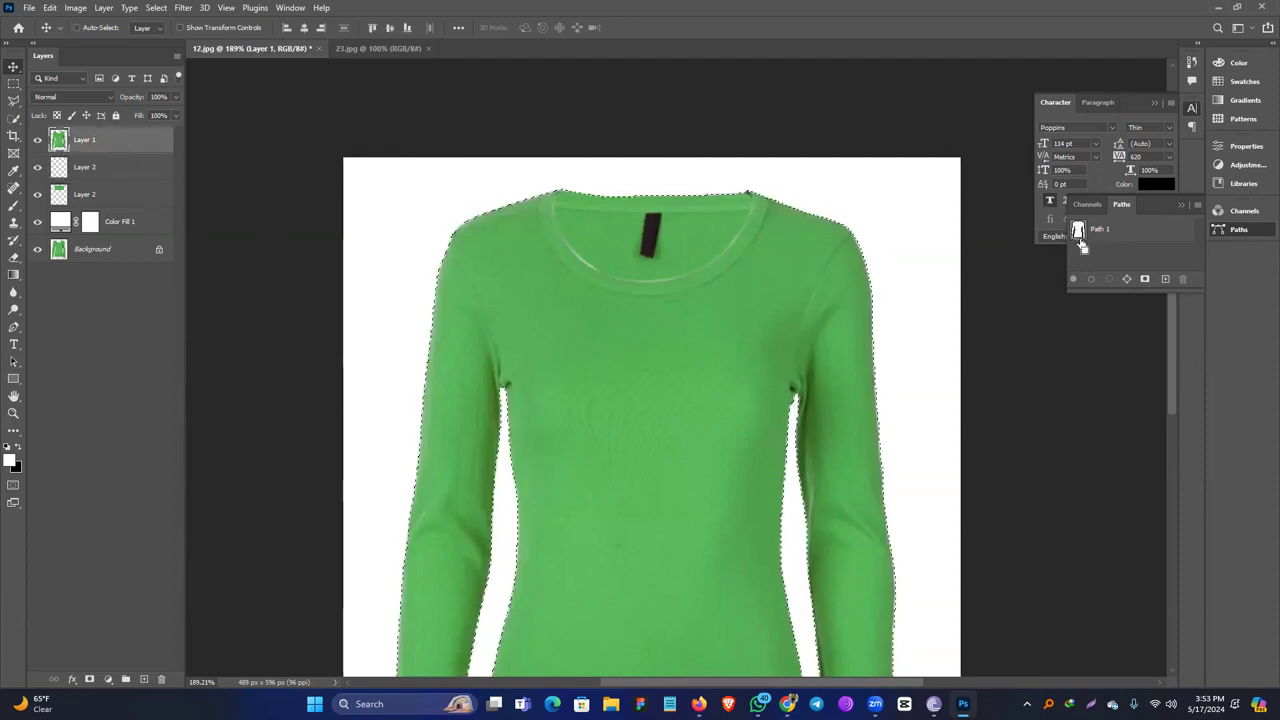
key(ctrl+shift+i)
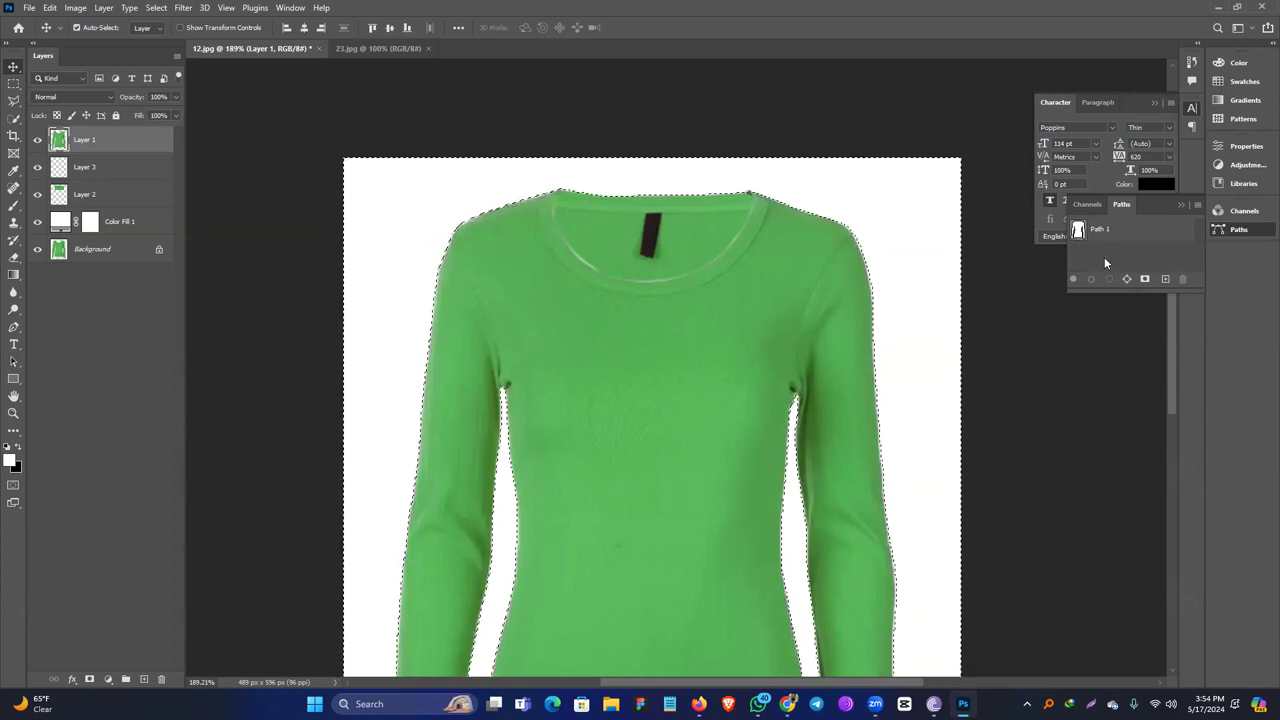
key(ctrl+d)
On Layer 3, load Path 1 as a selection, intersect it with a rectangular marquee around the neckline and deselect.
click(99, 172)
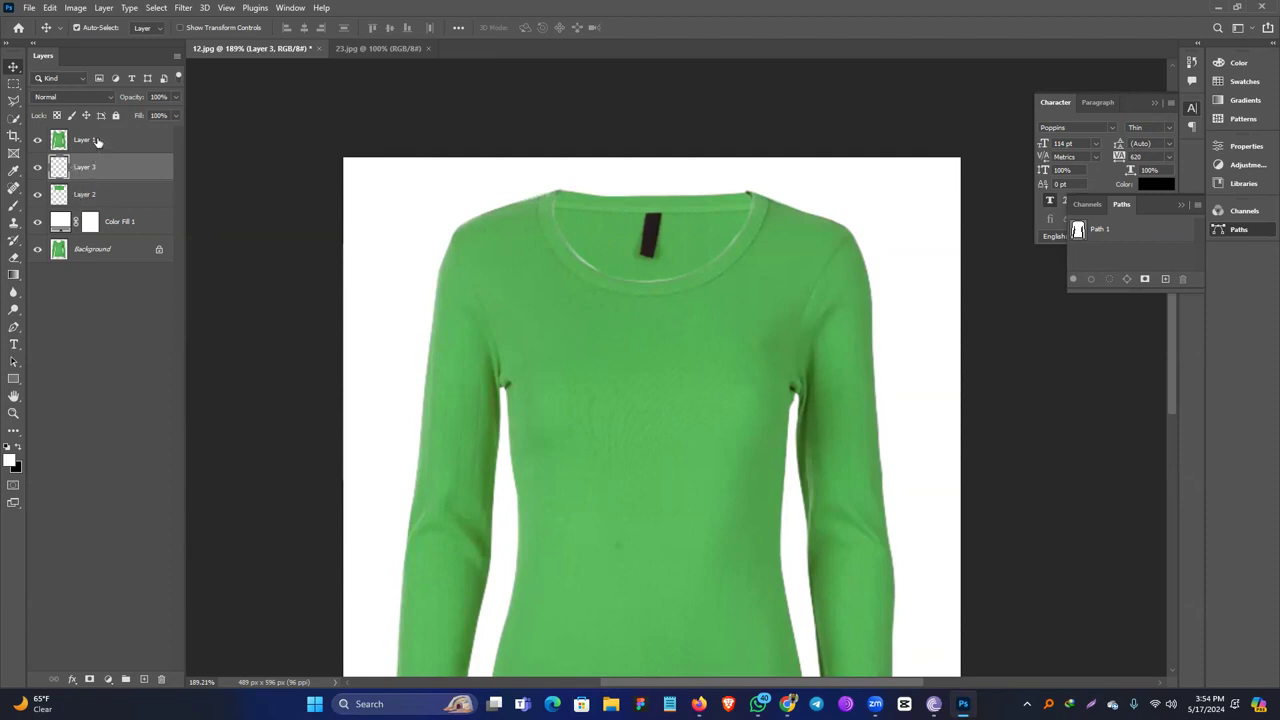
ctrl+click(1077, 230)
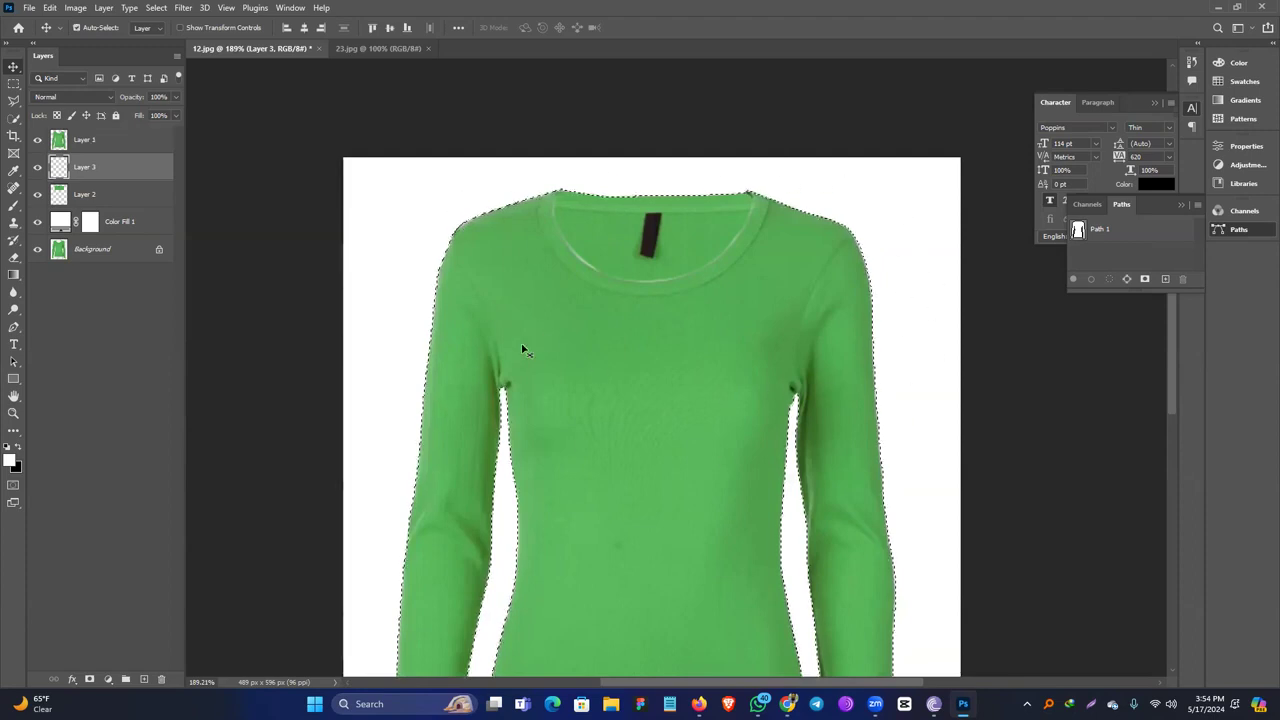
click(13, 83)
click(69, 86)
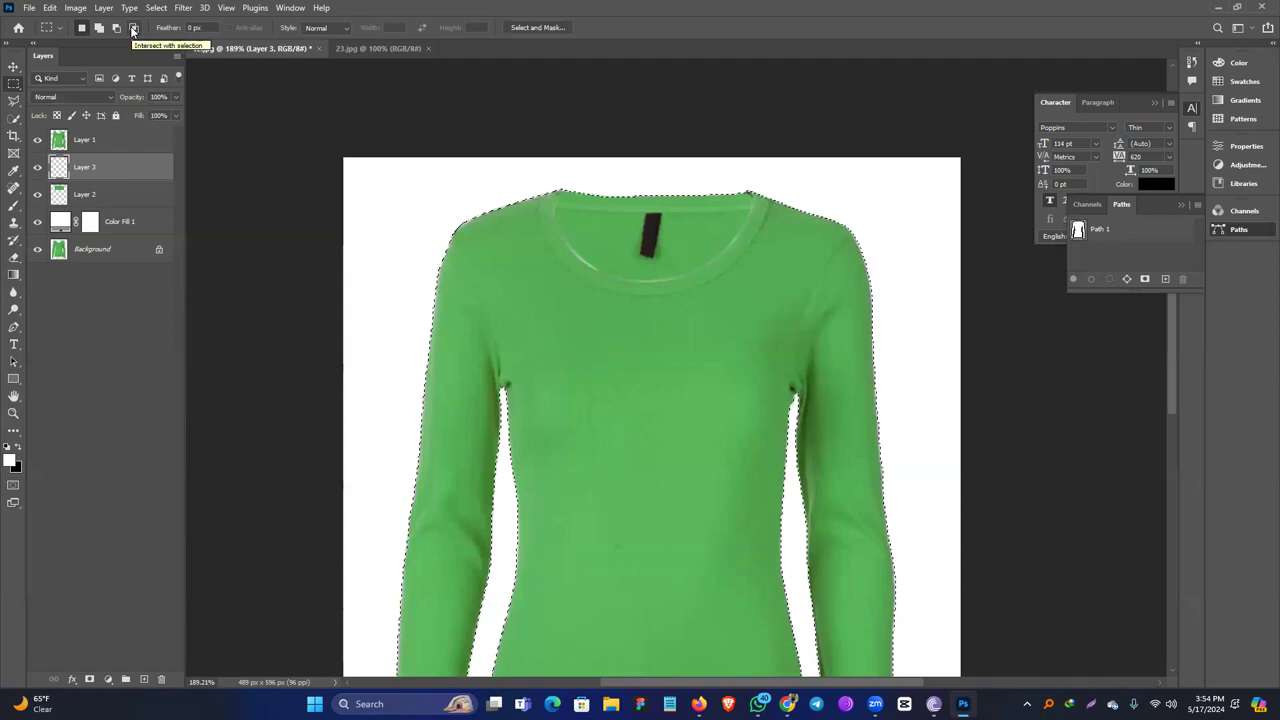
click(134, 30)
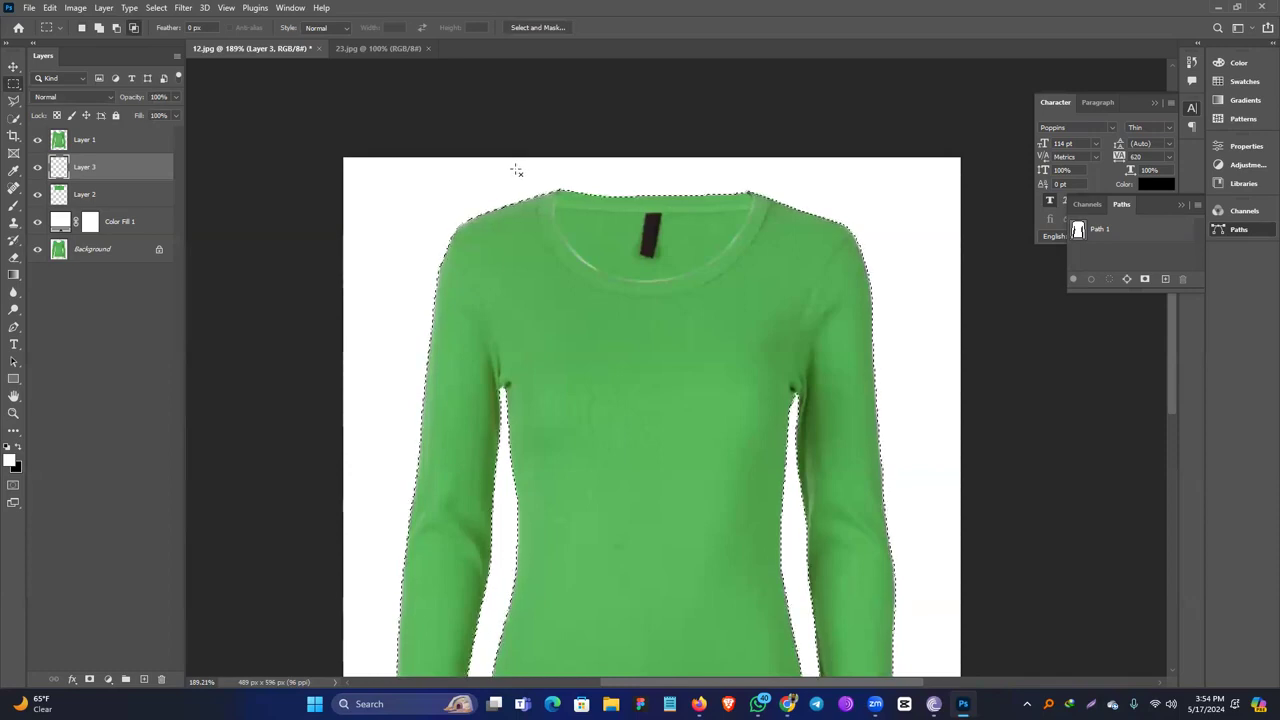
drag(521, 169, 795, 305)
drag(783, 297, 783, 297)
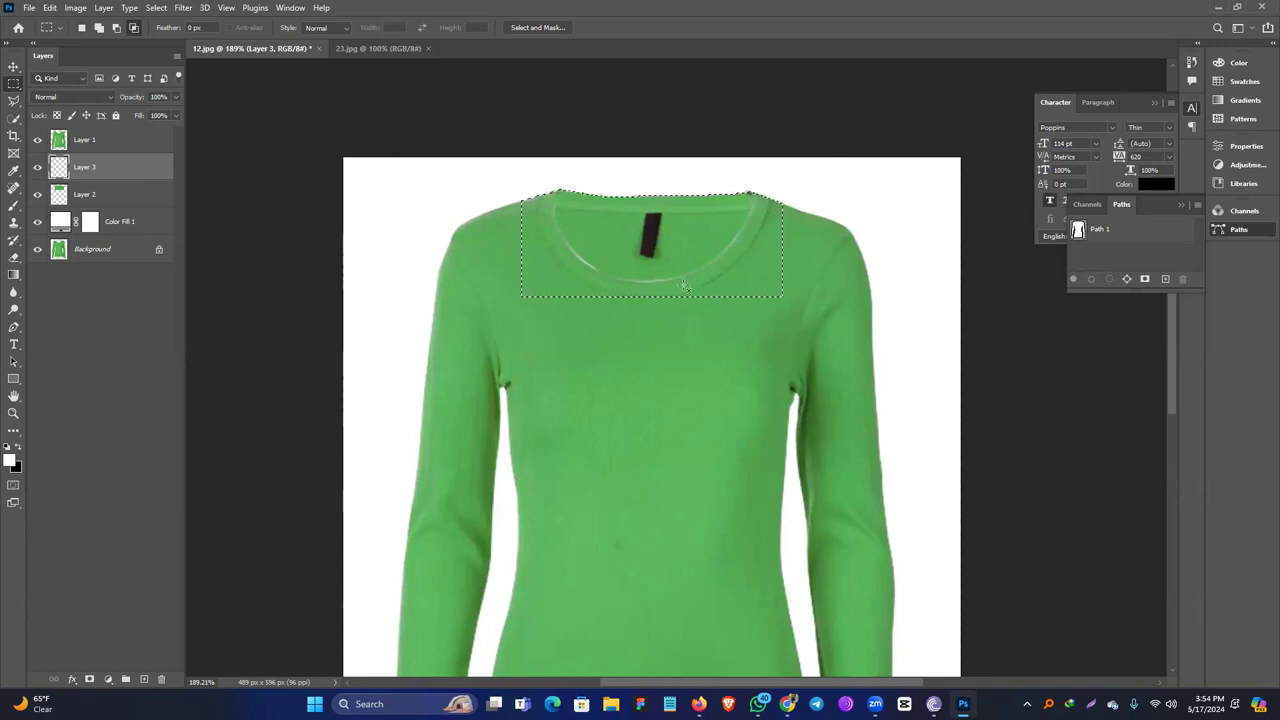
key(ctrl+d)
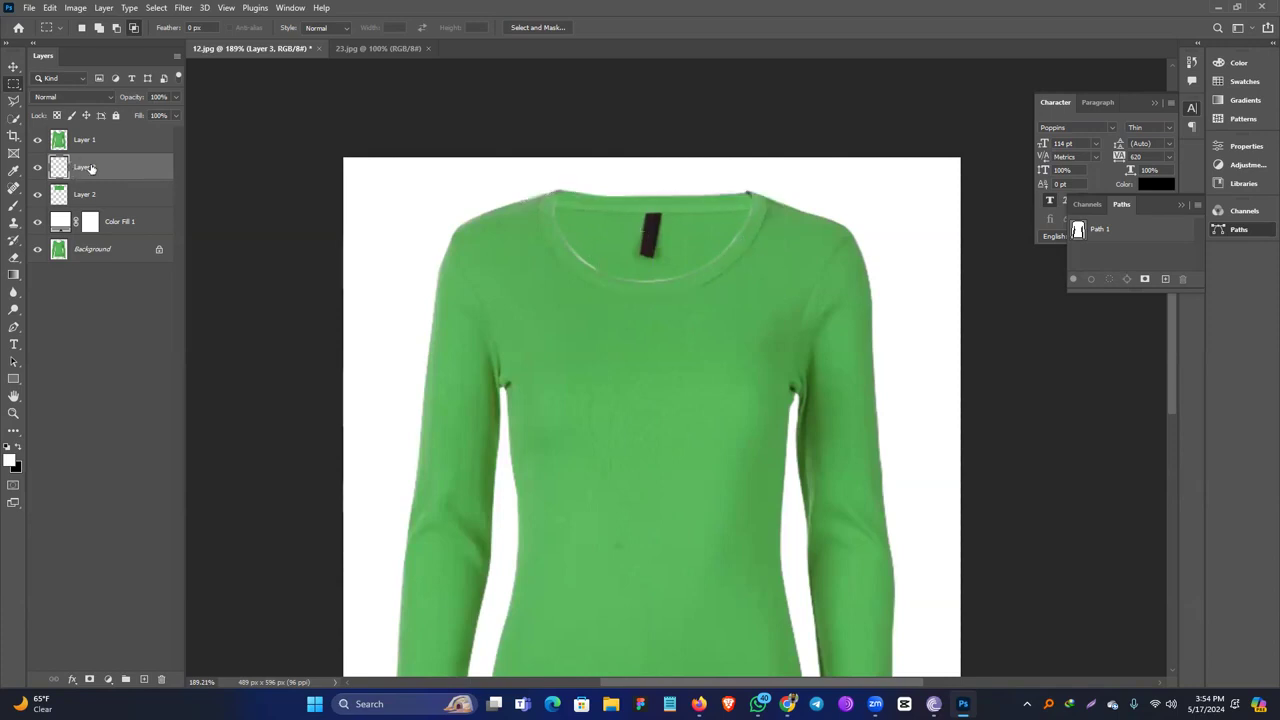
Merge the empty layer into Layer 2, add a fresh one above it and intersect Path 1's selection with a rectangle around the neckline.
key(ctrl+e)
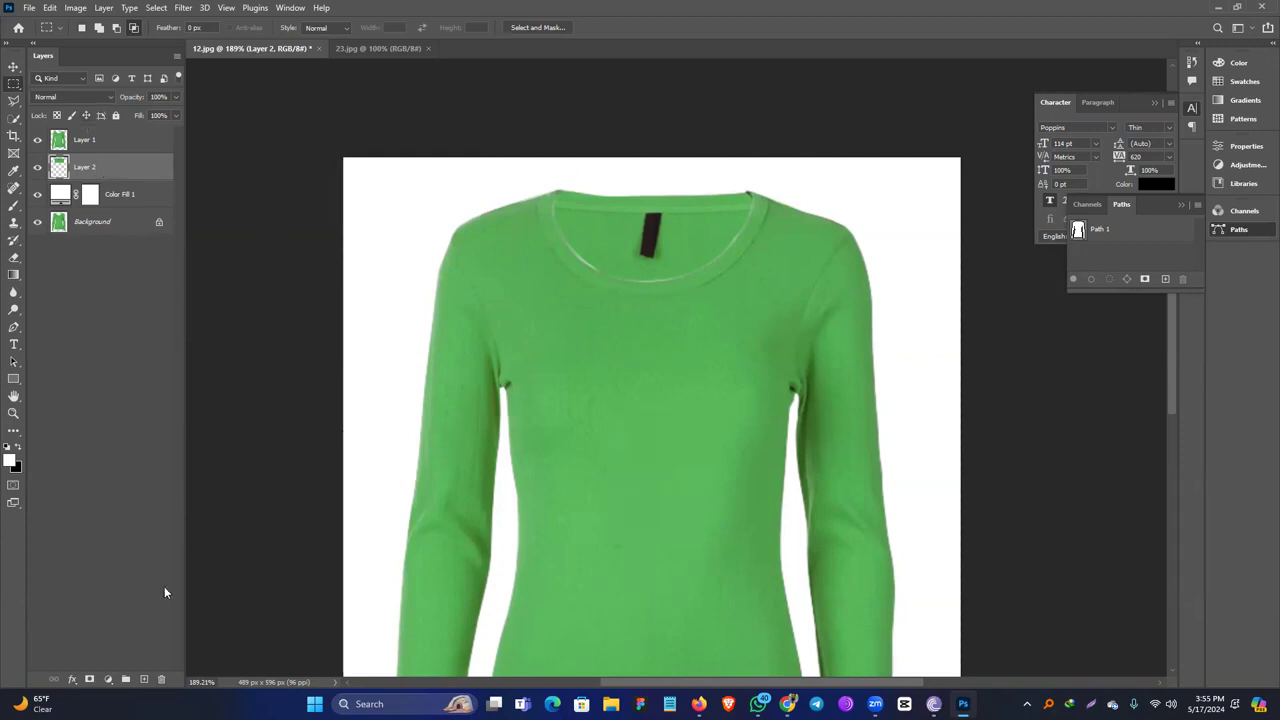
click(142, 678)
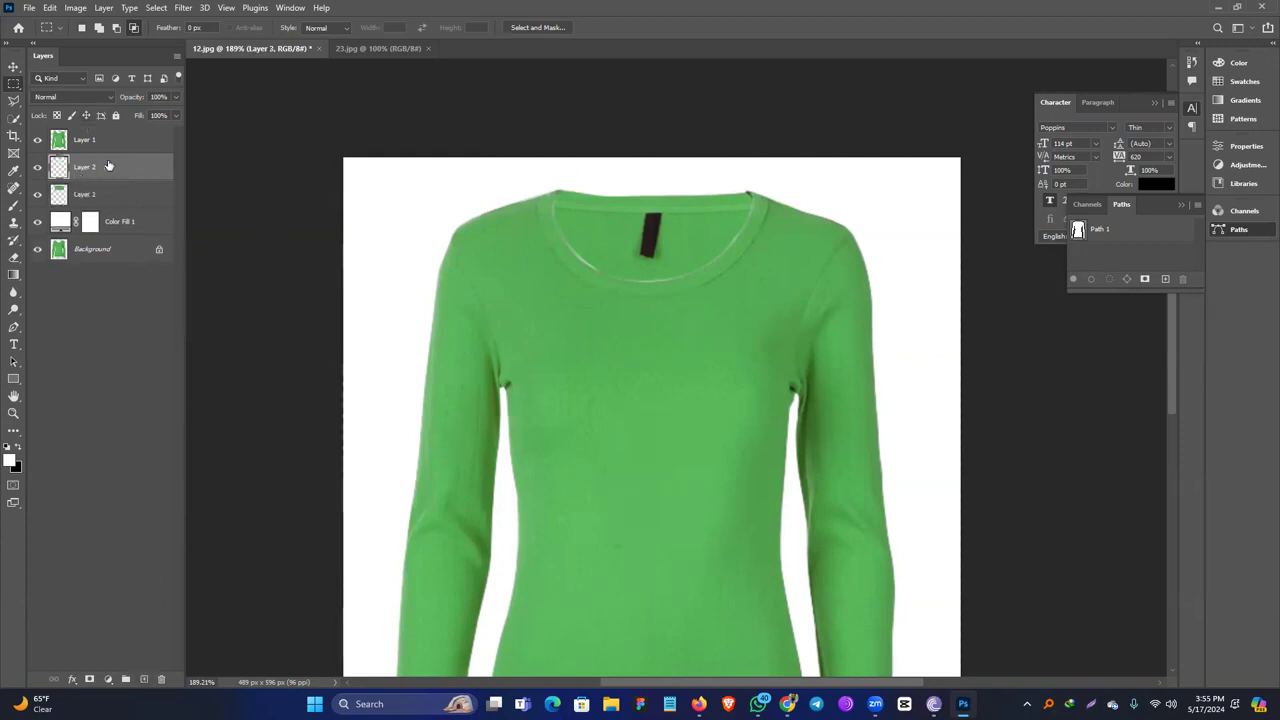
ctrl+click(1077, 231)
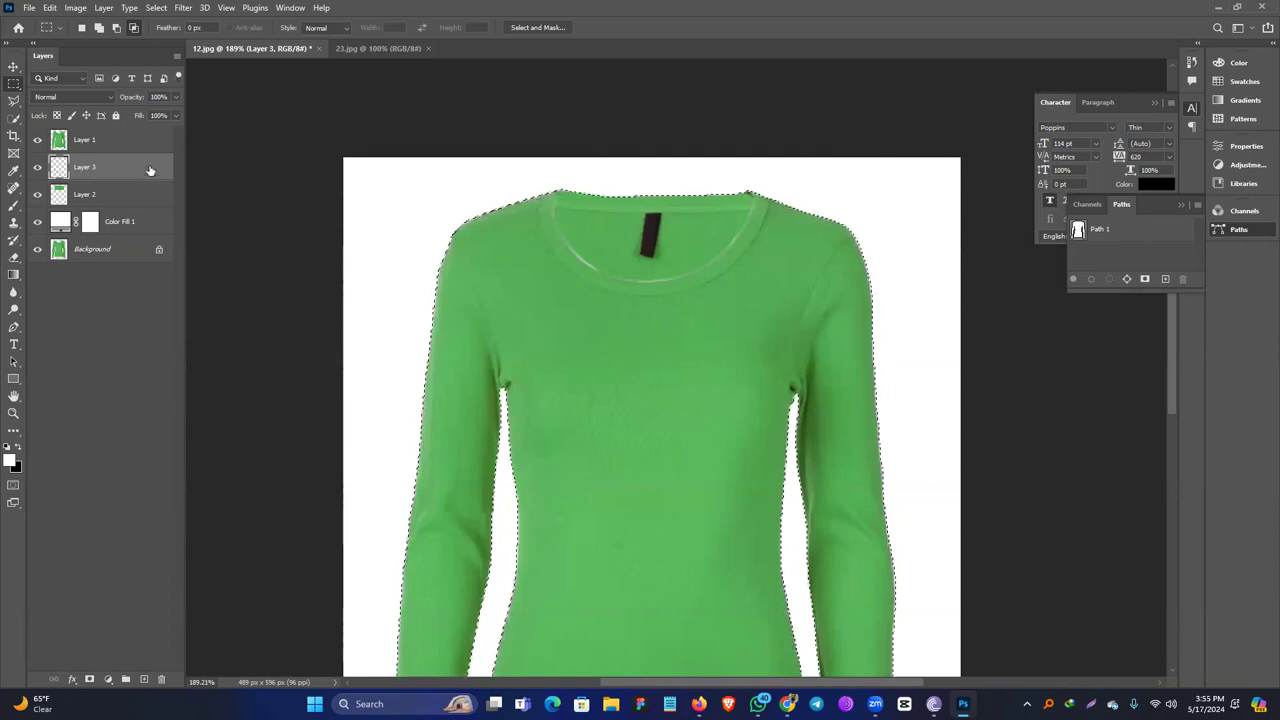
right_click(13, 83)
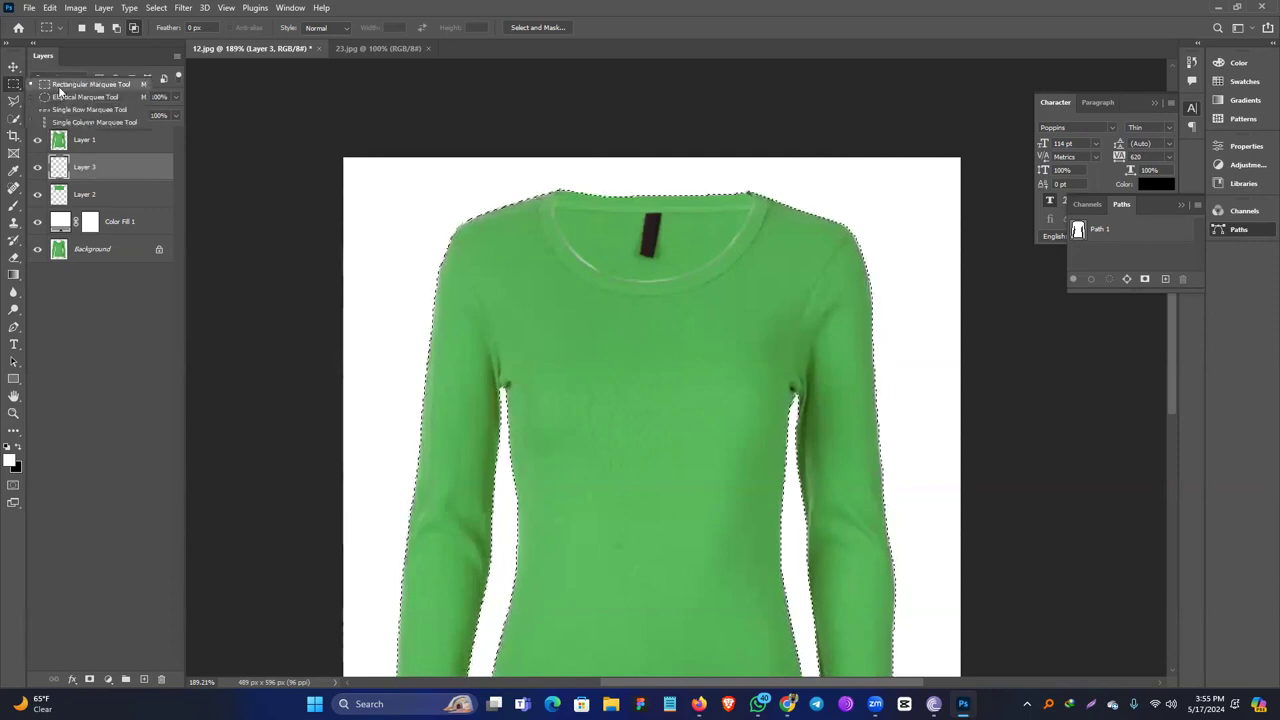
click(62, 85)
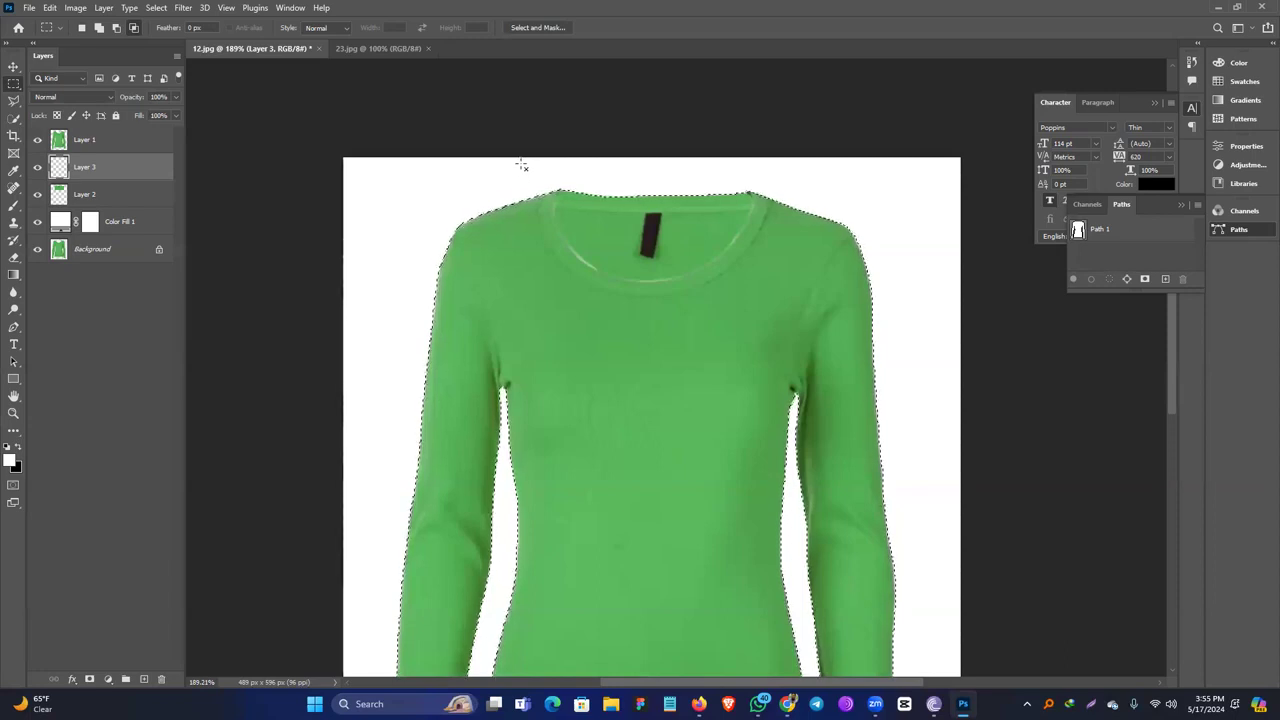
drag(571, 210, 785, 344)
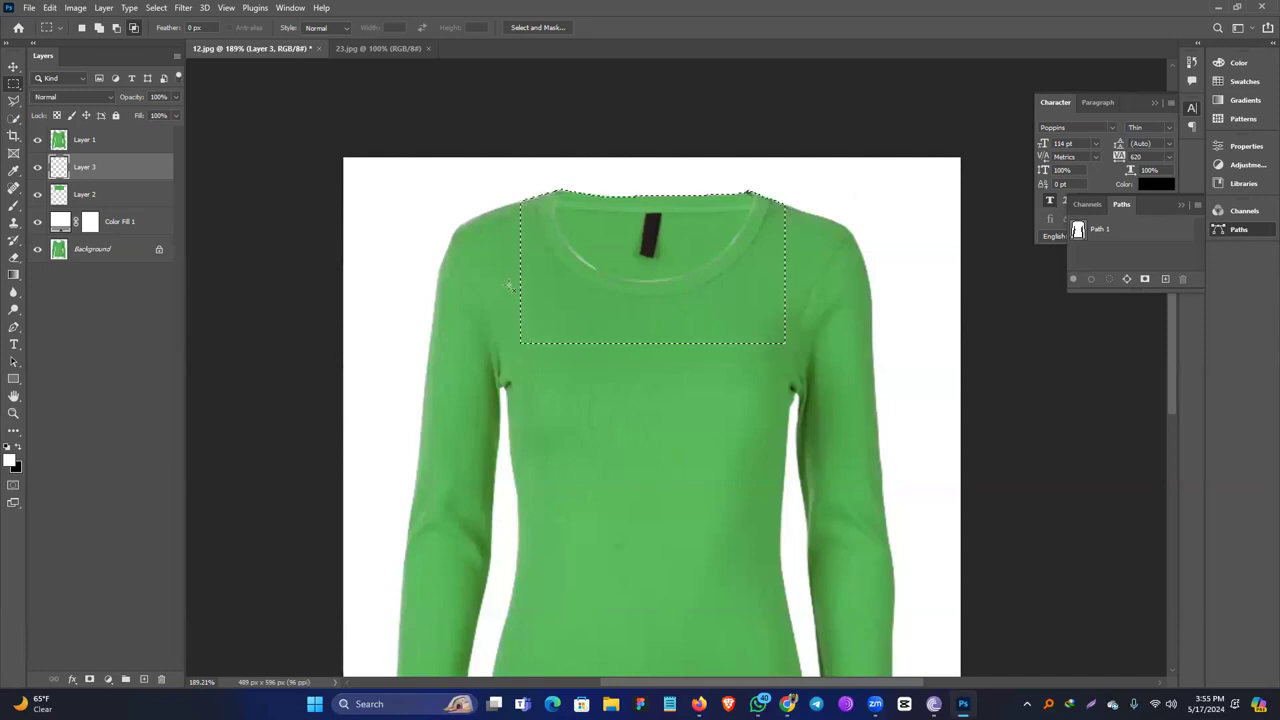
Switch the foreground color to black, try filling the neckline selection on Layer 3 and clear the fill.
click(17, 449)
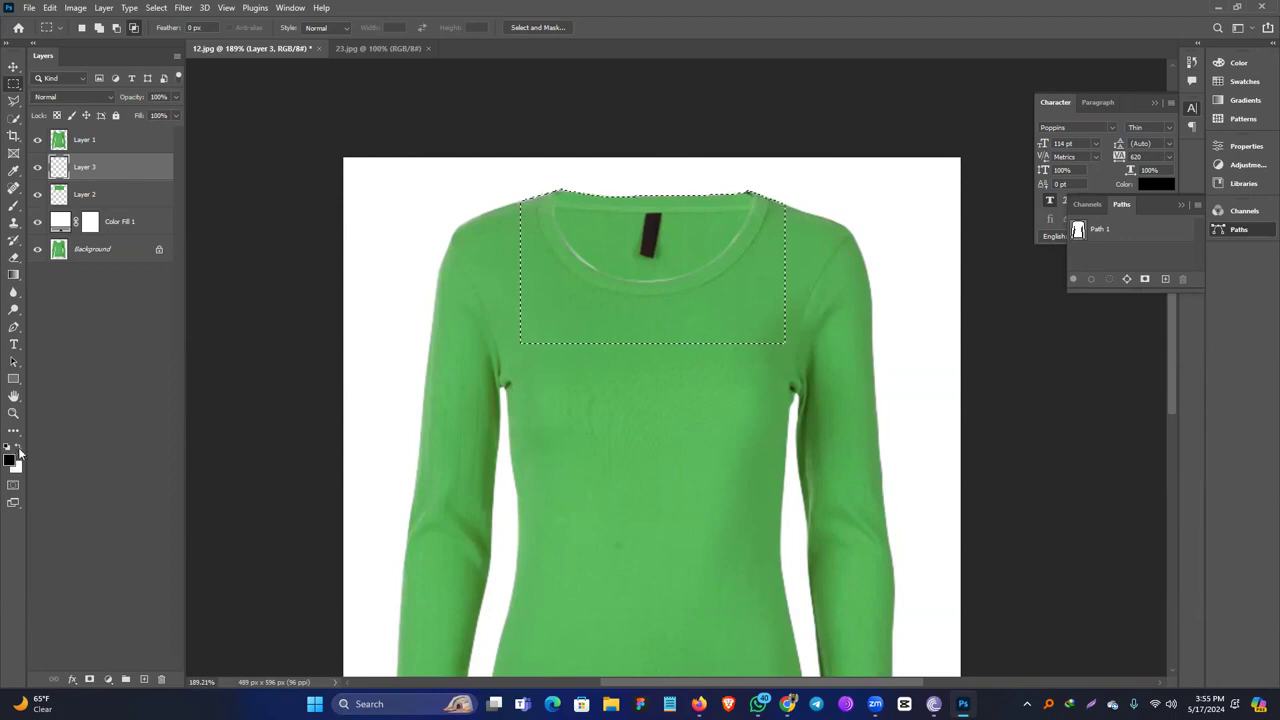
key(alt+BackSpace)
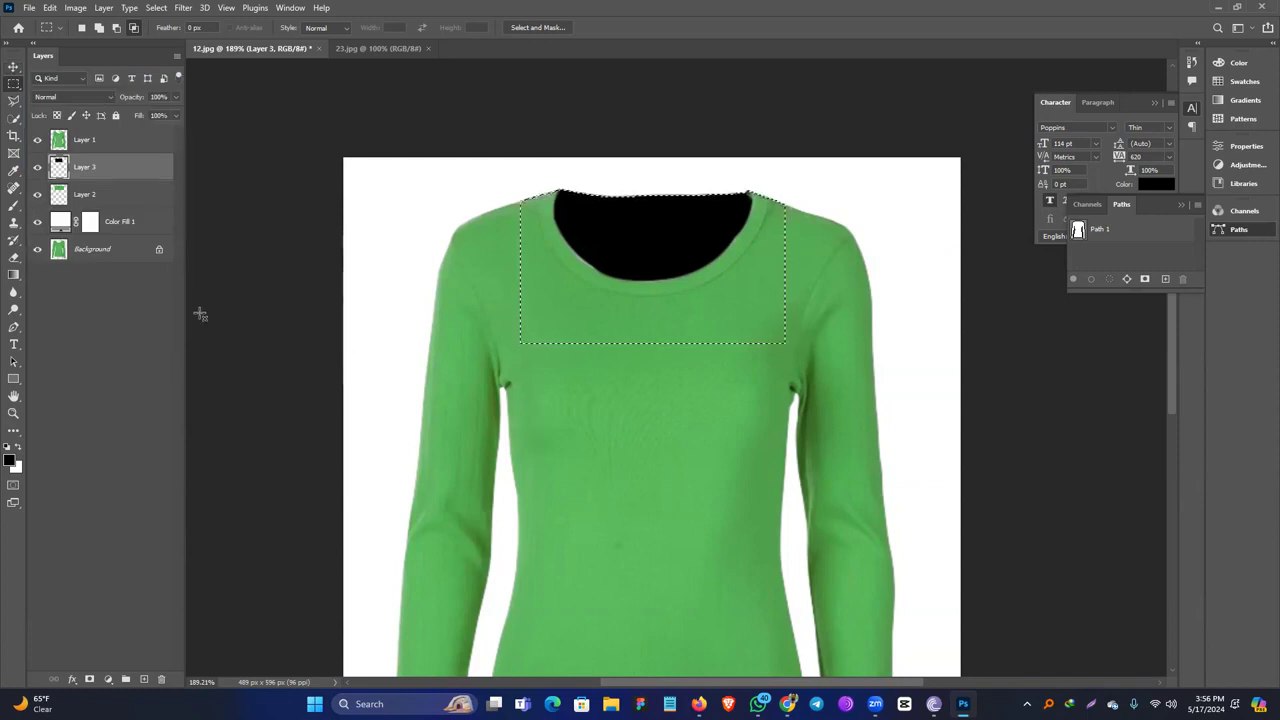
key(Delete)
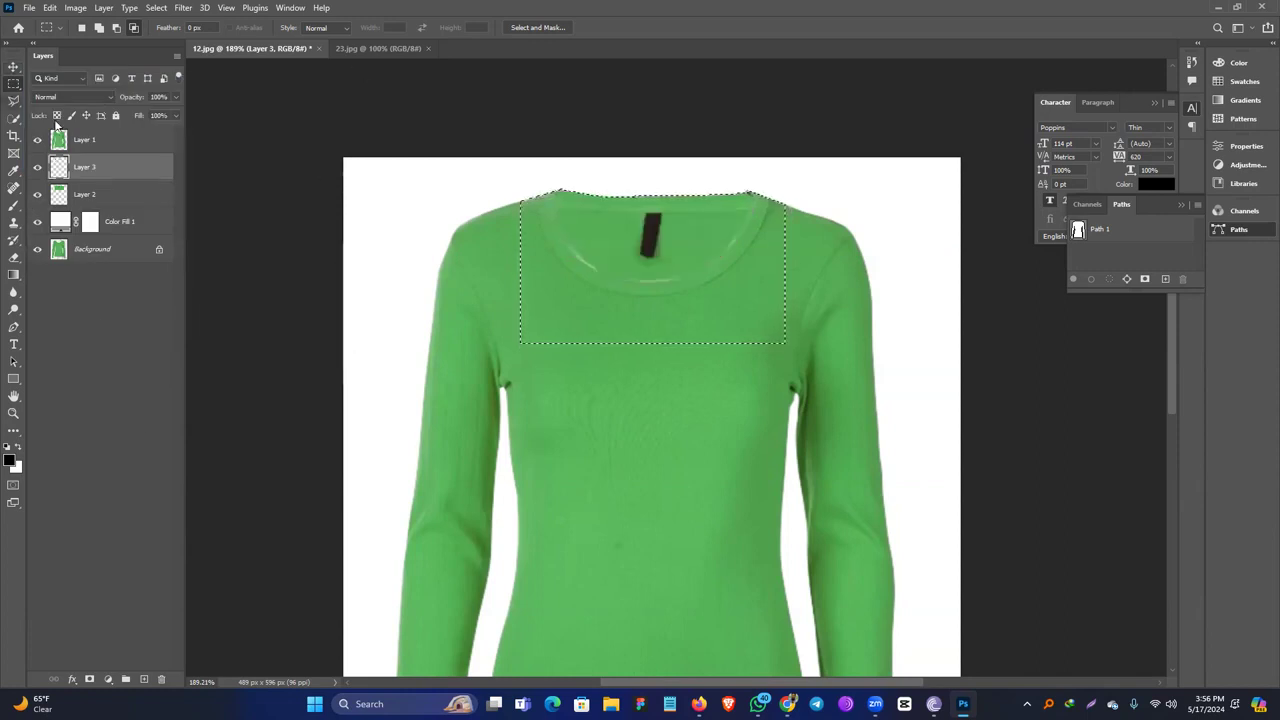
Try to subtract the neck opening from the selection with the Quick Selection tool and deselect.
click(14, 101)
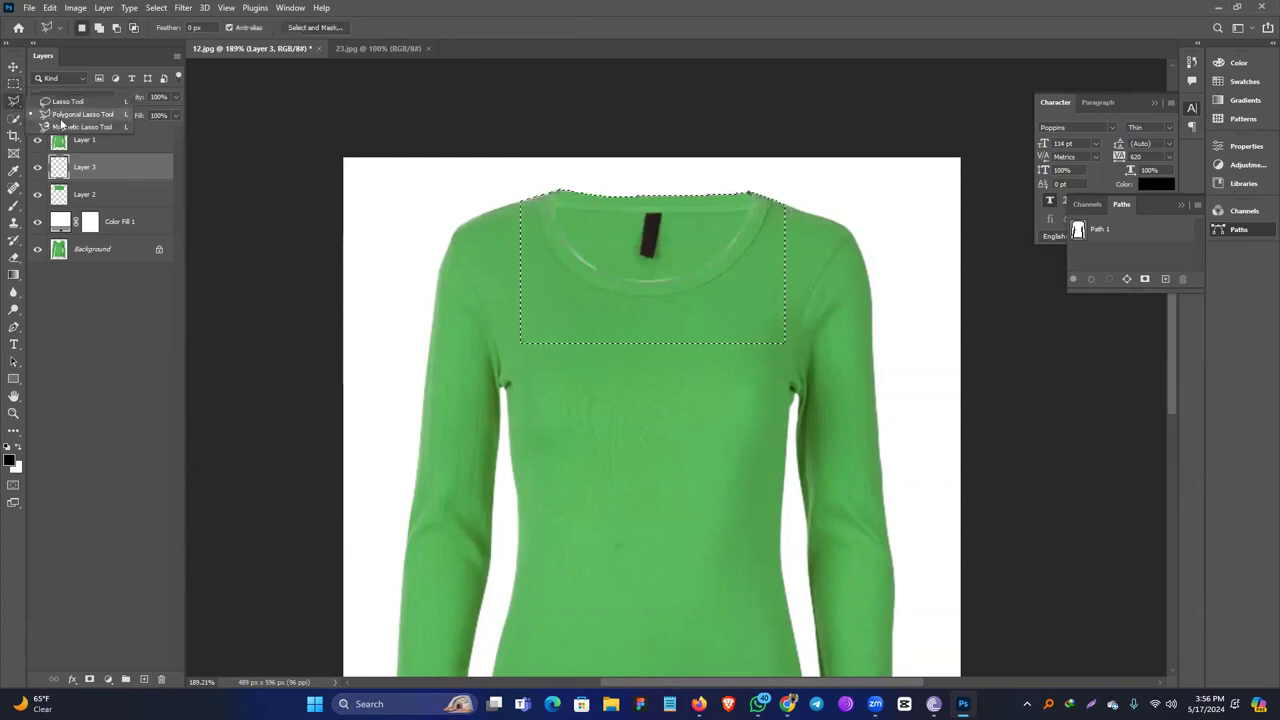
click(14, 118)
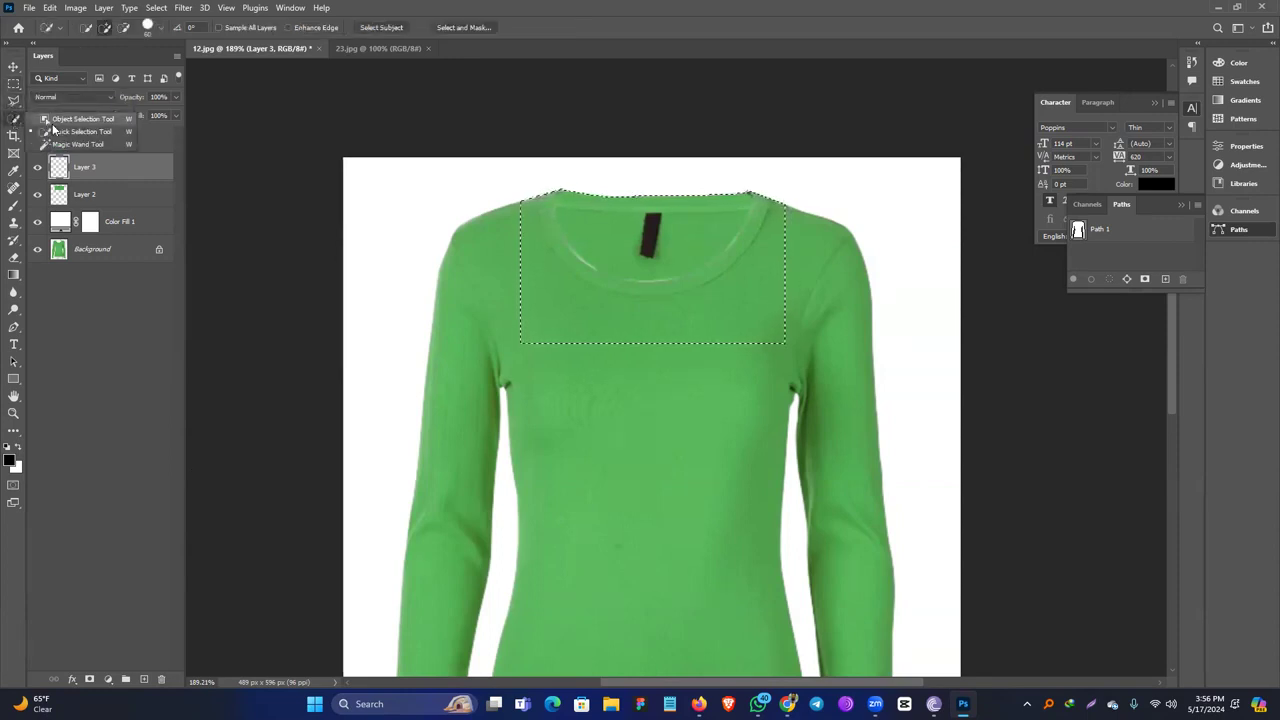
click(60, 131)
mouse_move(610, 214)
mouse_down()
mouse_move(689, 218)
mouse_move(713, 200)
mouse_move(686, 231)
mouse_move(622, 239)
mouse_up()
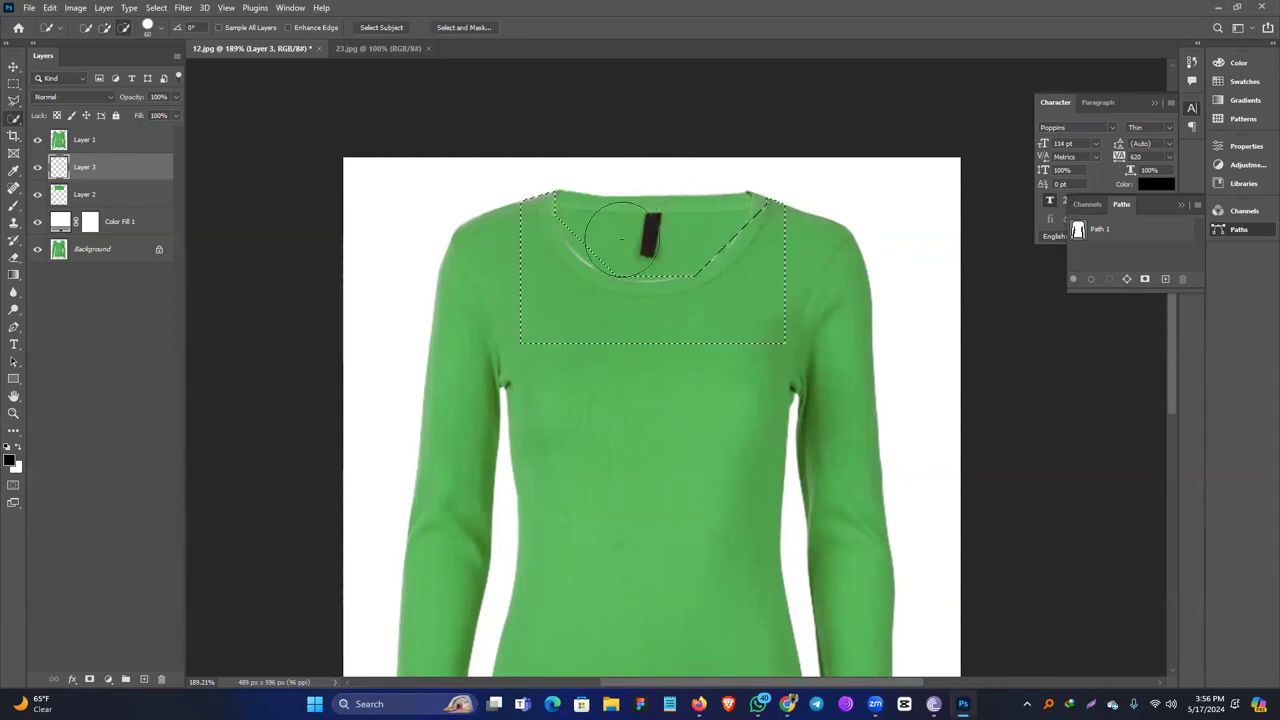
key(ctrl+d)
ctrl+click(611, 240)
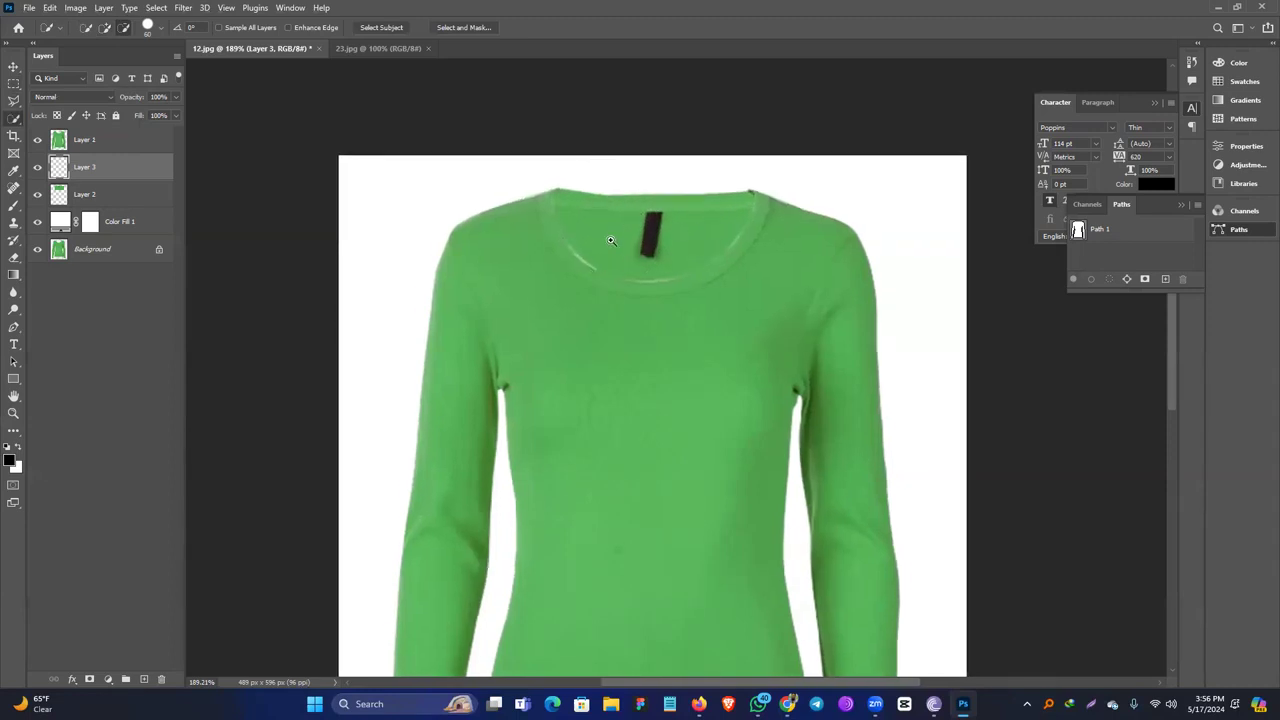
ctrl+click(611, 240)
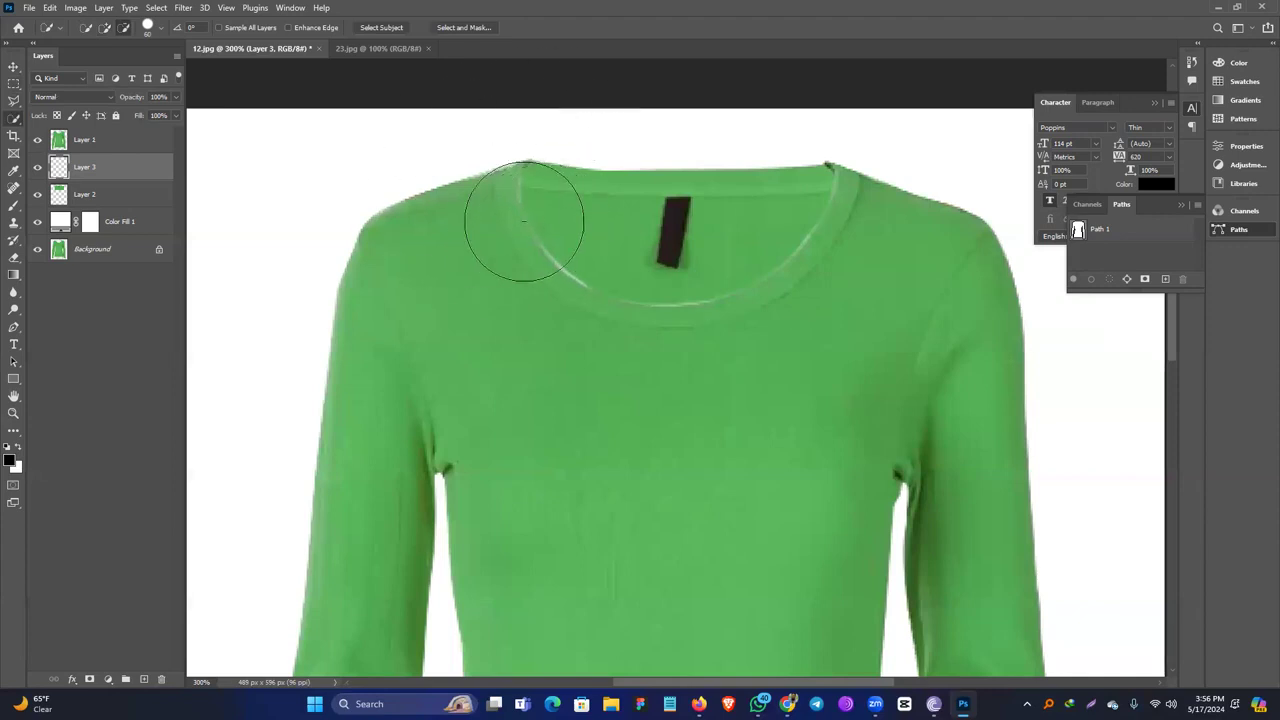
ctrl+click(57, 143)
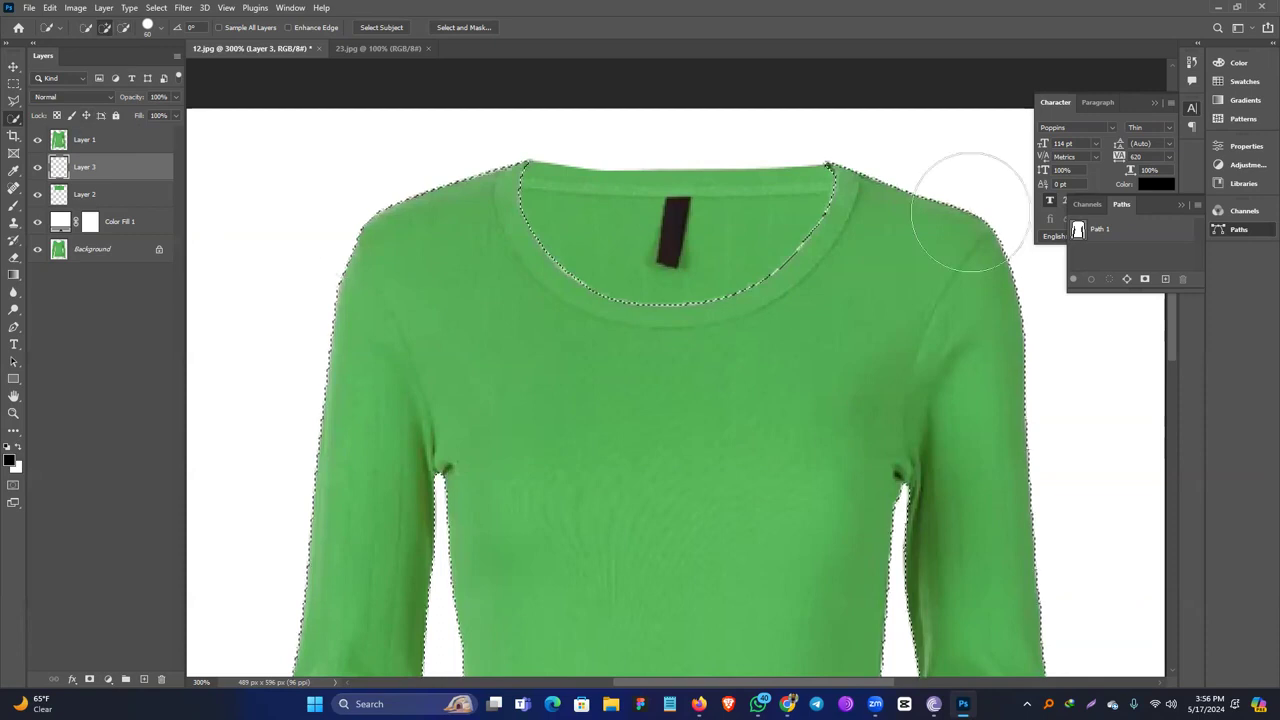
key(ctrl+d)
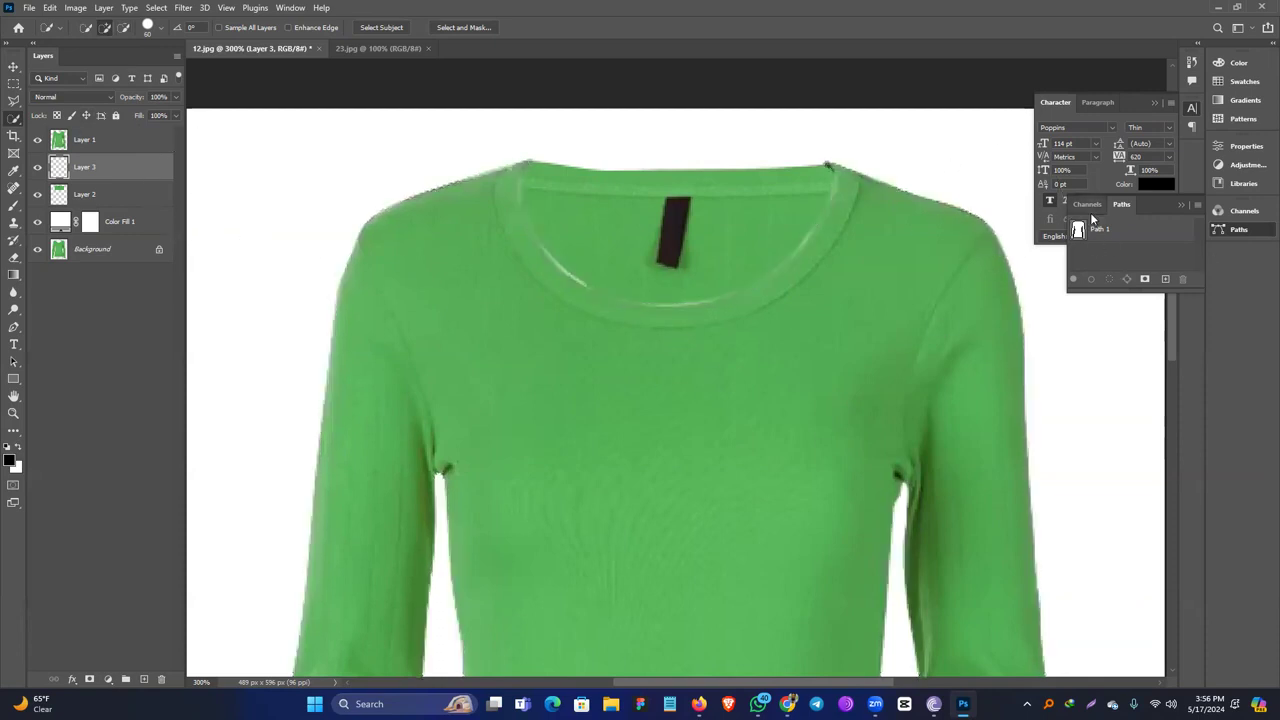
key(v)
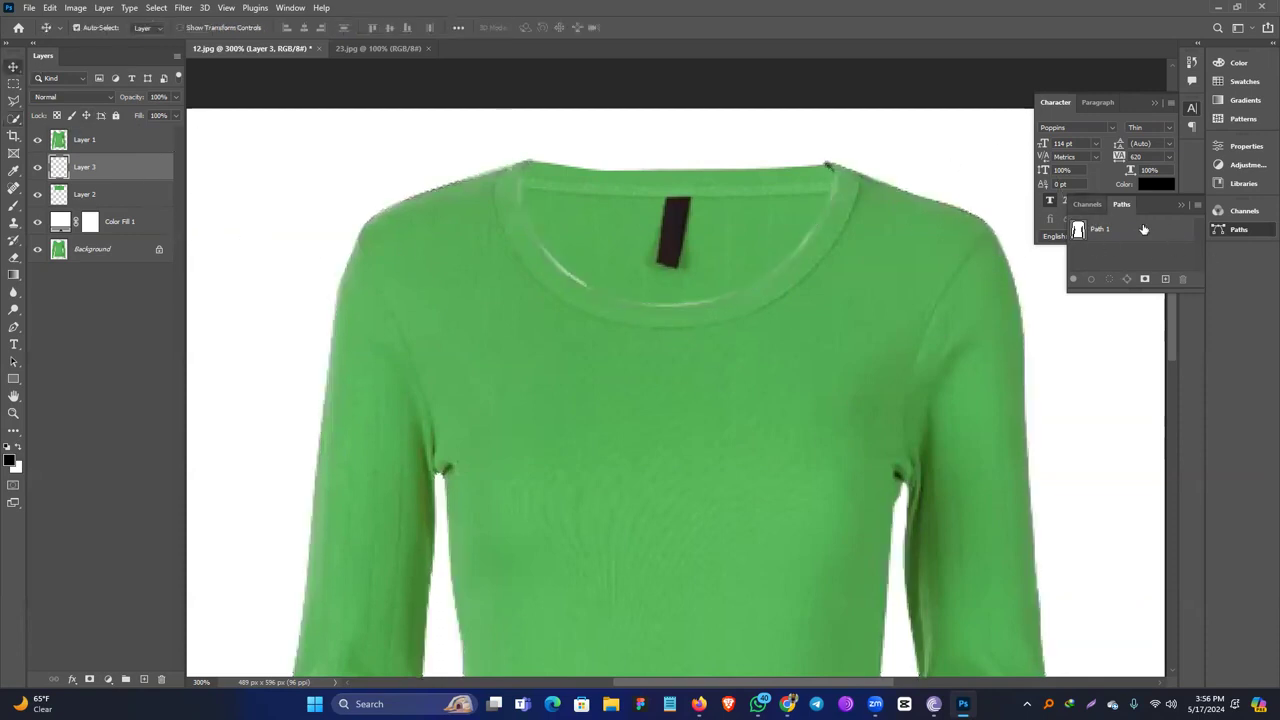
Load Layer 1's outline as a selection, limit it to a rectangle around the neckline and fill it with black on Layer 3.
click(94, 141)
ctrl+click(58, 141)
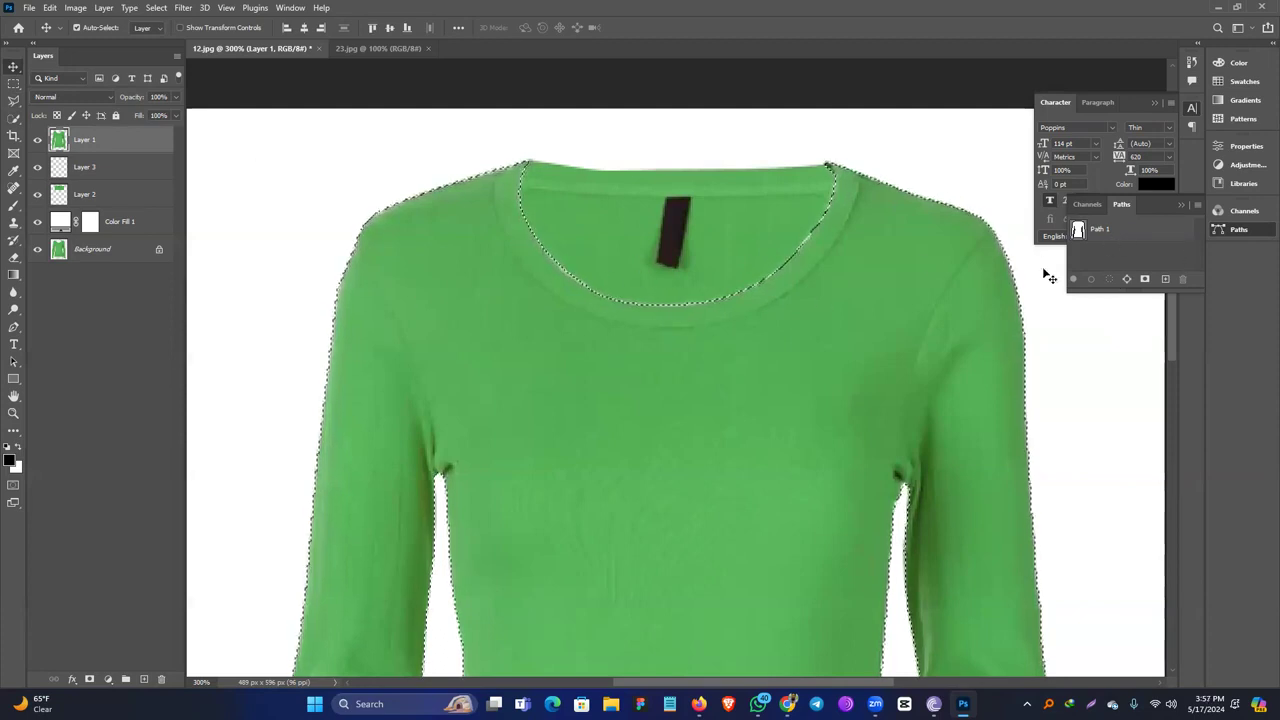
click(76, 165)
key(m)
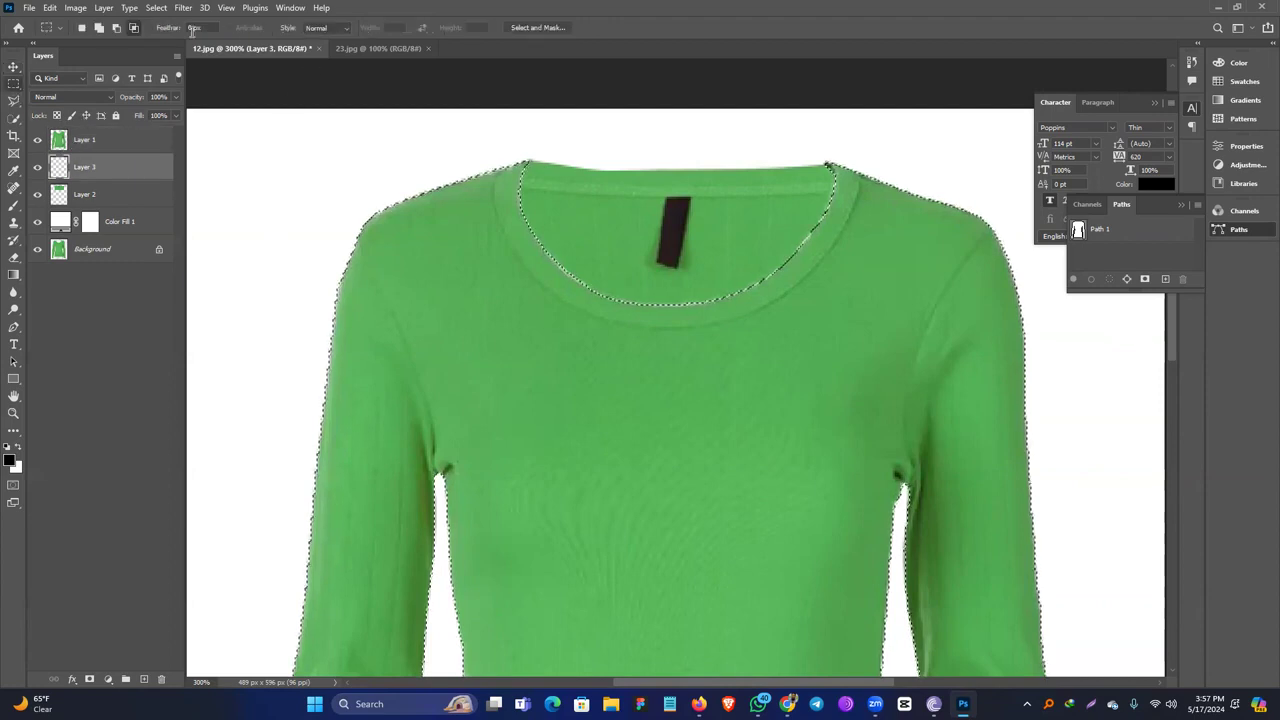
drag(436, 128, 904, 405)
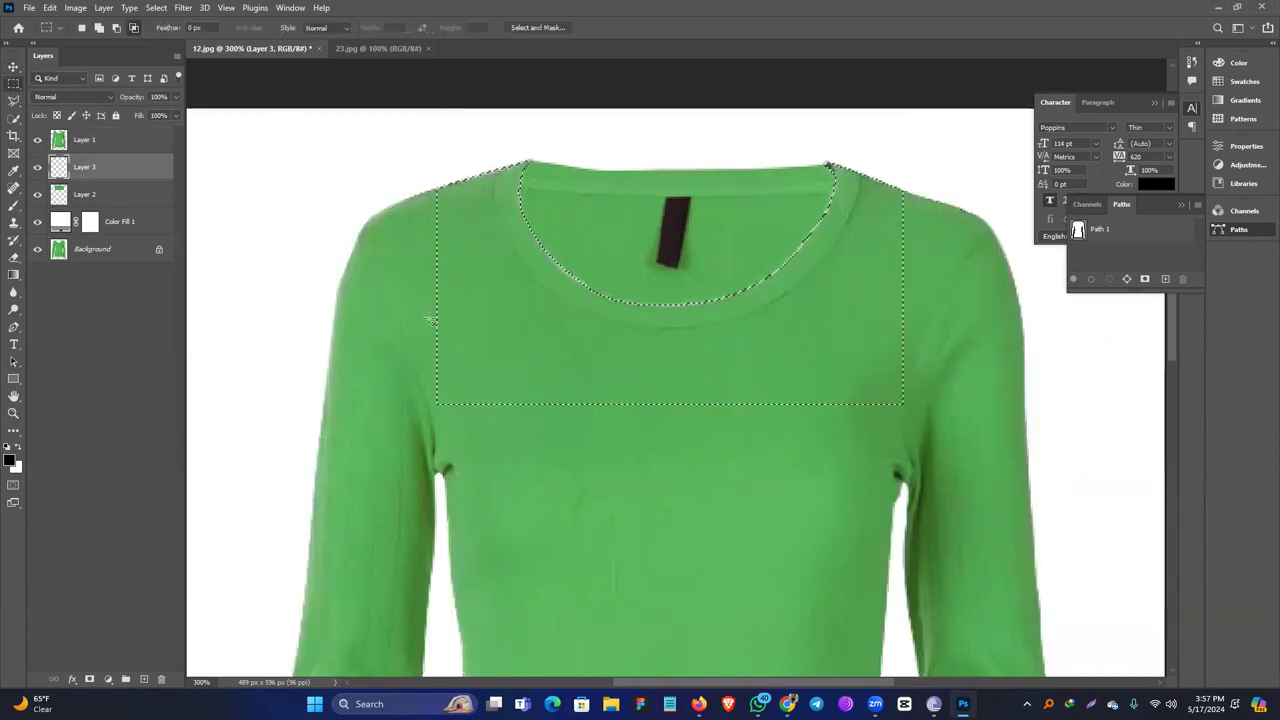
key(alt+BackSpace)
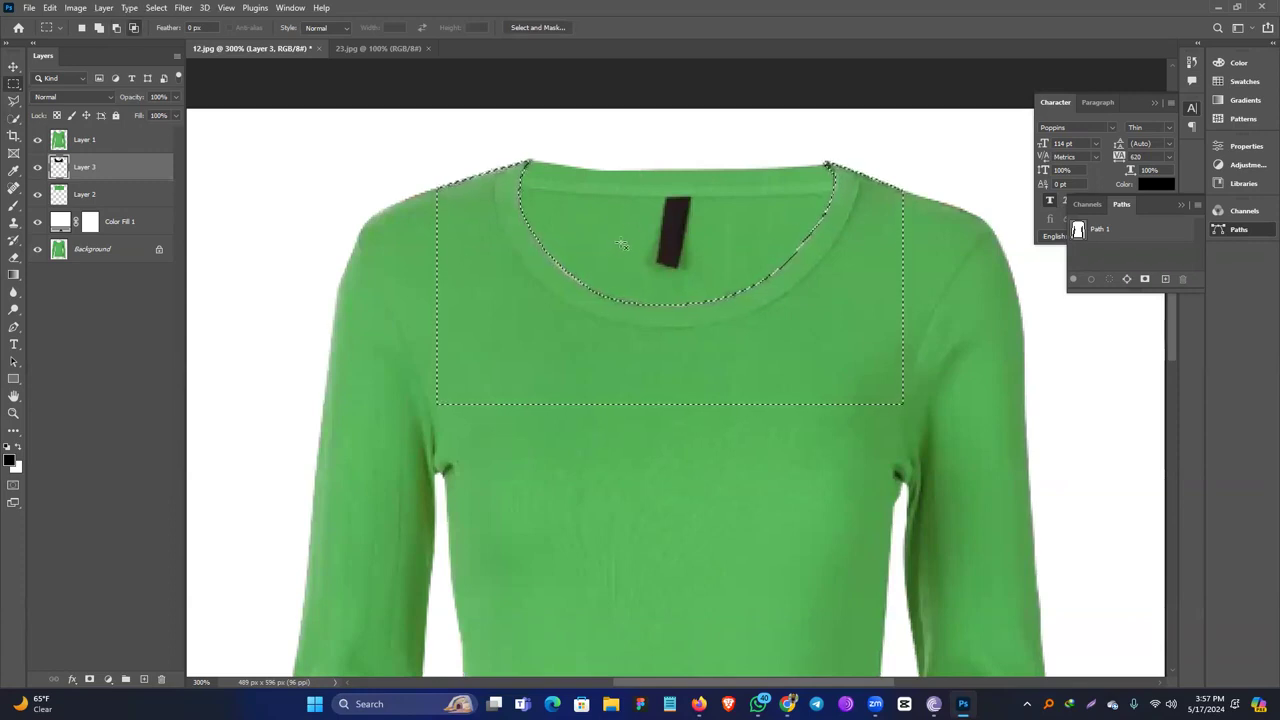
key(ctrl+d)
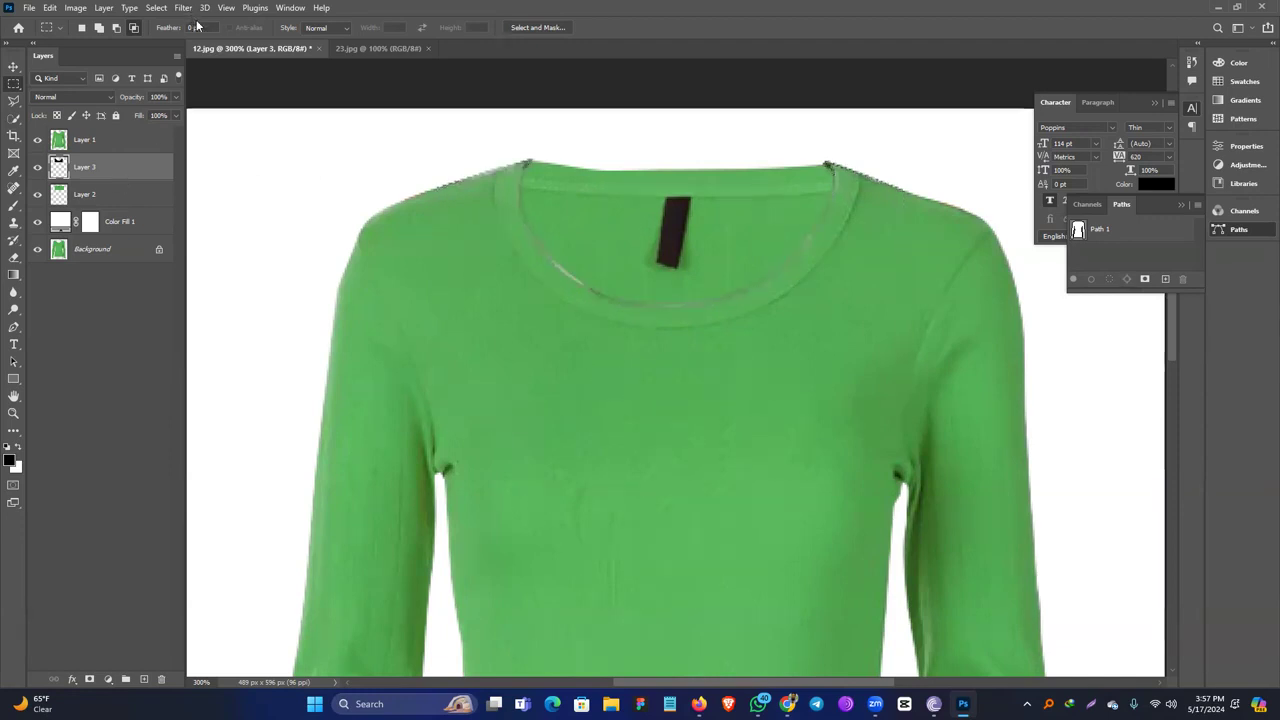
Blur the black neckline fill on Layer 3 with a Gaussian Blur of 16.6 pixels radius.
click(184, 9)
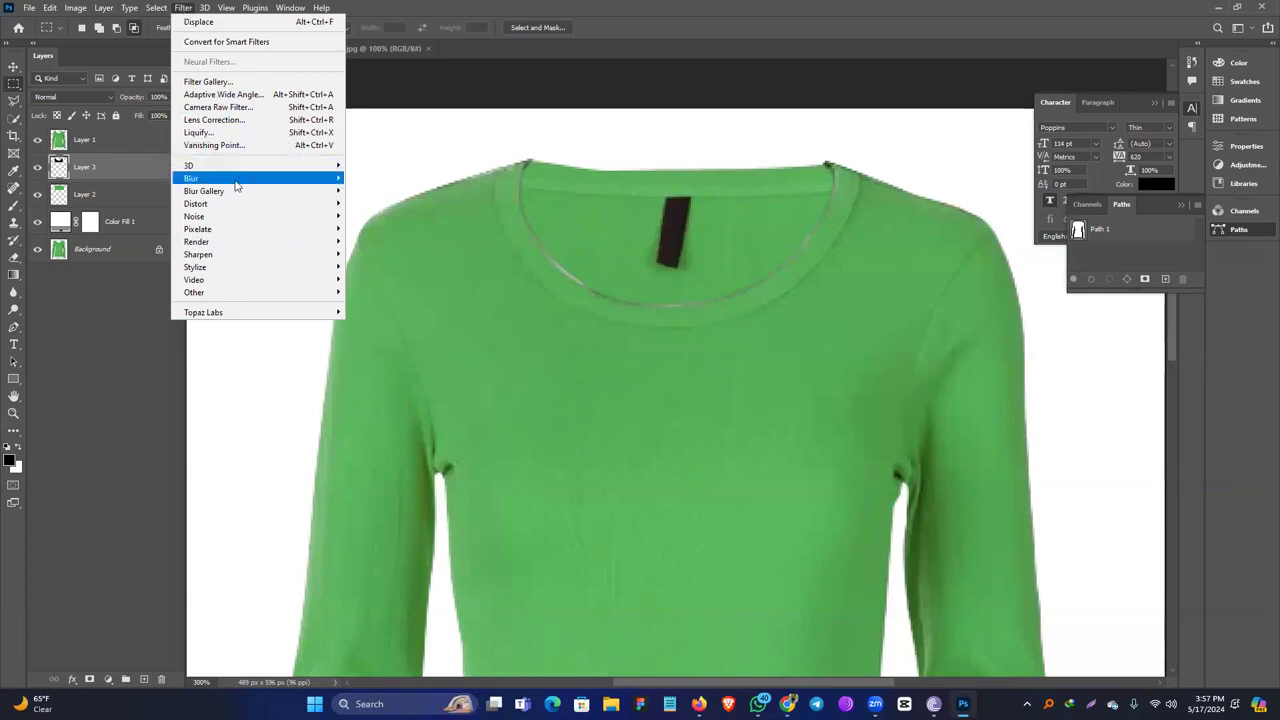
mouse_move(234, 179)
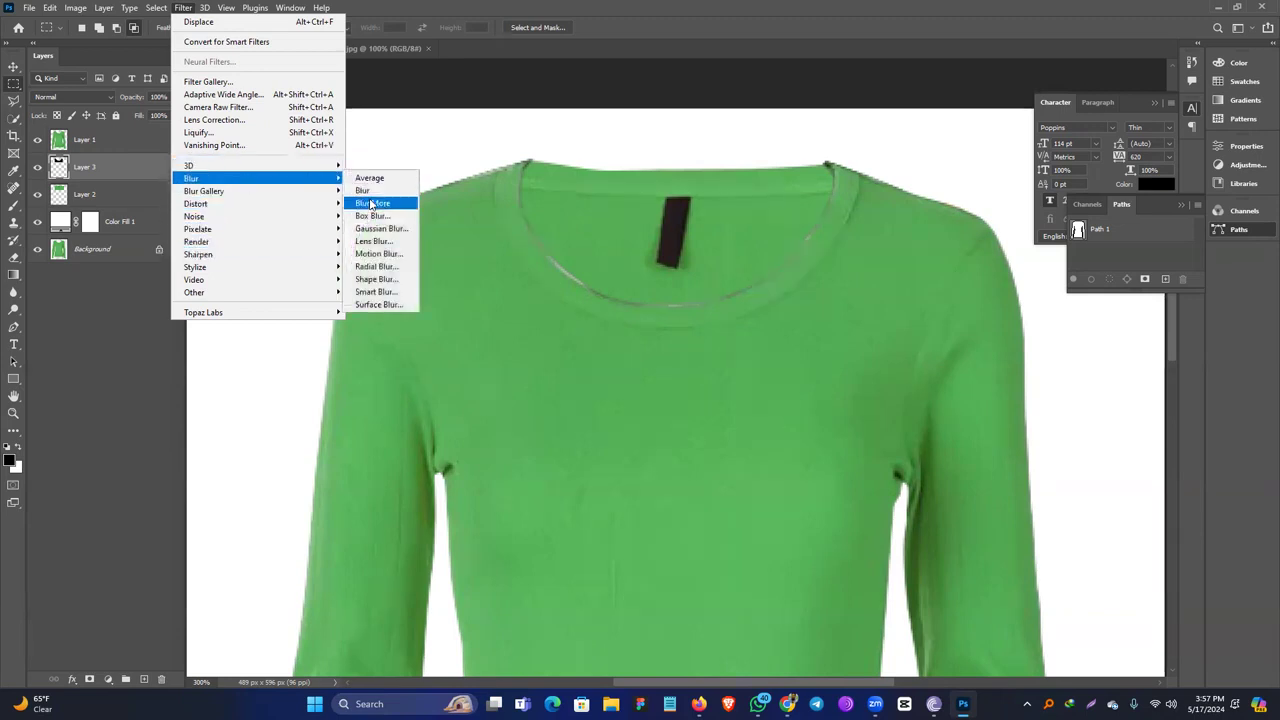
click(377, 229)
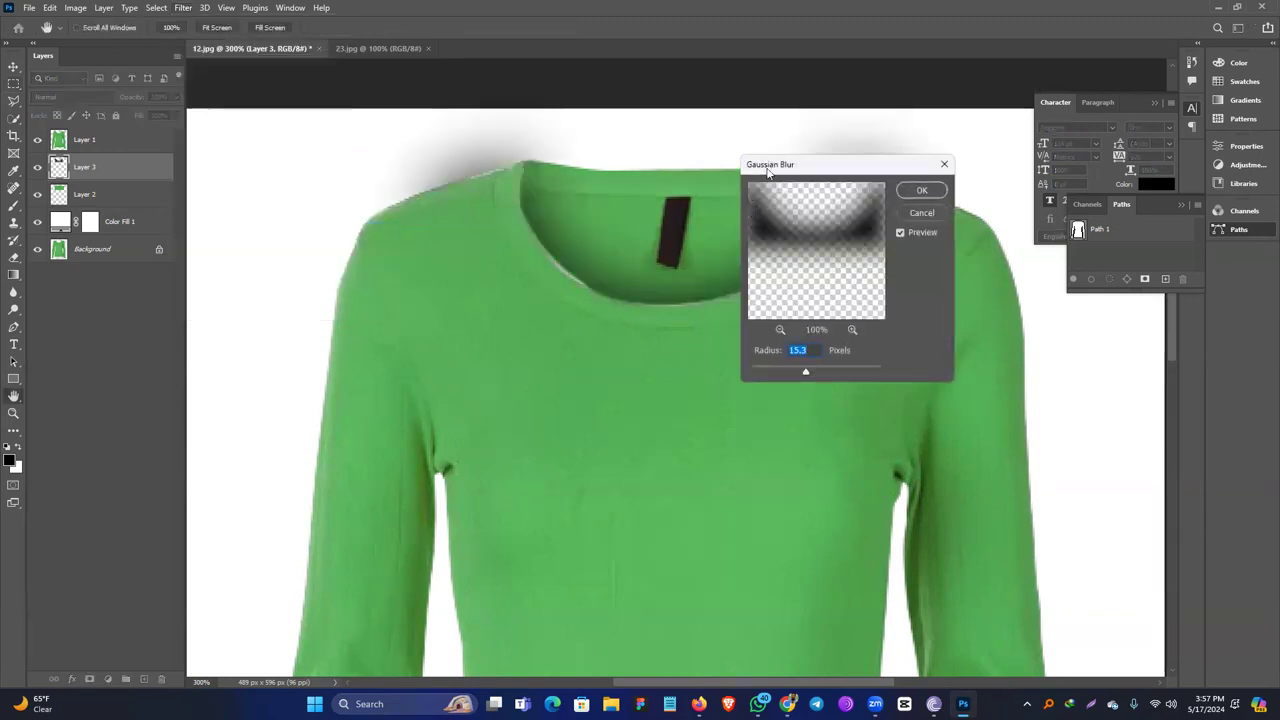
drag(768, 172, 915, 179)
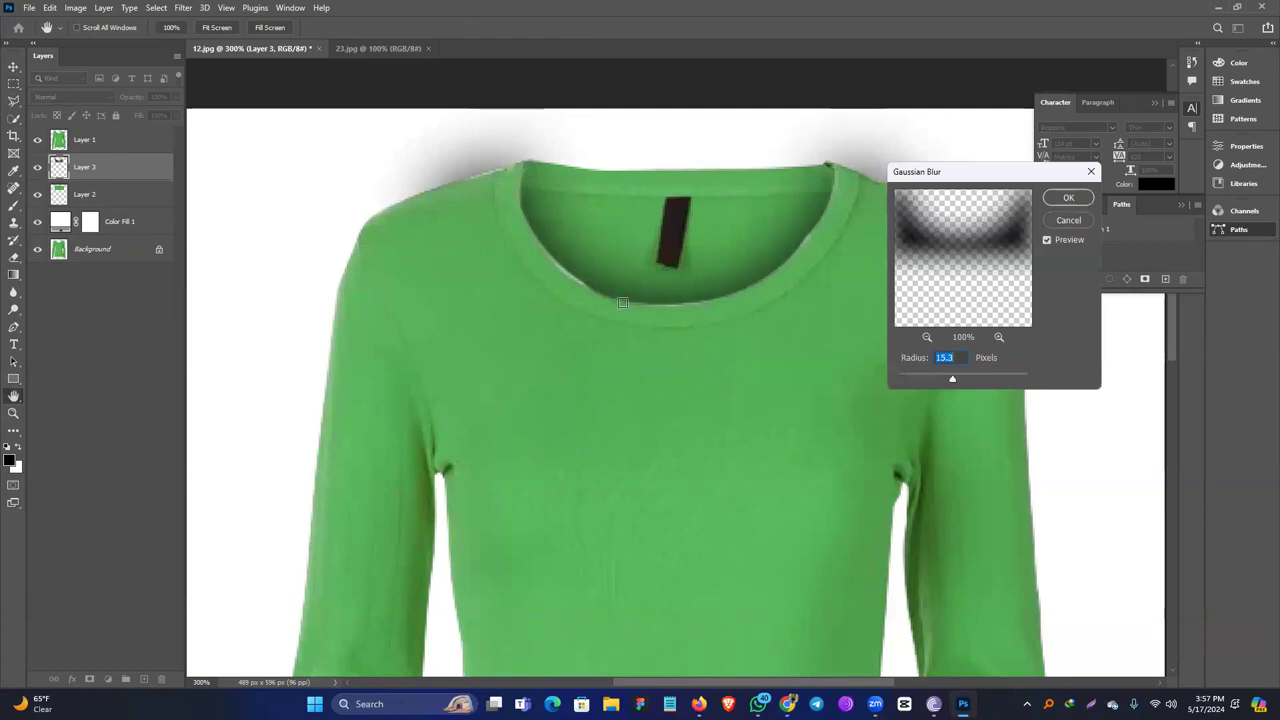
mouse_move(950, 381)
mouse_down()
mouse_move(939, 383)
mouse_move(953, 379)
mouse_up()
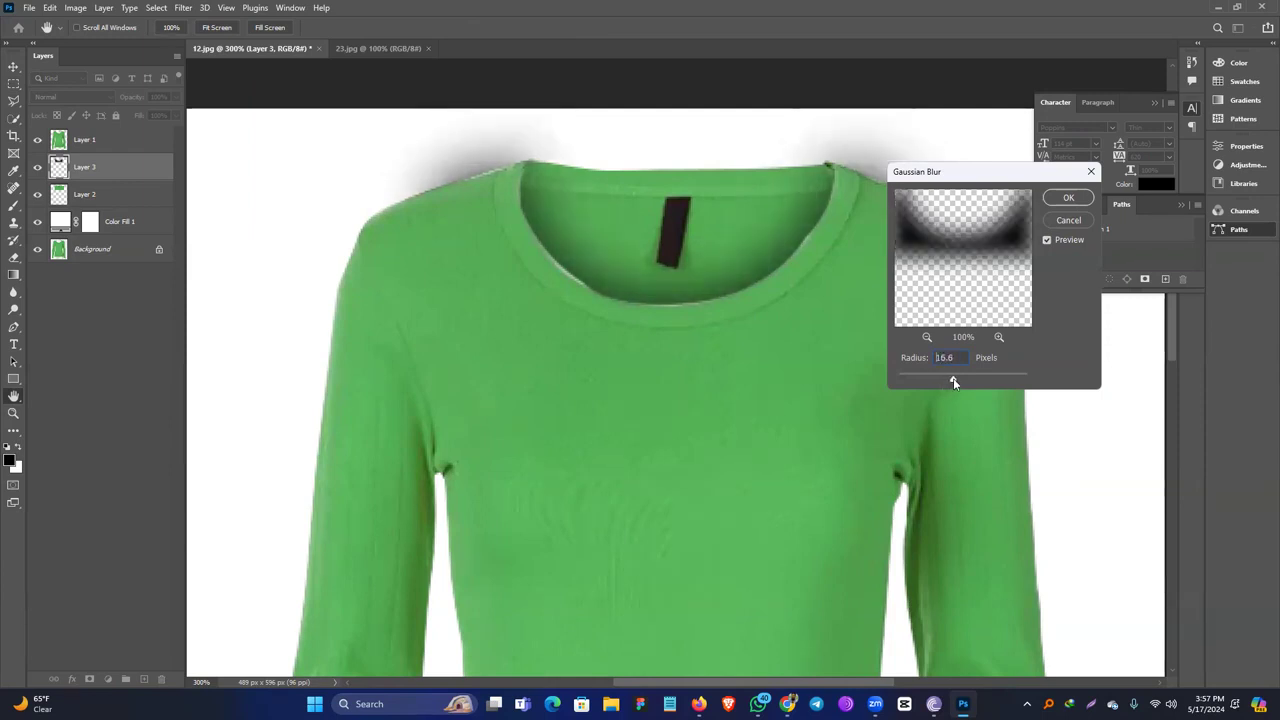
click(1084, 197)
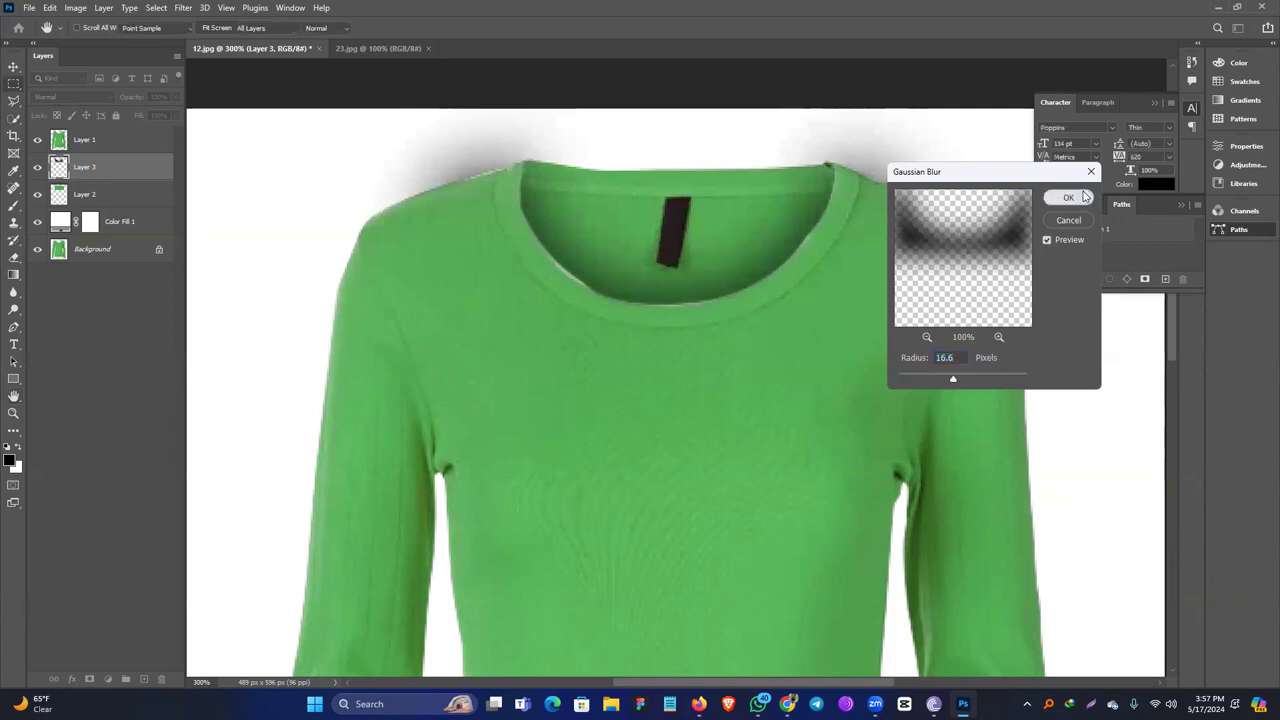
drag(806, 212, 733, 313)
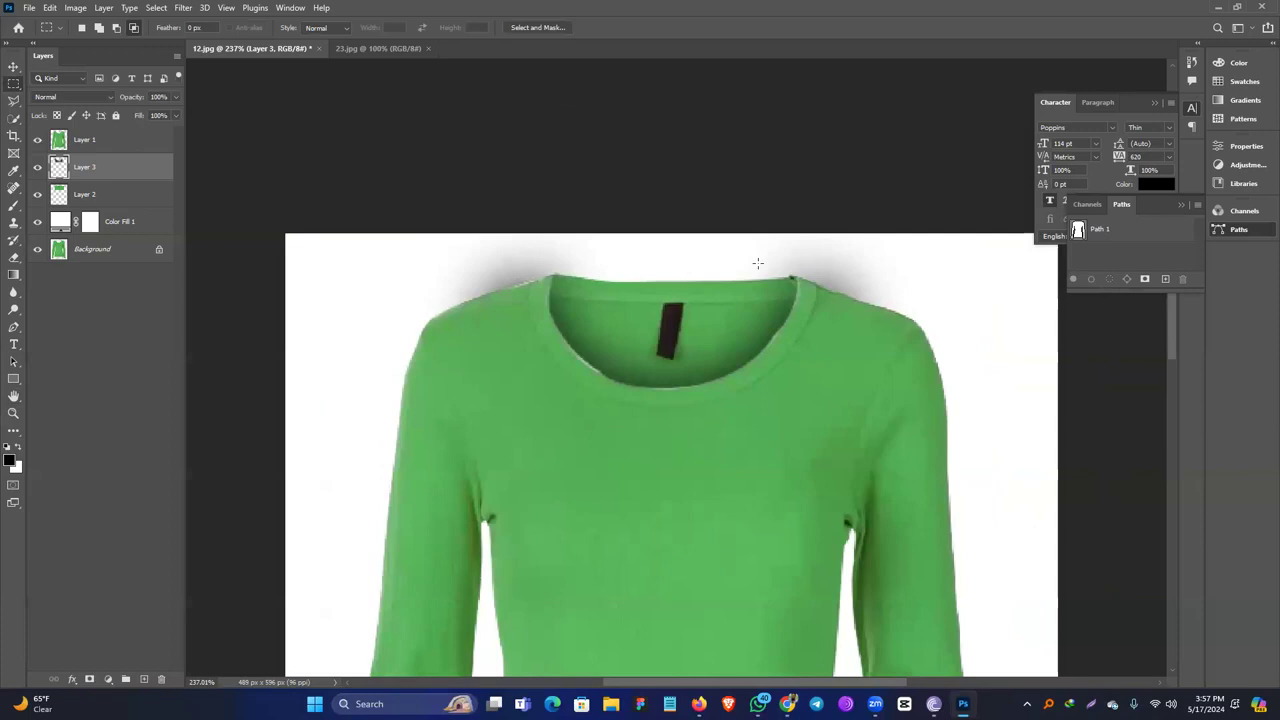
ctrl+click(57, 169)
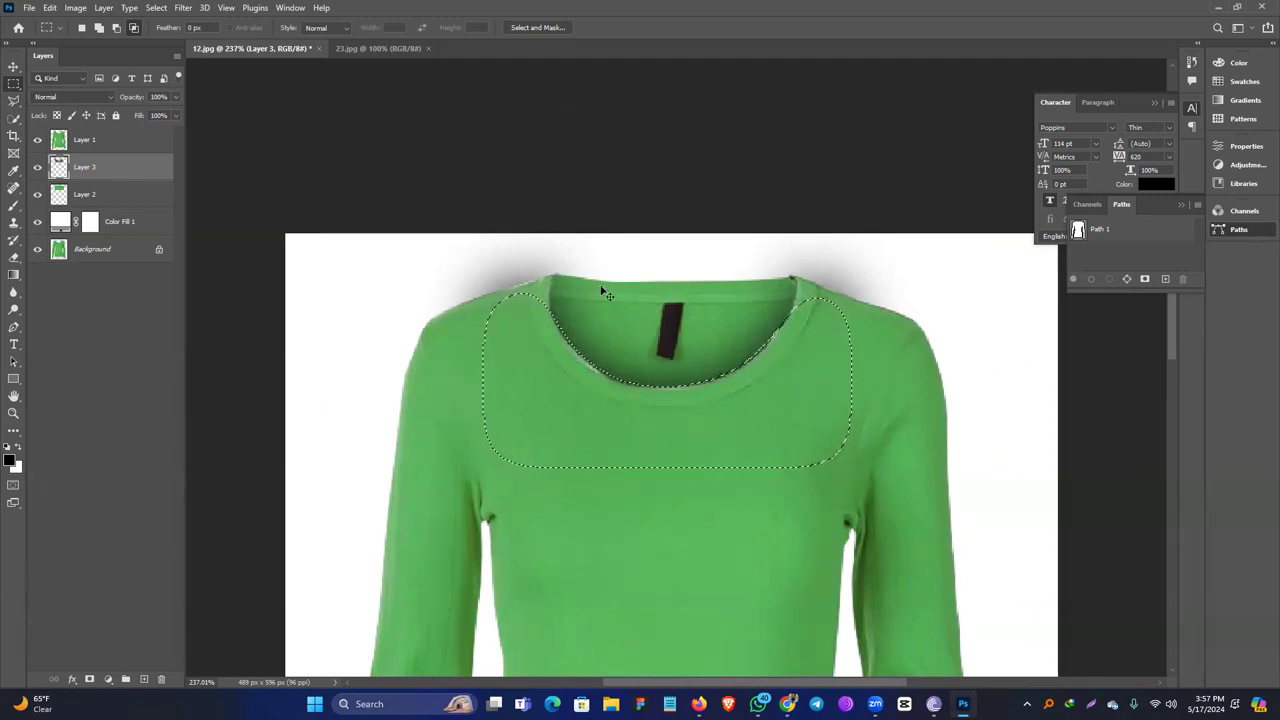
key(ctrl+shift+i)
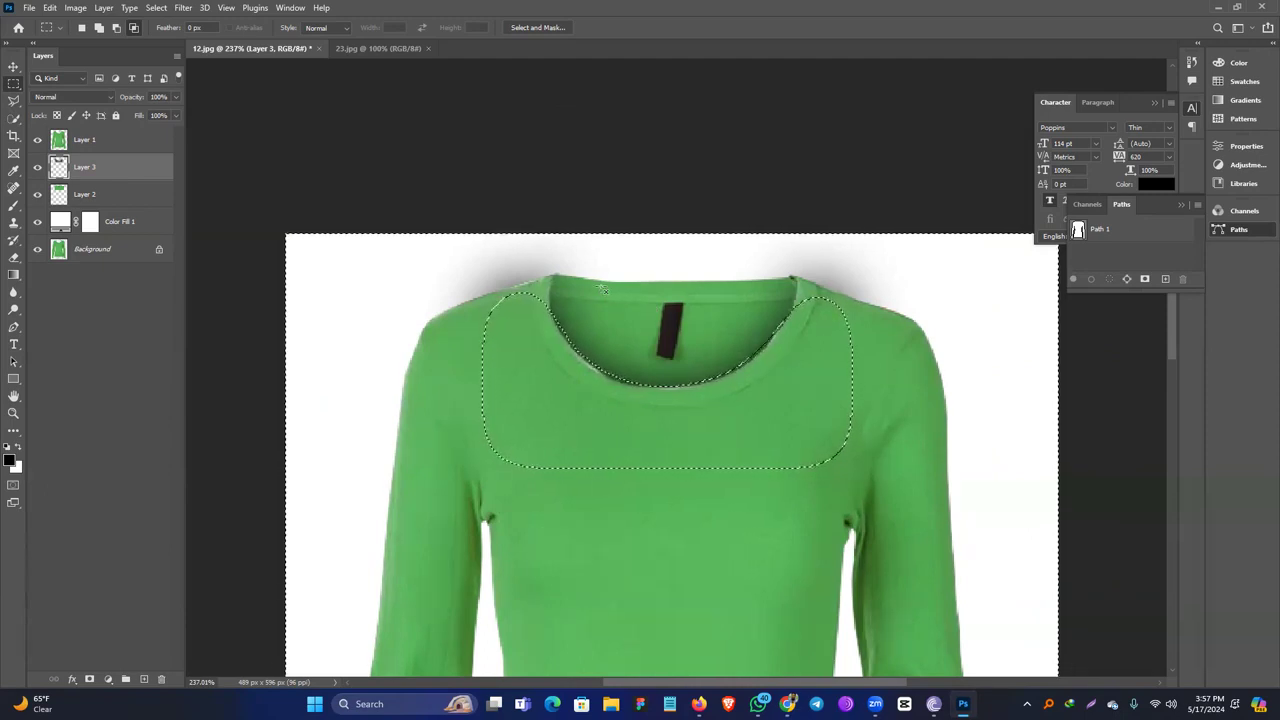
key(ctrl+z)
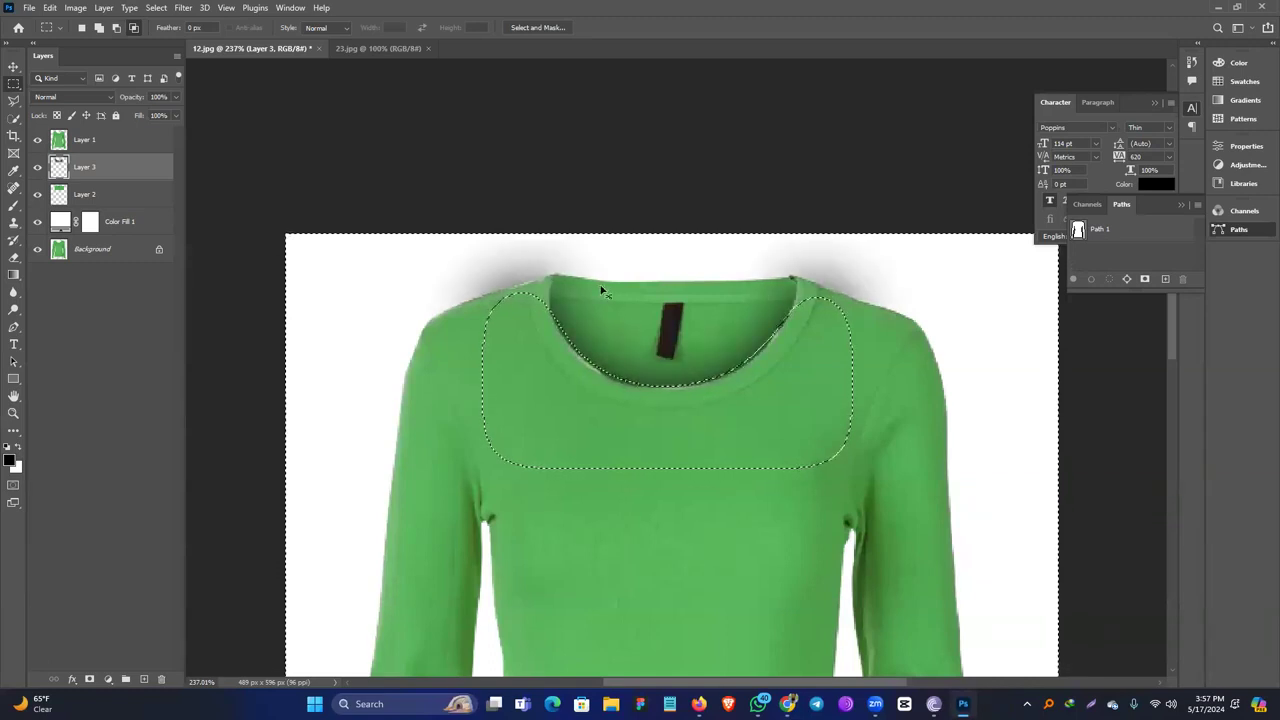
key(ctrl+d)
Load Layer 2's outline as a selection, invert it, clear Layer 3's shadow spill outside the shirt and deselect.
click(126, 203)
ctrl+click(58, 194)
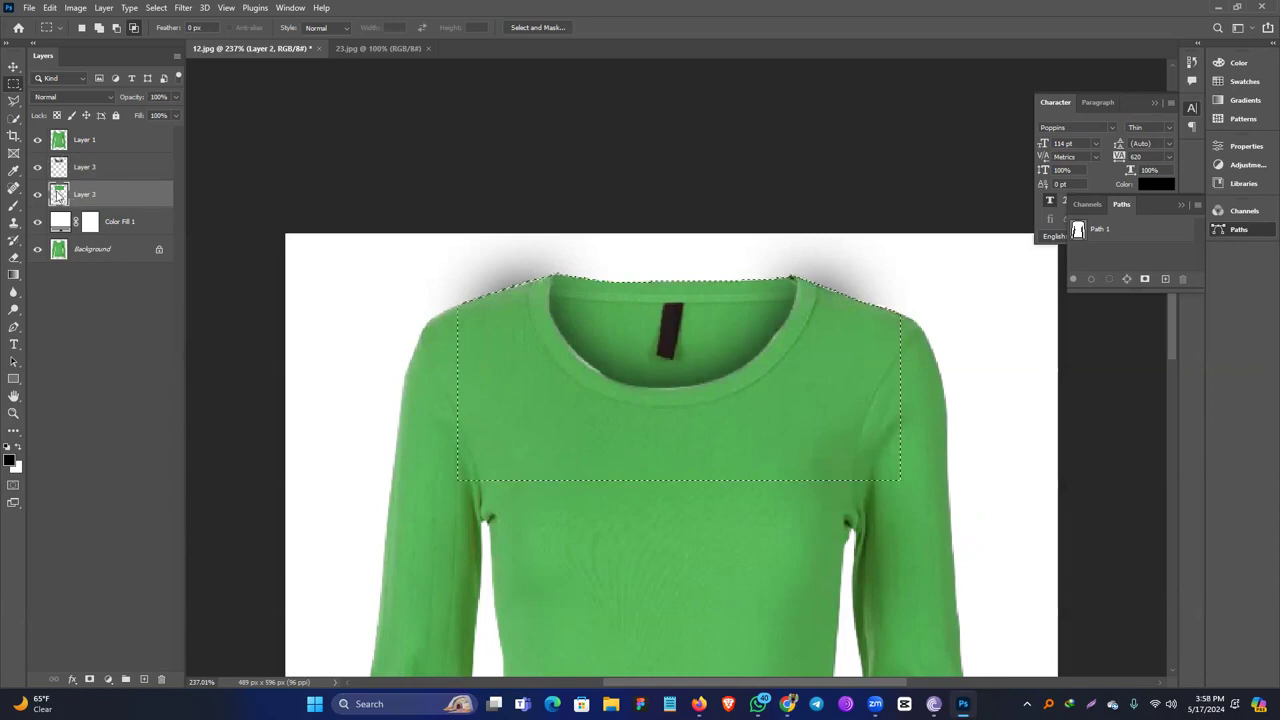
click(100, 168)
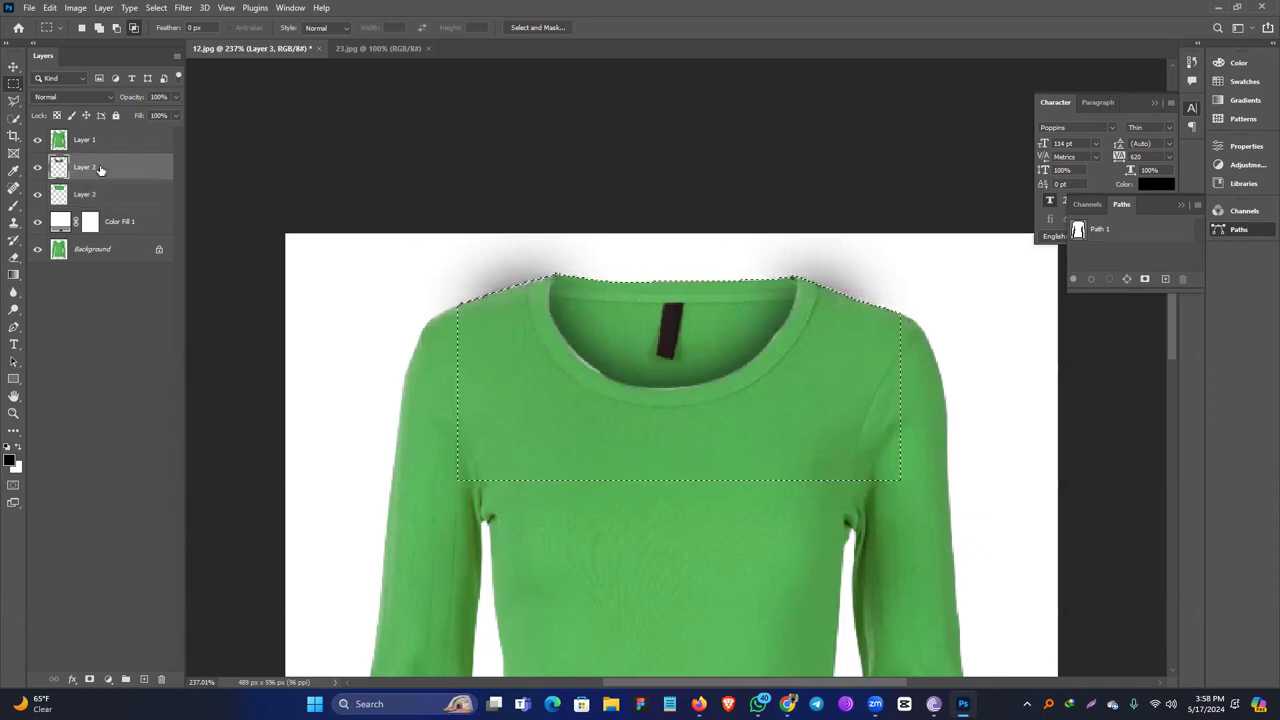
key(ctrl+shift+i)
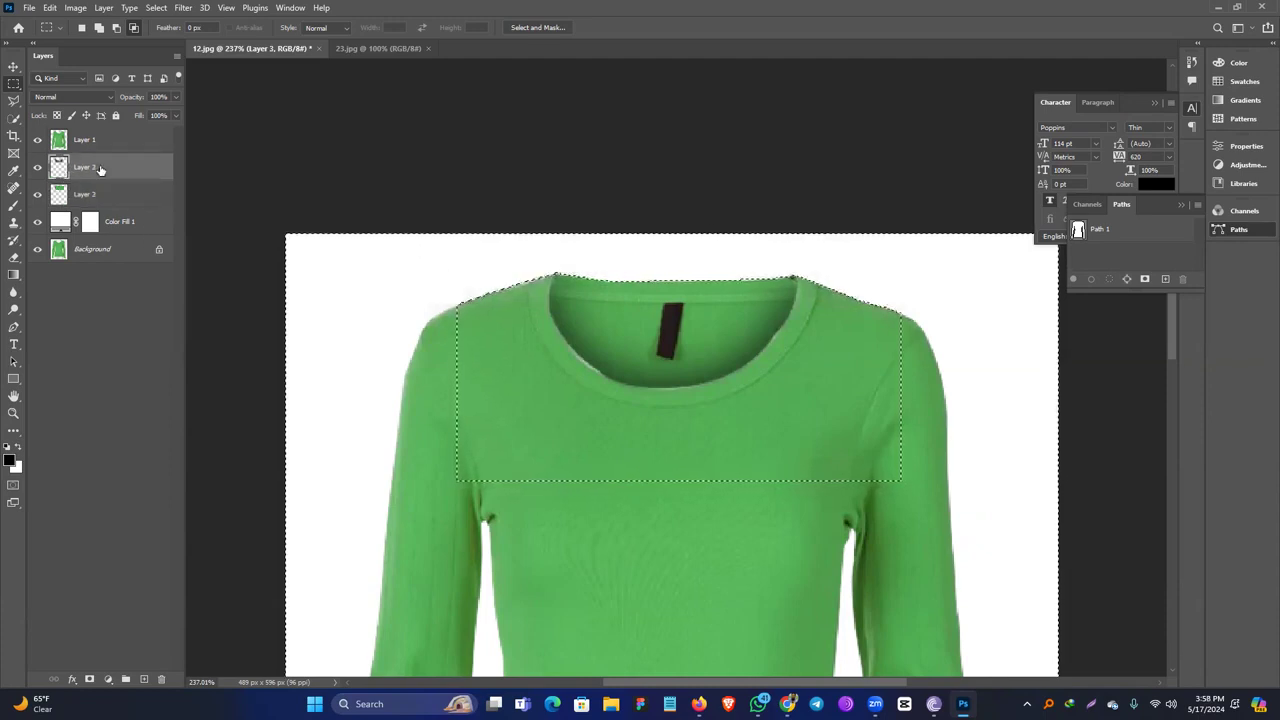
key(ctrl+d)
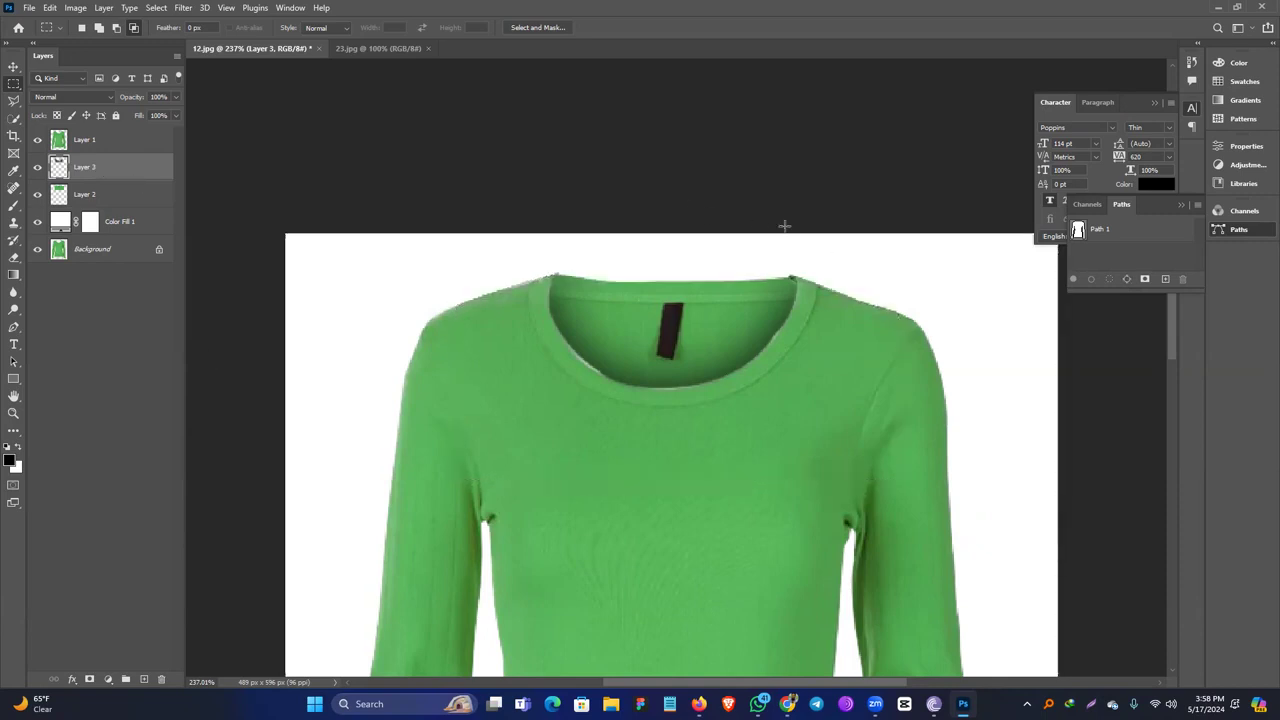
key(ctrl+0)
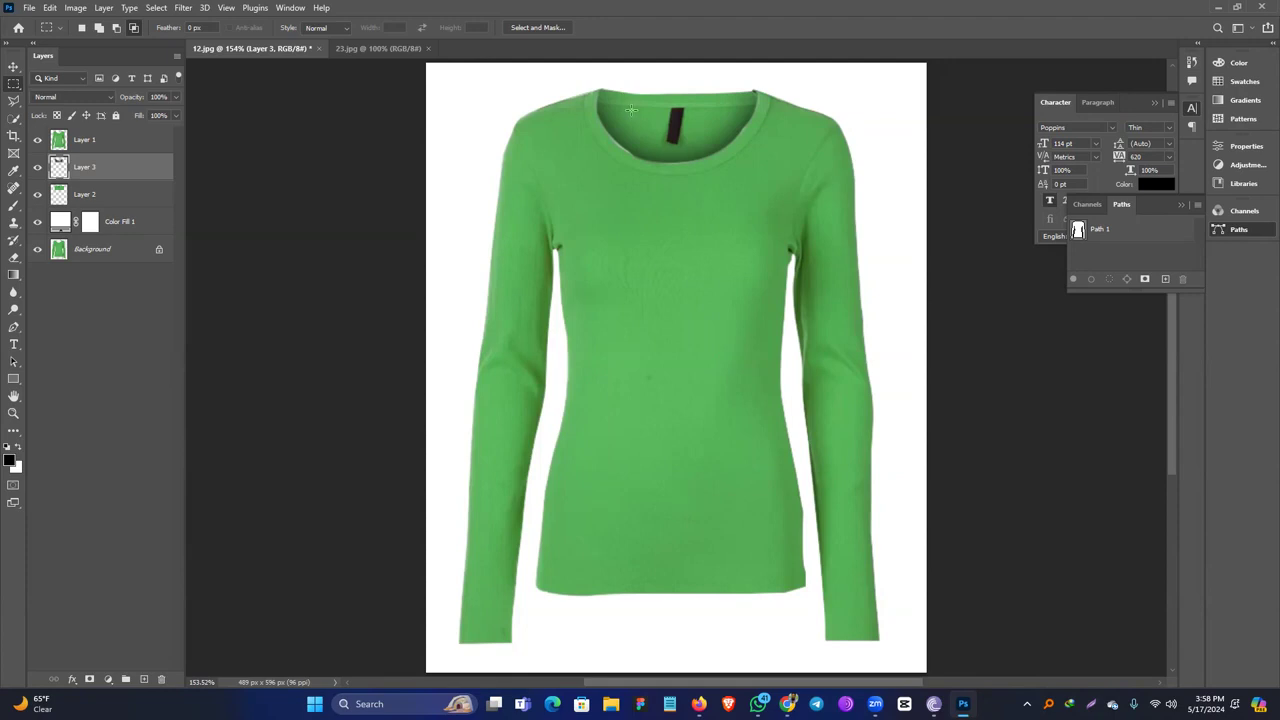
Undo the clearing of the shadow spill on Layer 3 and drop the selection.
key(ctrl+z)
key(ctrl+z)
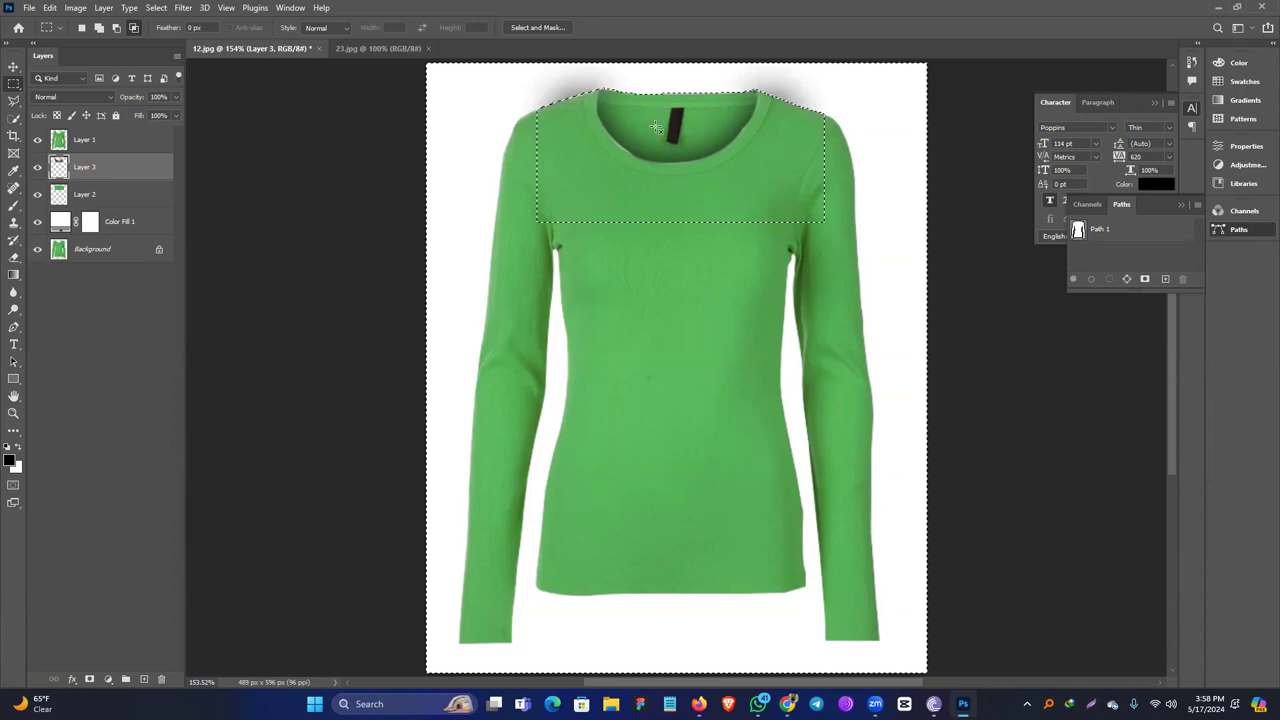
key(ctrl+d)
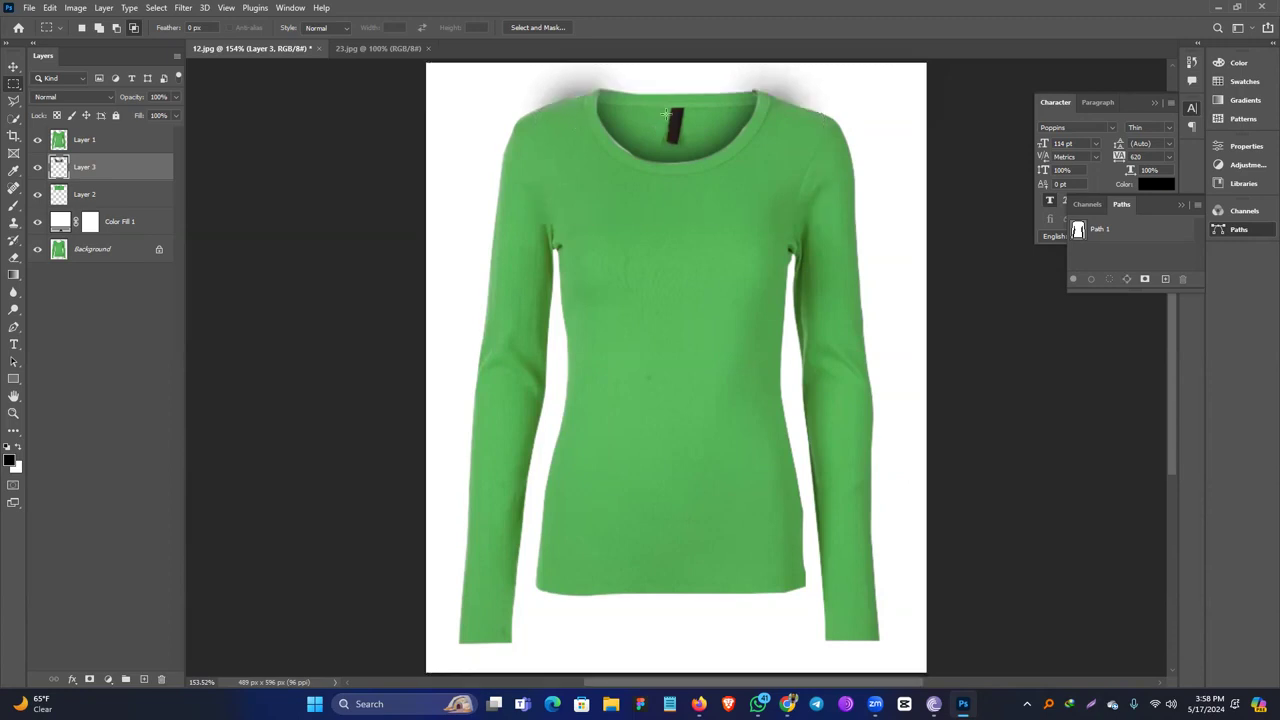
Remove Layer 3's shadow spill above the shoulders using the inverted outline of Layer 2 as the selection, and deselect.
click(80, 197)
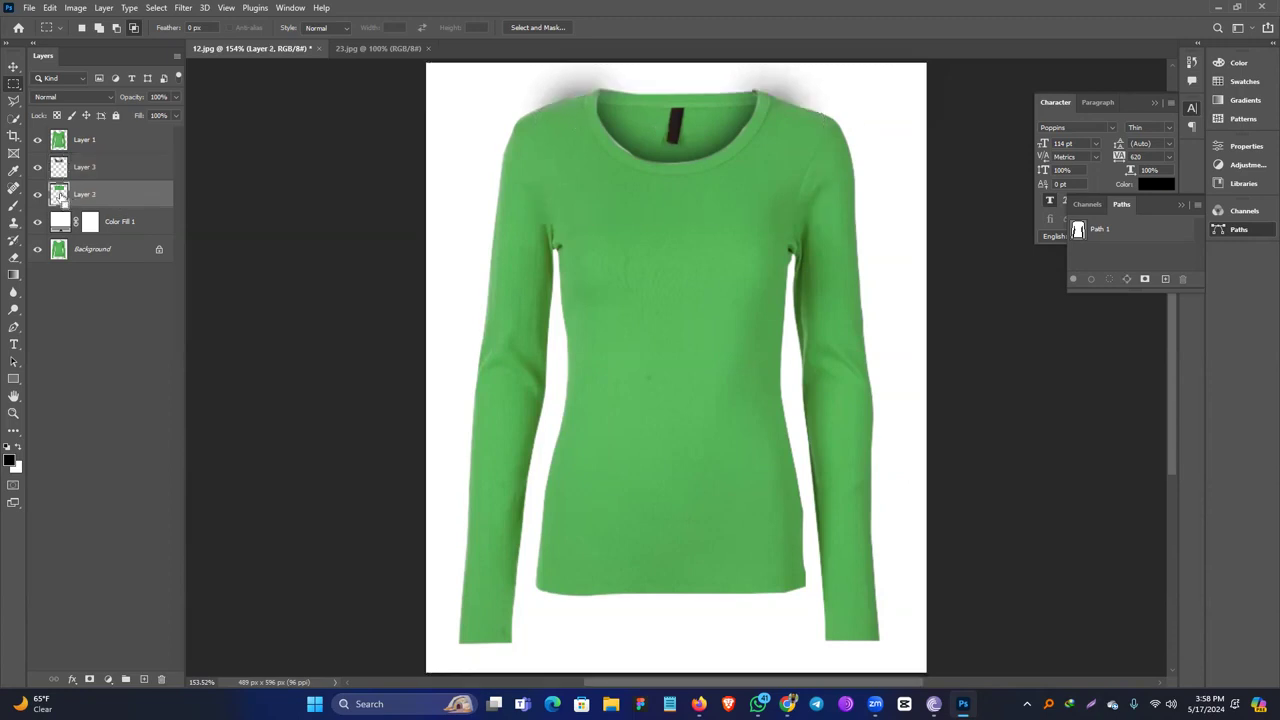
ctrl+click(59, 195)
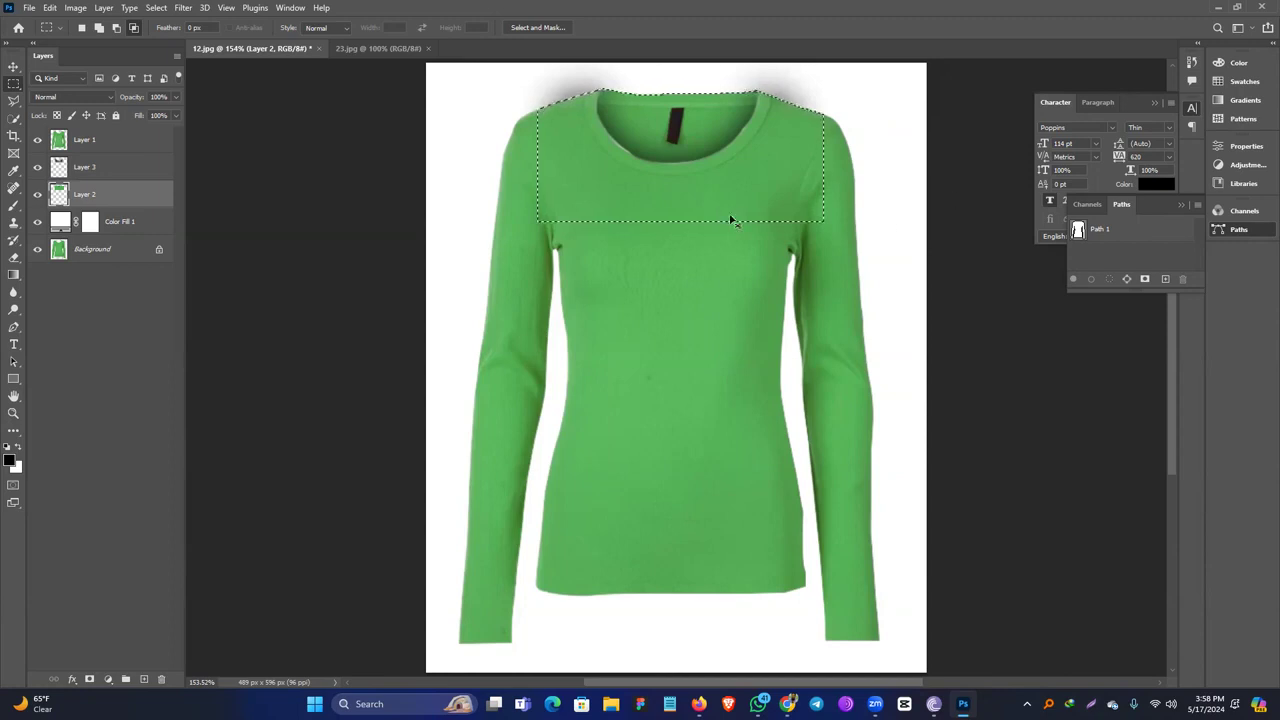
key(ctrl+shift+i)
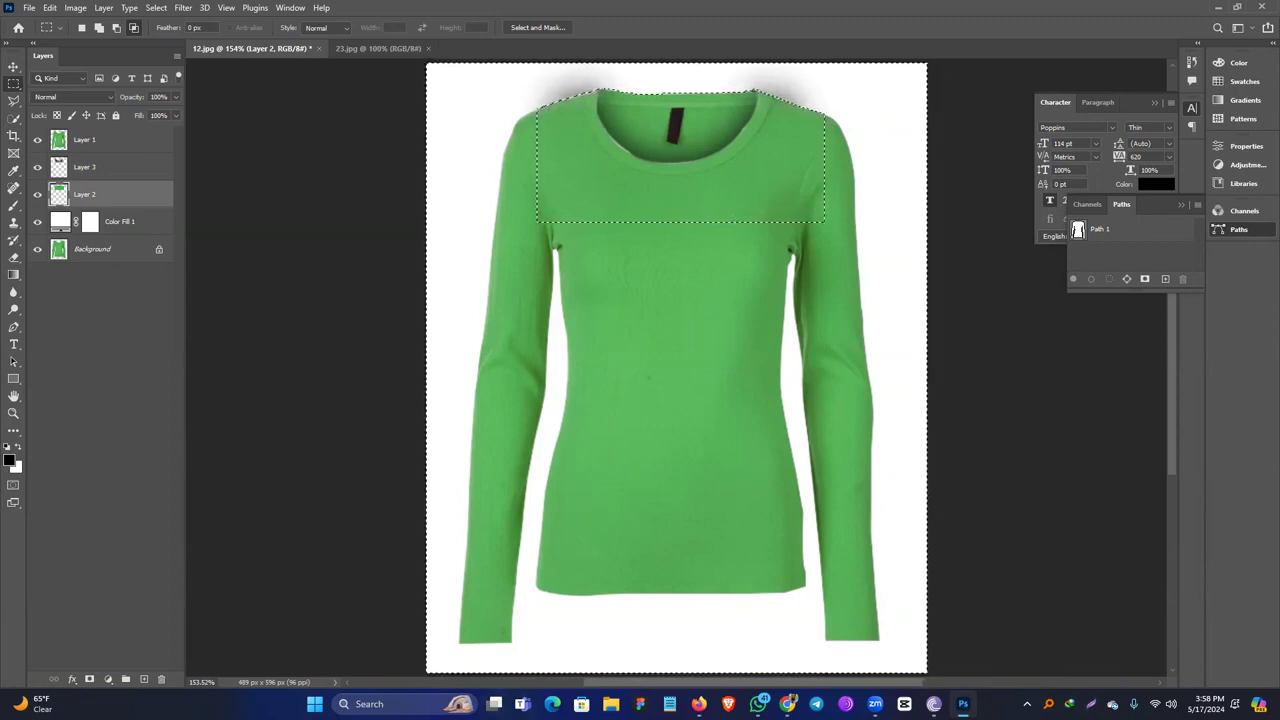
key(ctrl+d)
click(110, 169)
key(ctrl+d)
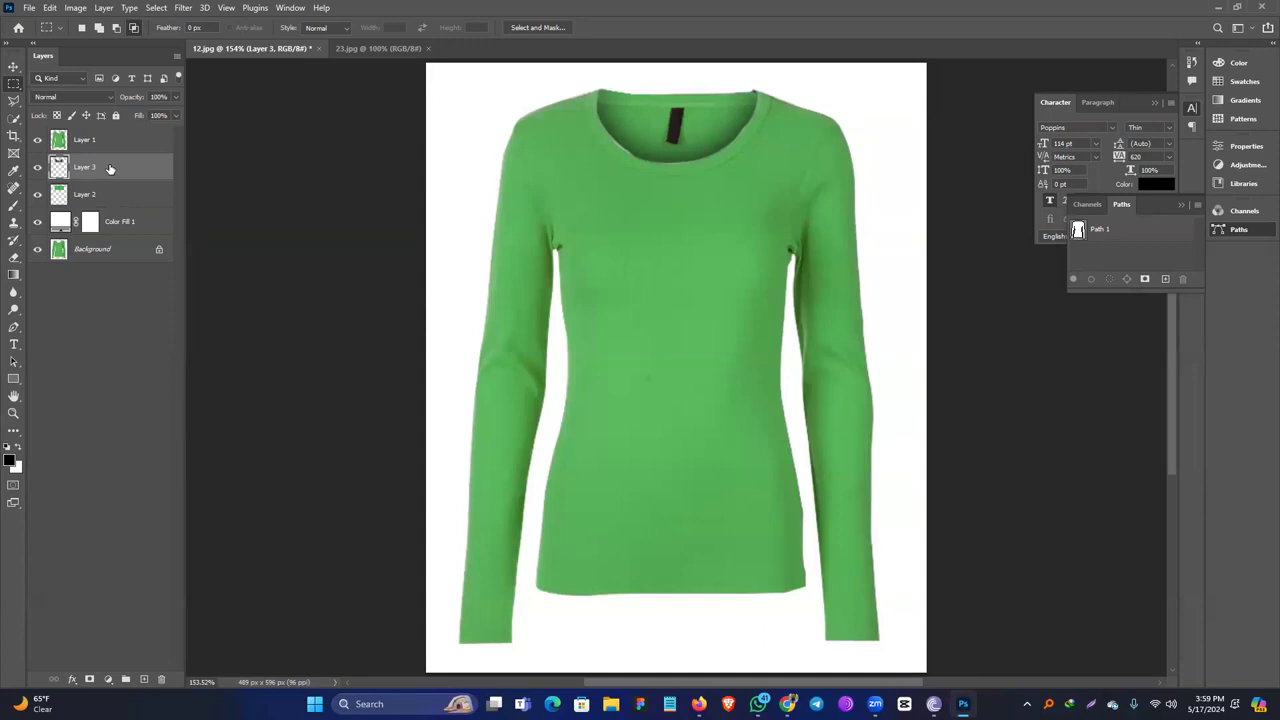
Retouch the pale fringe along the front neckline edge on Layer 1 using the Clone Stamp with a 5 px brush.
key(ctrl+1)
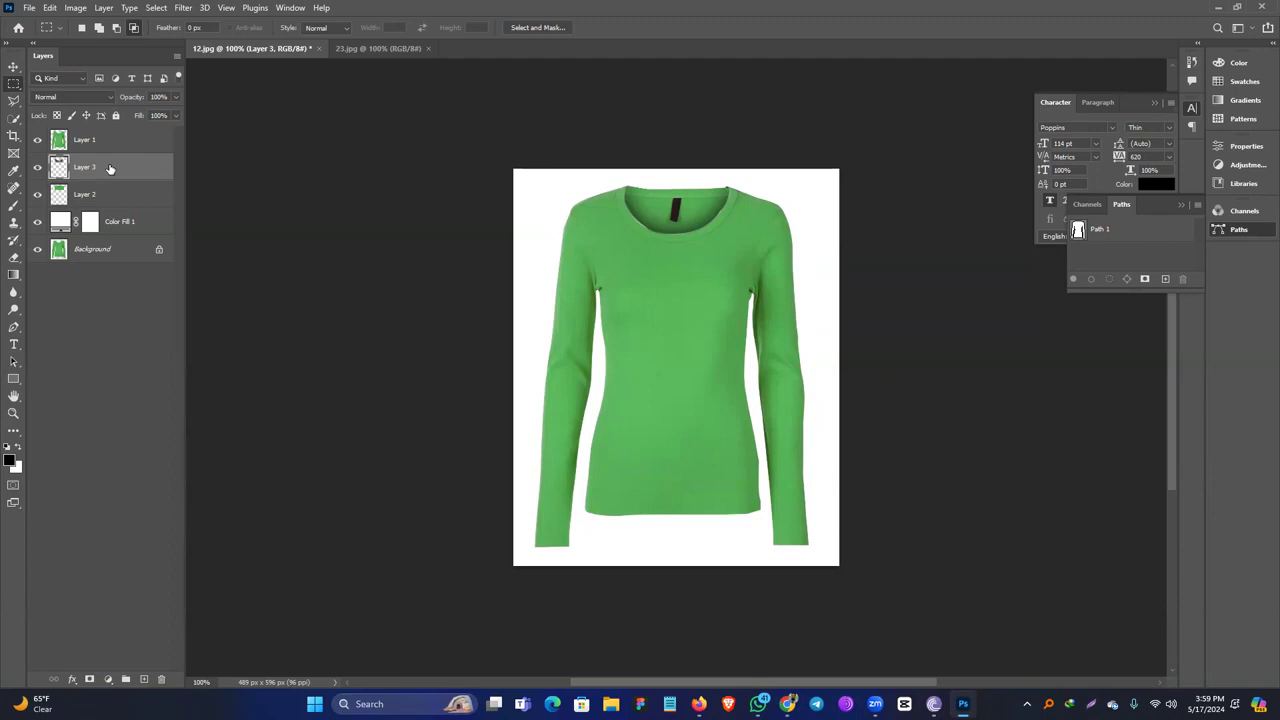
drag(635, 197, 715, 307)
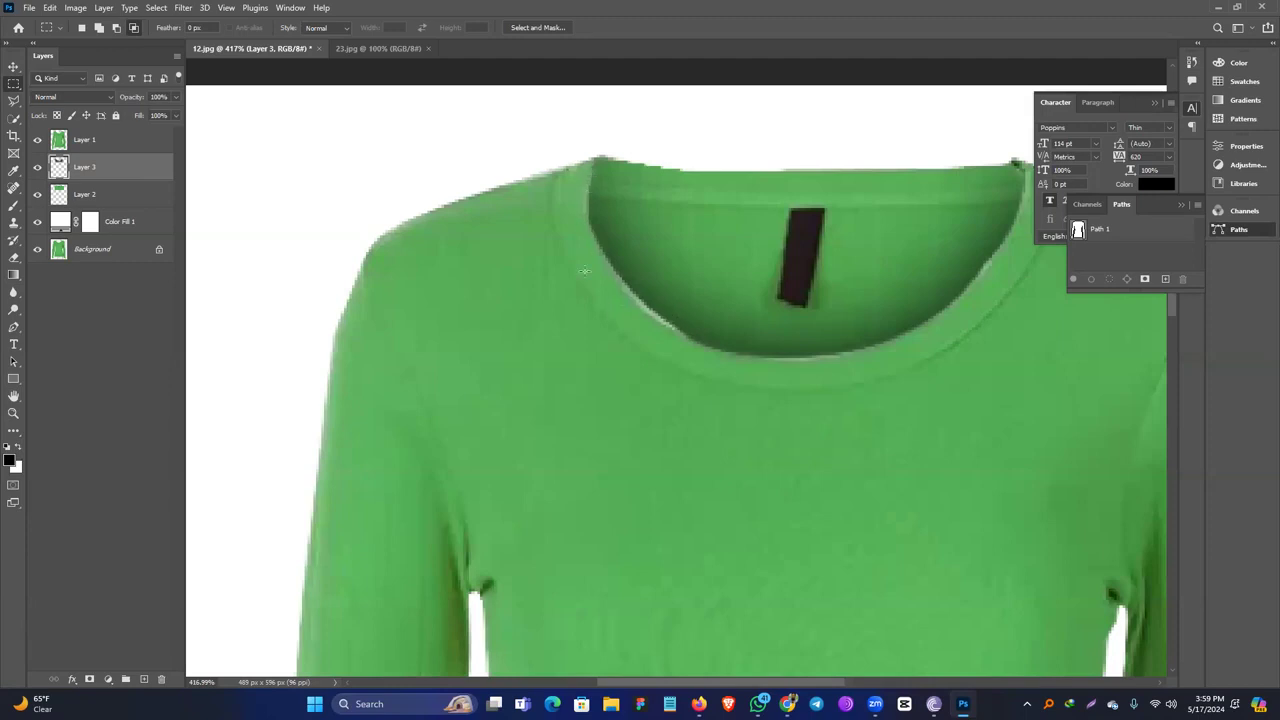
click(100, 146)
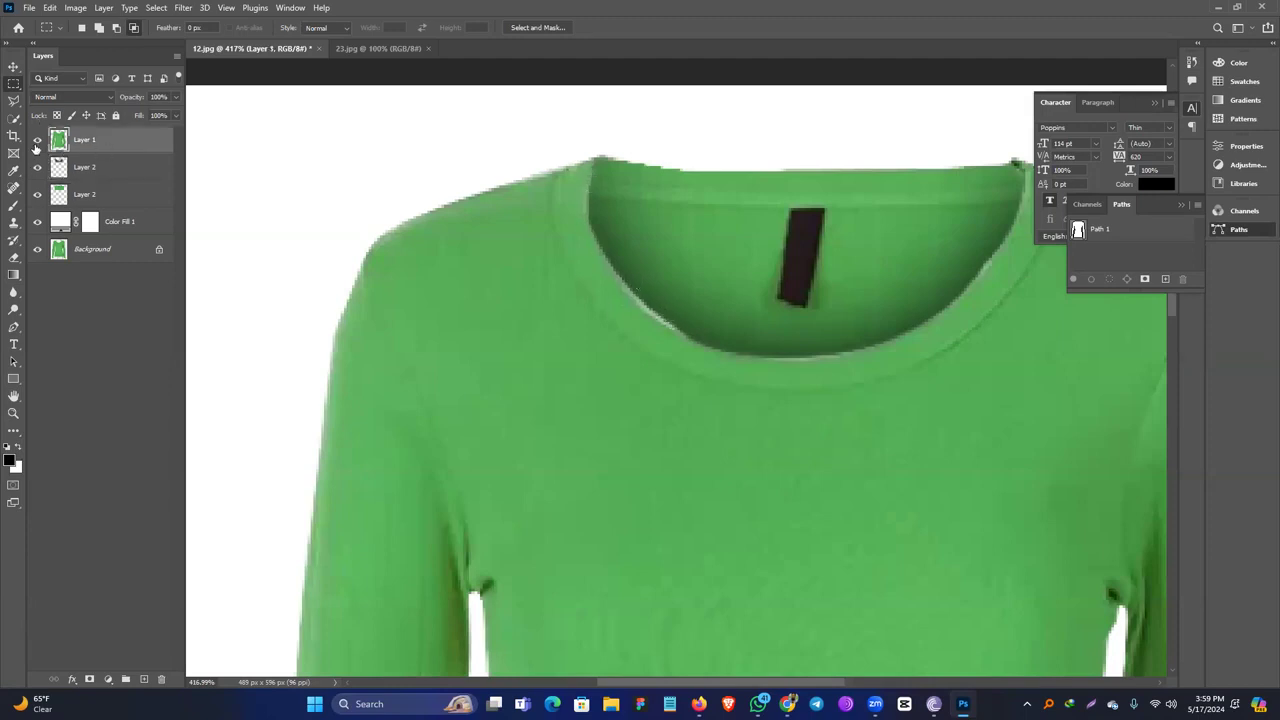
click(13, 221)
click(60, 223)
drag(520, 290, 533, 295)
drag(608, 308, 495, 318)
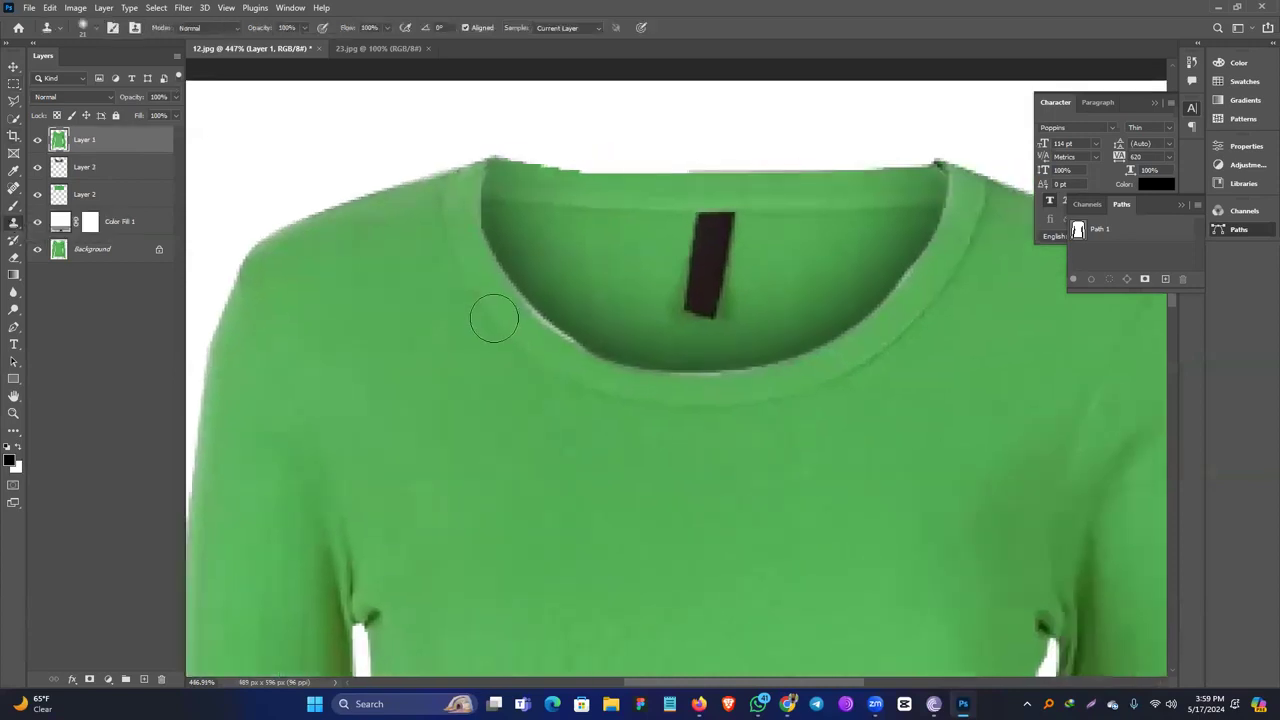
key(bracketleft)
key(bracketleft)
key(bracketleft)
key(bracketleft)
key(bracketleft)
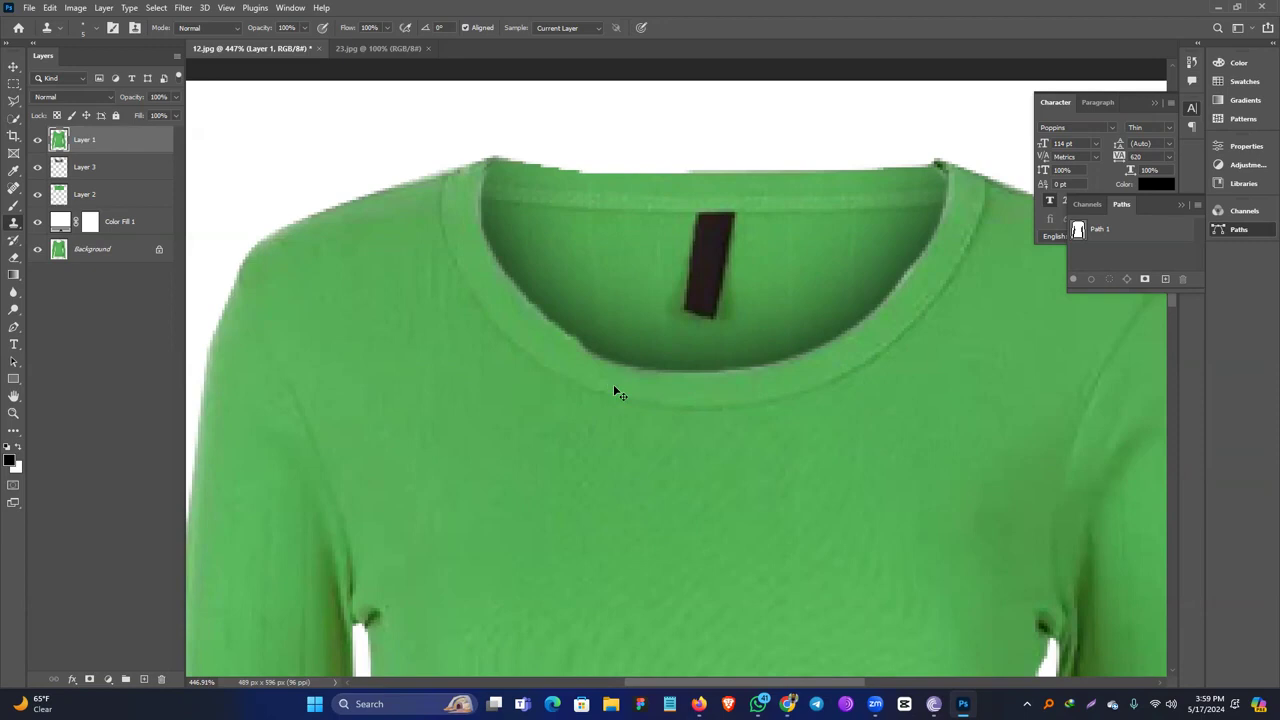
key(ctrl+0)
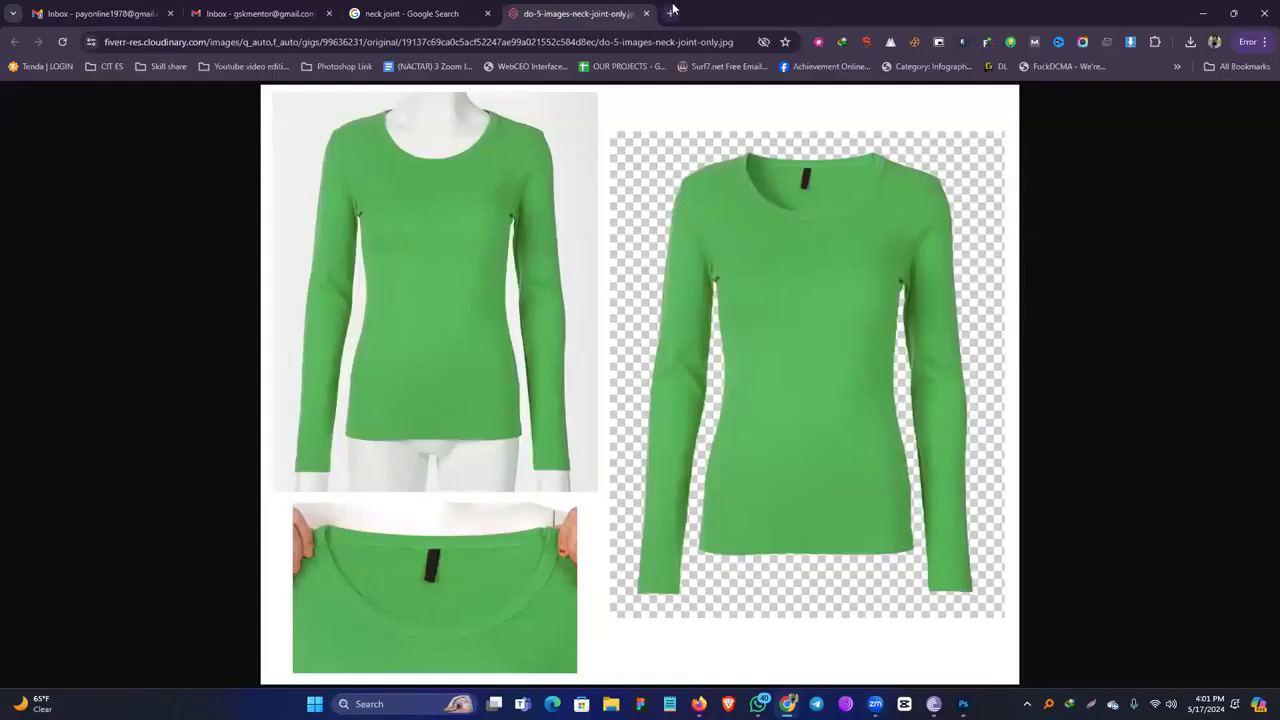
Open freepik.com in a new Chrome tab, dismiss the Google sign-in prompt and look through the home page.
click(671, 13)
text(free)
key(Return)
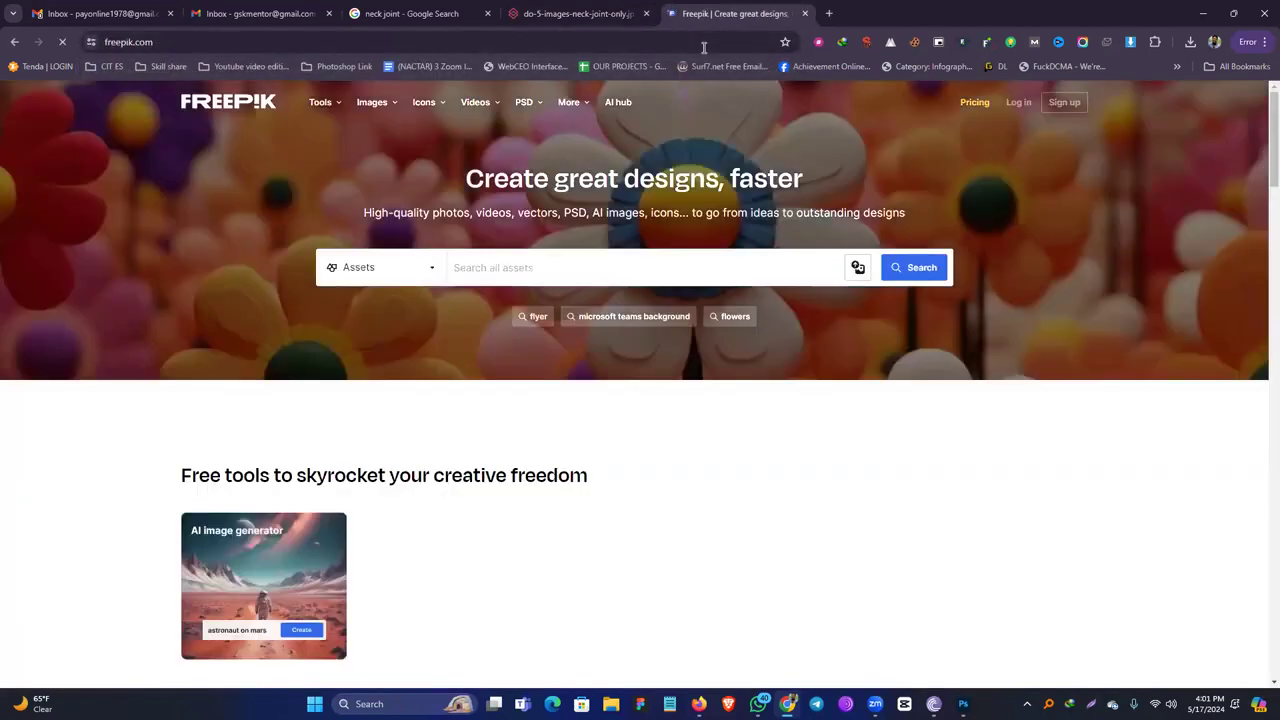
scroll(645, 264, up, 6)
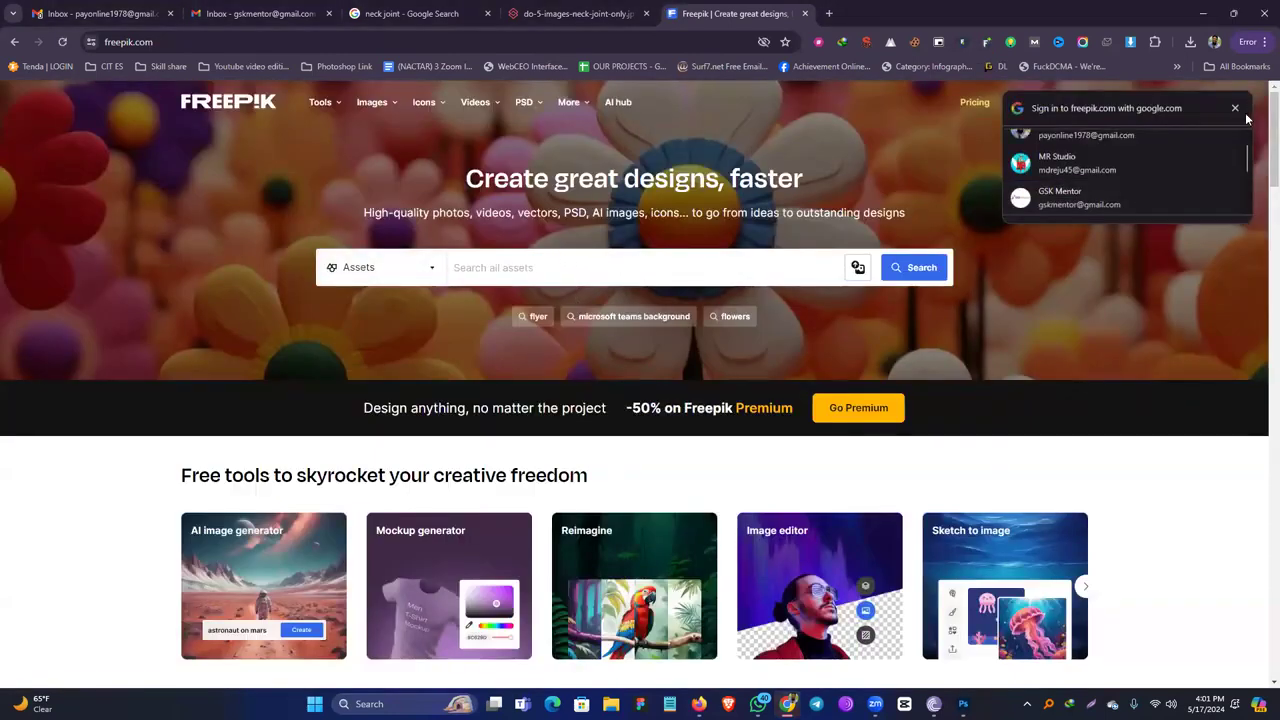
click(1236, 110)
drag(1273, 134, 1273, 496)
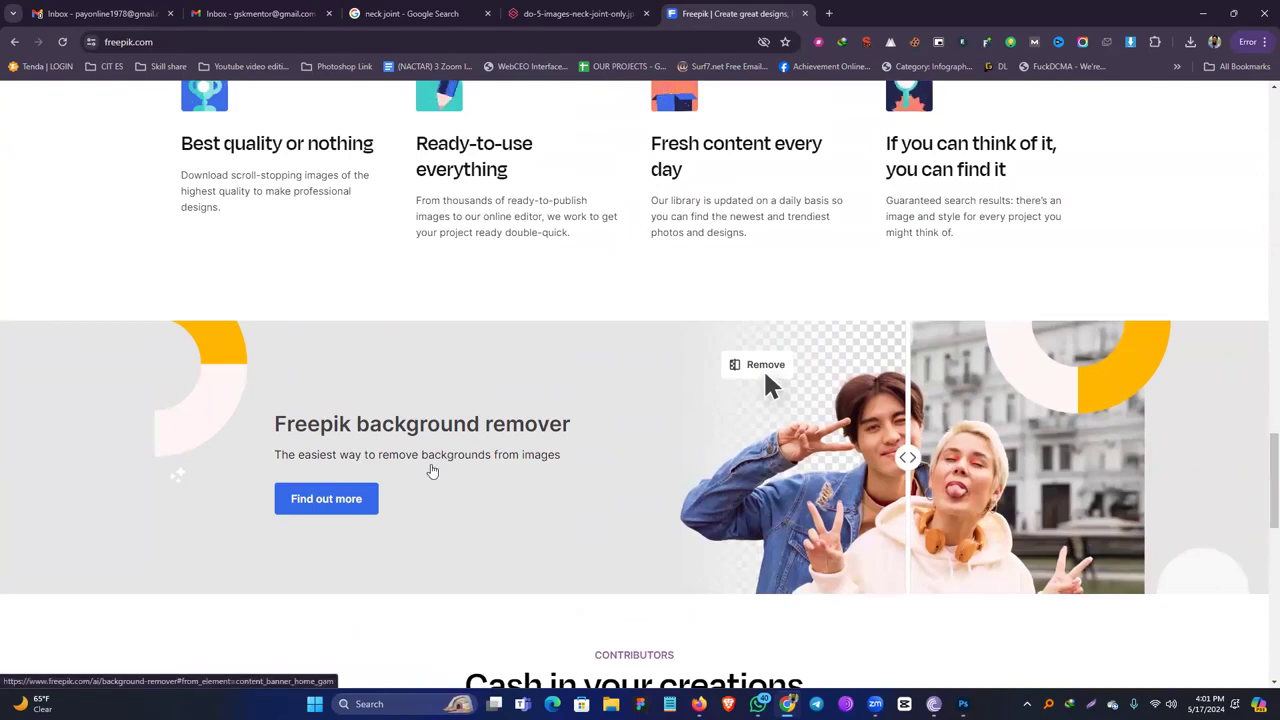
scroll(289, 488, up, 1)
scroll(289, 488, up, 20)
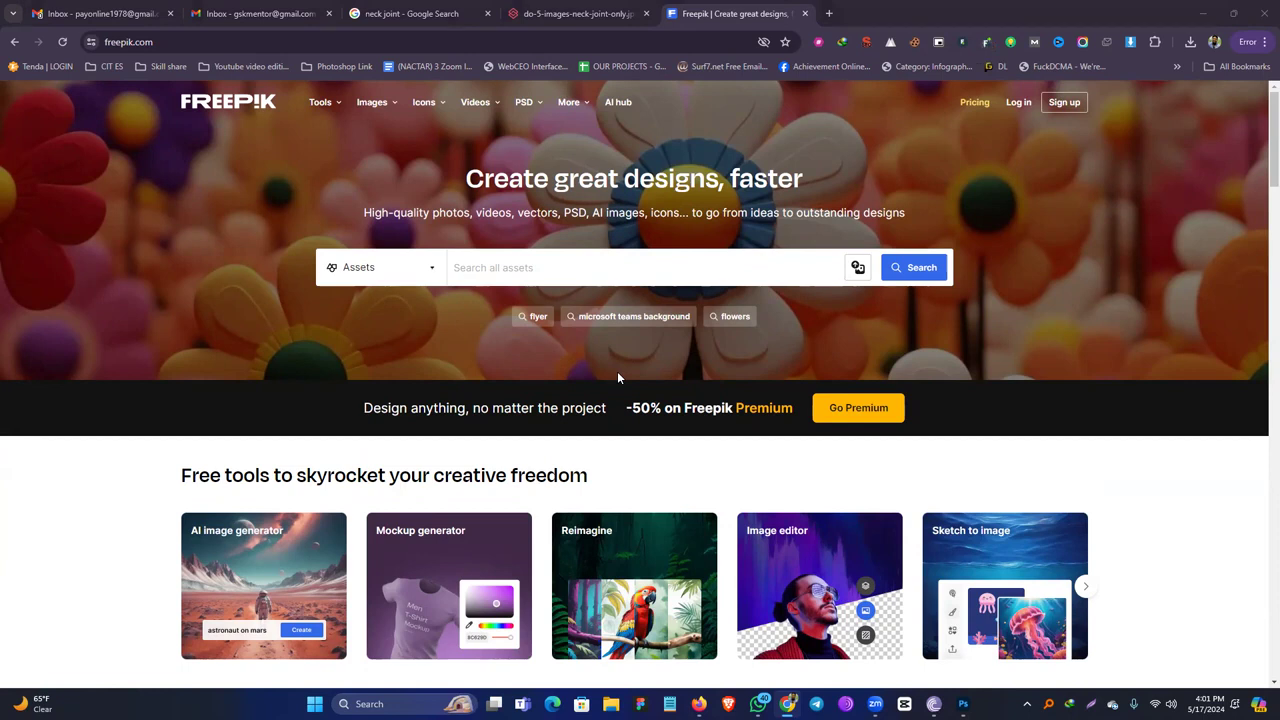
triple_click(567, 400)
click(567, 400)
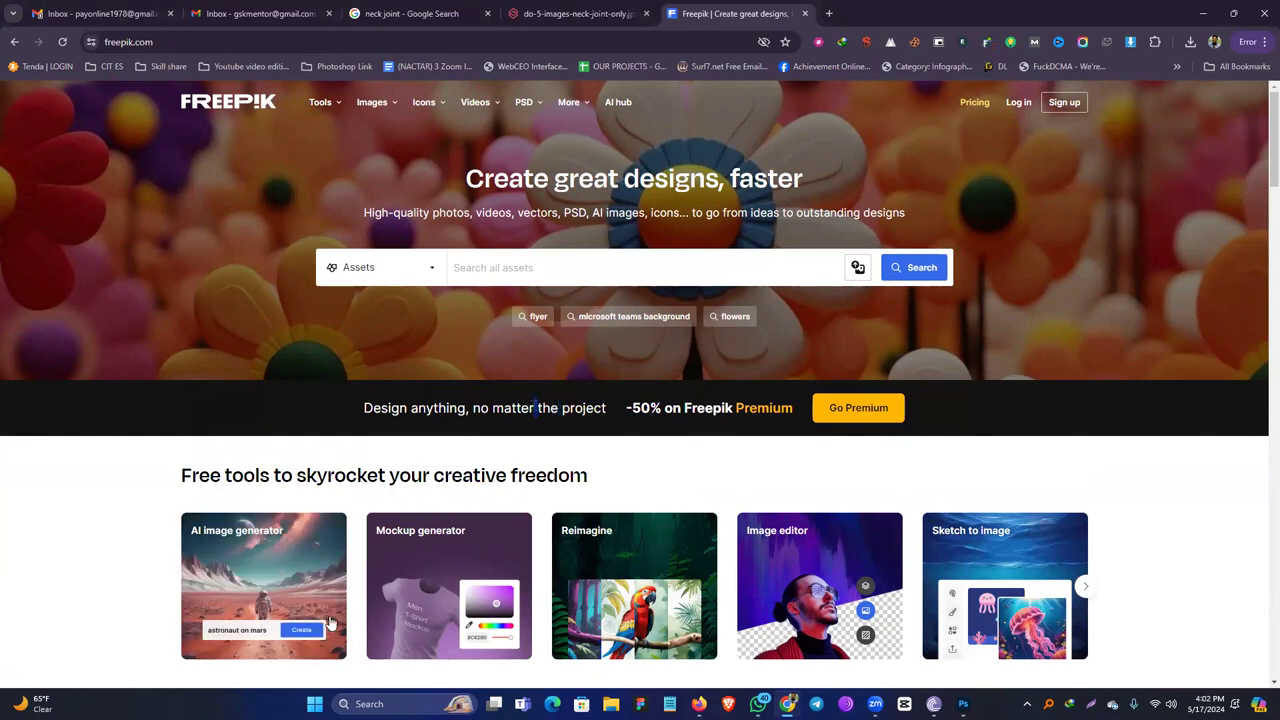
Search Google for Adobe Dimension in a new browser tab.
click(827, 14)
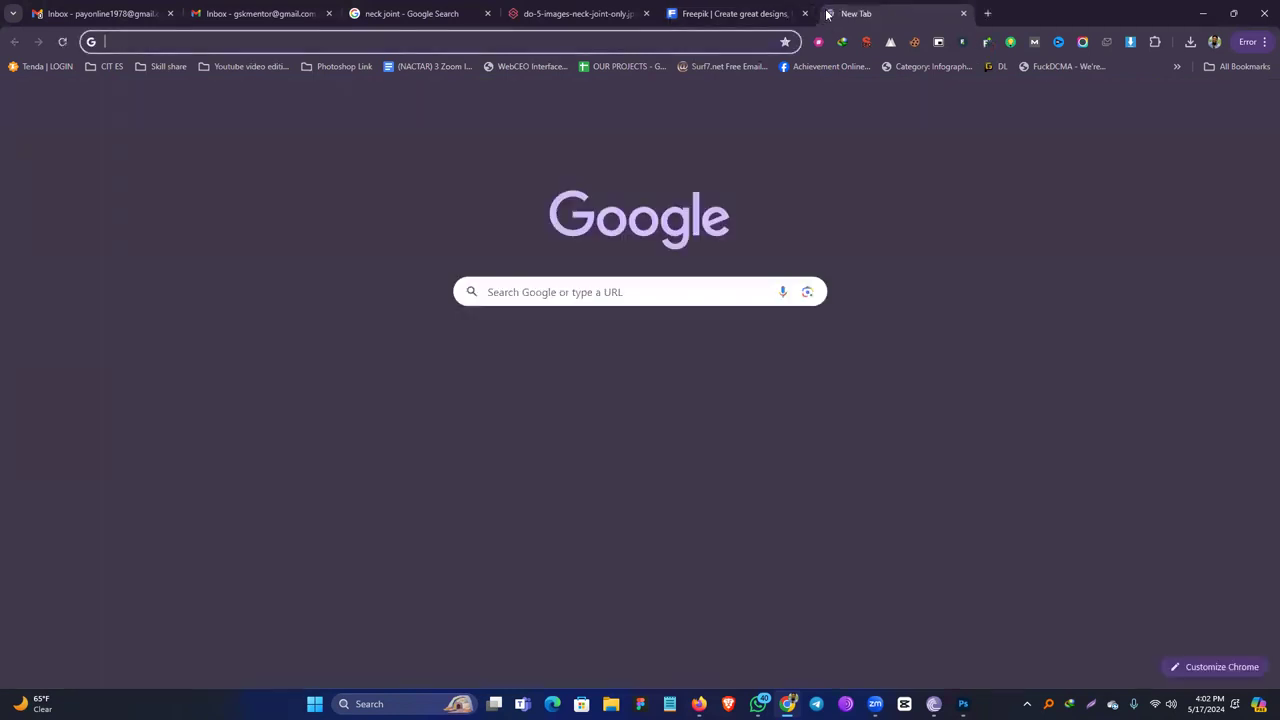
text(adobe)
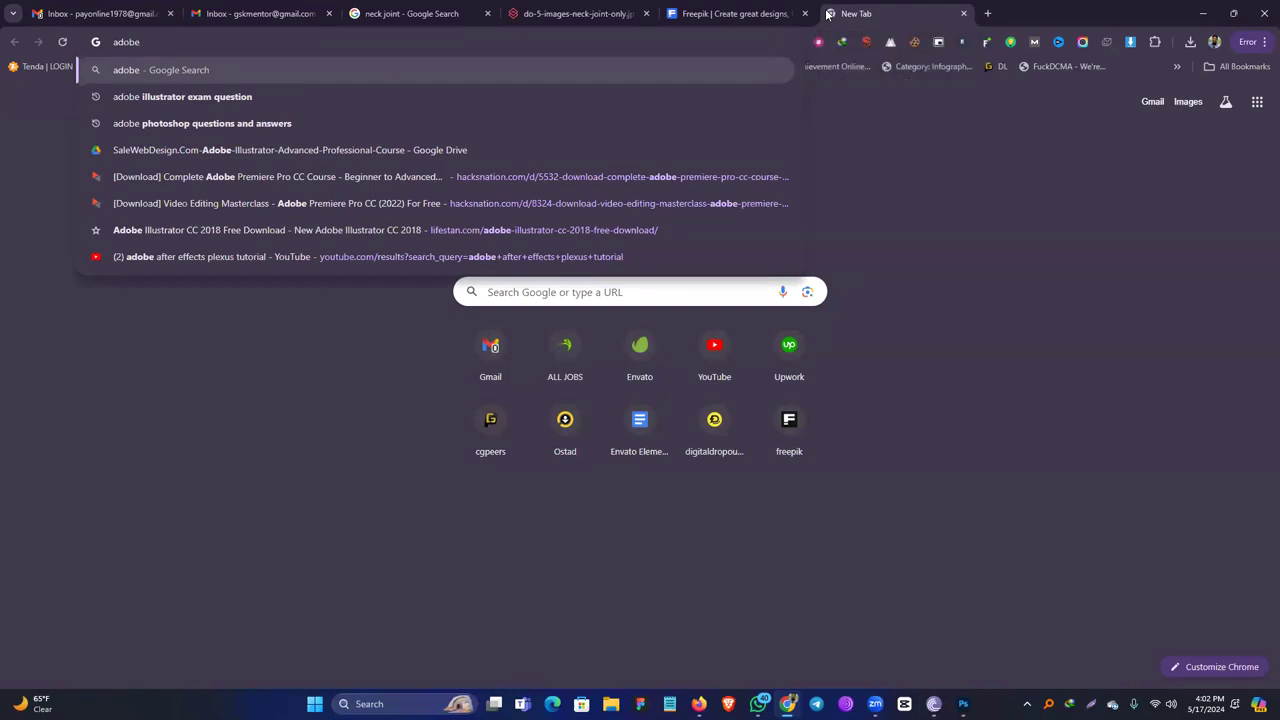
text( dimention)
key(Return)
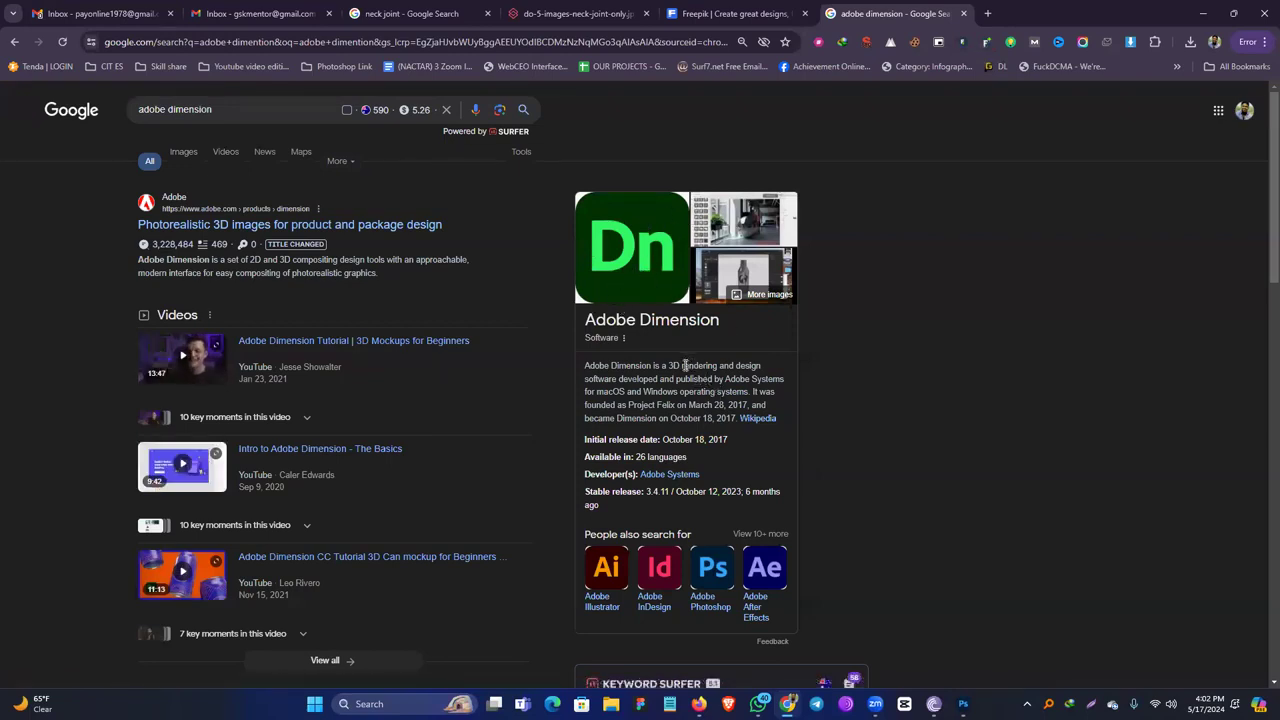
Examine the Google results and description of Adobe Dimension, comparing them briefly with the open Freepik page.
drag(669, 366, 726, 370)
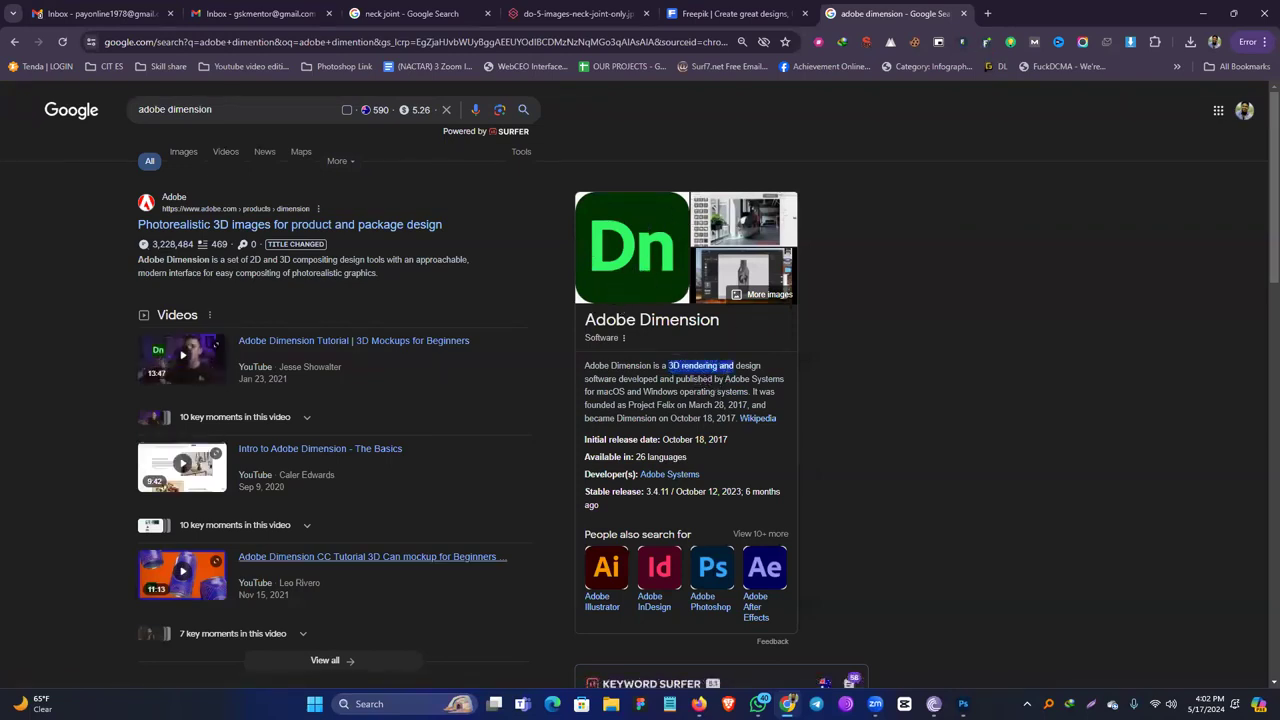
scroll(588, 308, down, 1)
scroll(585, 305, down, 4)
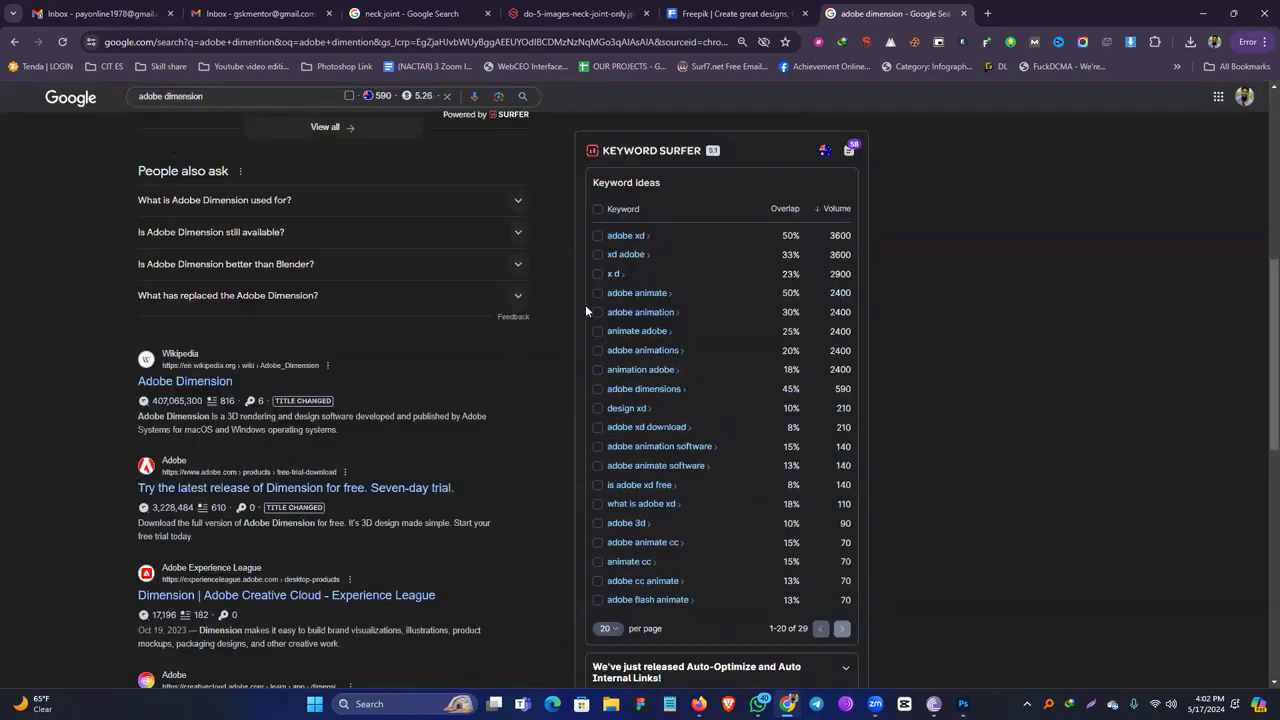
scroll(575, 303, up, 5)
triple_click(658, 393)
click(681, 383)
scroll(849, 340, down, 5)
scroll(849, 345, up, 5)
click(730, 10)
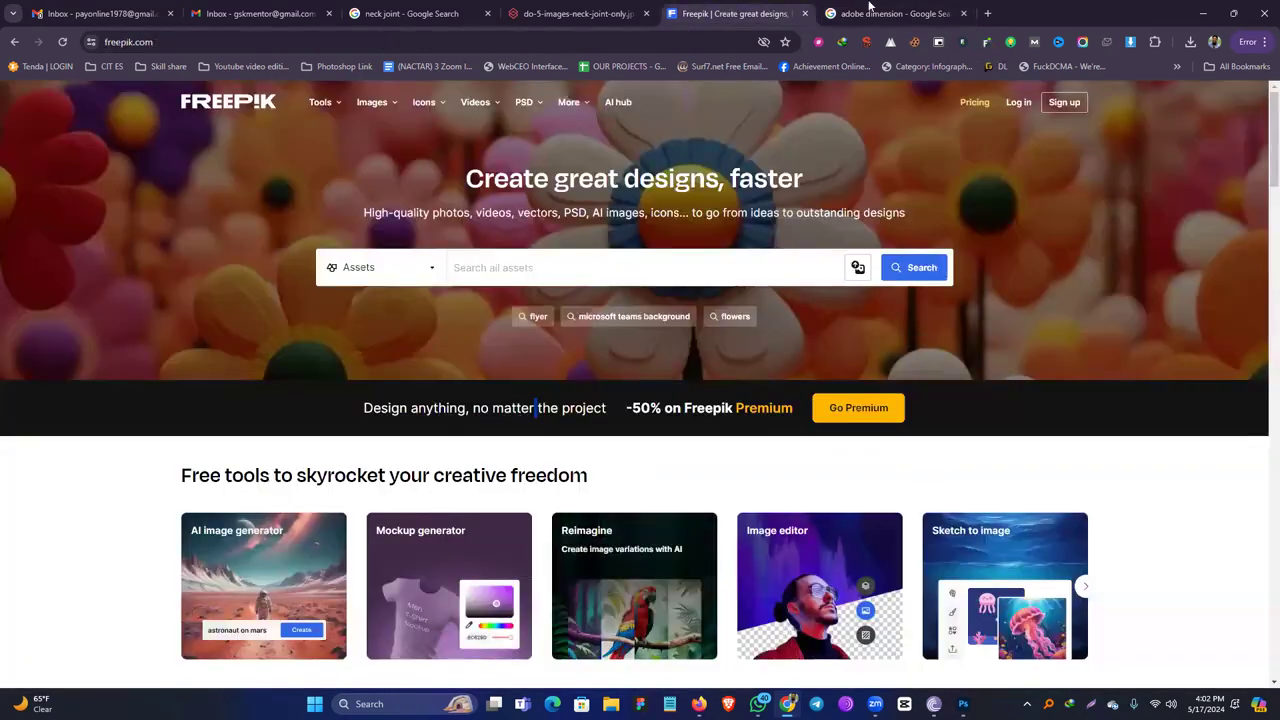
click(869, 10)
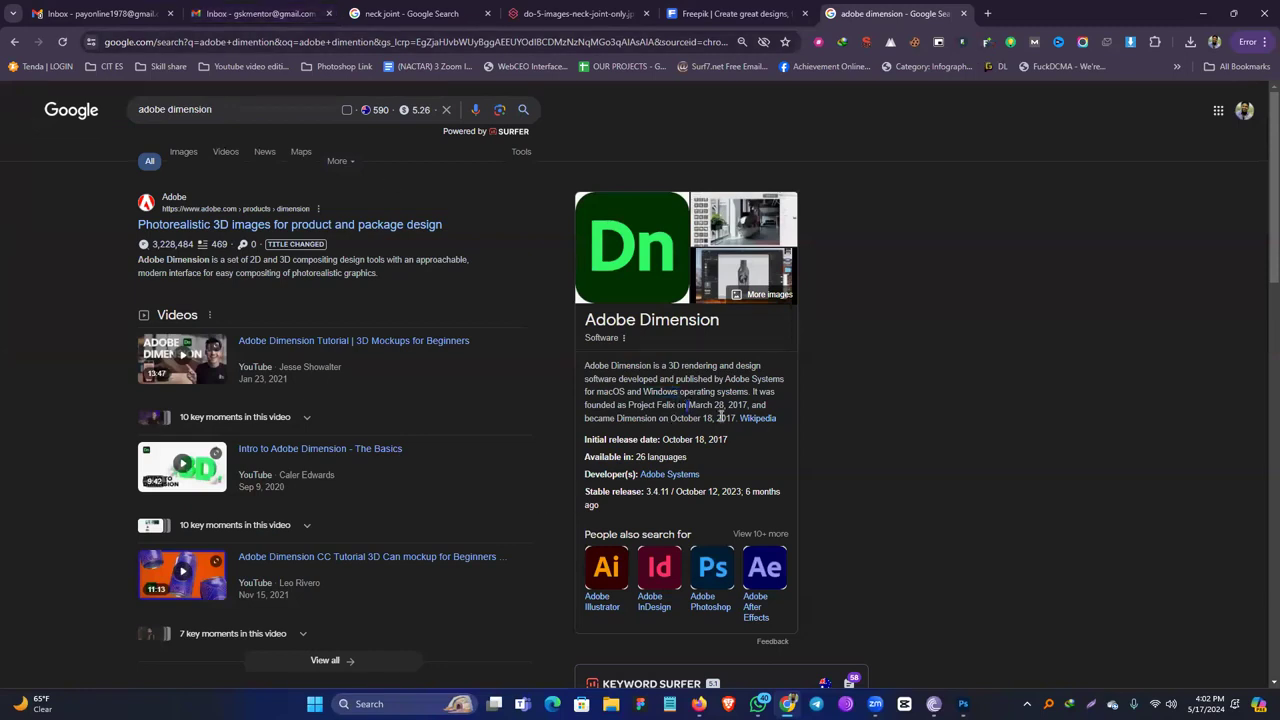
drag(737, 418, 685, 418)
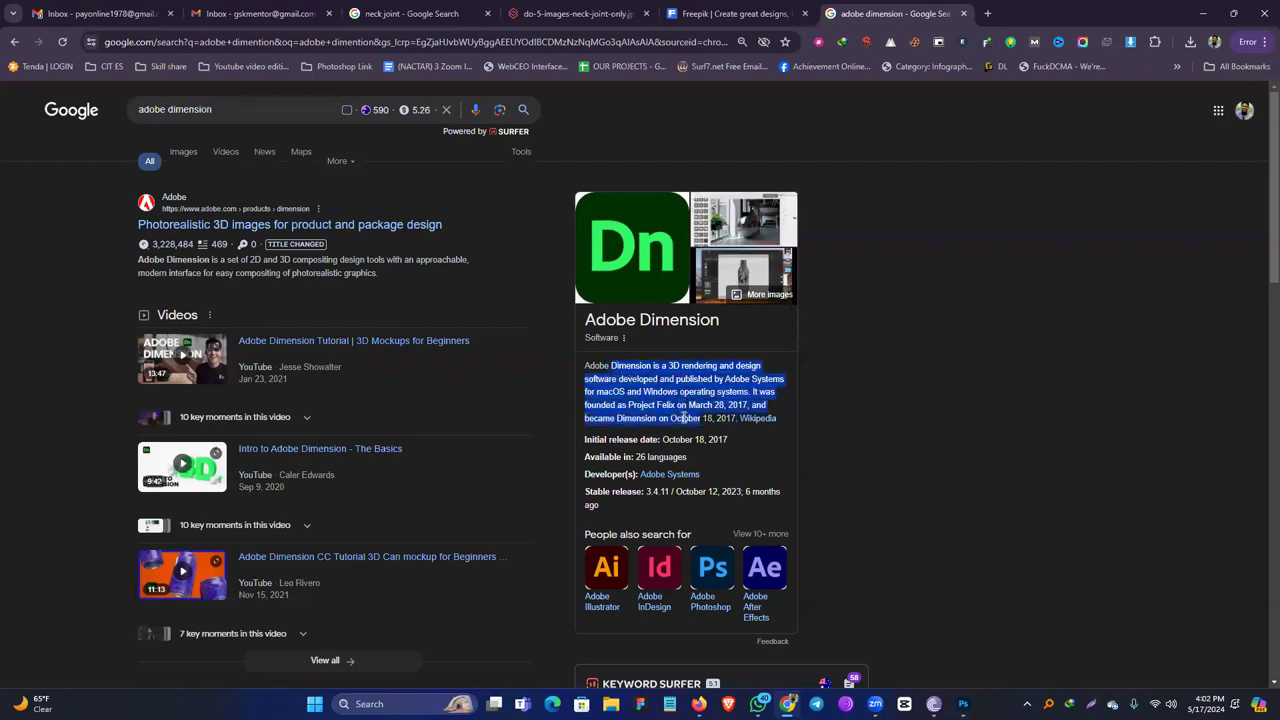
click(685, 418)
Find the section for selling creations on Freepik's home page and open the contributor dashboard from it.
click(578, 13)
click(735, 13)
scroll(1254, 491, down, 20)
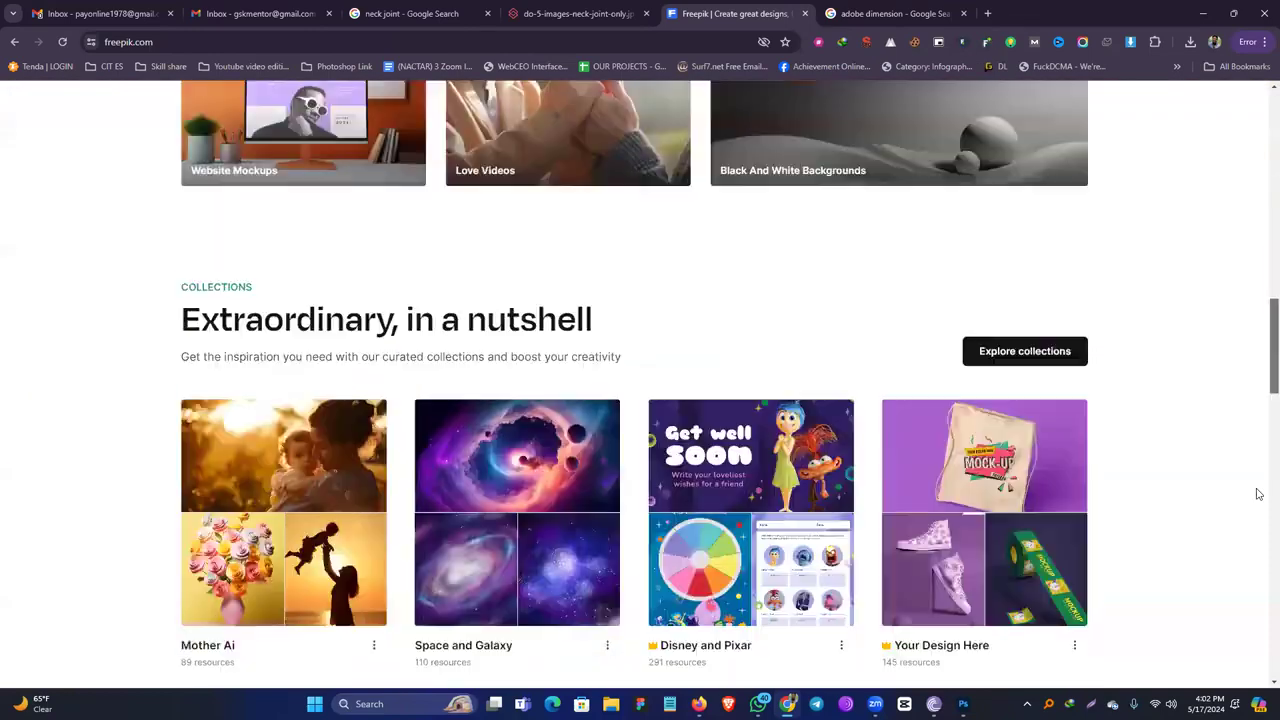
scroll(1251, 566, up, 3)
scroll(1251, 566, down, 3)
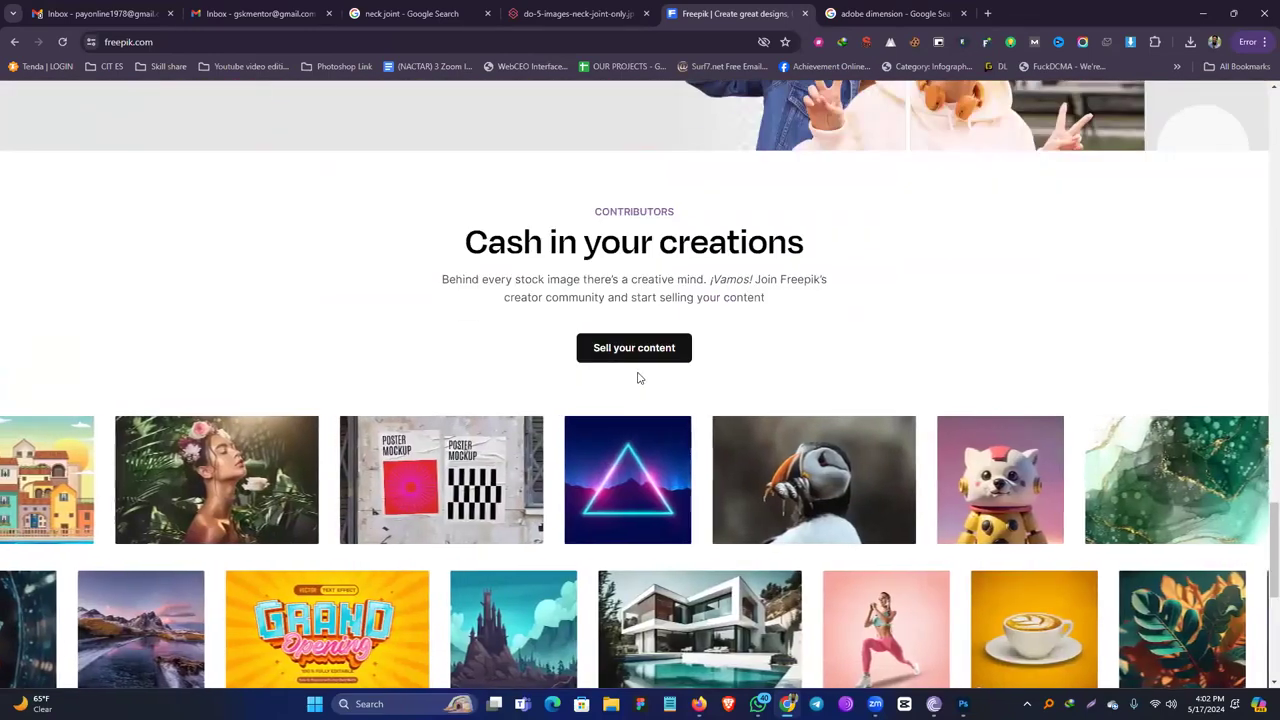
click(628, 355)
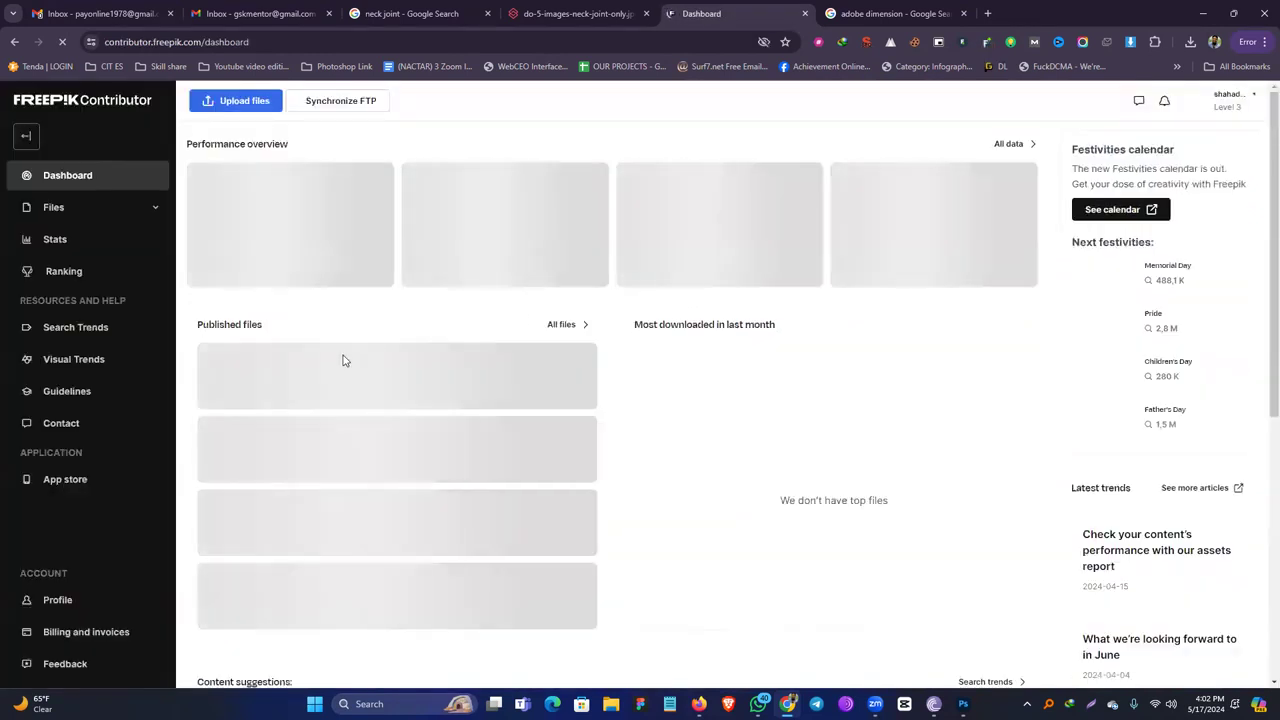
Examine the estimated earnings, last month's figures and published files on the Freepik contributor dashboard.
triple_click(206, 380)
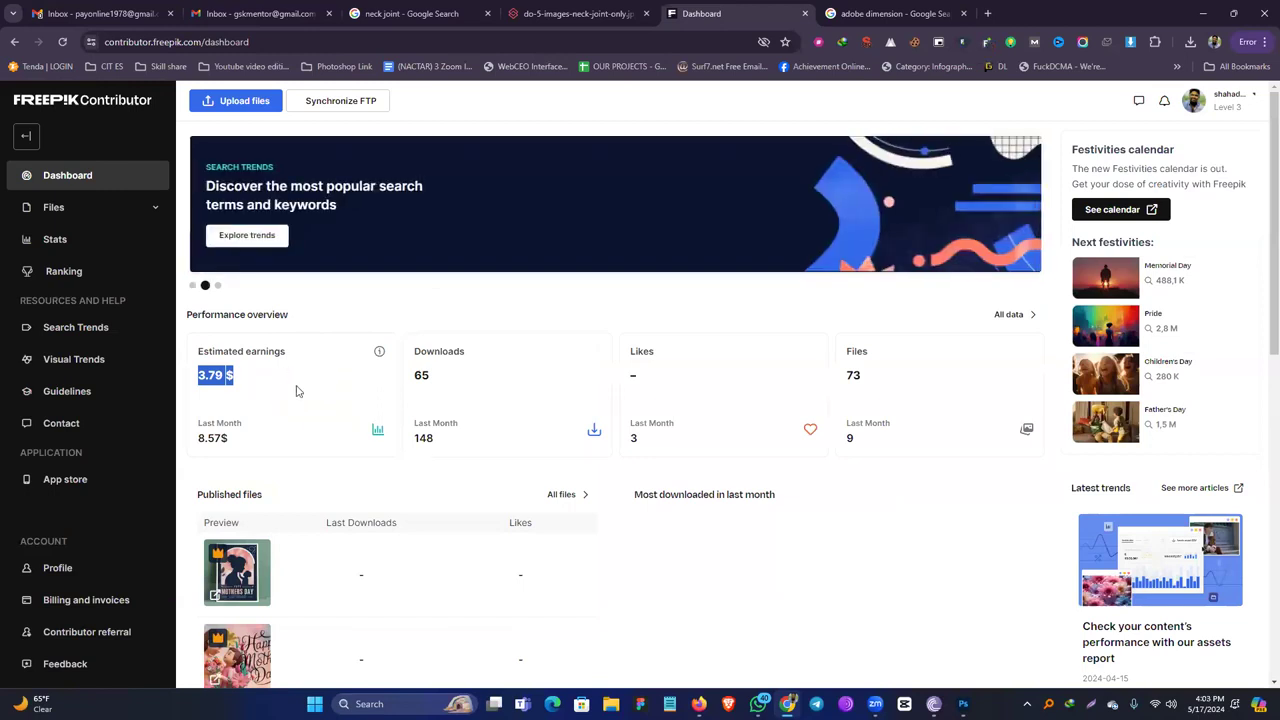
triple_click(332, 390)
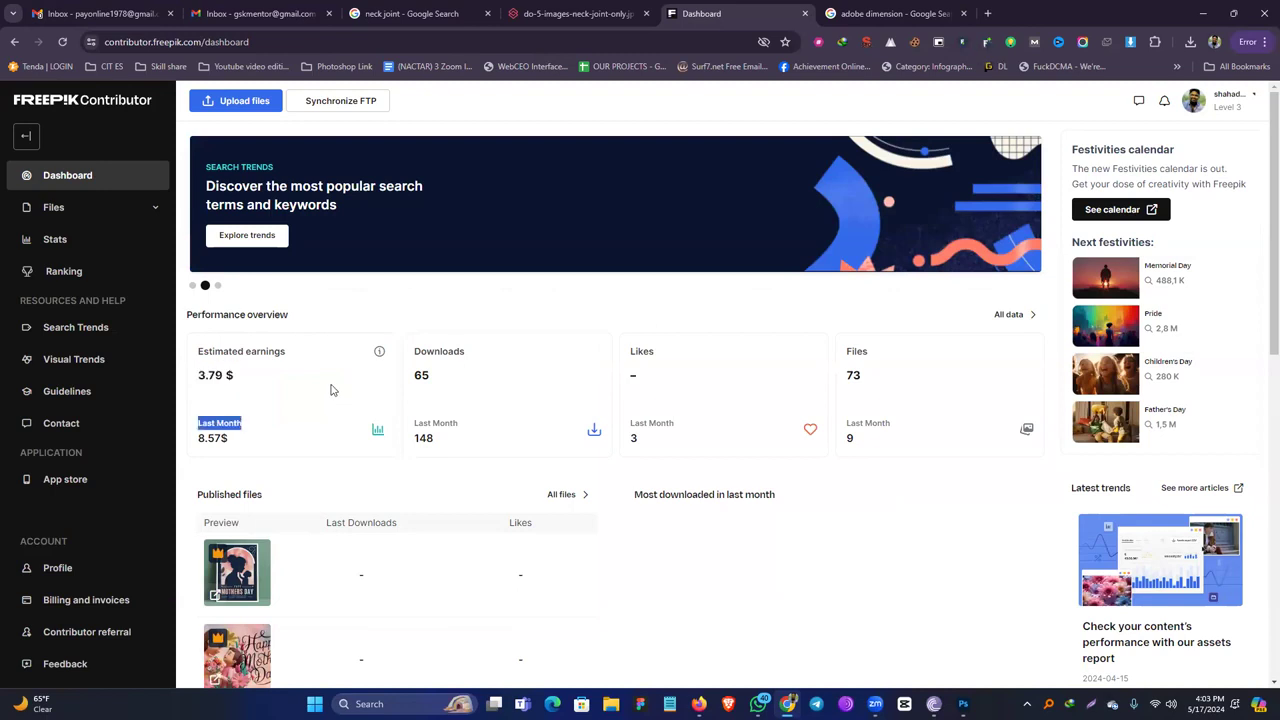
scroll(324, 394, down, 3)
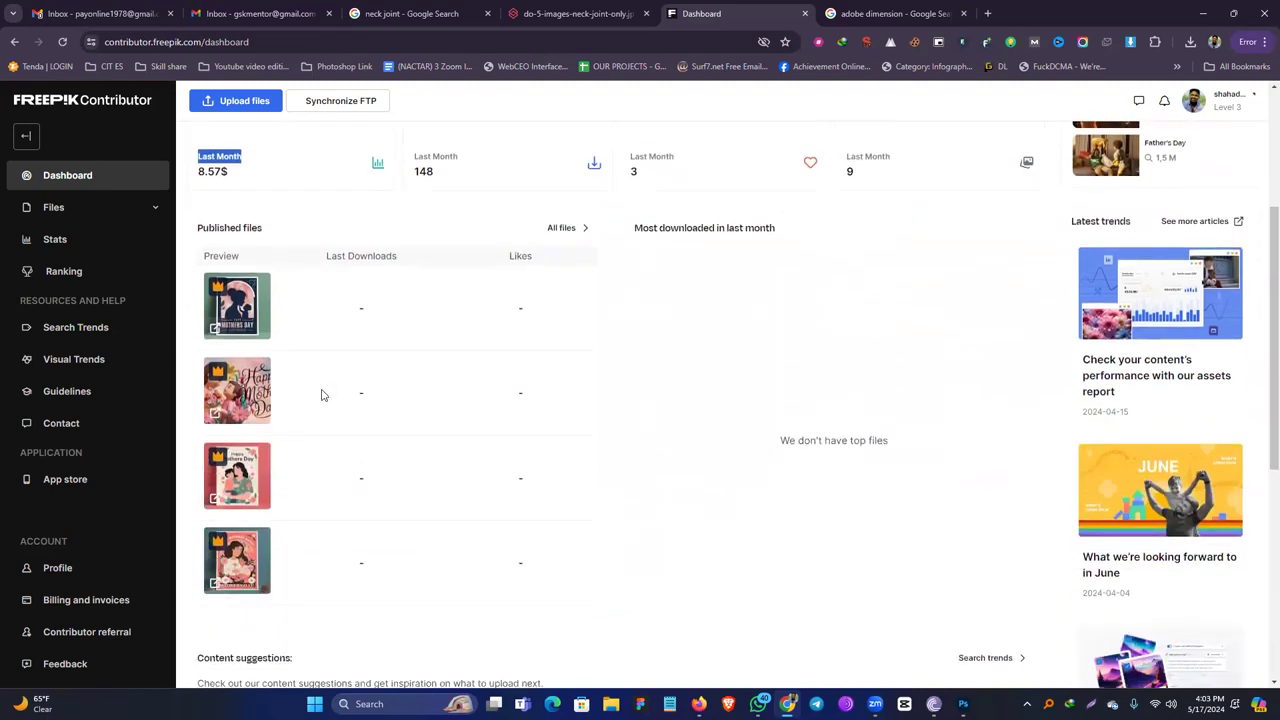
scroll(337, 395, up, 3)
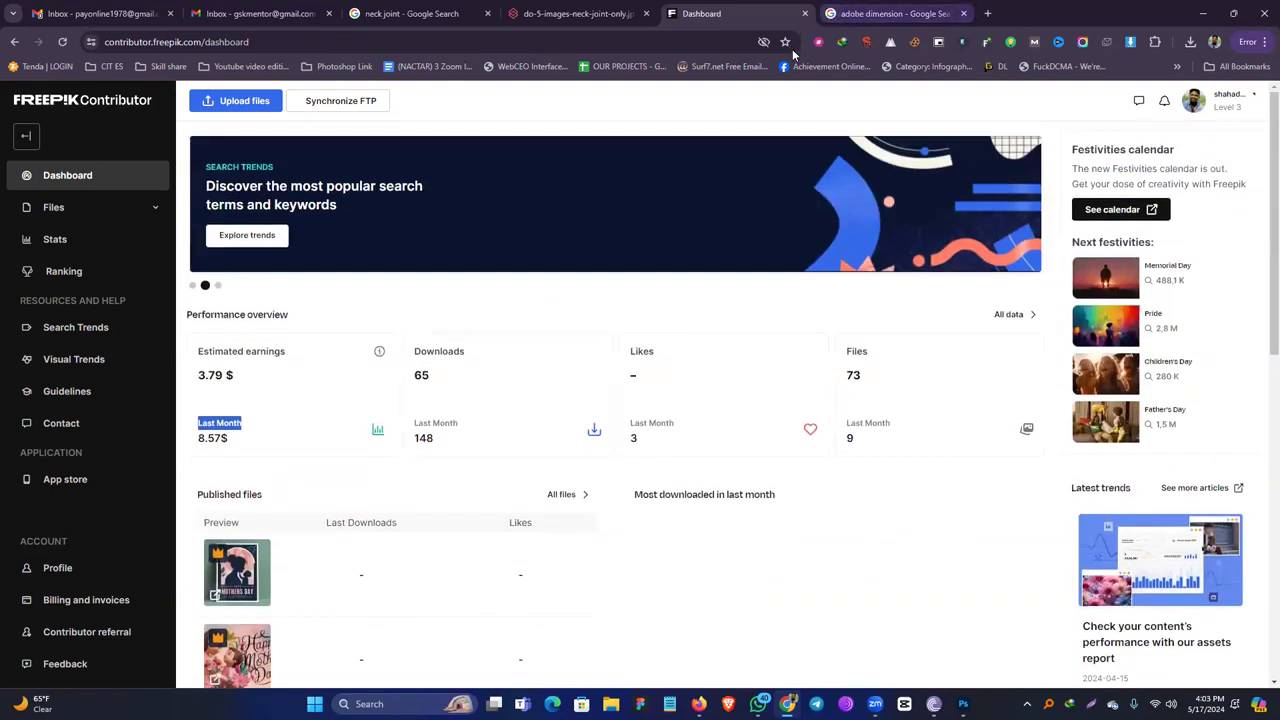
Close the Freepik contributor page and the neck joint sample image page in the browser.
click(806, 13)
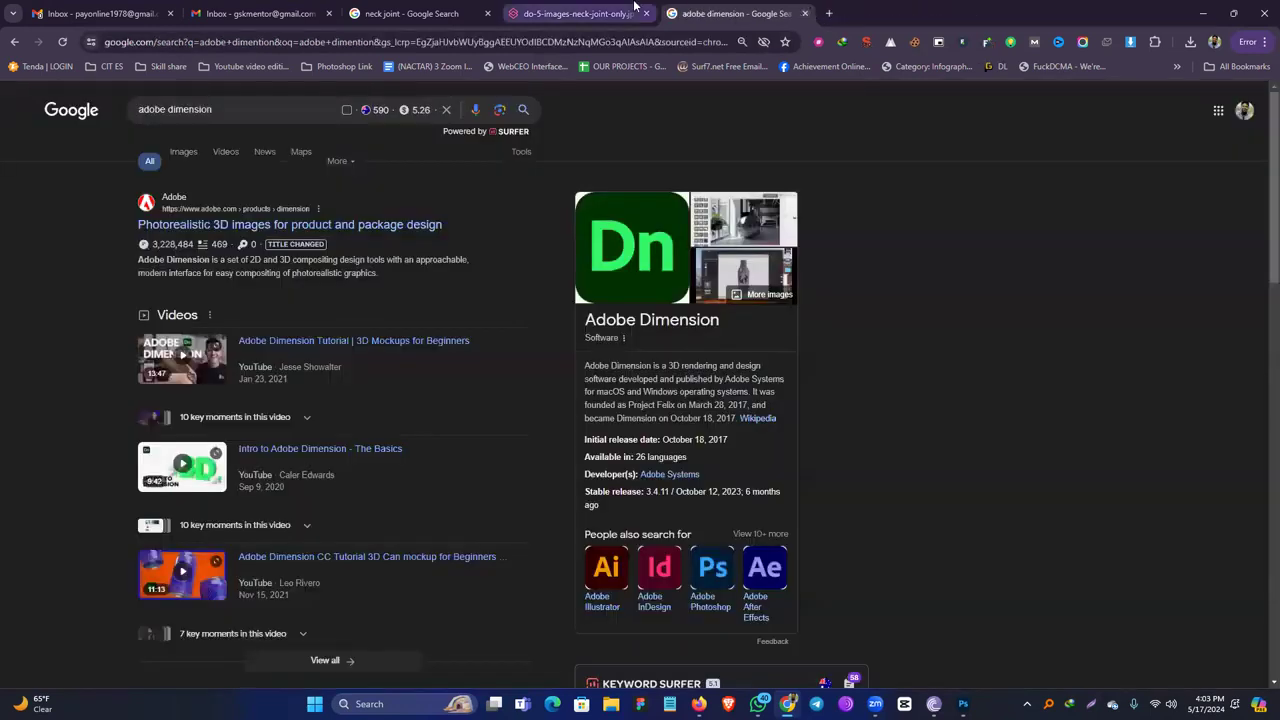
click(635, 13)
click(647, 13)
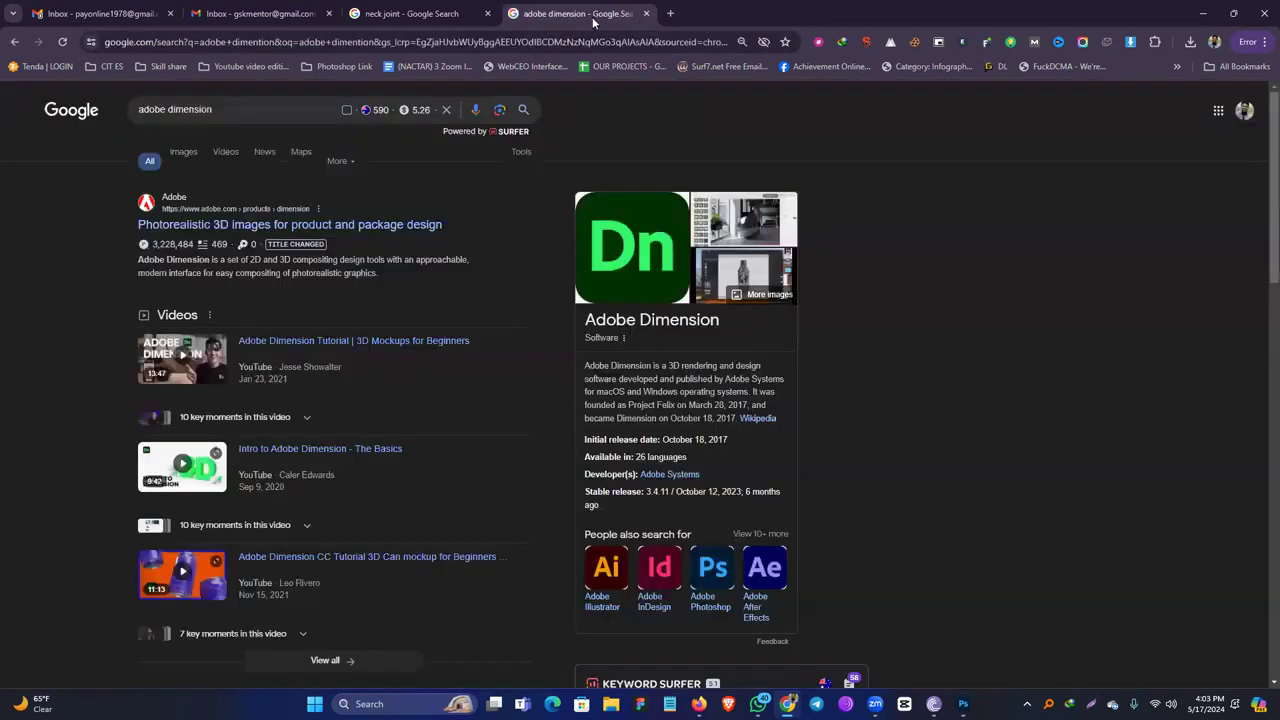
drag(453, 131, 556, 150)
click(547, 136)
click(554, 130)
click(338, 161)
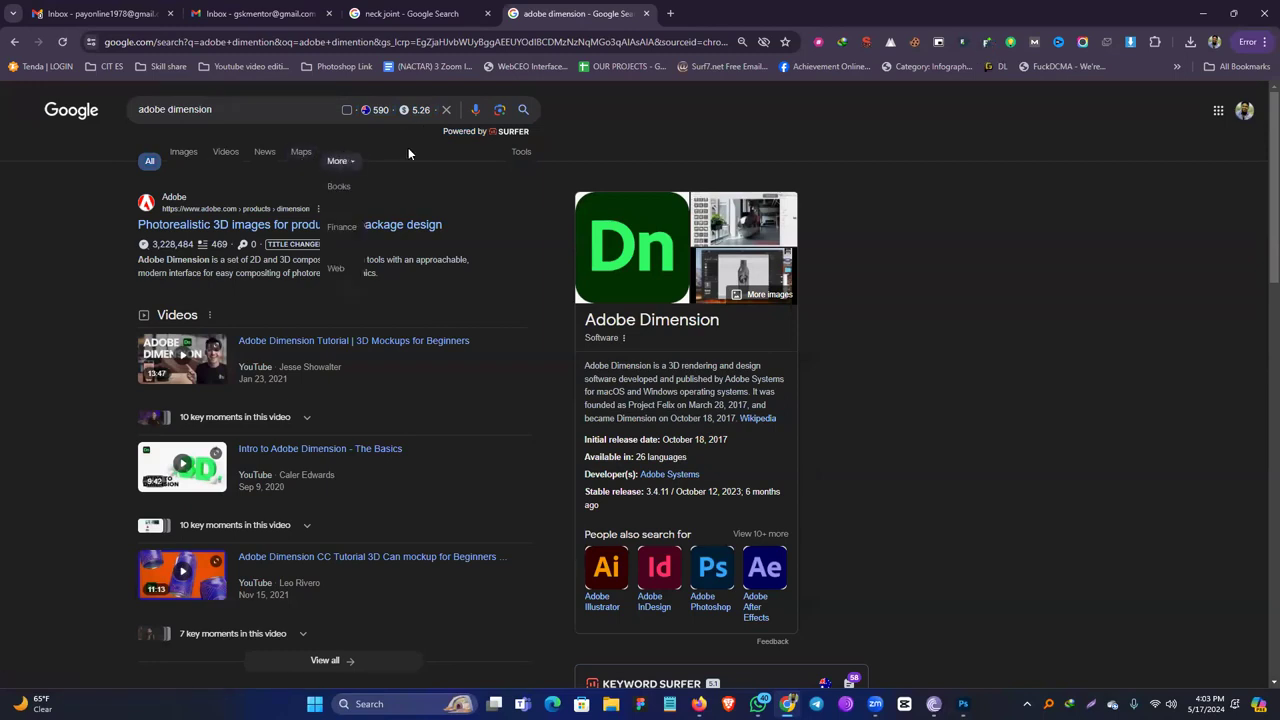
click(411, 154)
drag(436, 135, 573, 147)
click(694, 405)
triple_click(694, 405)
click(697, 375)
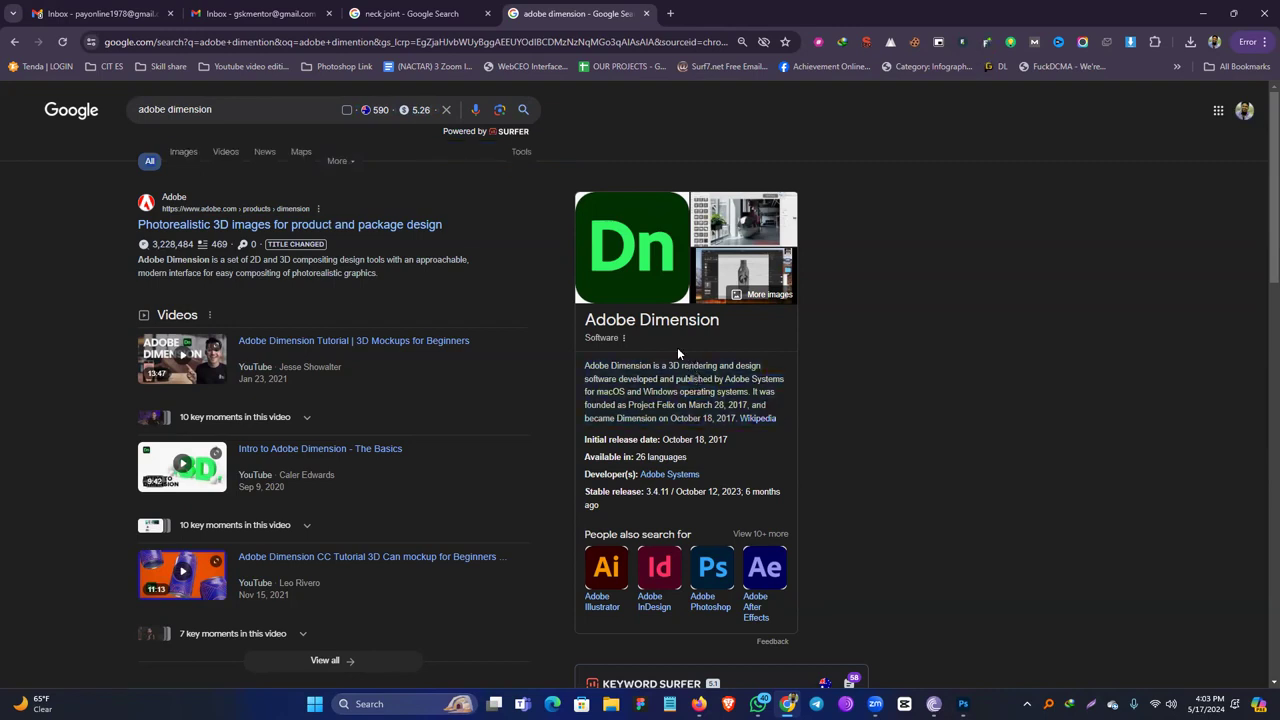
scroll(538, 428, down, 4)
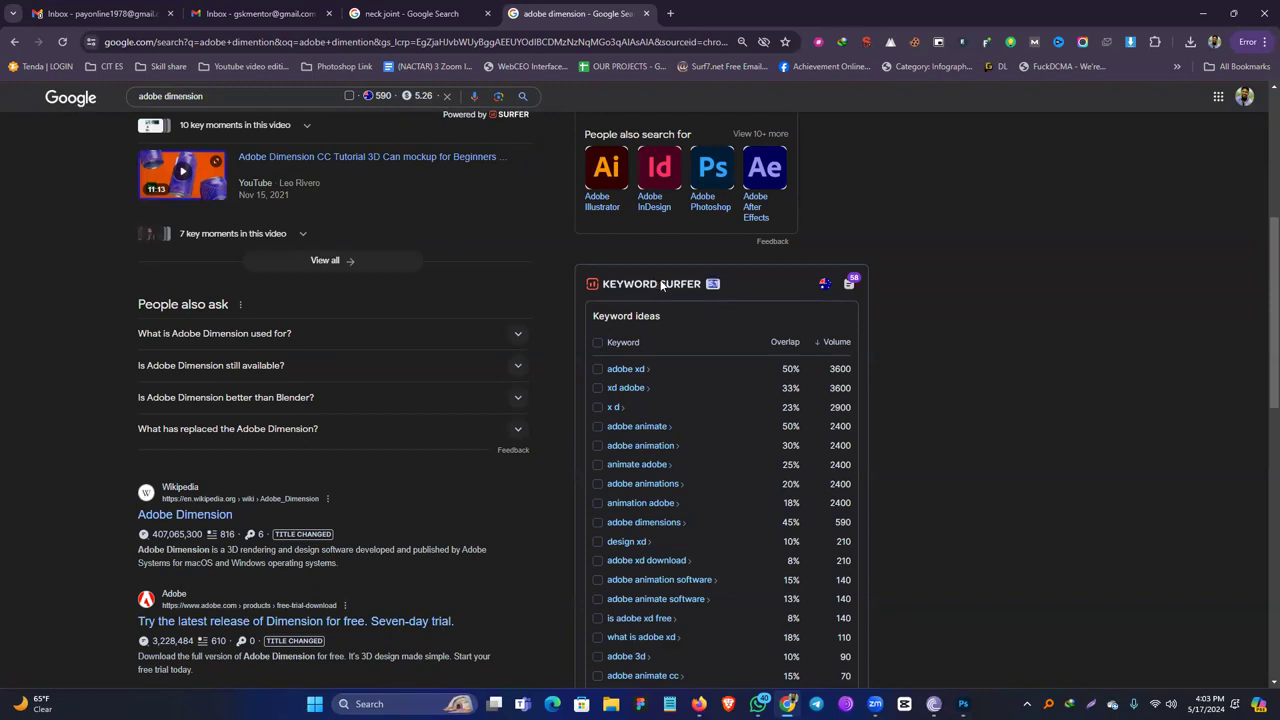
scroll(964, 290, up, 4)
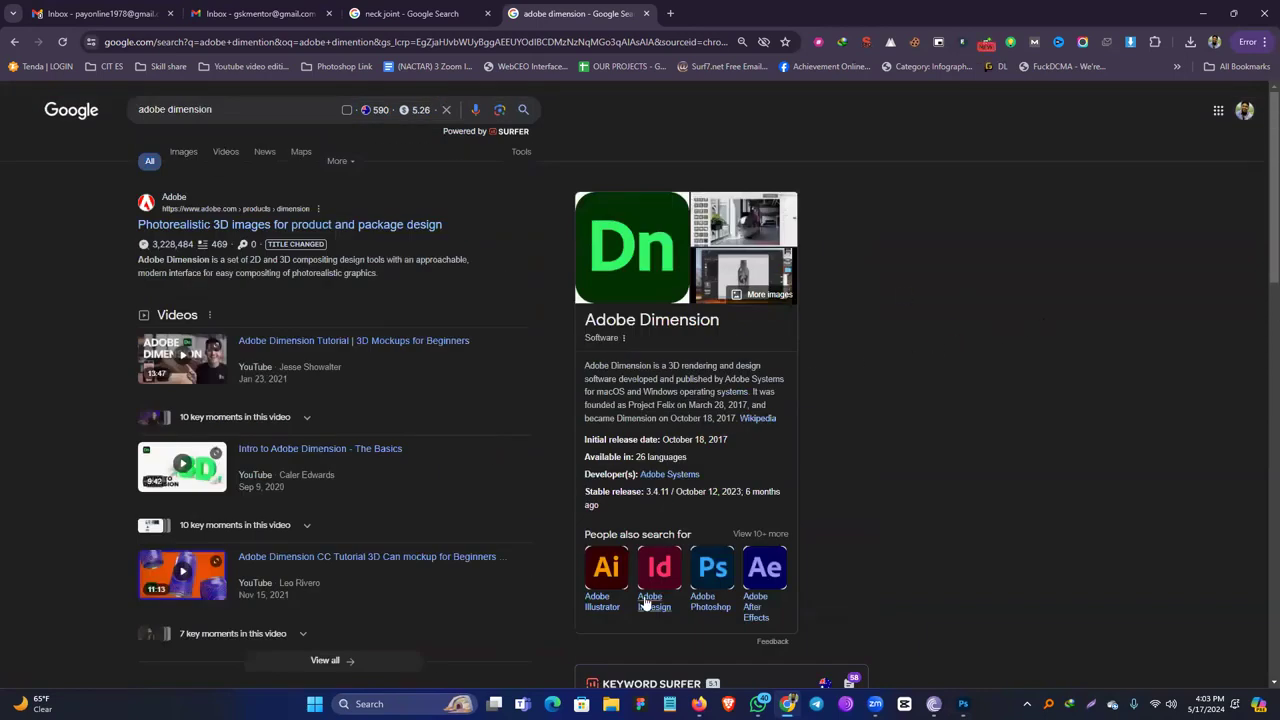
Switch to Photoshop to check the open shirt documents, and return to Chrome.
key(alt+Tab)
click(415, 48)
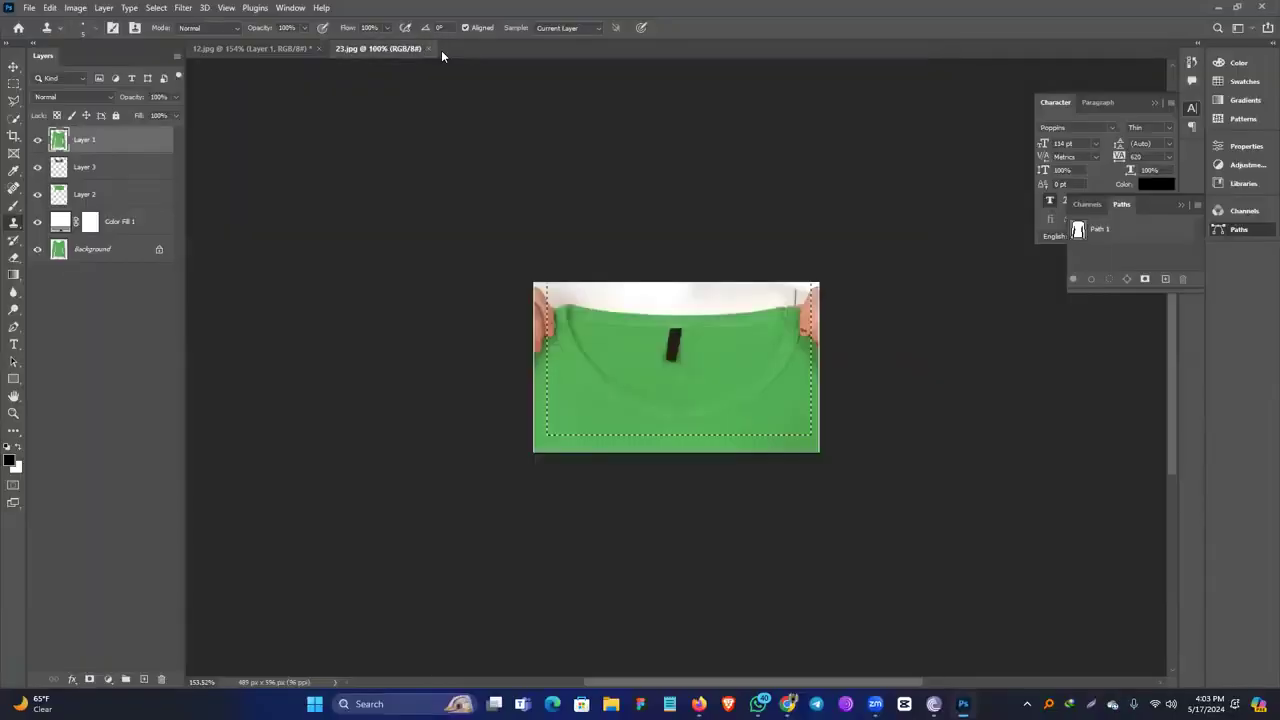
click(1212, 7)
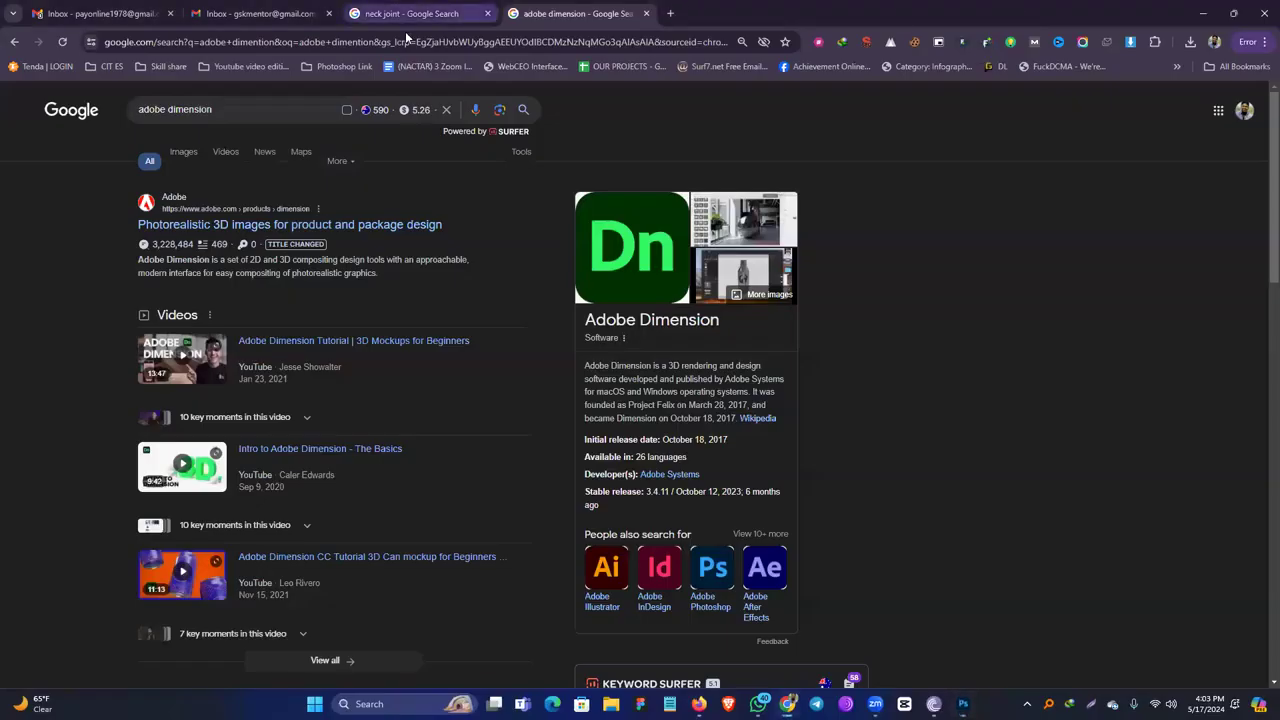
Open shutterstock.com in a new browser tab and look over its home page headline.
click(672, 13)
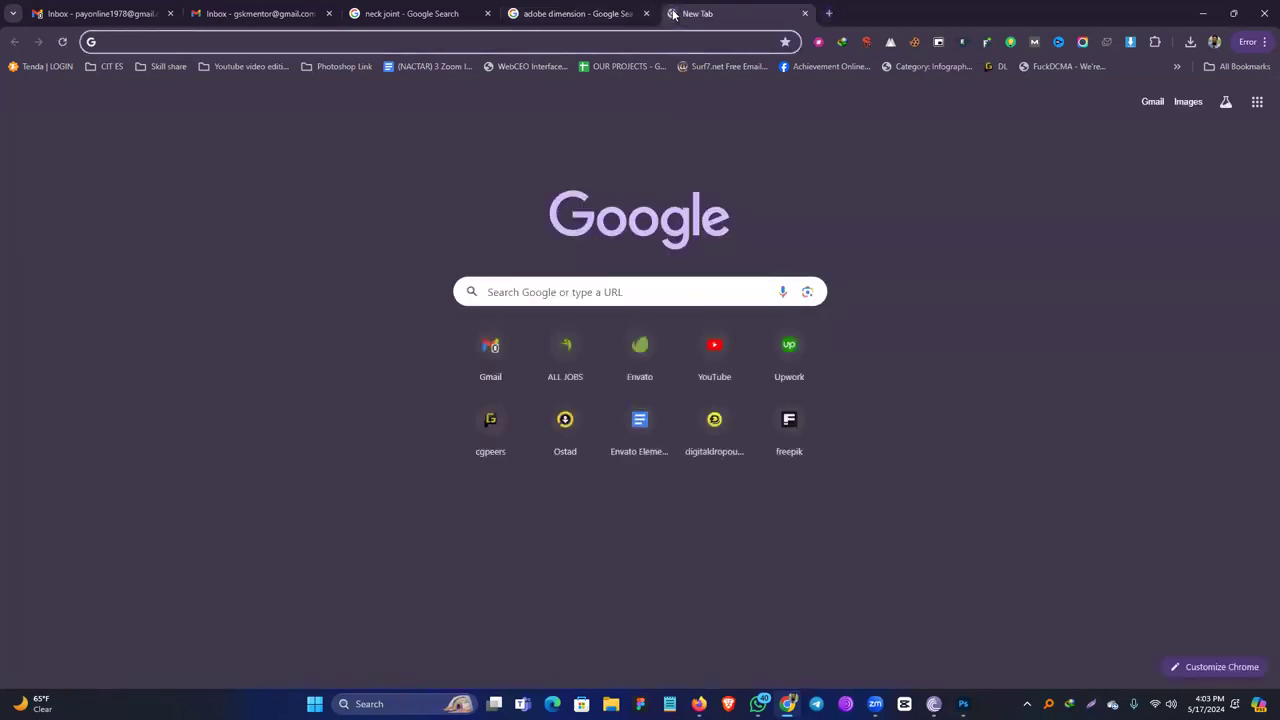
text(sh)
key(Return)
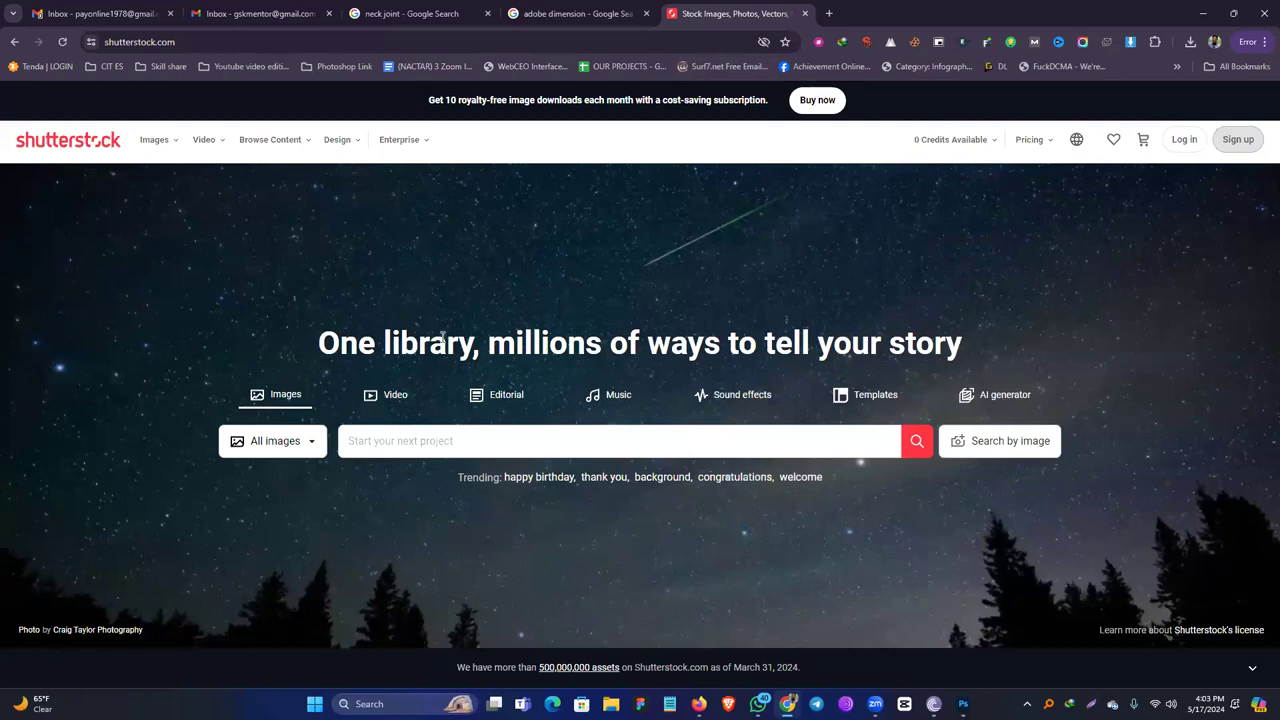
drag(404, 334, 880, 345)
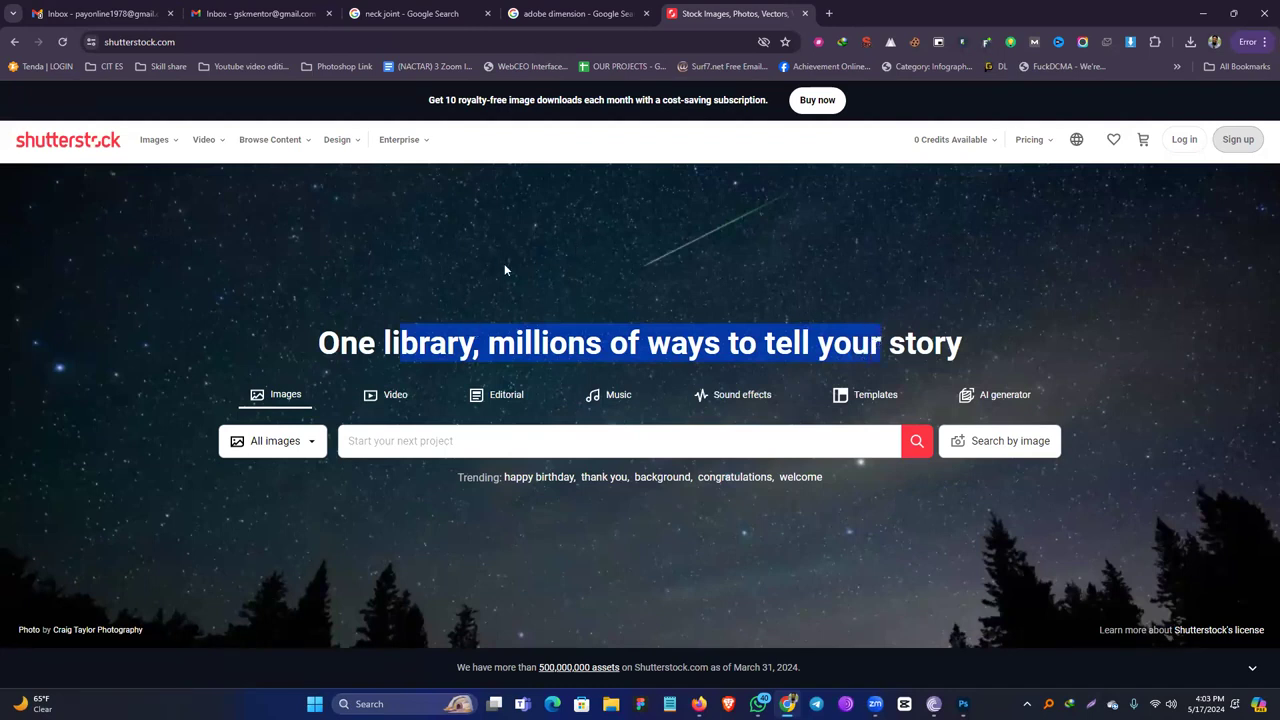
click(503, 336)
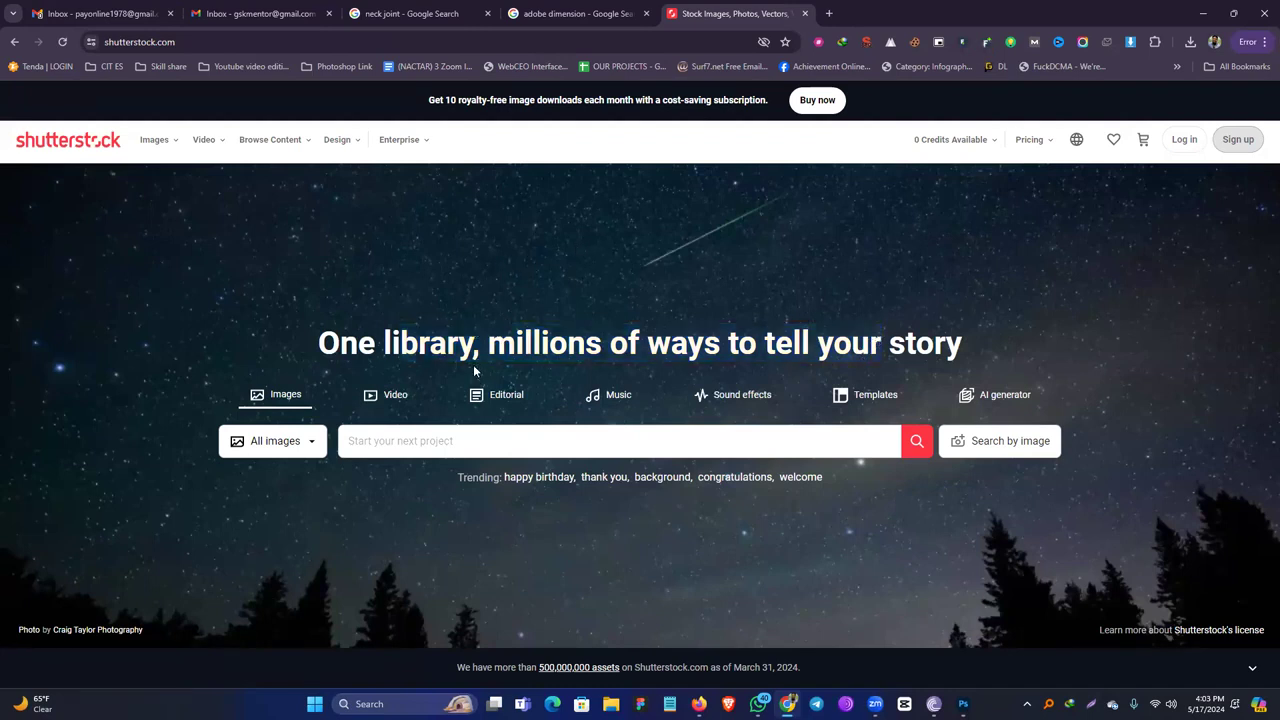
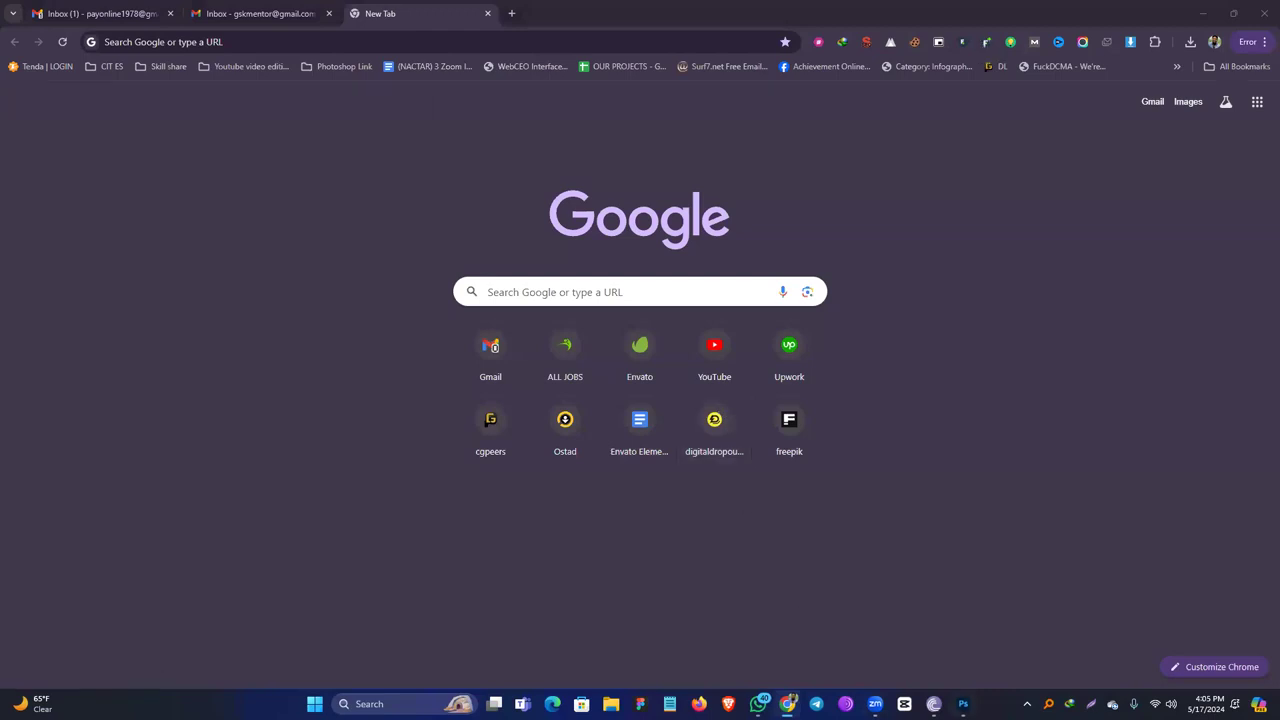
Search Google Images for "apple" and look through the pictures found.
mouse_move(963, 704)
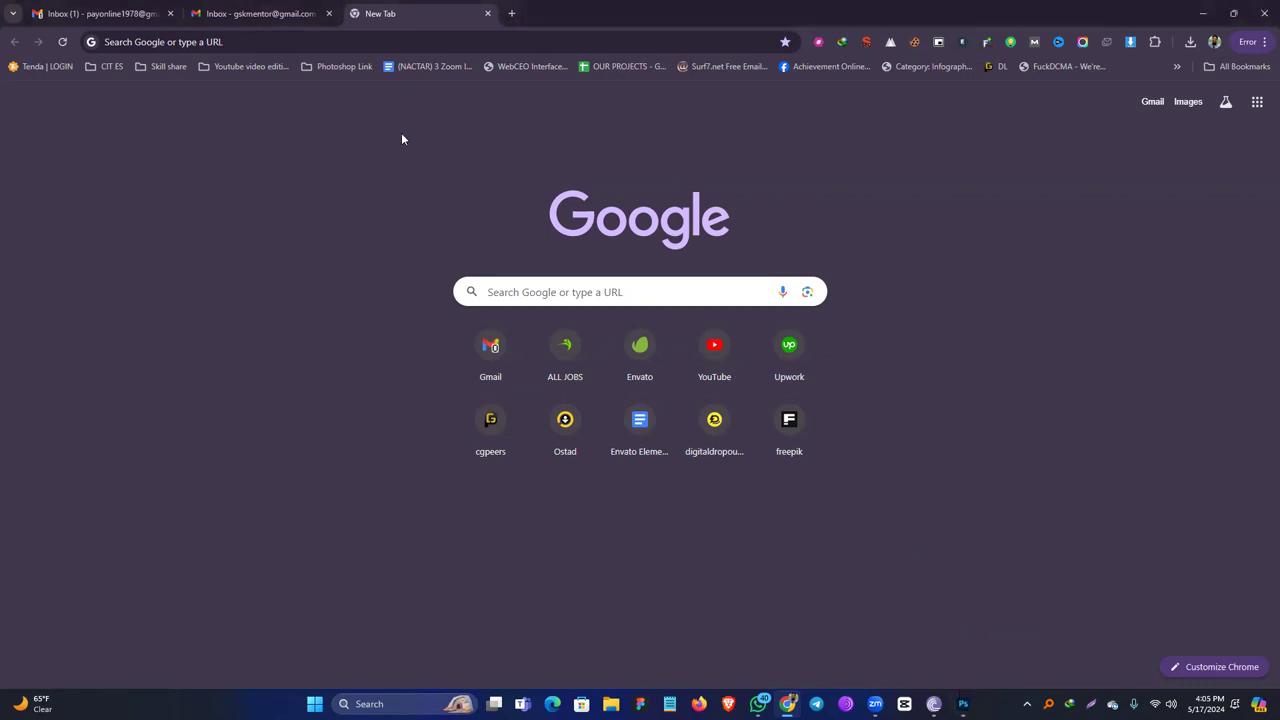
click(330, 41)
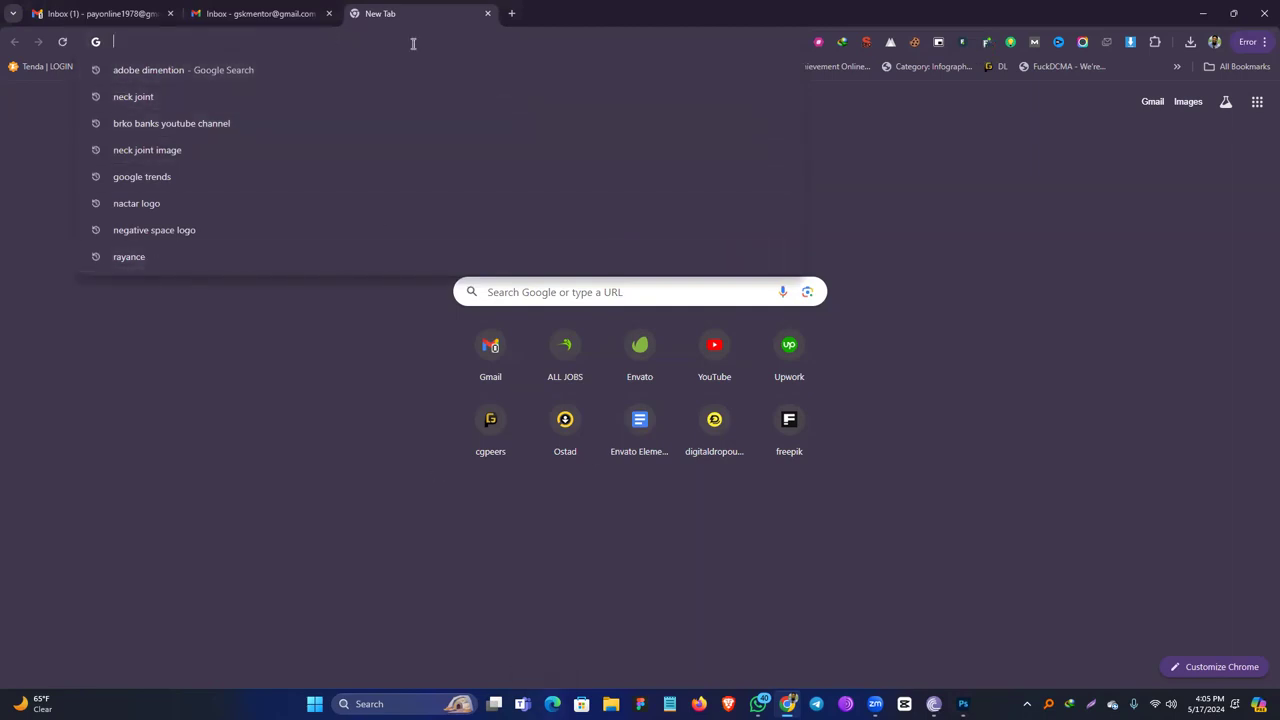
text(appa)
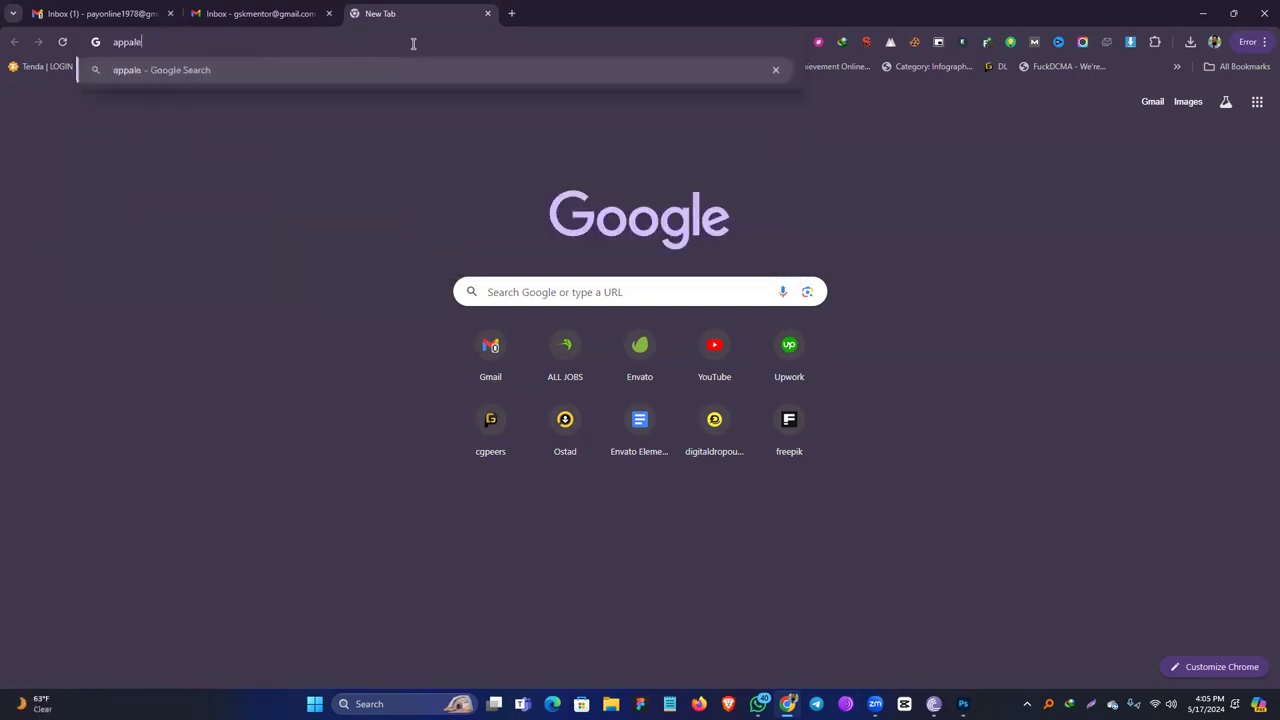
key(BackSpace)
text(le)
key(Return)
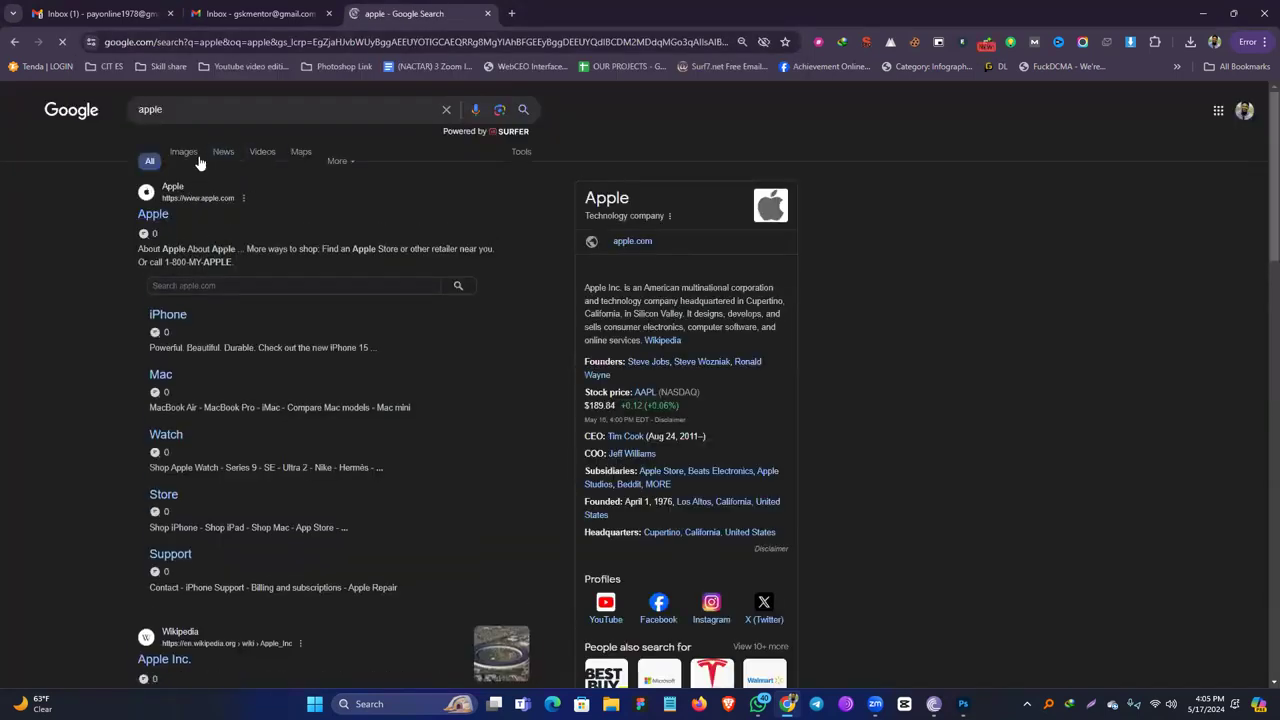
click(197, 158)
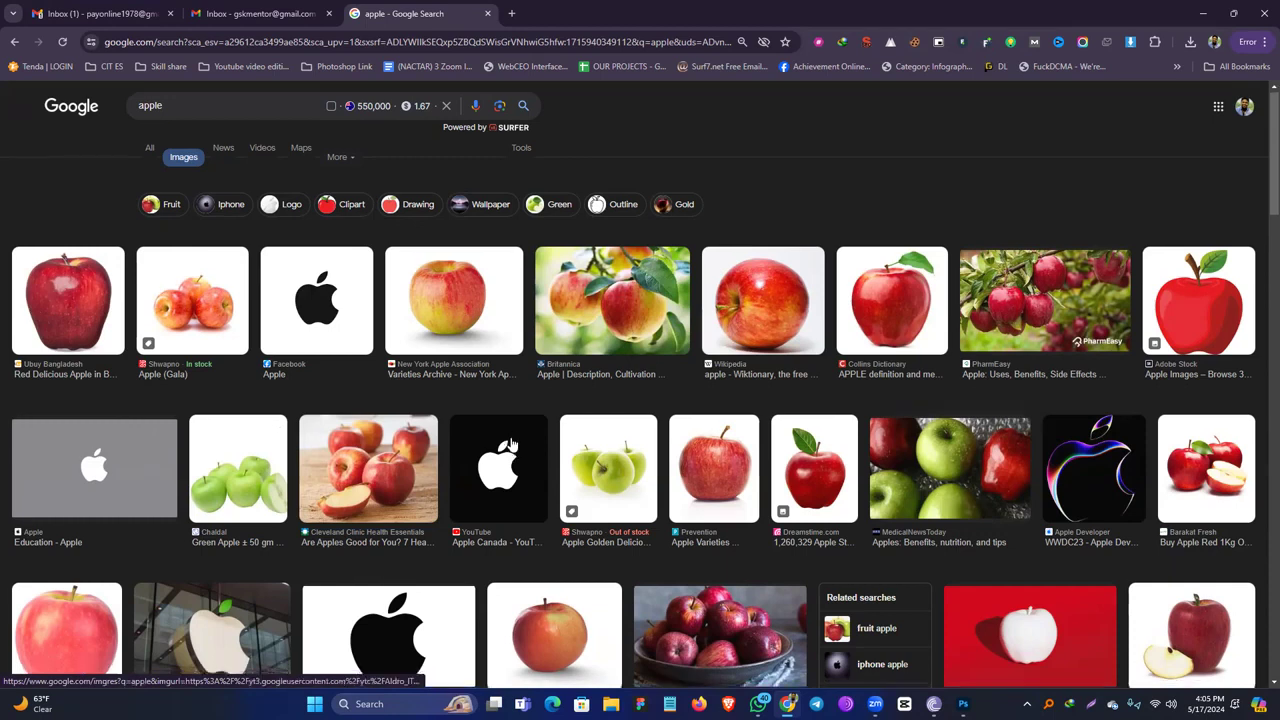
scroll(434, 443, down, 2)
scroll(437, 445, up, 1)
scroll(437, 445, up, 1)
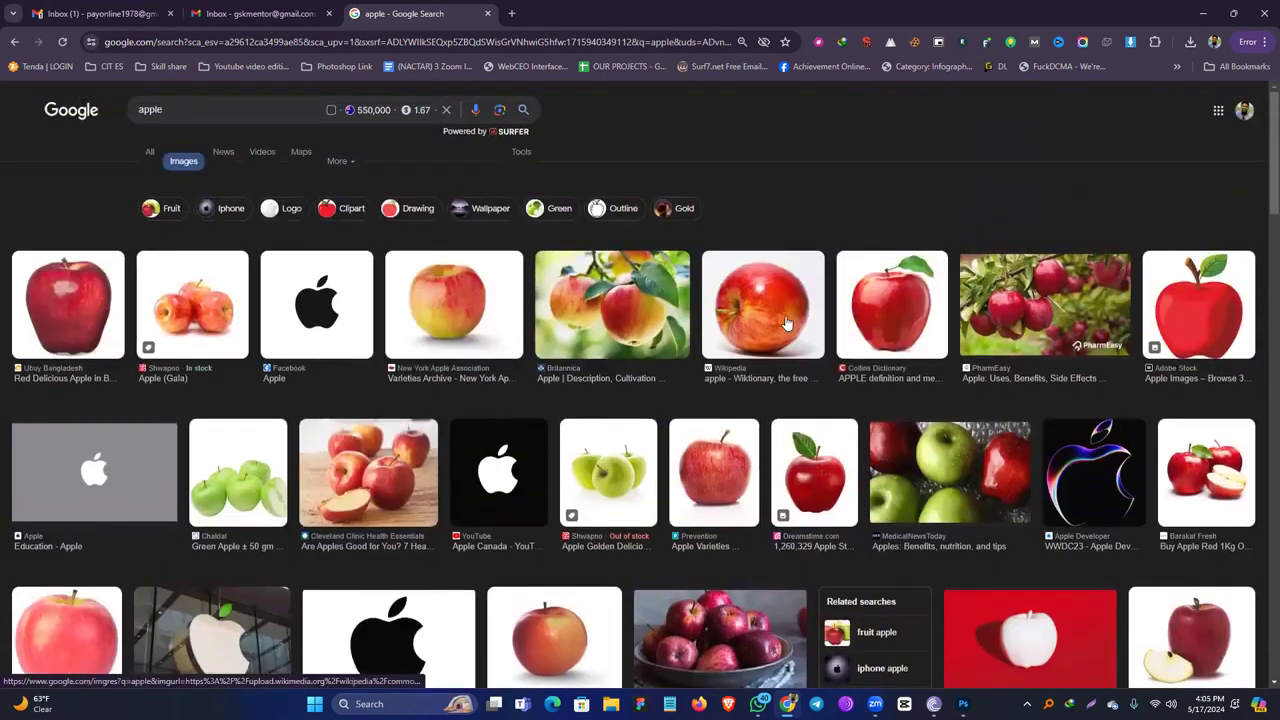
Download the Collins Dictionary picture of a red apple with a leaf as apple_158989157.jpg.
click(872, 330)
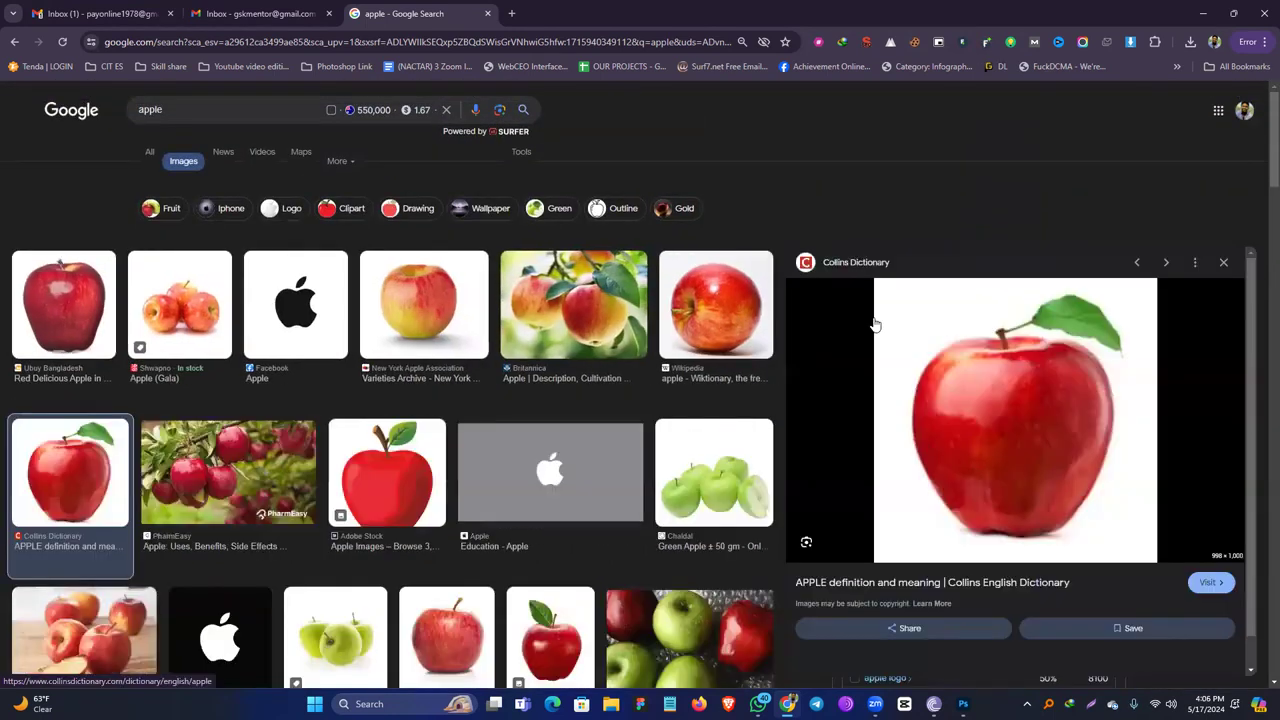
right_click(951, 434)
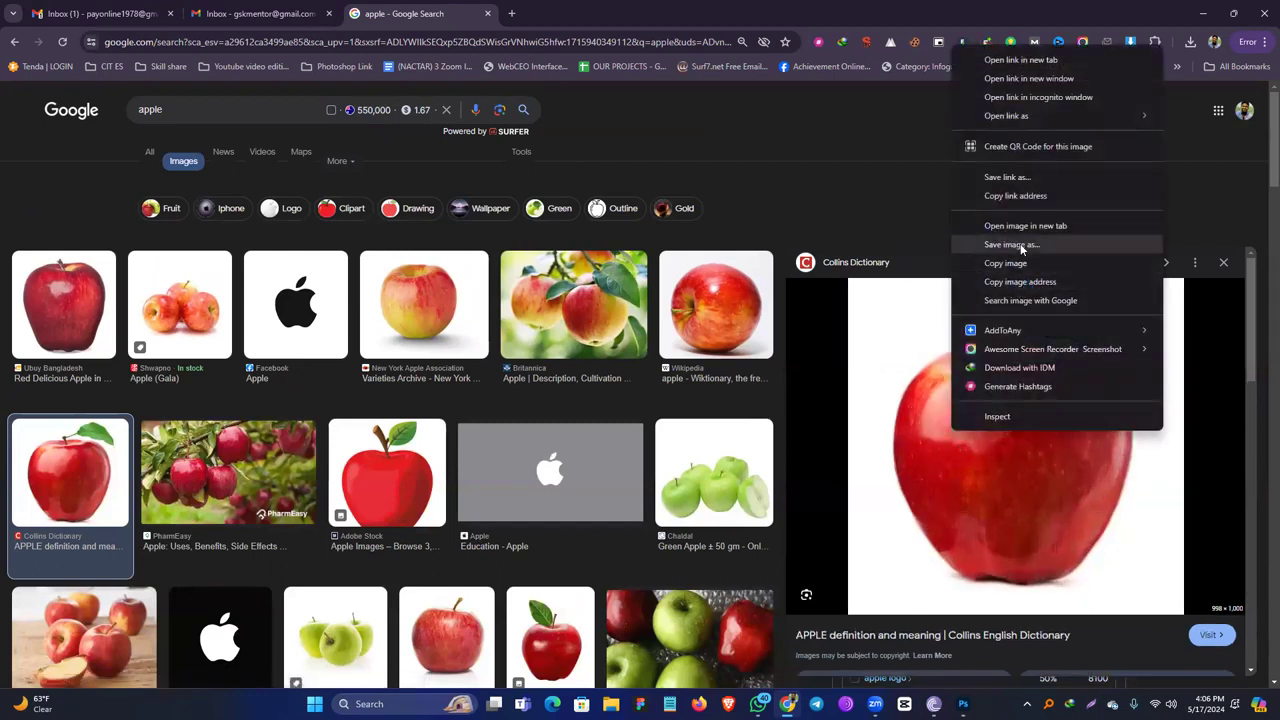
click(1019, 265)
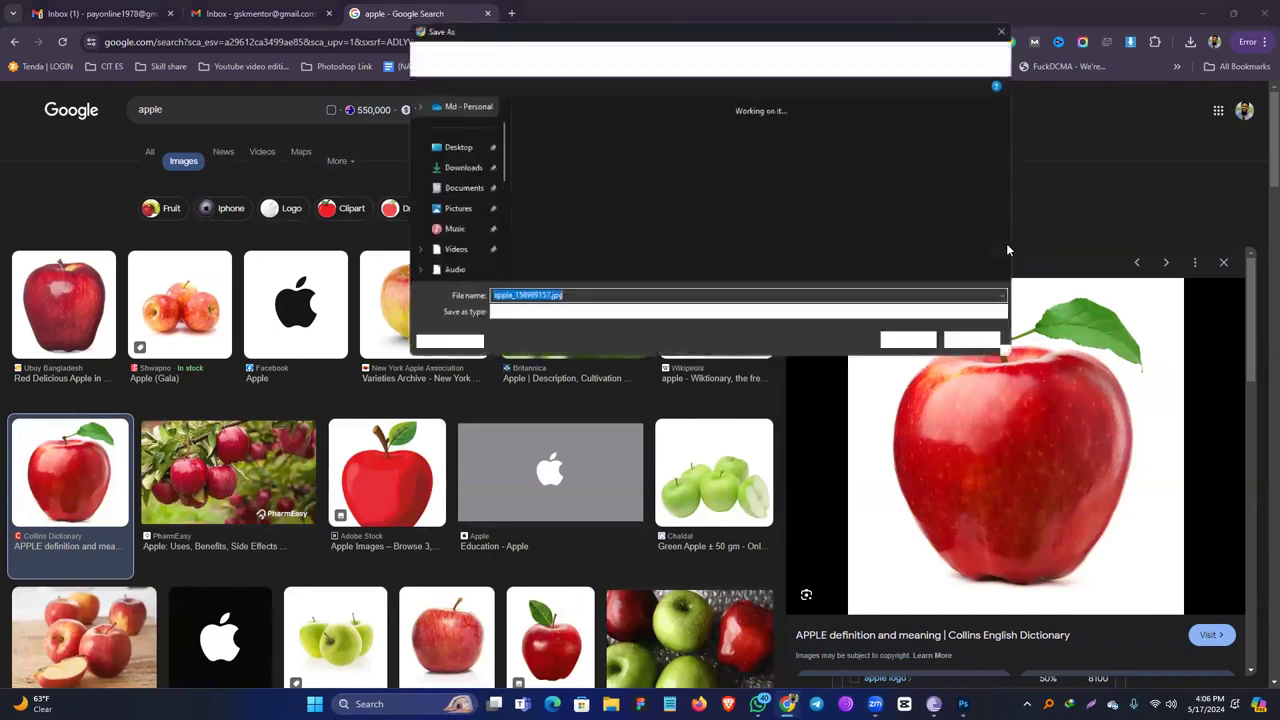
click(917, 347)
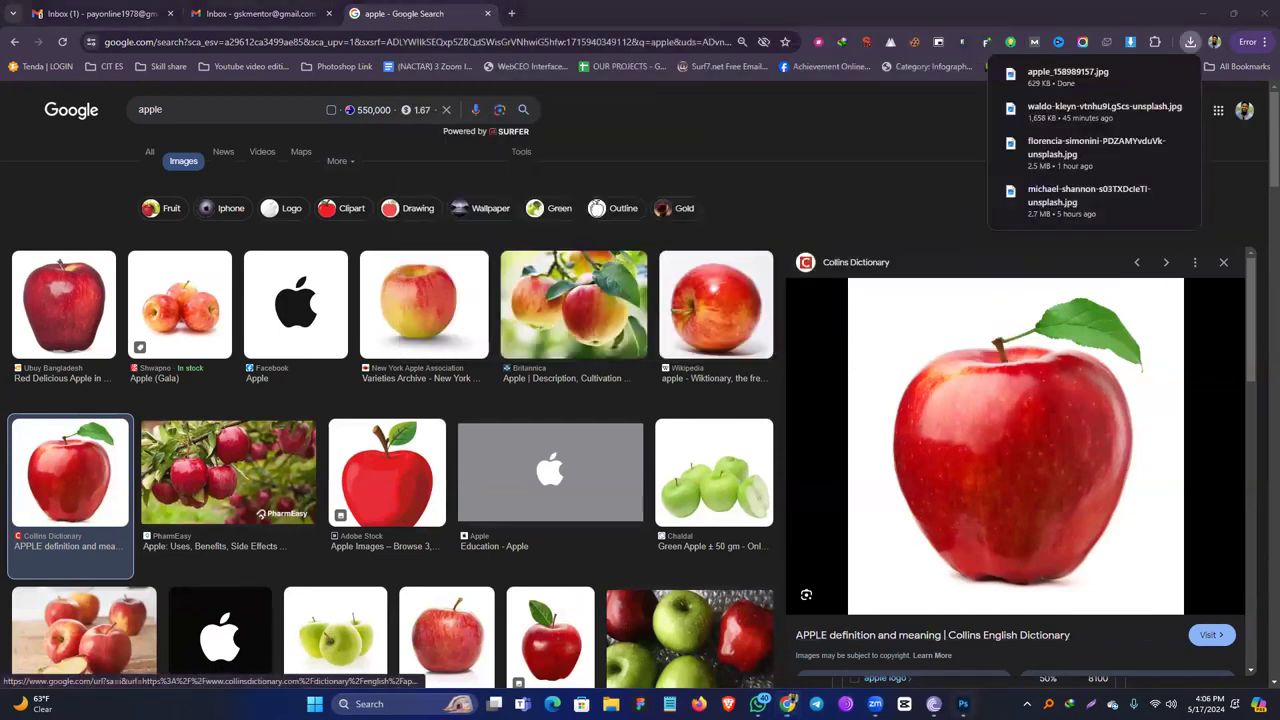
Switch to Photoshop and open apple_158989157.jpg from the Downloads folder.
click(1205, 14)
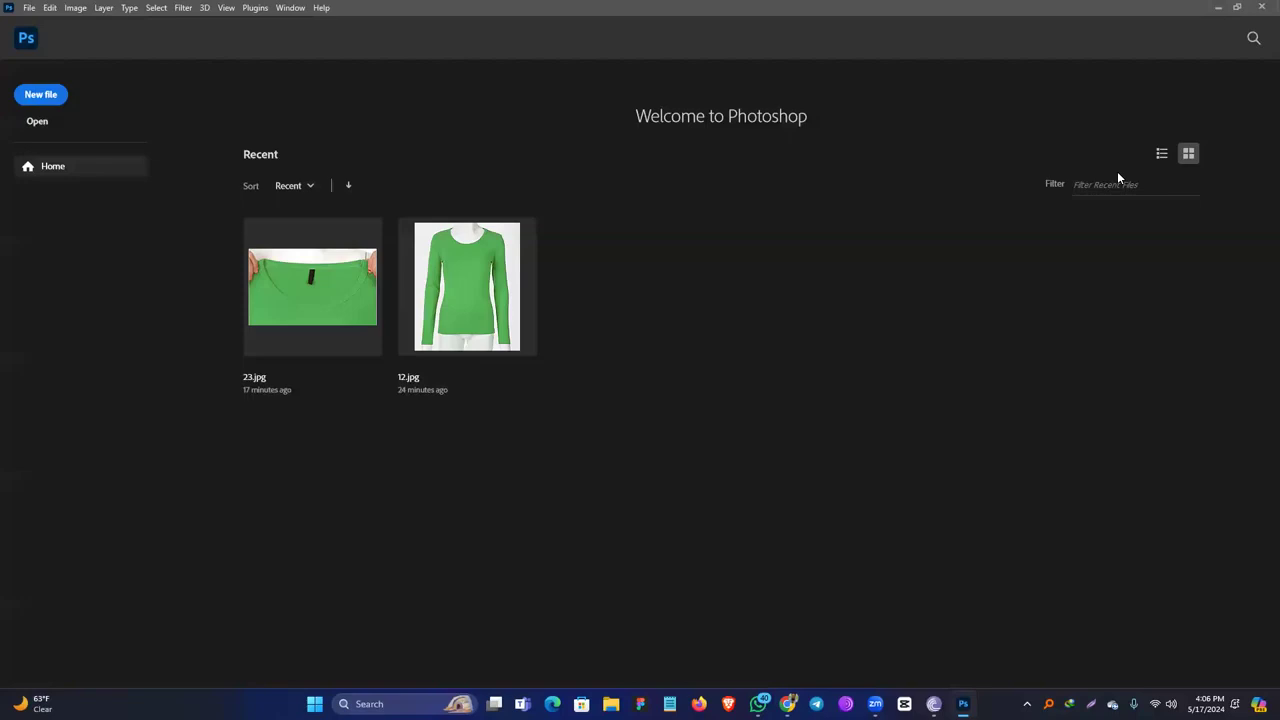
click(37, 121)
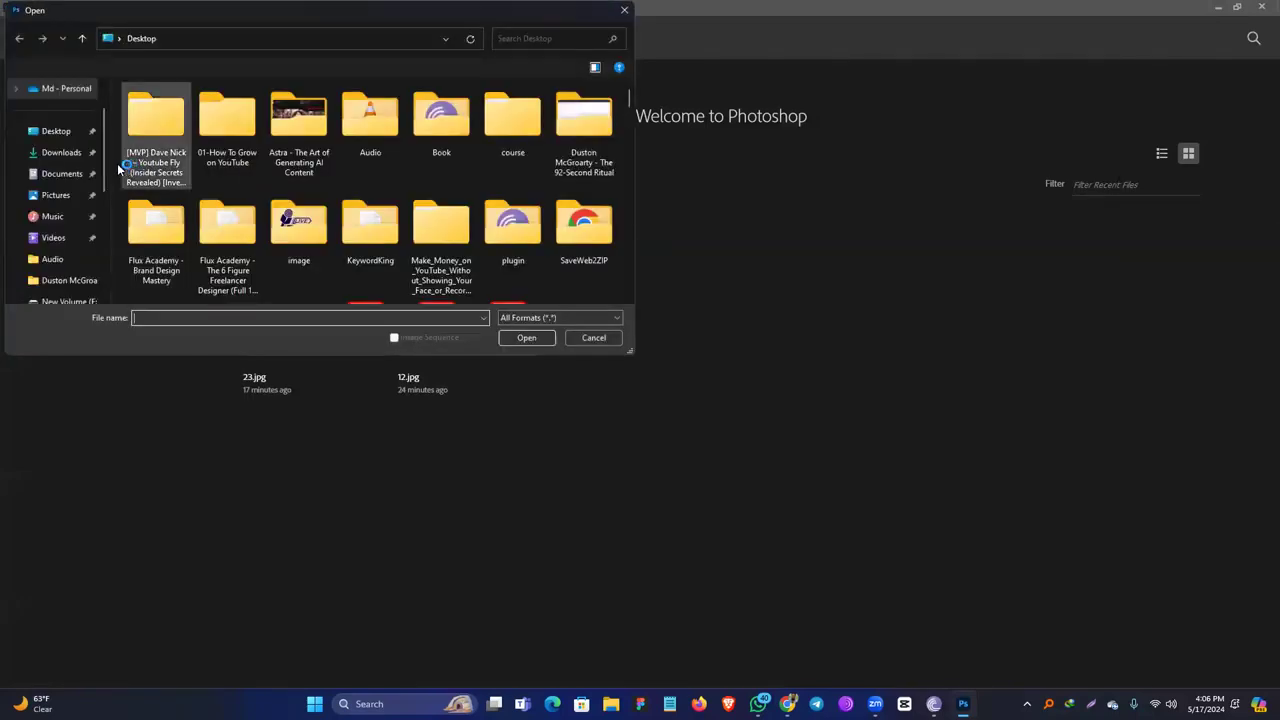
click(60, 152)
click(170, 140)
double_click(175, 152)
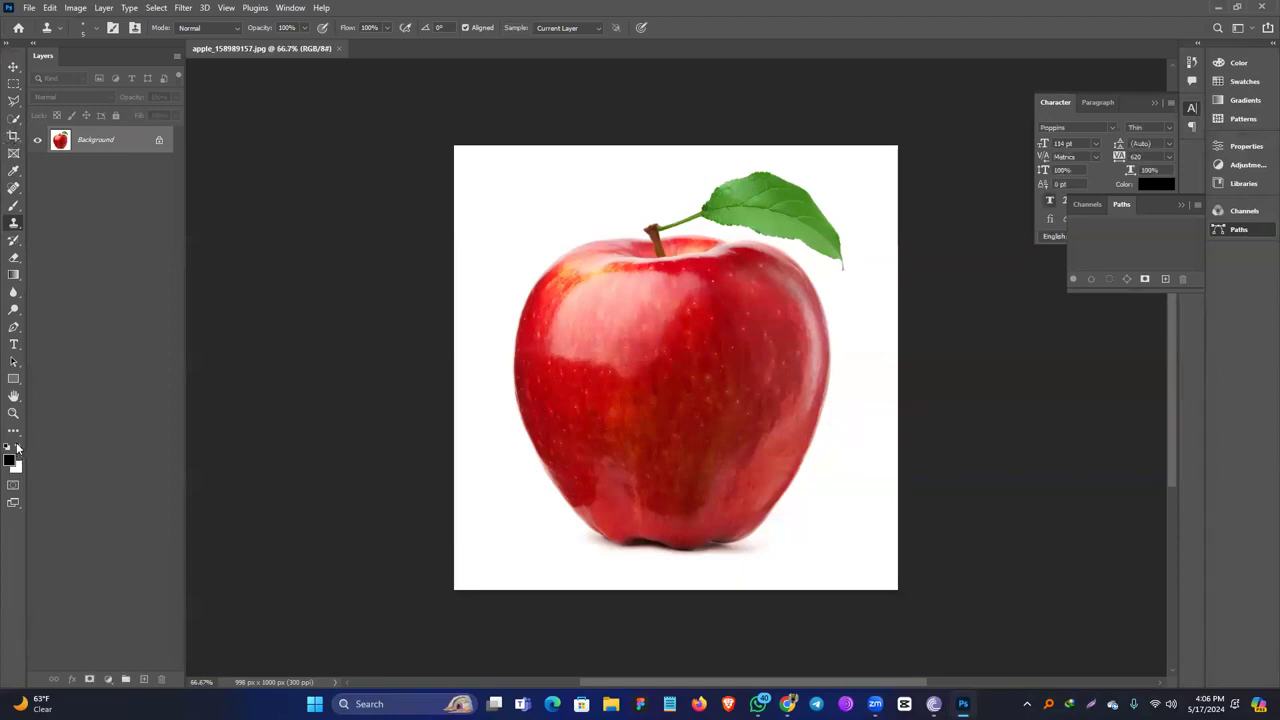
Extend the canvas around the apple with the Crop tool to about 1912 × 1198 px.
click(12, 137)
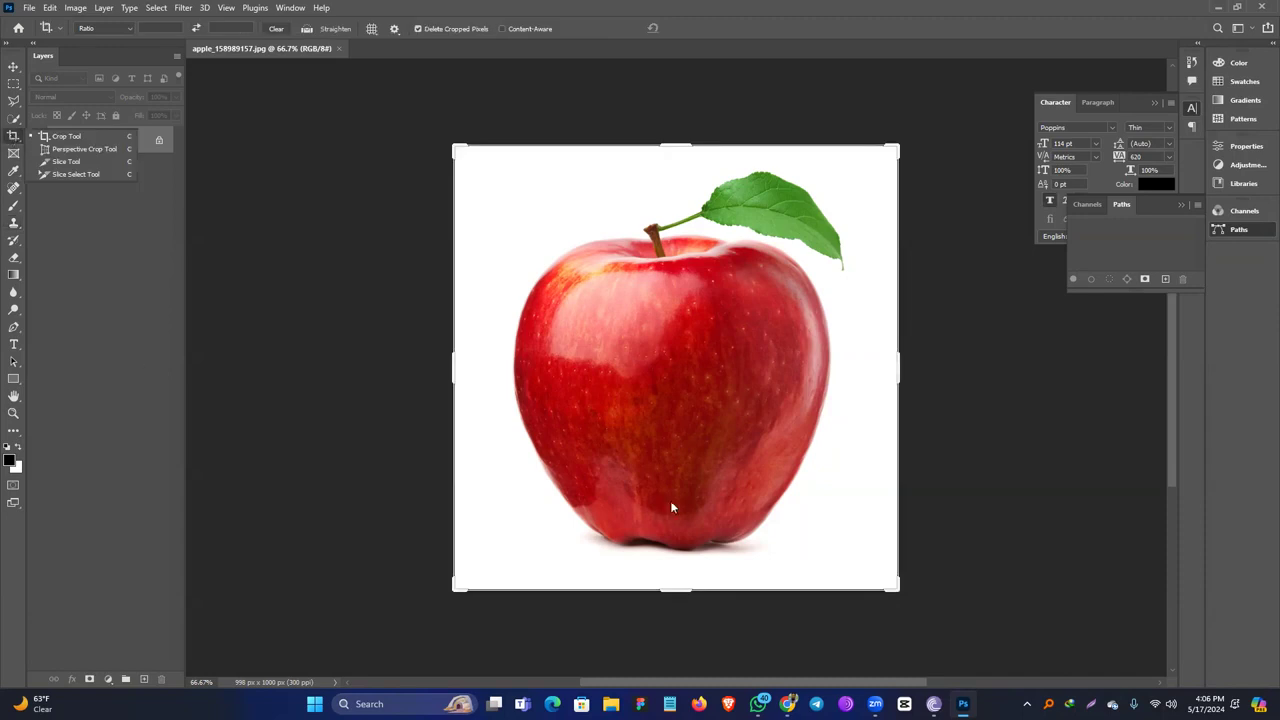
drag(678, 589, 677, 636)
drag(898, 375, 1021, 358)
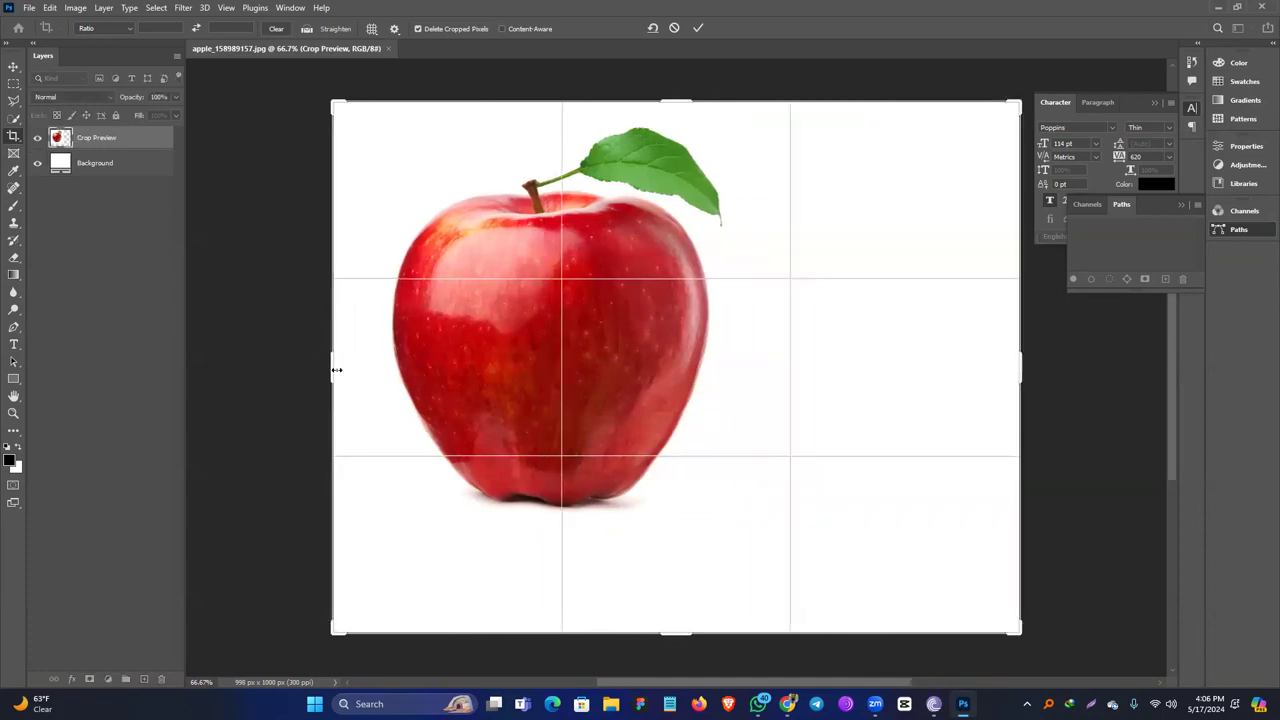
drag(336, 368, 250, 363)
key(Return)
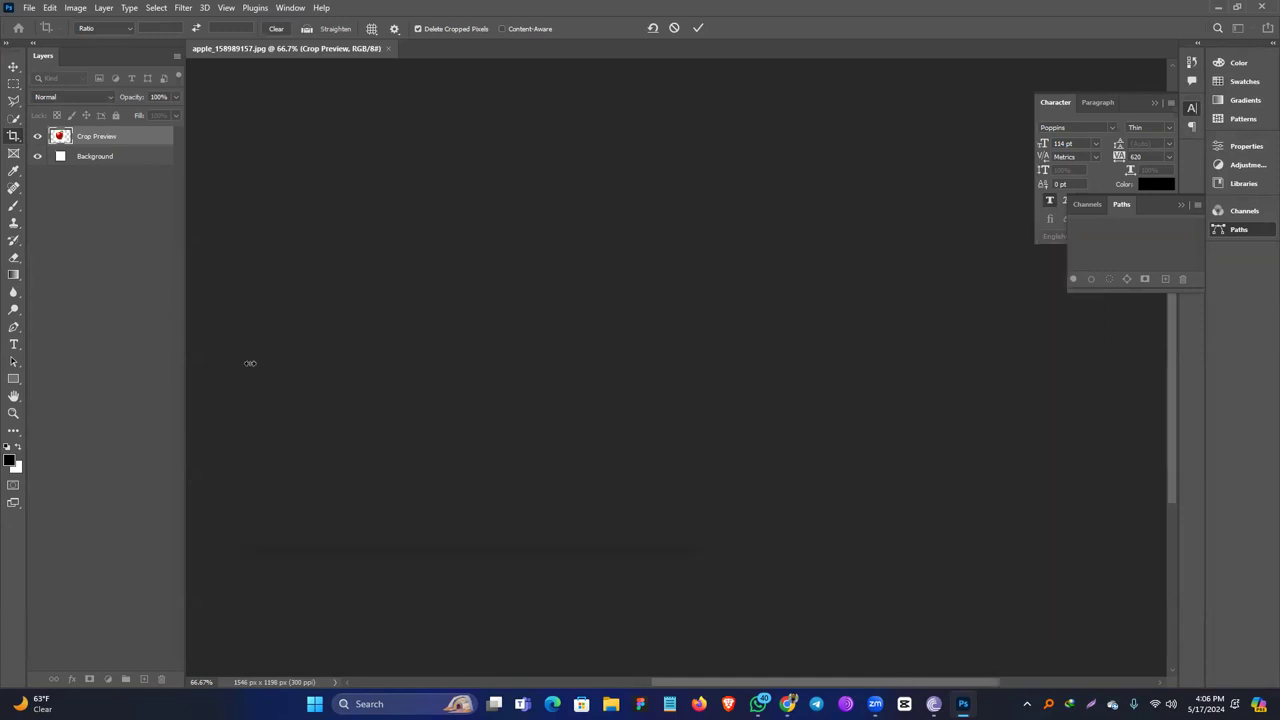
Draw a black circle about 399 px wide with the Ellipse tool and place it over the middle of the apple.
click(14, 66)
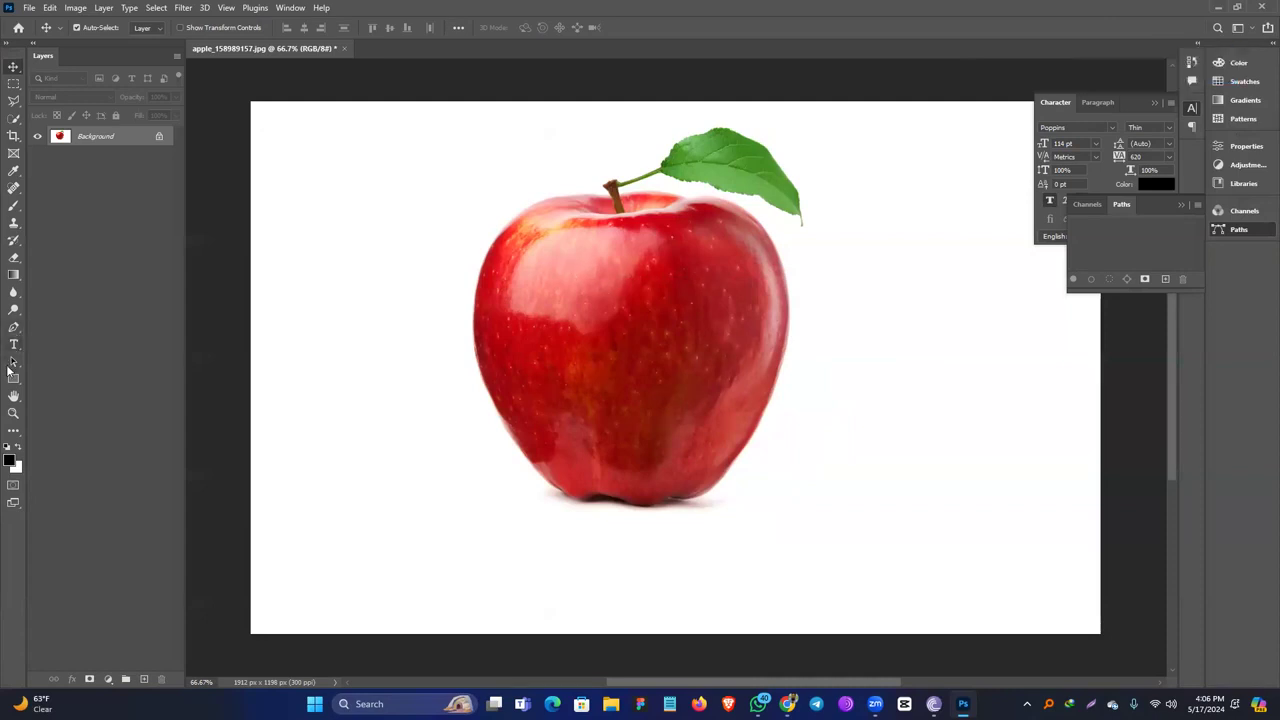
right_click(14, 388)
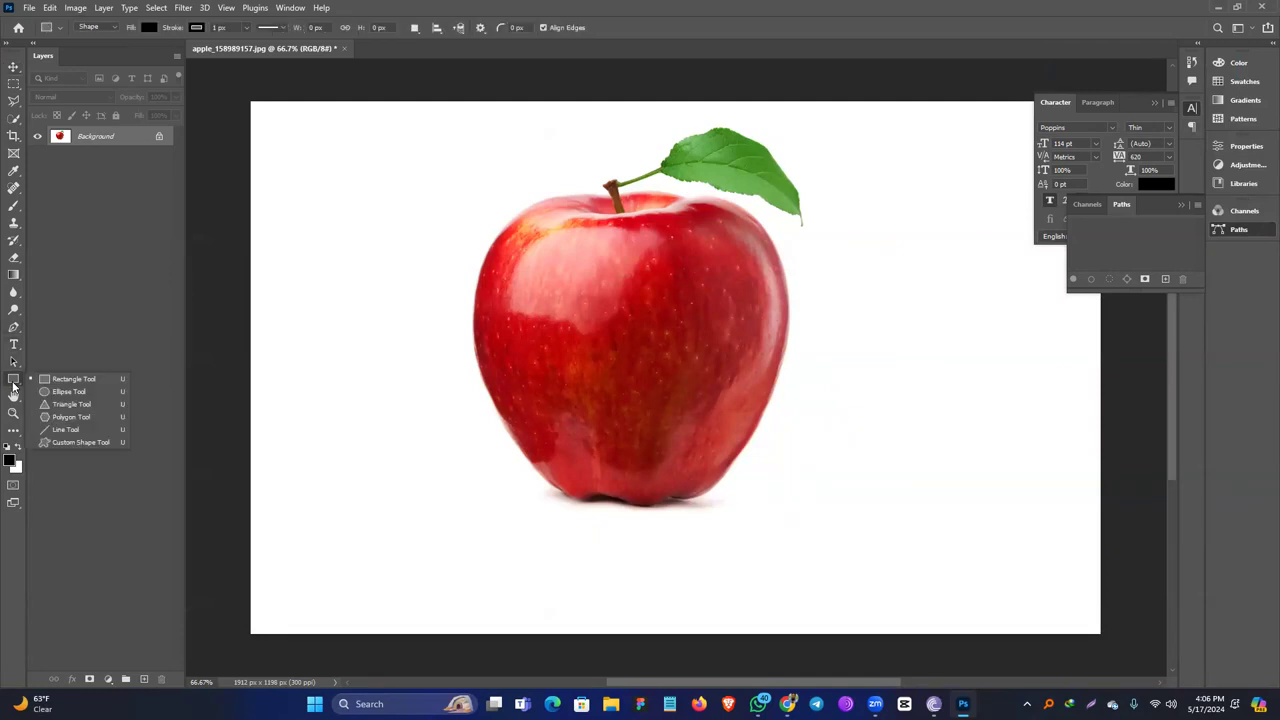
click(62, 392)
drag(562, 275, 701, 447)
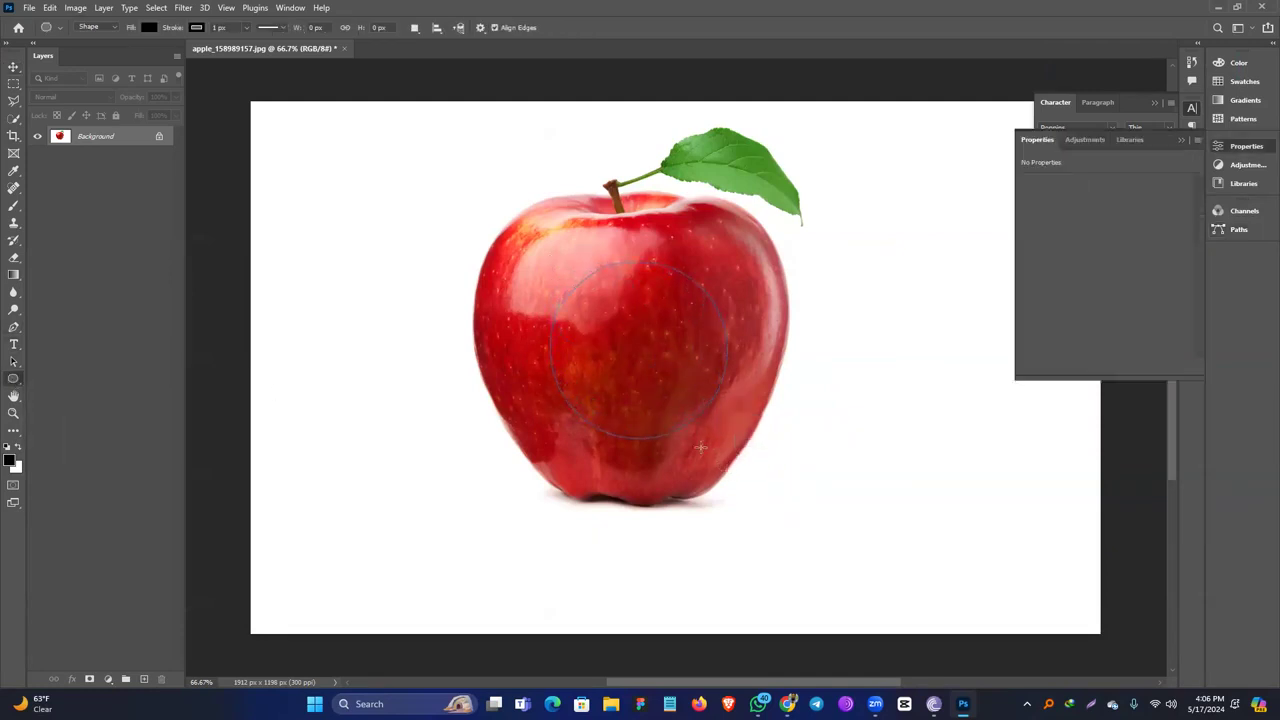
key(v)
drag(630, 329, 618, 333)
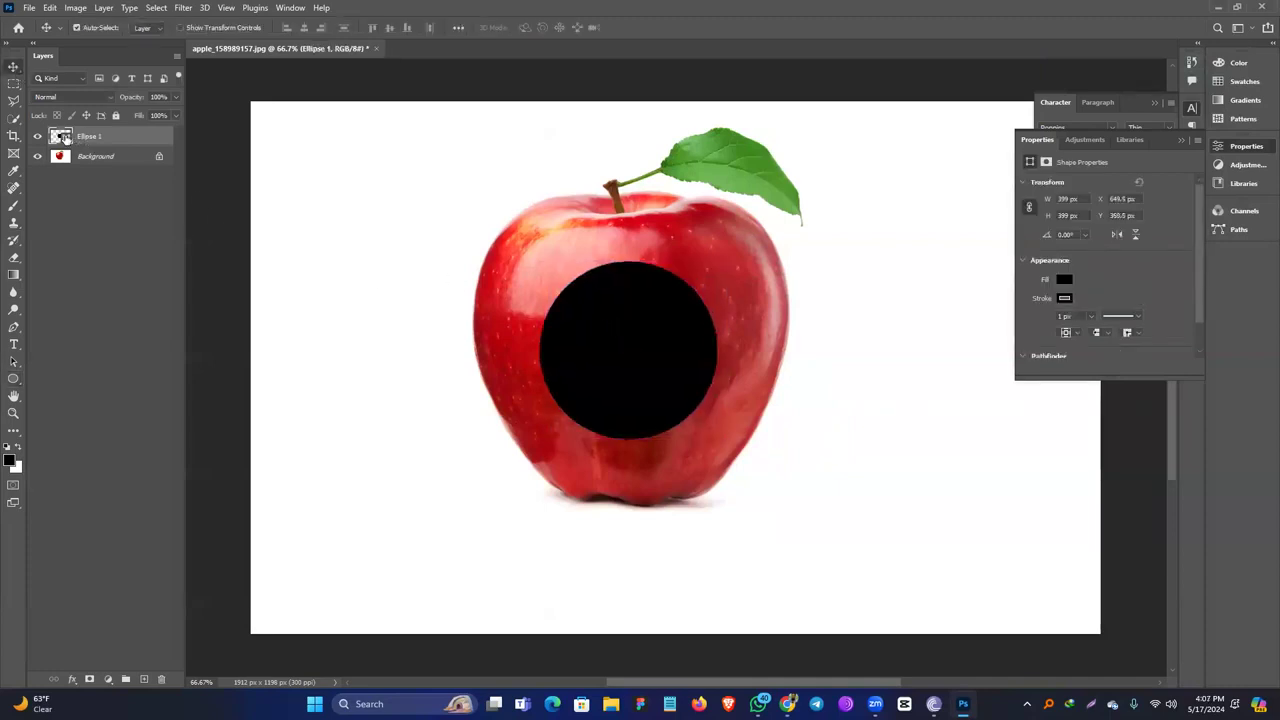
Change the circle's fill to a bright blue, about RGB 19, 152, 221.
double_click(63, 137)
click(972, 258)
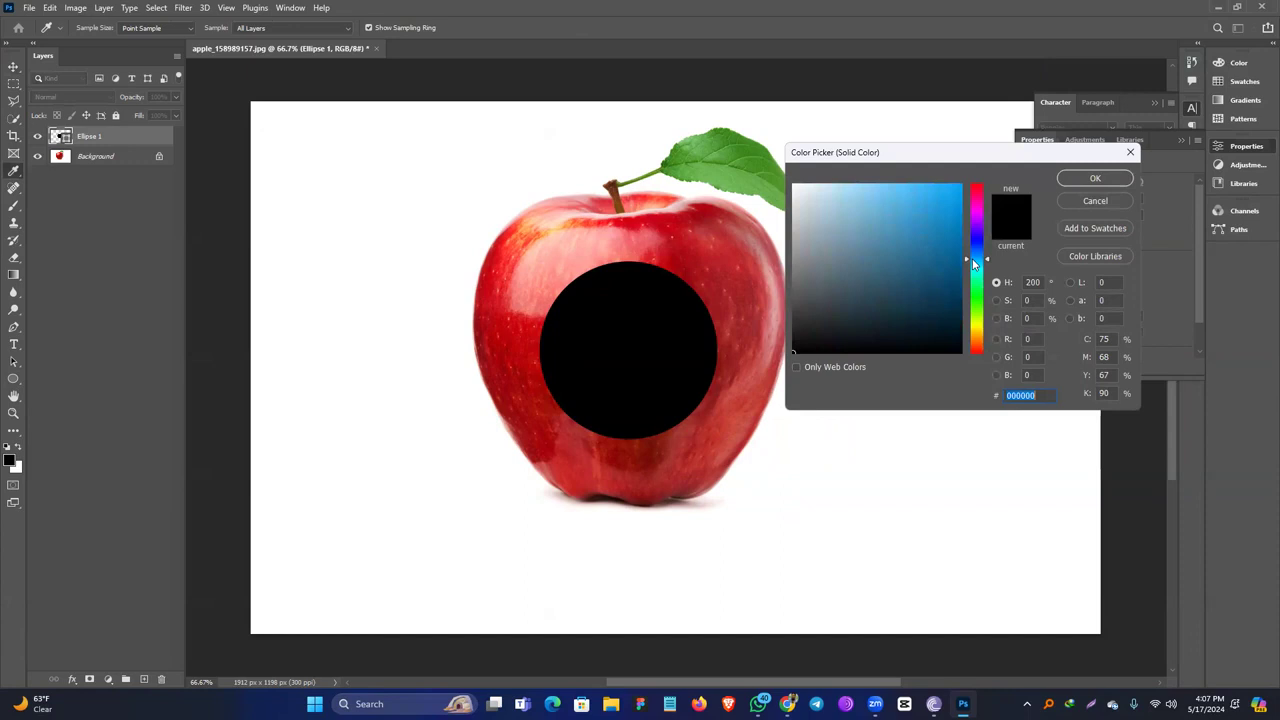
click(939, 209)
drag(940, 209, 948, 205)
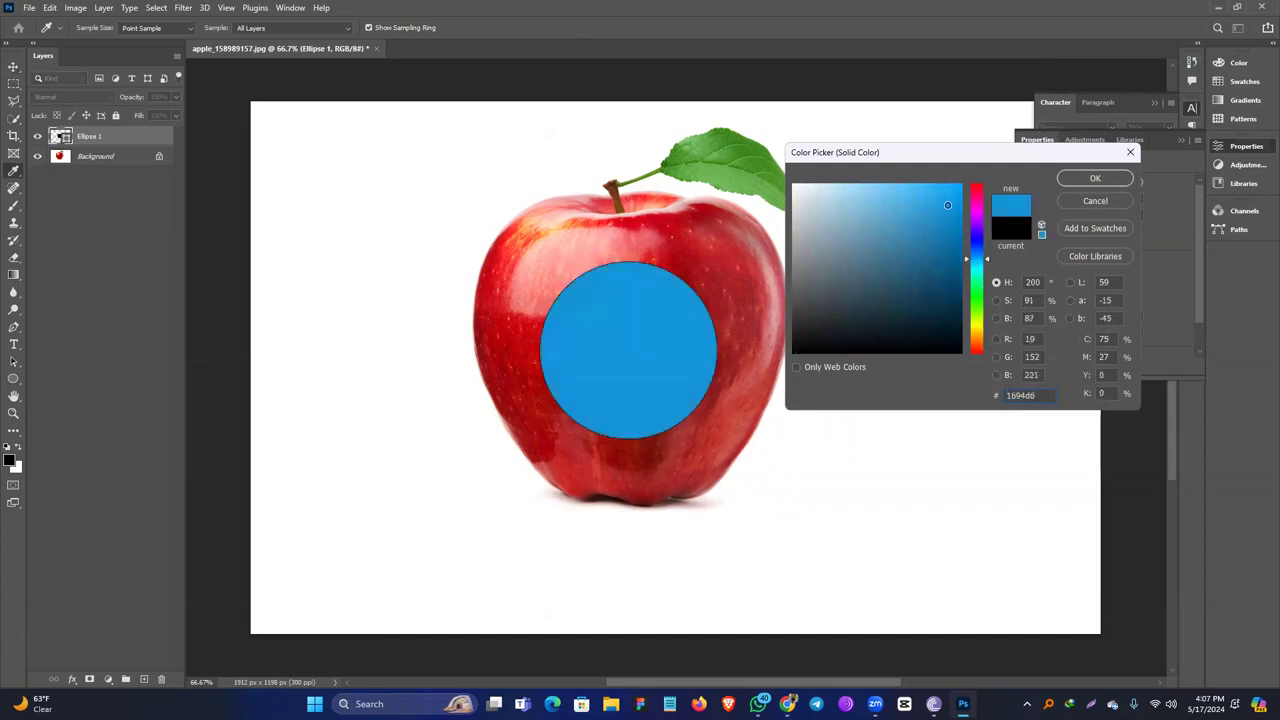
click(1095, 179)
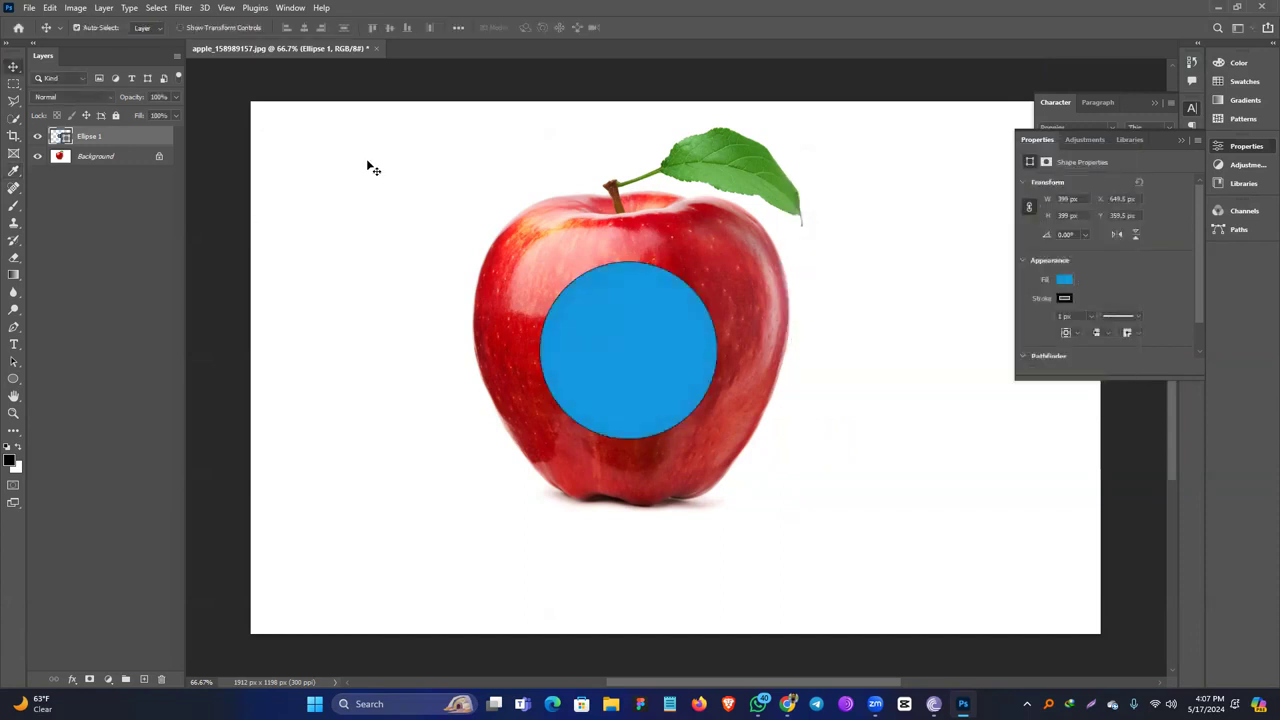
Remove the stroke from the blue circle.
right_click(126, 137)
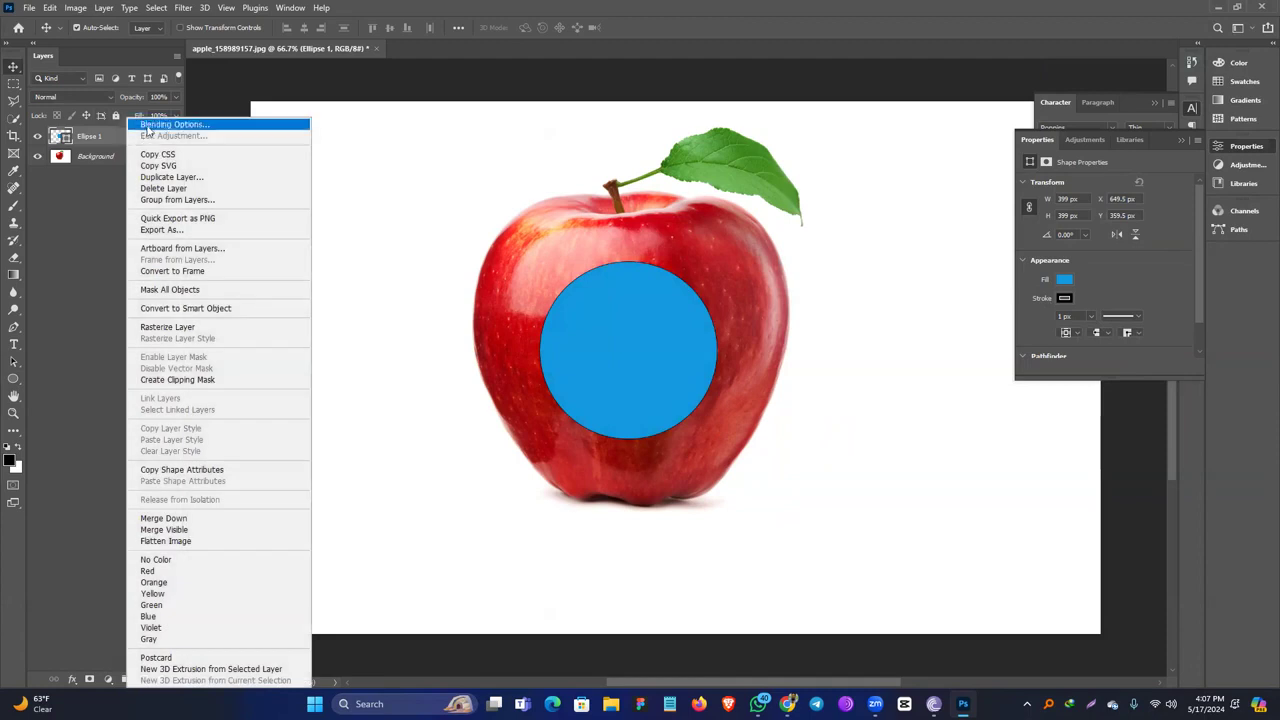
click(160, 124)
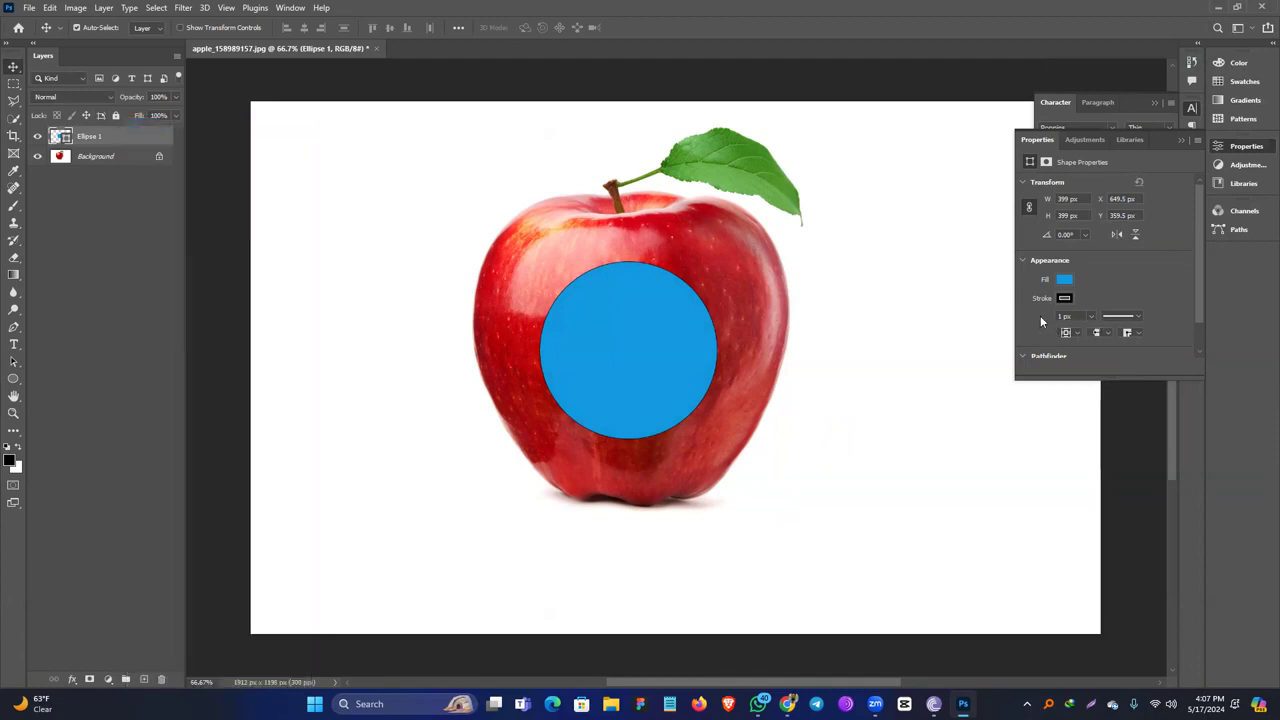
click(1064, 299)
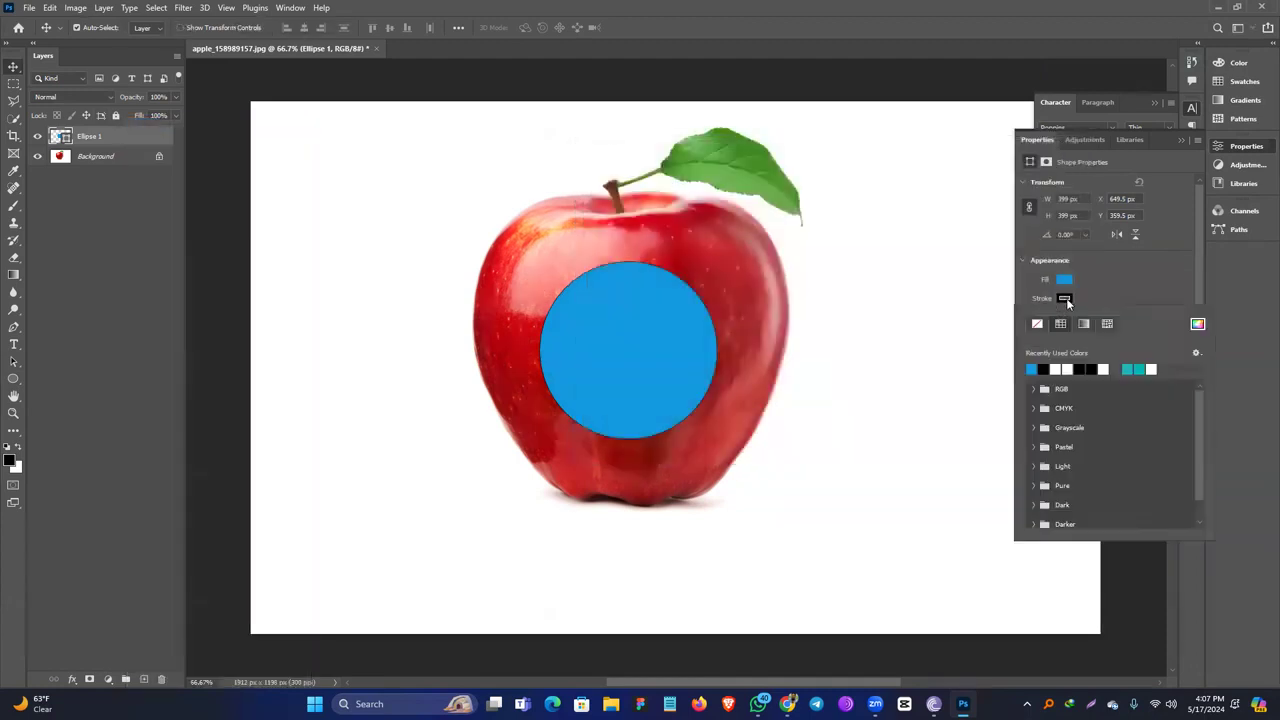
click(1037, 325)
Add an Inner Shadow to the circle with about 78% opacity, distance 77 px, choke 11% and size 27 px.
right_click(142, 136)
click(670, 150)
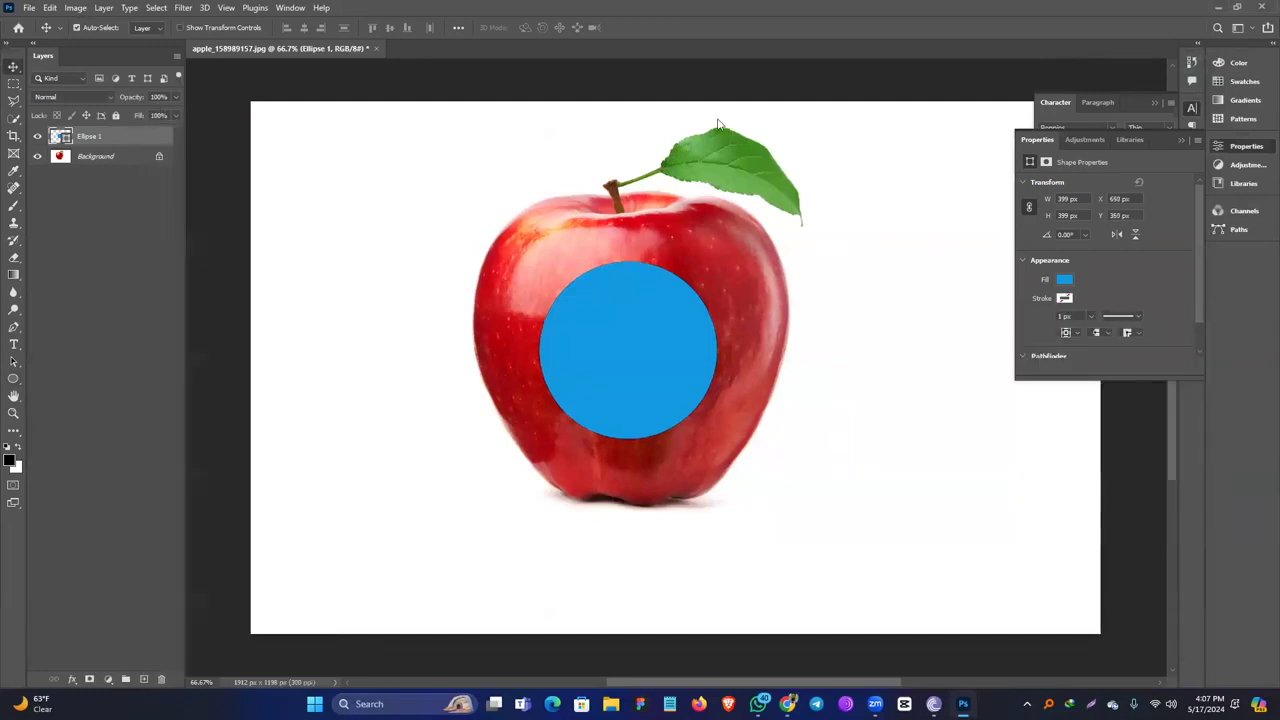
drag(760, 147, 909, 136)
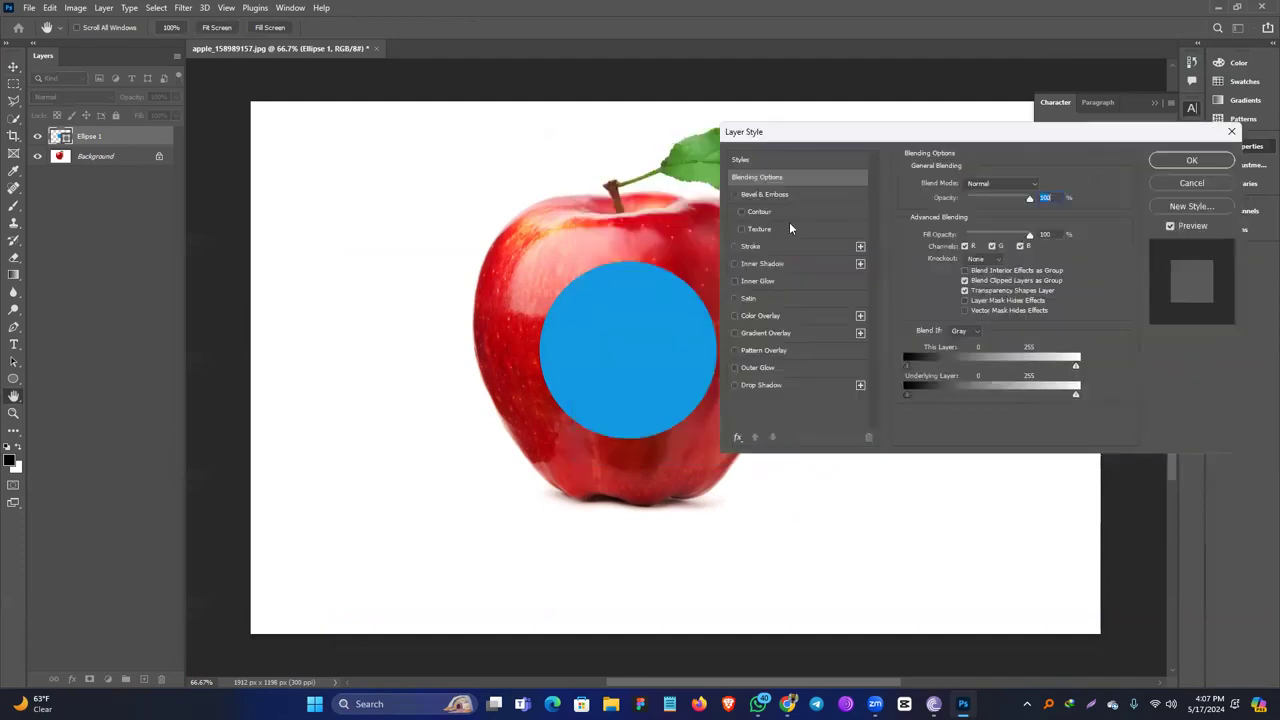
click(757, 266)
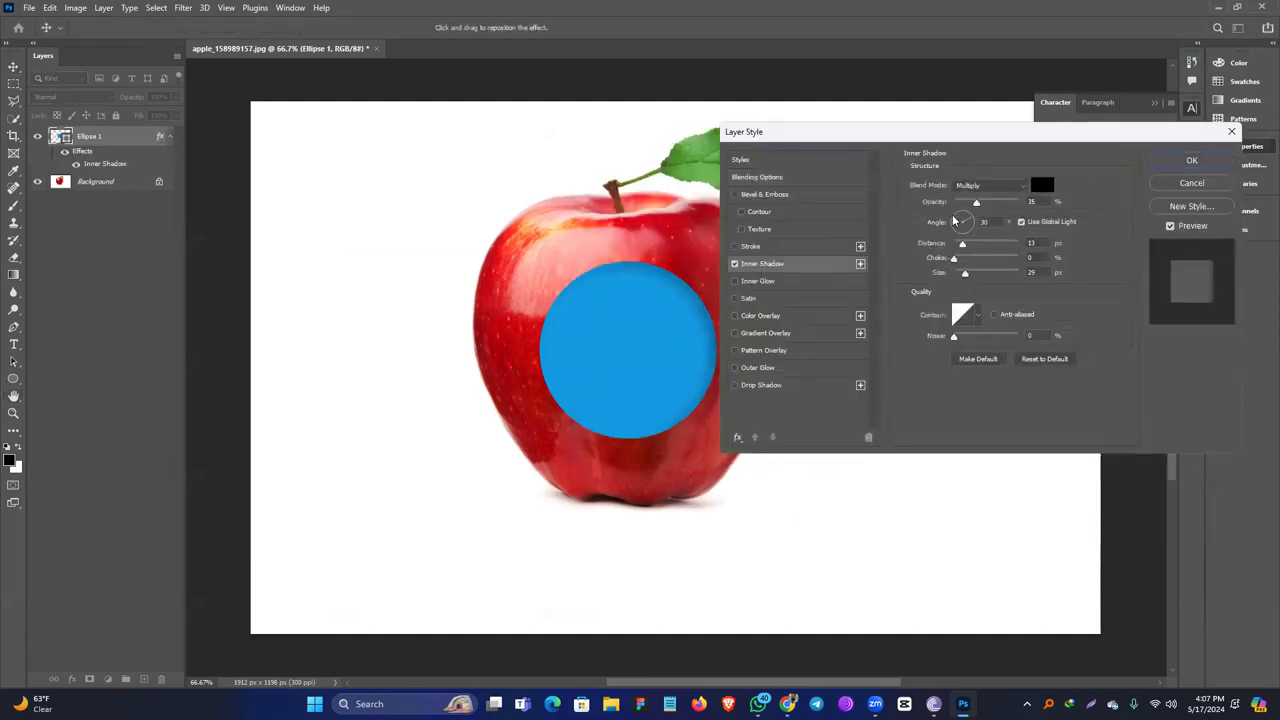
drag(978, 205, 1005, 205)
drag(962, 244, 991, 243)
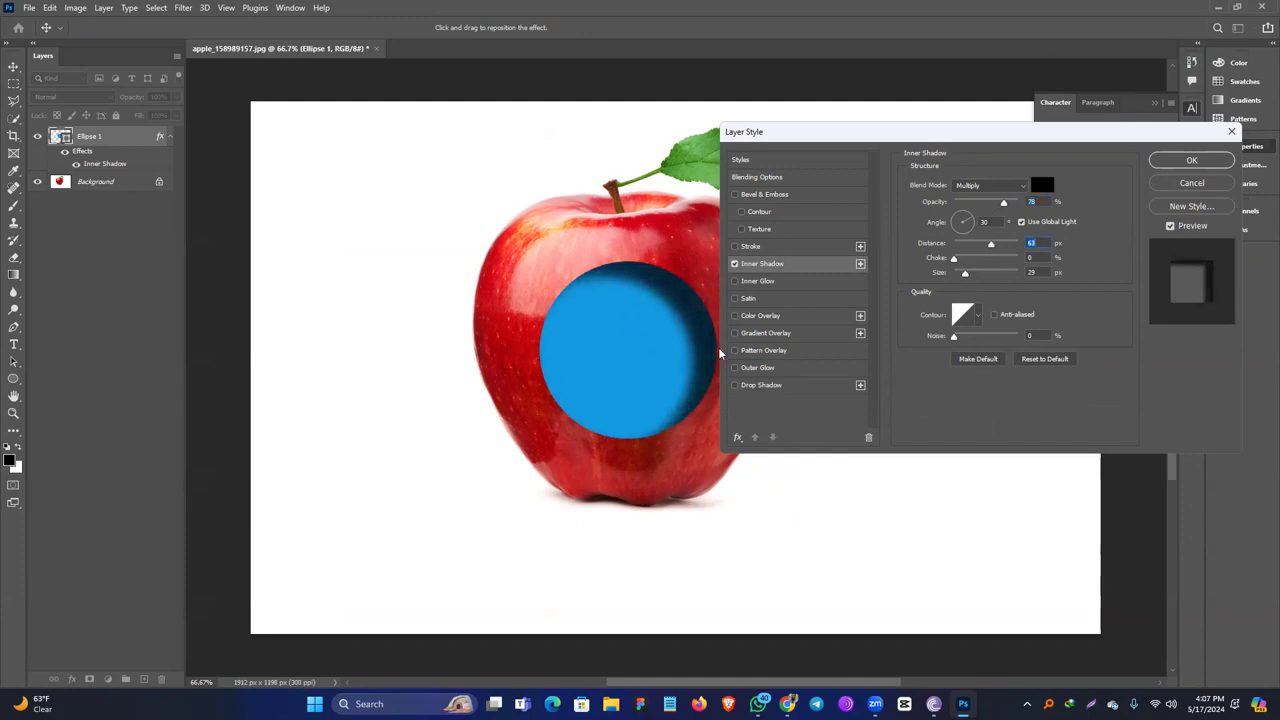
drag(991, 244, 963, 266)
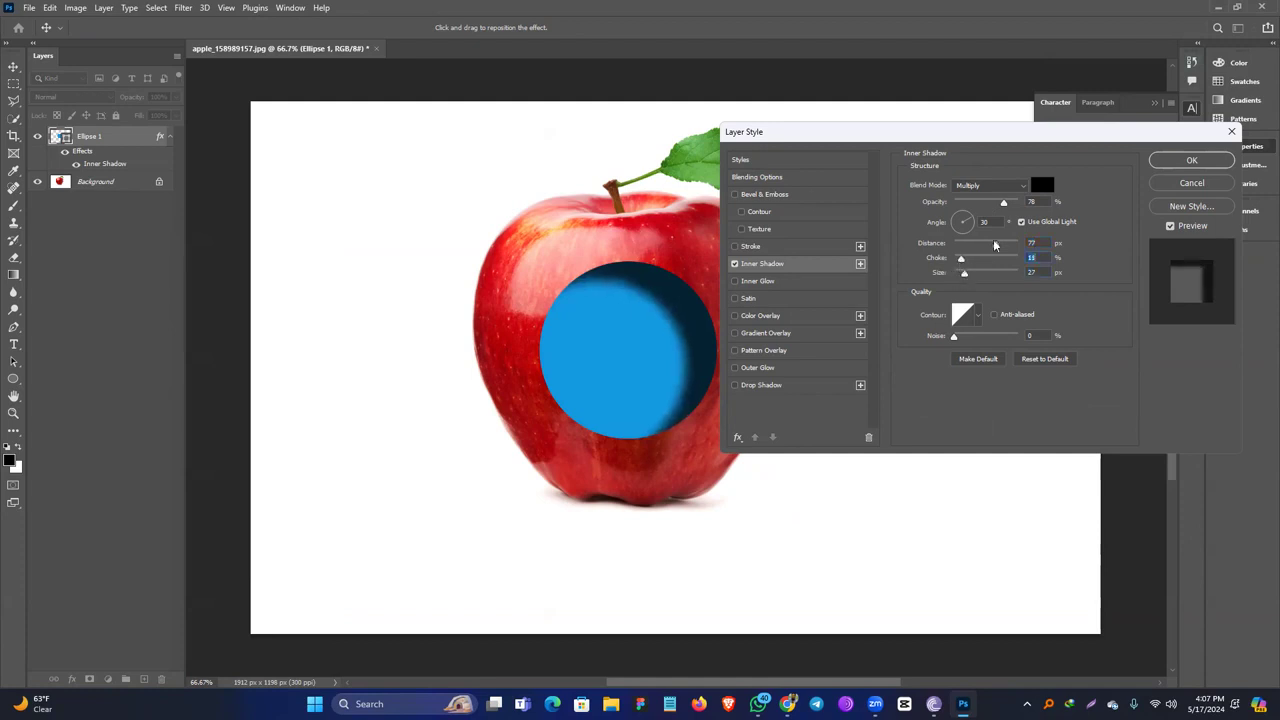
click(1192, 160)
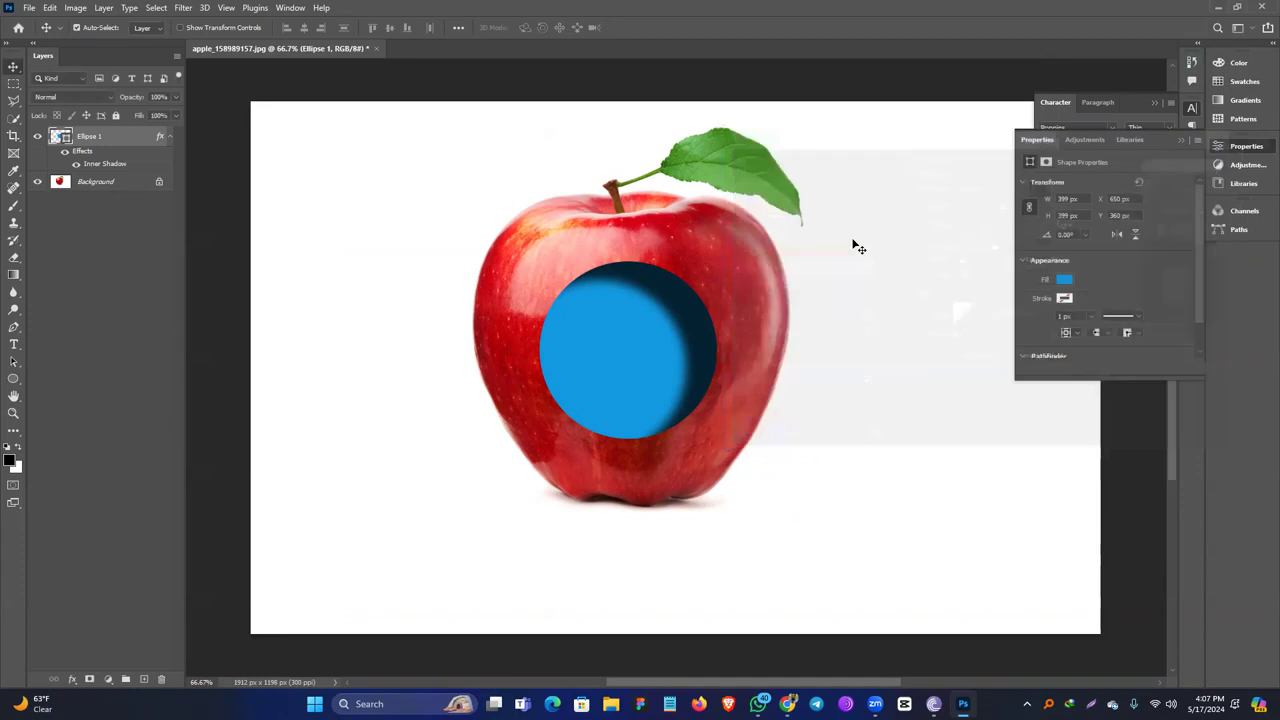
Embed the Unsplash photo of the man in a denim jacket at about 519 × 777 px and clip it to the circle, centring him inside.
click(31, 8)
click(152, 266)
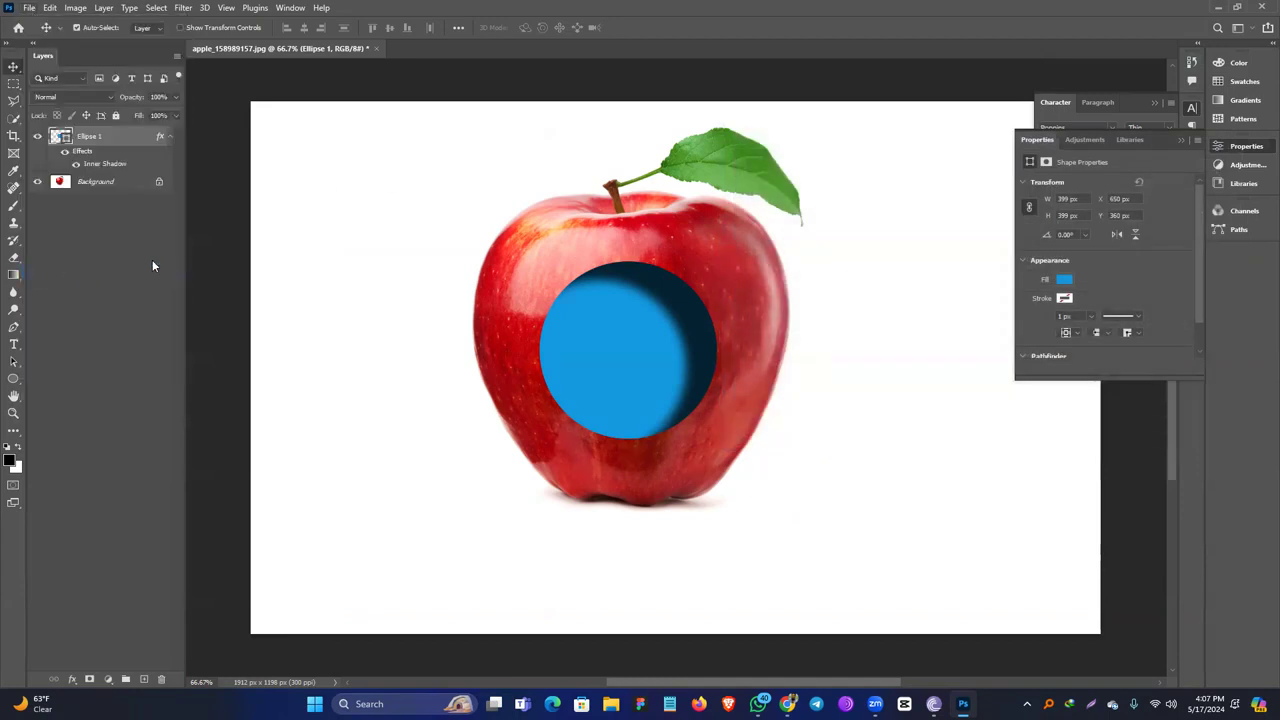
double_click(370, 142)
drag(664, 299, 586, 326)
drag(772, 128, 692, 213)
drag(605, 340, 643, 337)
key(Return)
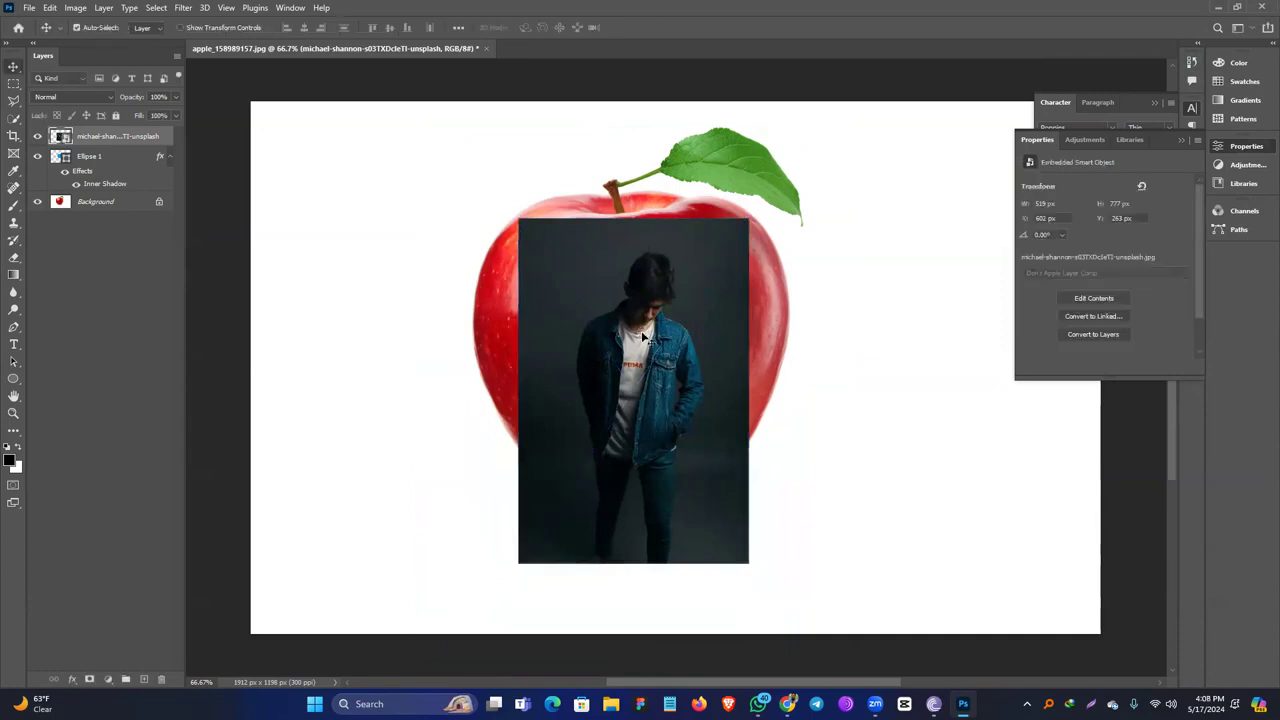
alt+click(128, 141)
drag(600, 330, 582, 359)
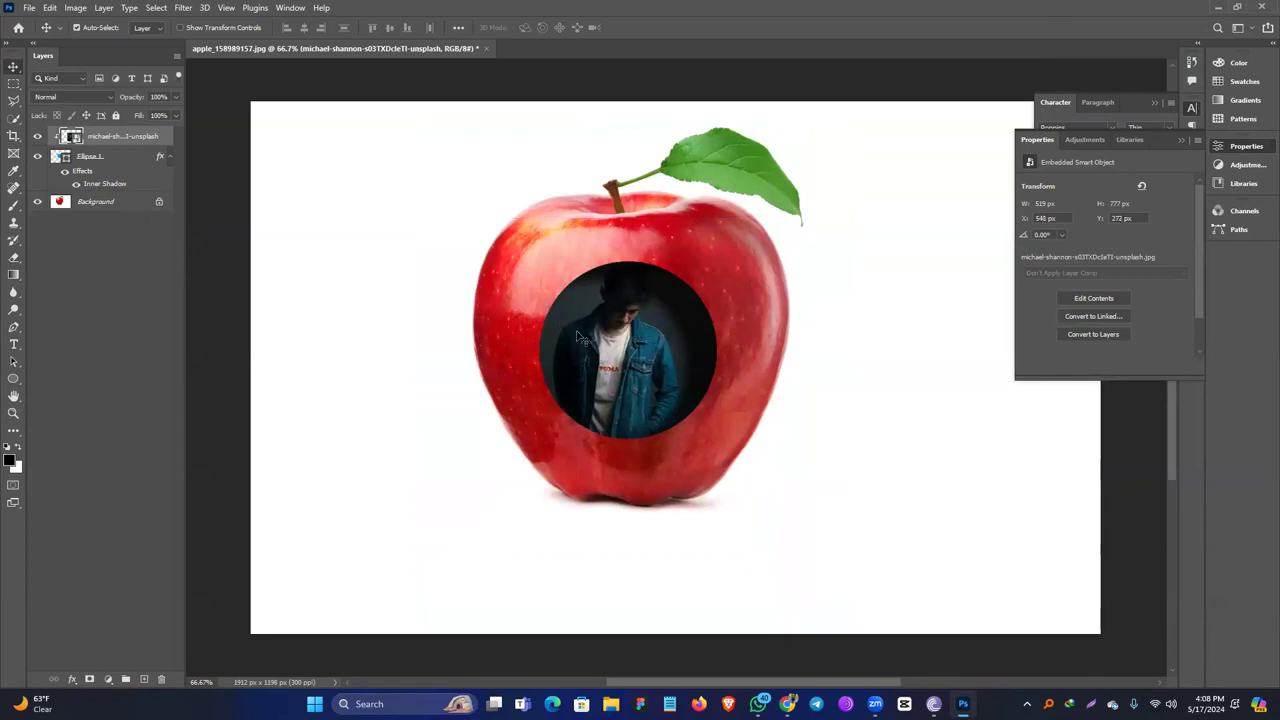
Load the circle's outline as a selection and copy that area of the Background apple onto a new layer.
click(131, 161)
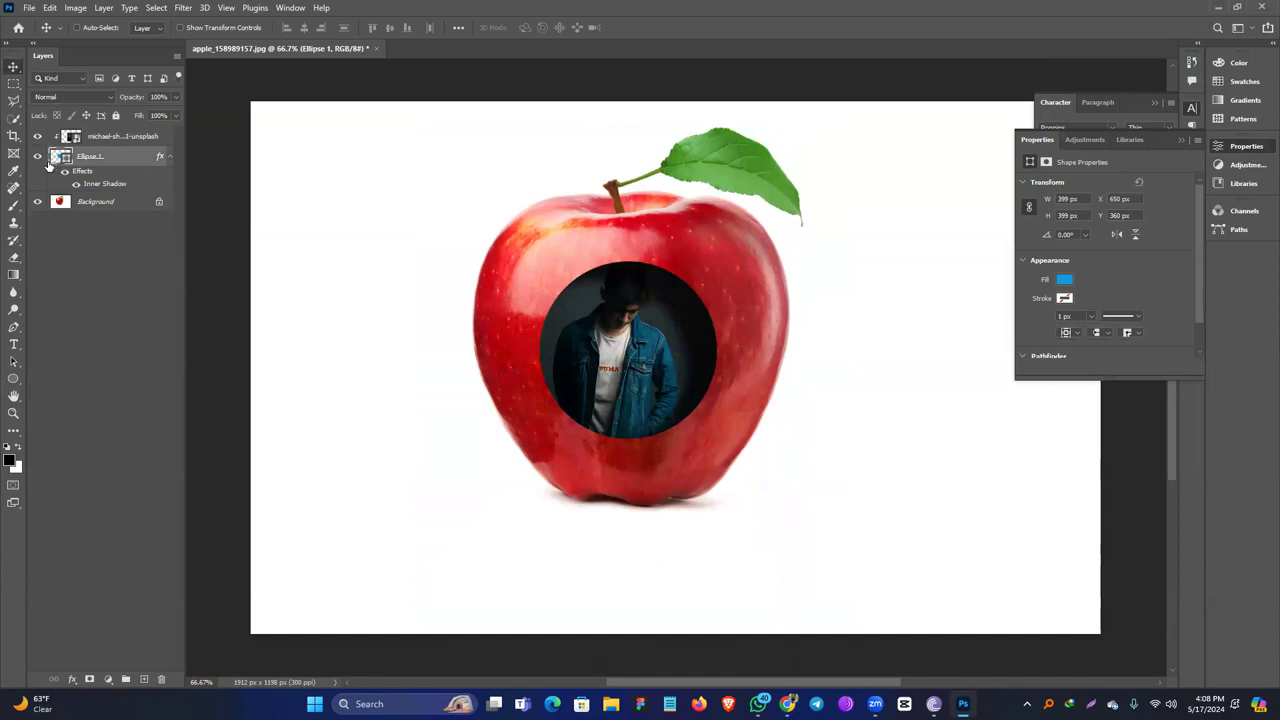
ctrl+click(58, 156)
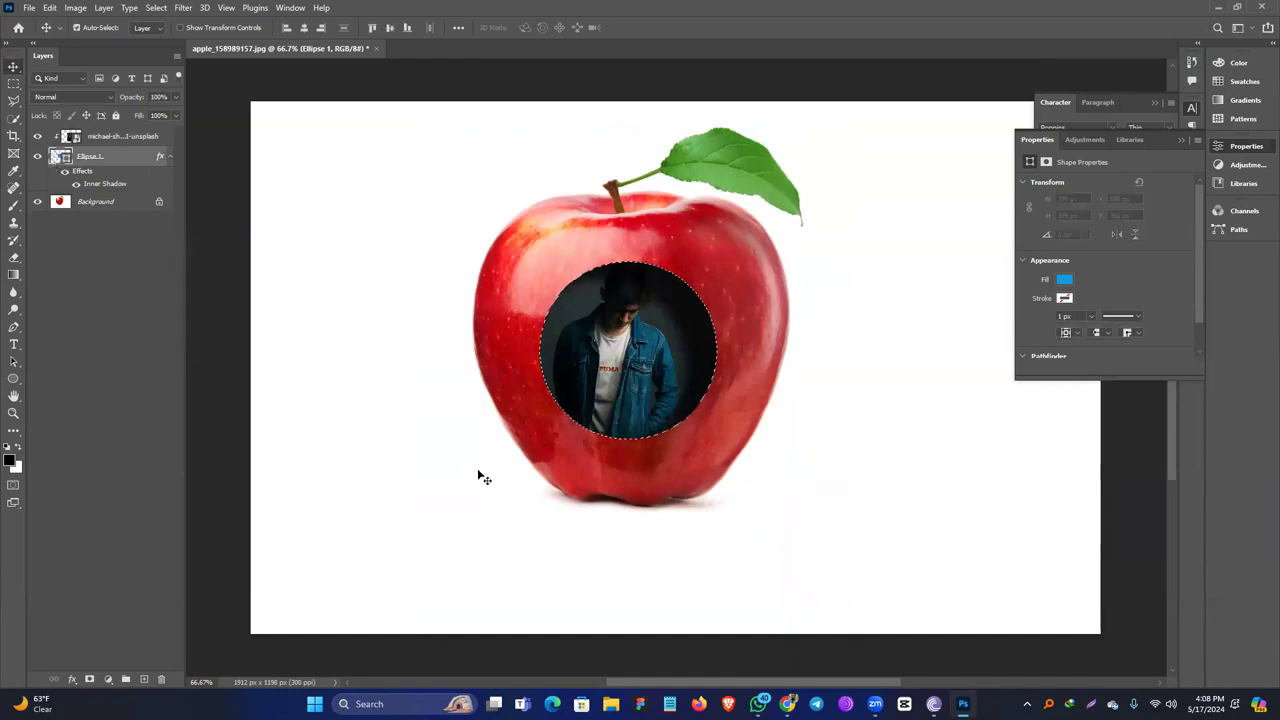
click(107, 208)
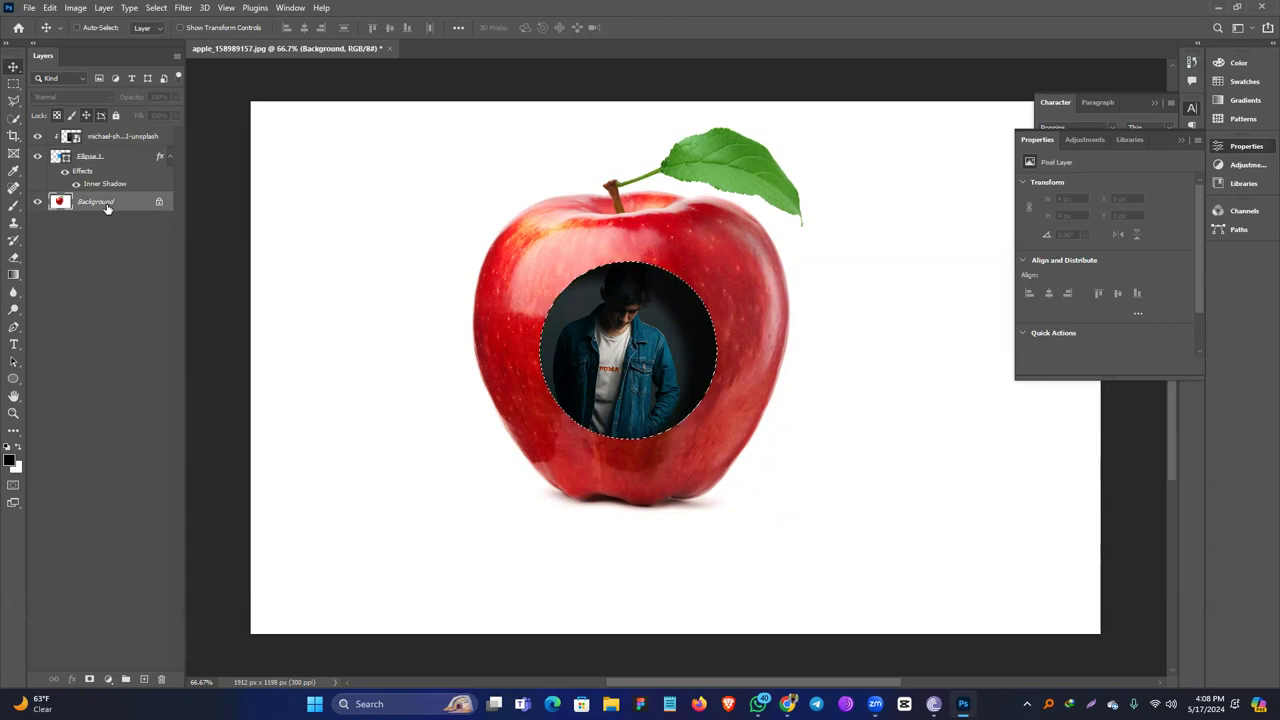
key(i)
key(ctrl+k)
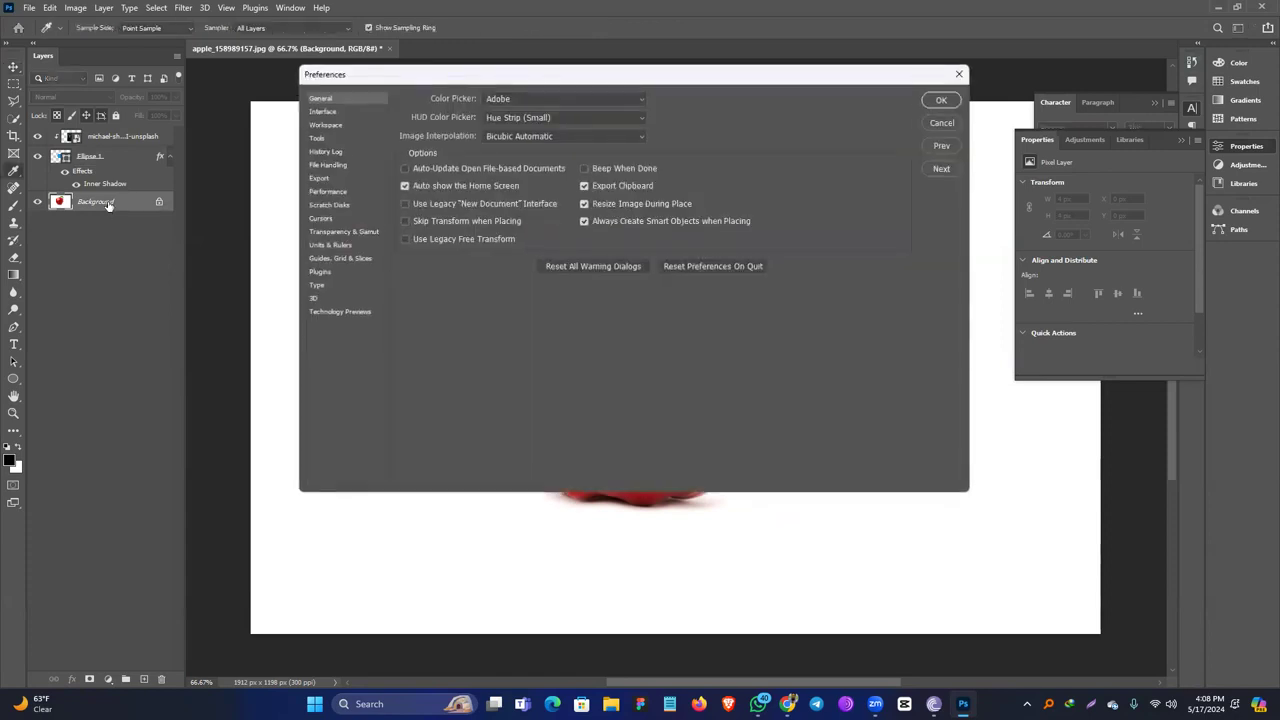
key(Escape)
key(v)
key(ctrl+j)
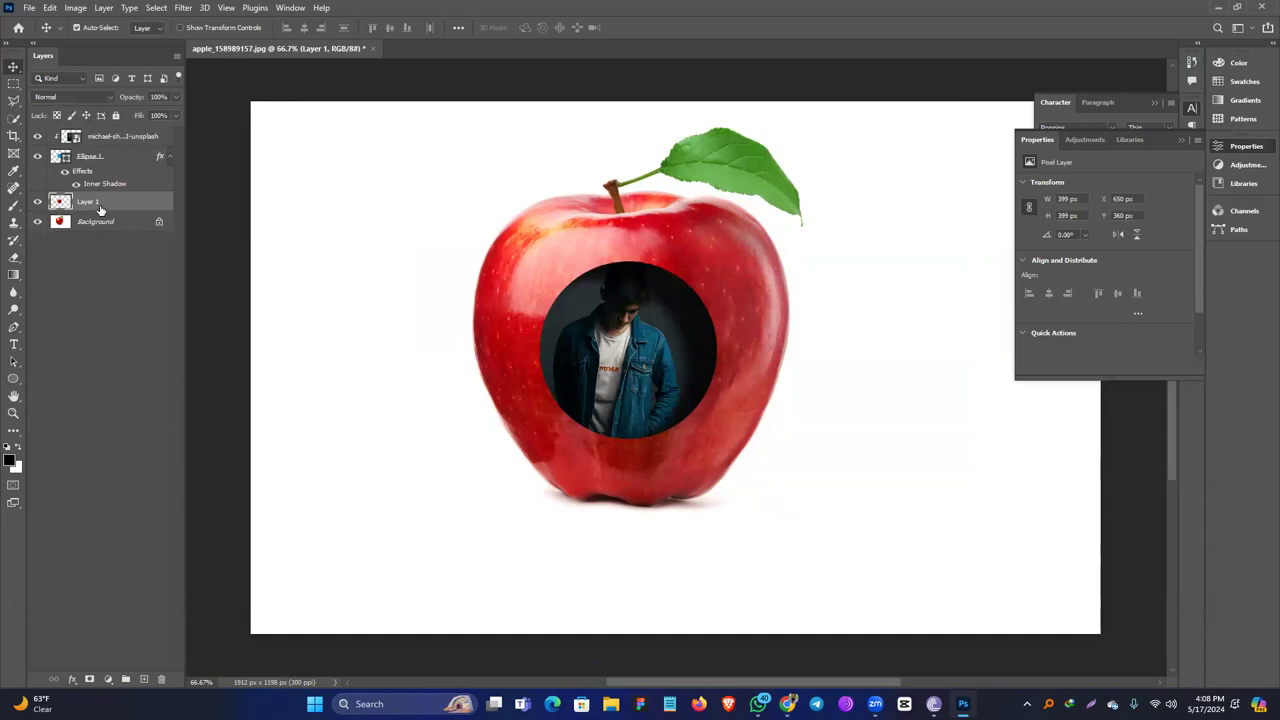
Bring the copied apple disc to the top of the layer stack, shift it up and right of the hole, and collapse the floating panels.
drag(94, 204, 104, 136)
drag(632, 340, 776, 285)
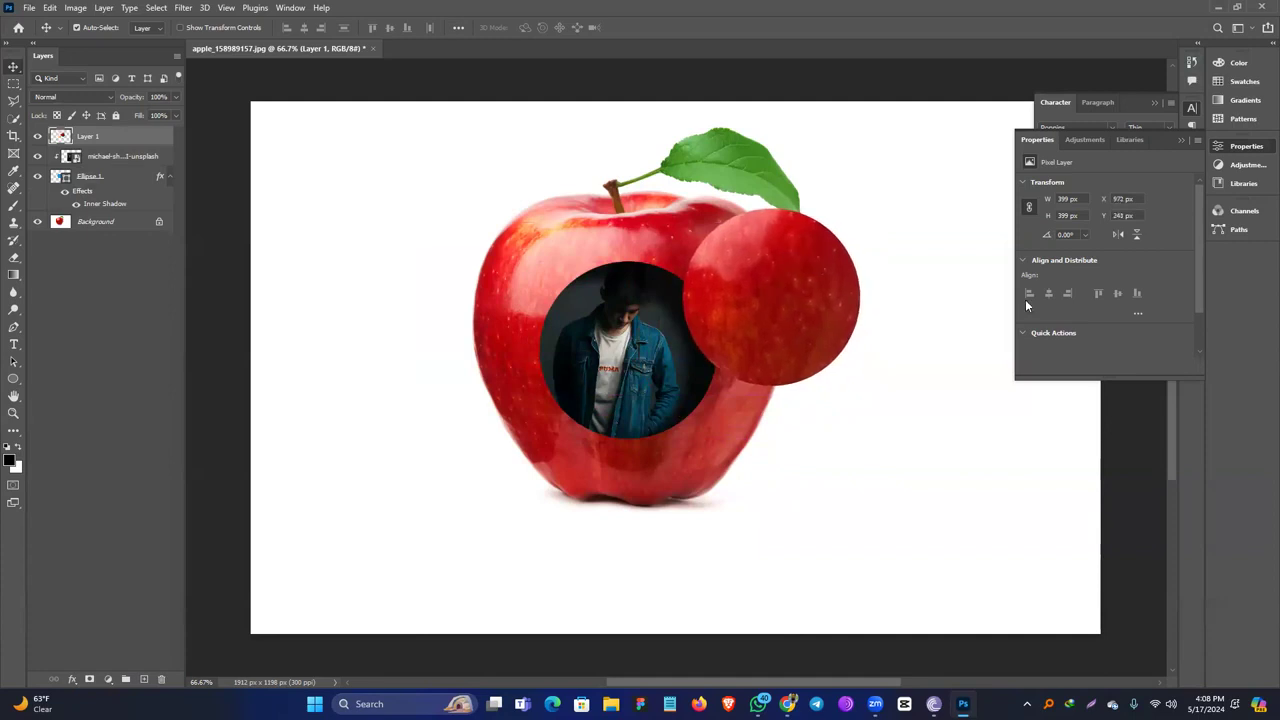
click(1180, 140)
click(1155, 103)
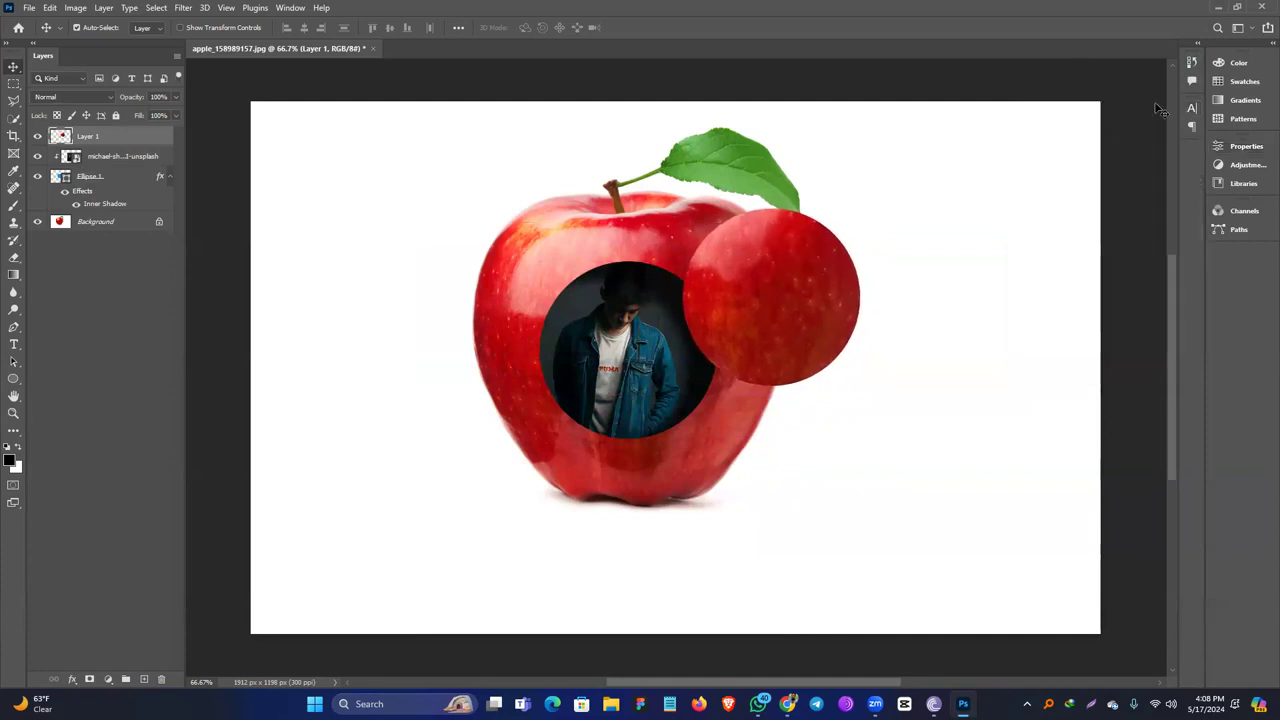
mouse_move(752, 302)
mouse_down()
mouse_move(755, 288)
mouse_move(733, 317)
mouse_up()
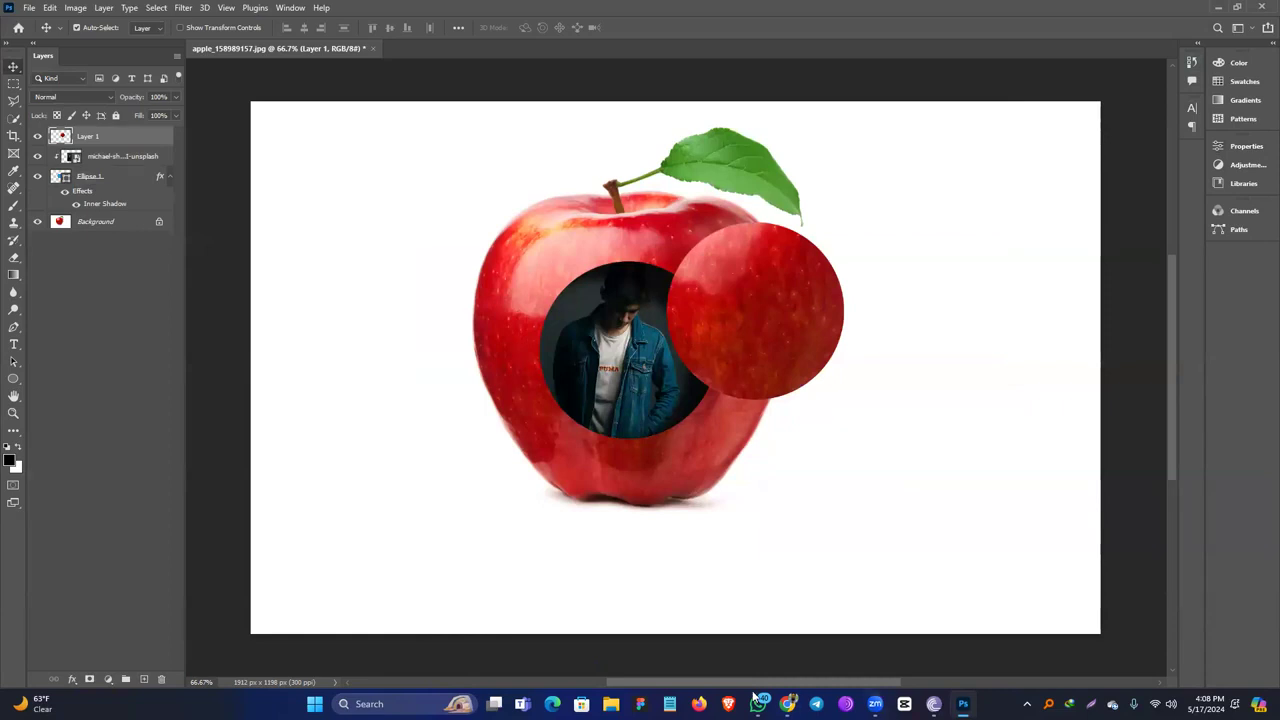
Switch to Chrome and search Google Images for "eye".
click(790, 704)
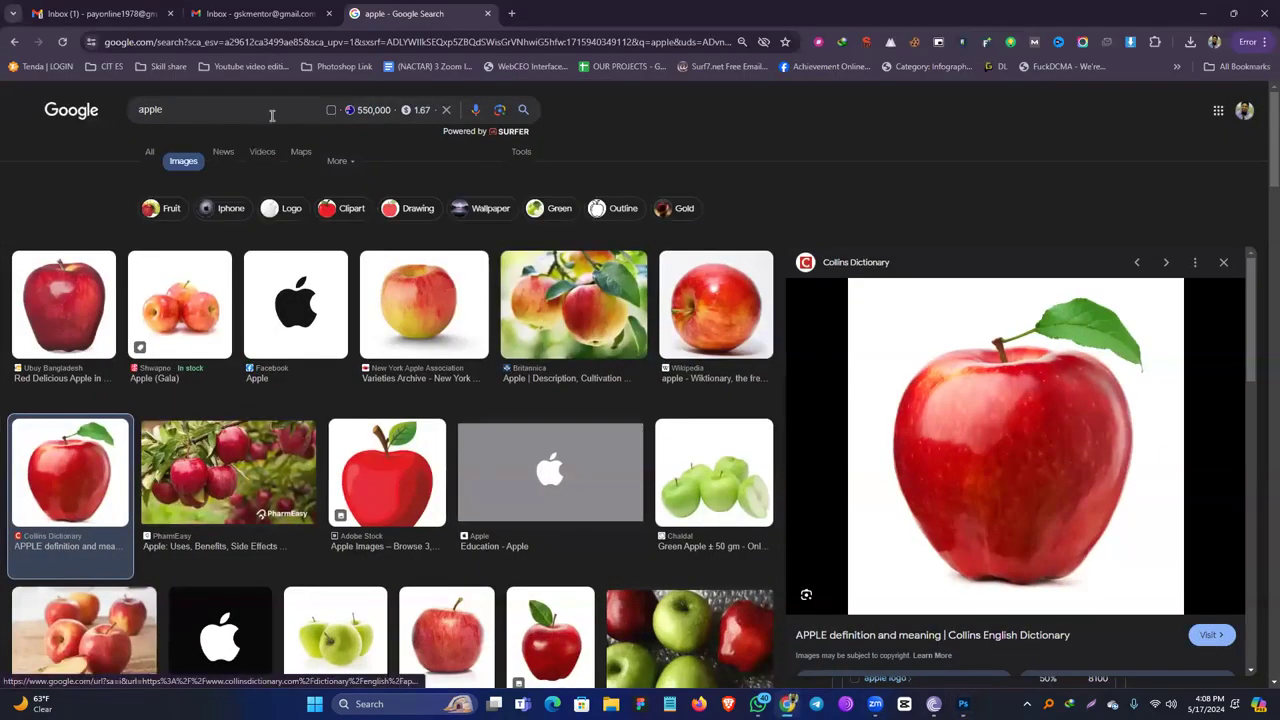
double_click(264, 112)
text(eye)
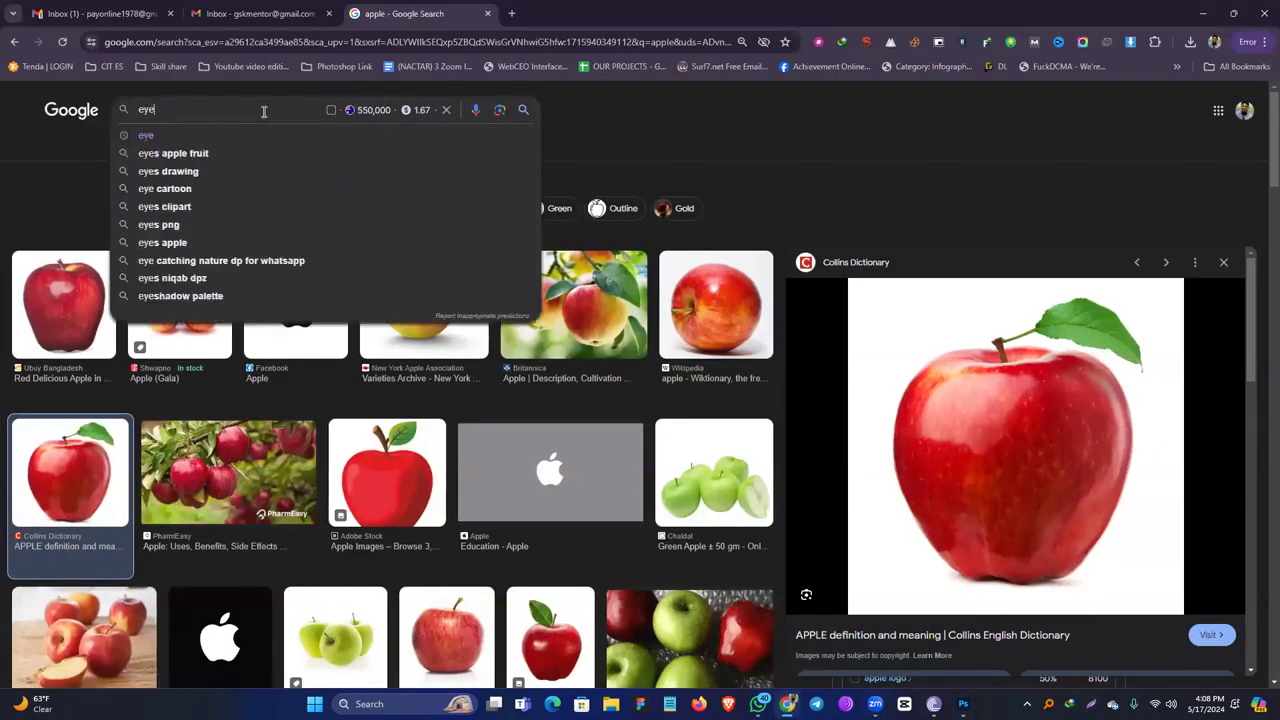
key(Return)
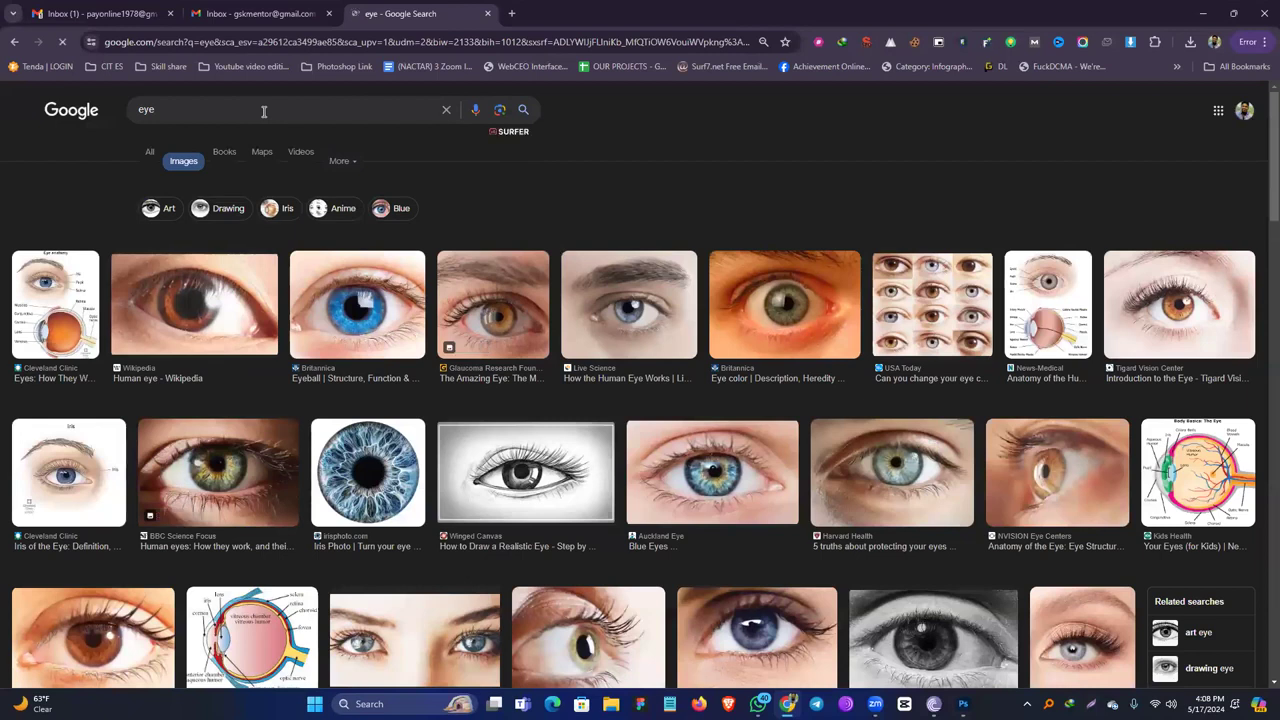
click(333, 320)
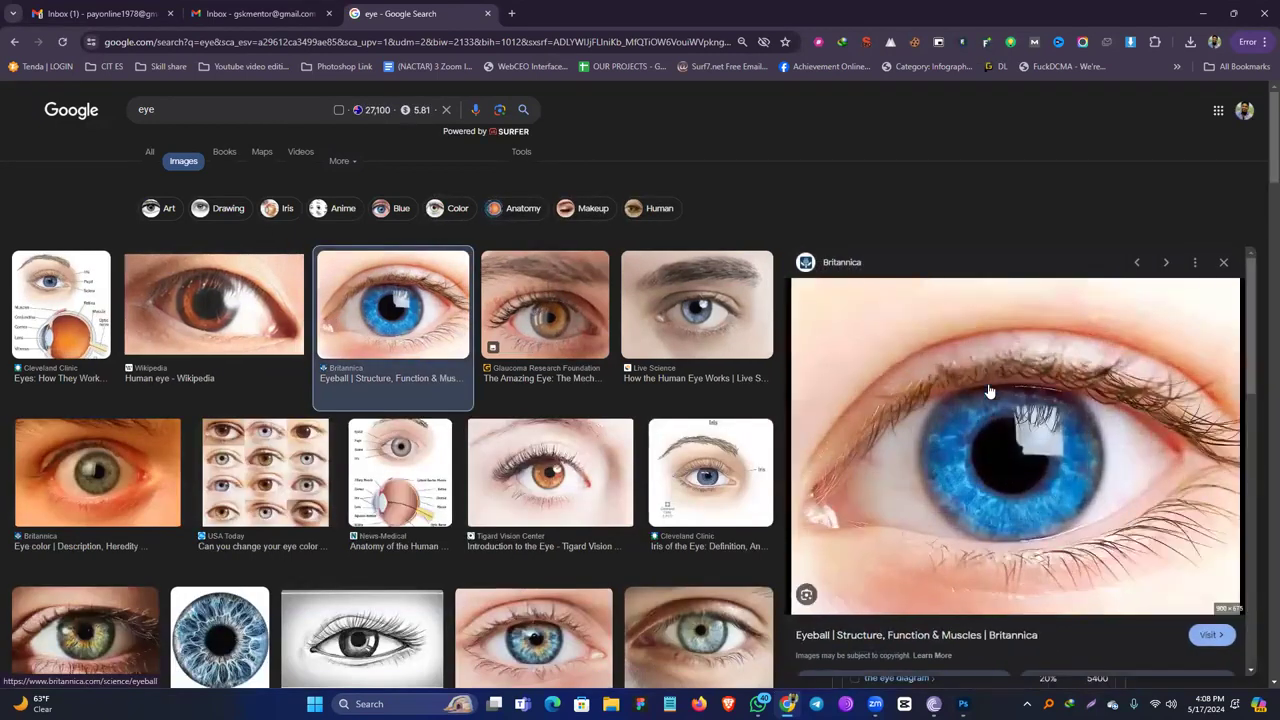
right_click(988, 385)
click(1066, 239)
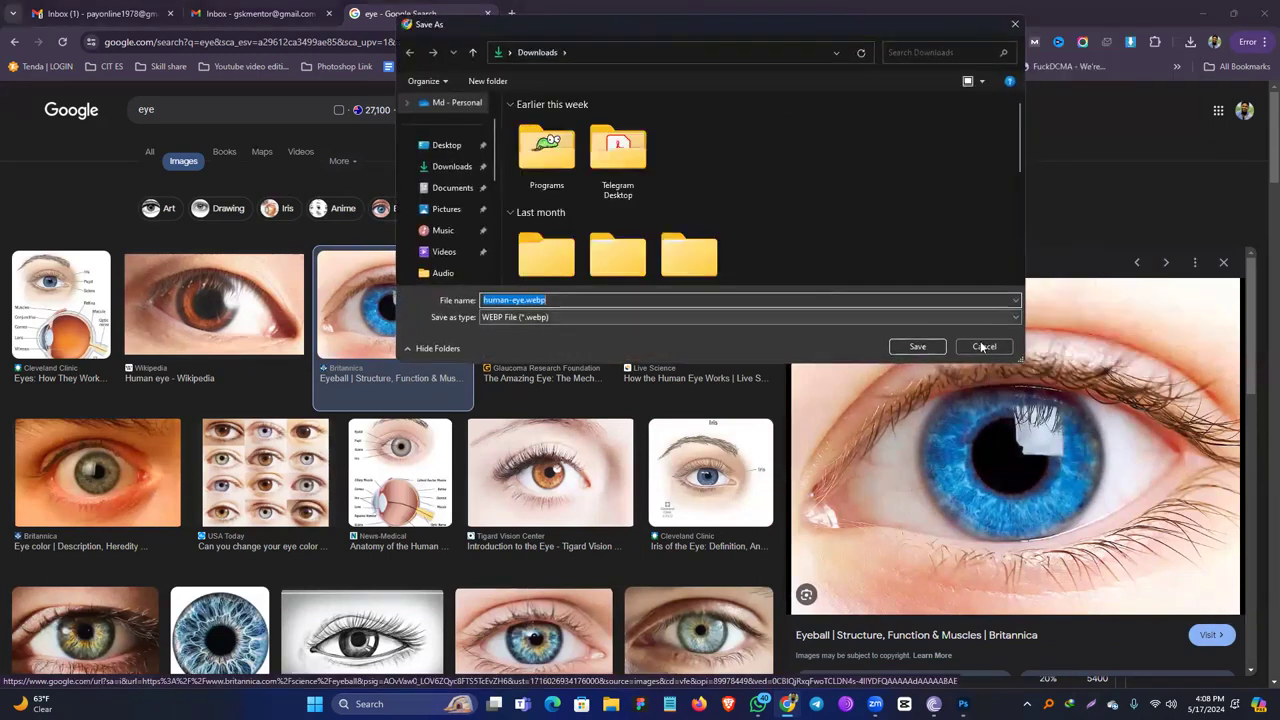
click(984, 346)
Preview the Auckland Eye image of a blue eye from the search results.
scroll(650, 450, down, 2)
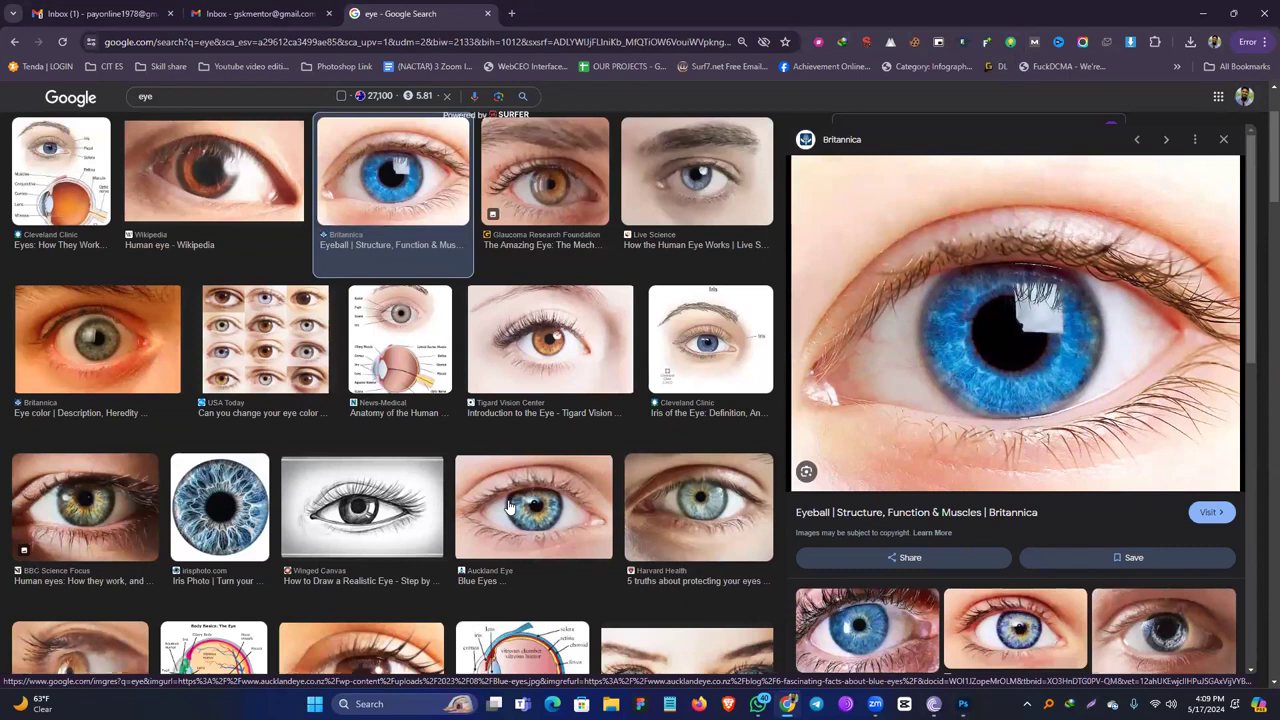
click(570, 592)
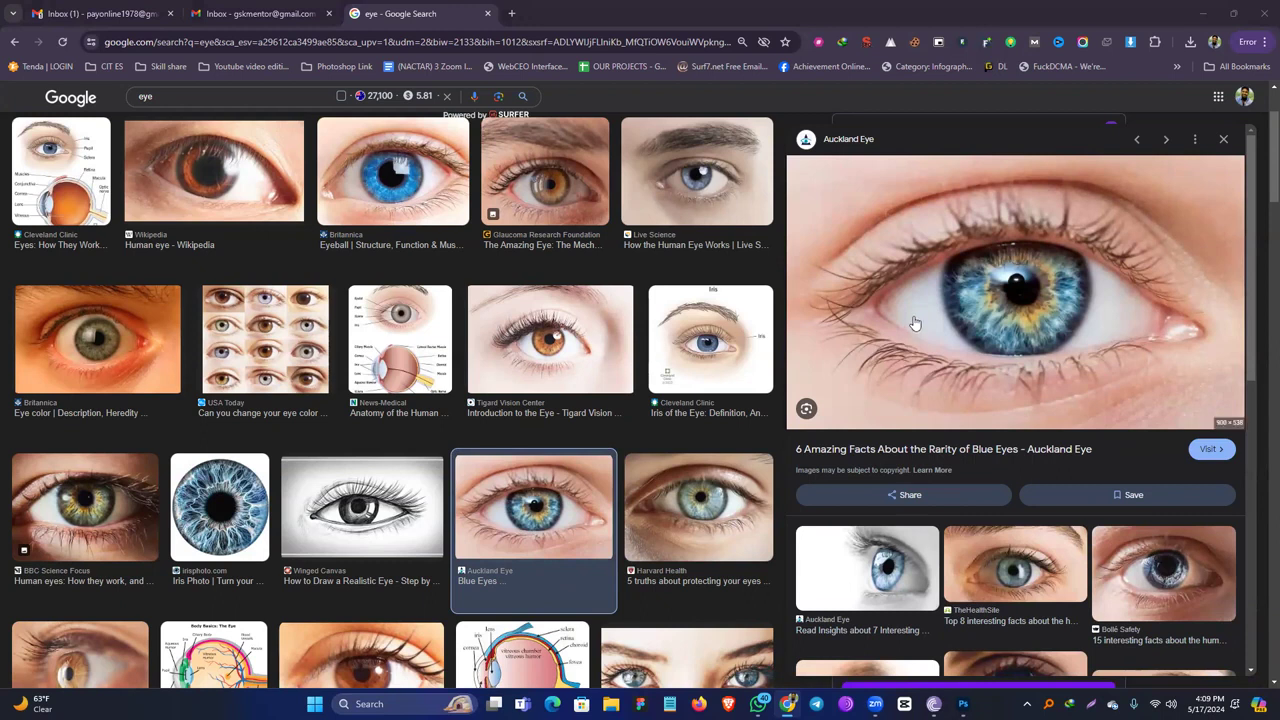
right_click(966, 278)
click(1045, 479)
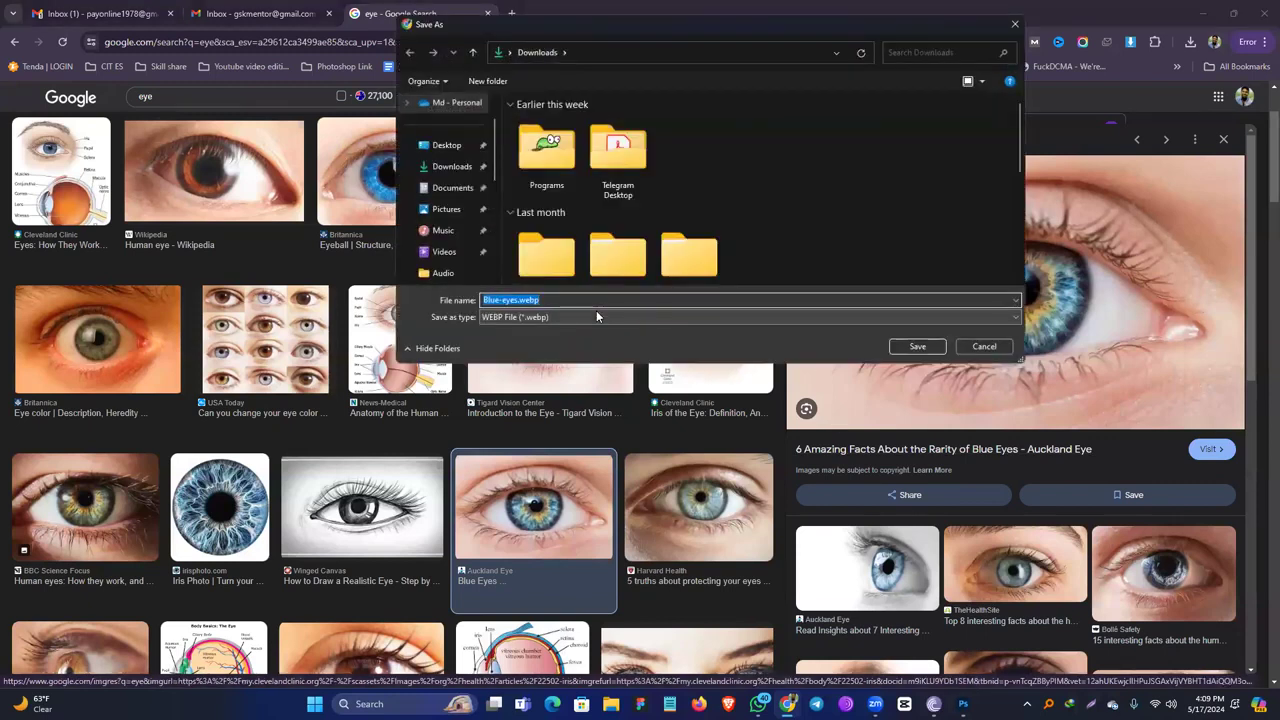
click(979, 343)
Open the Auckland Eye image by itself in its own browser tab and bring that tab forward.
right_click(976, 296)
click(1053, 474)
click(634, 9)
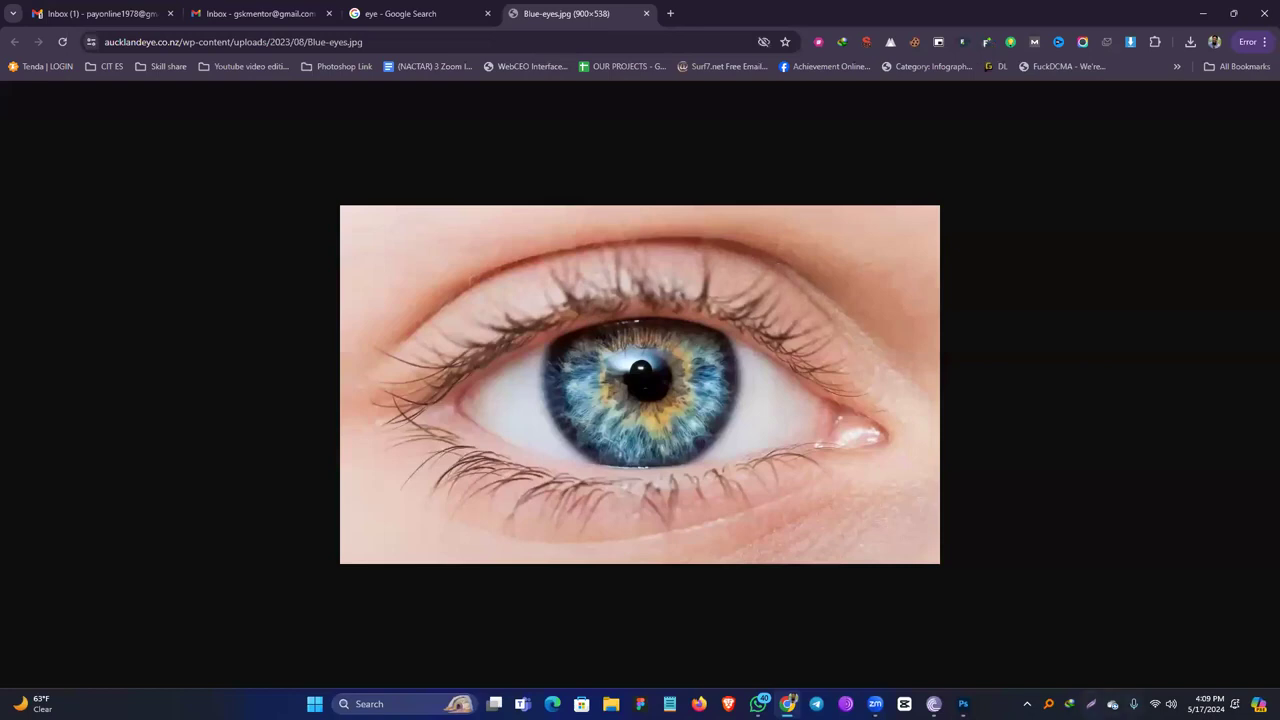
Capture a screenshot of about 877 × 511 px covering the eye image and save it to the Desktop as Screenshot_33.jpg.
key(Print)
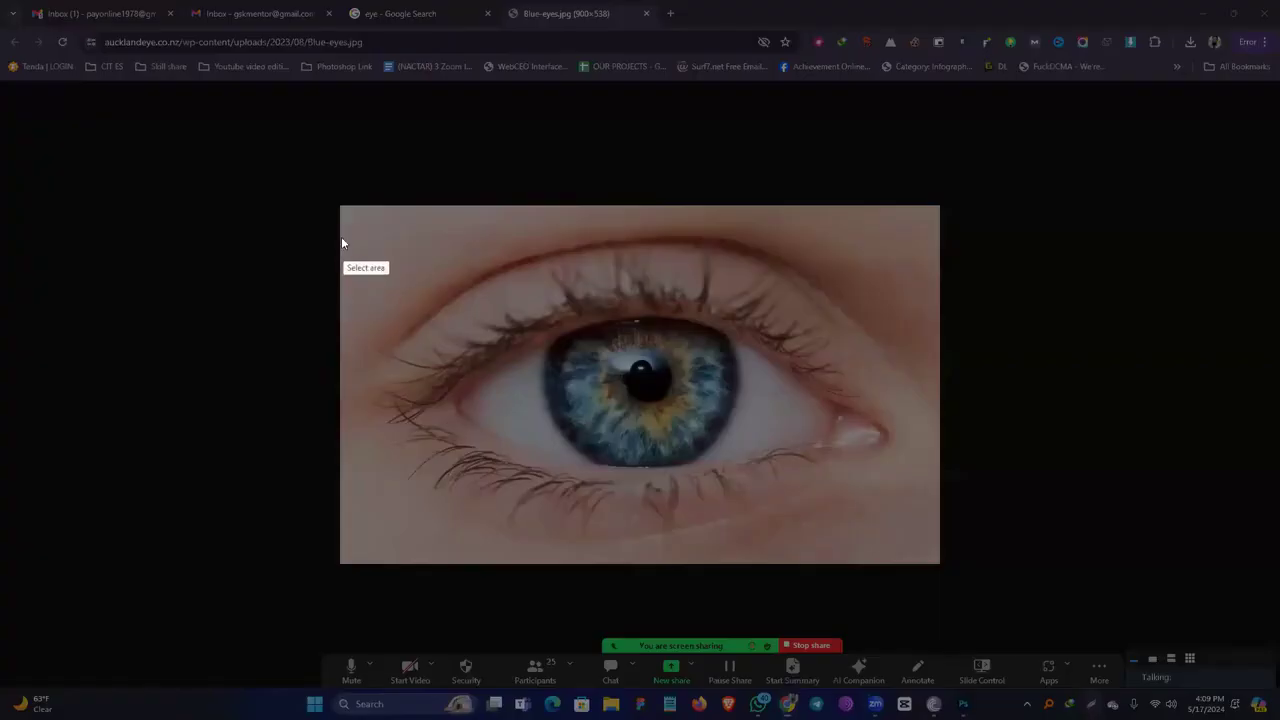
drag(348, 210, 931, 550)
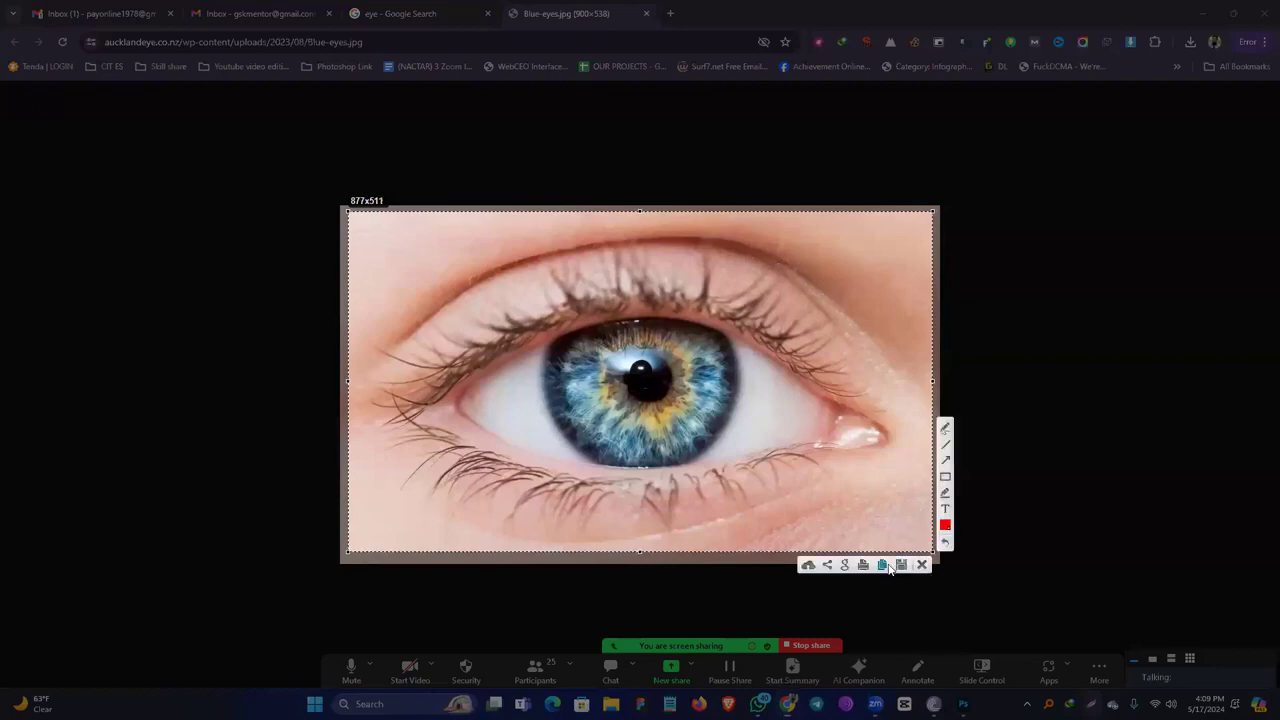
click(900, 565)
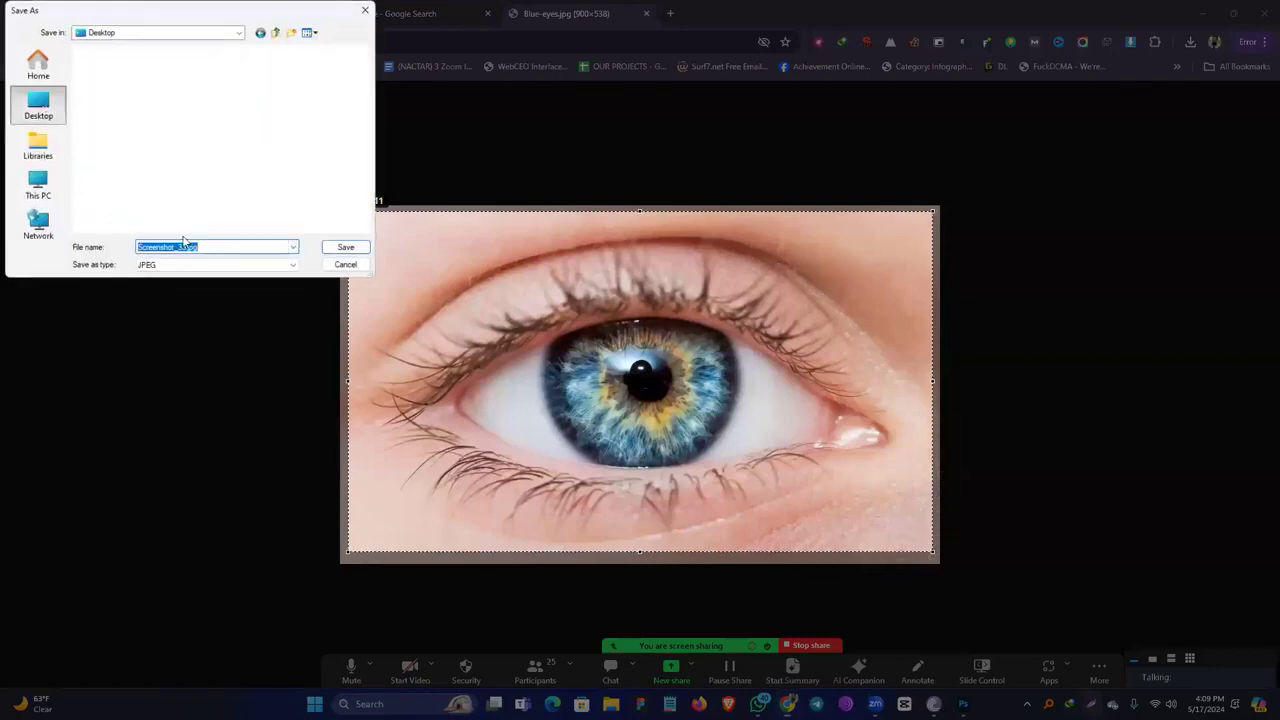
click(343, 247)
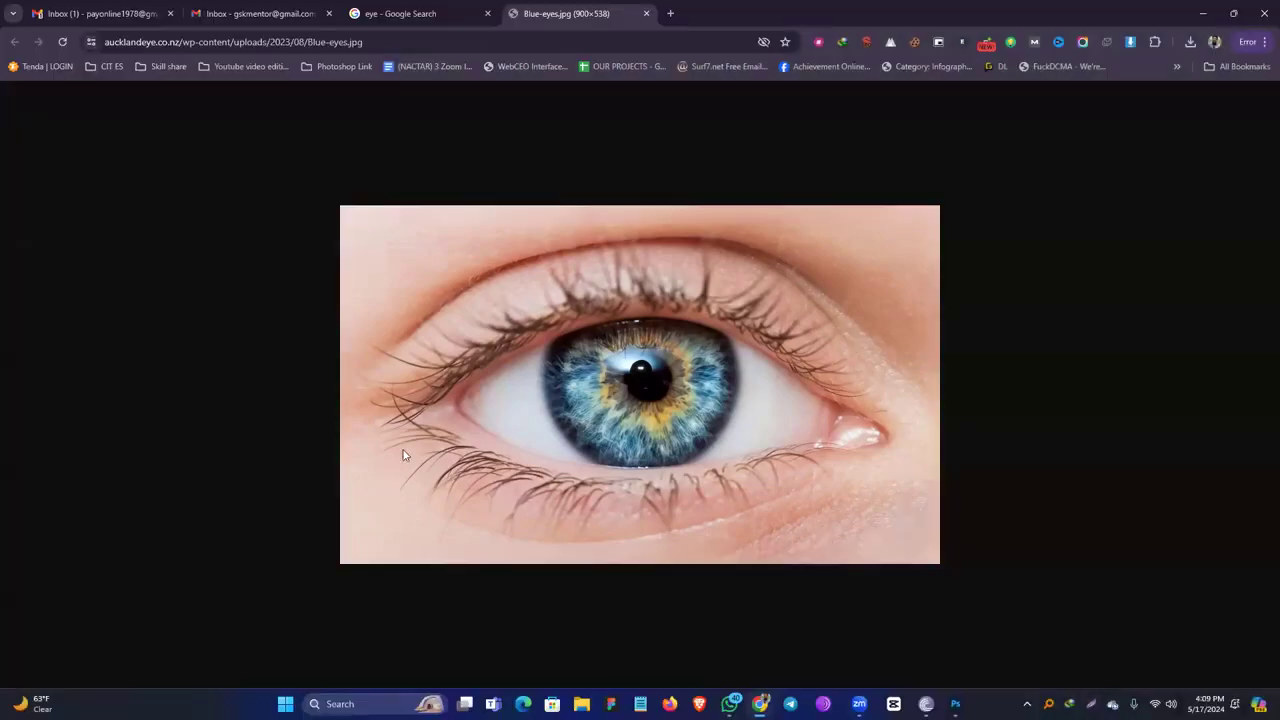
Switch to Photoshop, hide every layer above Background, and embed Screenshot_33.jpg in the apple document.
key(alt+Tab)
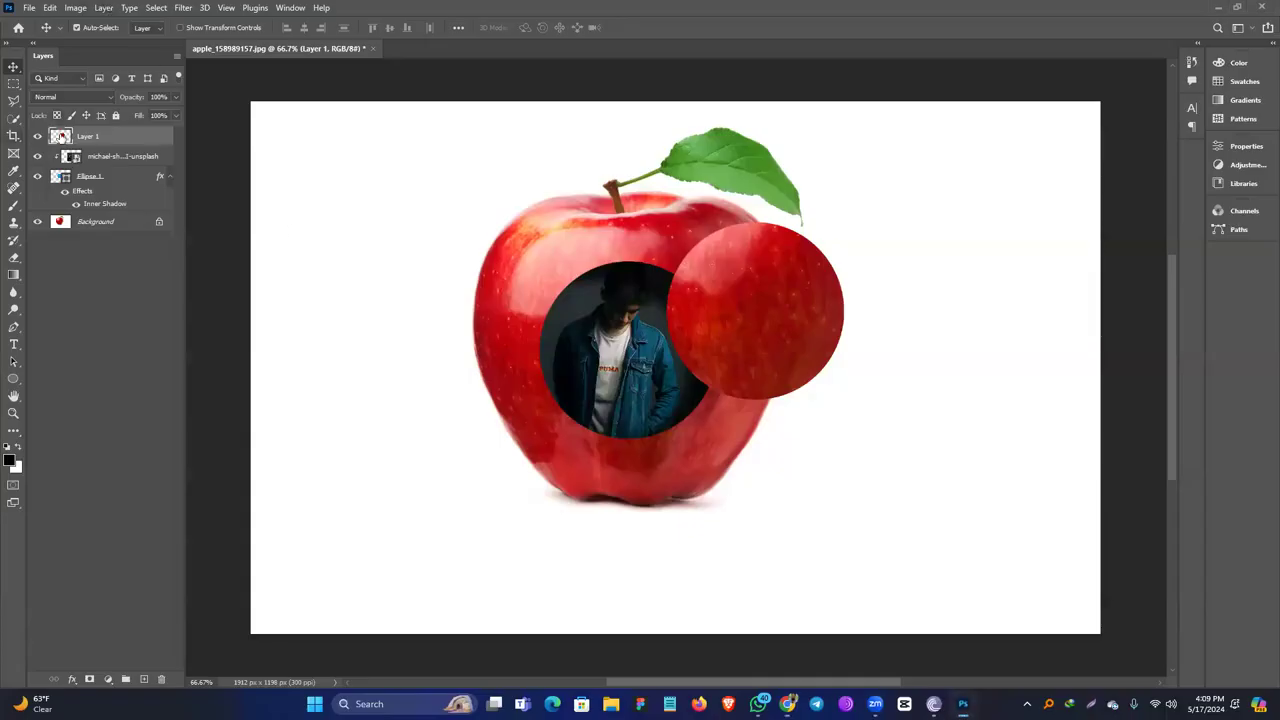
drag(38, 138, 38, 178)
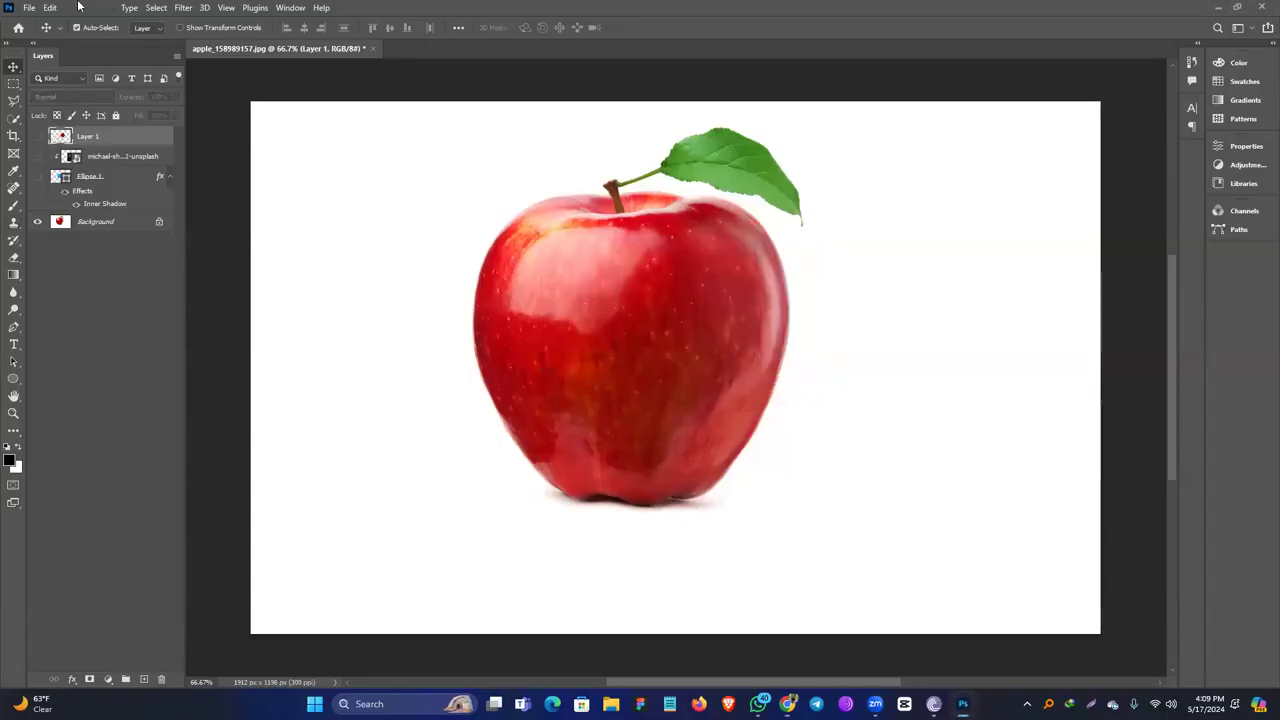
click(29, 8)
click(70, 271)
click(55, 131)
click(303, 318)
text(Screenshot_33.jpg)
key(Return)
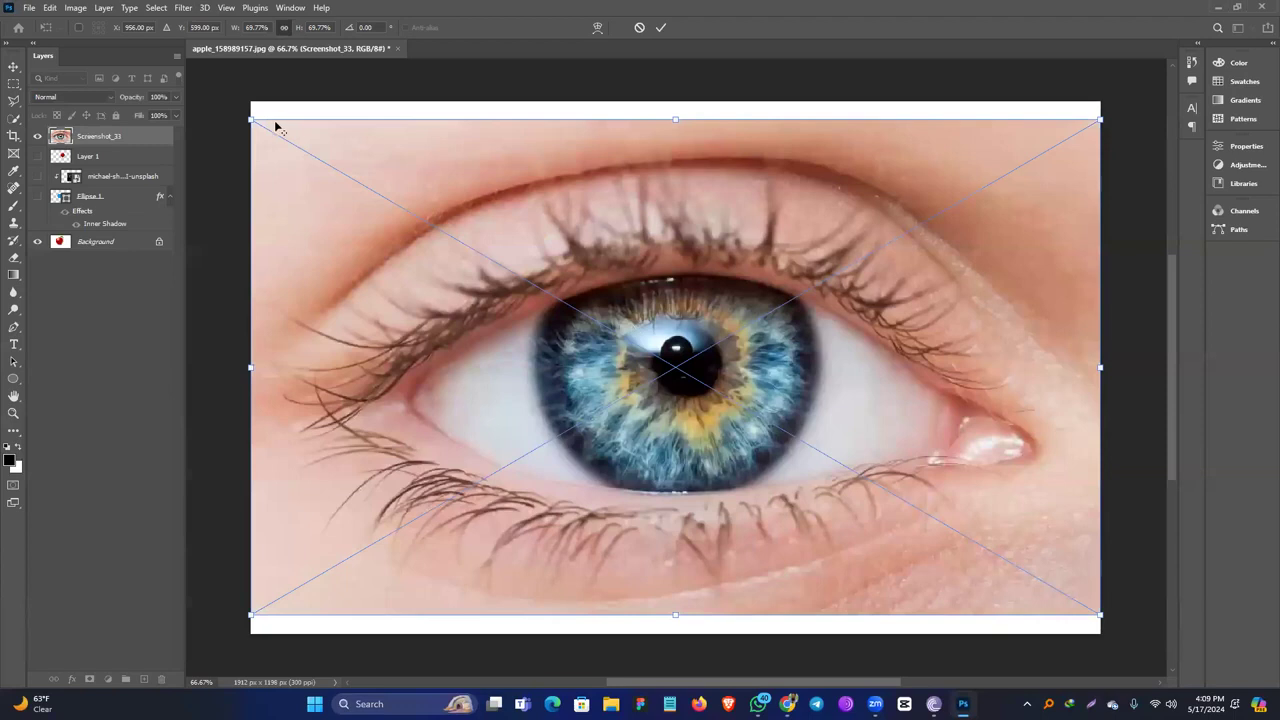
Scale the placed eye image down to fit within the apple's width and position it over the apple's middle.
drag(252, 120, 516, 276)
drag(673, 320, 633, 303)
drag(789, 438, 766, 426)
drag(715, 376, 709, 359)
key(Return)
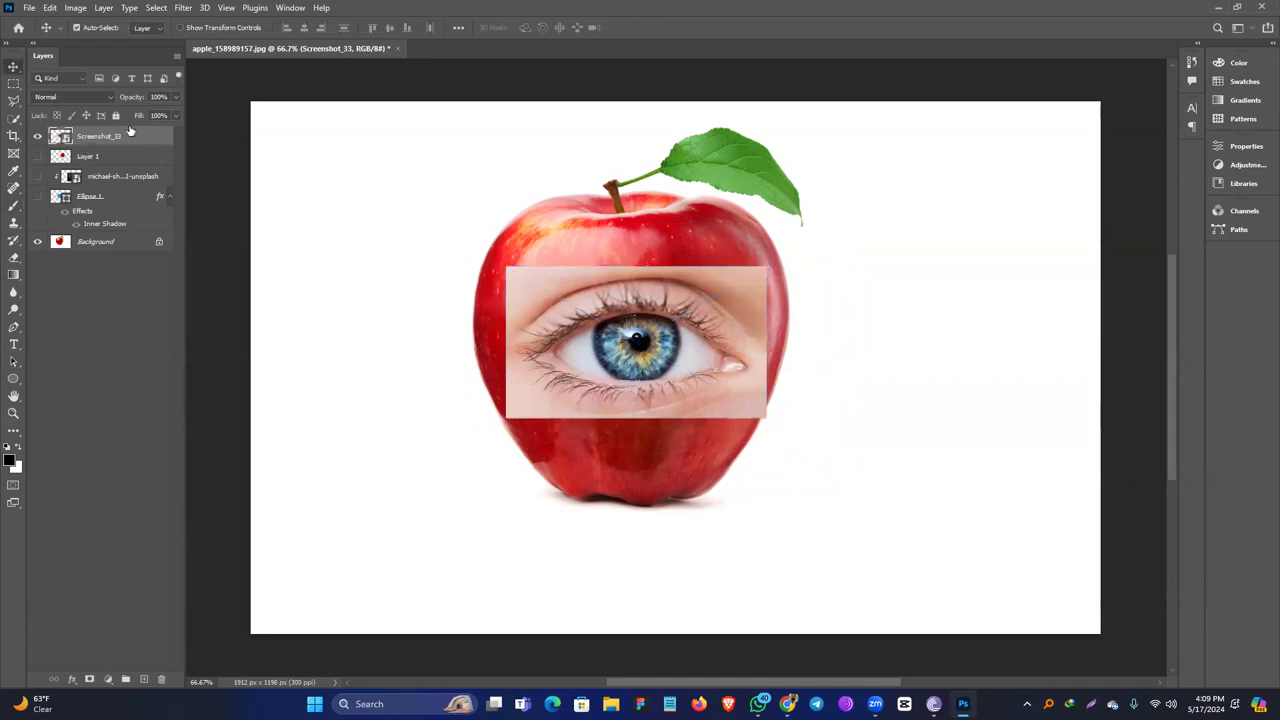
Add a layer mask to Screenshot_33 and set up a soft black brush of about 202 px with 0% hardness.
click(88, 679)
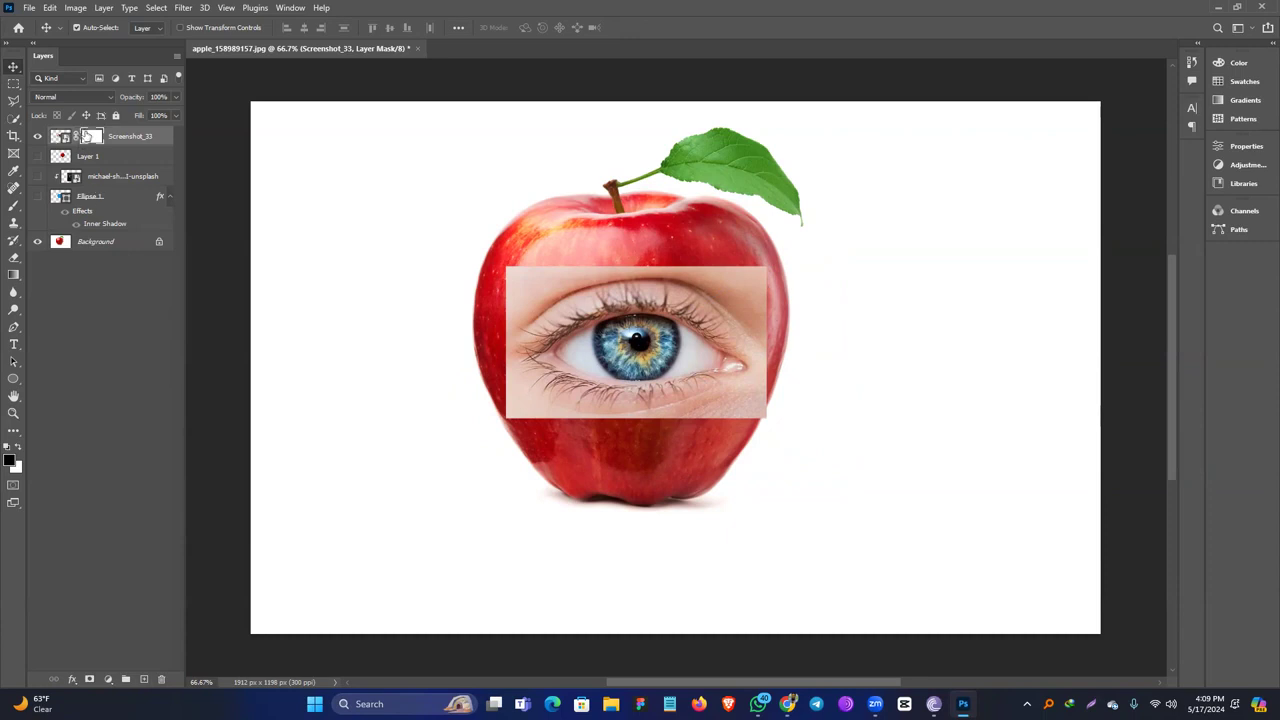
click(12, 209)
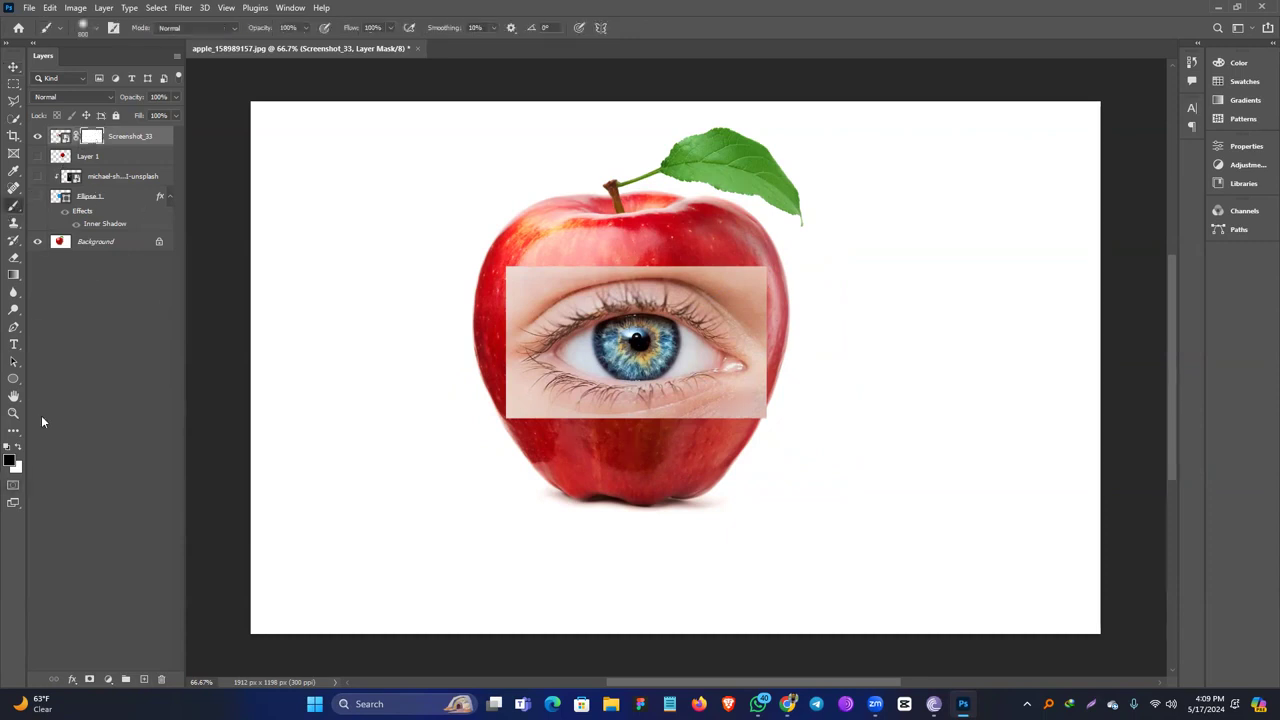
click(97, 28)
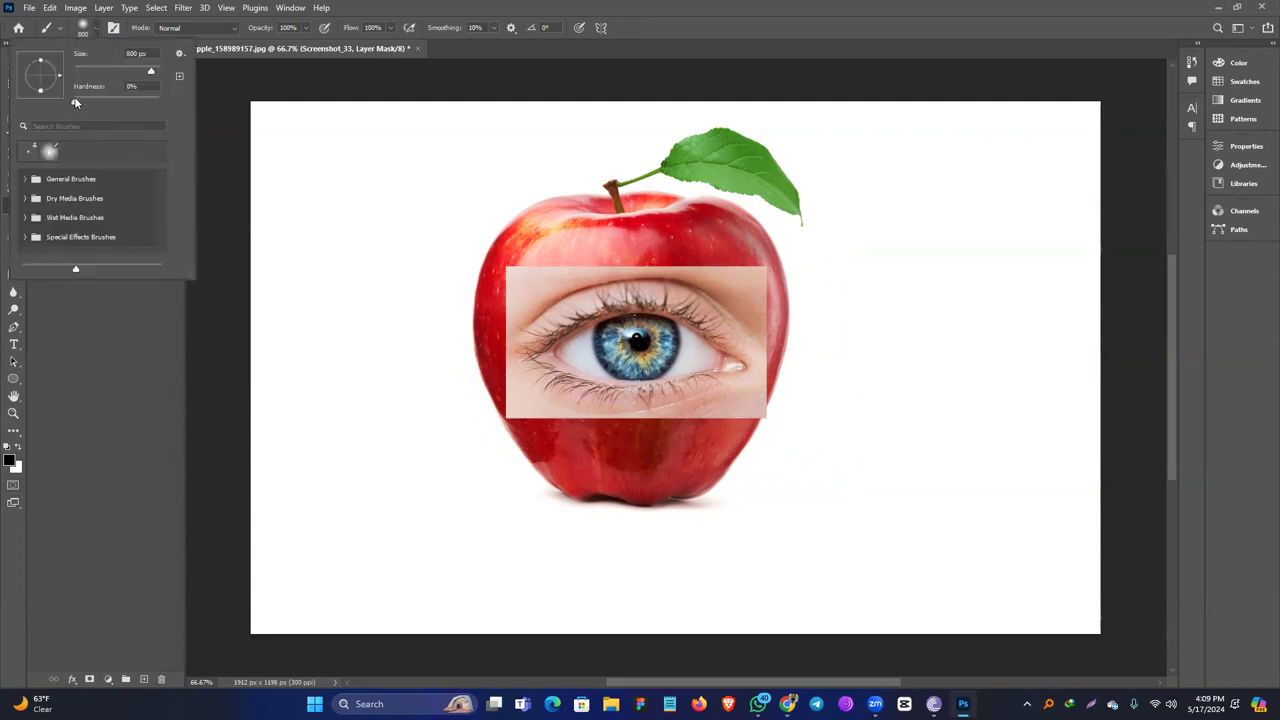
mouse_move(151, 70)
mouse_down()
mouse_move(125, 72)
mouse_move(139, 75)
mouse_up()
click(606, 5)
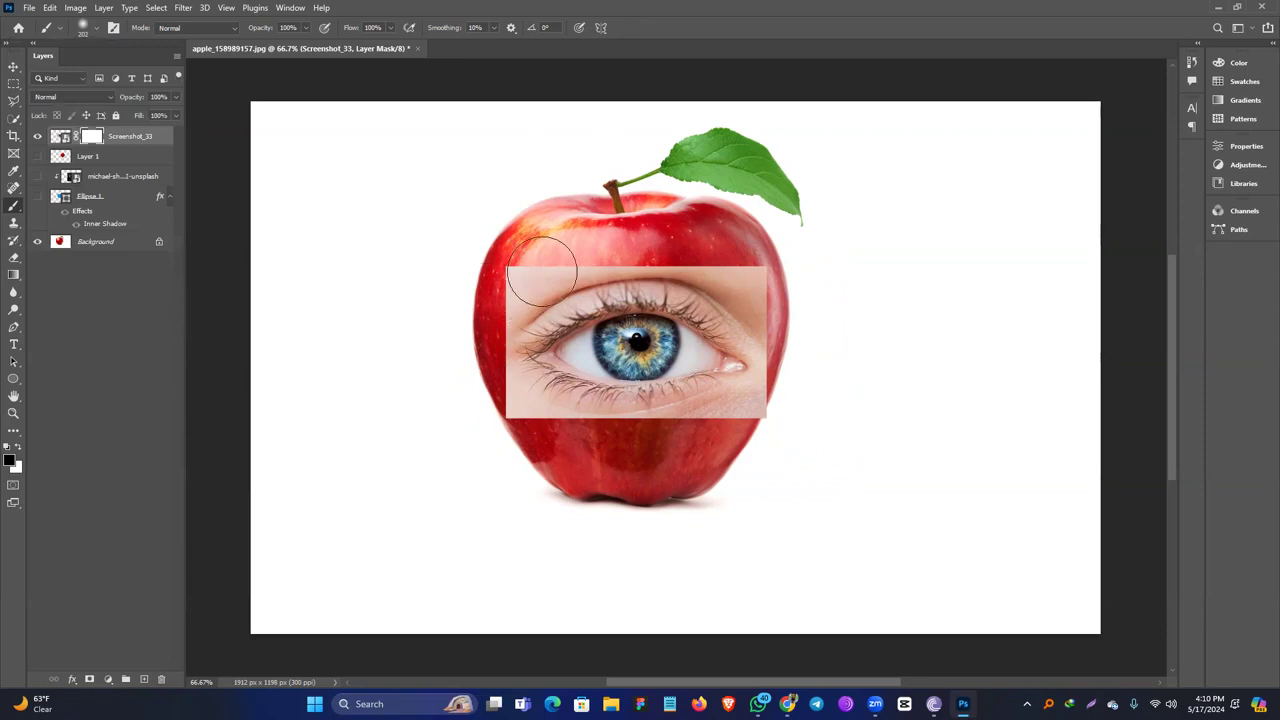
drag(603, 286, 620, 301)
mouse_move(563, 249)
mouse_down()
mouse_move(516, 258)
mouse_move(569, 225)
mouse_move(469, 268)
mouse_move(424, 355)
mouse_move(424, 475)
mouse_move(606, 494)
mouse_move(464, 480)
mouse_move(419, 433)
mouse_move(467, 429)
mouse_move(446, 415)
mouse_move(554, 477)
mouse_move(657, 490)
mouse_move(800, 473)
mouse_move(862, 434)
mouse_move(862, 338)
mouse_move(787, 259)
mouse_move(636, 256)
mouse_up()
key(ctrl+BackSpace)
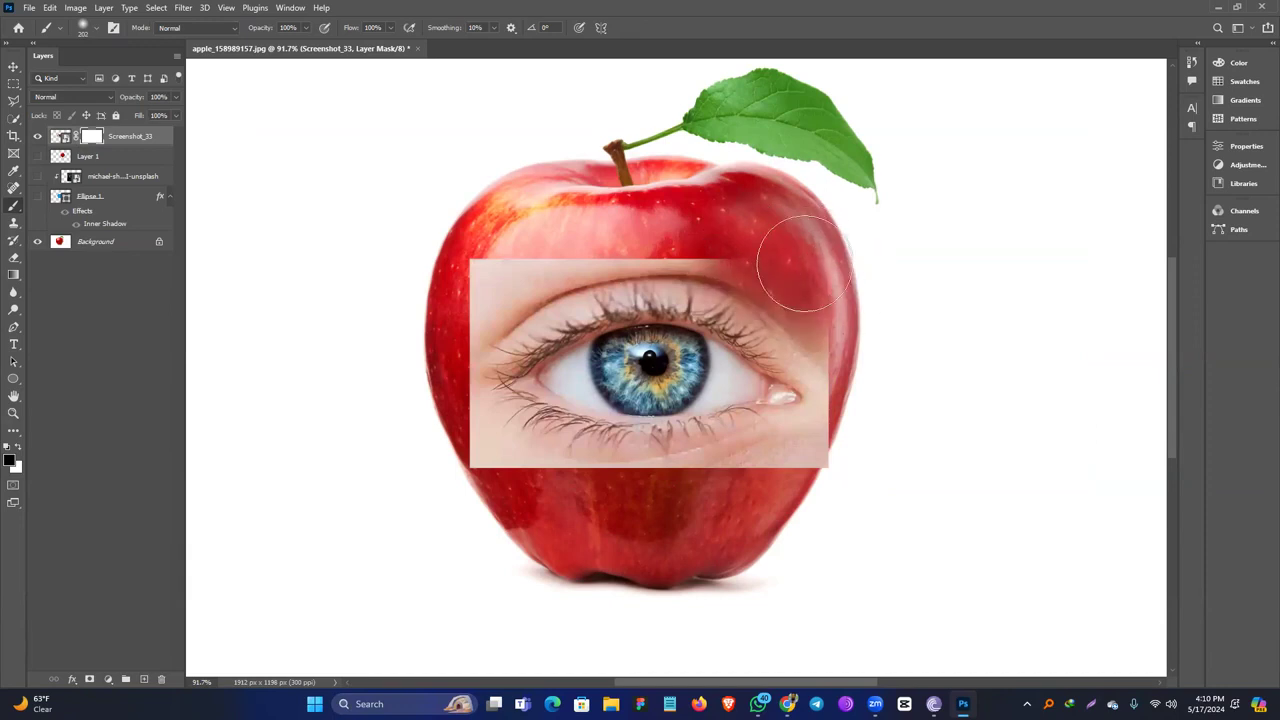
Paint black on the Screenshot_33 mask around the eye, hiding the surrounding skin so the eye blends into the apple.
mouse_move(700, 262)
mouse_down()
mouse_move(430, 297)
mouse_move(429, 443)
mouse_move(463, 471)
mouse_move(423, 386)
mouse_move(432, 330)
mouse_up()
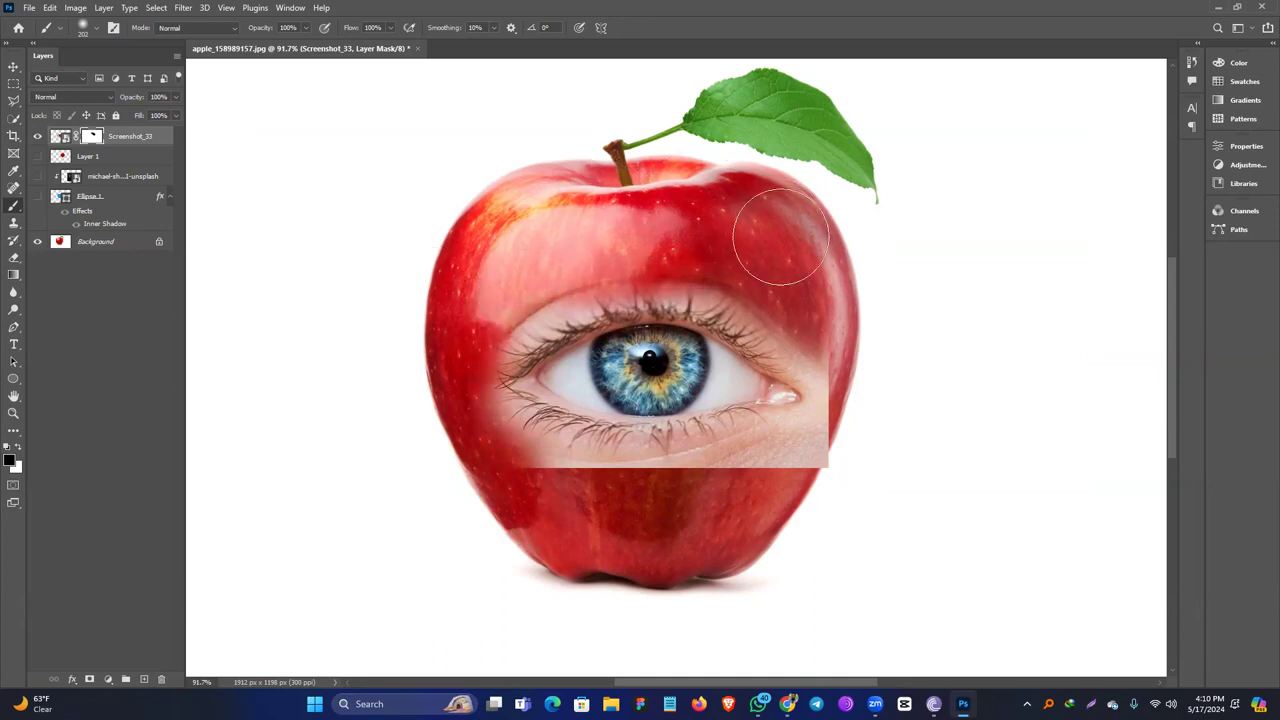
mouse_move(868, 363)
mouse_down()
mouse_move(873, 437)
mouse_move(840, 475)
mouse_move(771, 485)
mouse_move(839, 440)
mouse_move(791, 475)
mouse_move(641, 501)
mouse_move(510, 495)
mouse_move(448, 441)
mouse_move(396, 348)
mouse_move(602, 263)
mouse_move(743, 245)
mouse_move(798, 272)
mouse_move(727, 266)
mouse_move(849, 341)
mouse_move(831, 332)
mouse_move(826, 295)
mouse_move(769, 251)
mouse_move(564, 238)
mouse_move(474, 251)
mouse_move(447, 314)
mouse_move(453, 418)
mouse_move(494, 468)
mouse_move(726, 486)
mouse_up()
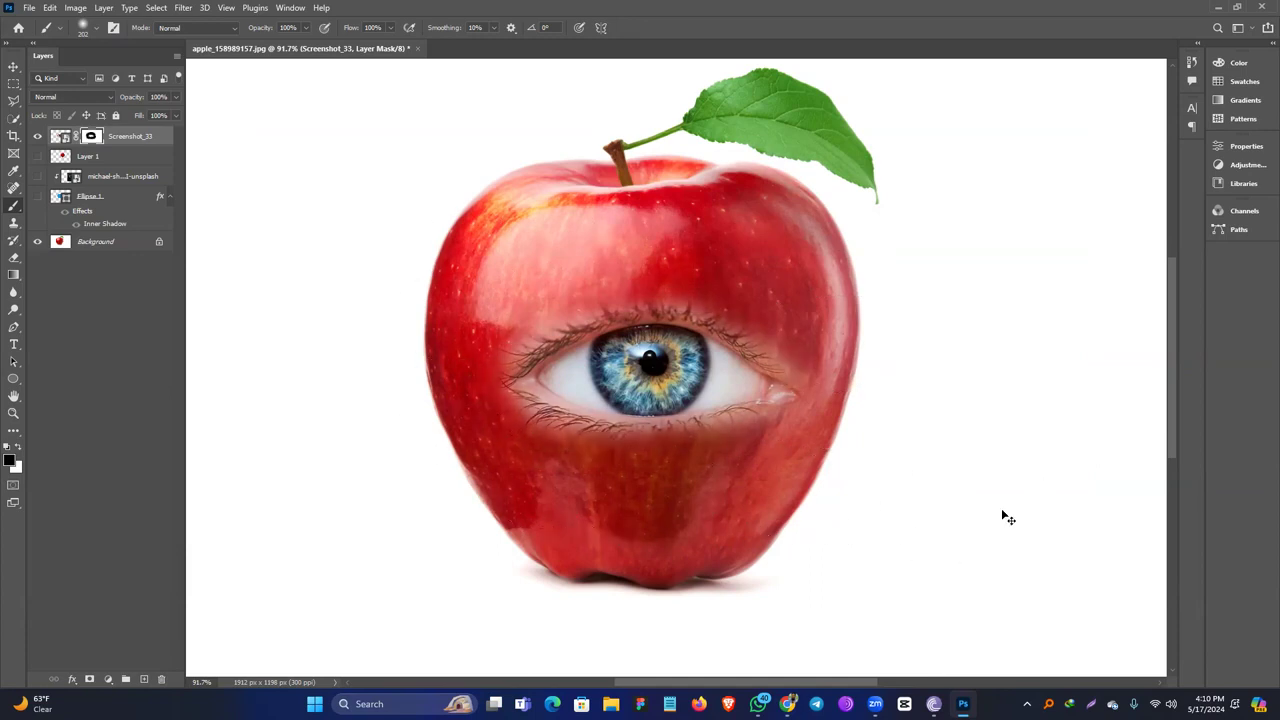
scroll(1007, 518, down, 2)
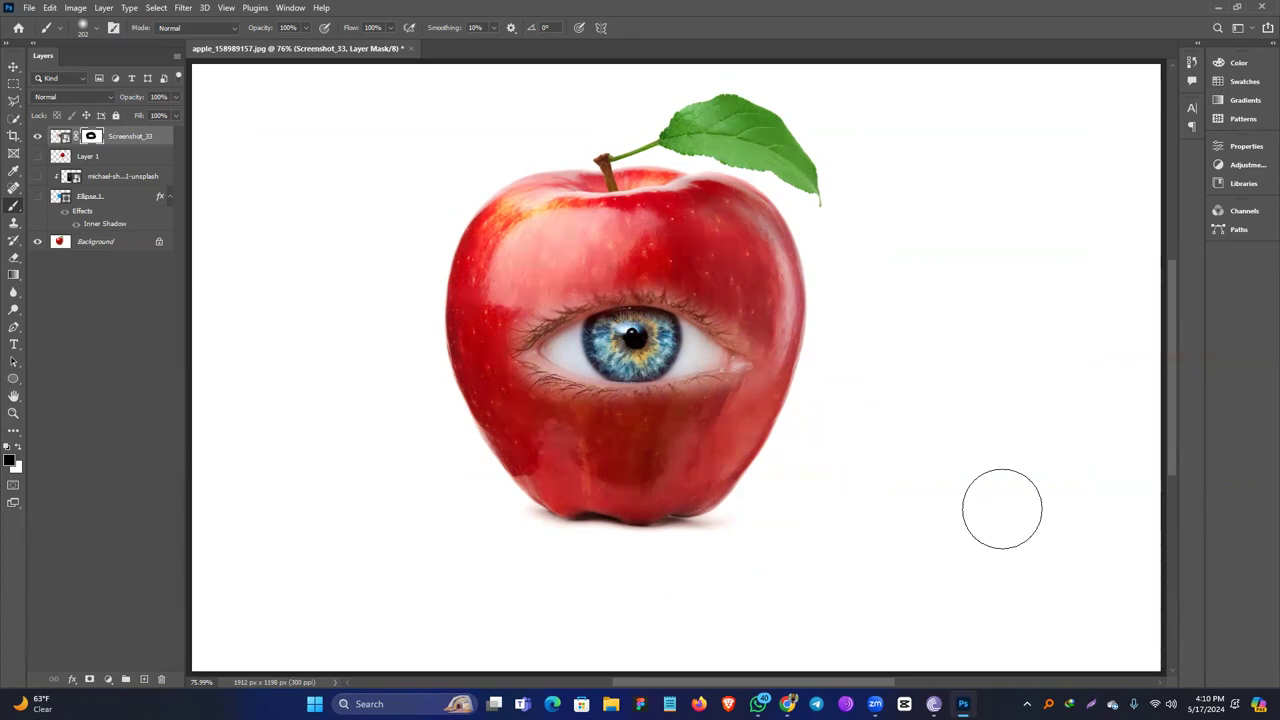
Hide the masked eye layer, show Layer 1, the clipped photo and Ellipse 1 again, and activate the Move tool.
click(37, 136)
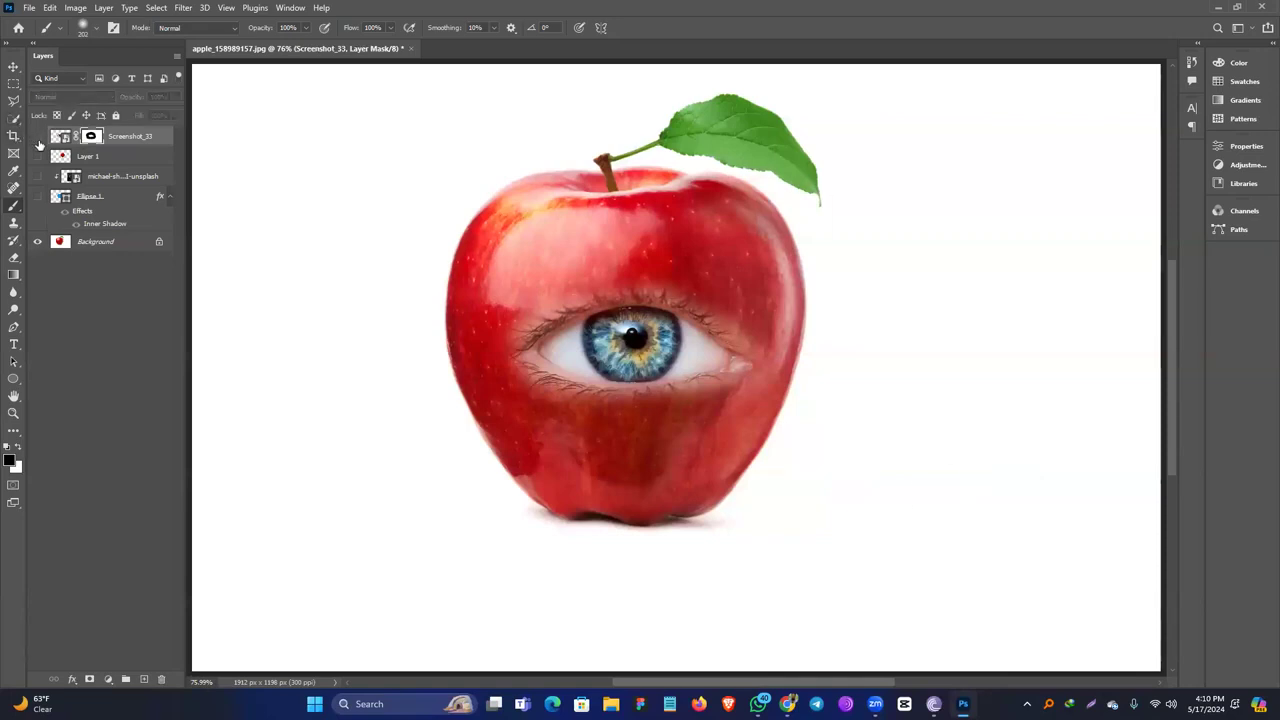
click(37, 156)
click(37, 176)
click(37, 196)
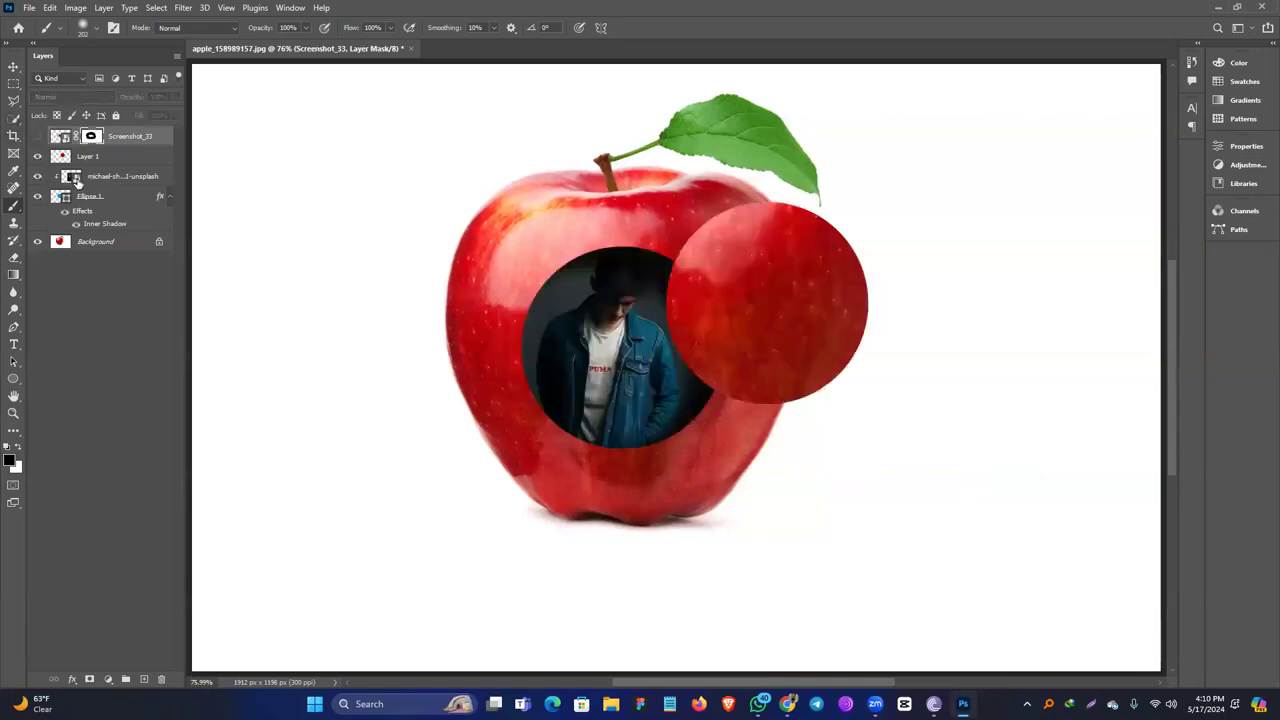
click(37, 136)
click(37, 136)
click(37, 136)
click(37, 136)
click(12, 67)
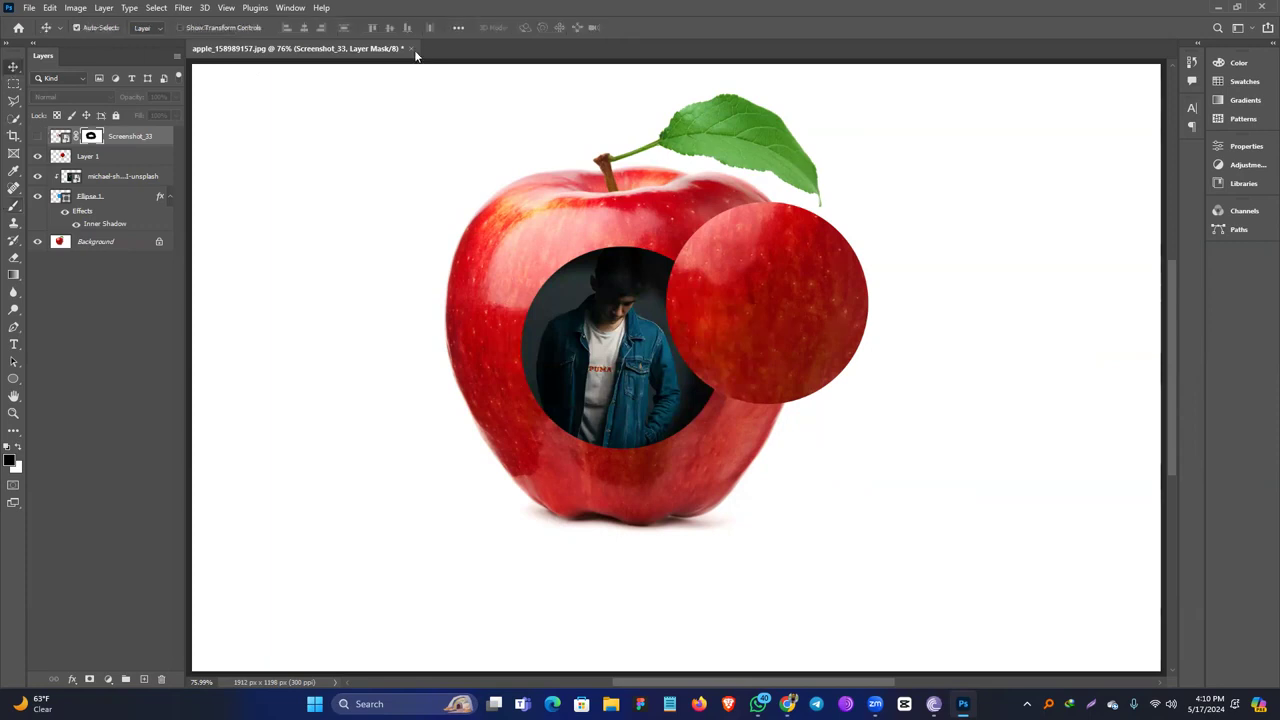